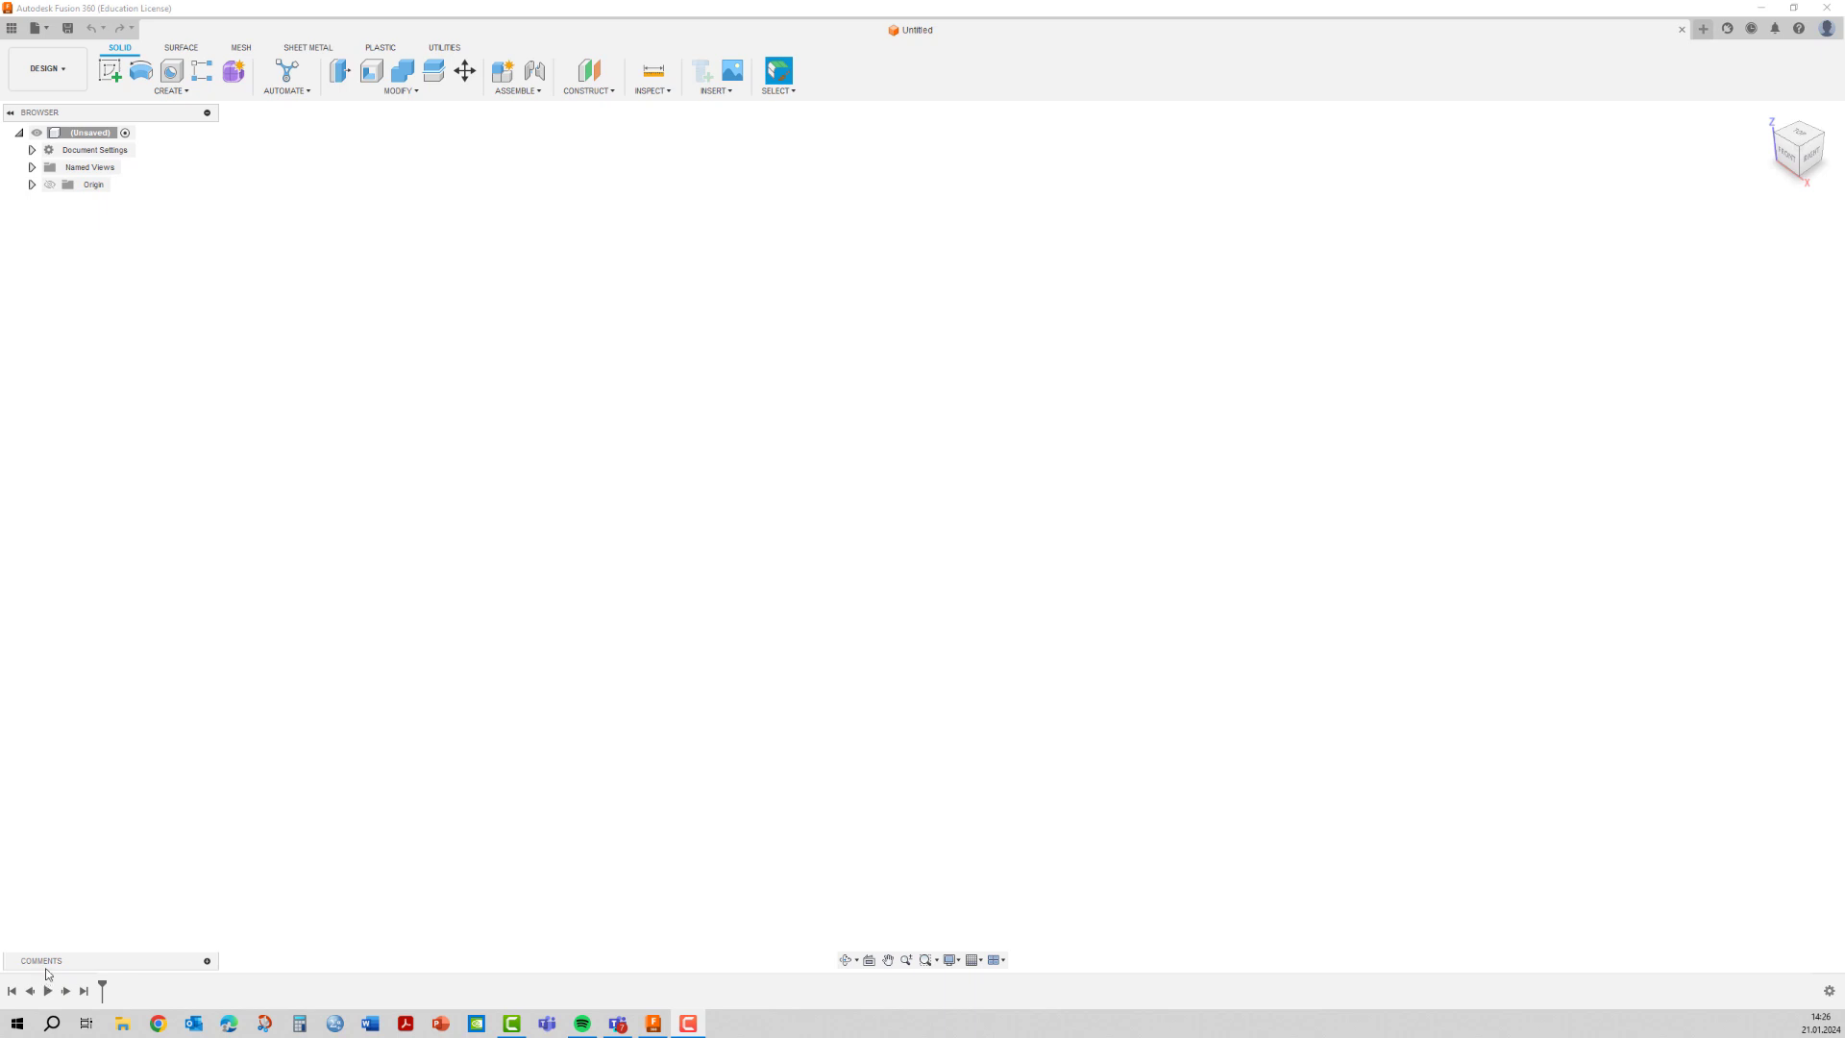
Start a new sketch on the XZ front plane with the Line tool active.
left_click(111, 70)
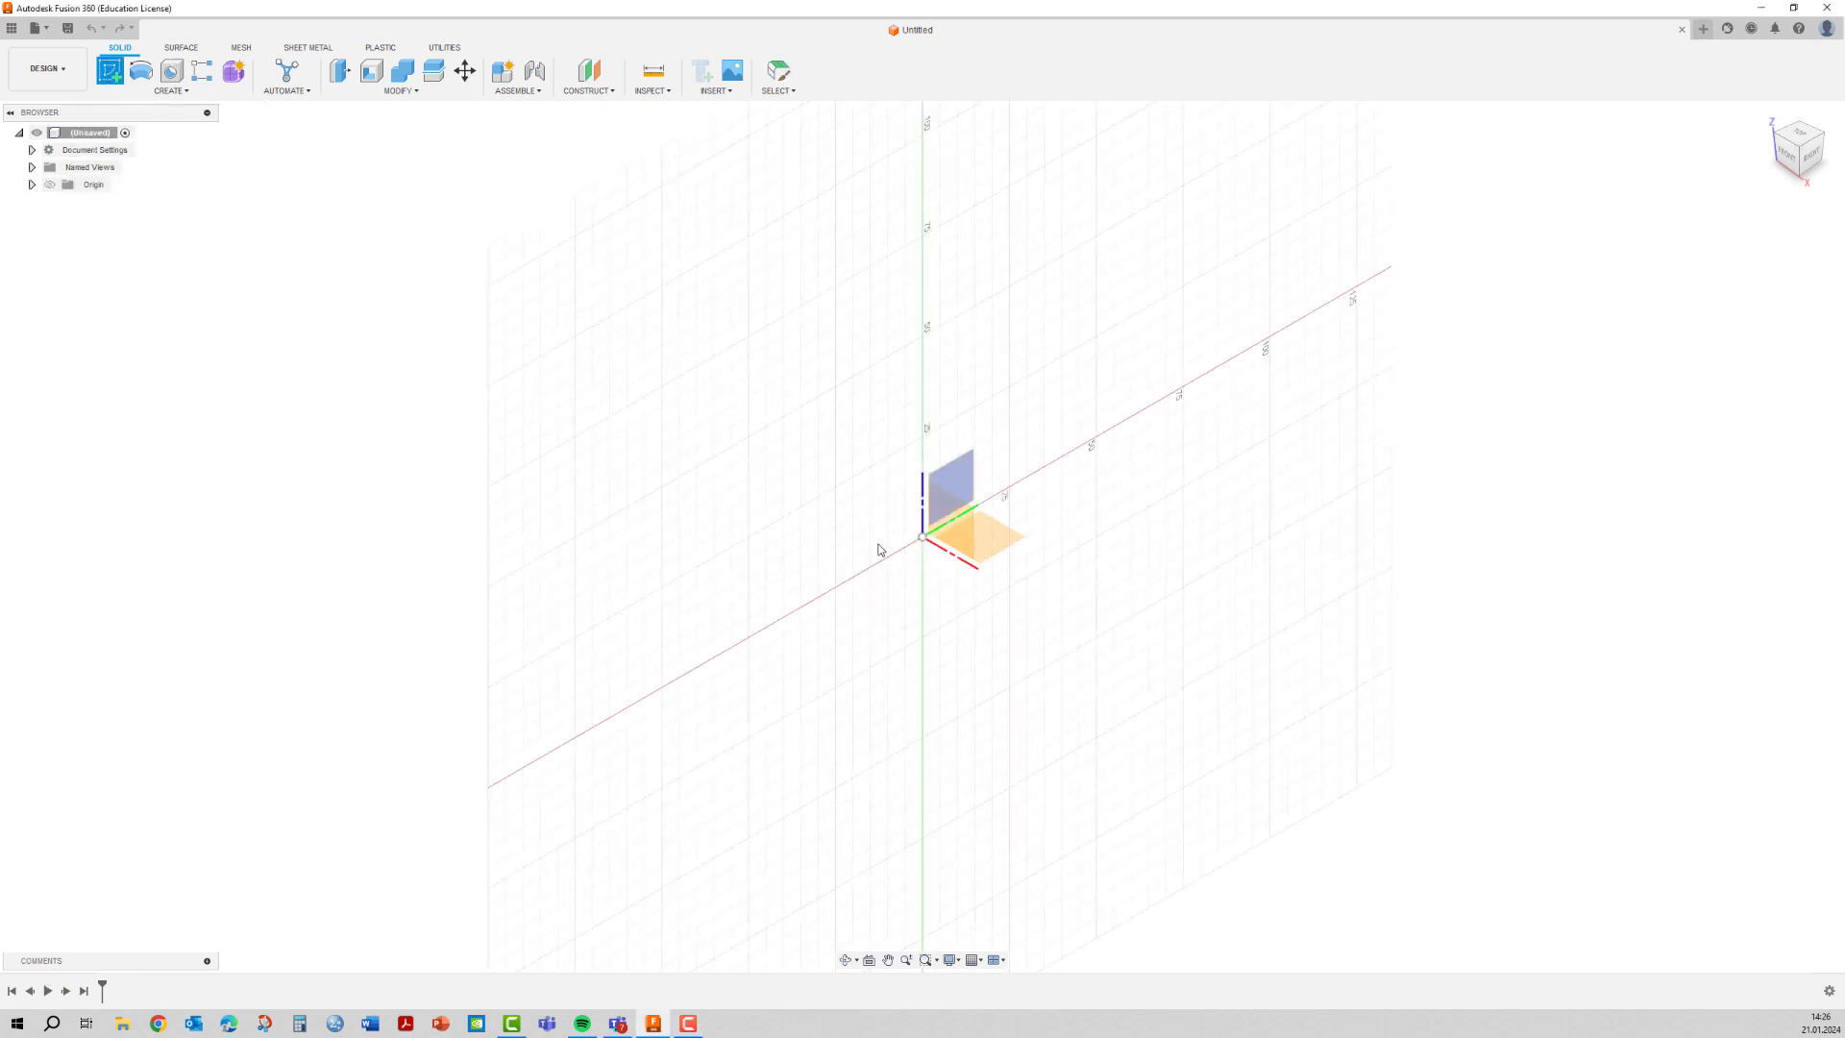
left_click(951, 527)
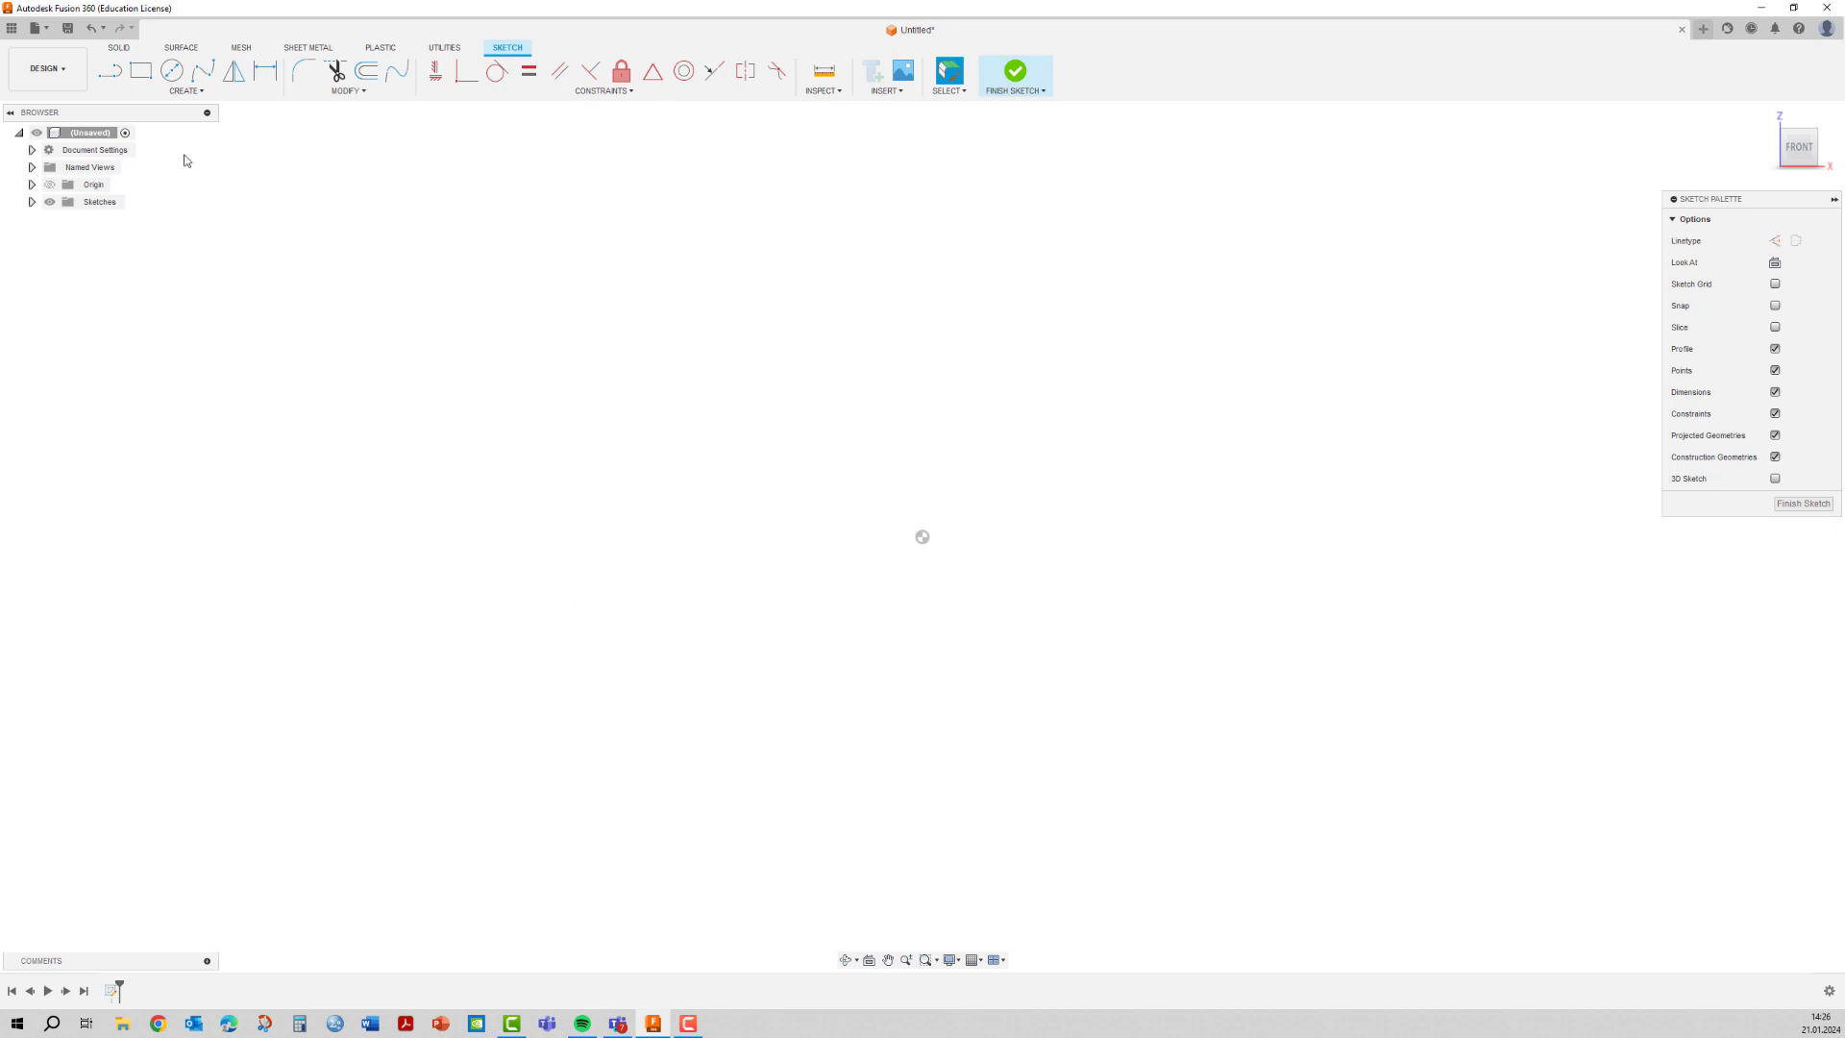
left_click(108, 71)
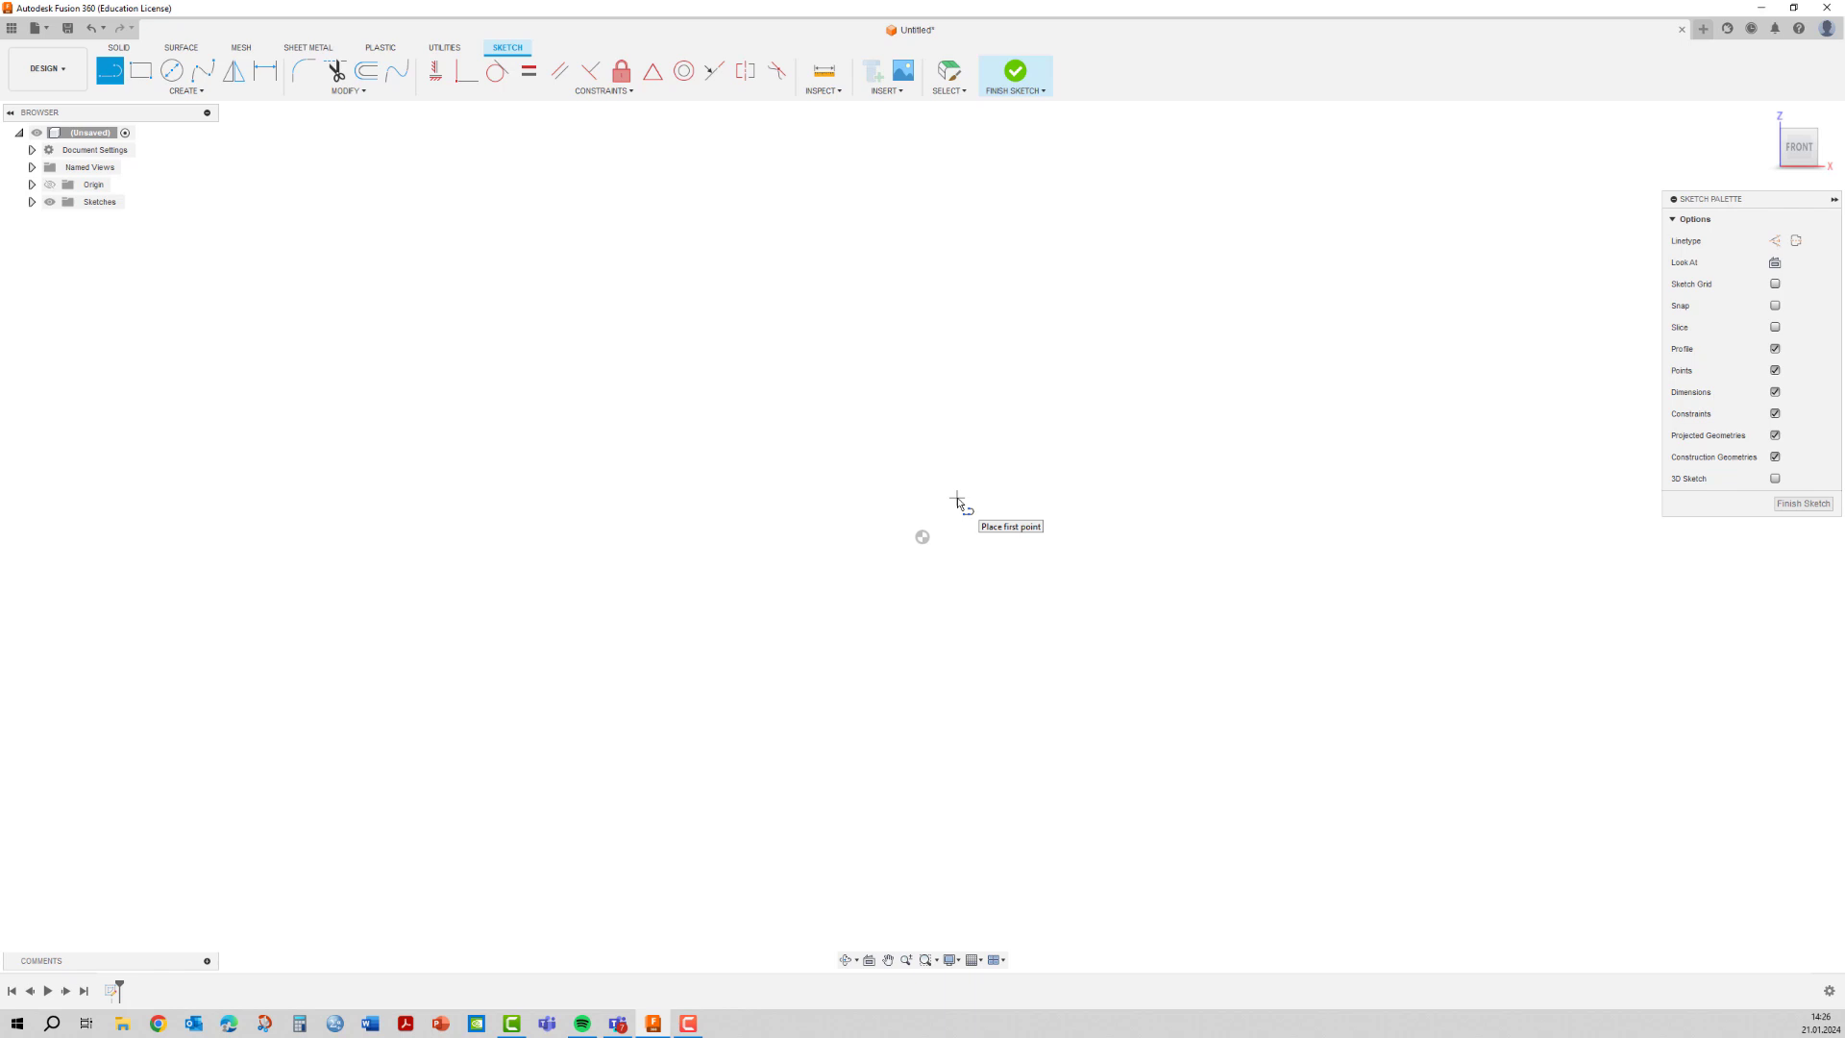
Draw a tall vertical line up from the origin with a top line running left.
left_click(922, 538)
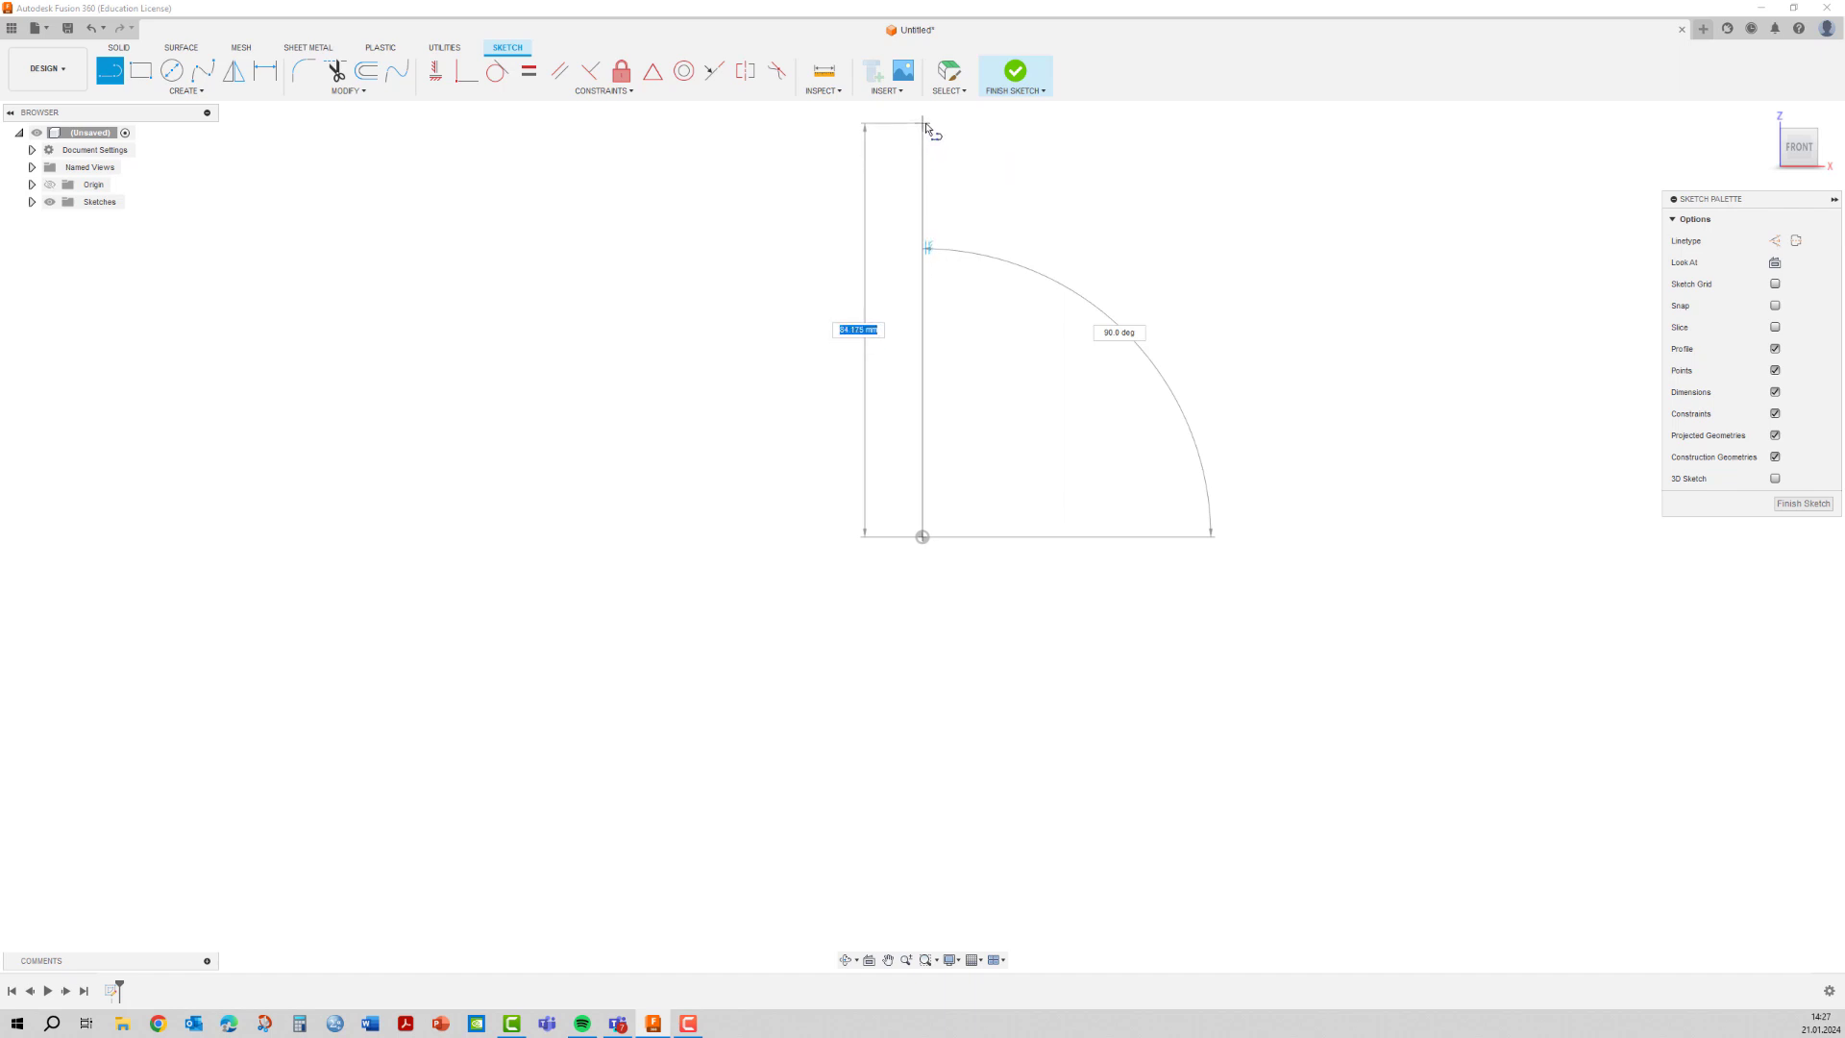
left_click(924, 124)
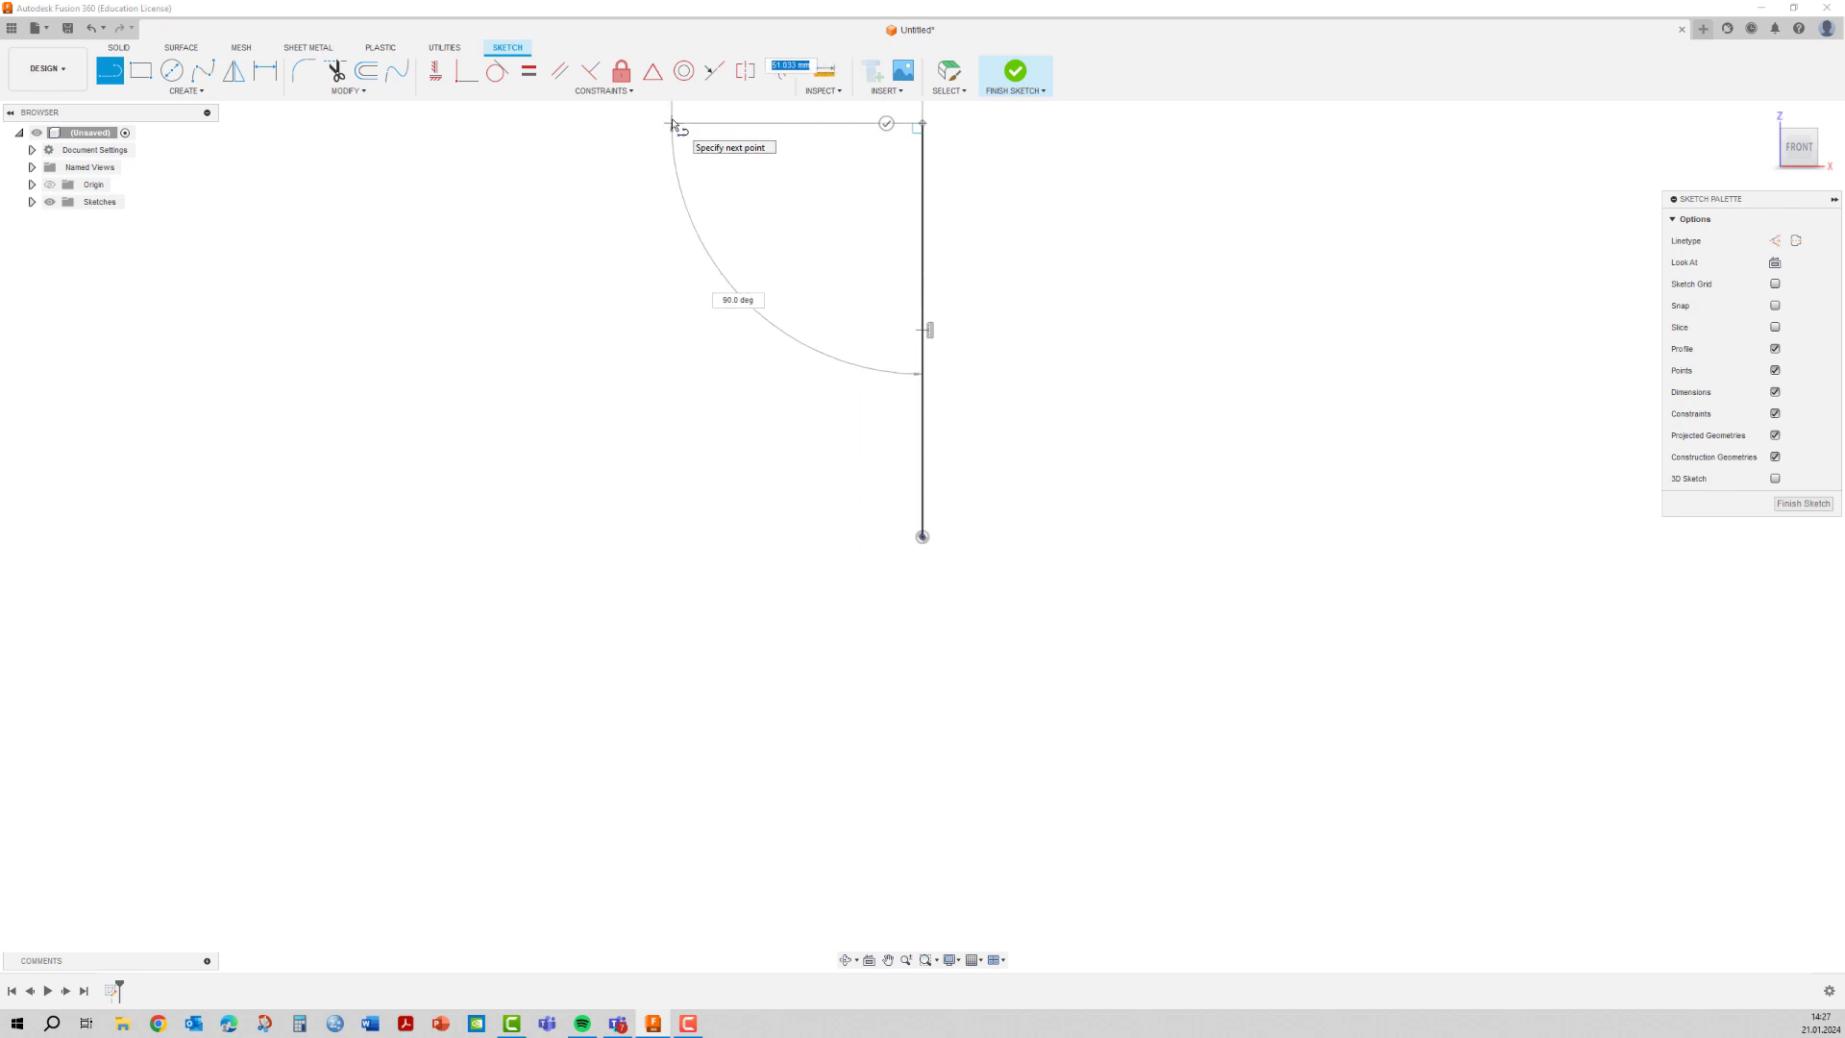
left_click(670, 124)
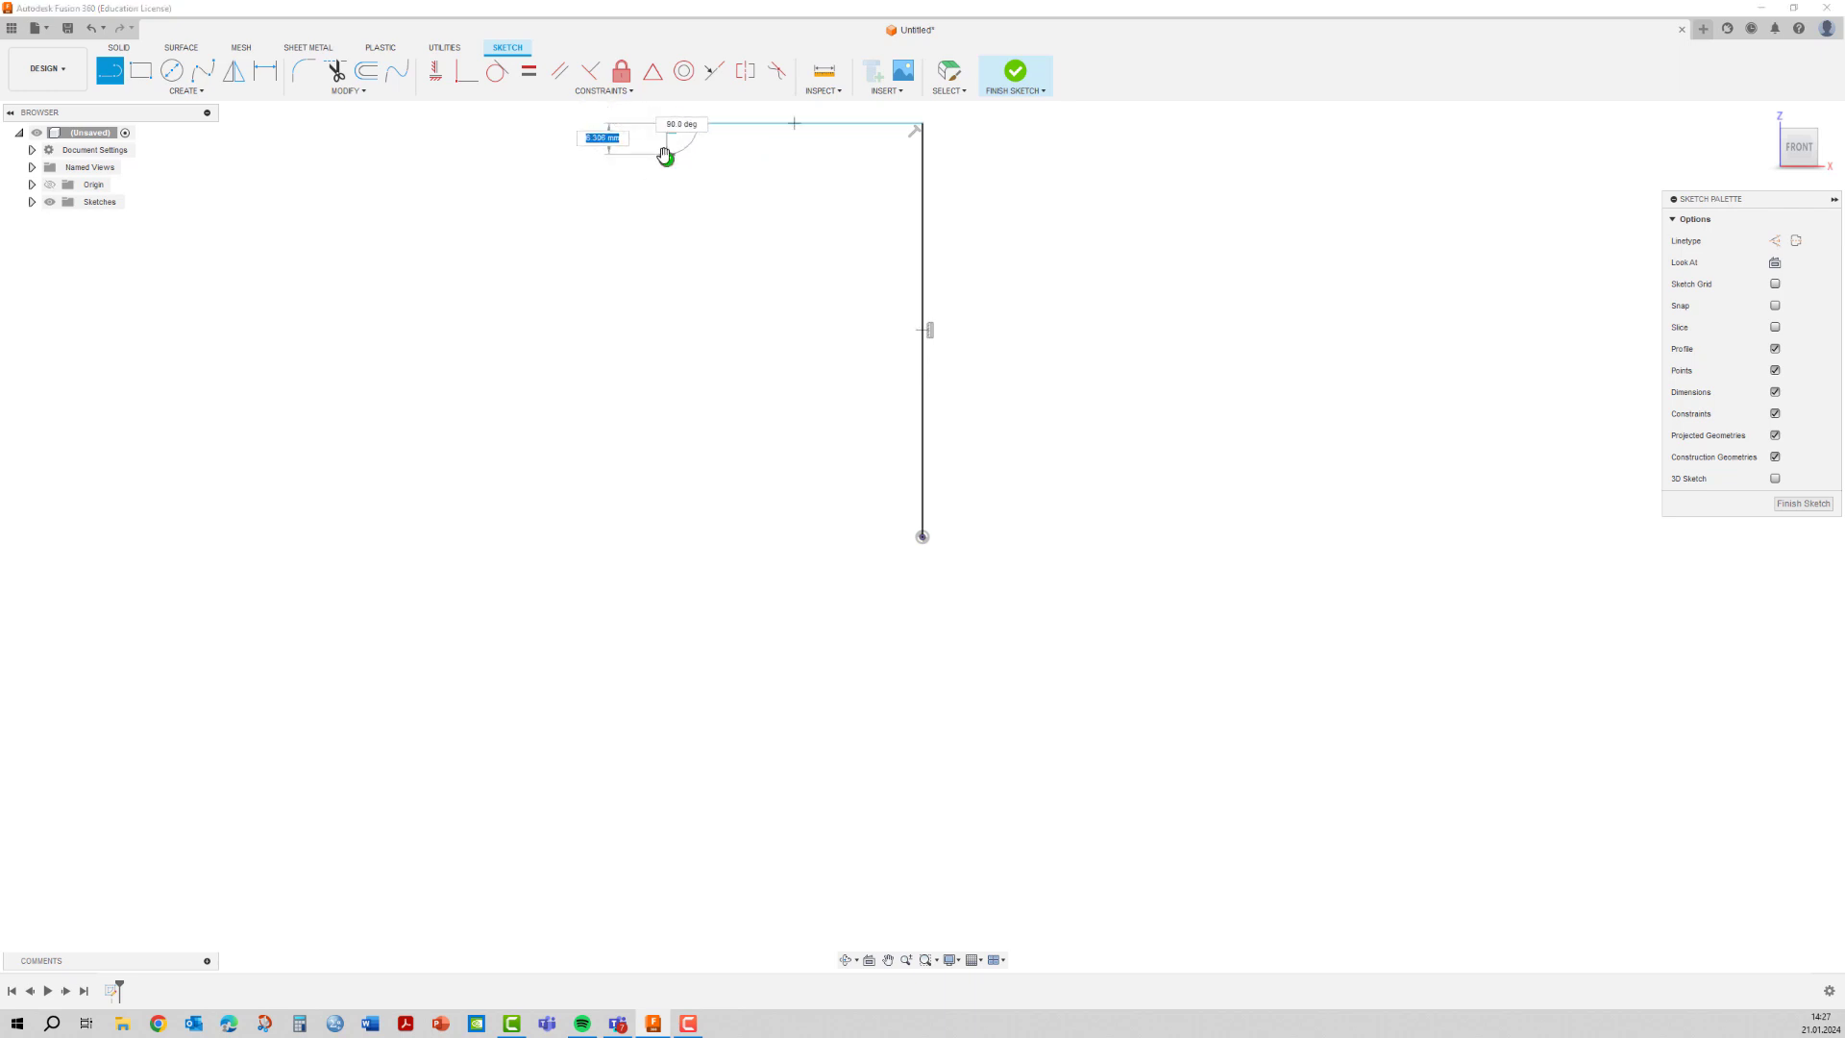
key("Escape")
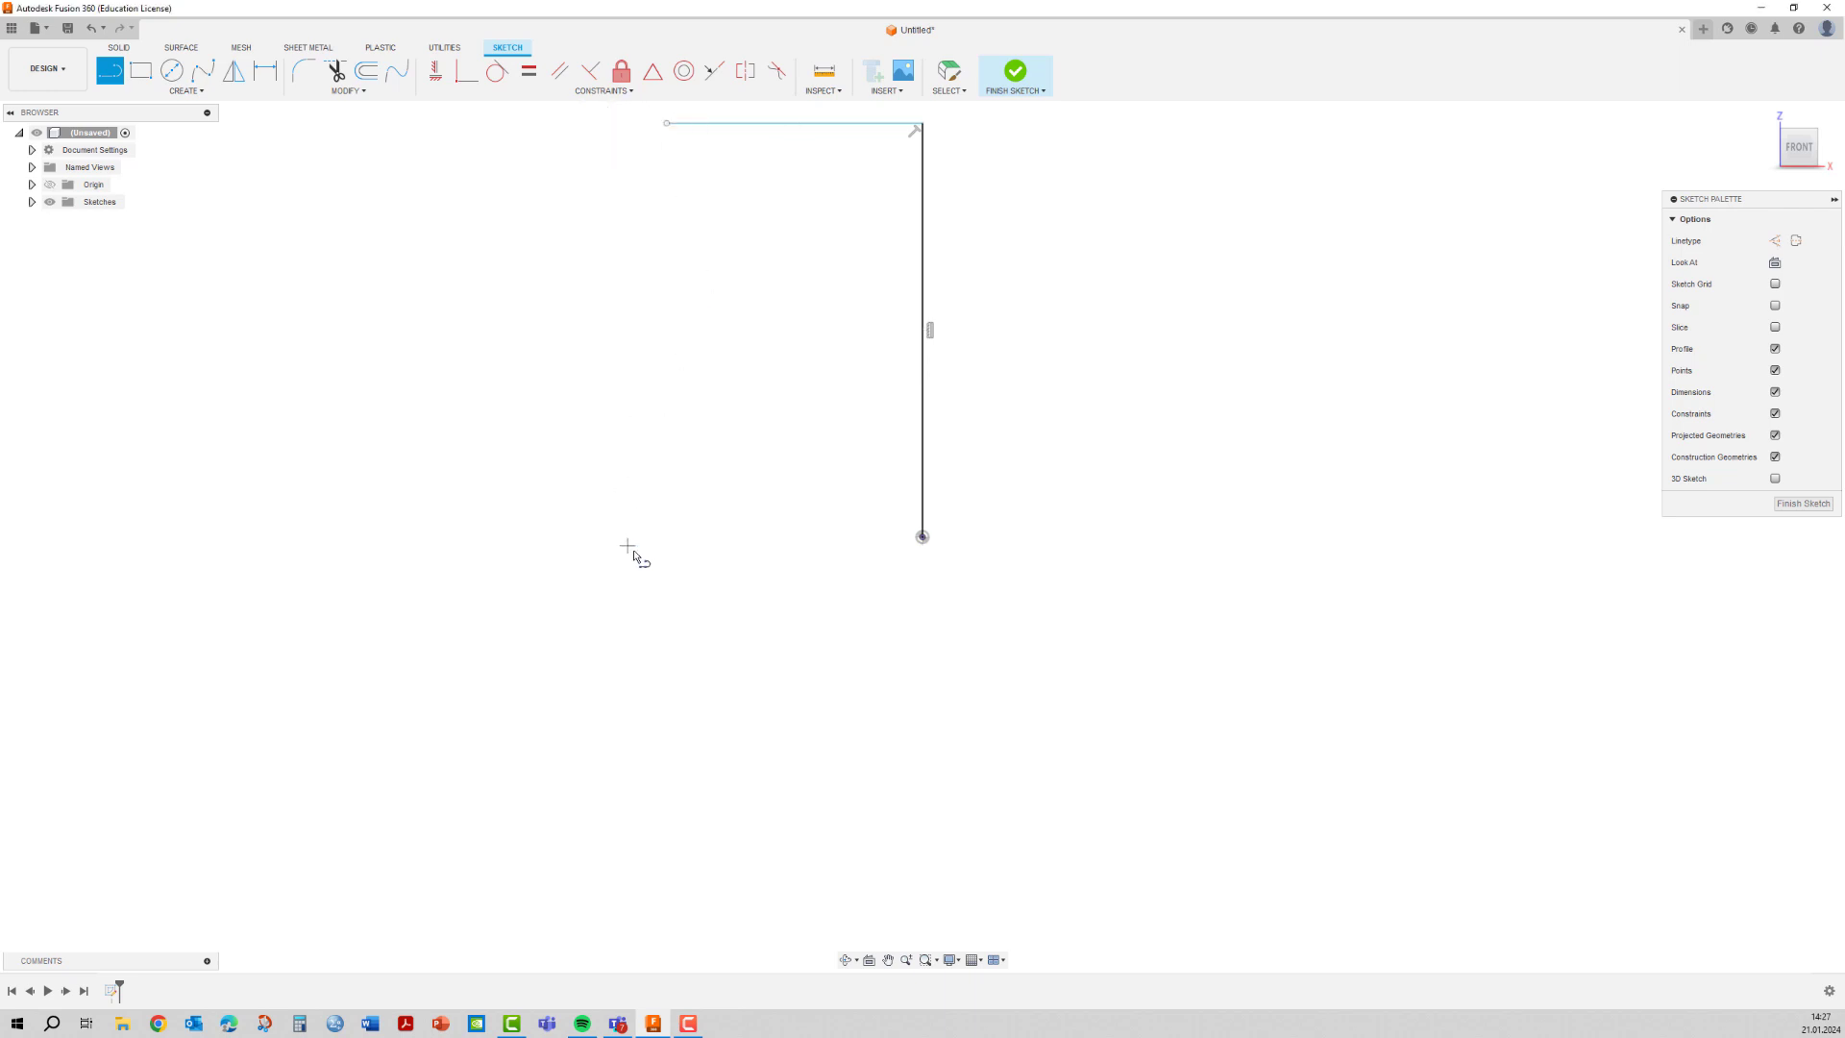
Draw a shorter bottom line running left from the origin.
left_click(923, 536)
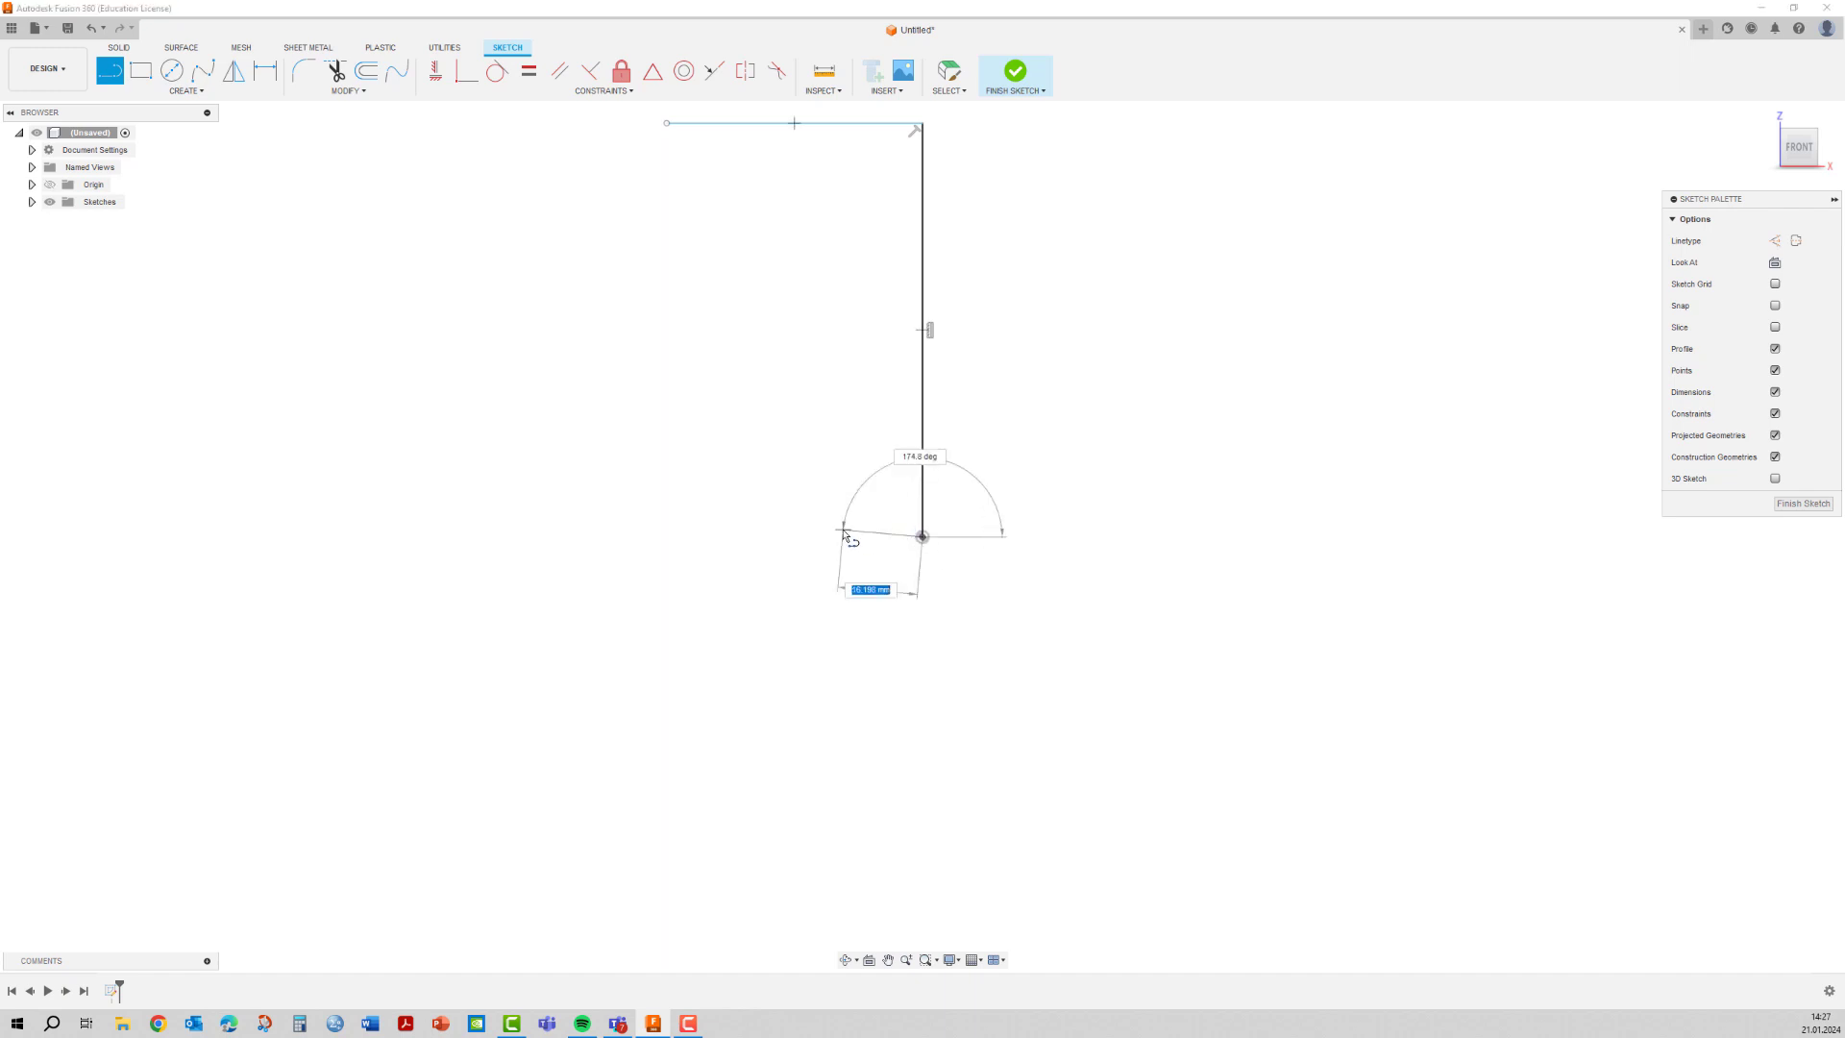
left_click(769, 536)
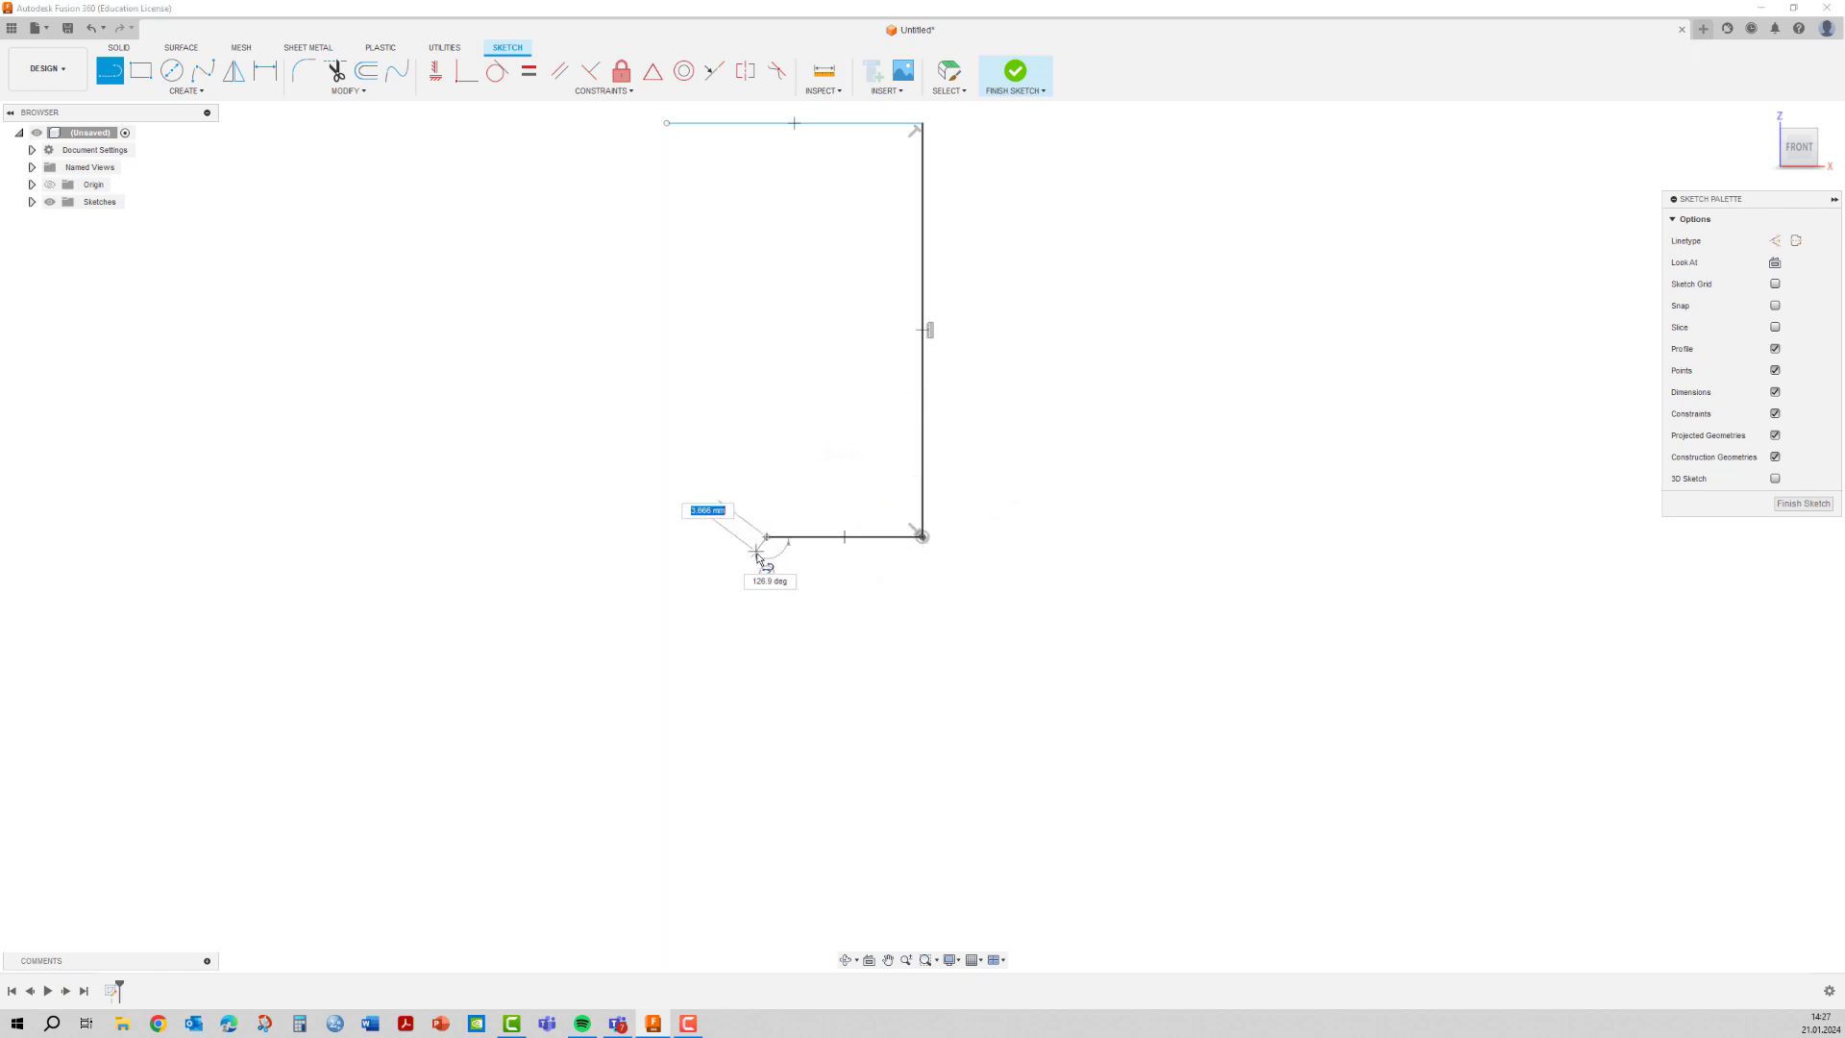
key("Escape")
middle_click_drag(805, 406, 787, 547)
scroll(785, 545, "down", 1)
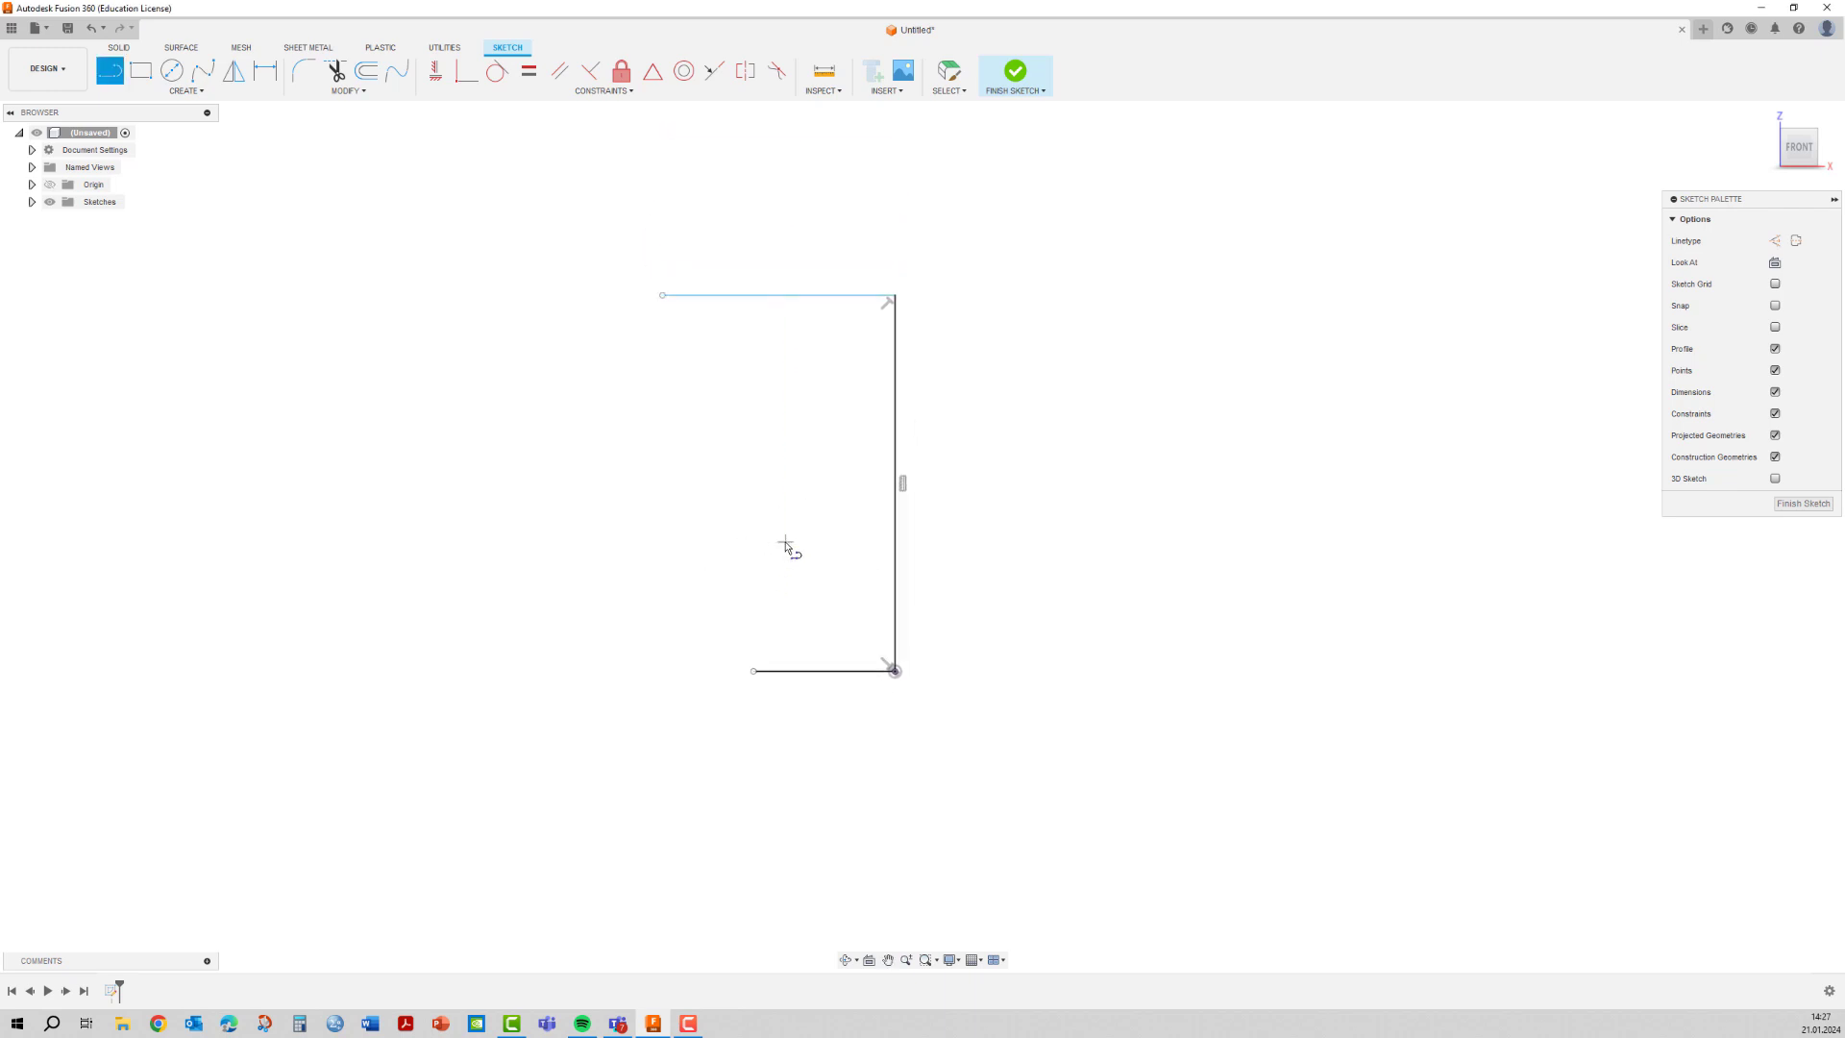
scroll(785, 543, "up", 2)
scroll(783, 536, "up", 1)
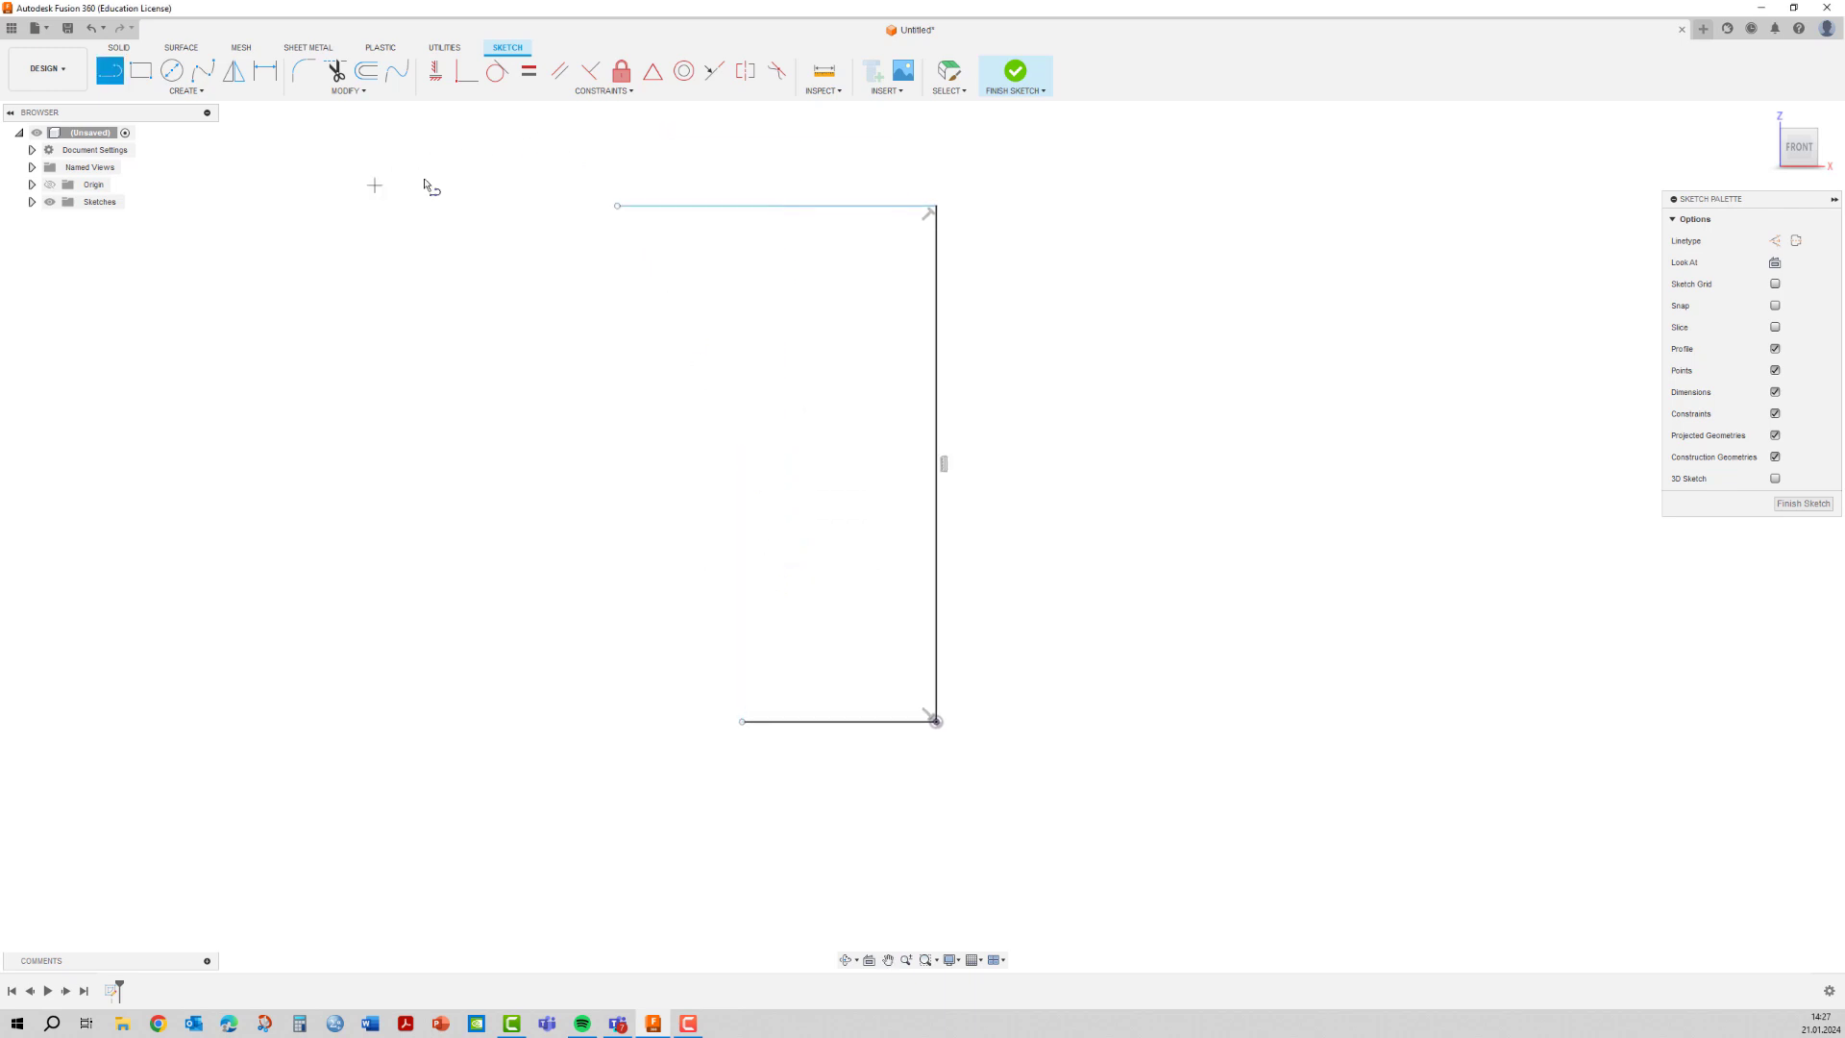
Dimension the vertical line to 90 mm.
left_click(260, 79)
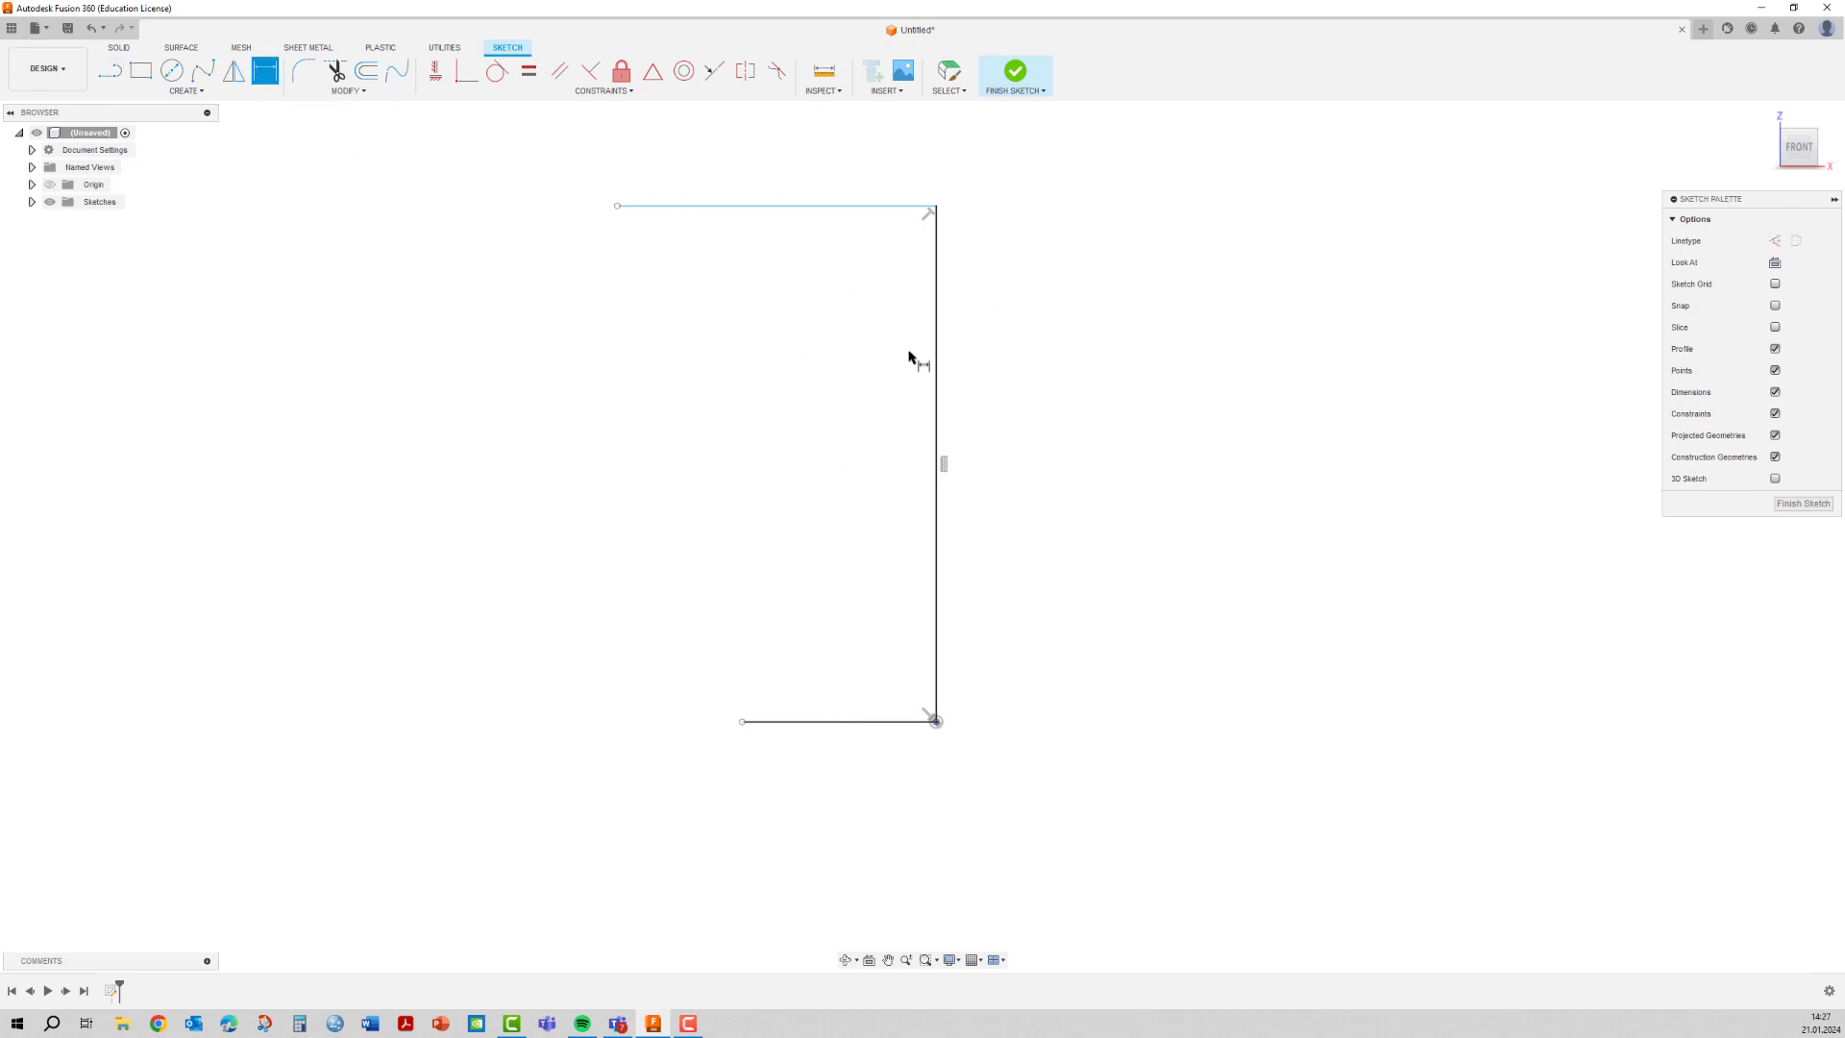
left_click(938, 368)
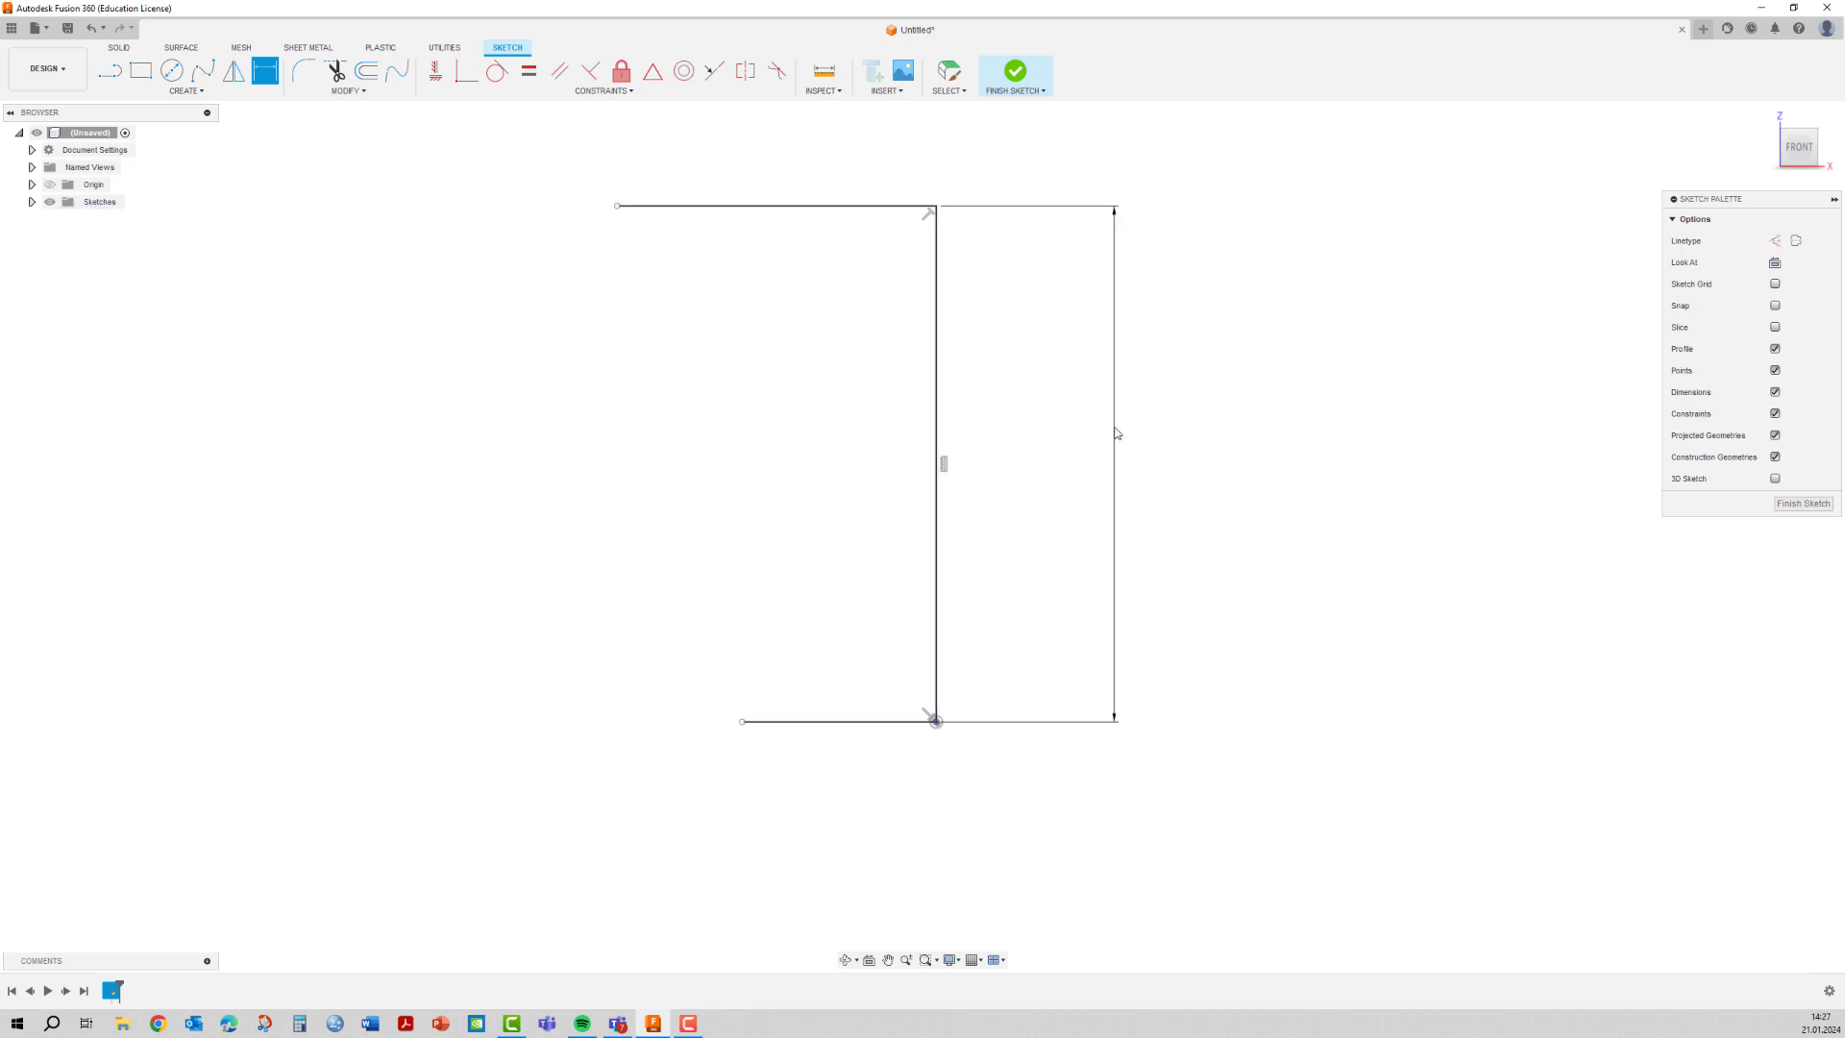
left_click(1116, 429)
type("90")
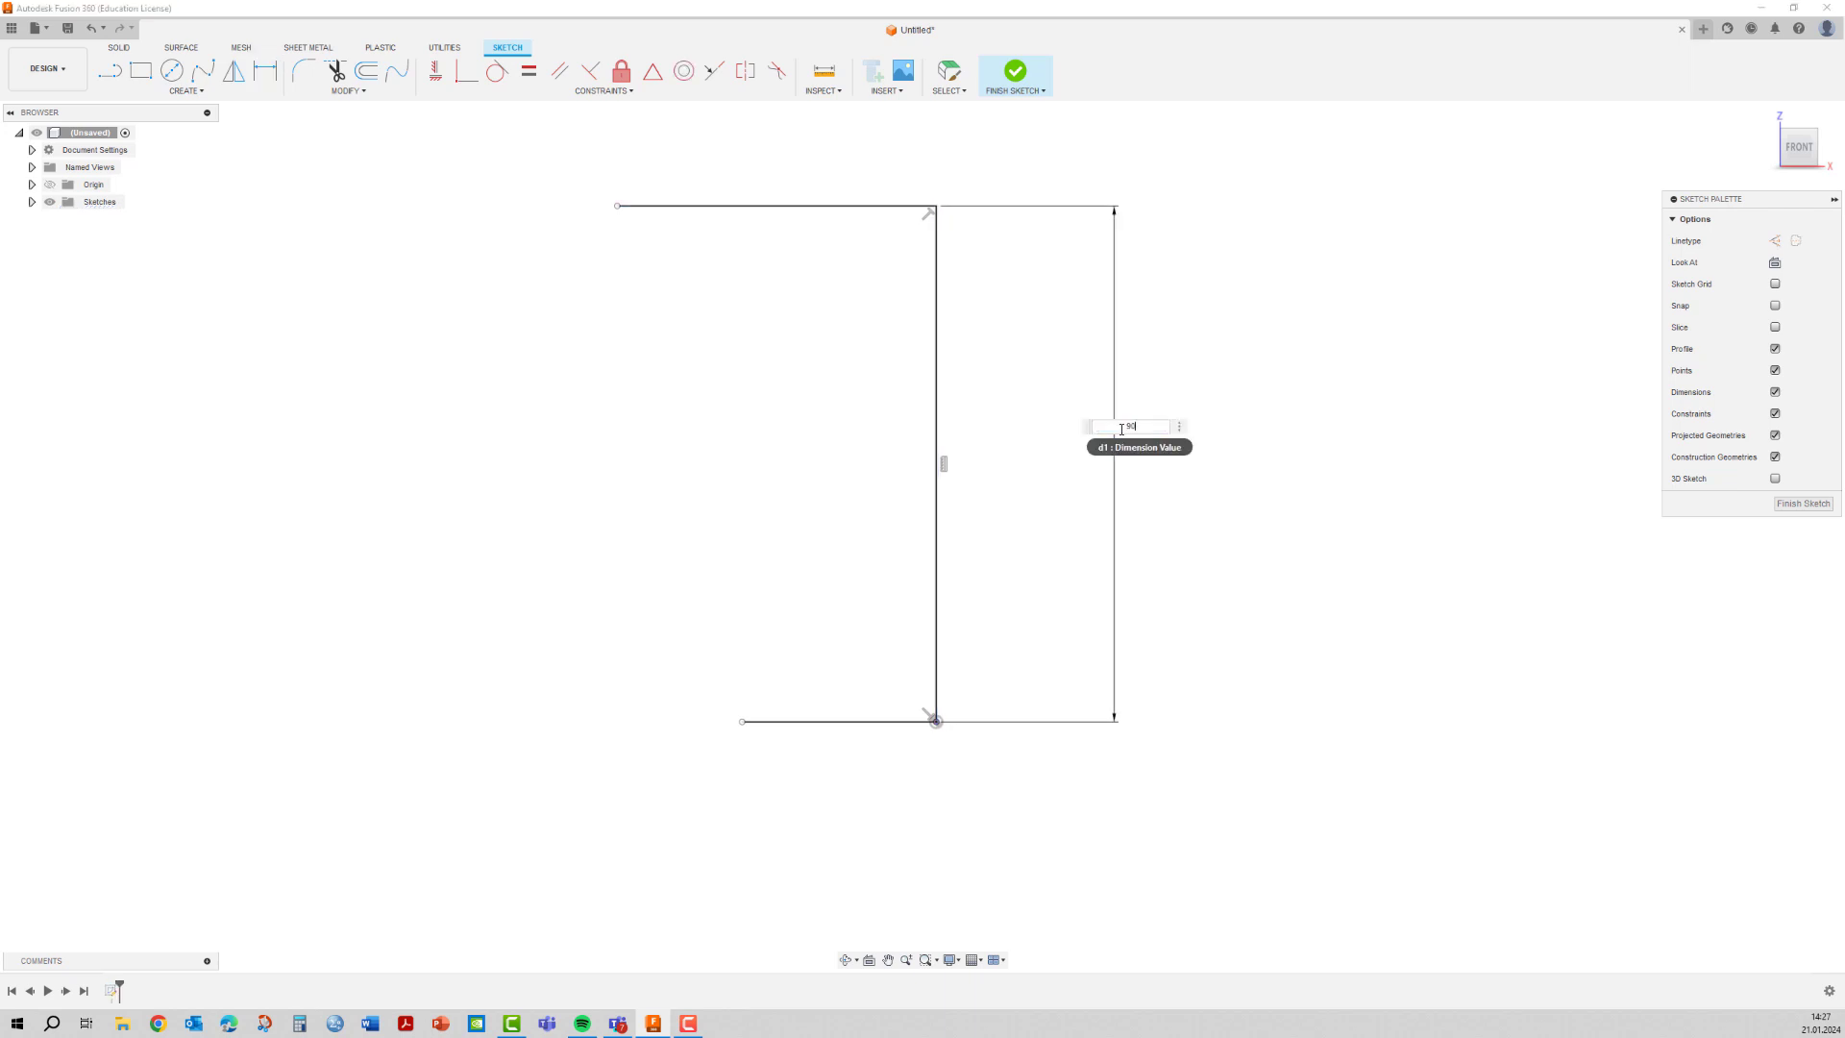
key("Return")
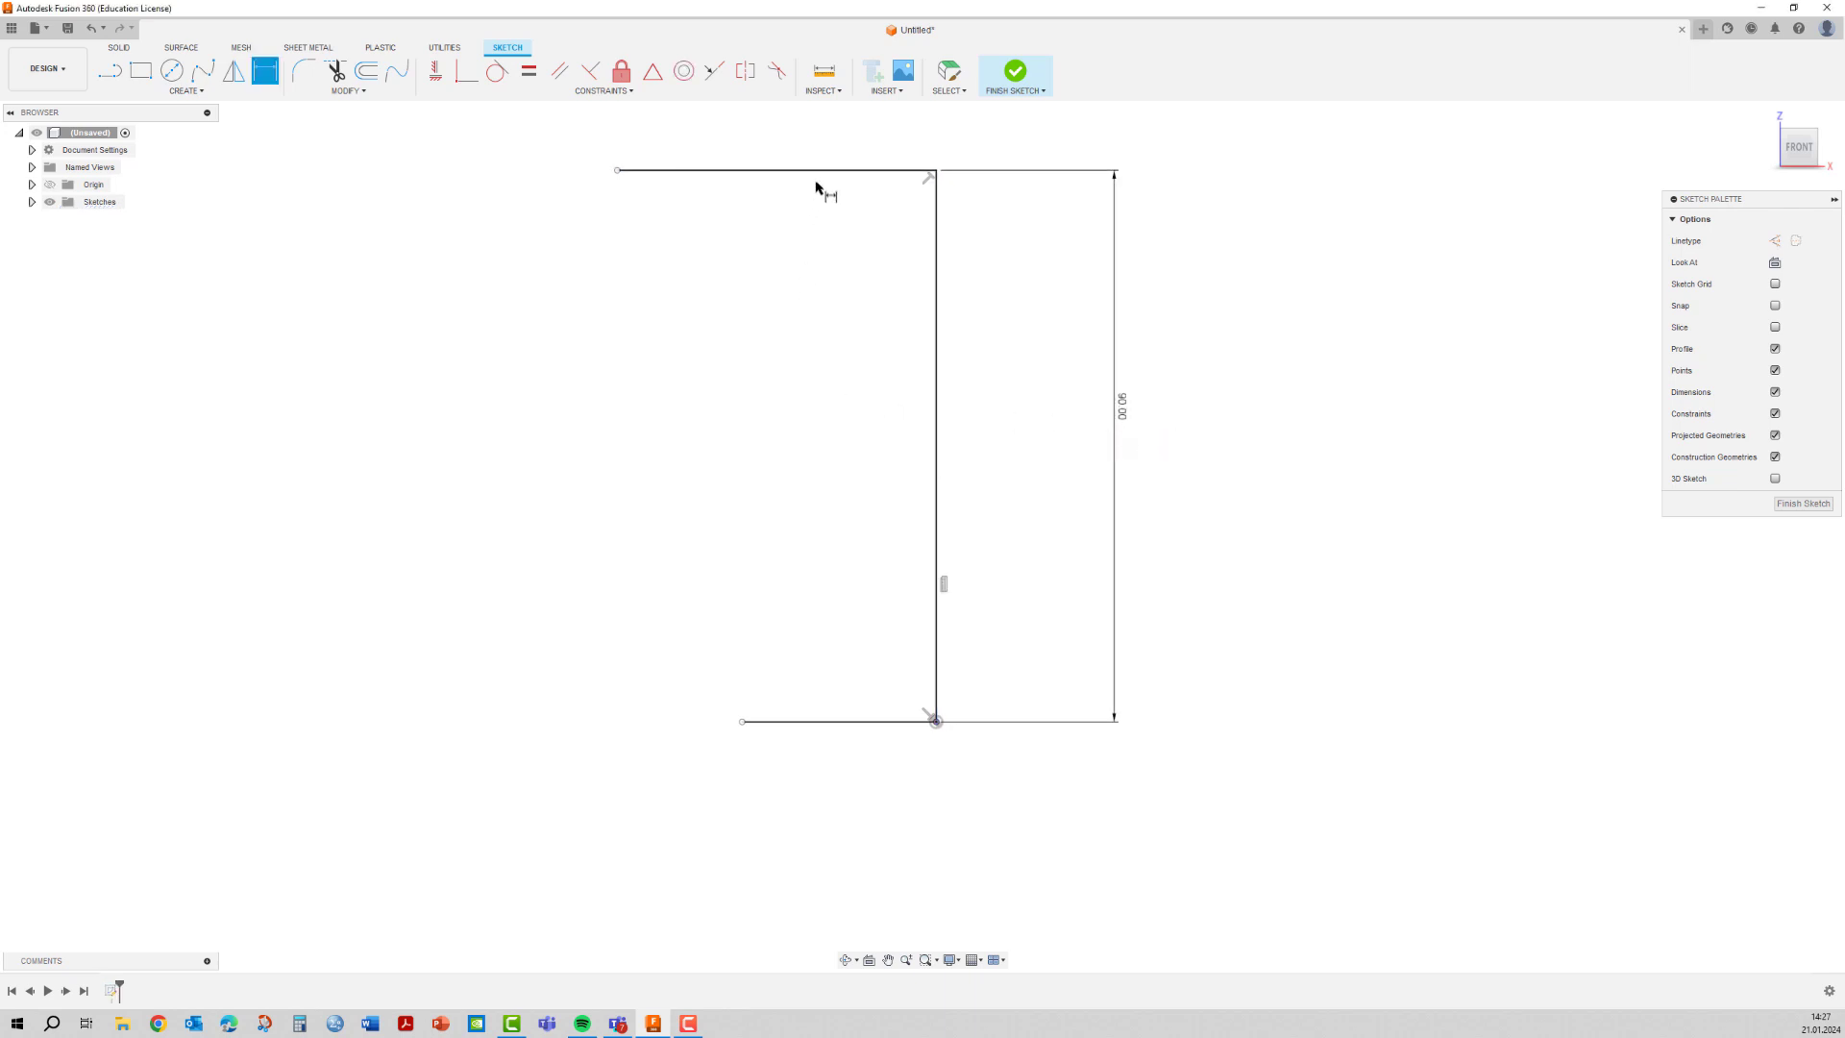
Dimension the top line to 45 mm and the bottom line to 30 mm.
left_click(822, 172)
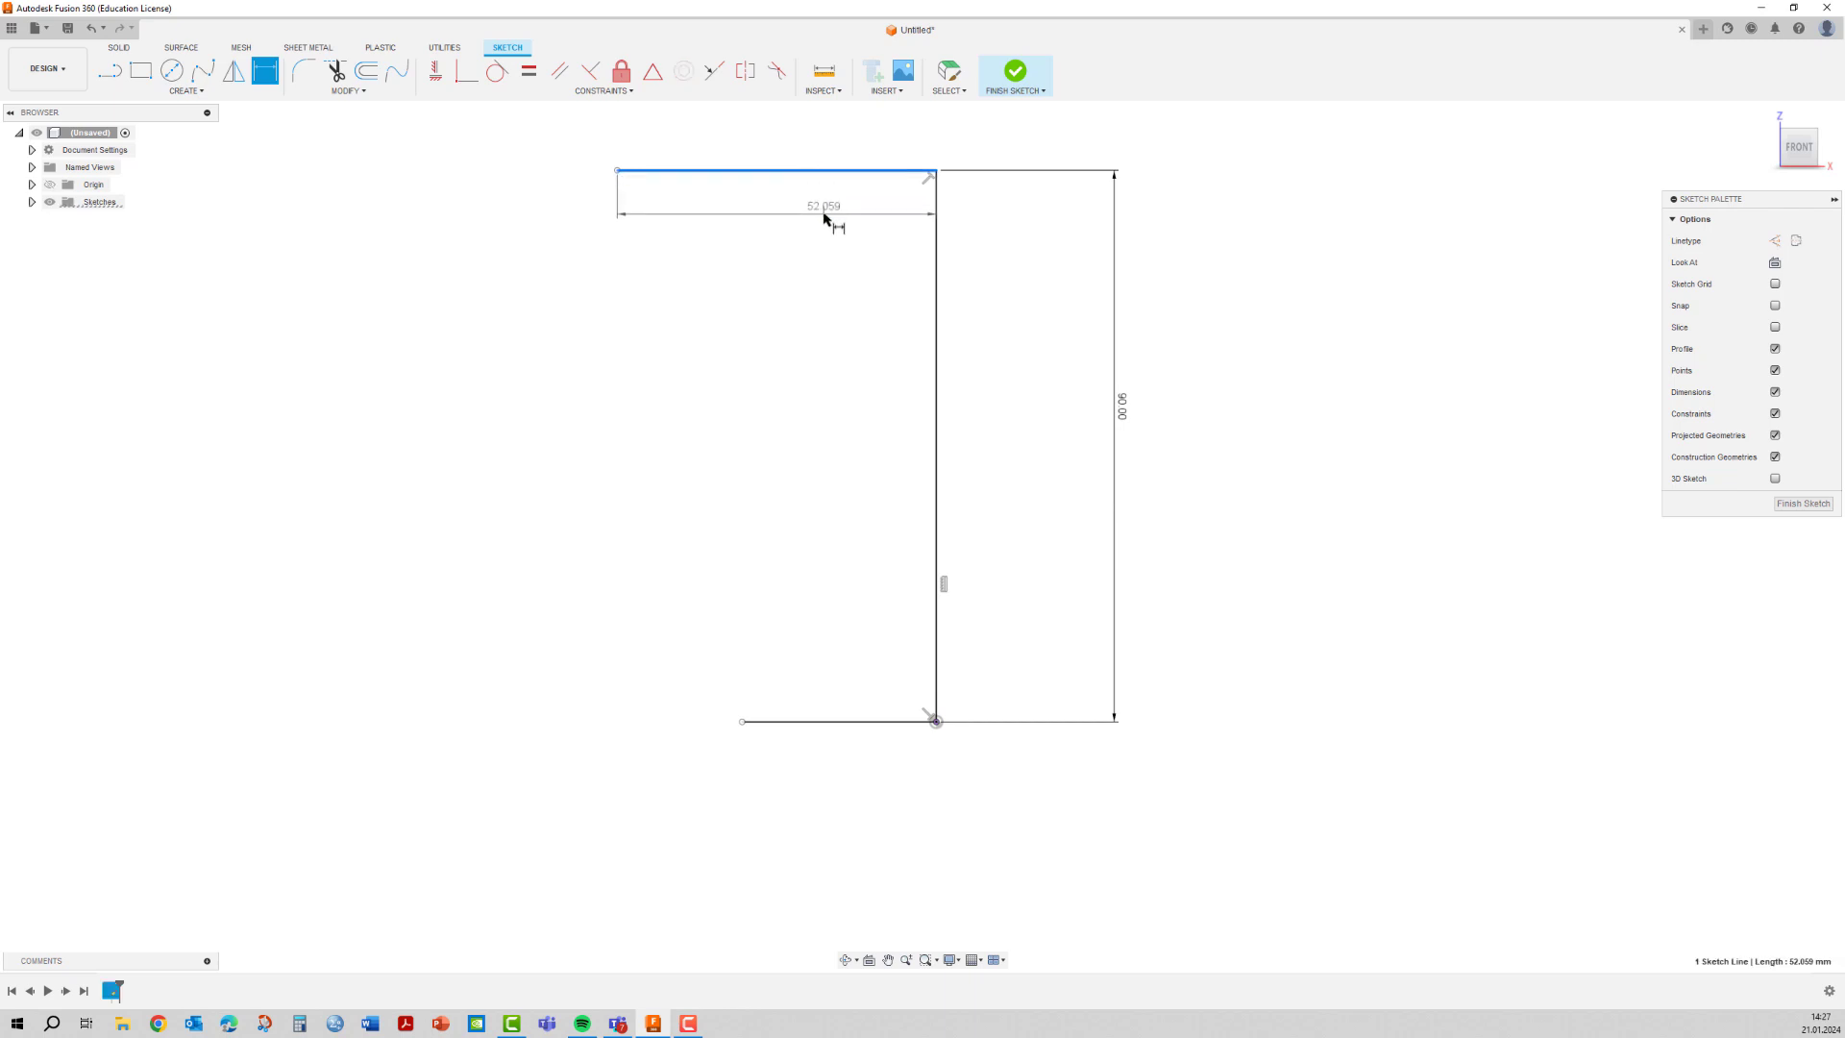
left_click(791, 152)
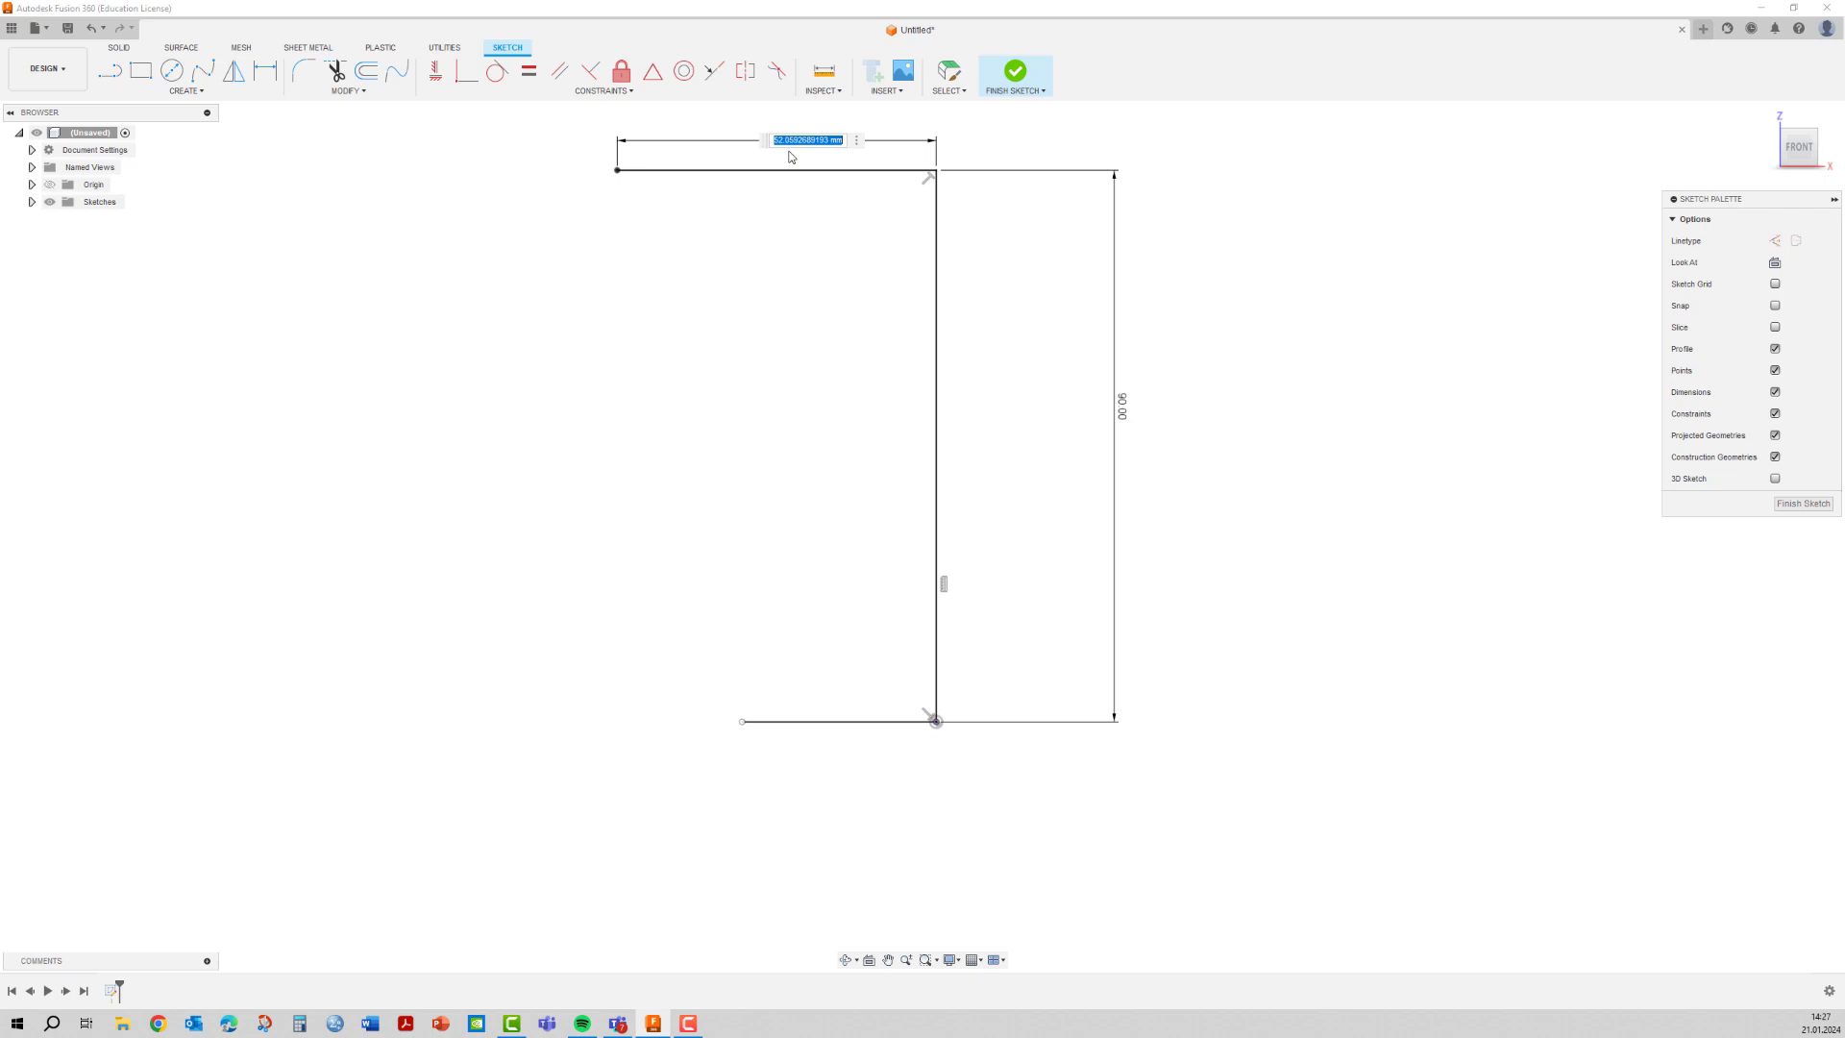
type("45")
key("Return")
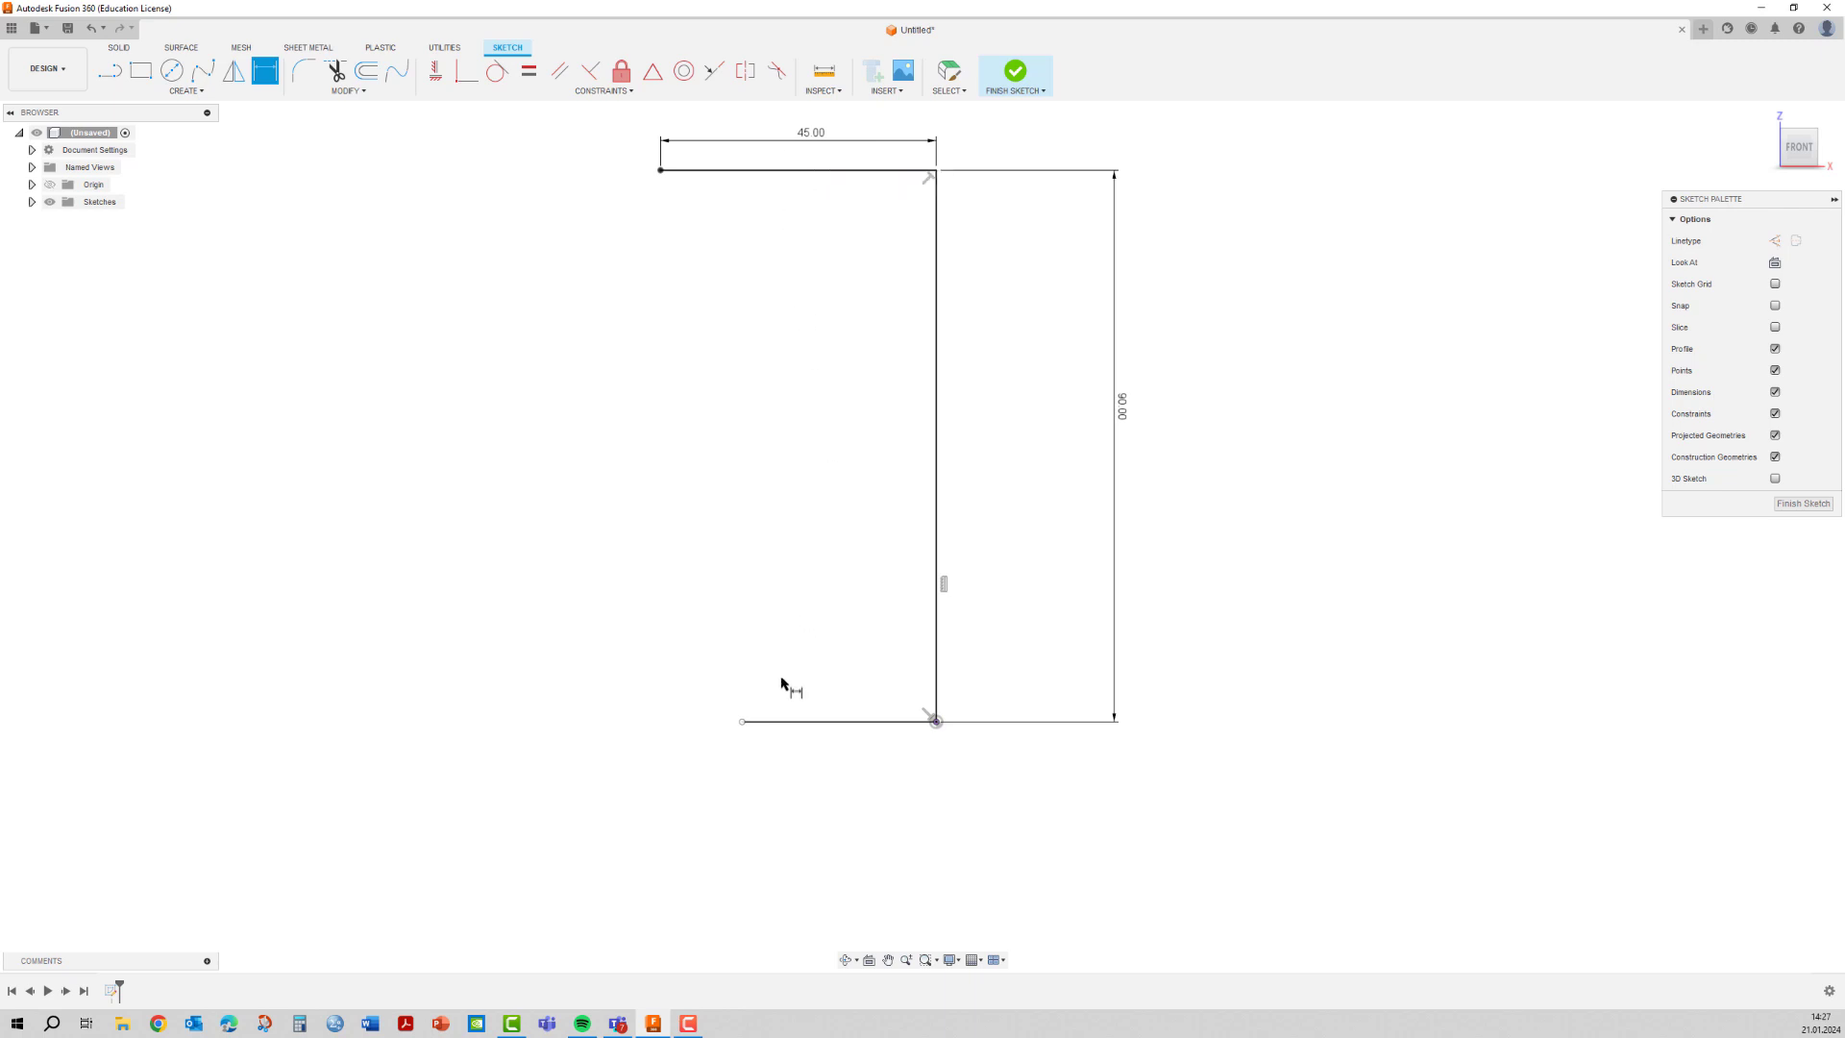
left_click(818, 722)
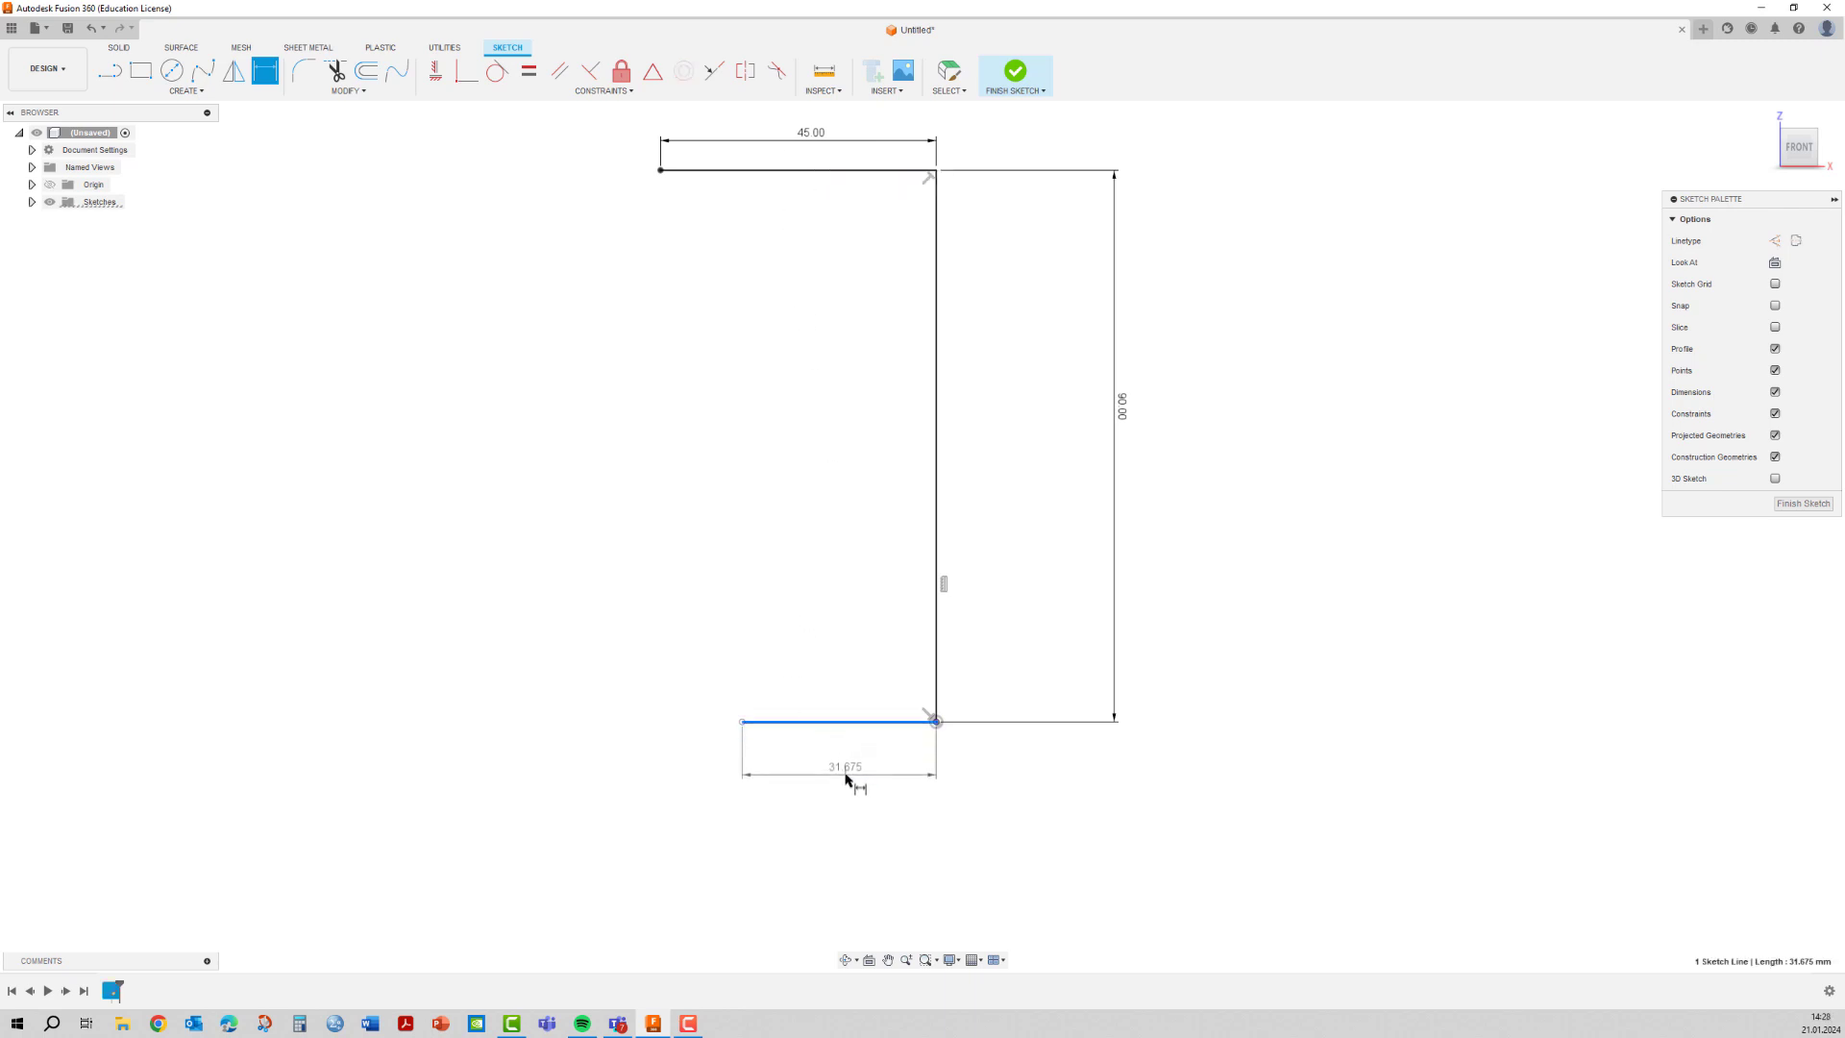
left_click(845, 768)
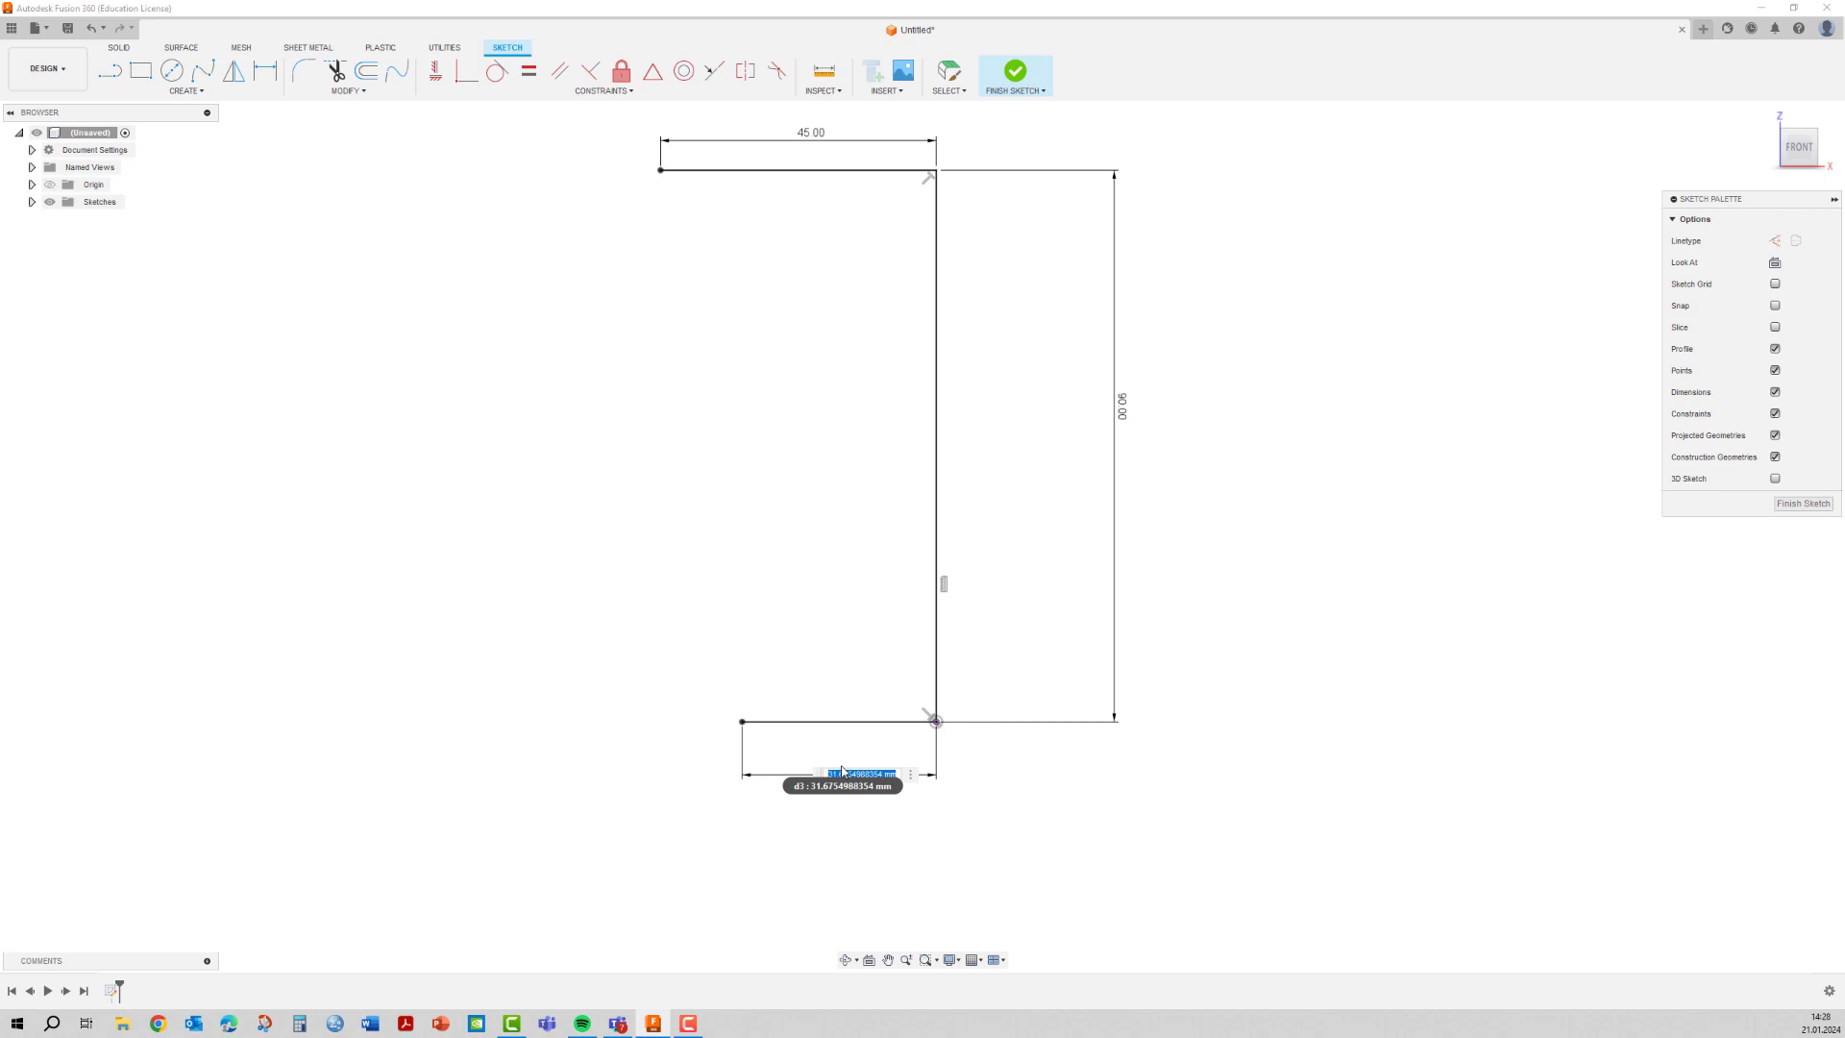
type("30")
key("Return")
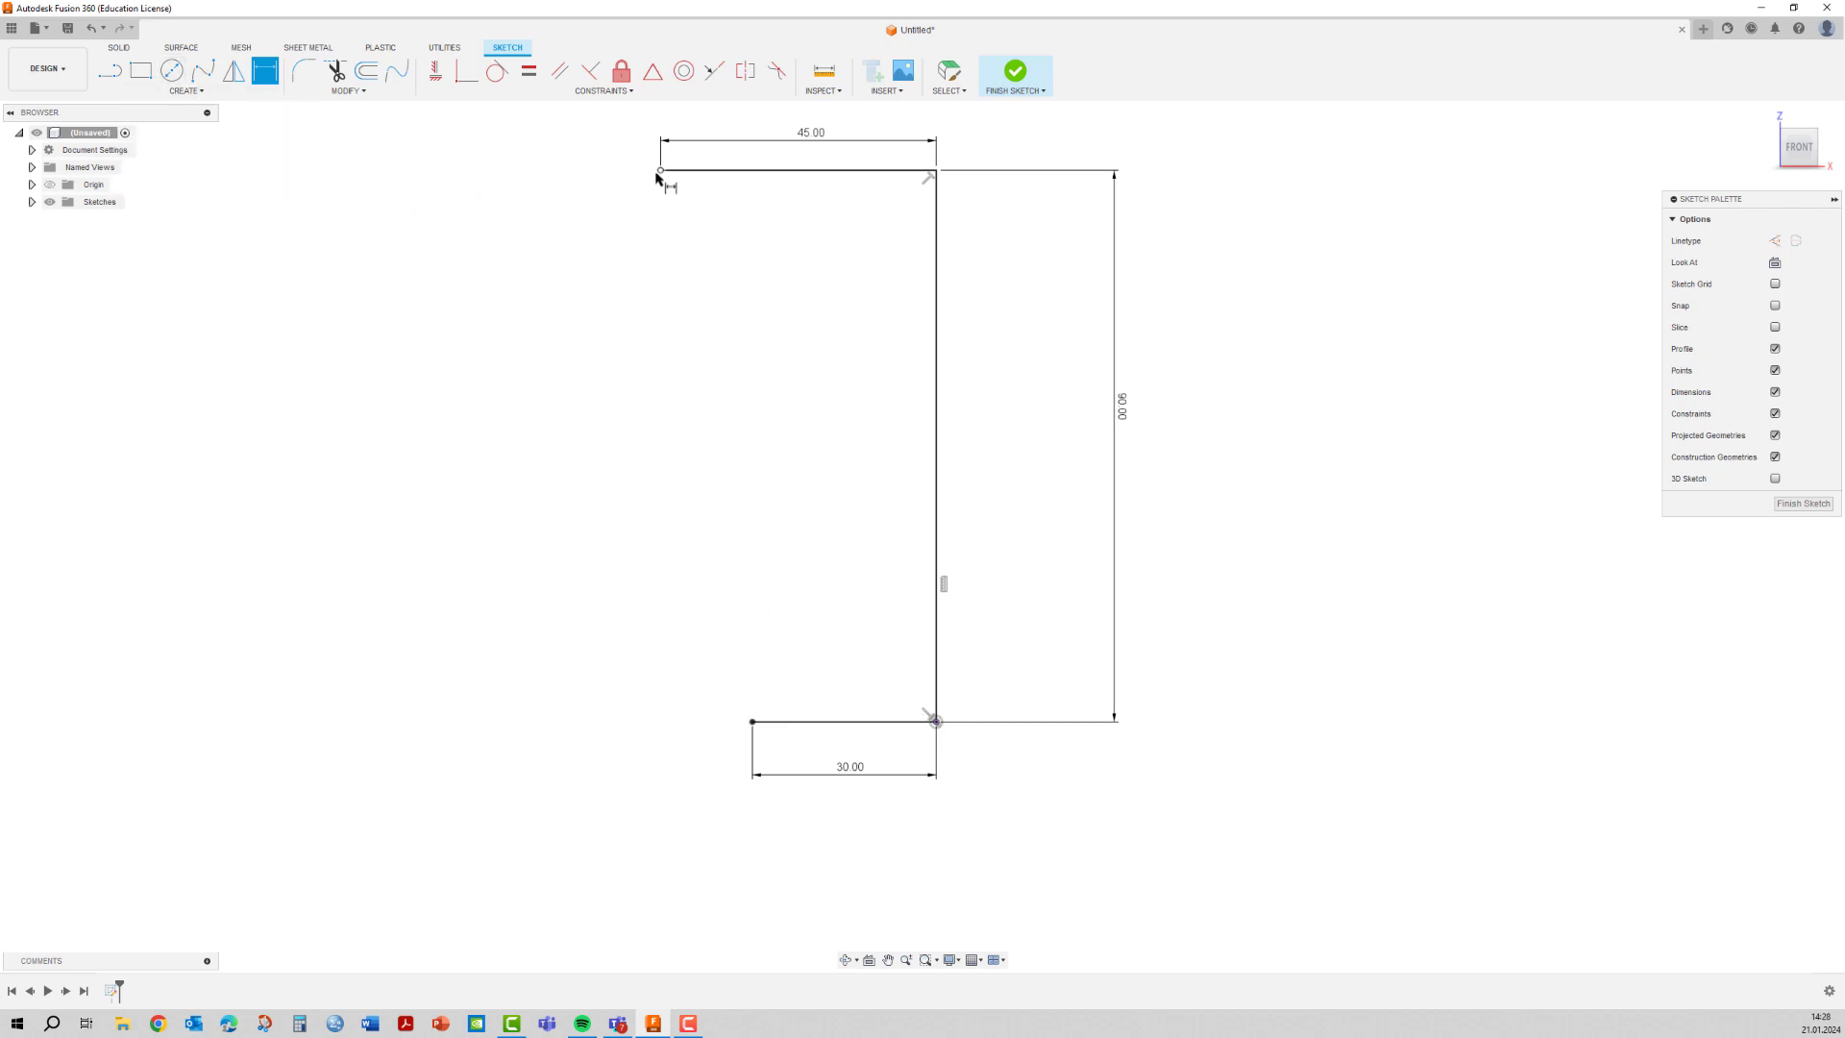
Draw a fit-point spline from the top line's left end through two points to the bottom line's left end.
left_click(199, 75)
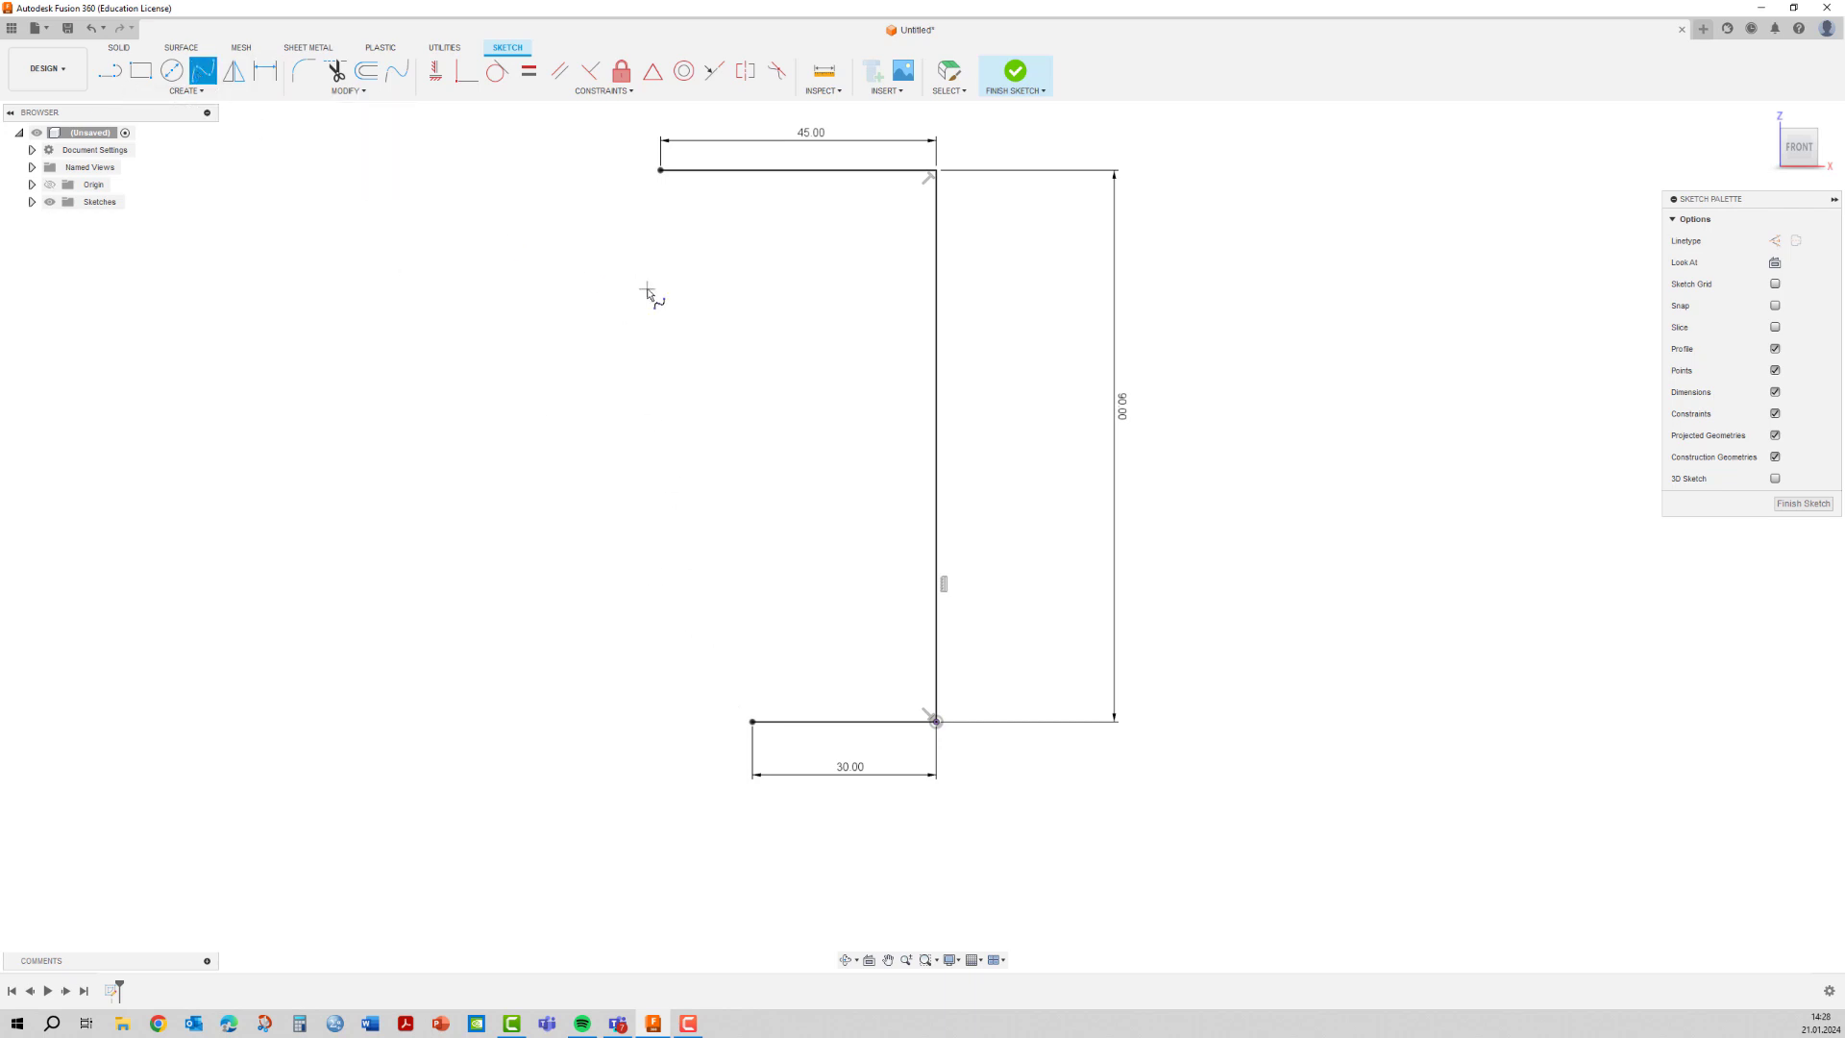
left_click(660, 171)
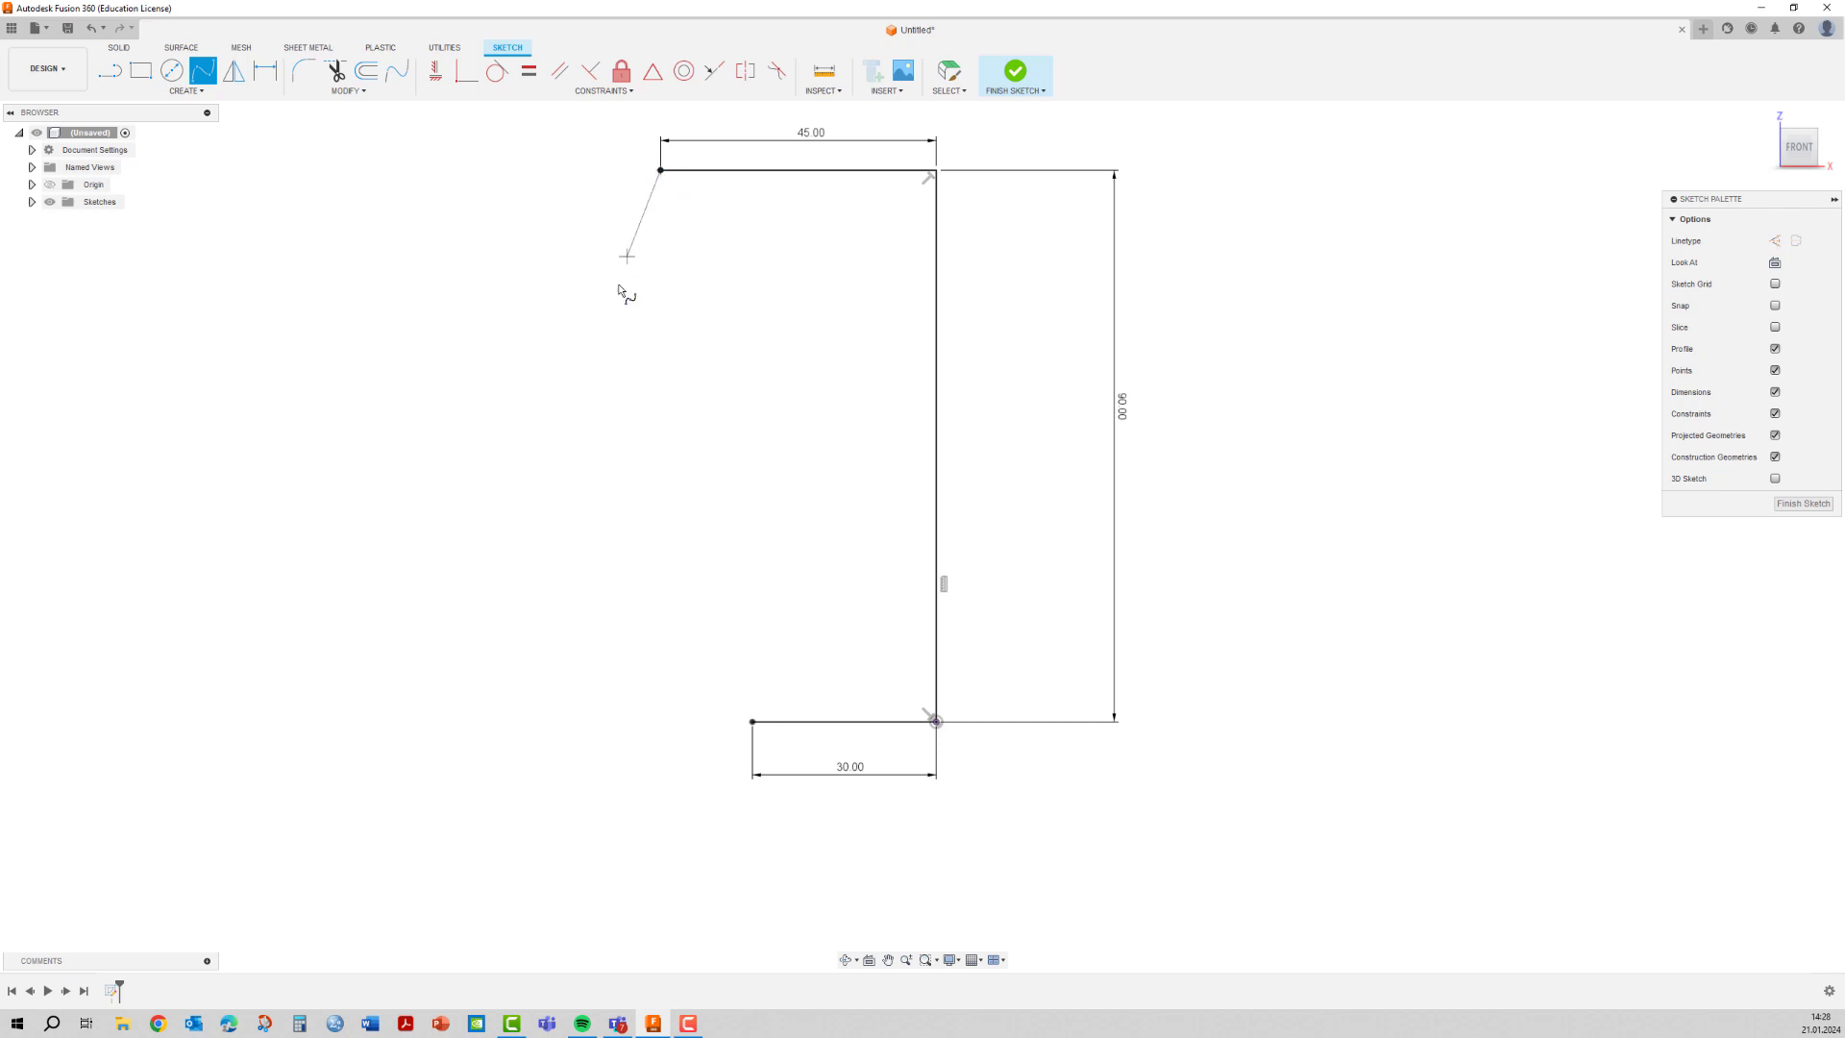
left_click(714, 349)
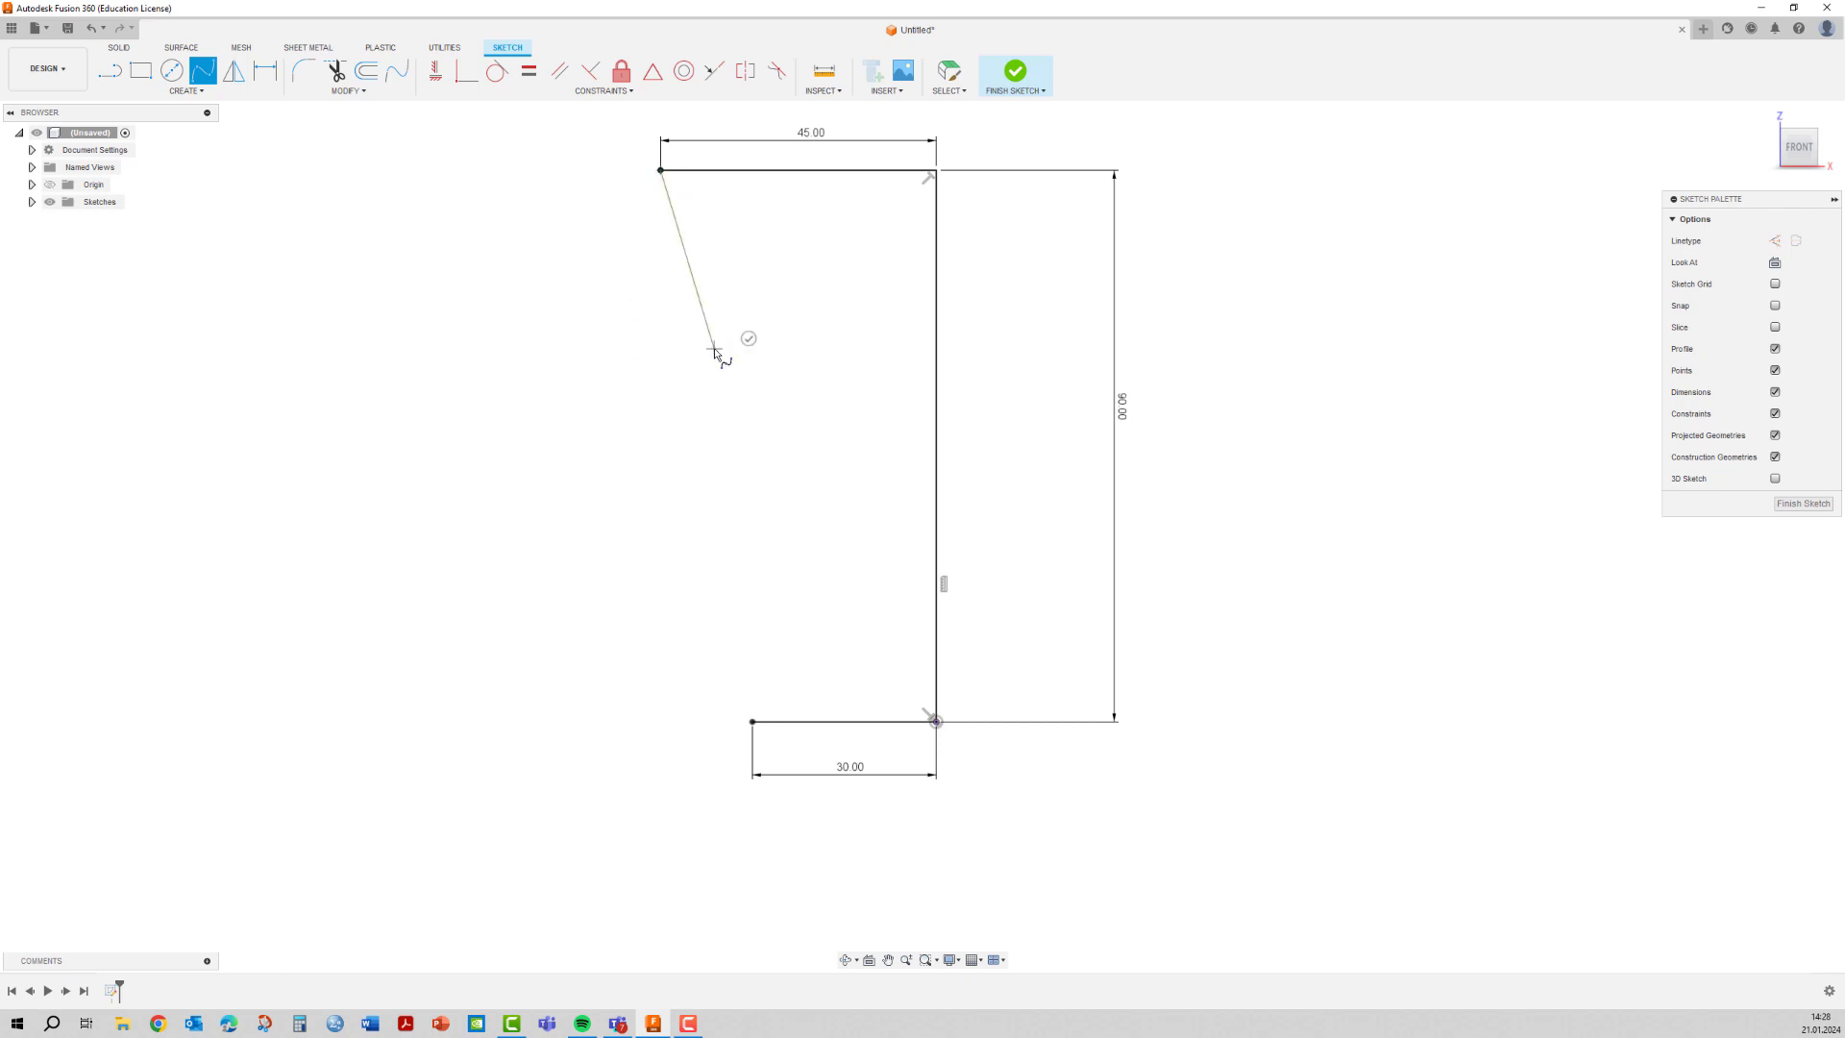
left_click(696, 588)
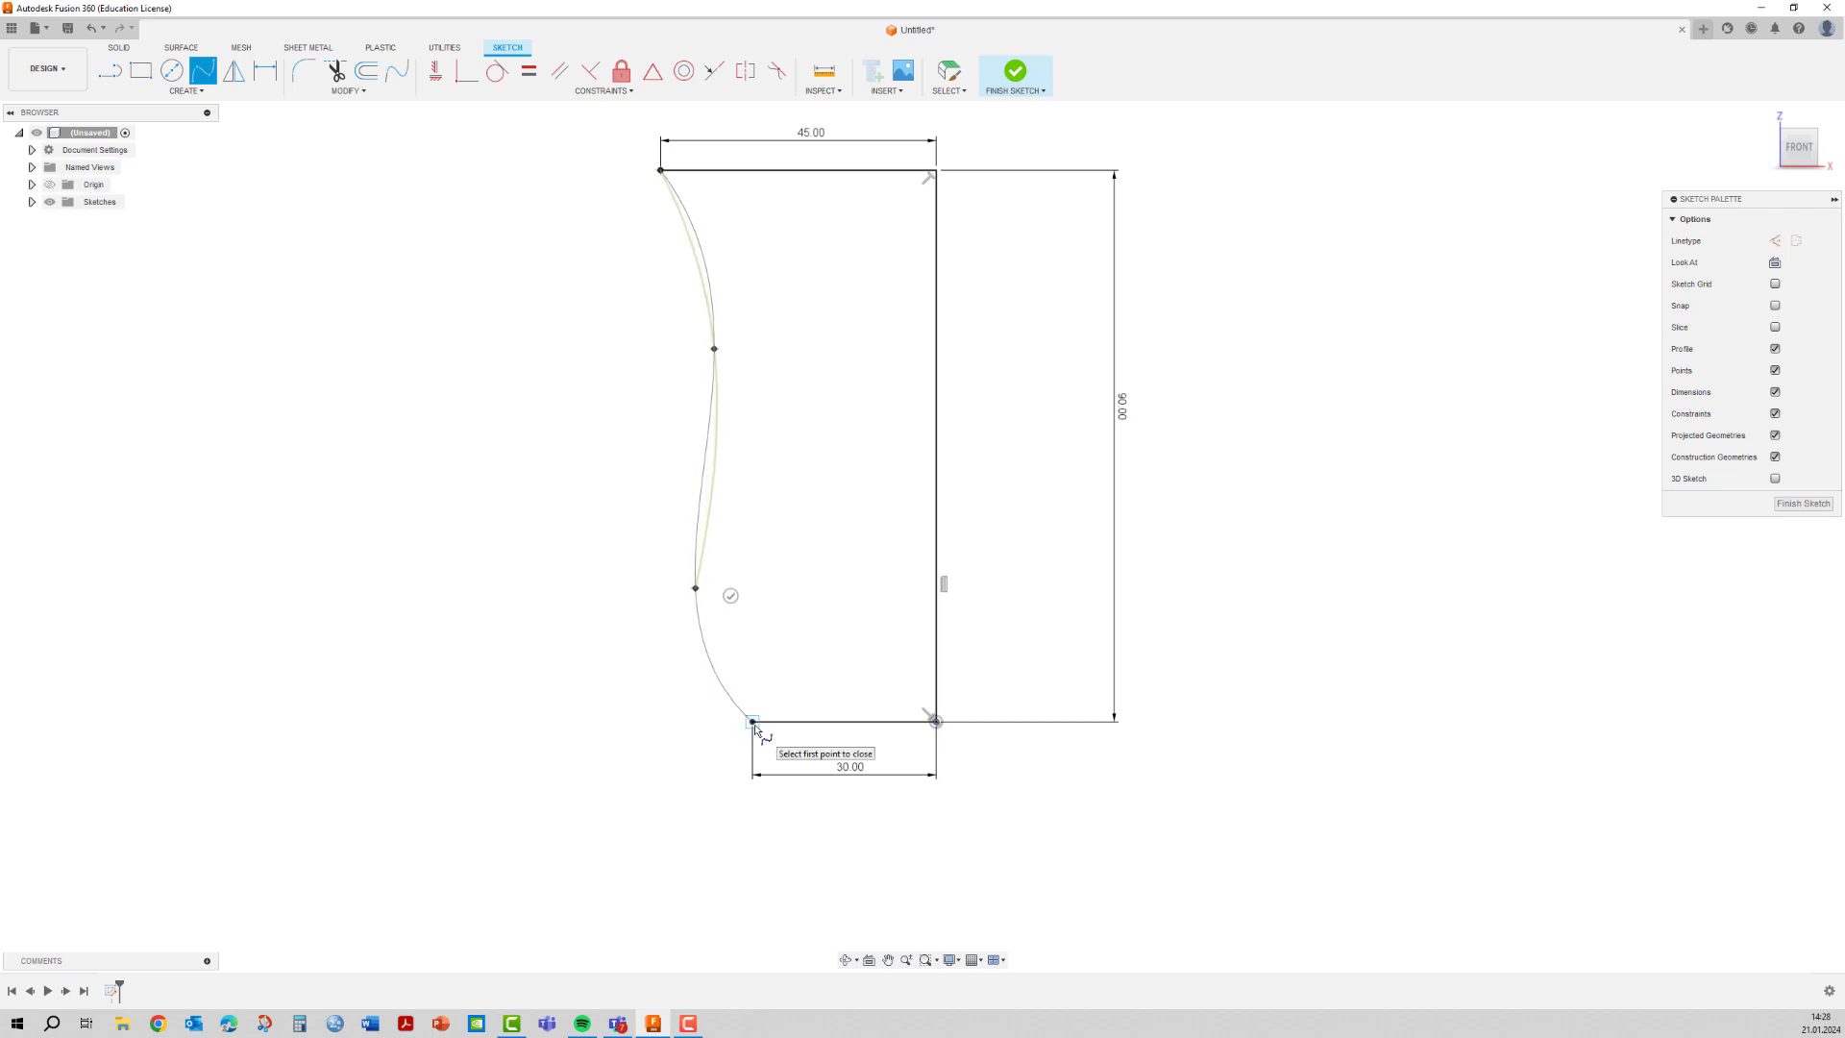
double_click(753, 721)
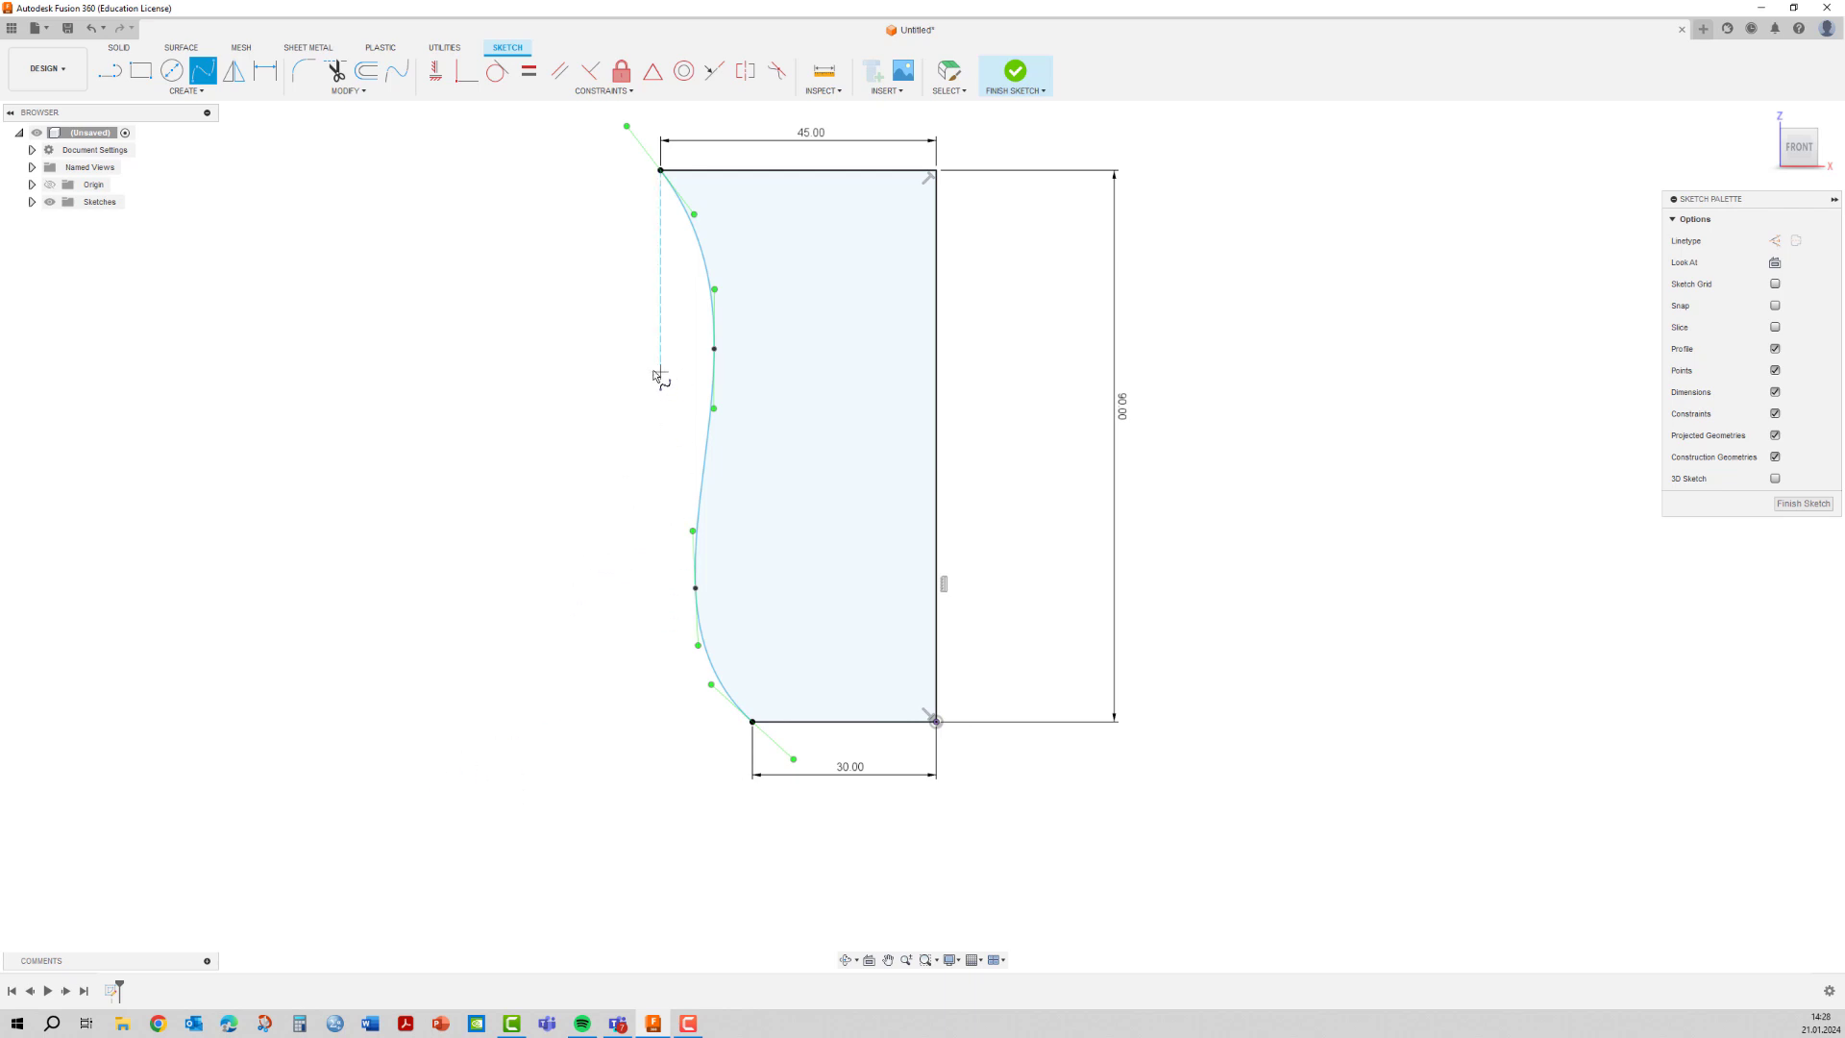
right_click(564, 374)
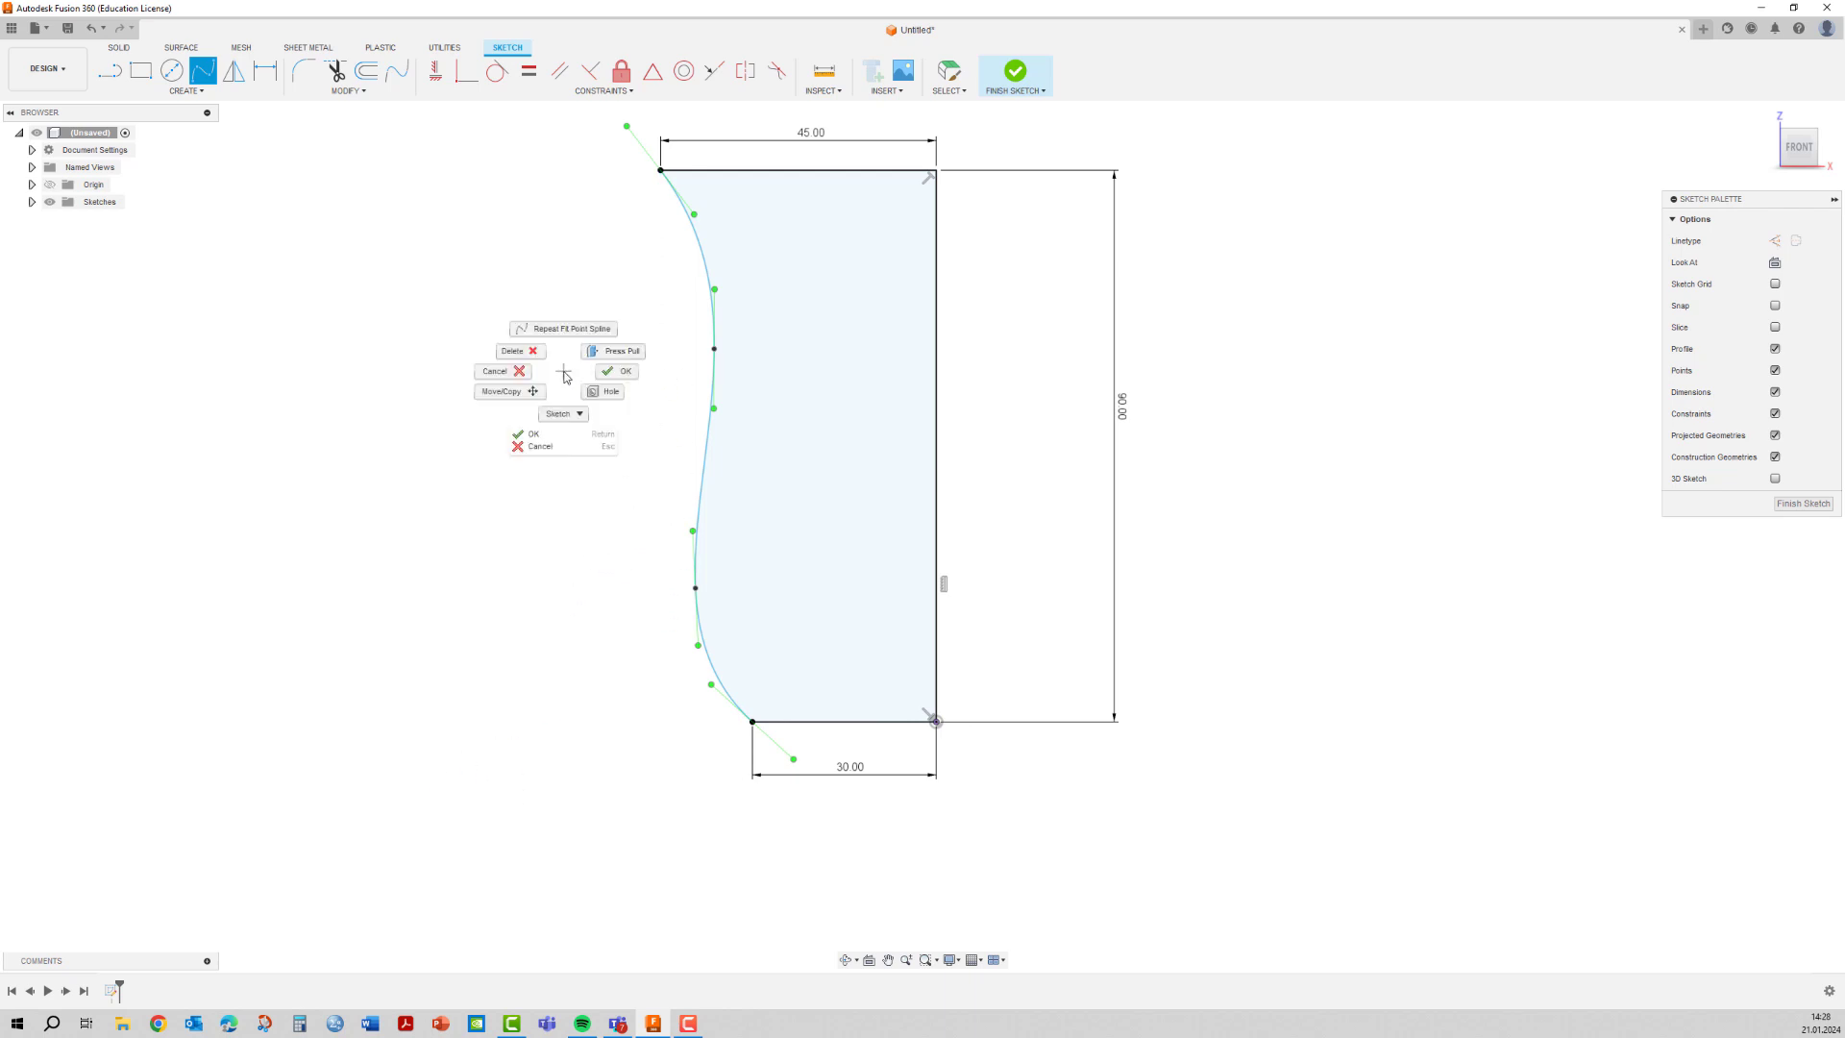
left_click(618, 375)
Drag the spline's upper and lower fit points inward into a gentler S-curve.
left_click_drag(714, 349, 688, 377)
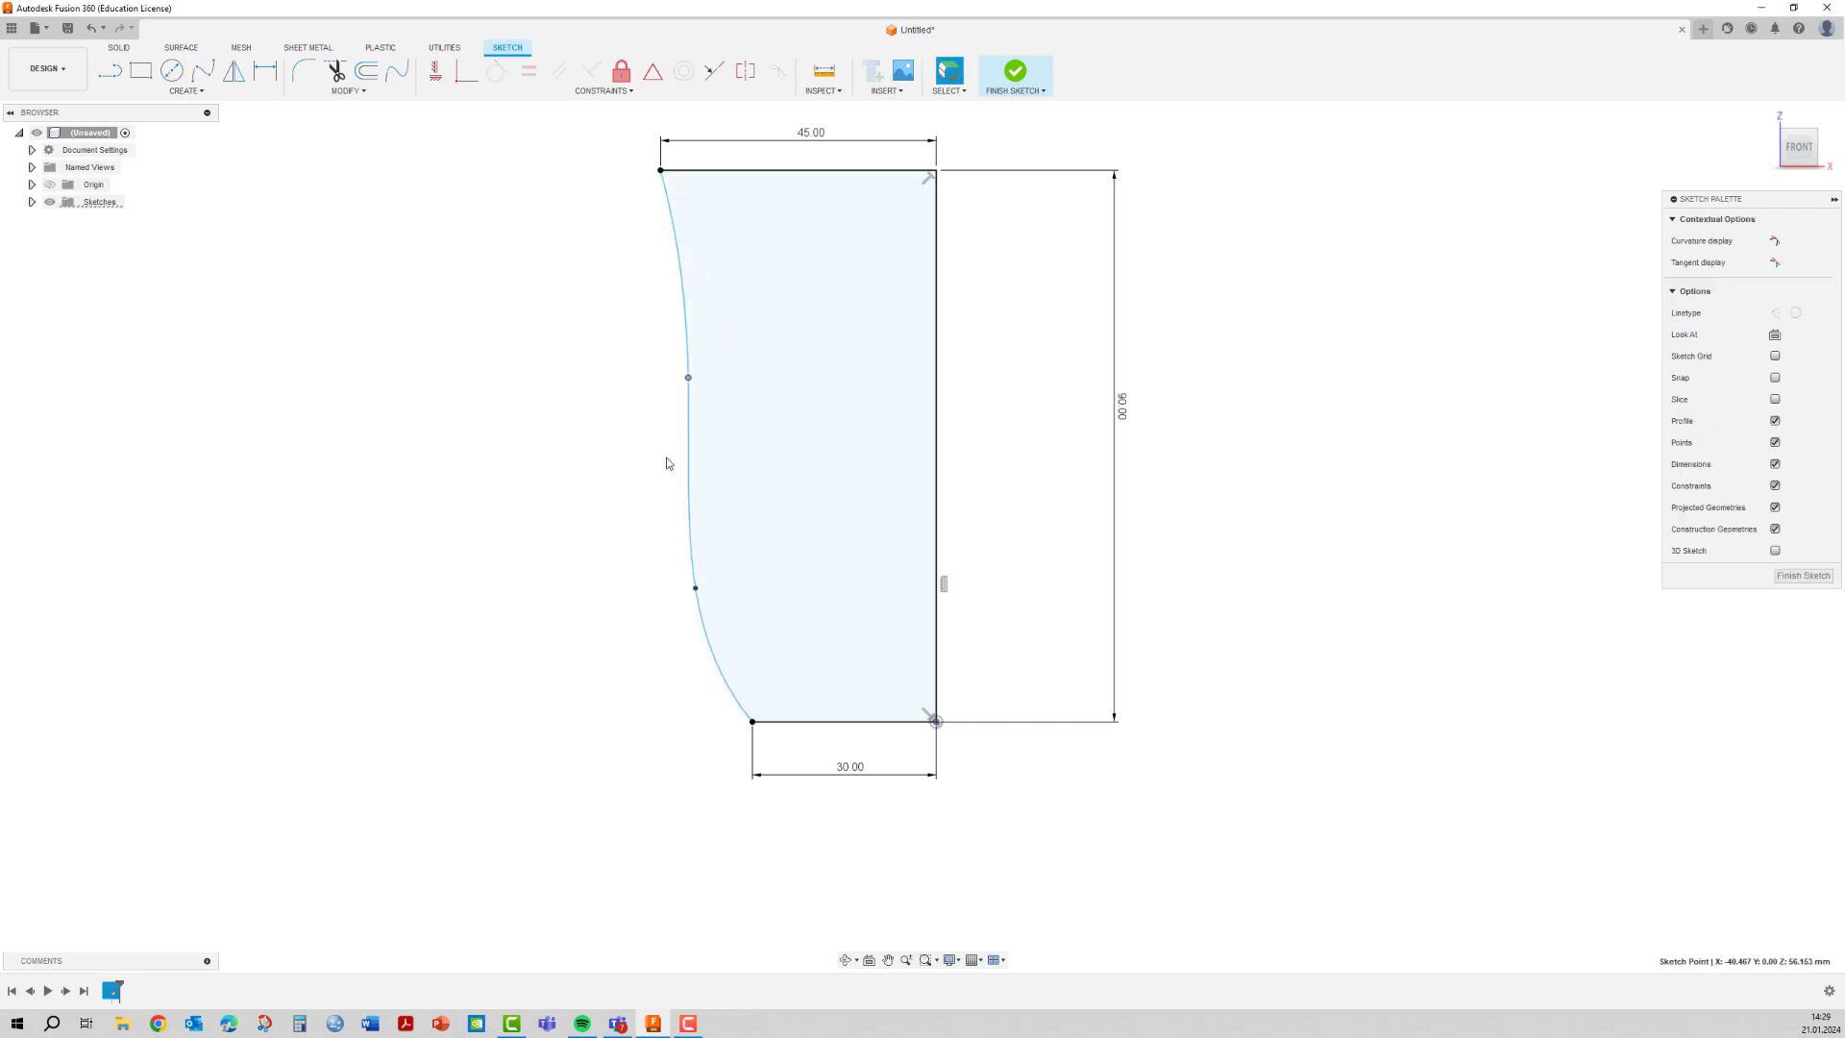
left_click_drag(693, 591, 674, 591)
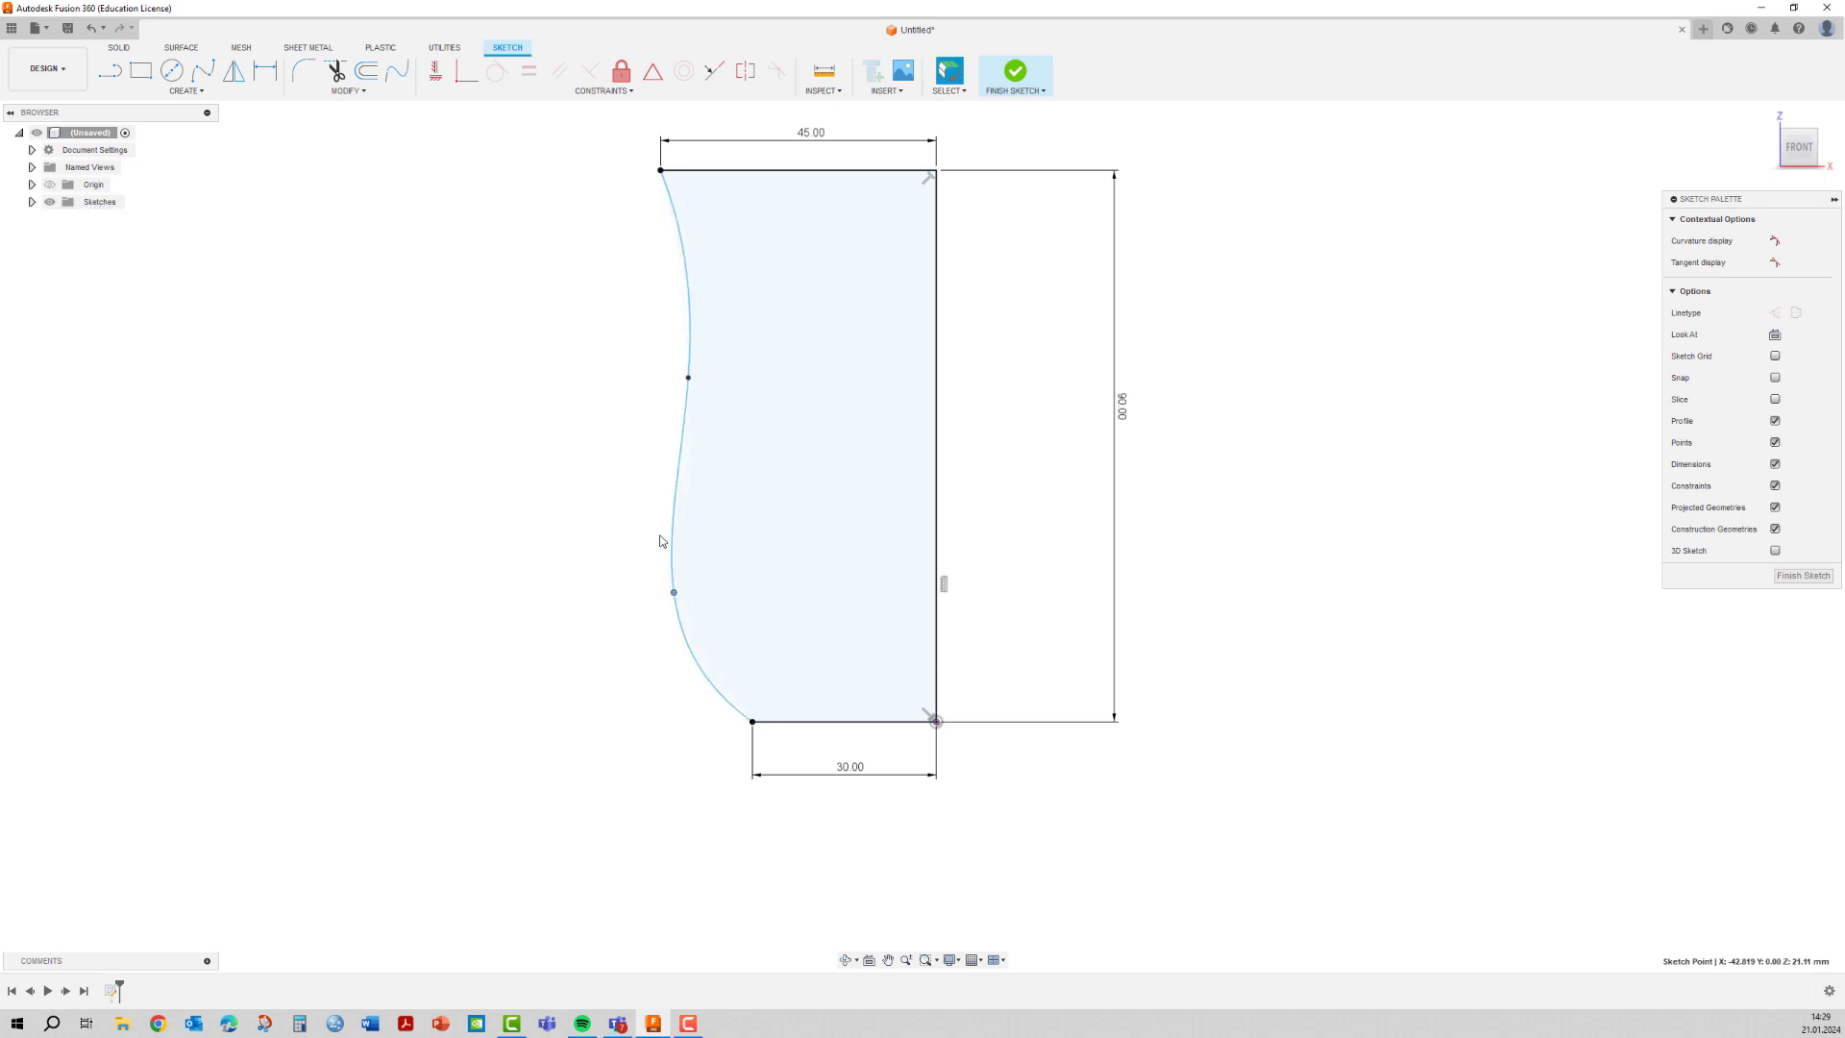
left_click_drag(688, 378, 683, 378)
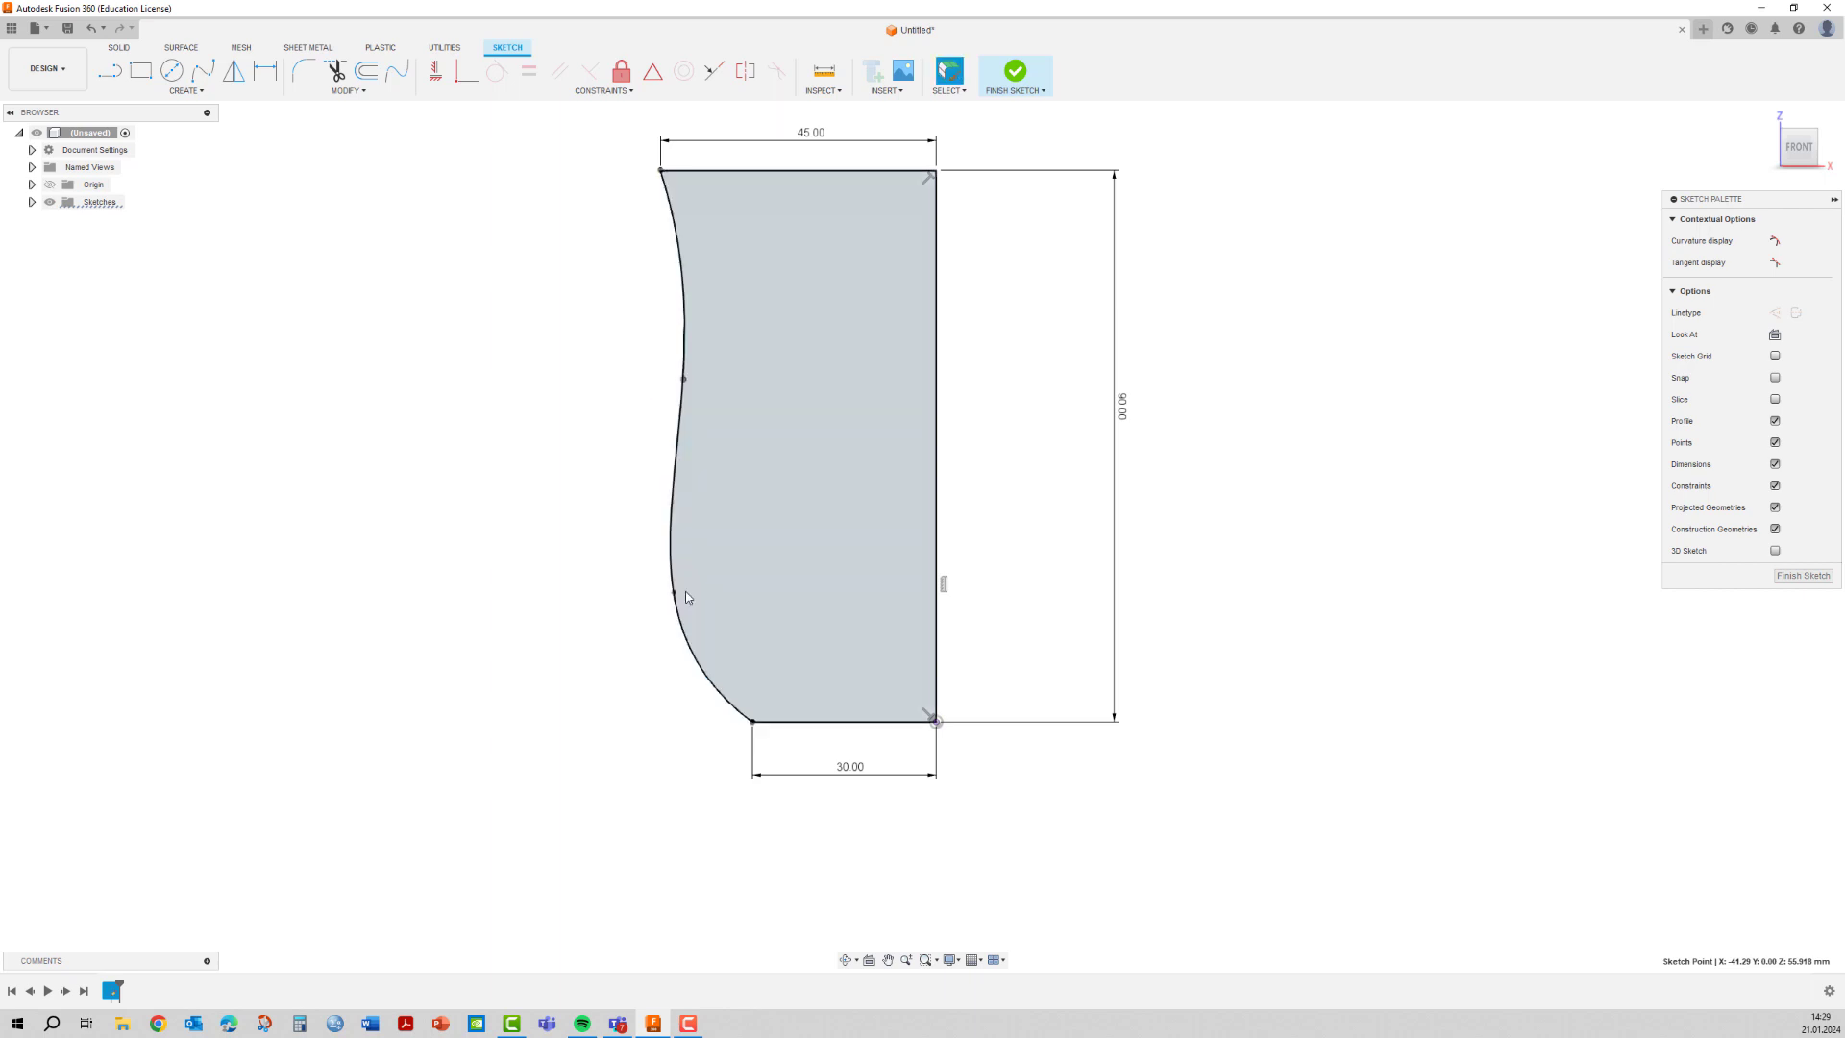
left_click_drag(672, 595, 663, 562)
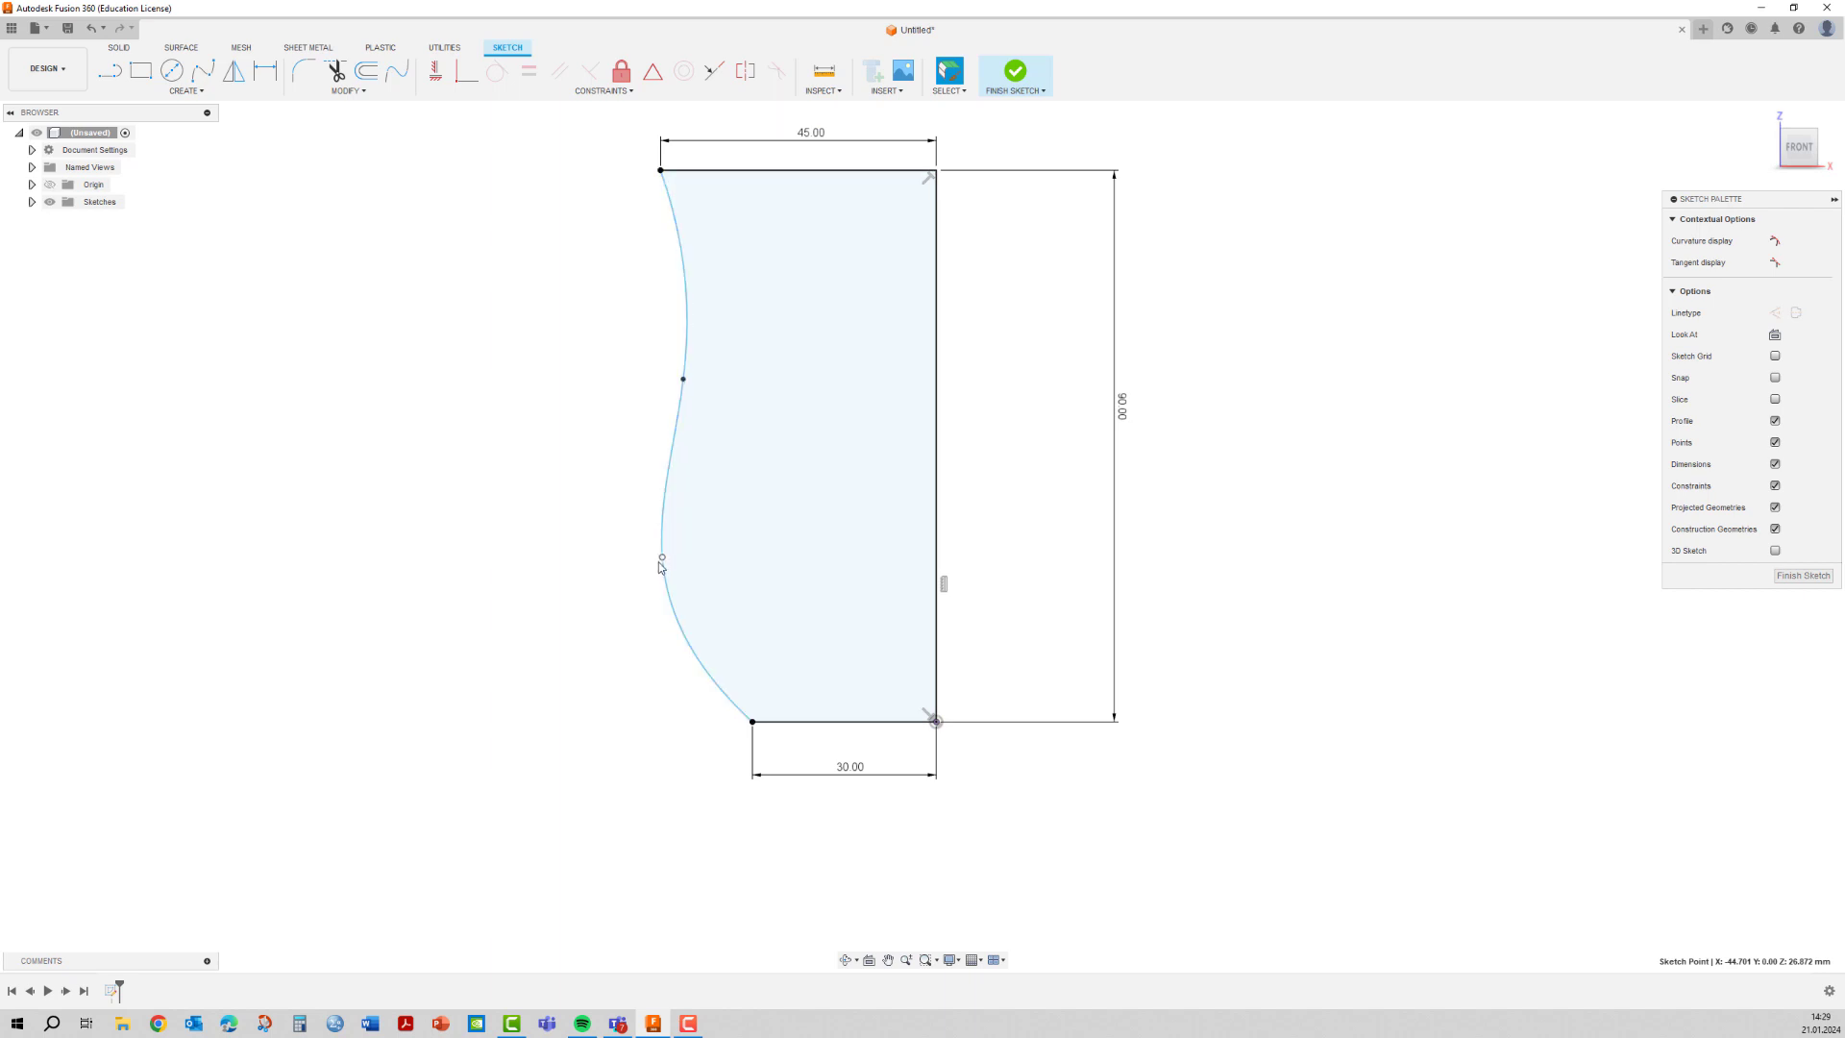
left_click_drag(661, 560, 605, 572)
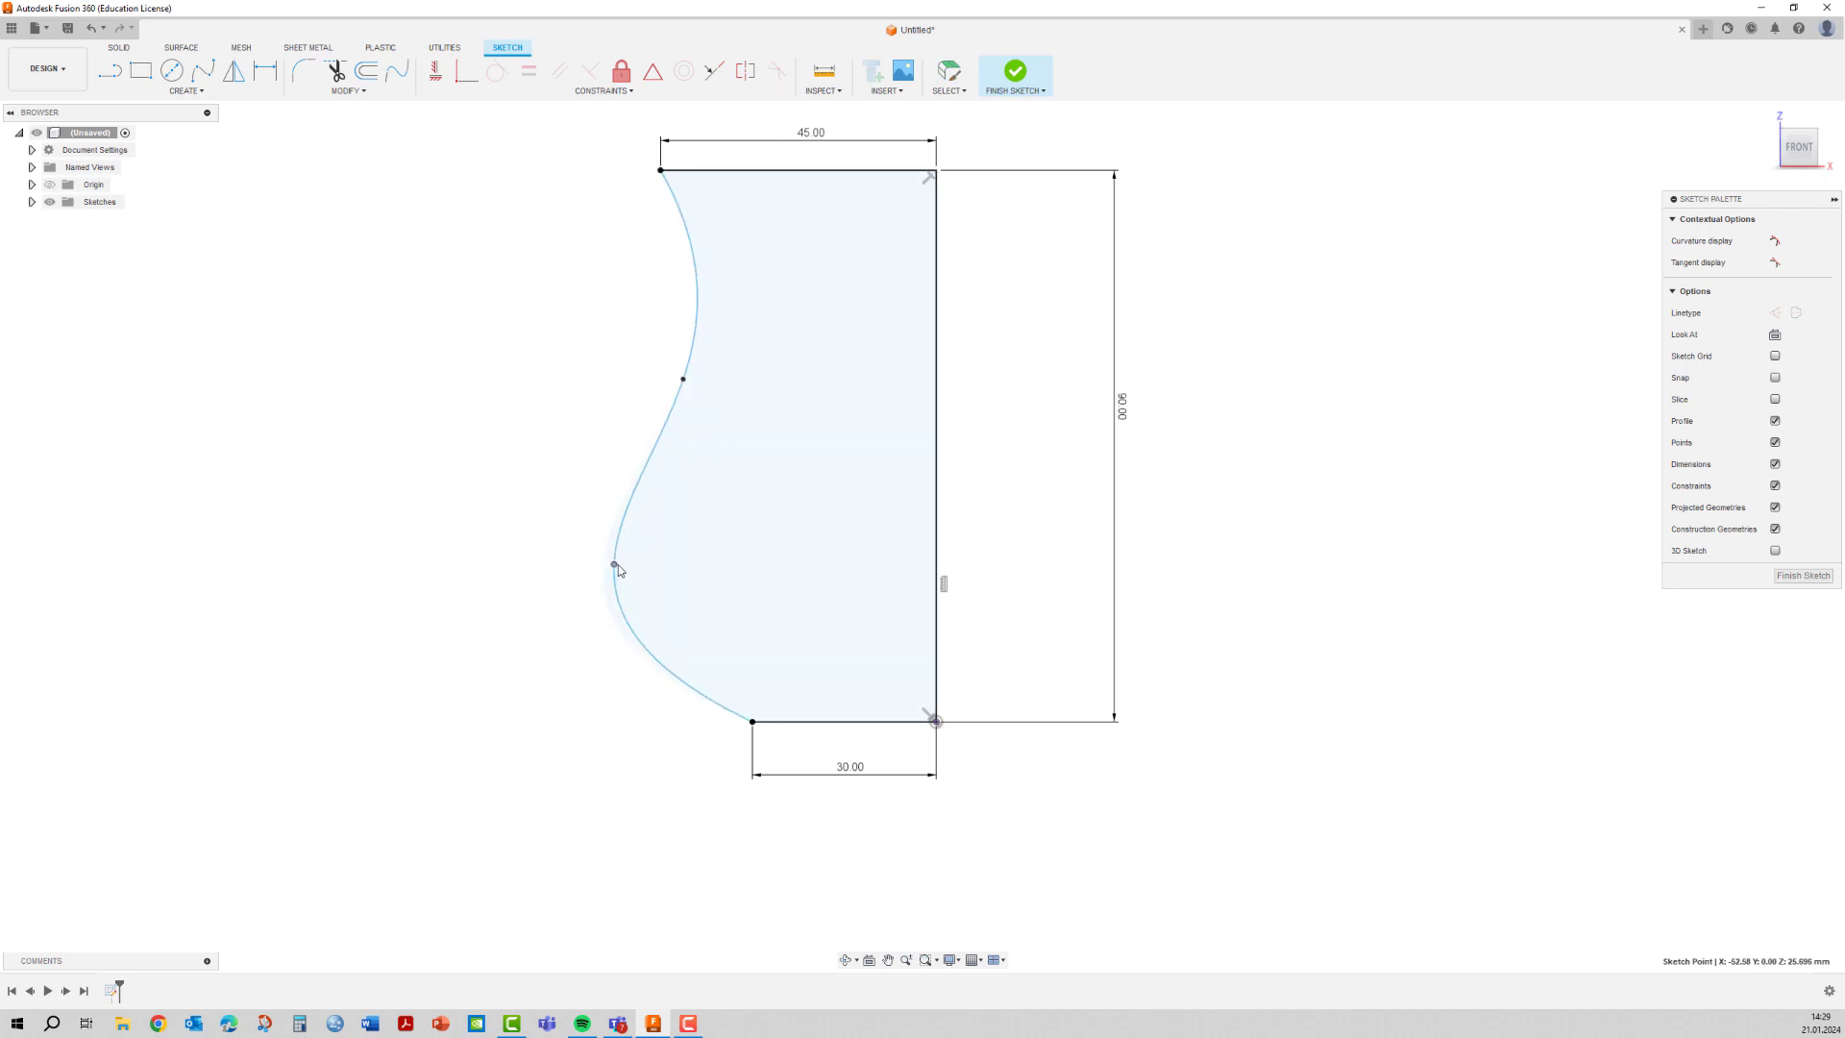
mouse_move(606, 570)
left_mouse_down()
mouse_move(580, 579)
mouse_move(686, 586)
left_mouse_up()
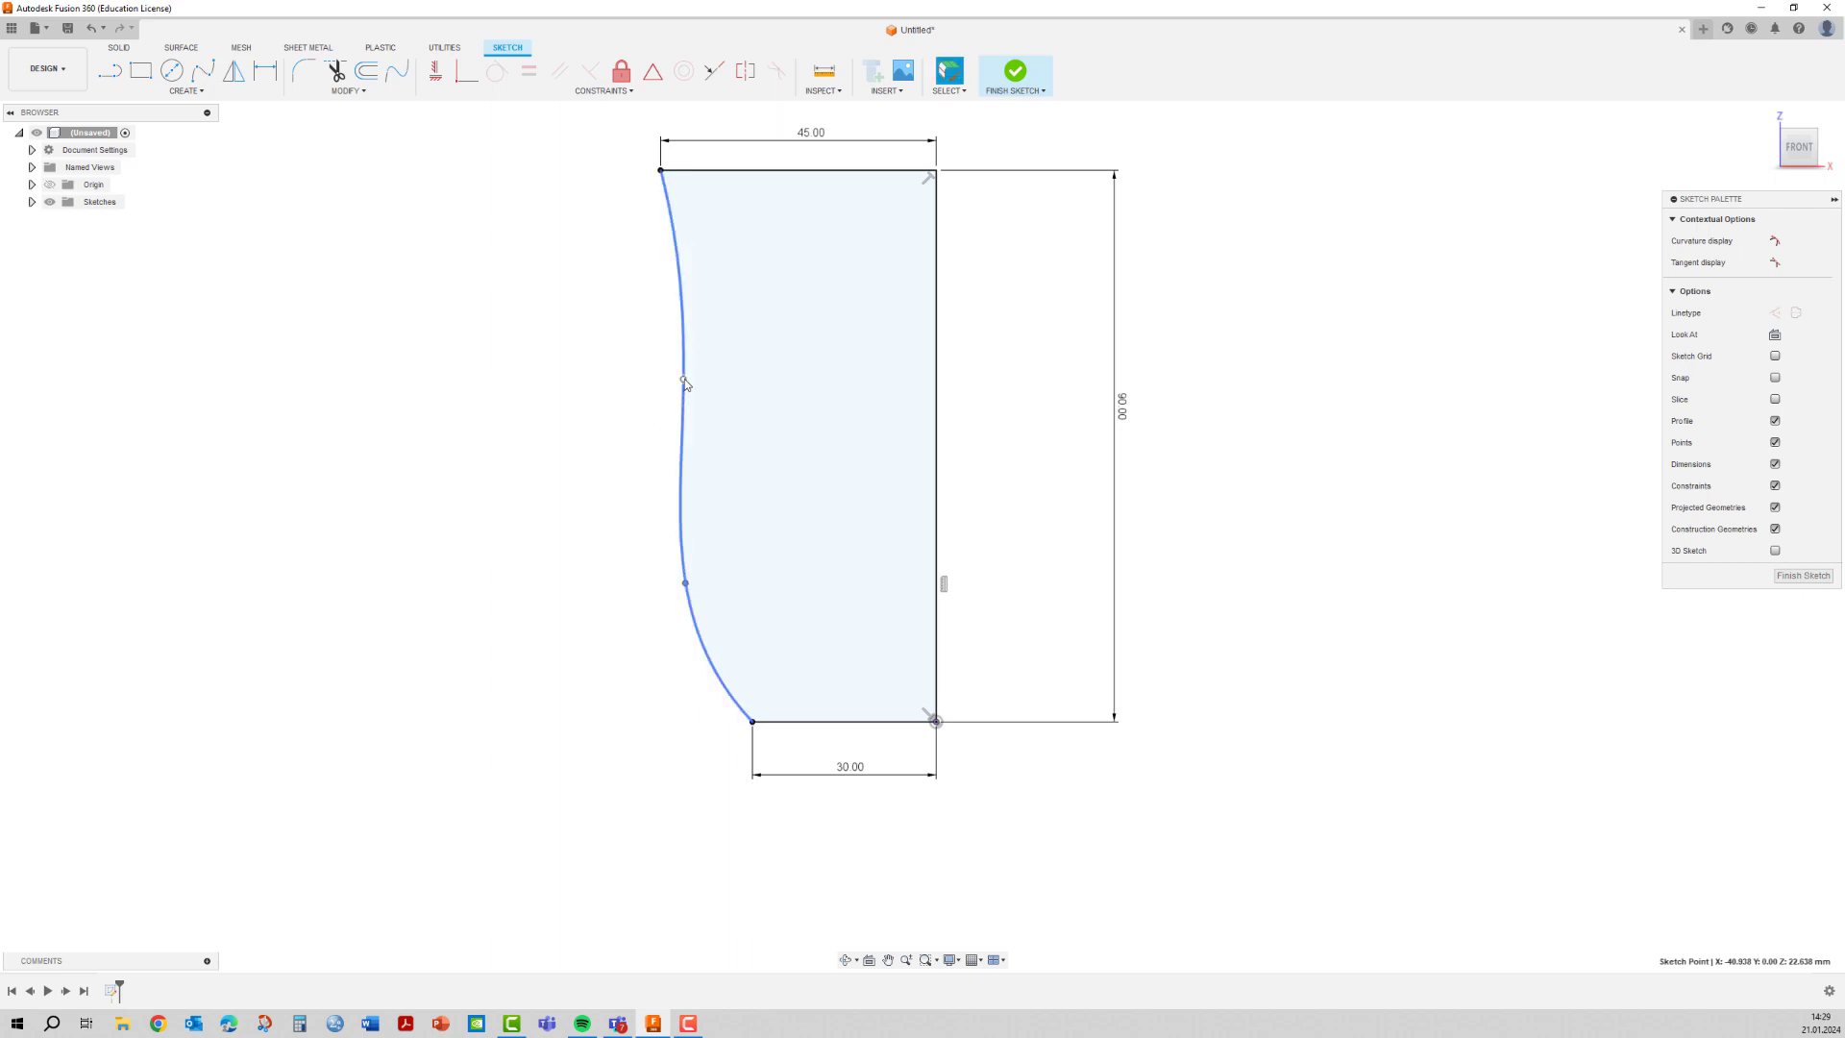
left_click_drag(684, 381, 691, 376)
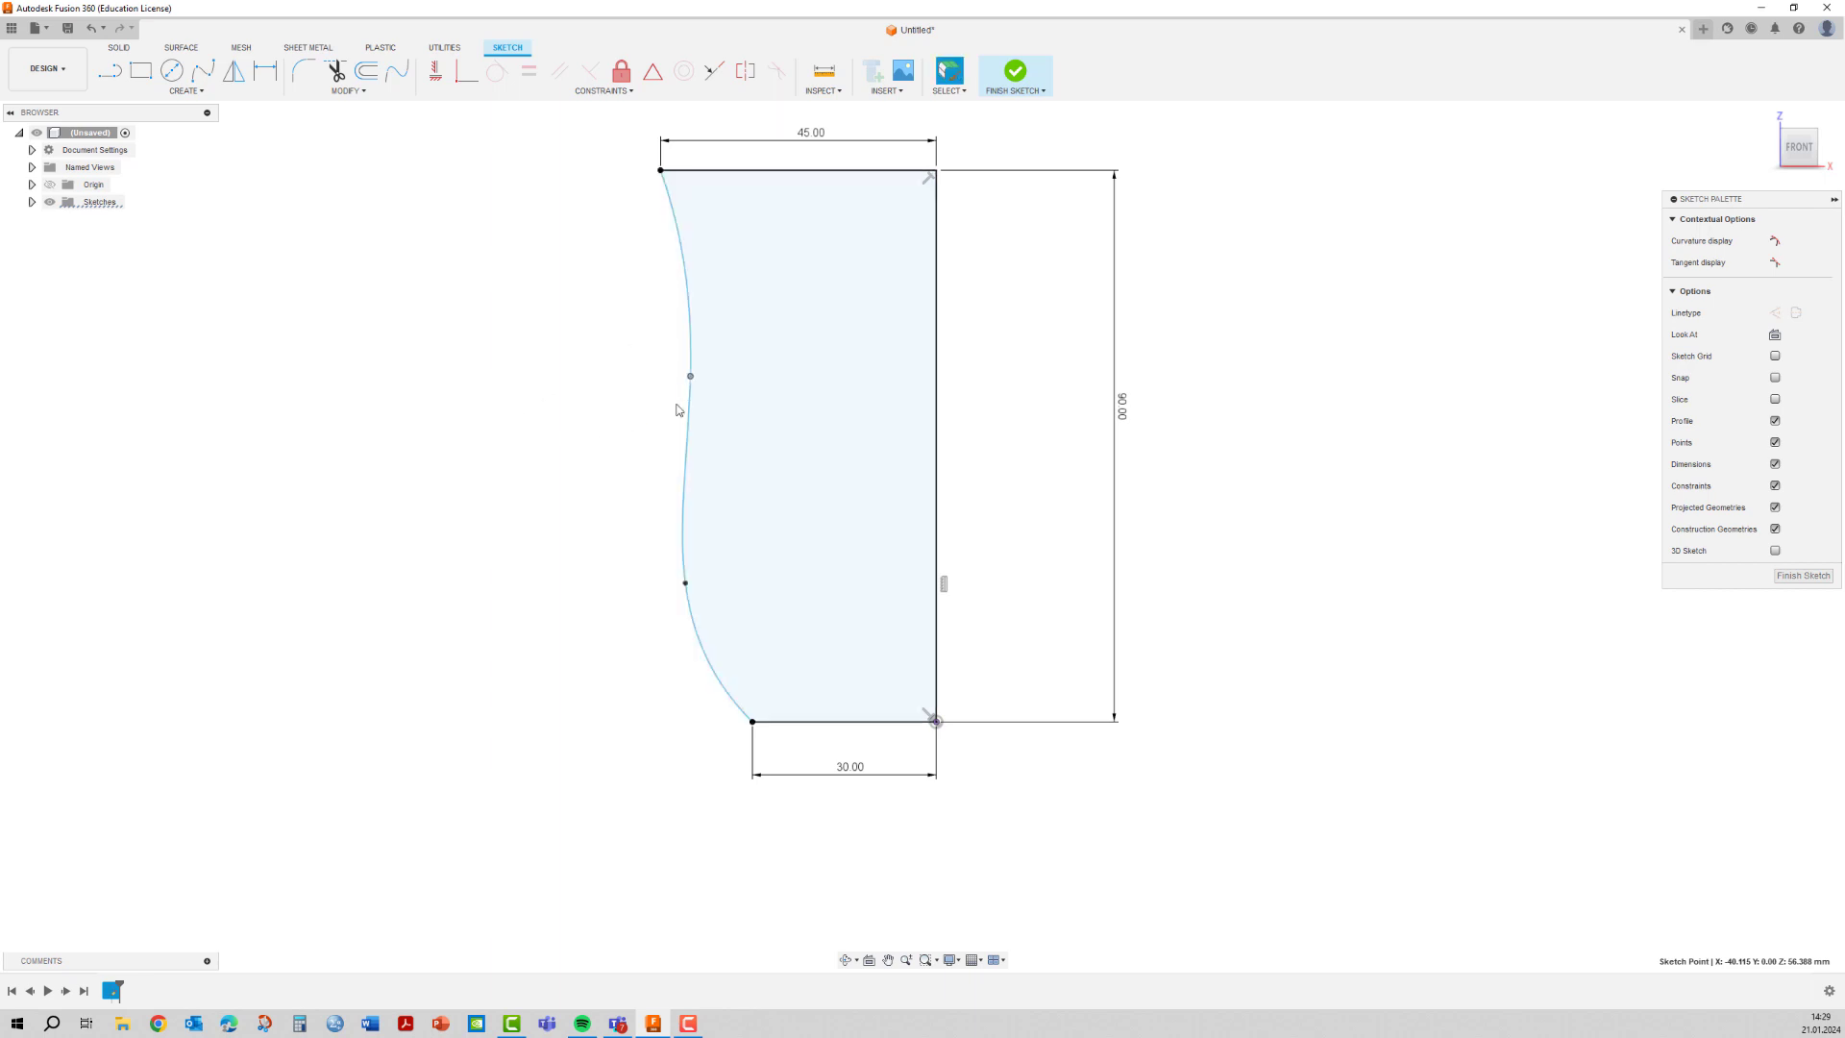
left_click_drag(691, 377, 684, 361)
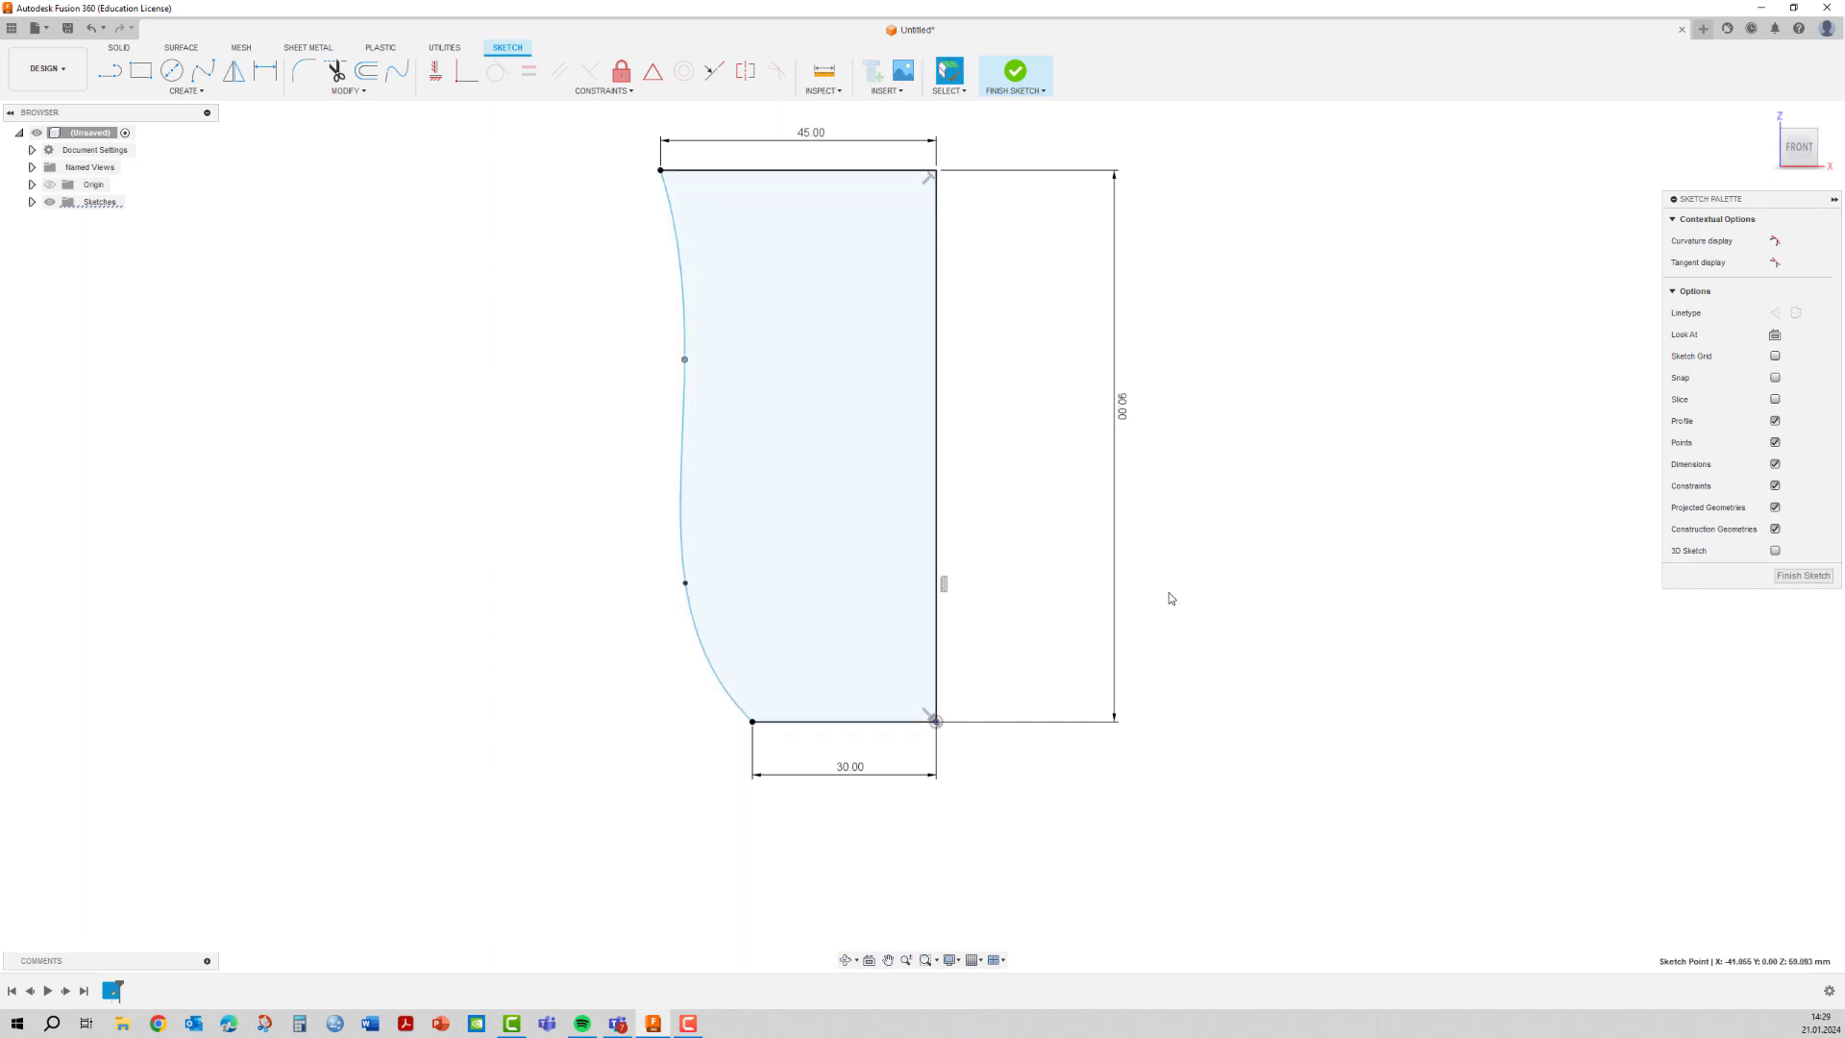
Finish the sketch and revolve the profile 360° around the right vertical line into a new body.
left_click(1015, 74)
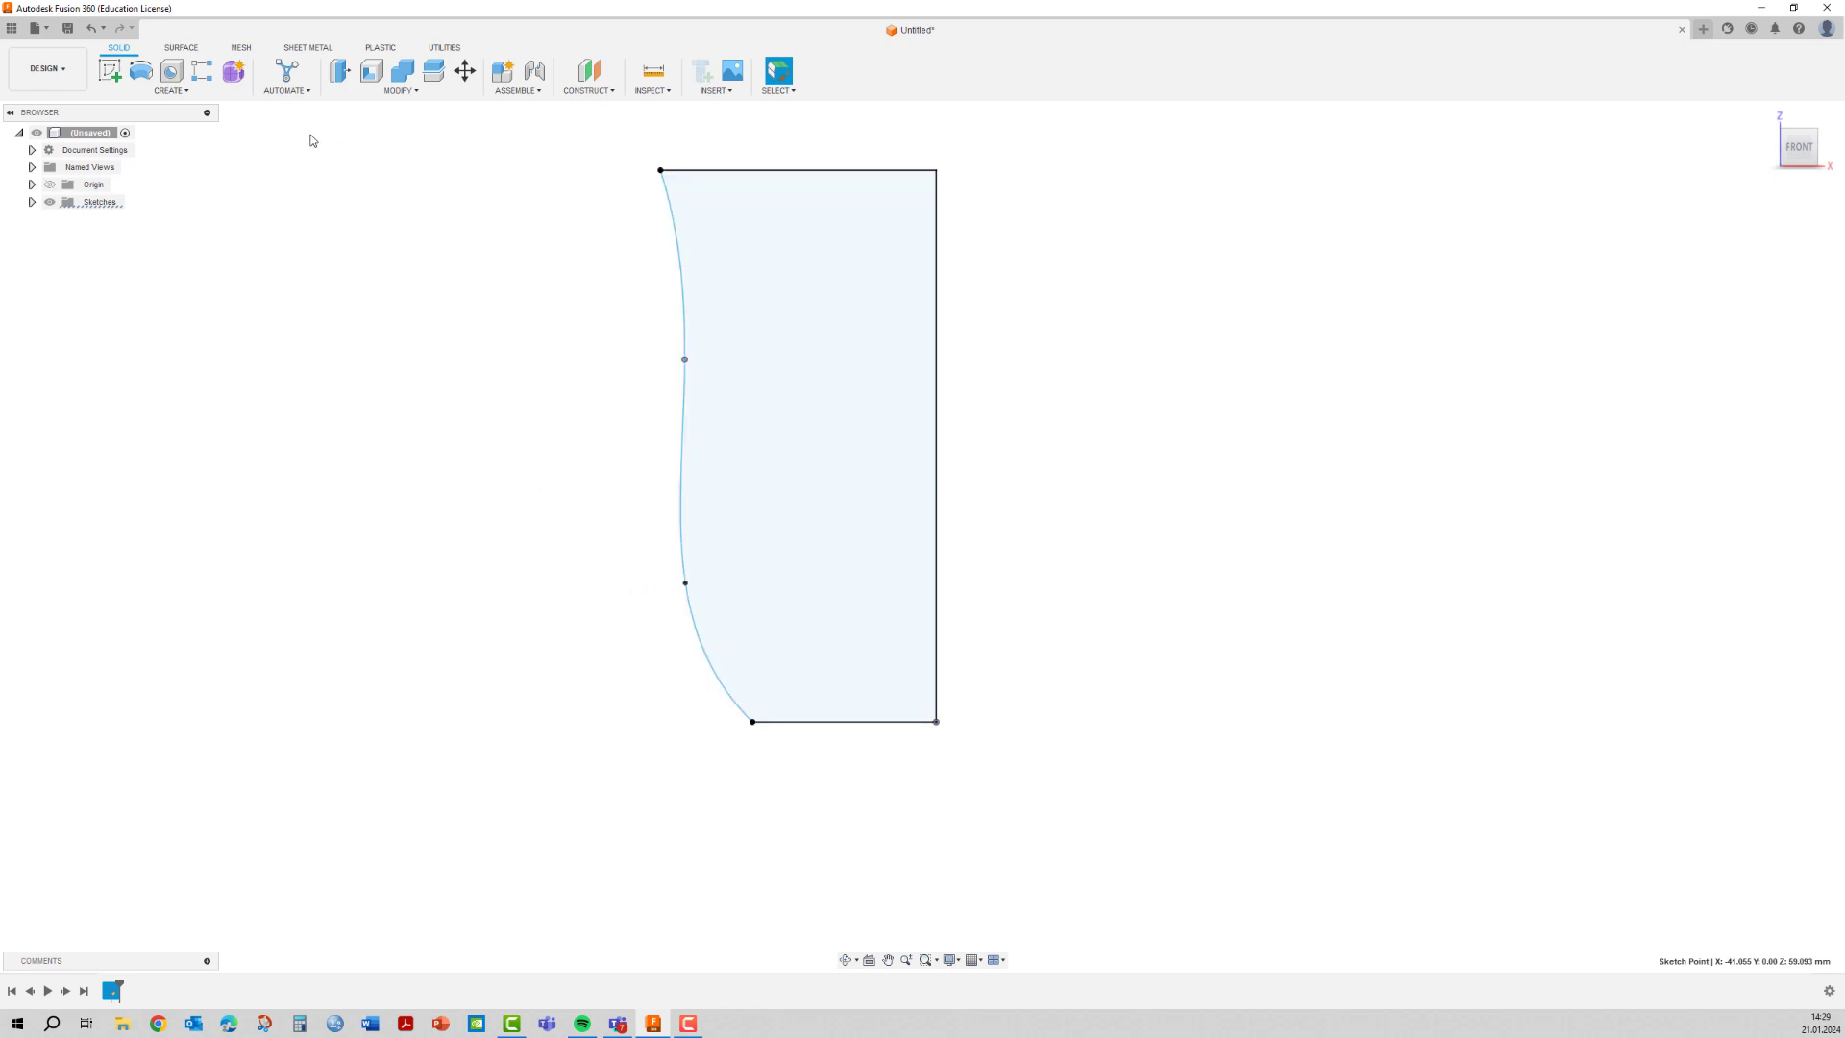
left_click(171, 92)
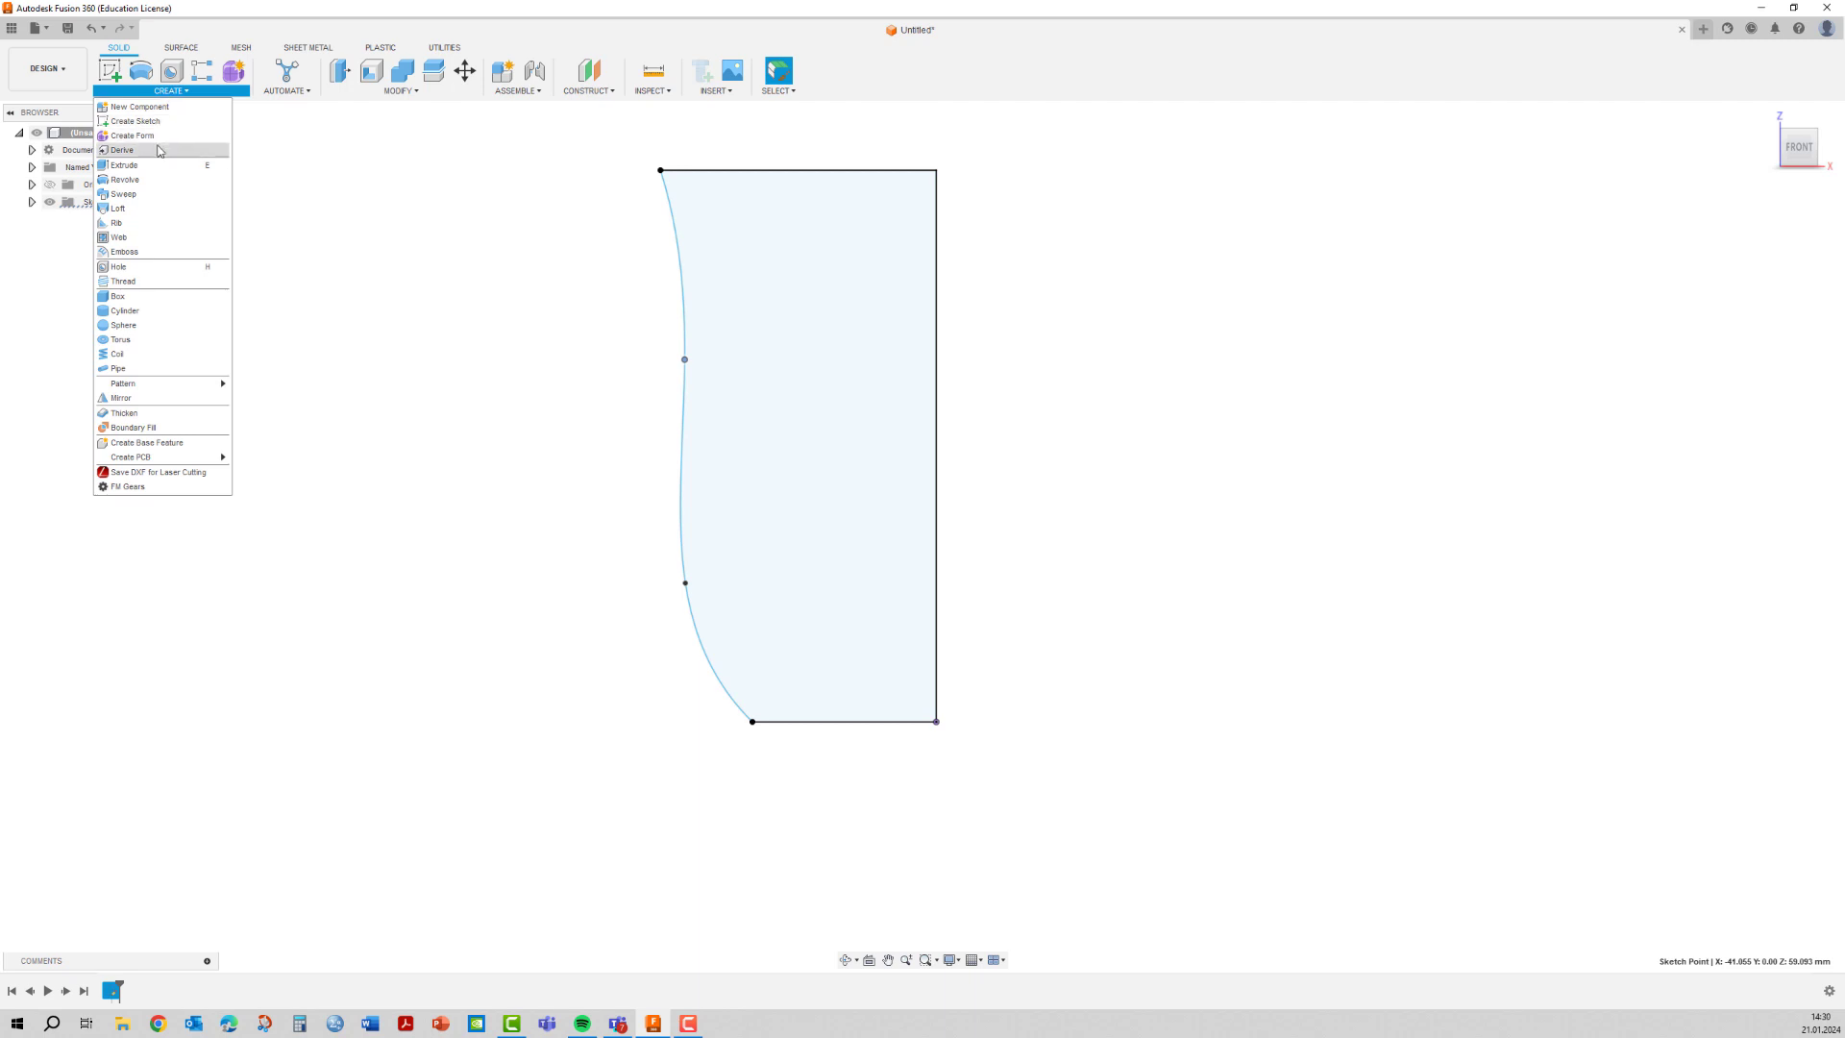
left_click(125, 180)
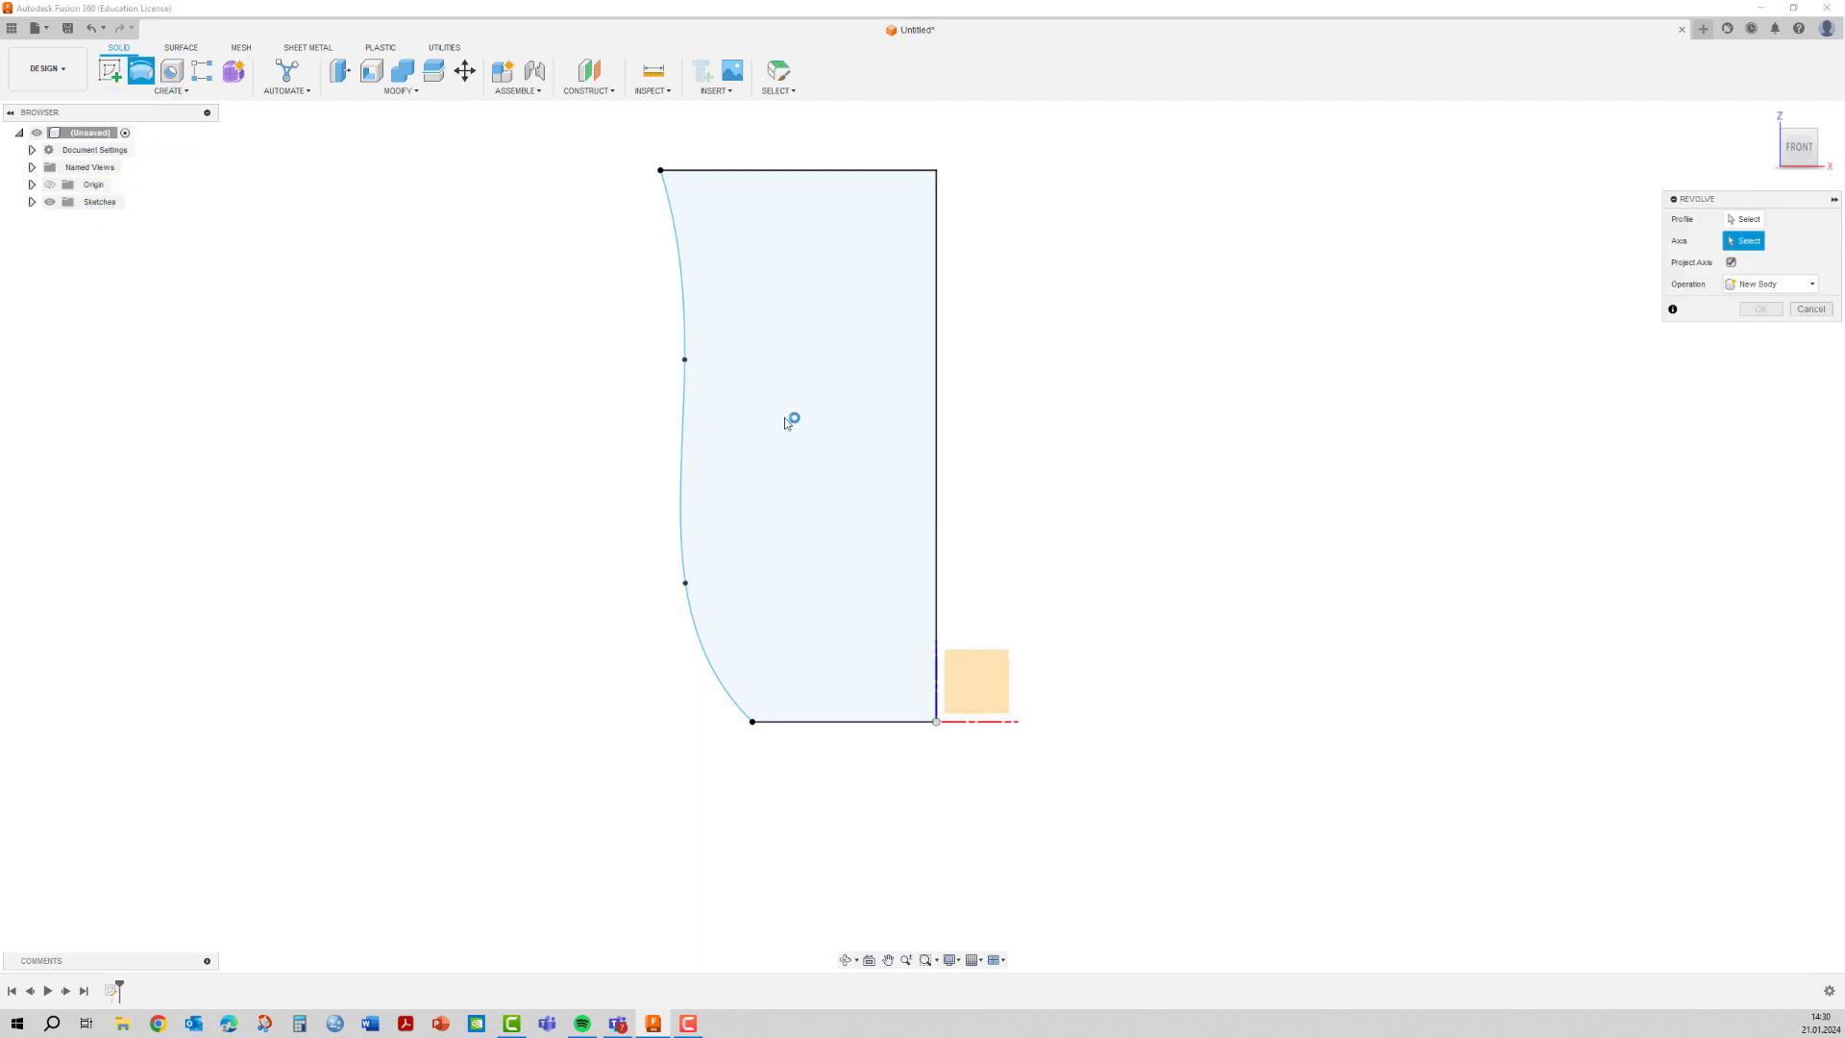
left_click(1743, 219)
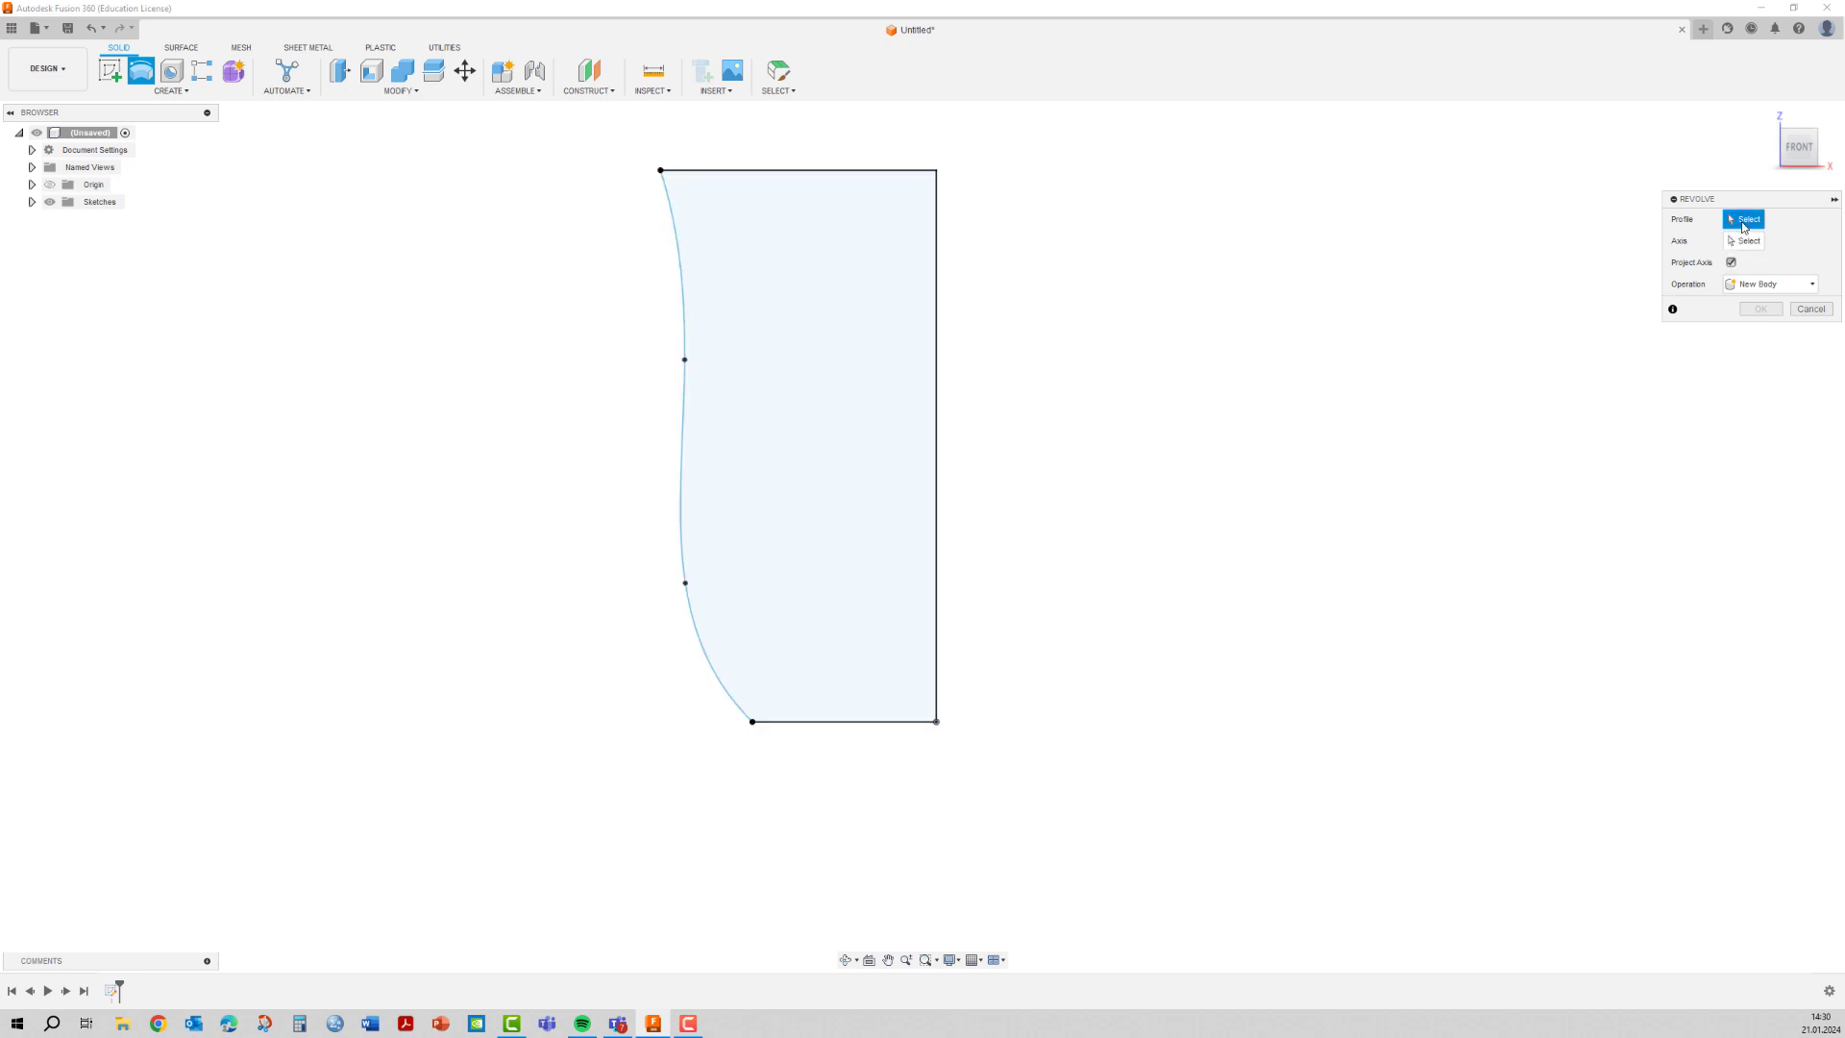
left_click(815, 394)
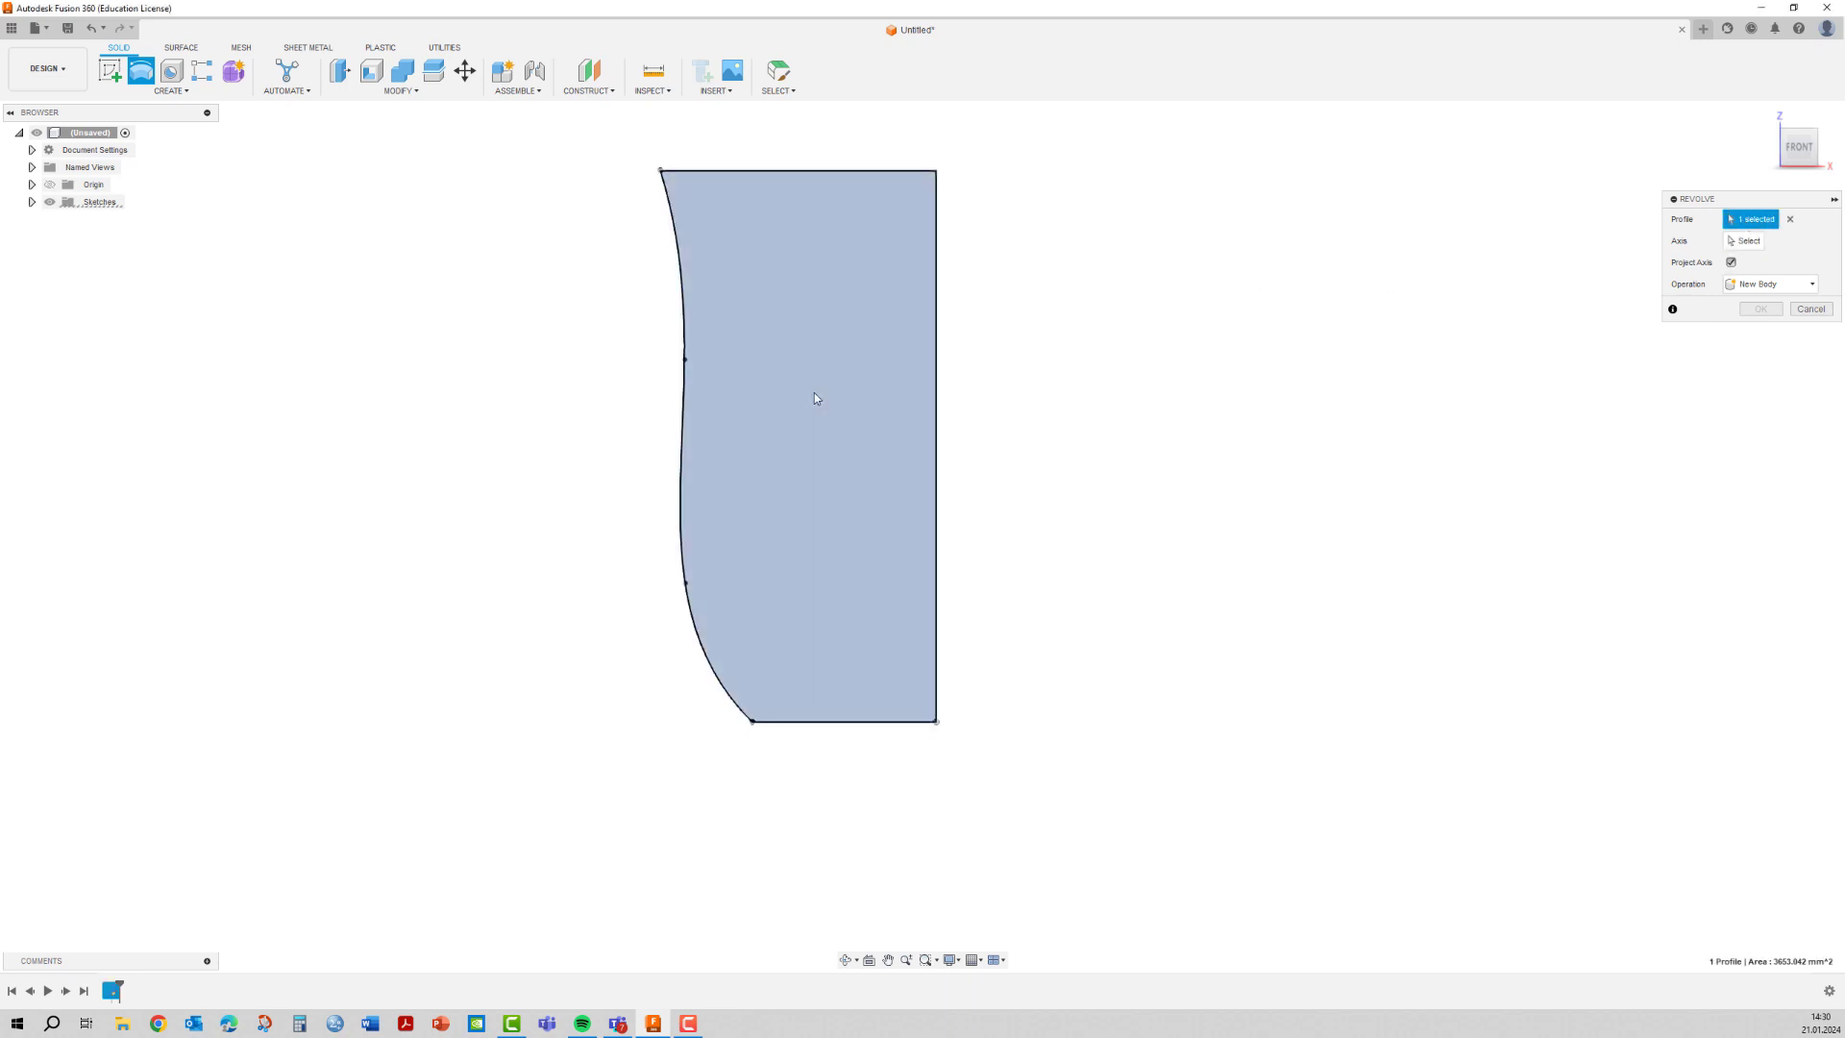
left_click(1741, 241)
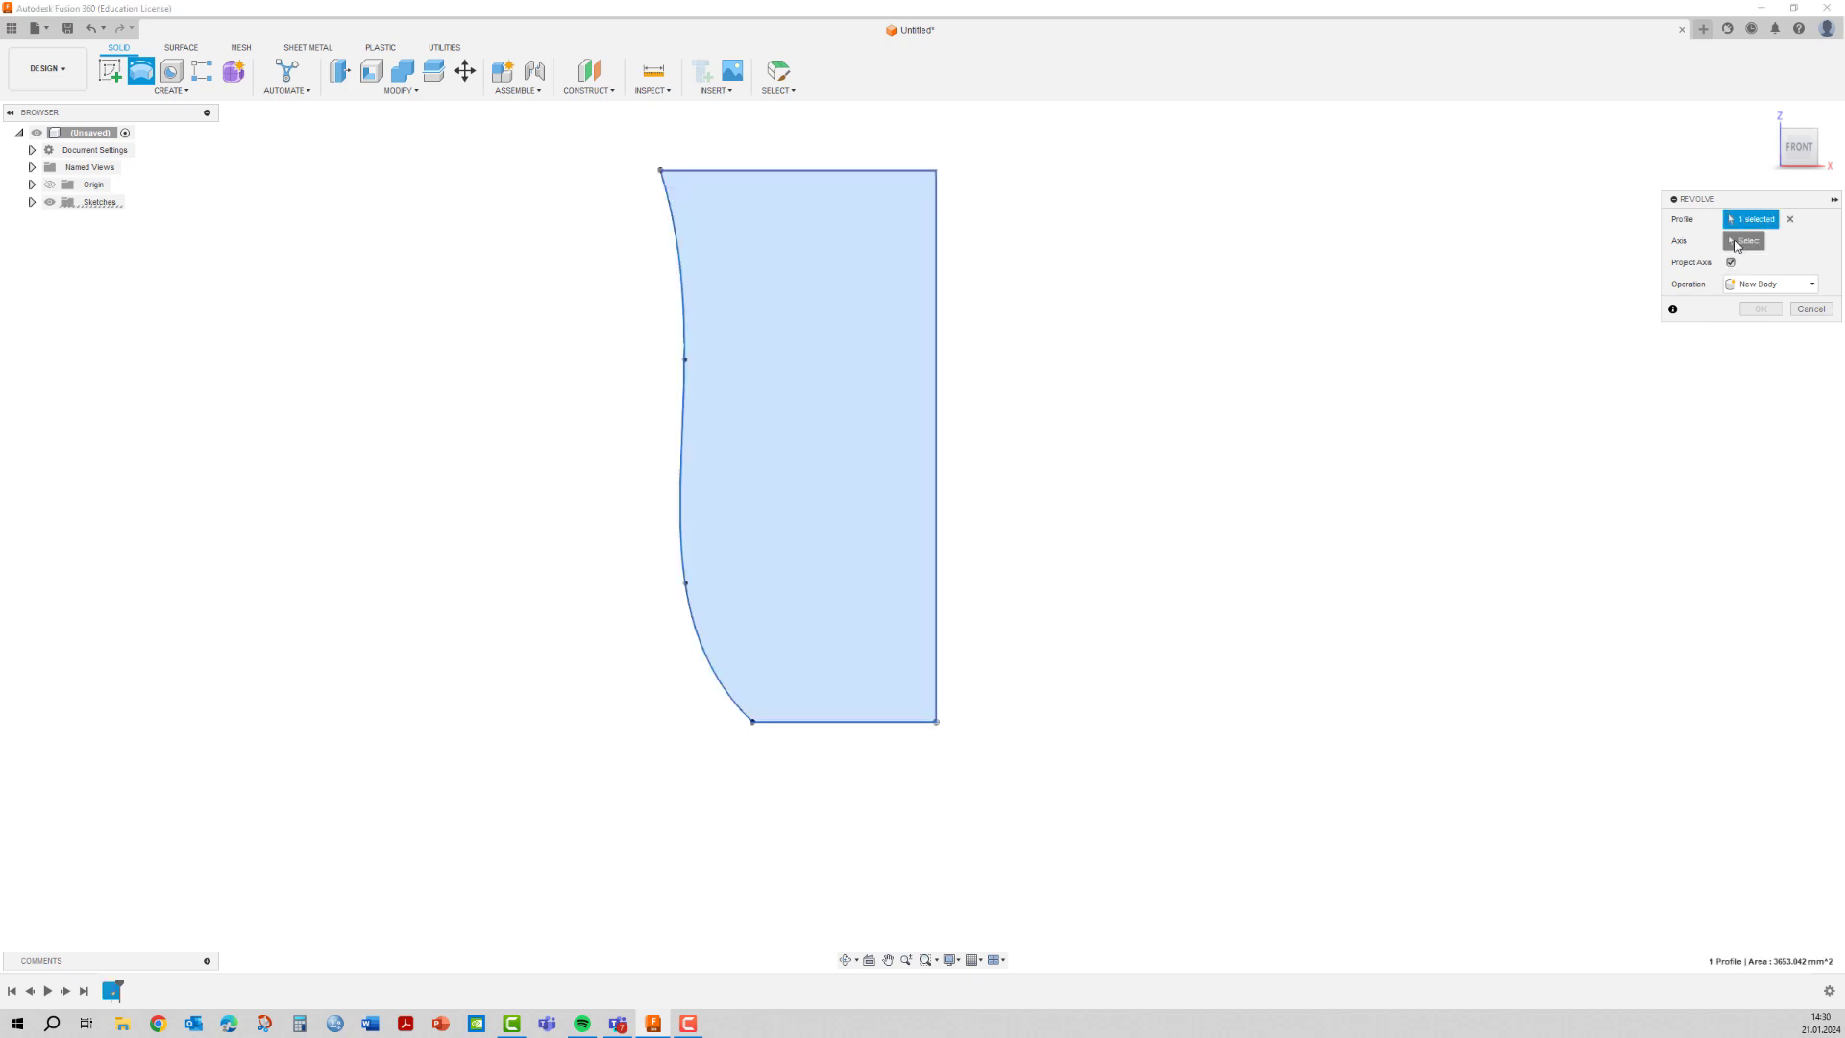
left_click(937, 387)
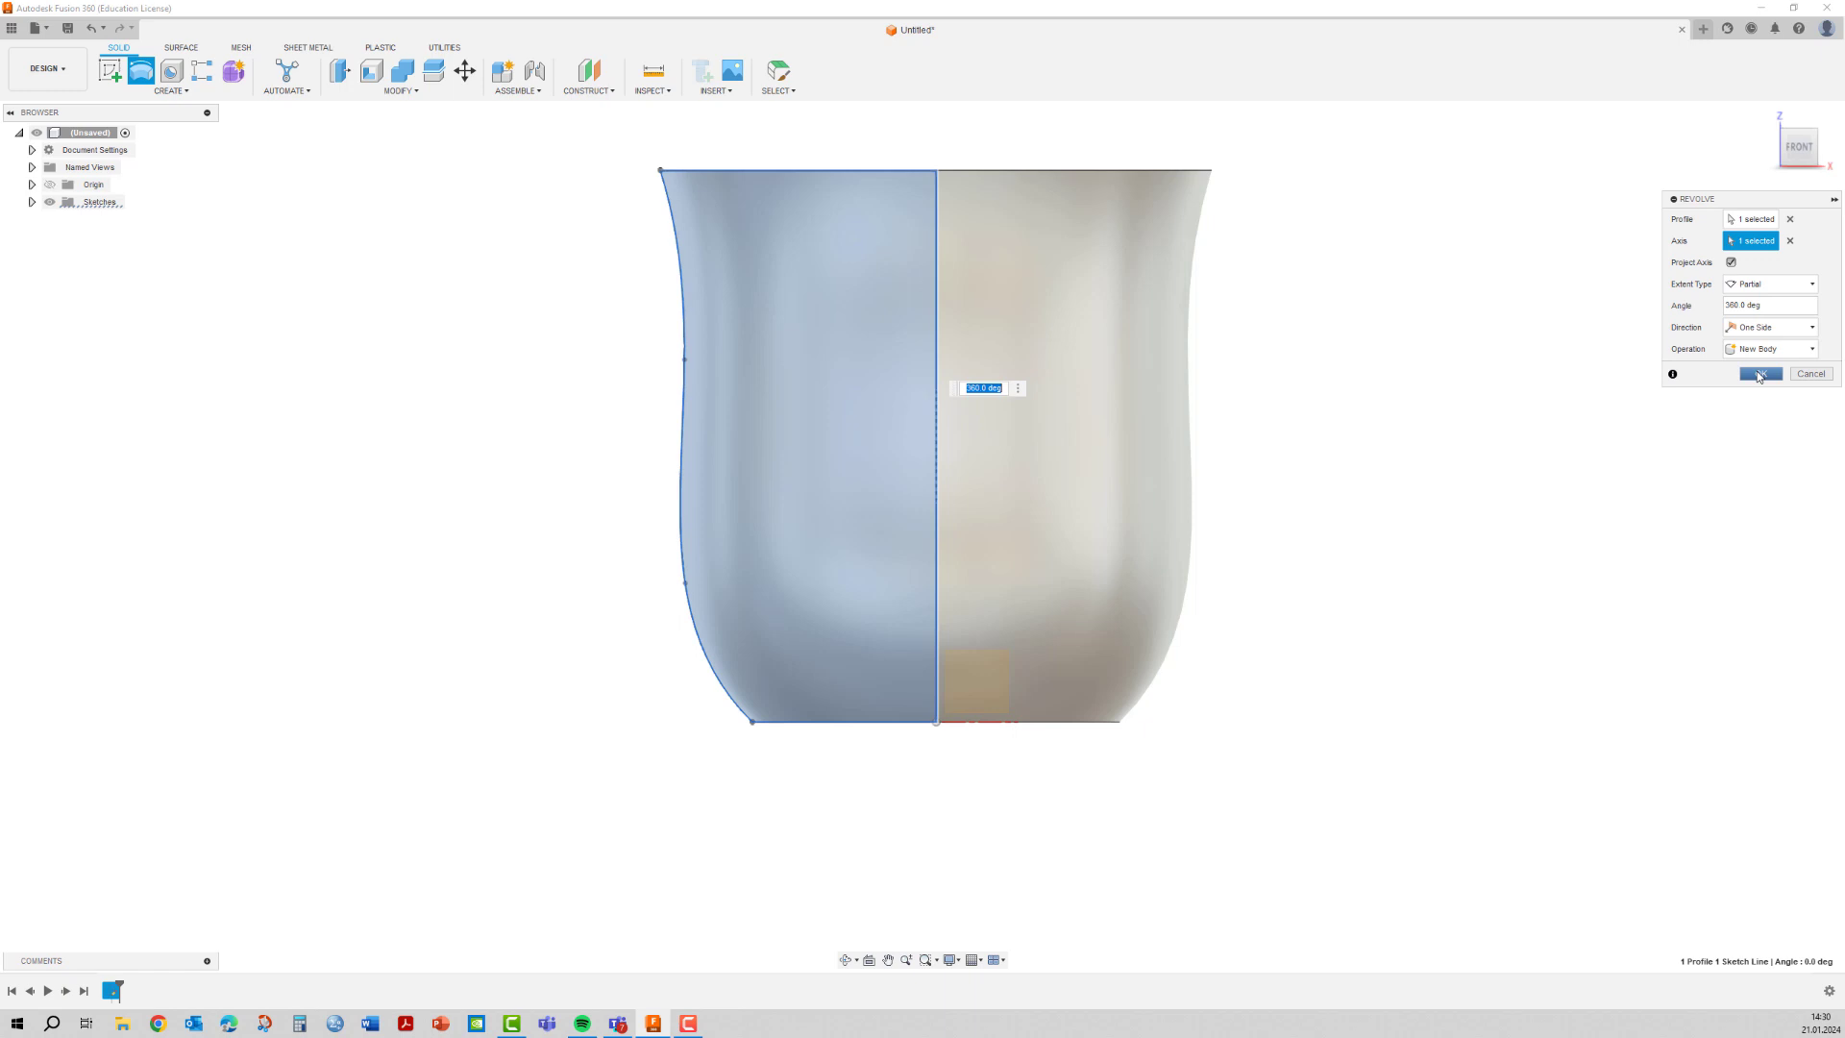
left_click(1759, 375)
mouse_move(1558, 348)
middle_mouse_down("shift")
mouse_move(1581, 344)
mouse_move(1557, 353)
middle_mouse_up("shift")
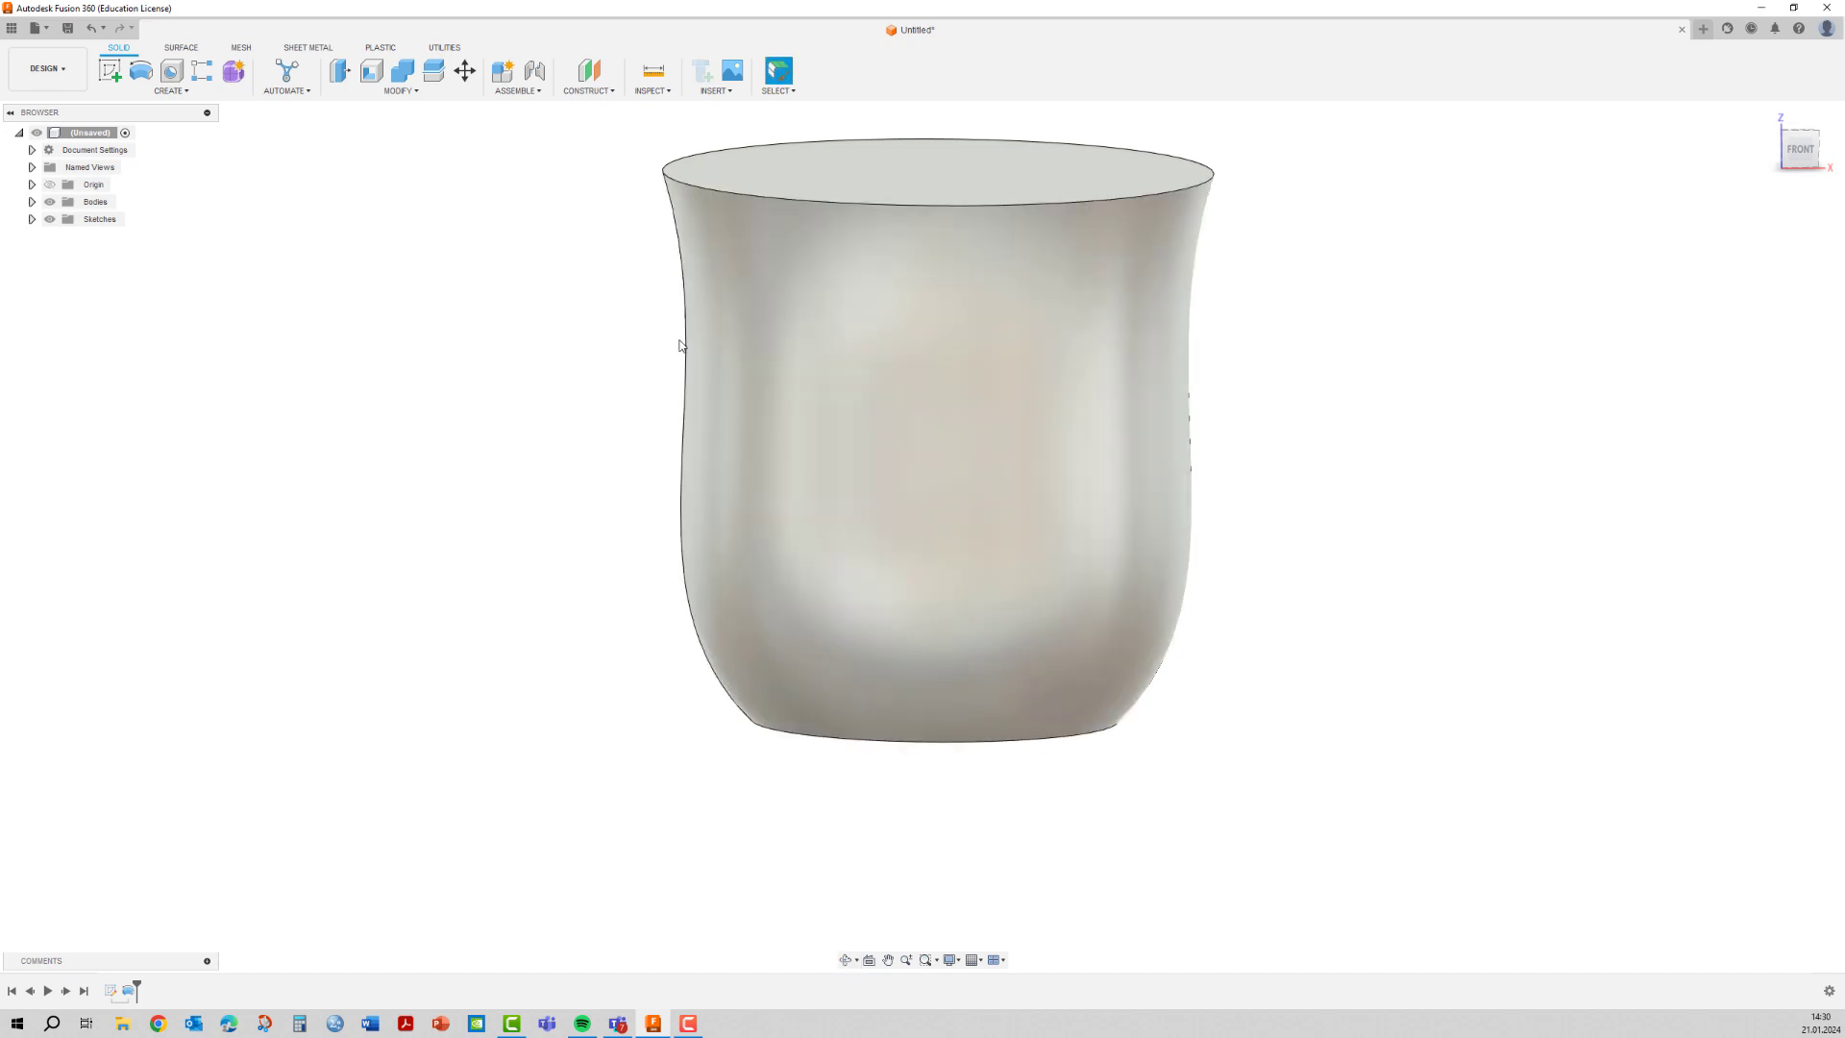
Show Sketch1, drag its spline fit points into a rounder belly, then hide it again.
scroll(705, 360, "down", 2)
scroll(705, 361, "down", 1)
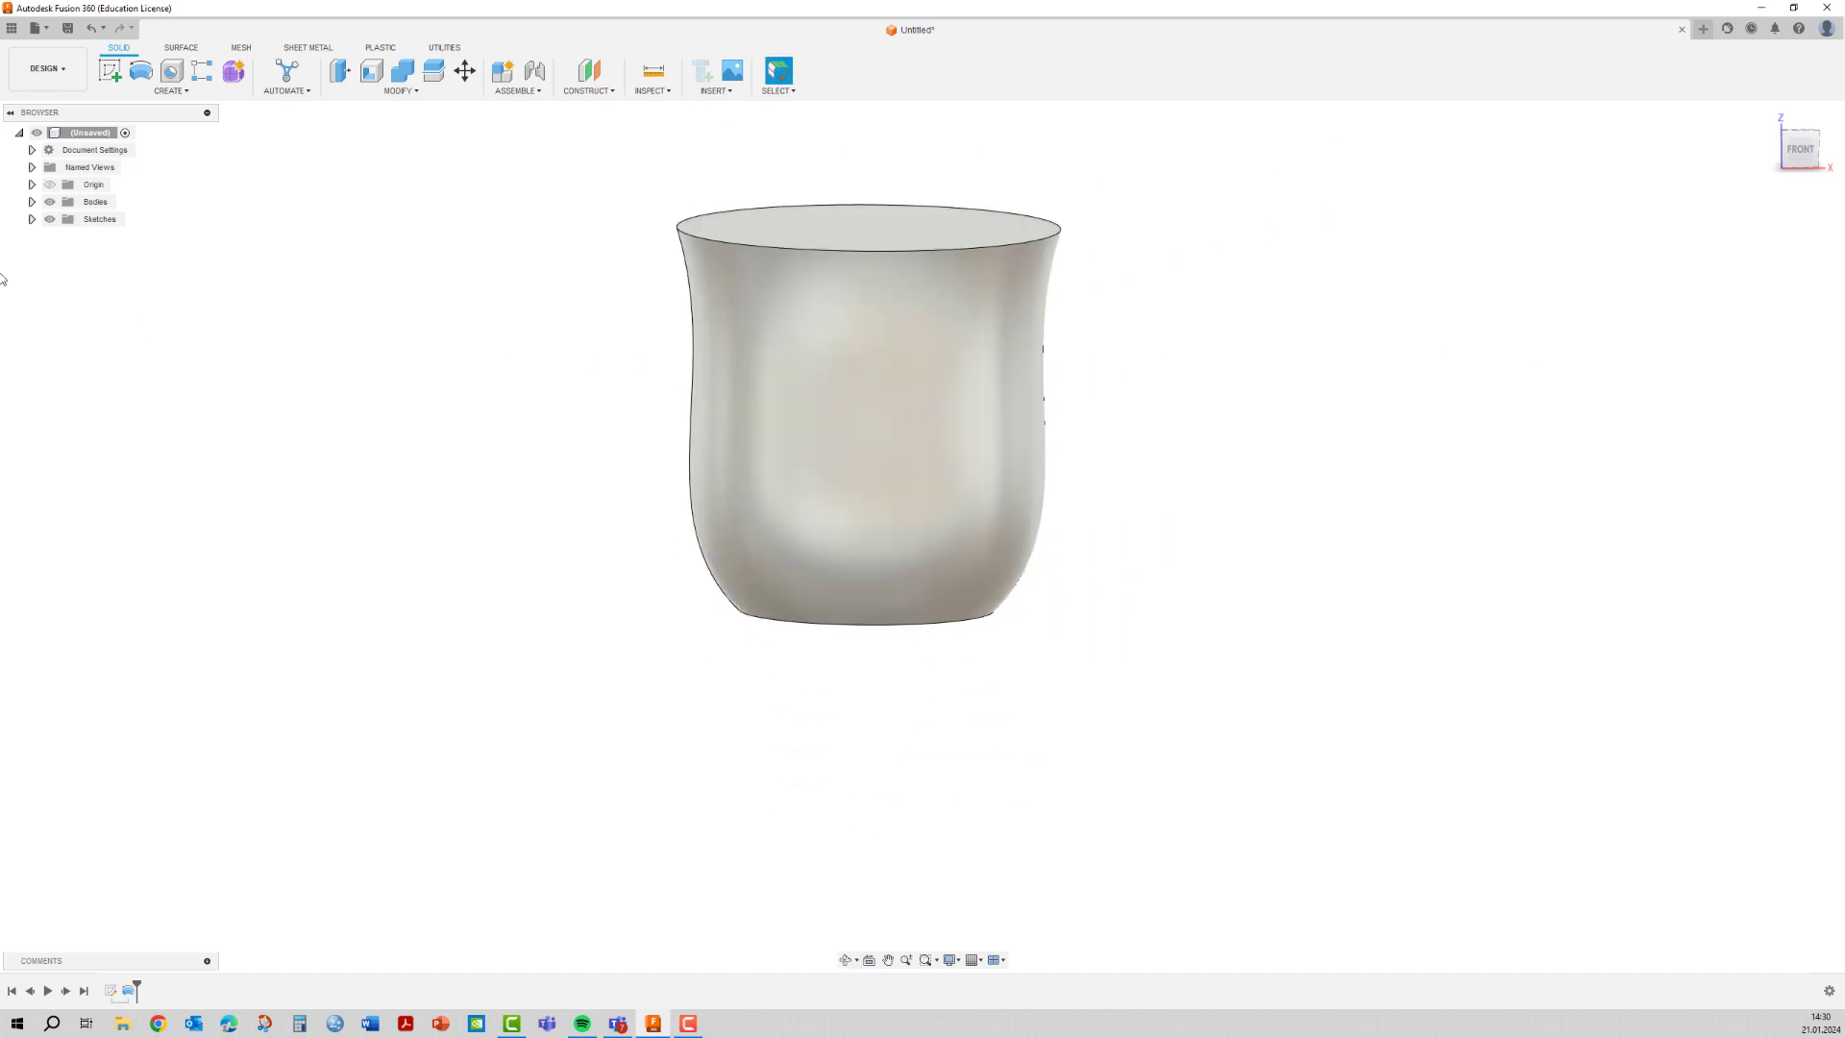
left_click(31, 219)
left_click(62, 236)
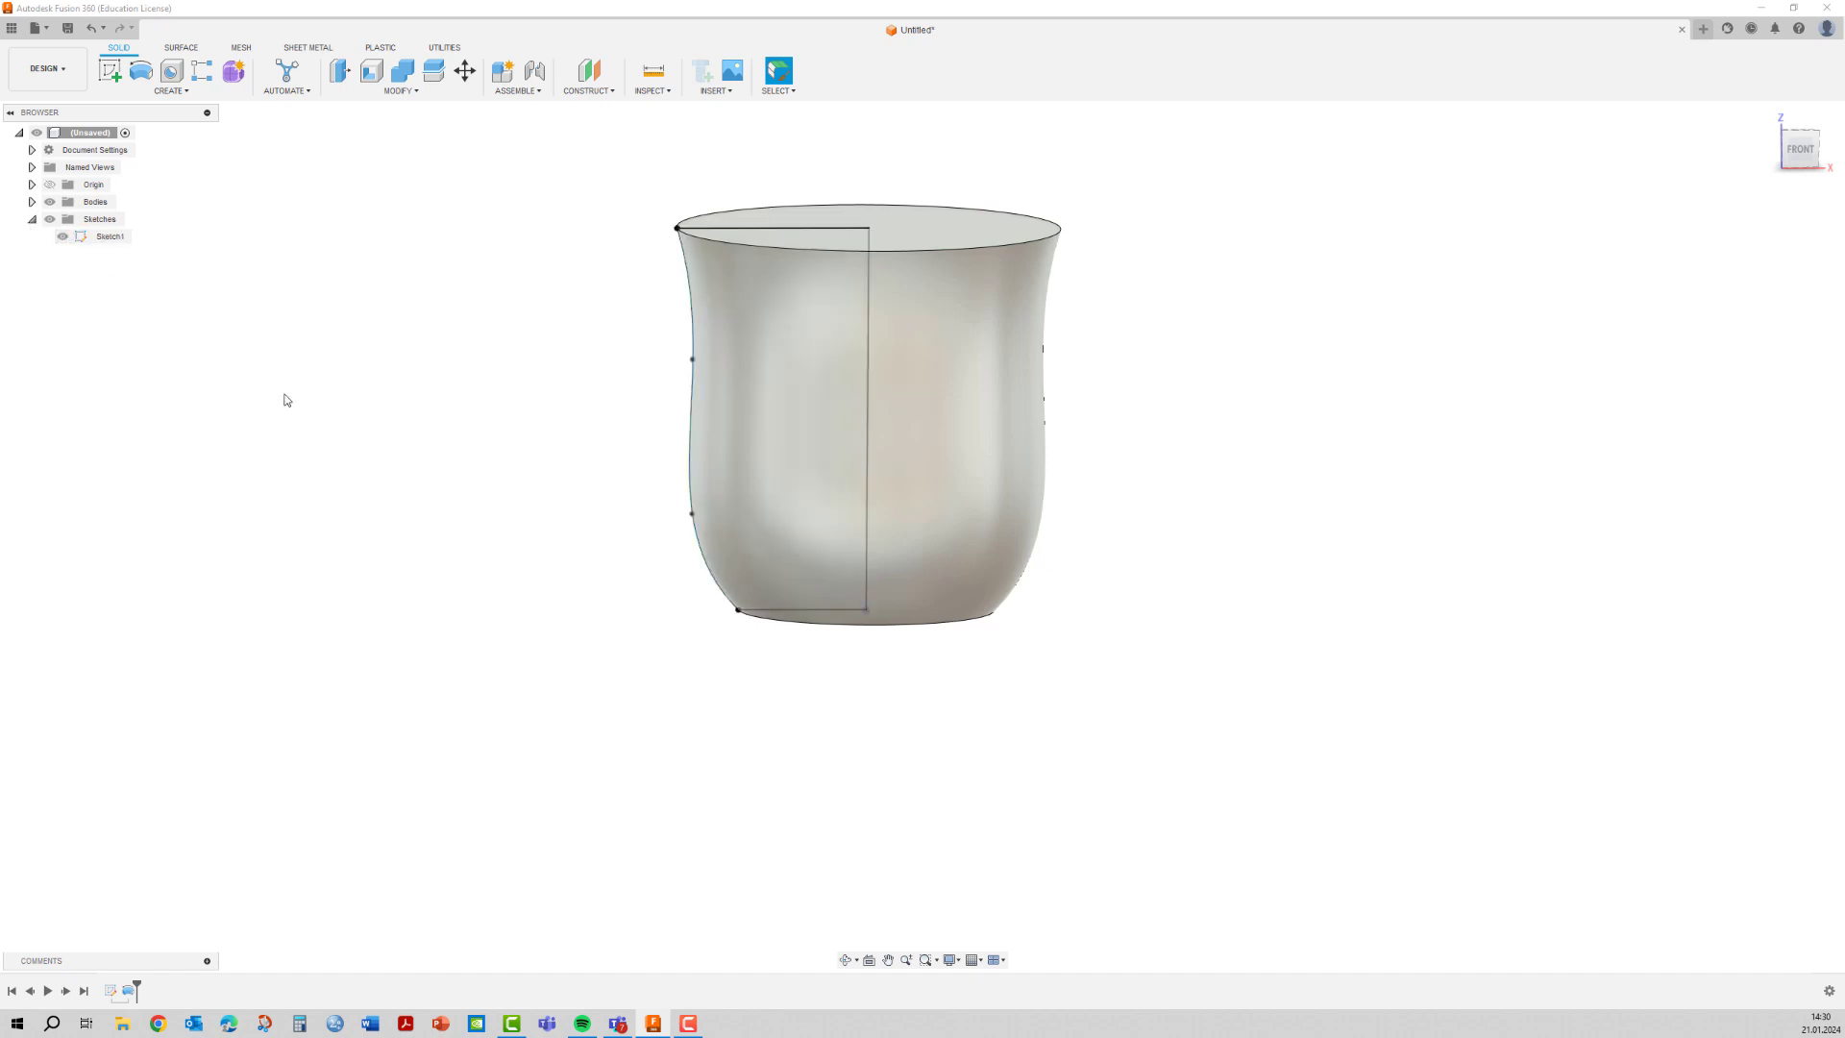
left_click_drag(694, 514, 684, 518)
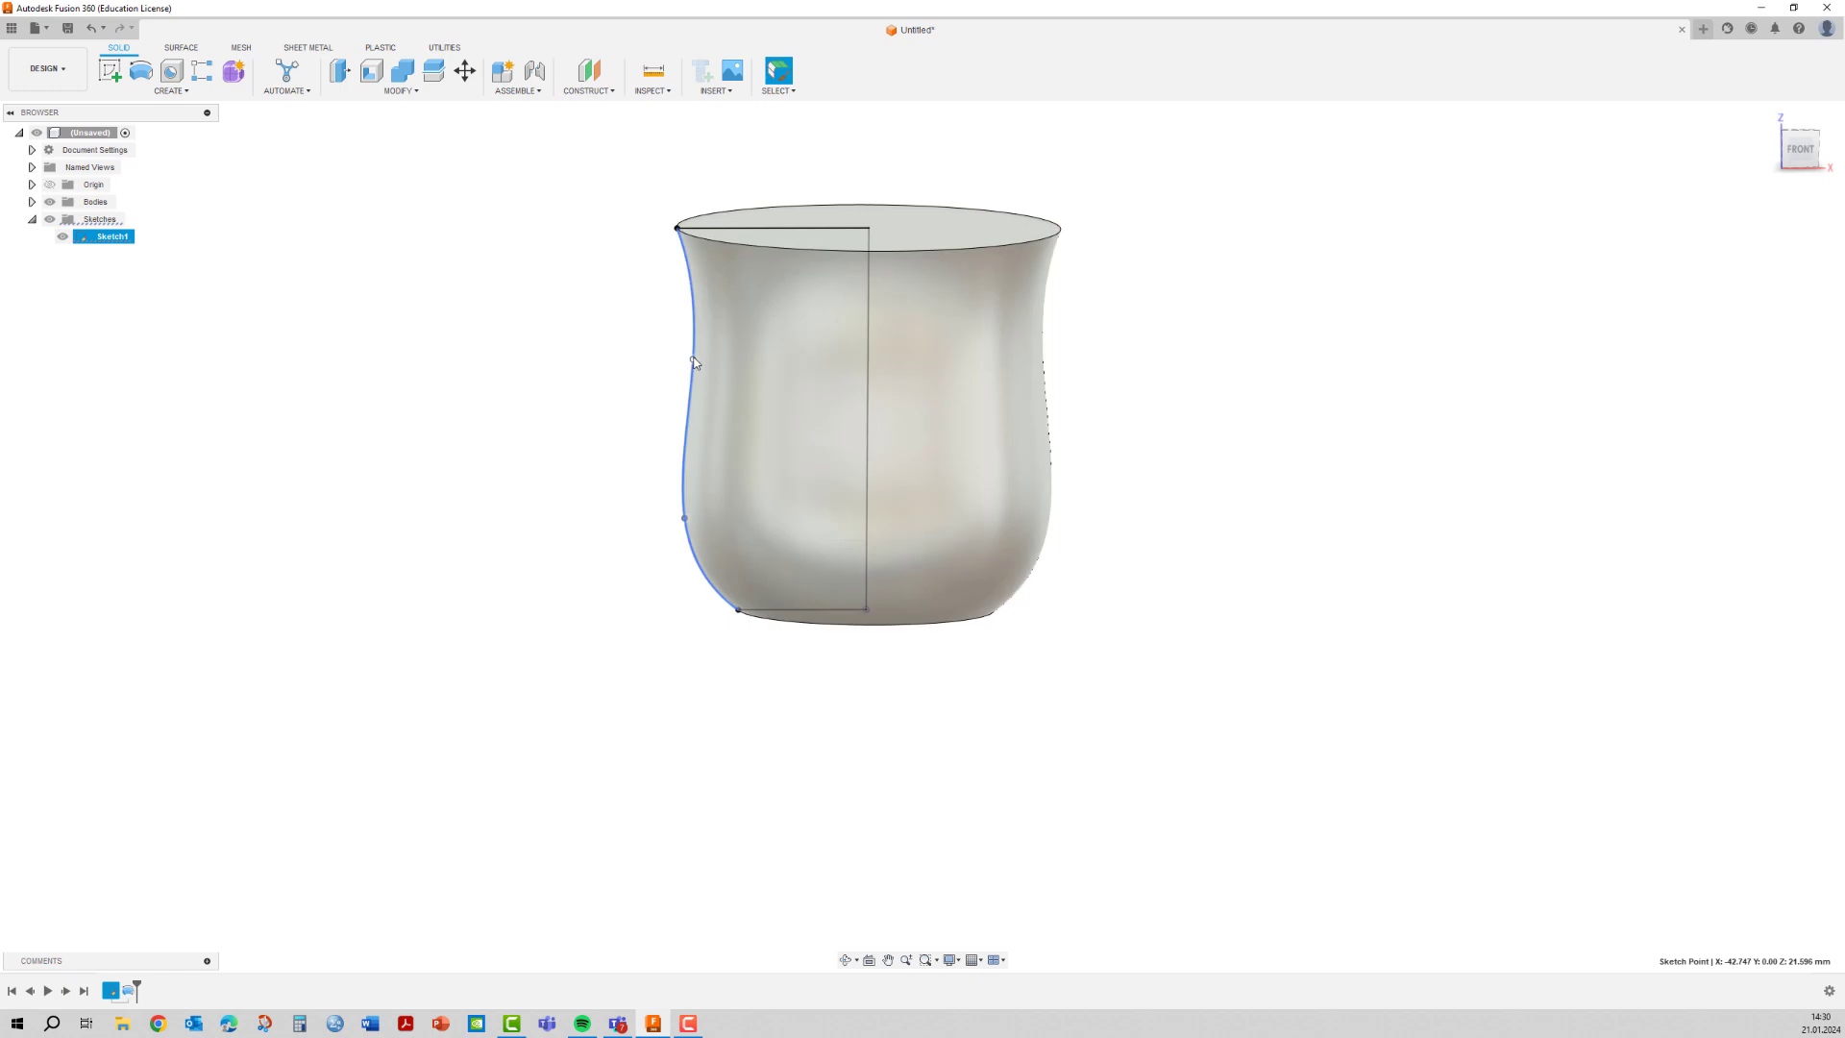
left_click_drag(693, 359, 689, 320)
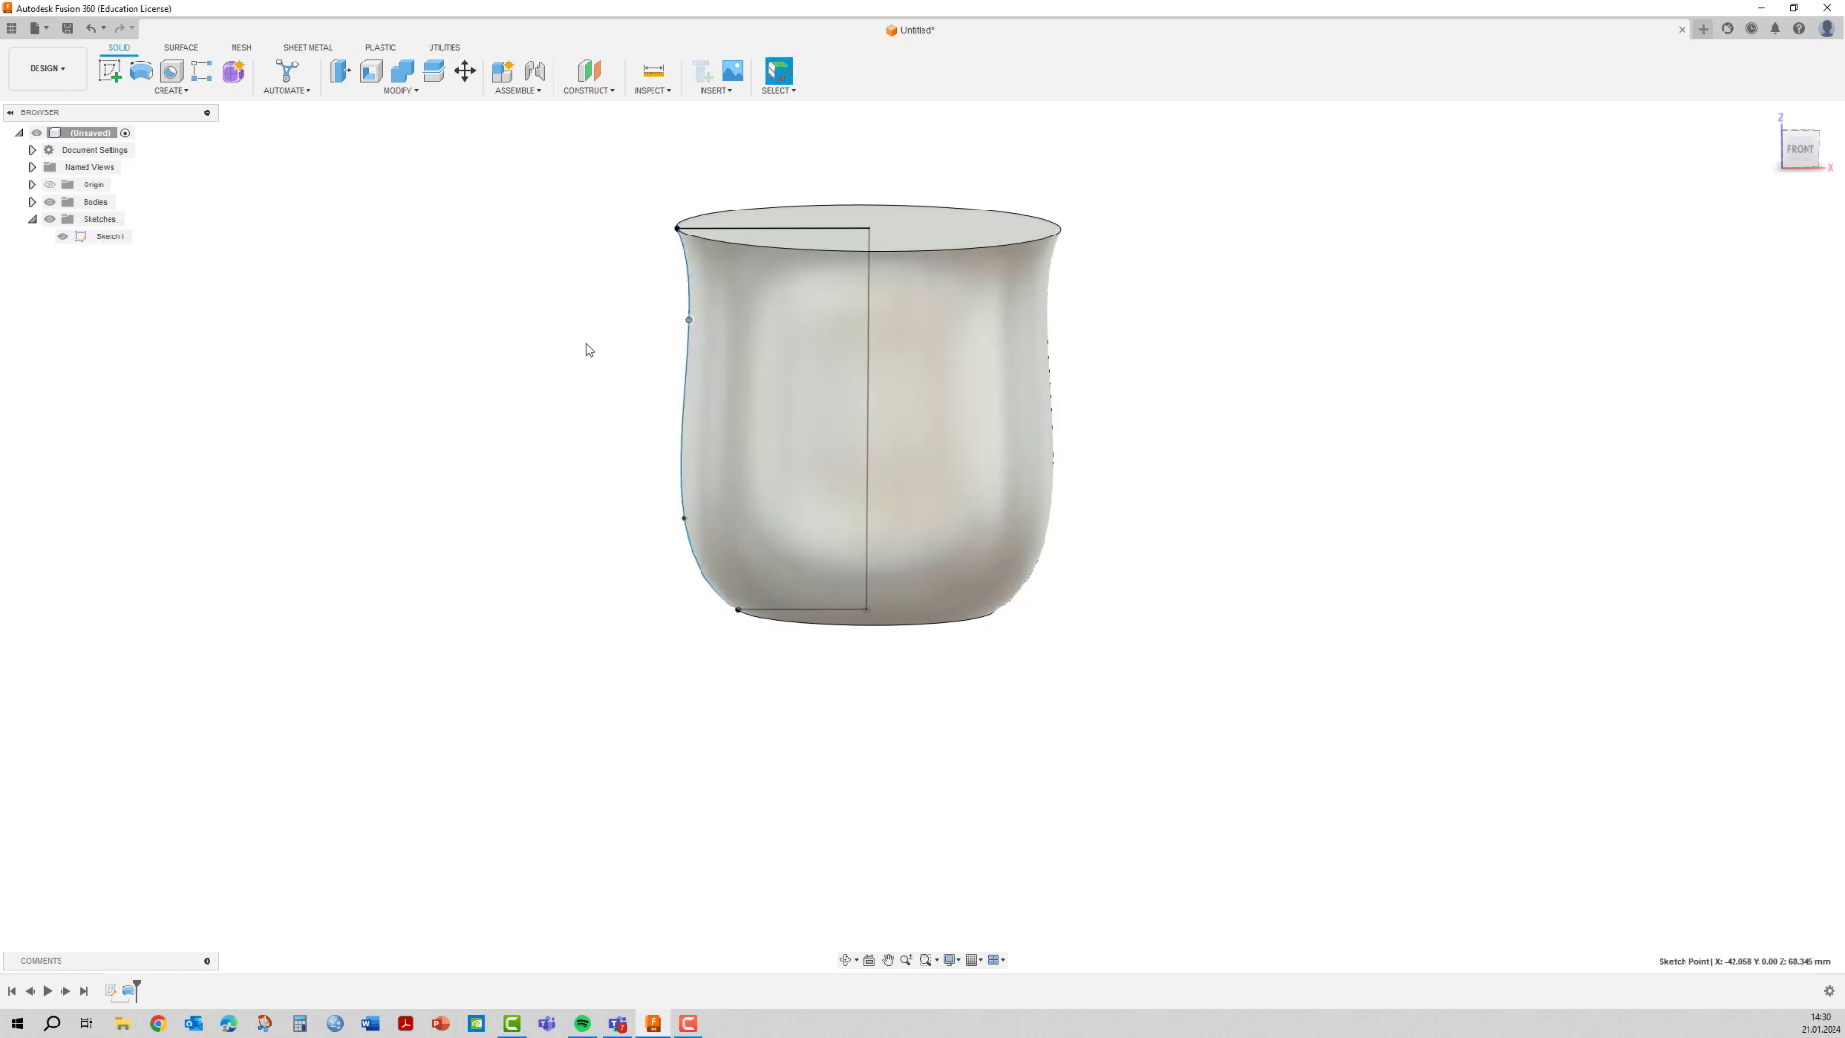
middle_click_drag(586, 343, 605, 338, "shift")
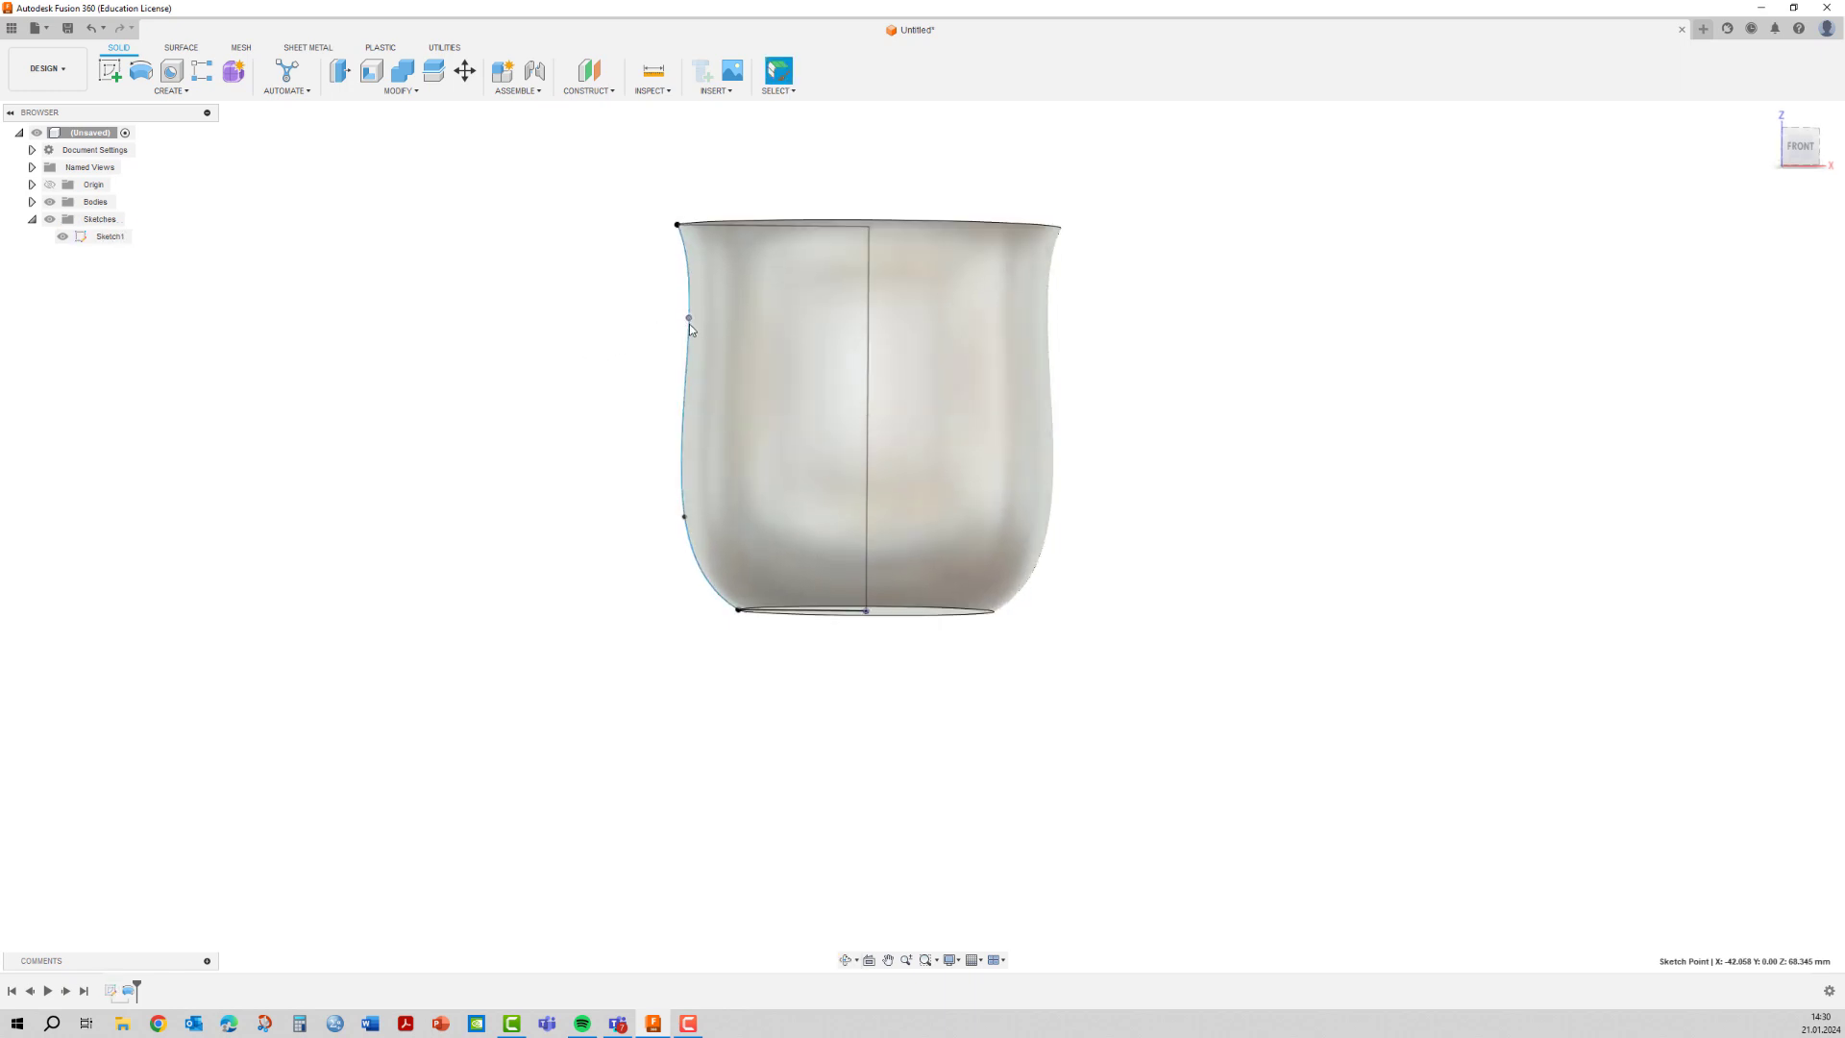
left_click_drag(689, 320, 692, 331)
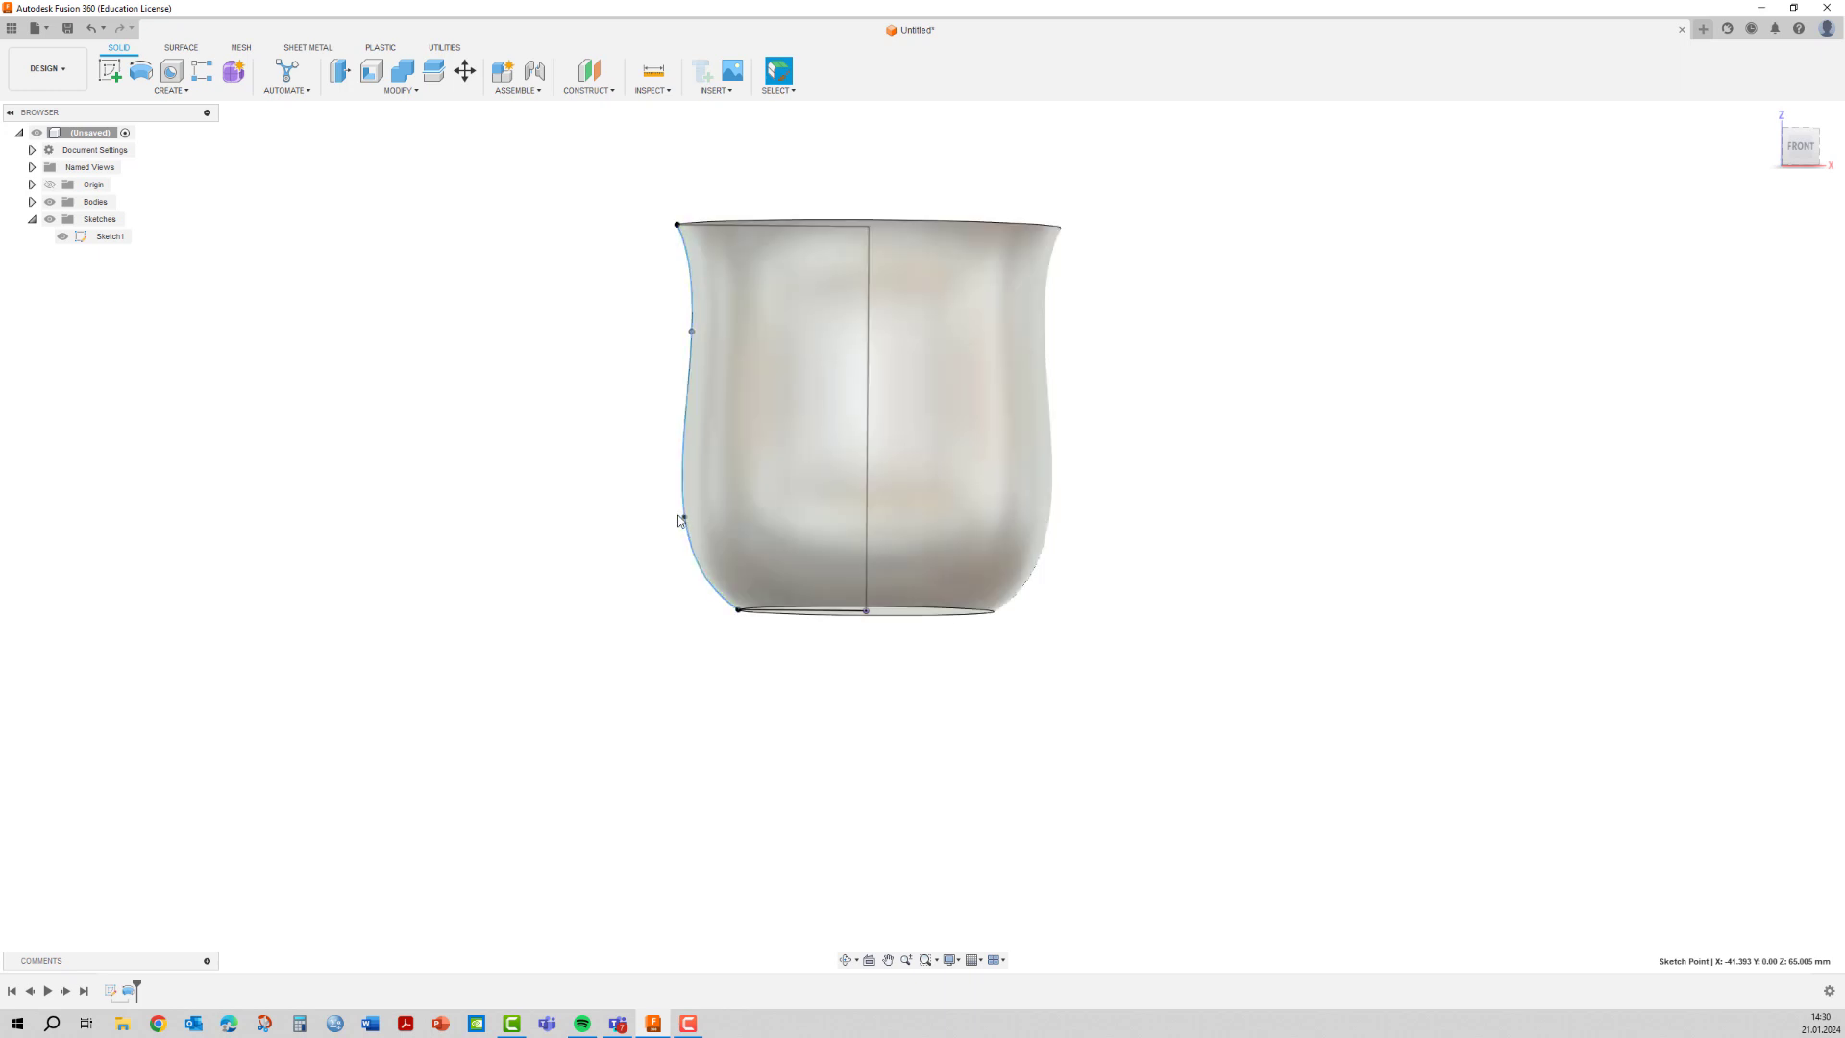
left_click_drag(685, 517, 678, 517)
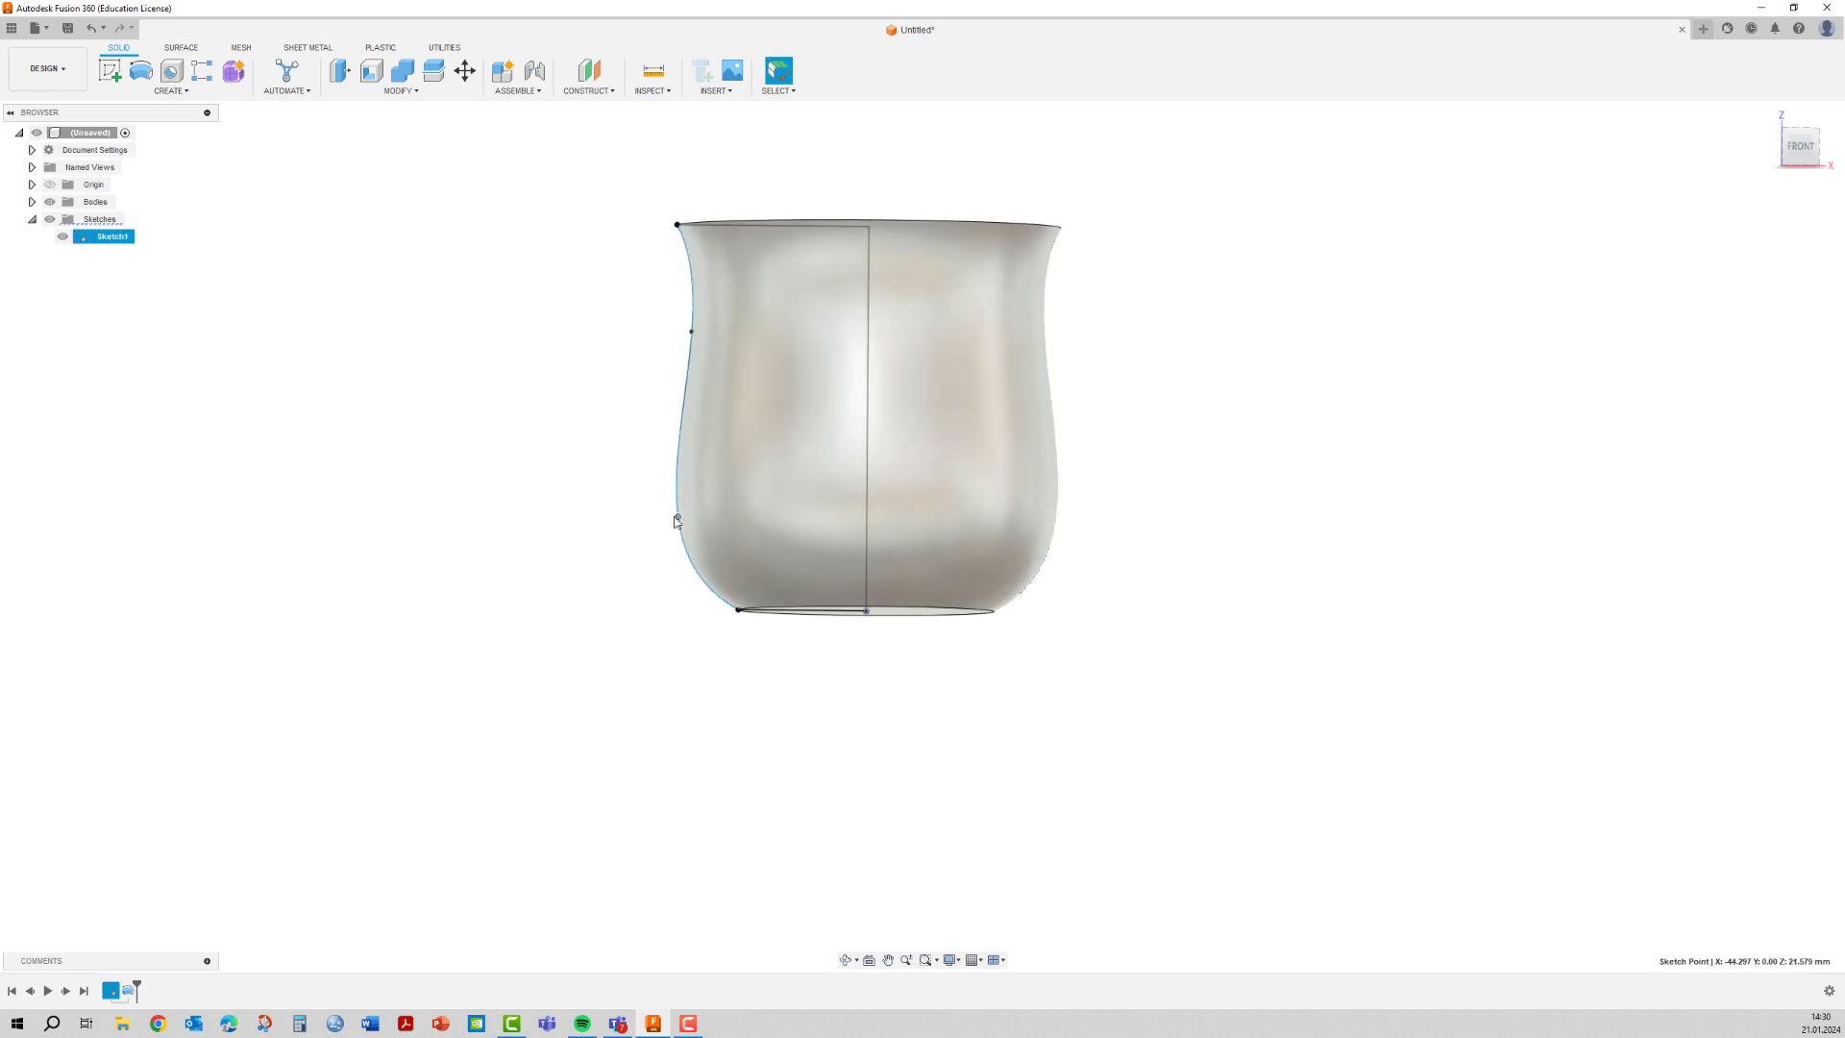
left_click(580, 526)
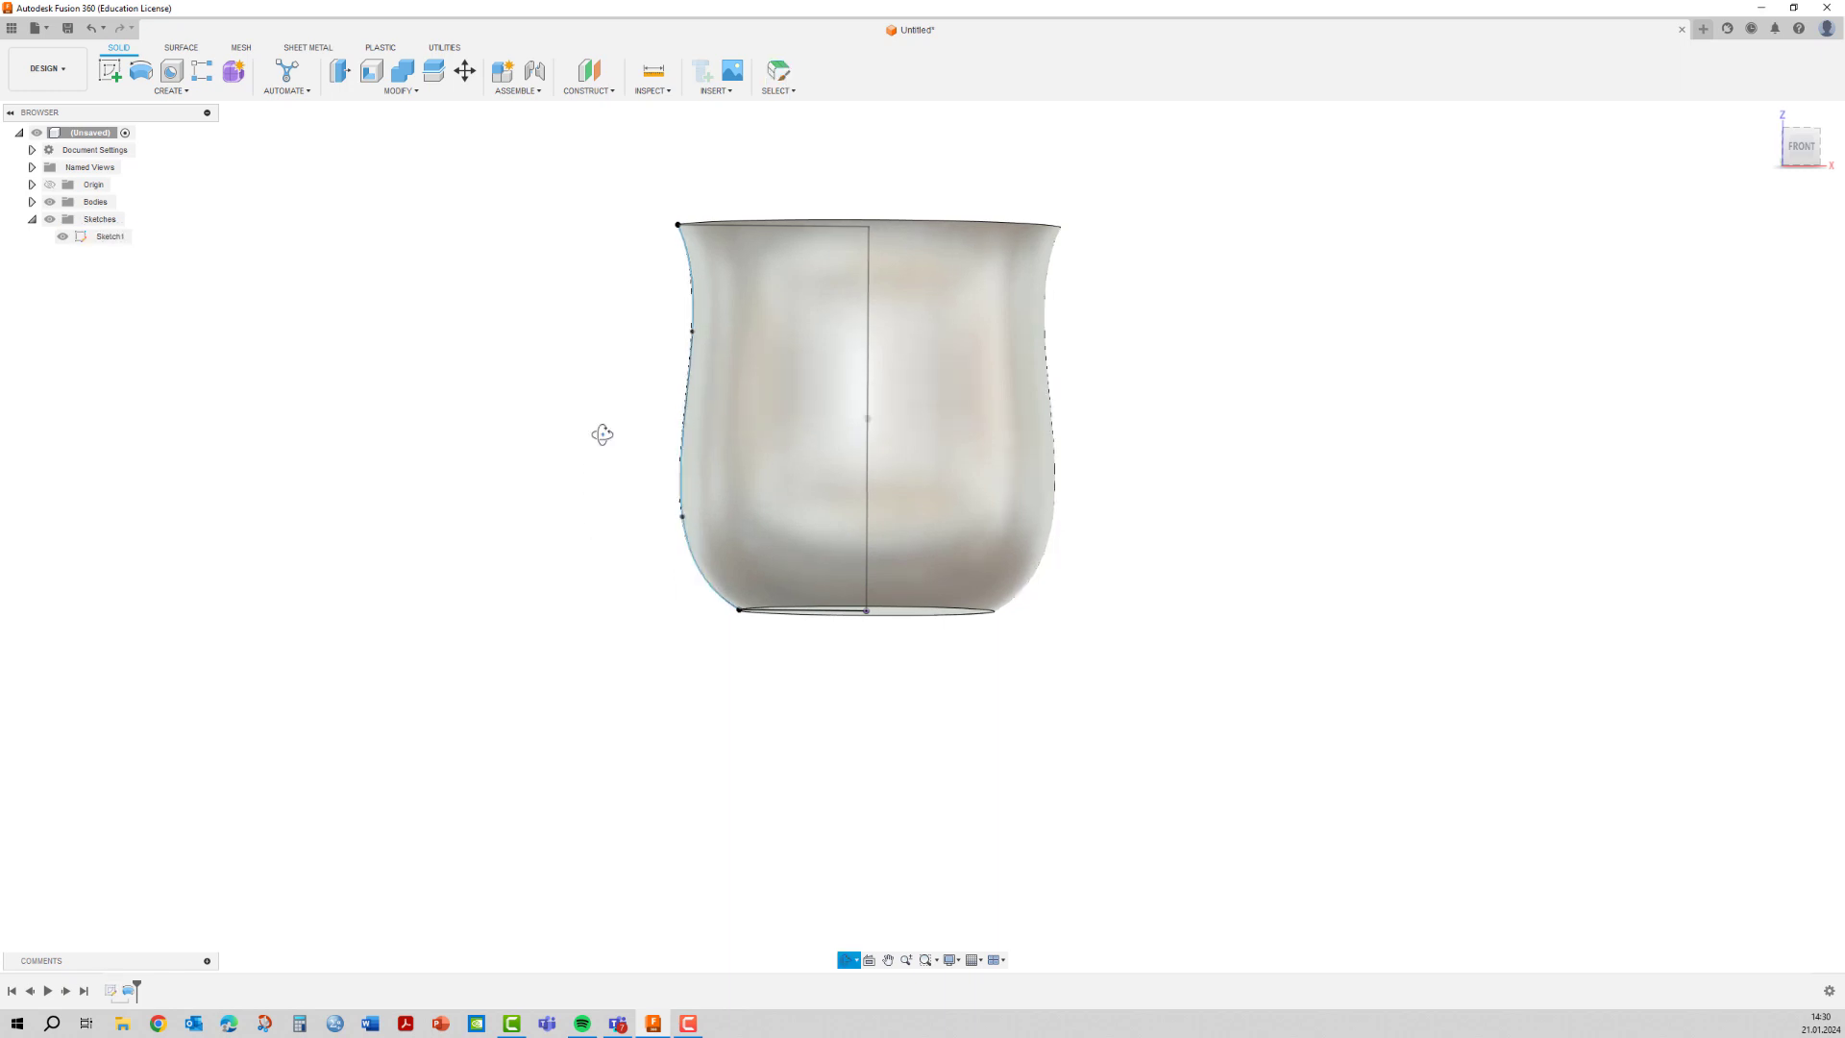
middle_click_drag(601, 432, 605, 452, "shift")
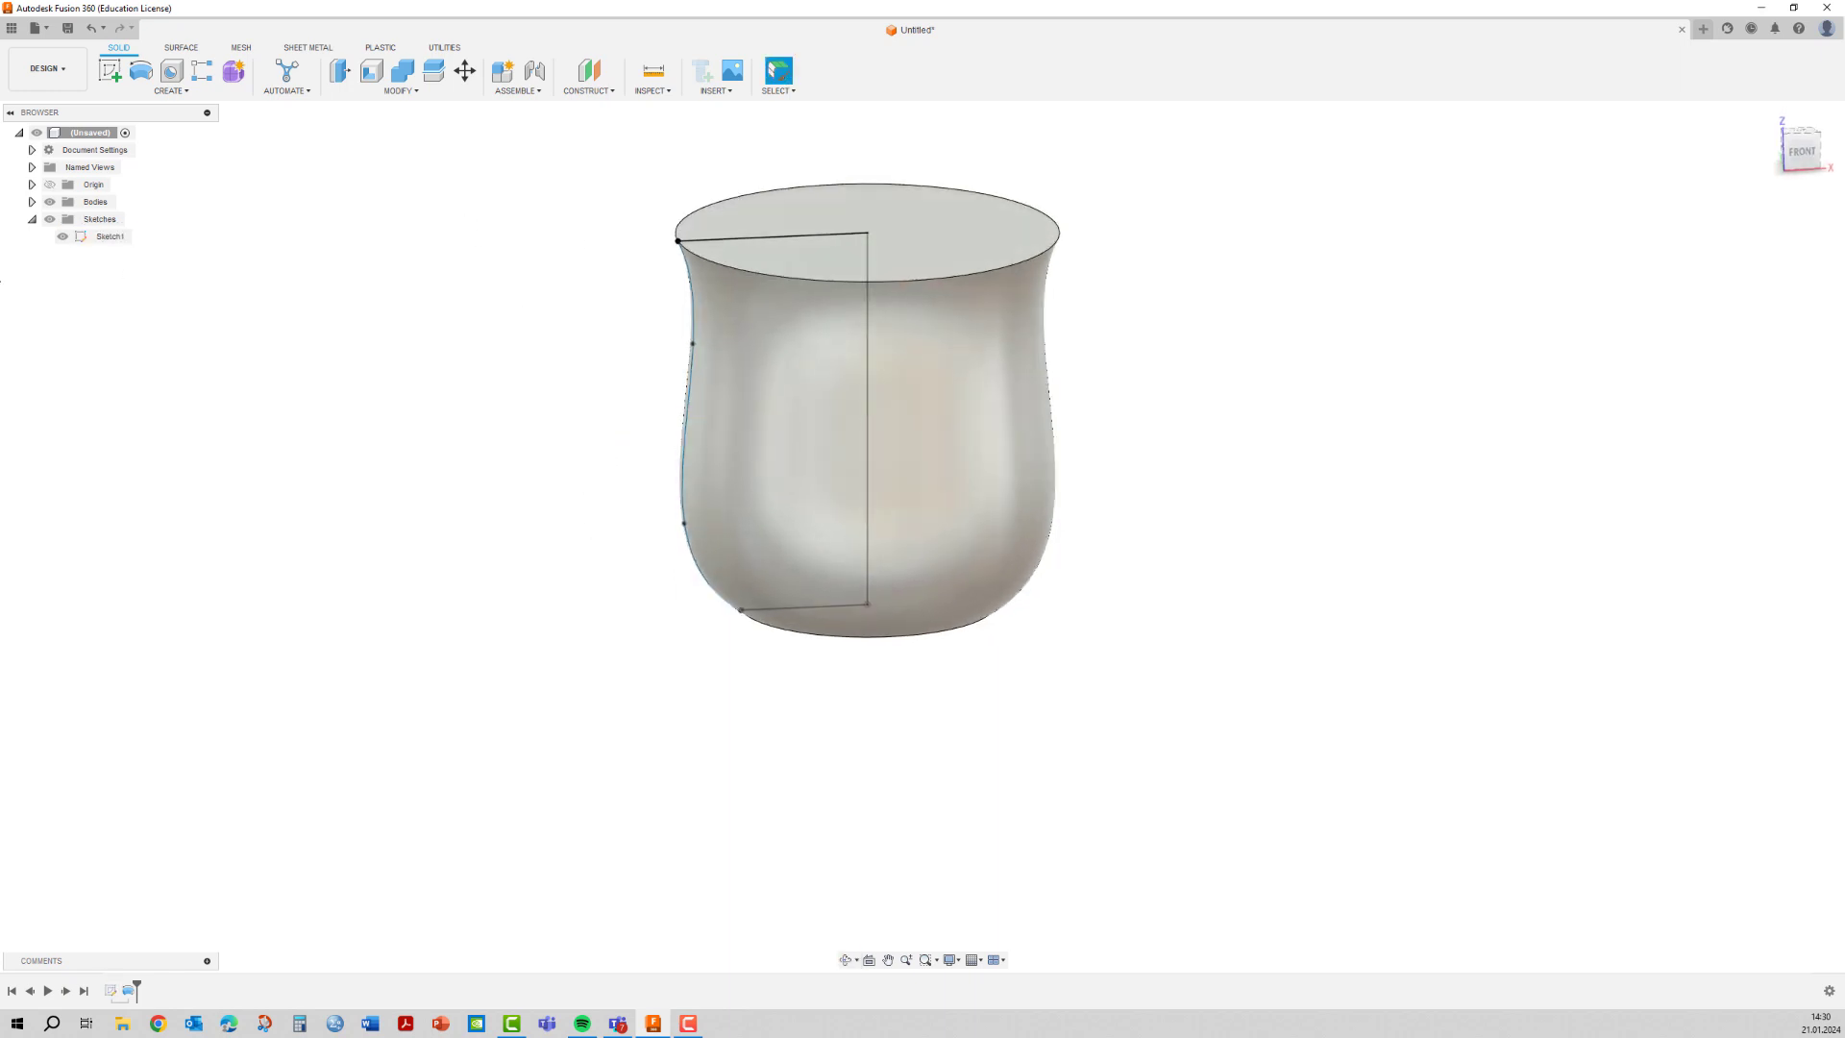
left_click(62, 236)
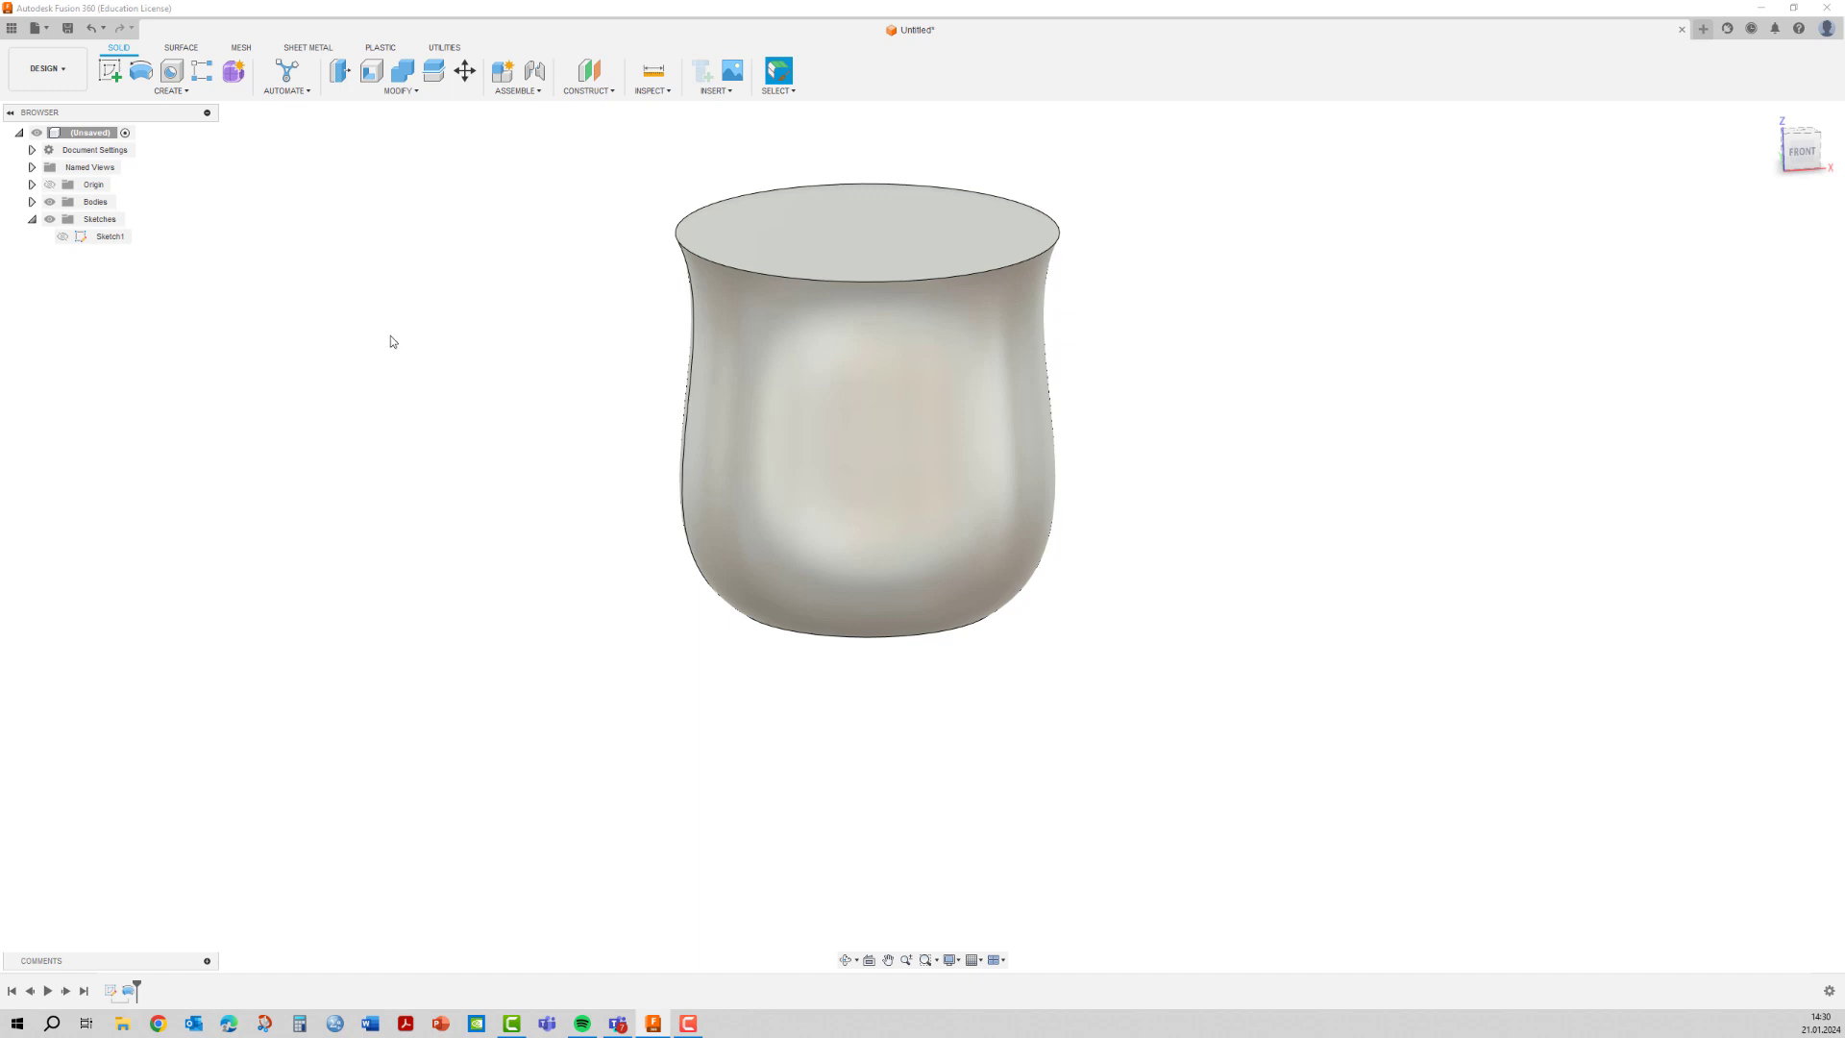
Shell the cup with the top face open and a 3 mm inside wall thickness.
middle_click_drag(368, 319, 358, 301, "shift")
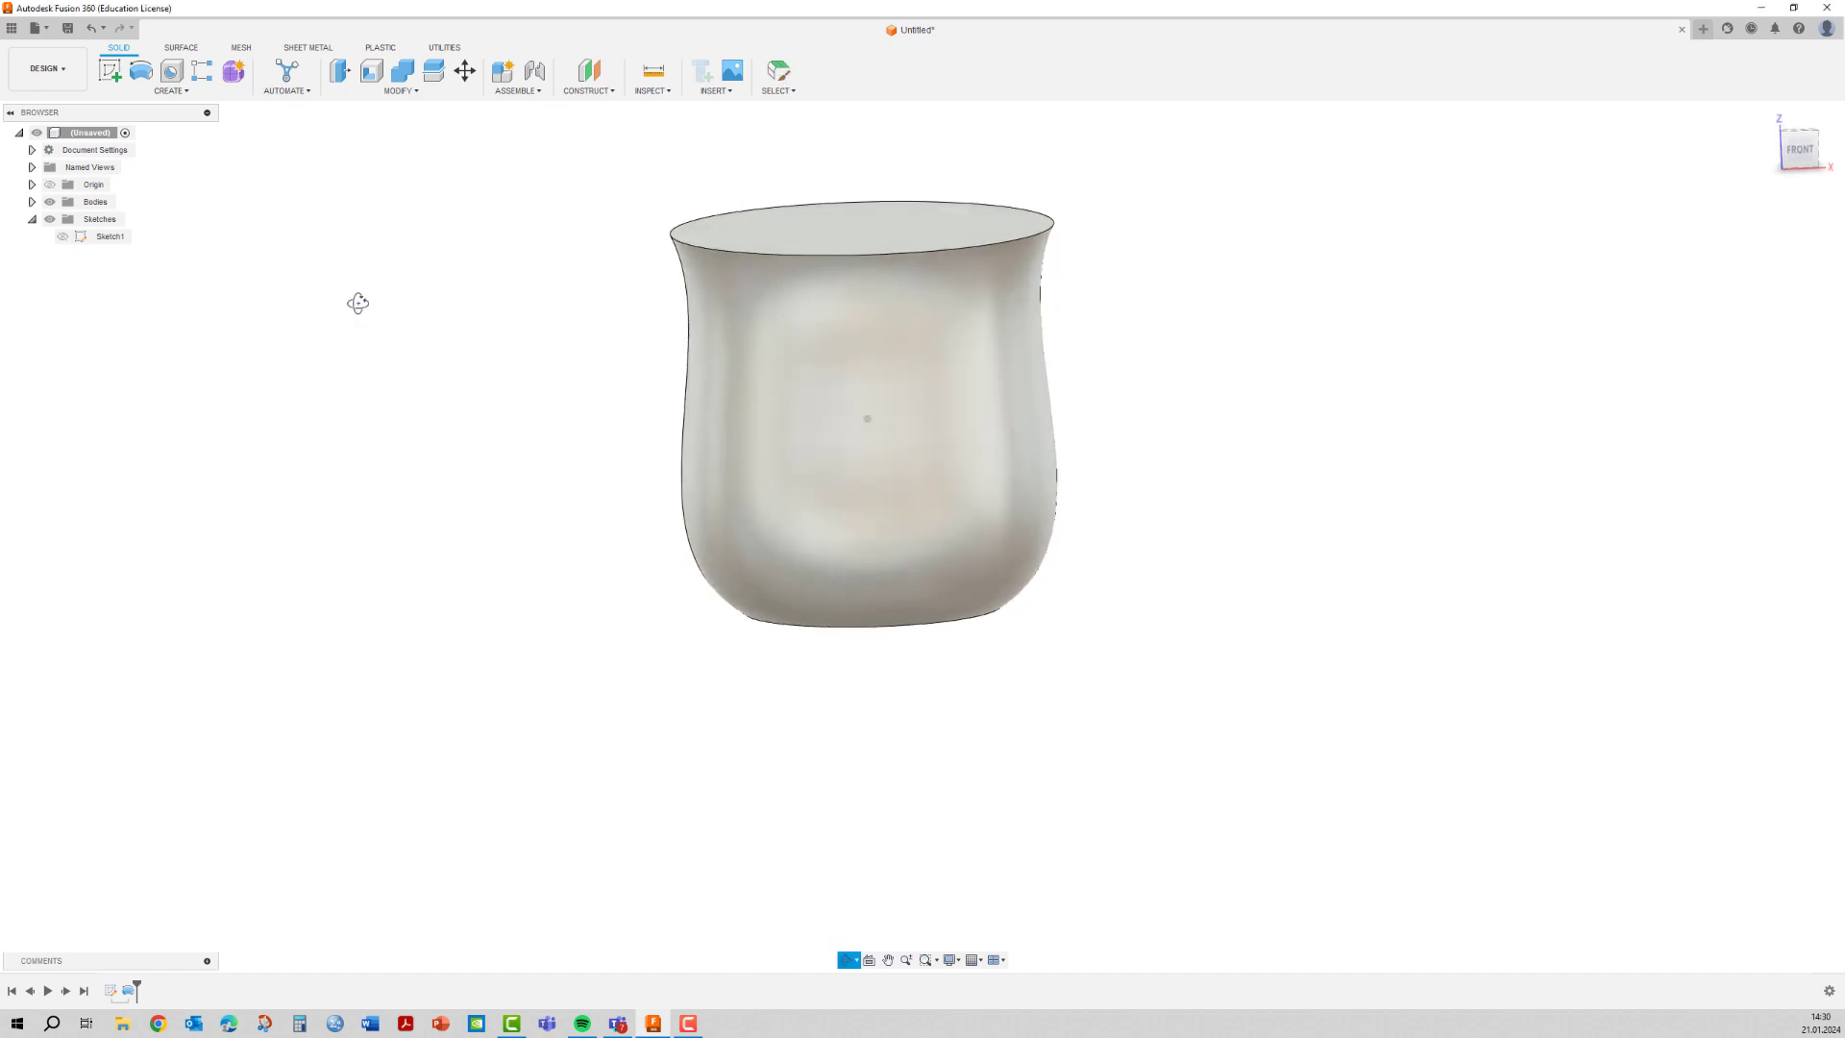
left_click(372, 73)
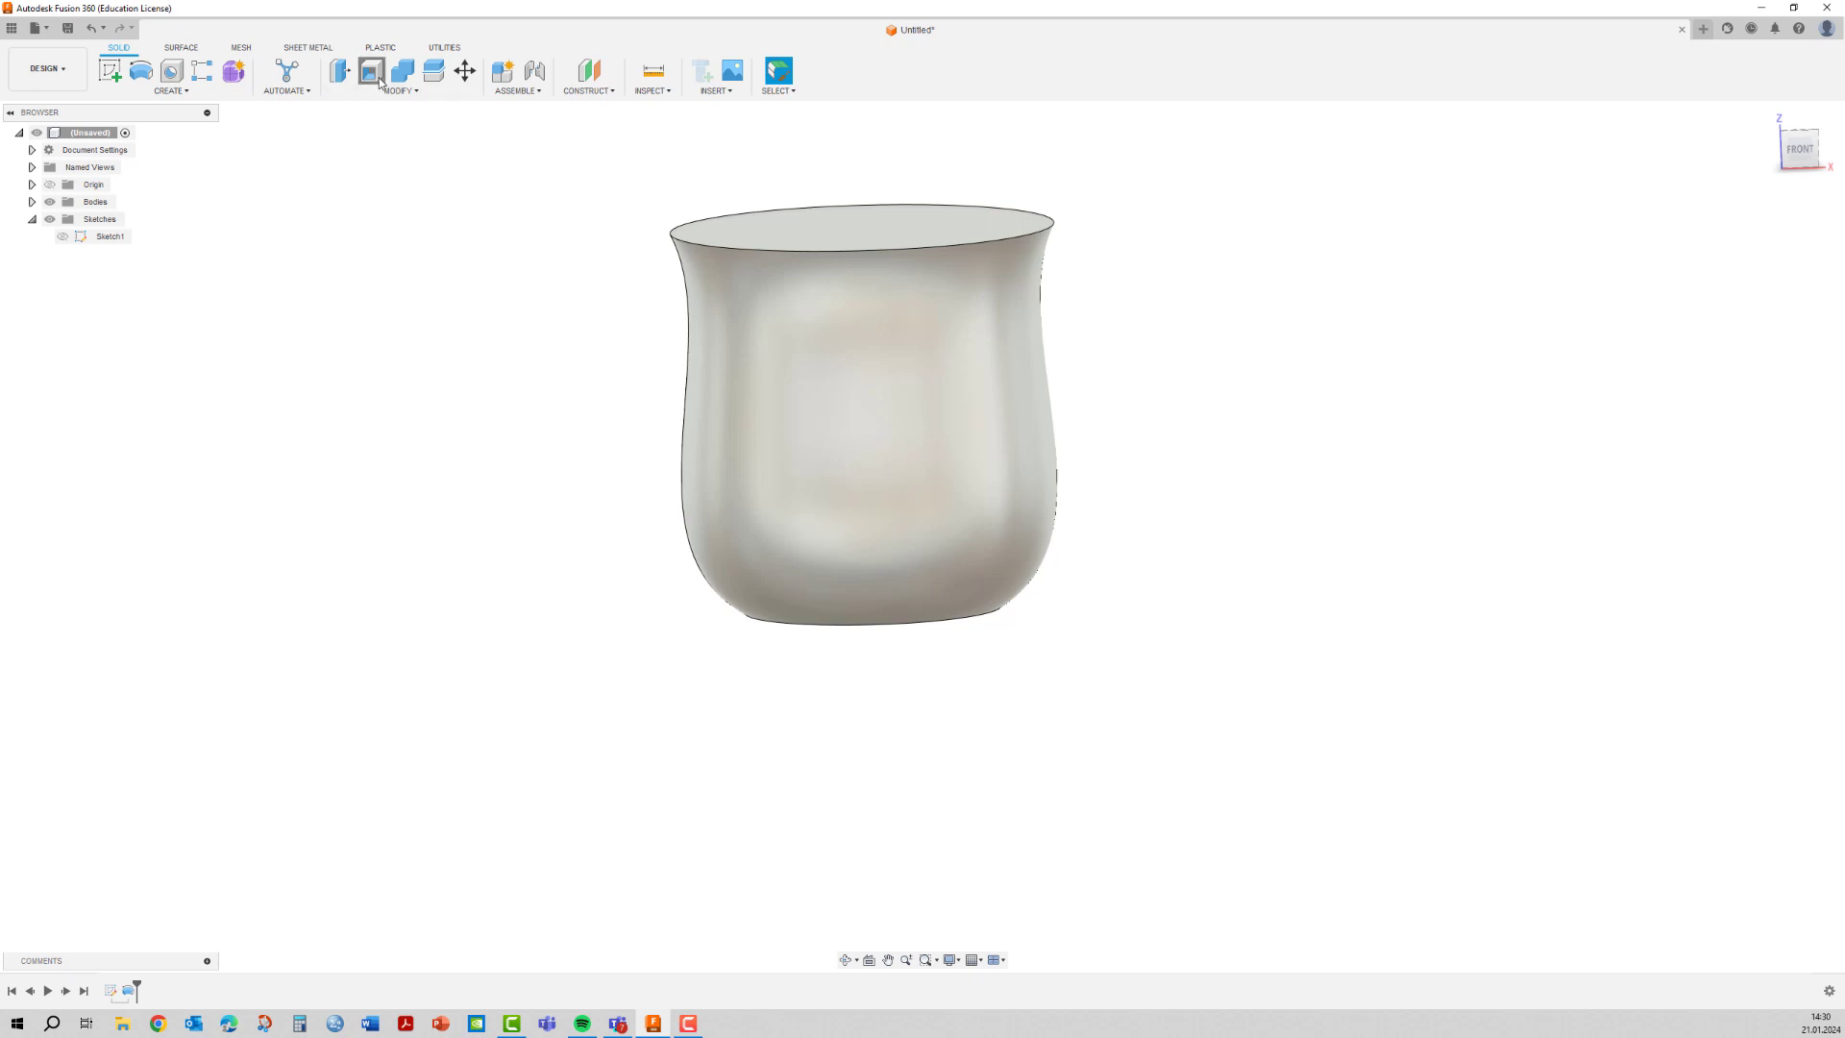
left_click(868, 237)
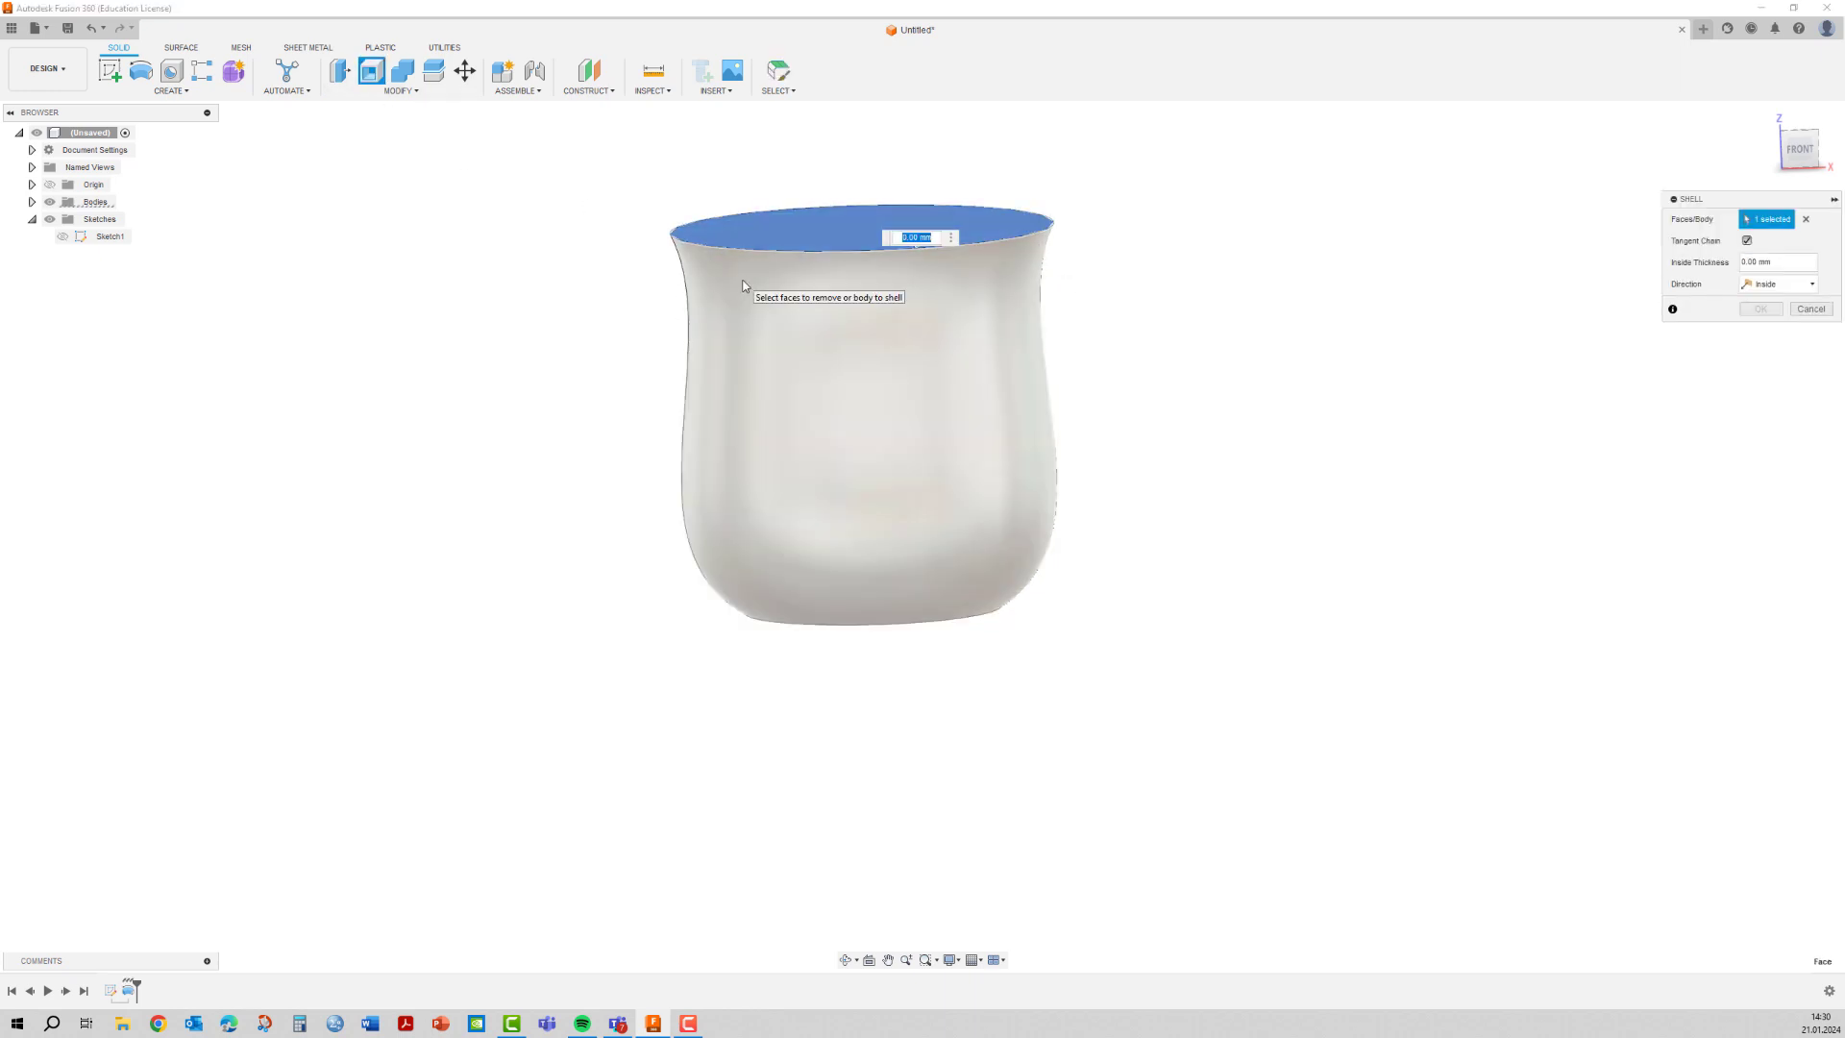
type("4")
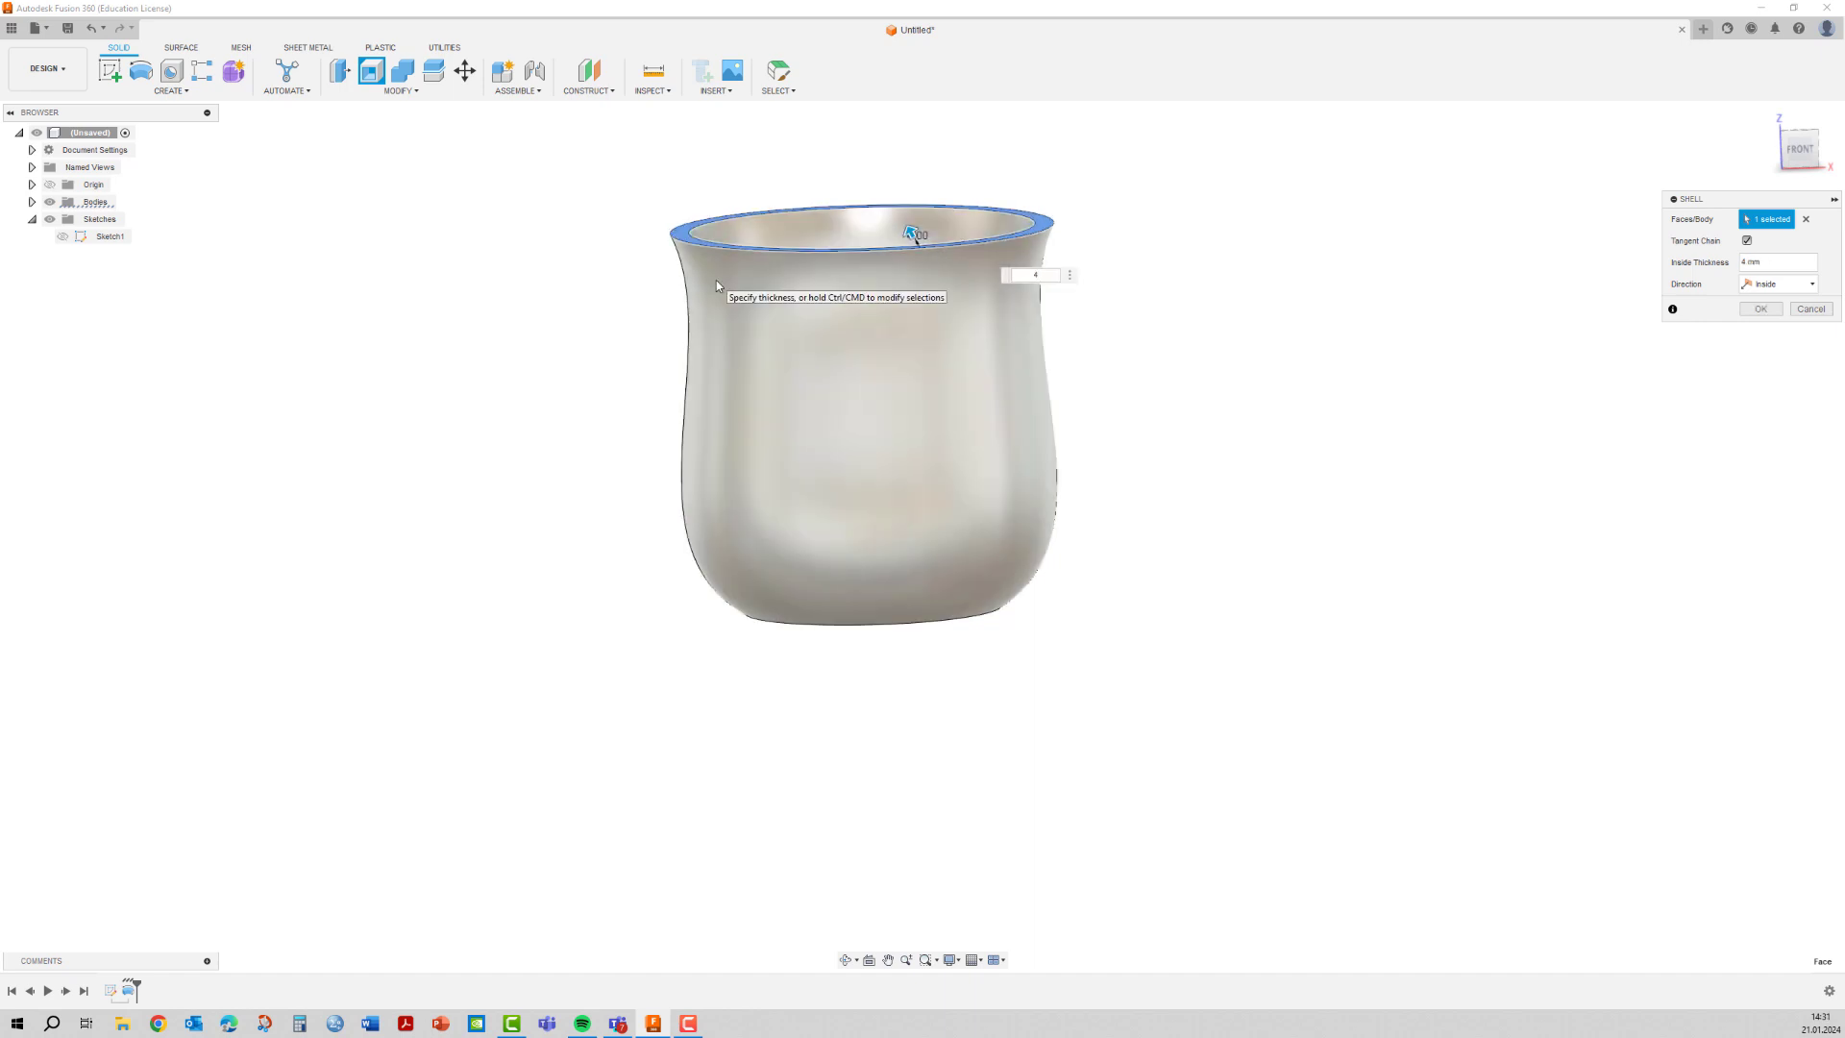
key("BackSpace")
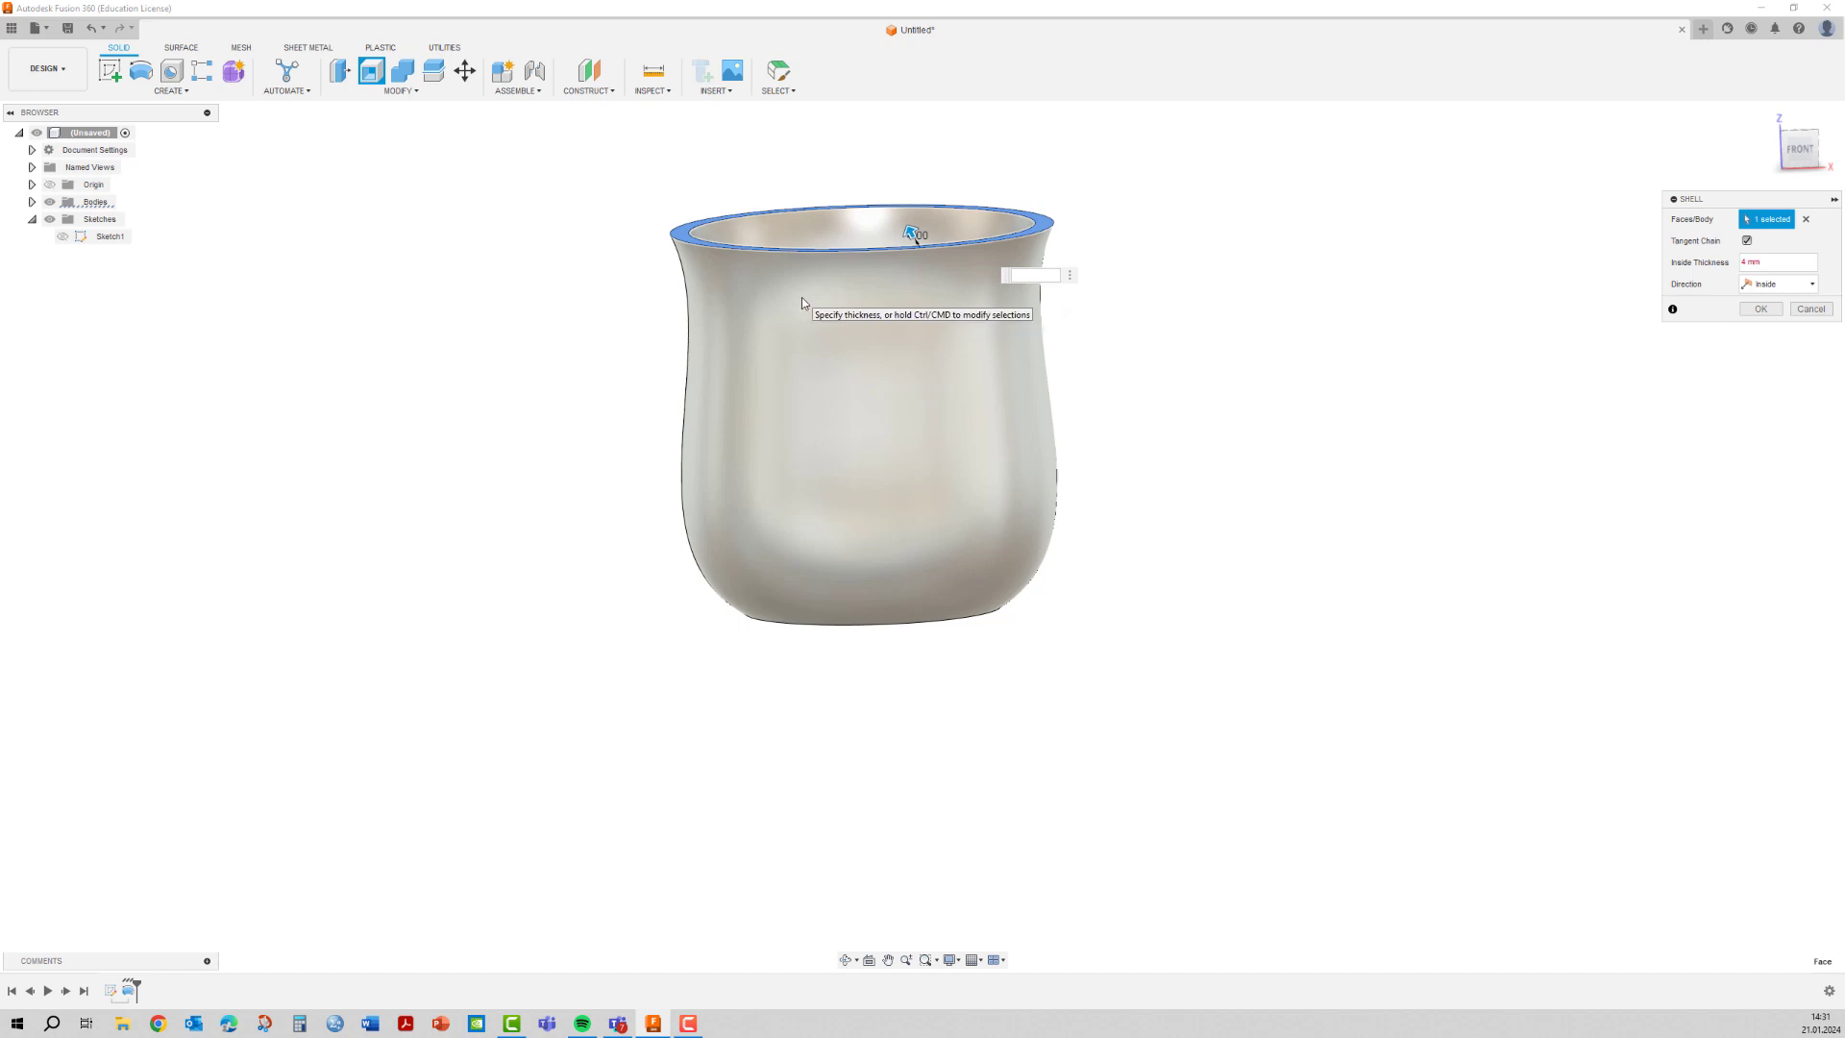
type("3")
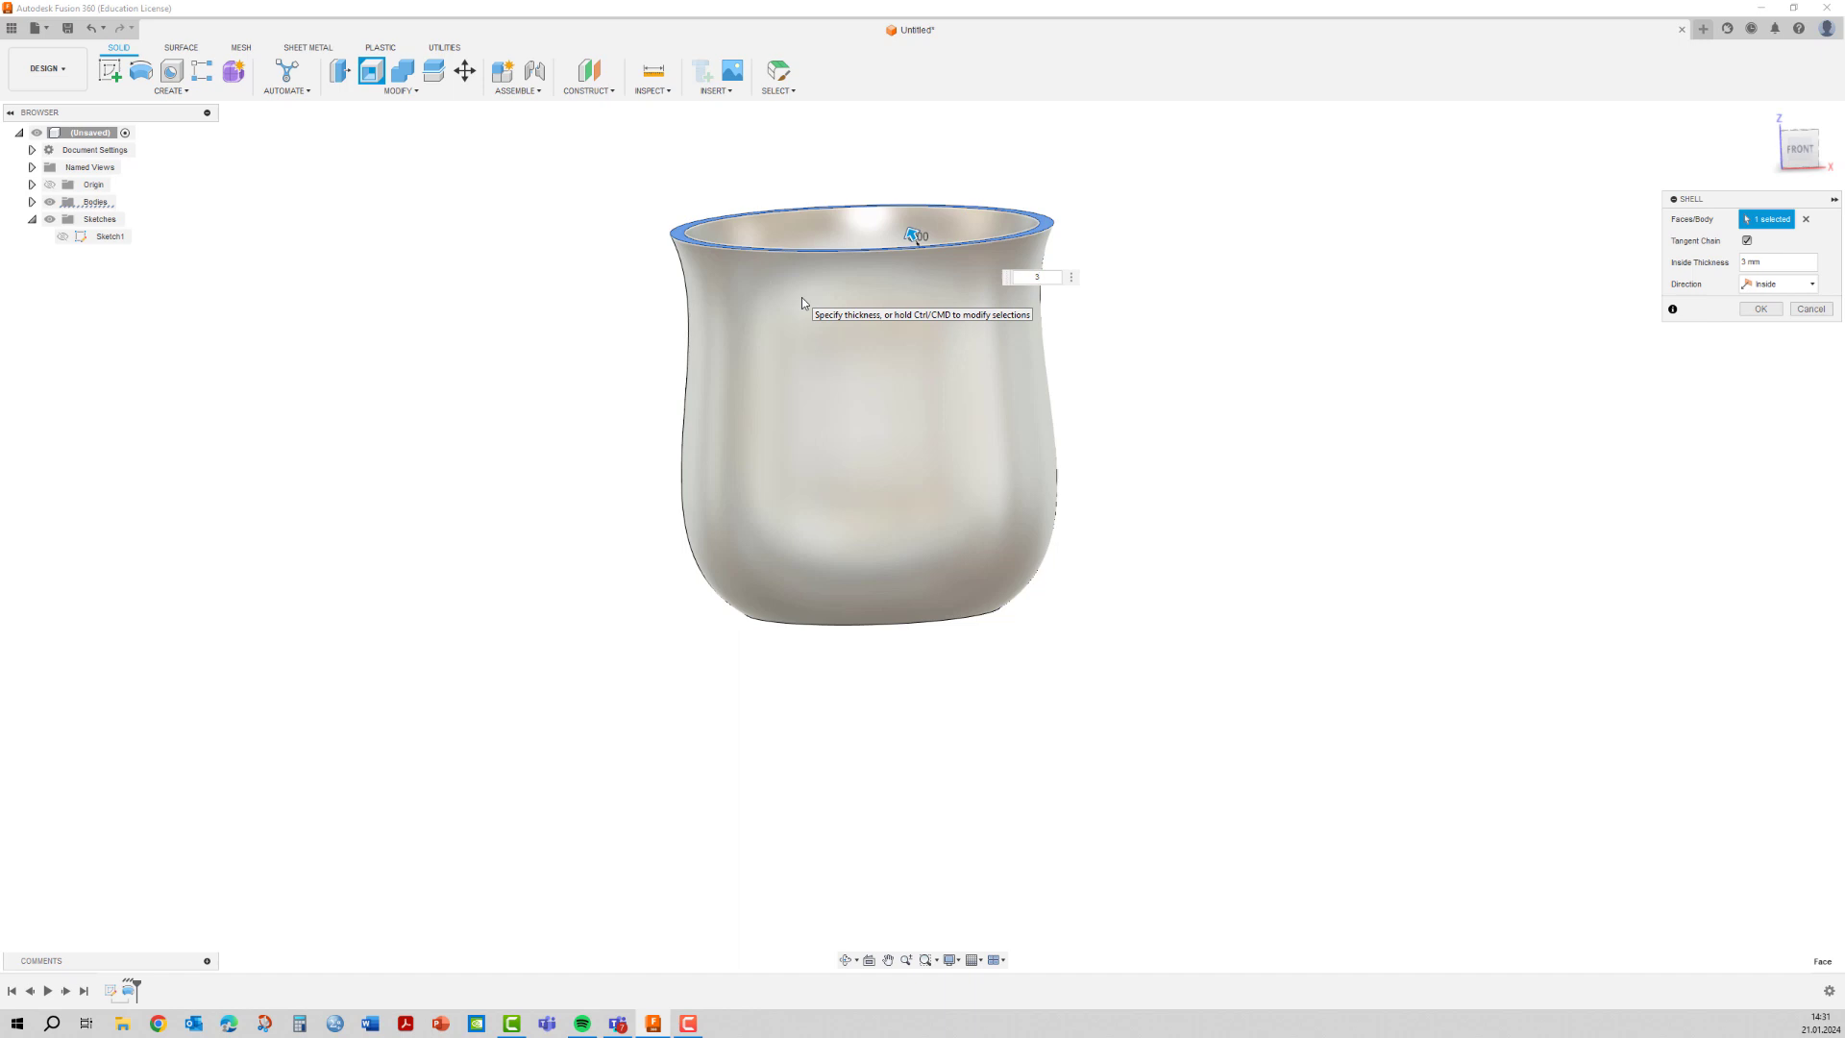
key("Return")
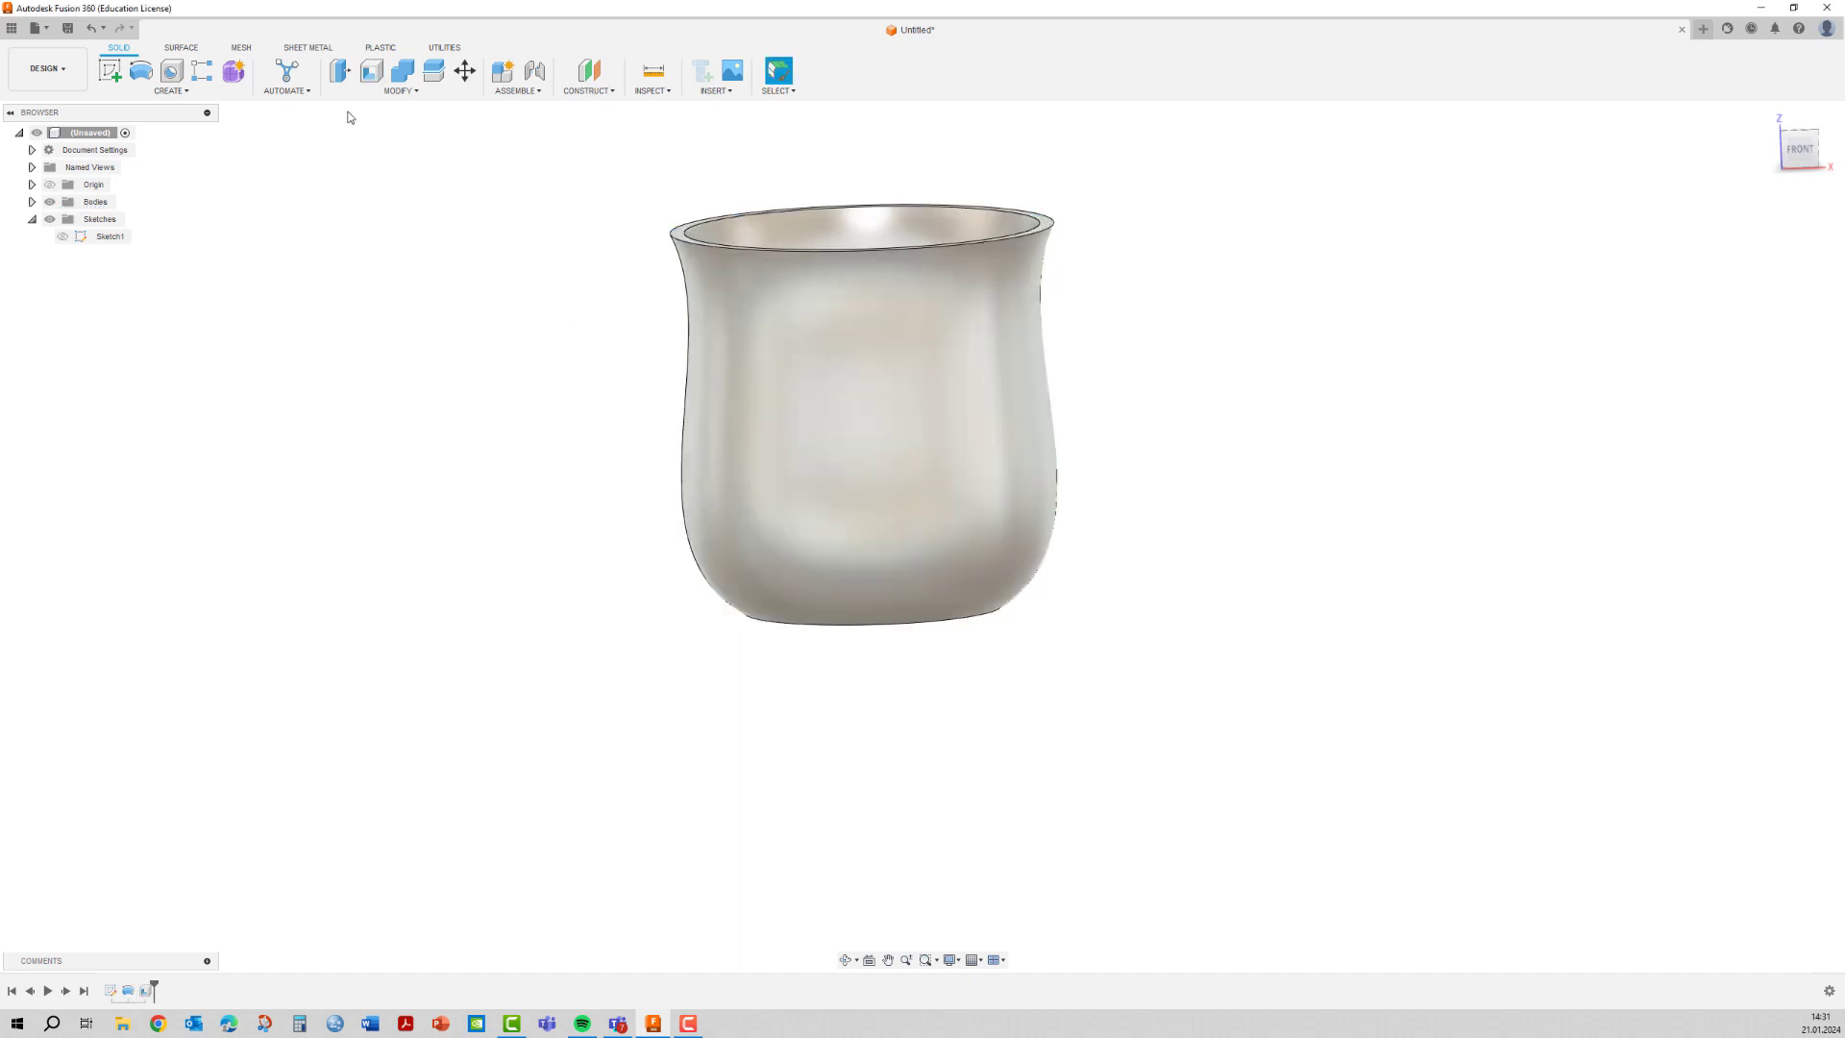
Fillet both rim edges of the mug with a 1.5 mm radius.
left_click(382, 90)
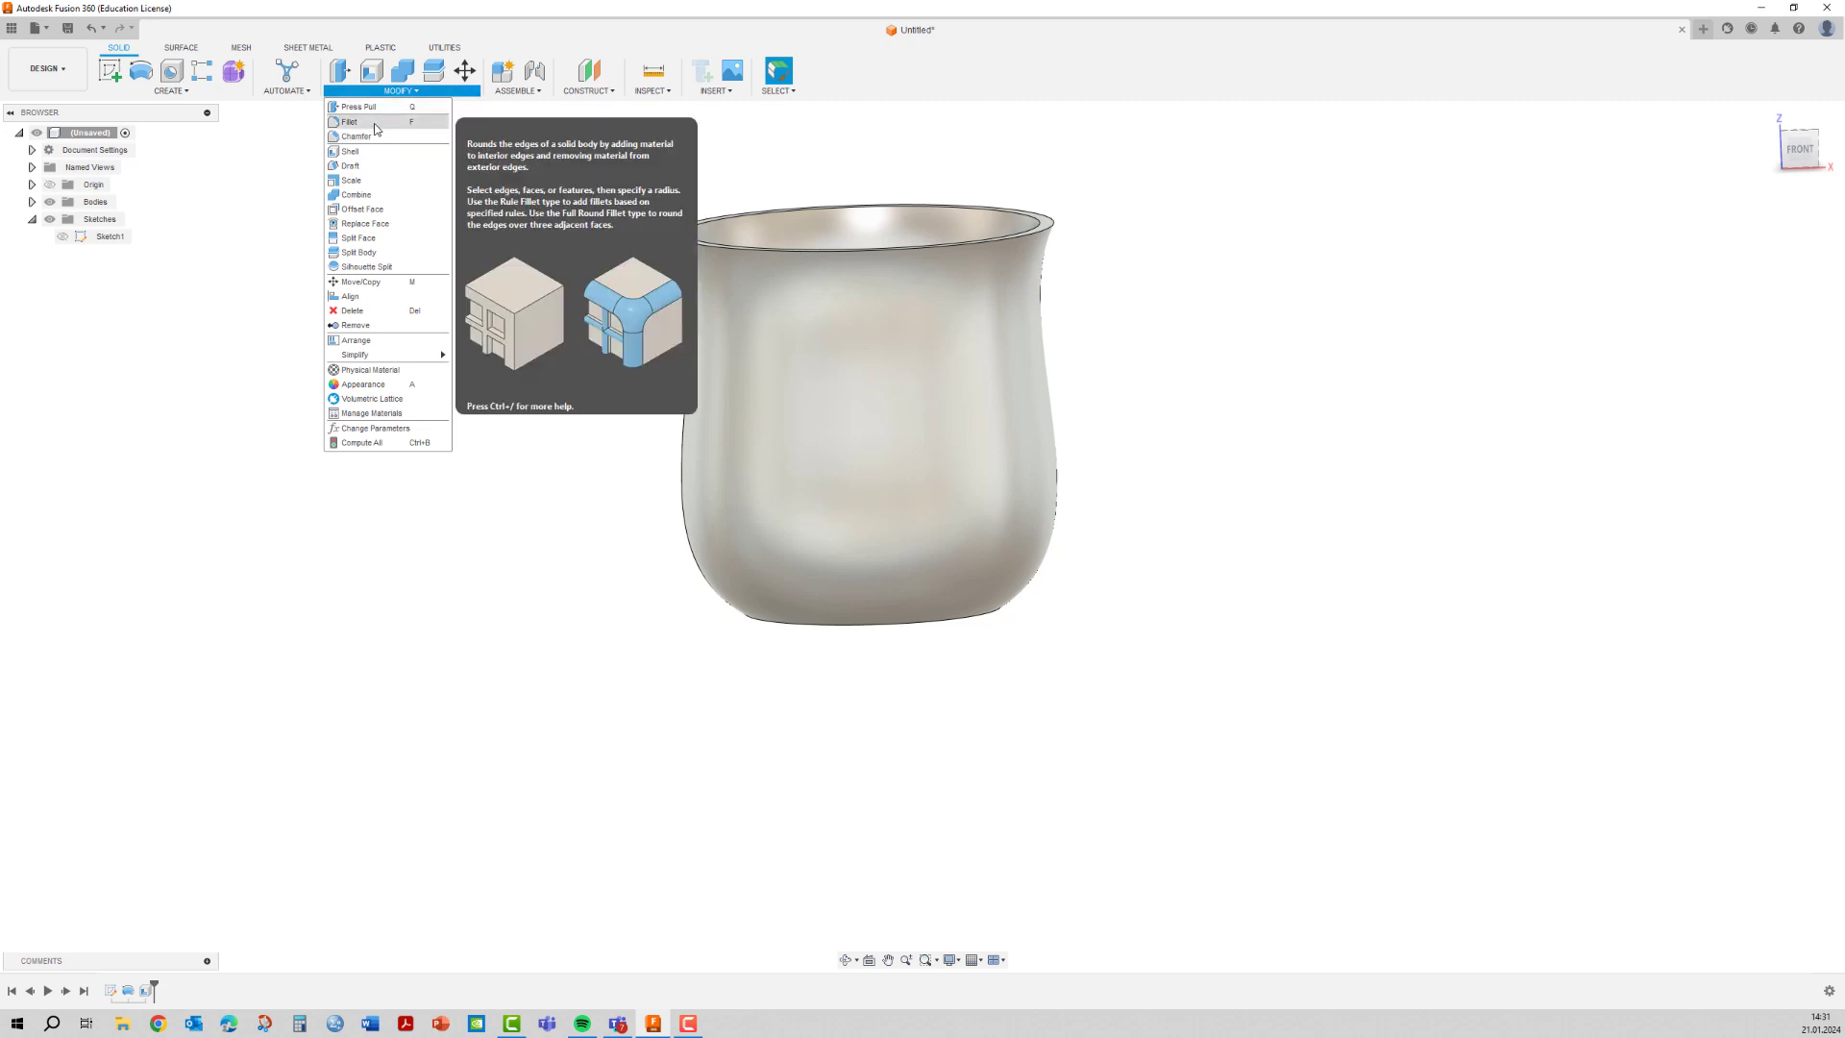
left_click(373, 124)
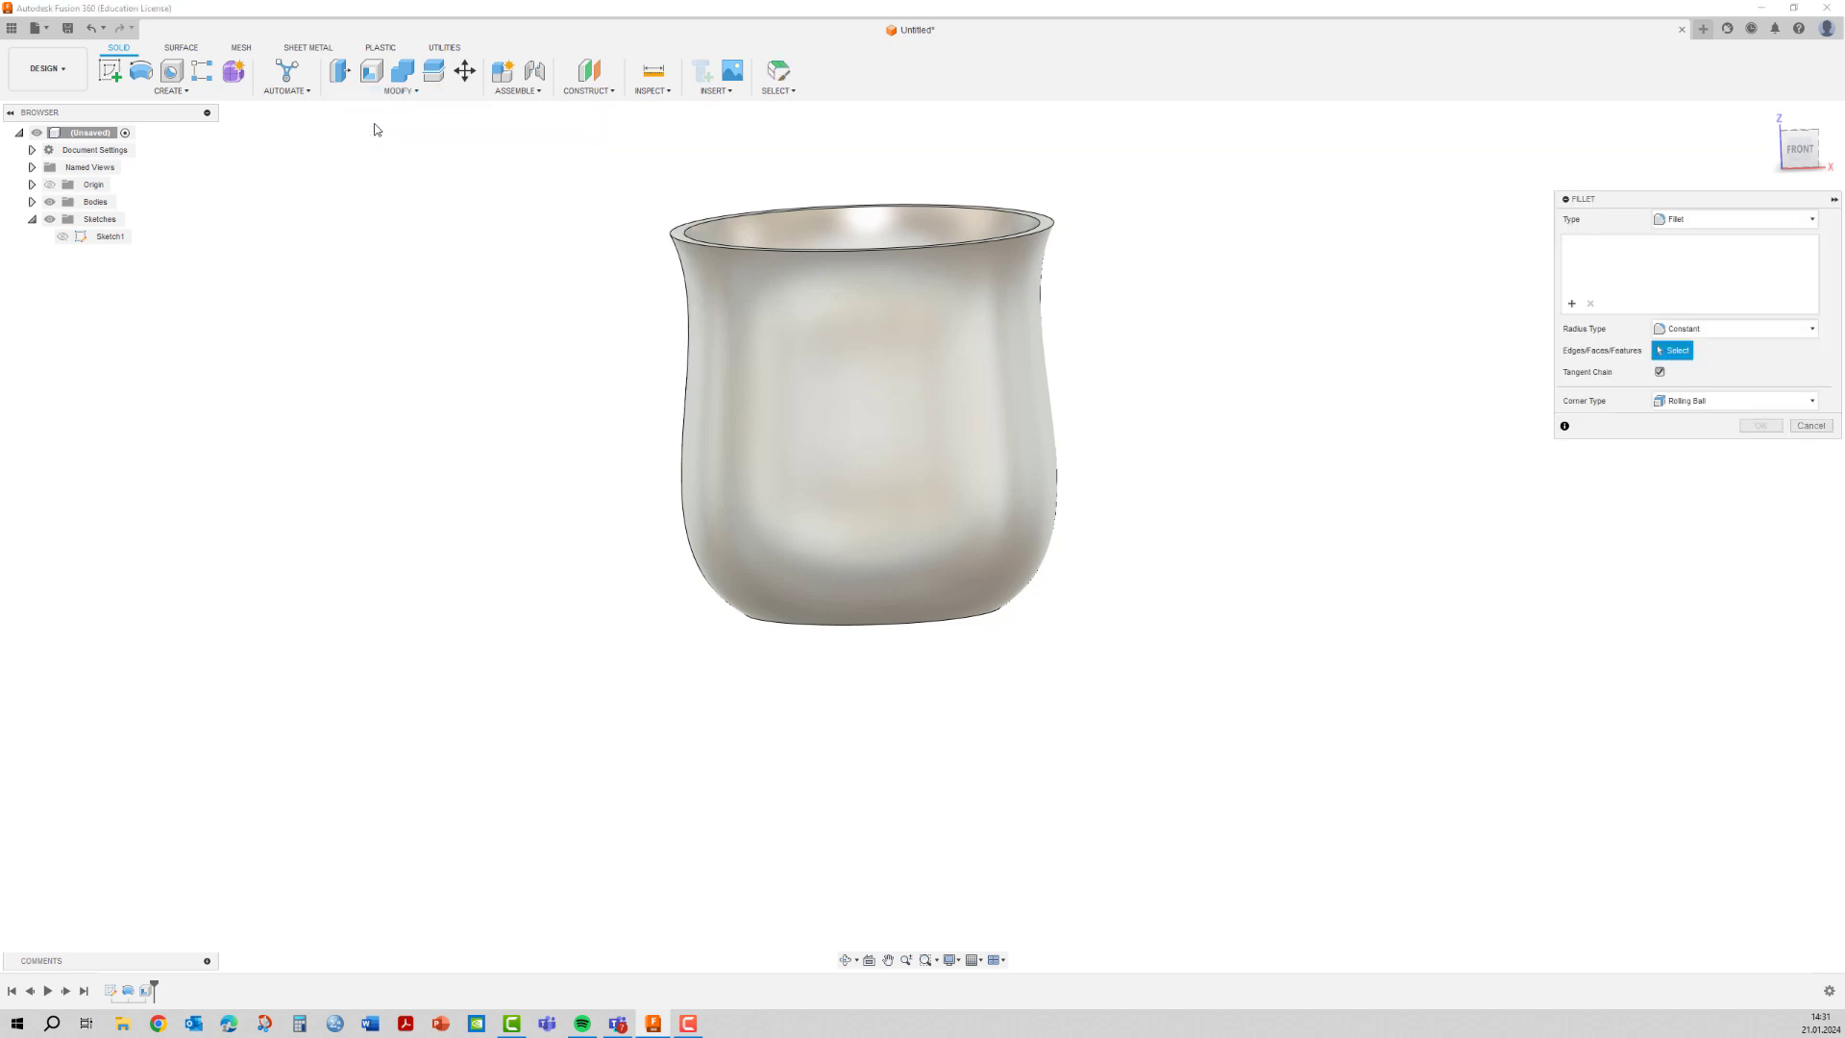
left_click(713, 249)
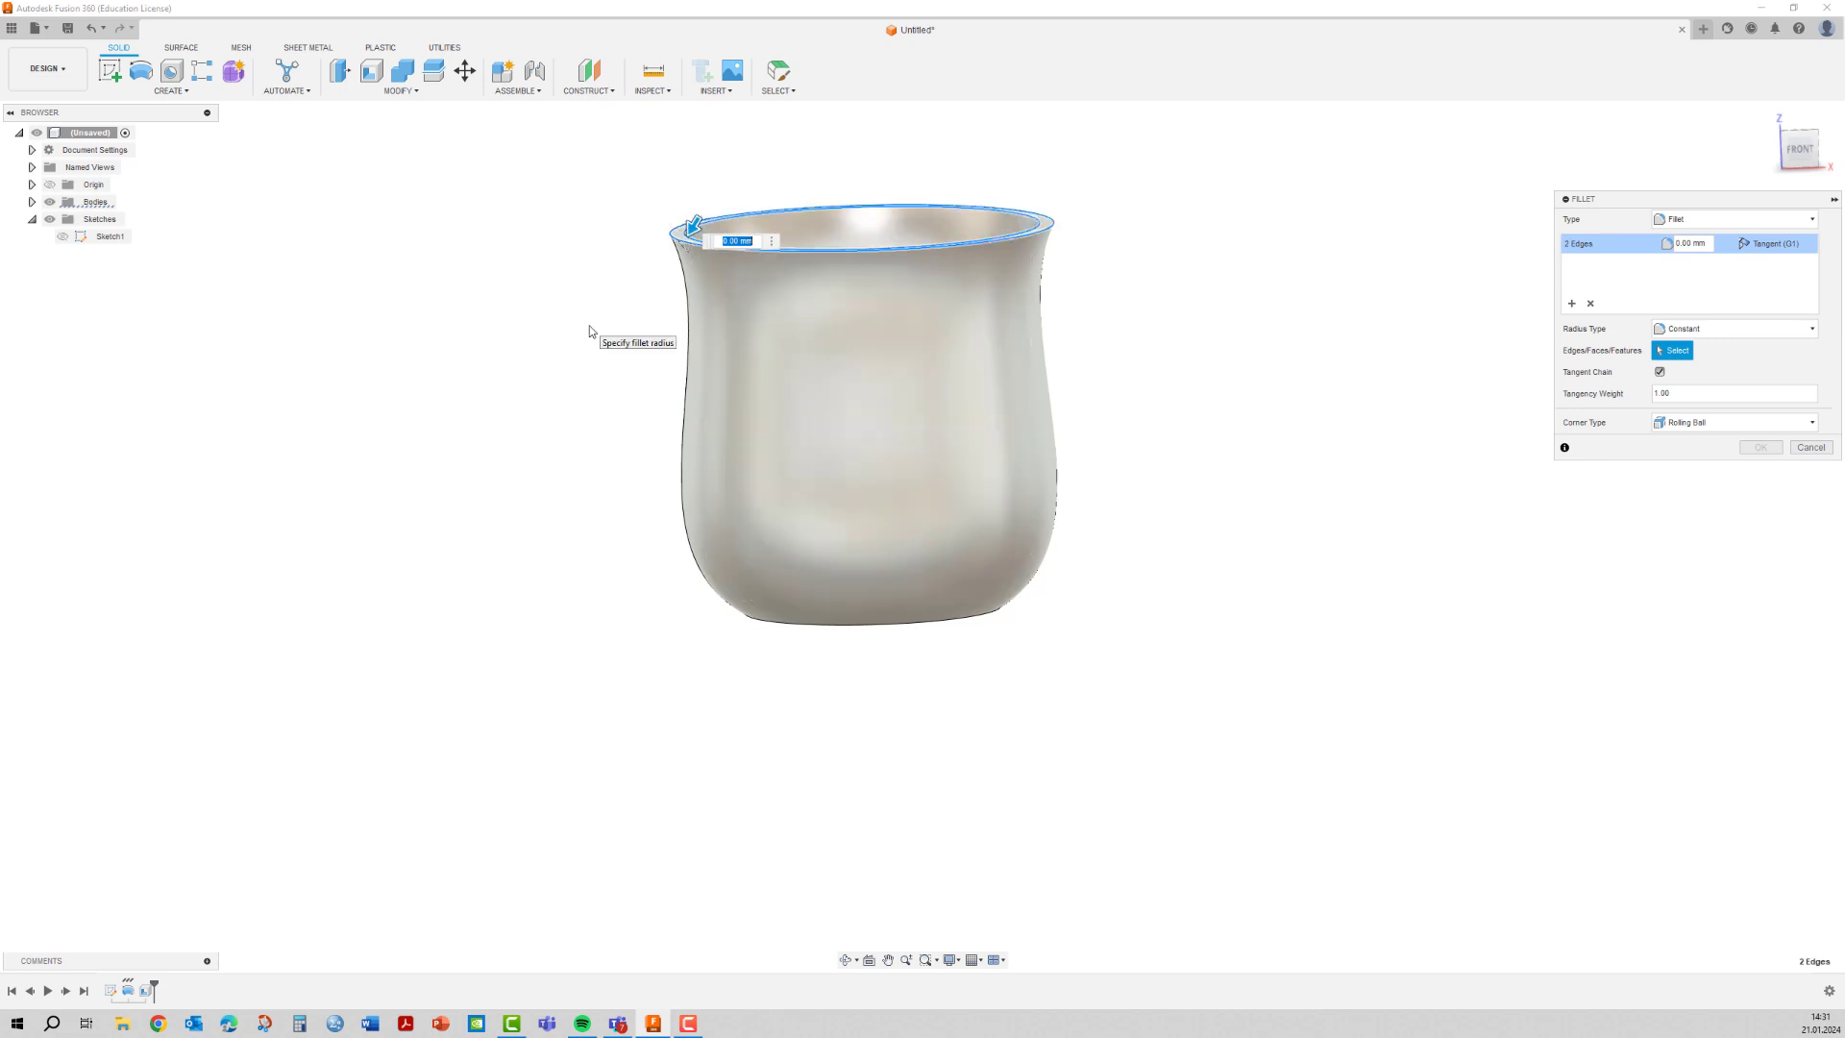
type("1.5")
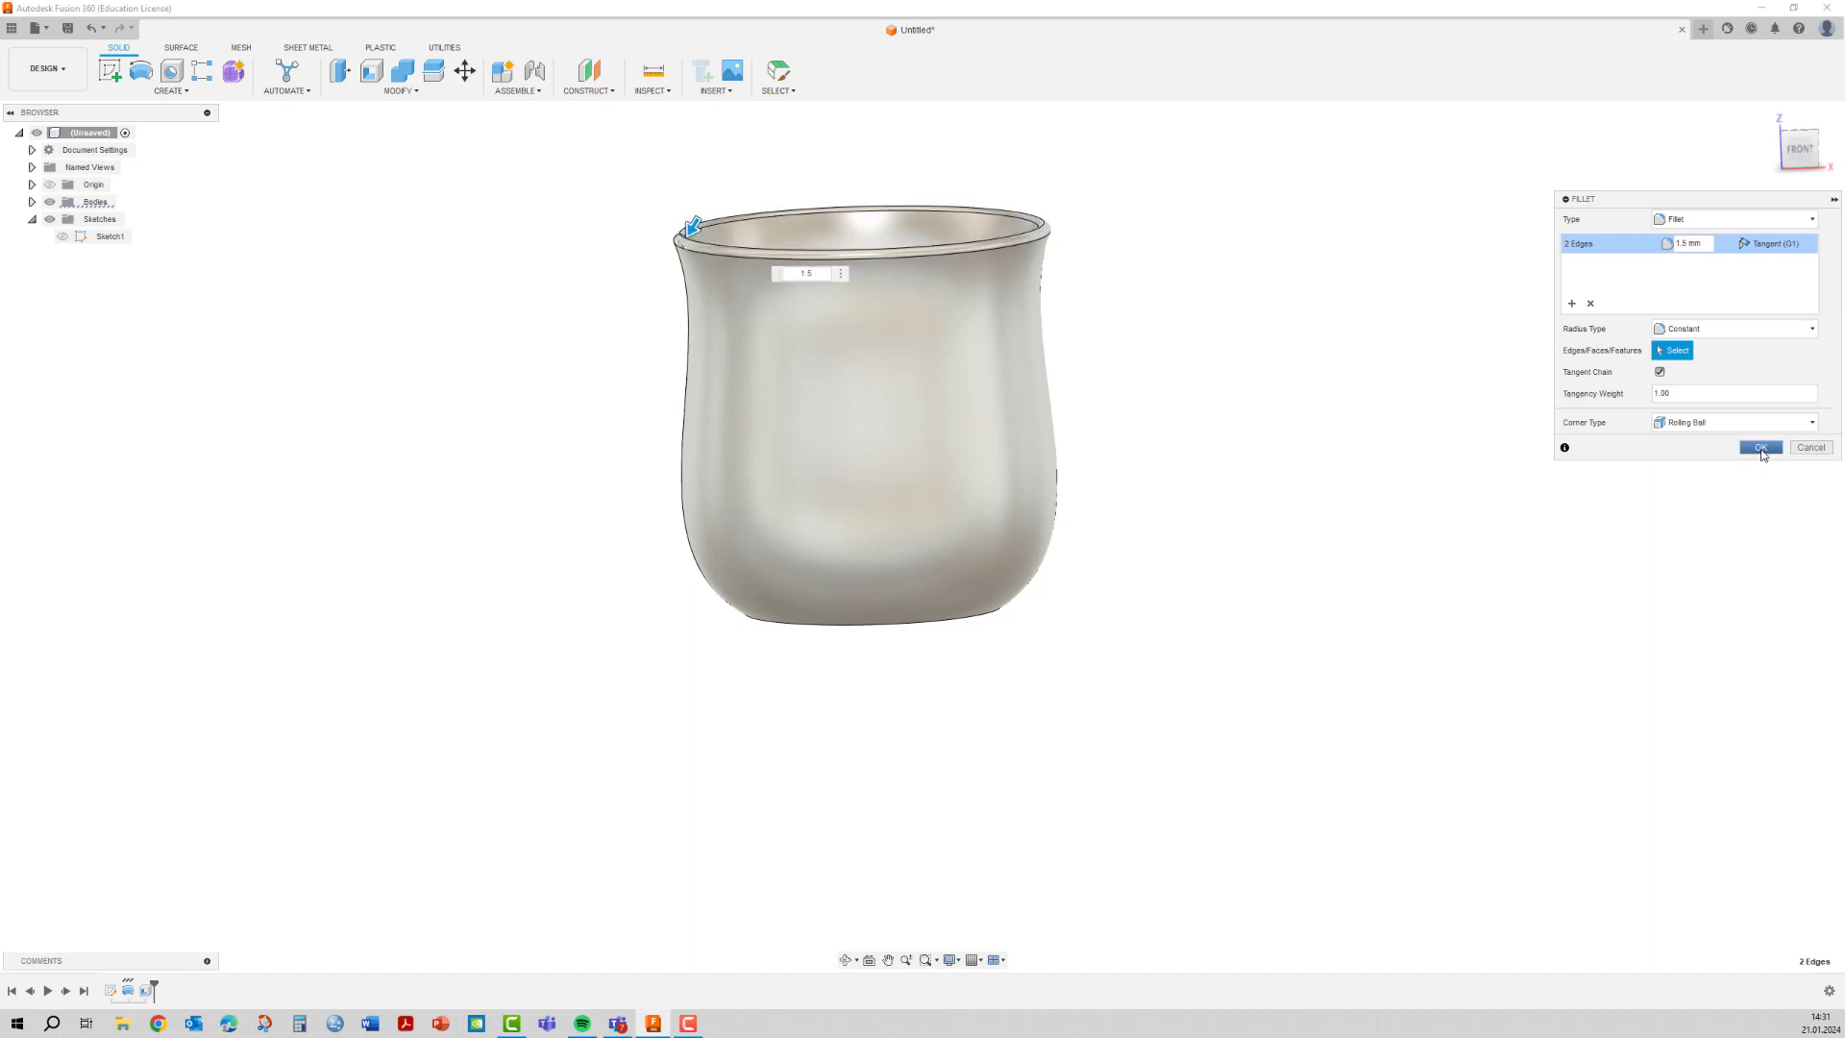
left_click(1760, 448)
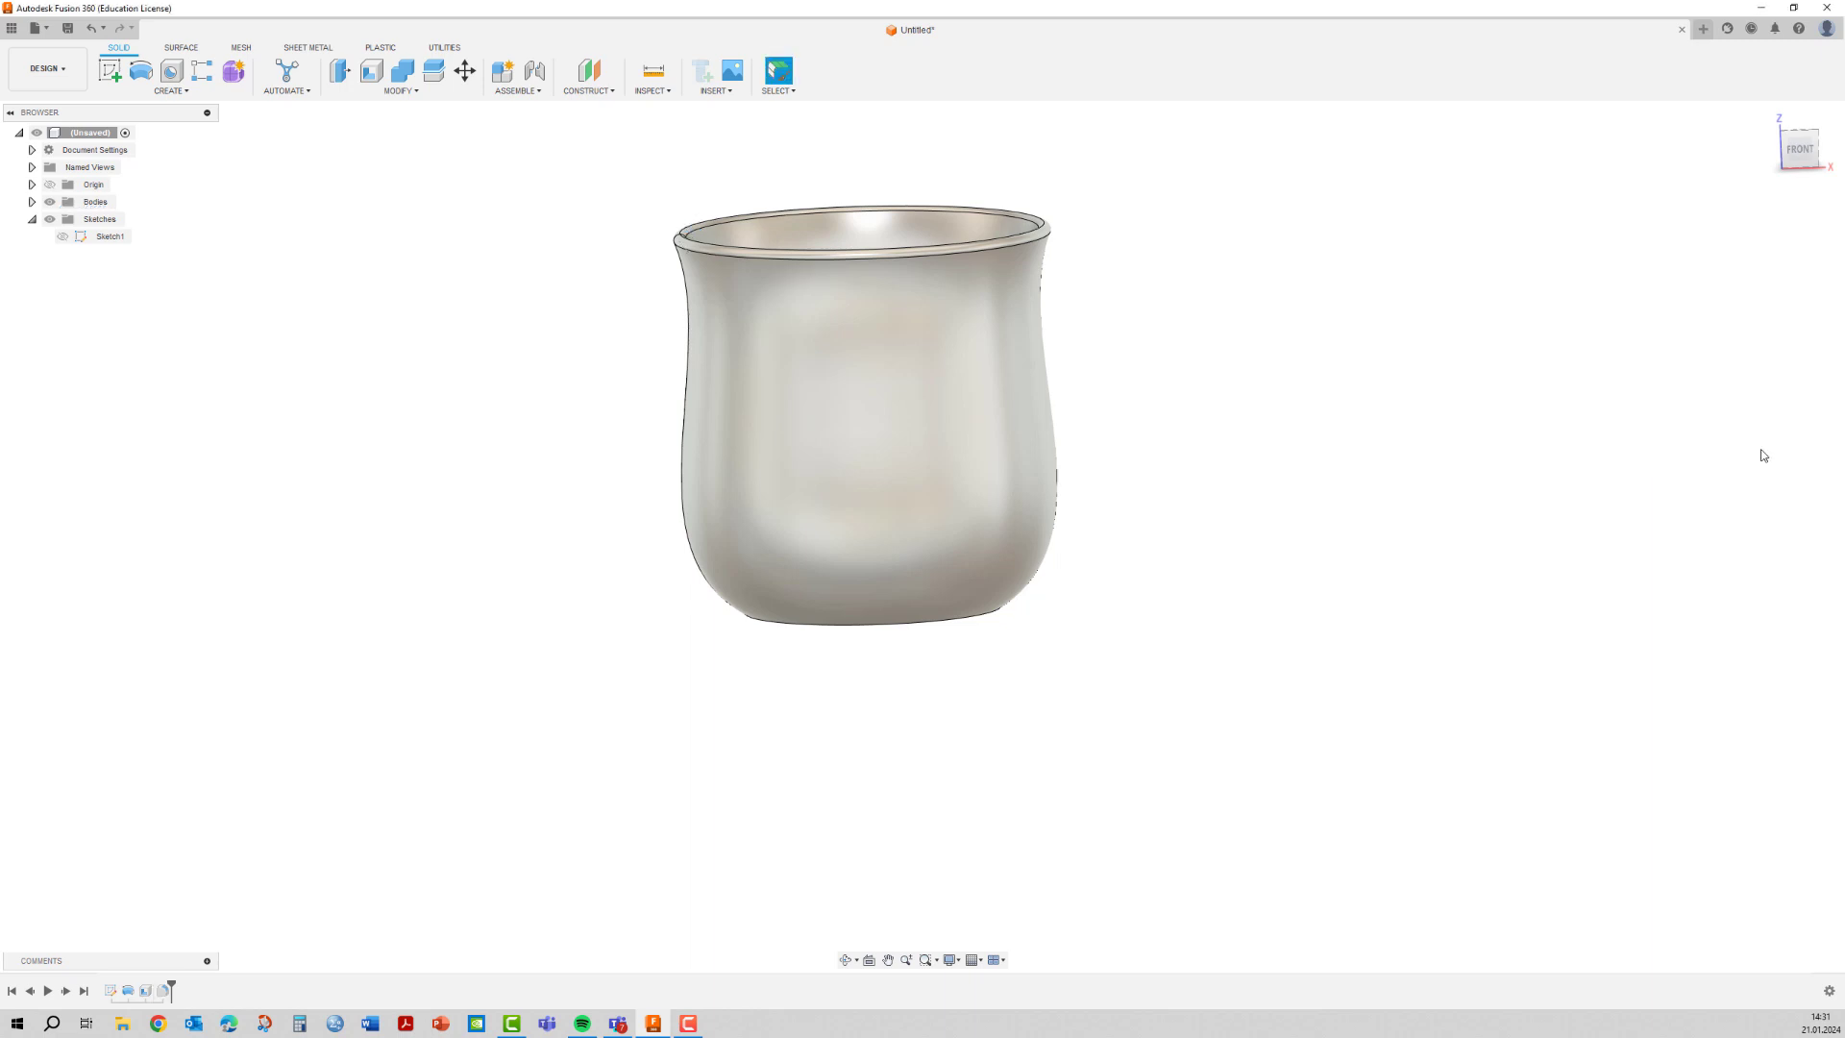
Start Sketch2 on the XZ plane picked from the browser's Origin folder.
mouse_move(708, 404)
middle_mouse_down("shift")
mouse_move(746, 432)
mouse_move(733, 395)
mouse_move(681, 404)
middle_mouse_up("shift")
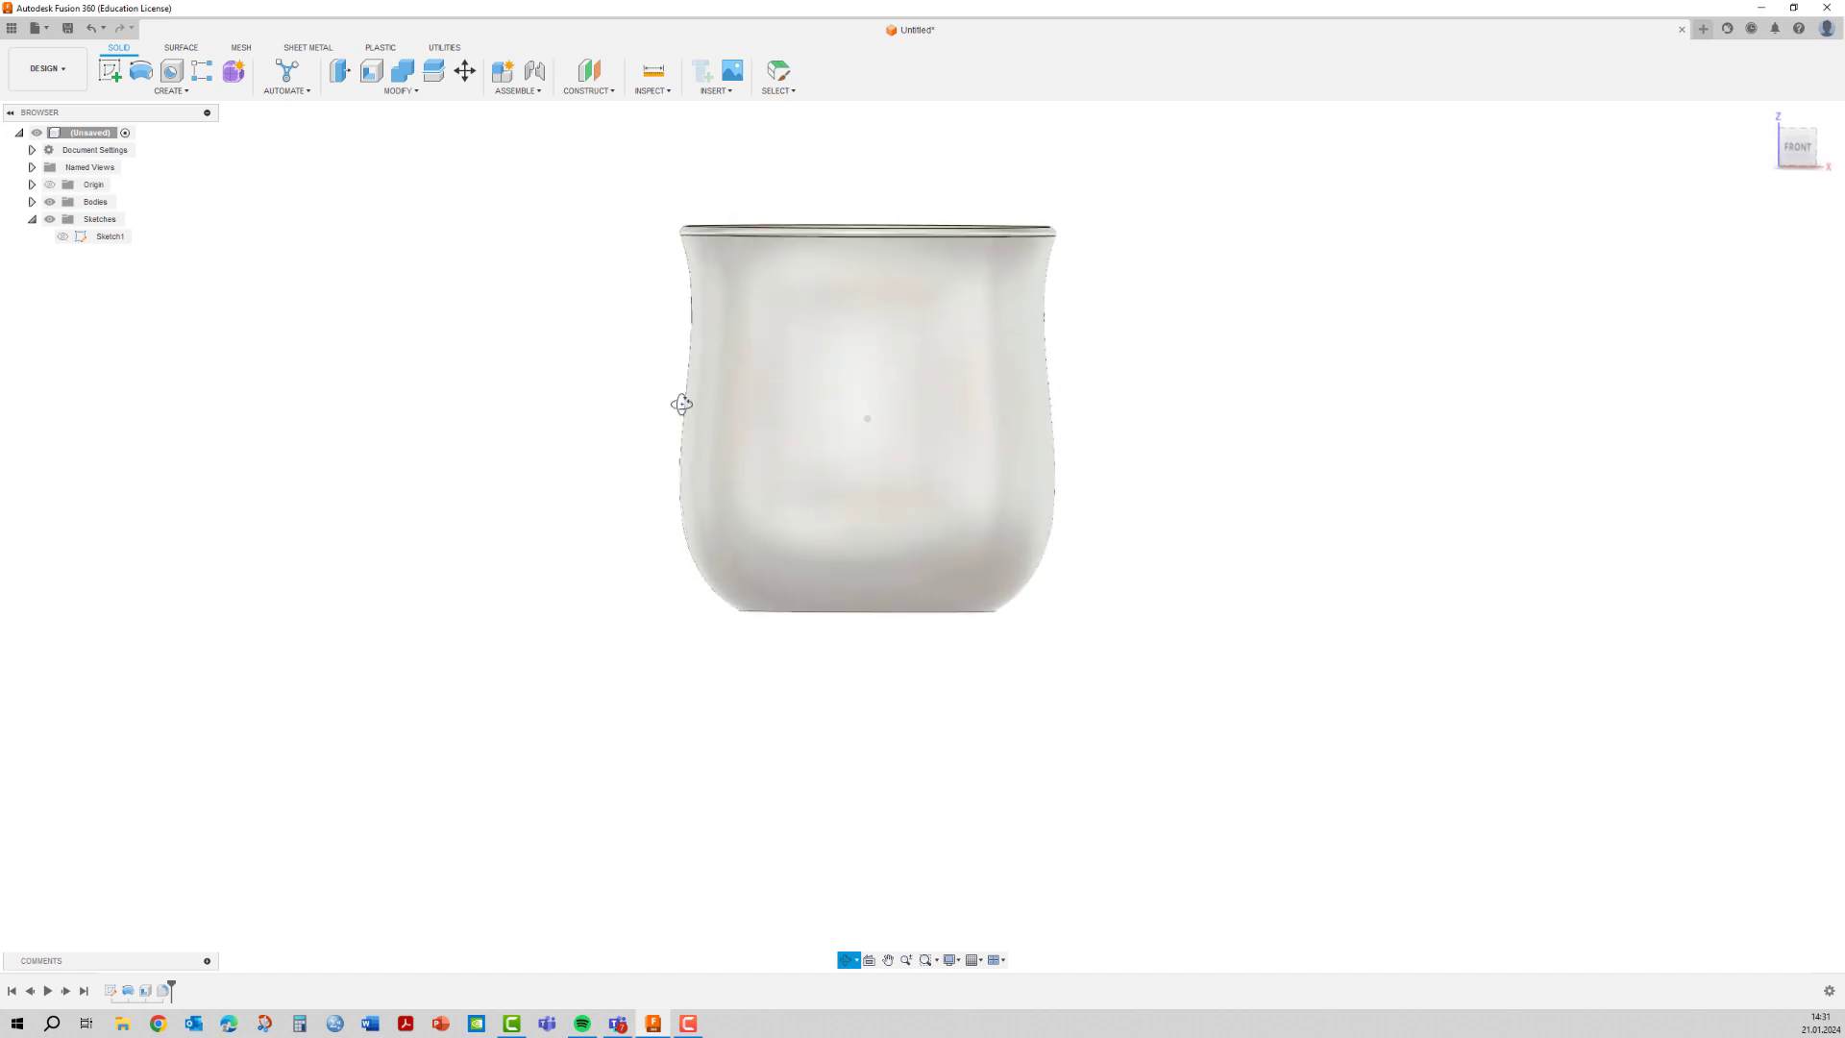
middle_click_drag(573, 384, 571, 381, "shift")
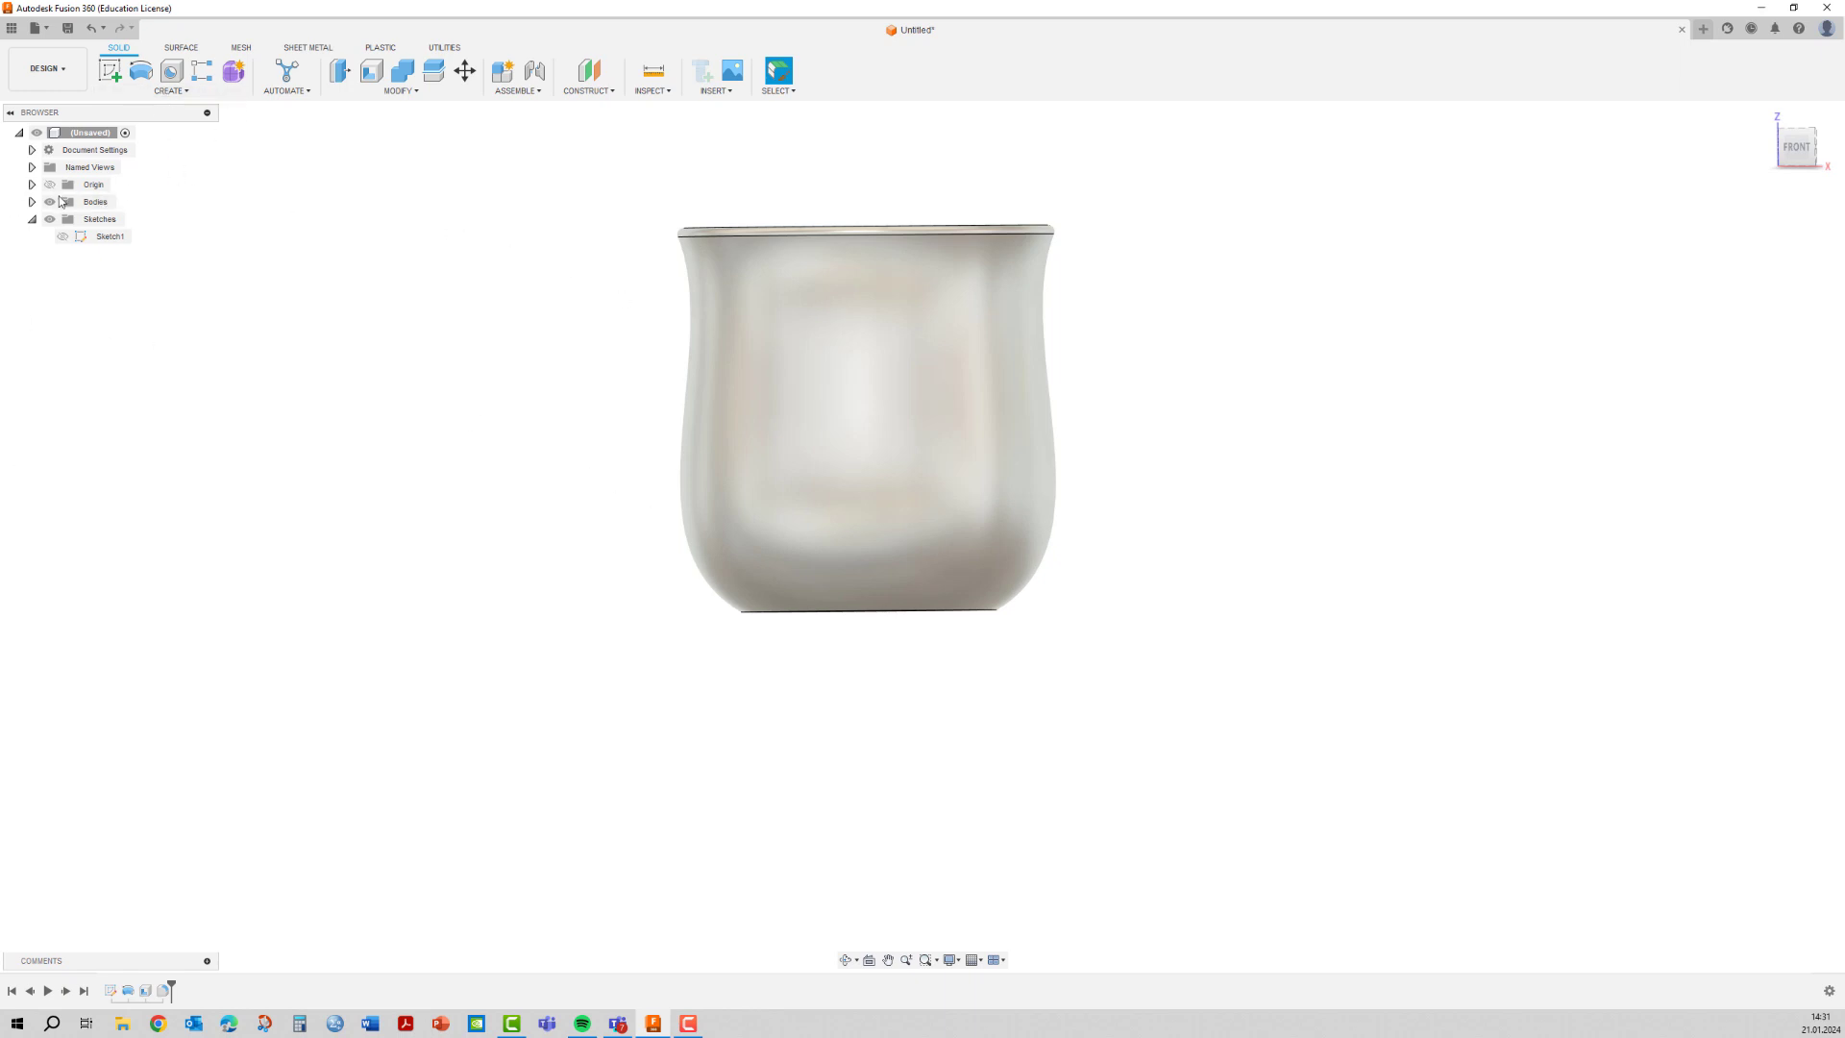
left_click(110, 75)
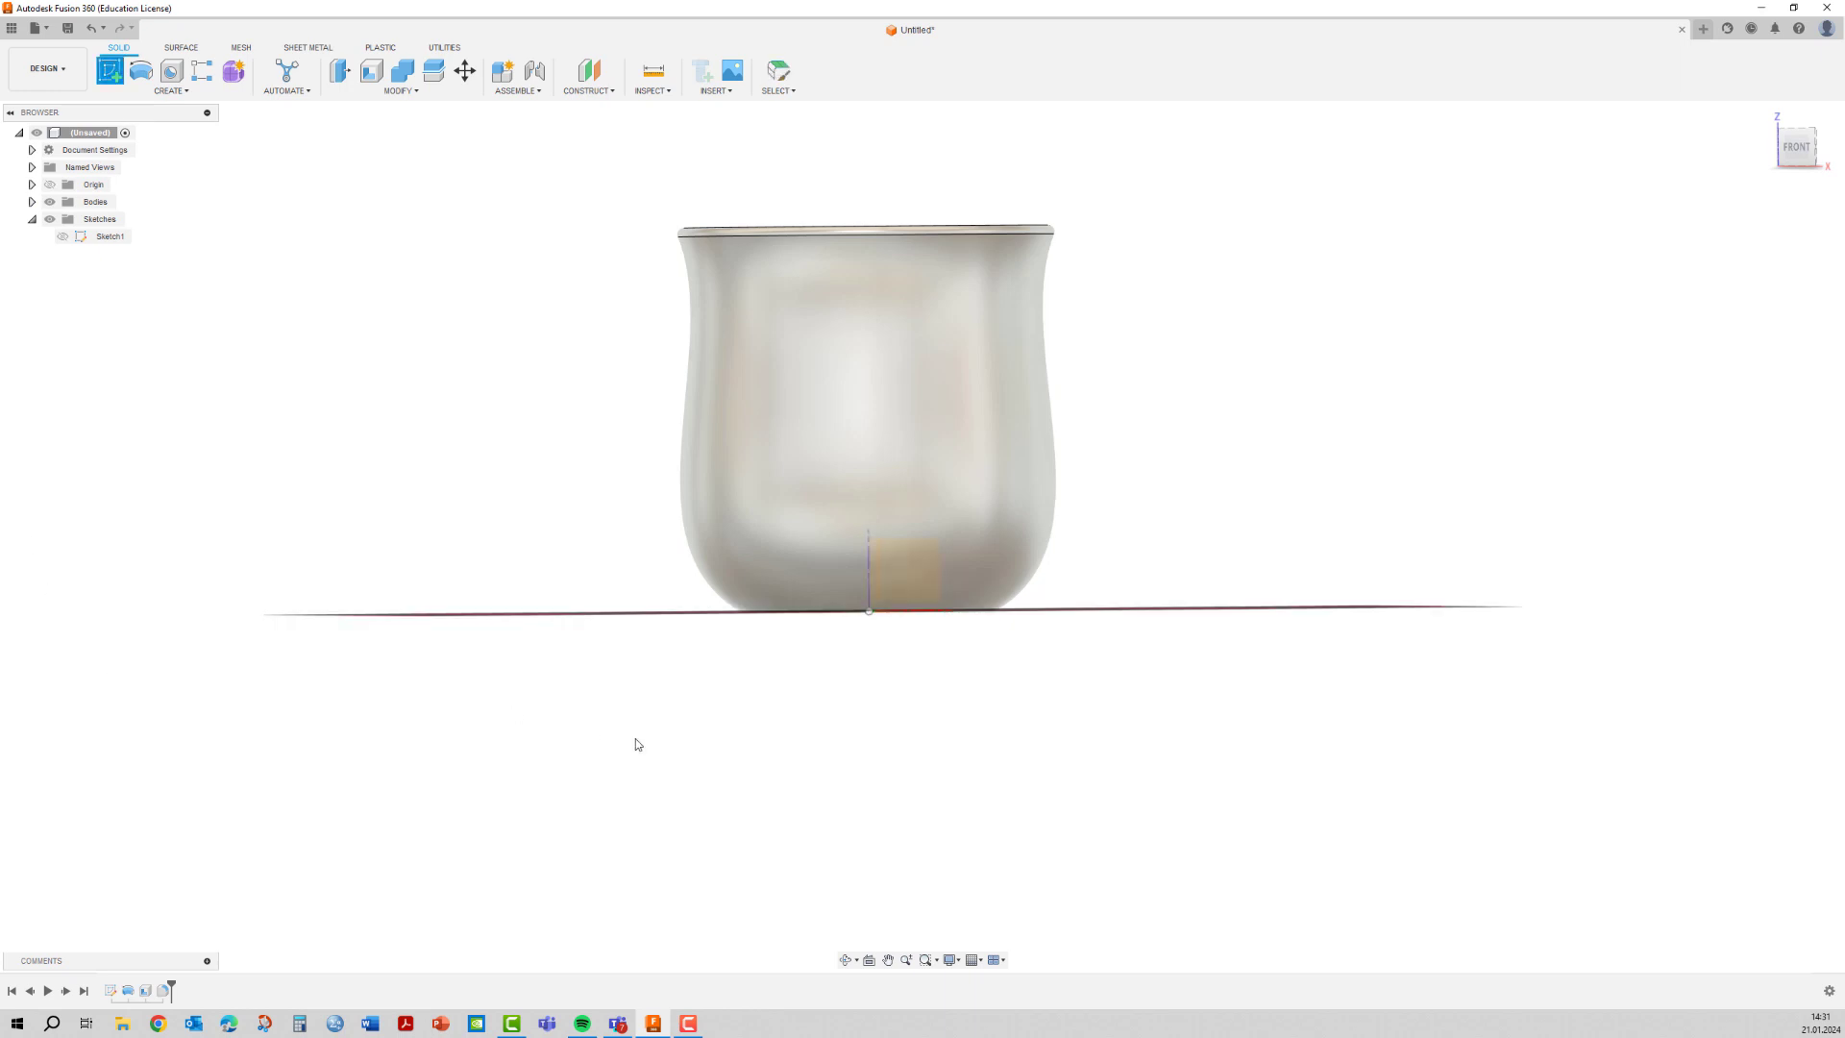
left_click(885, 584)
left_click(32, 184)
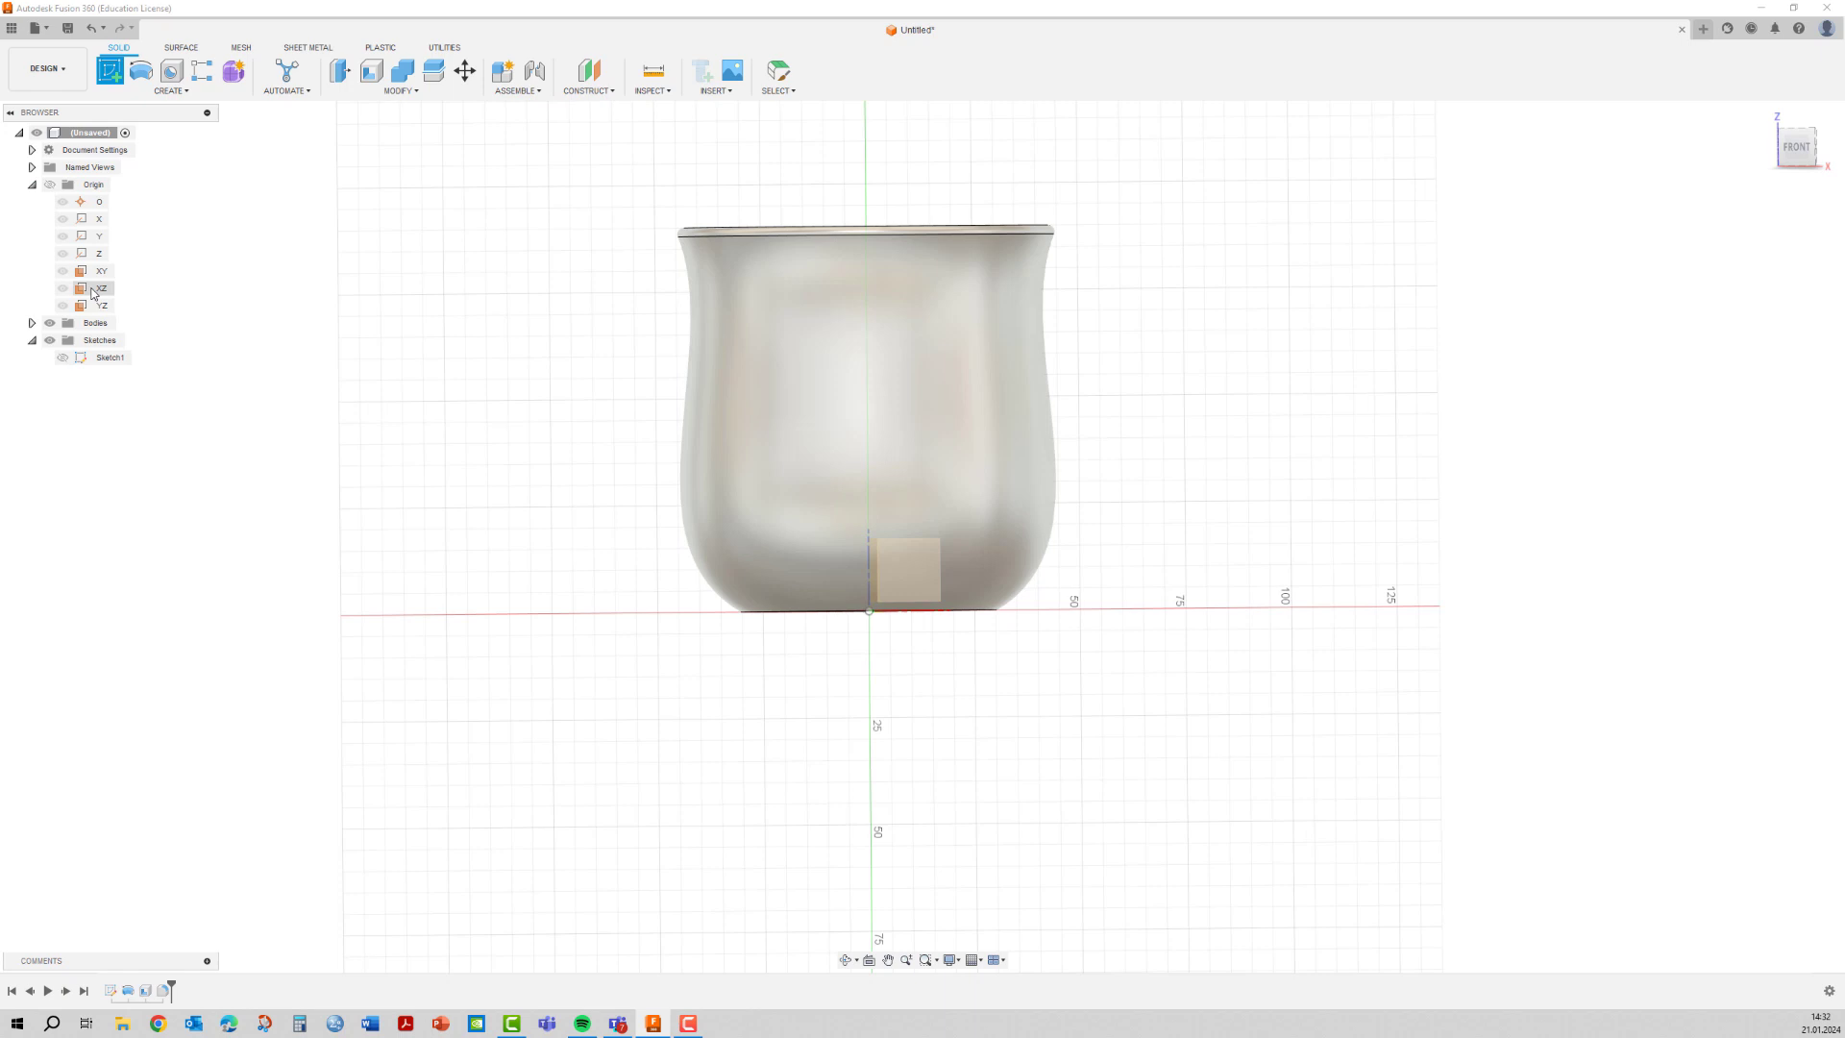
left_click(93, 289)
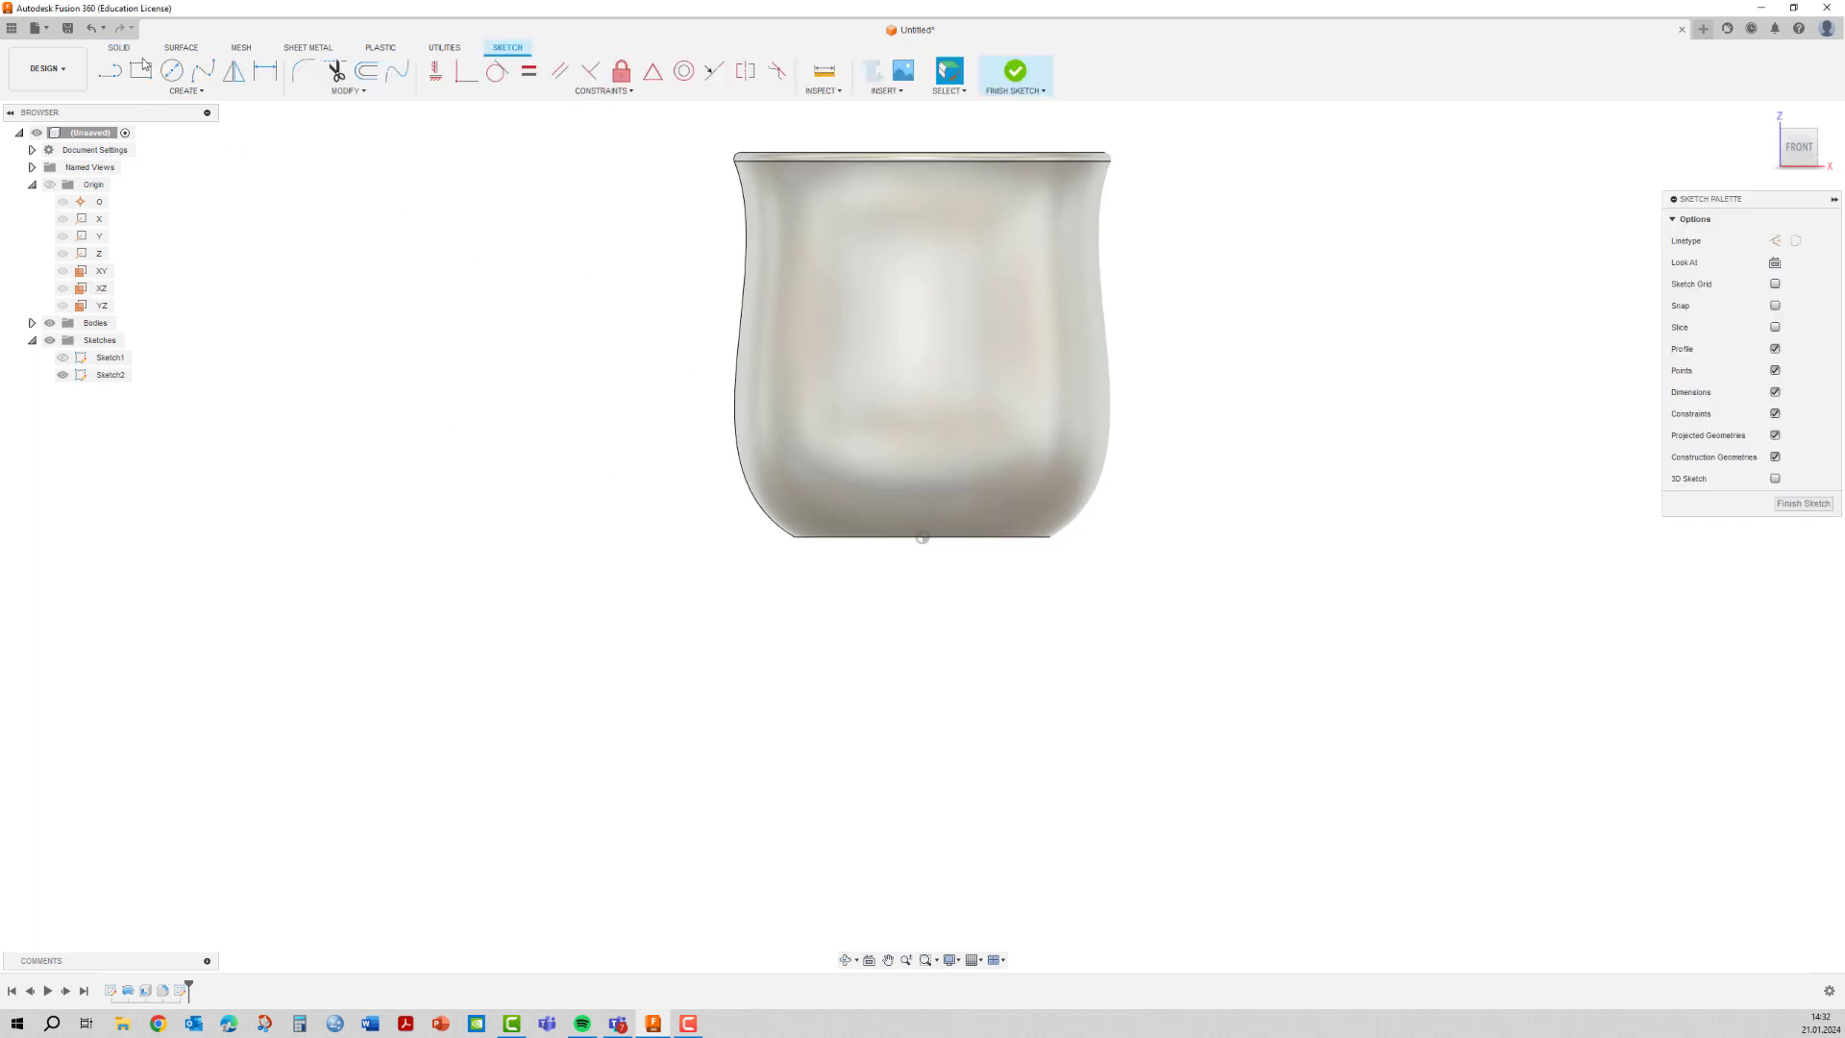
Draw a fit-point handle spline from below the rim, out left, down to the lower body.
left_click(201, 72)
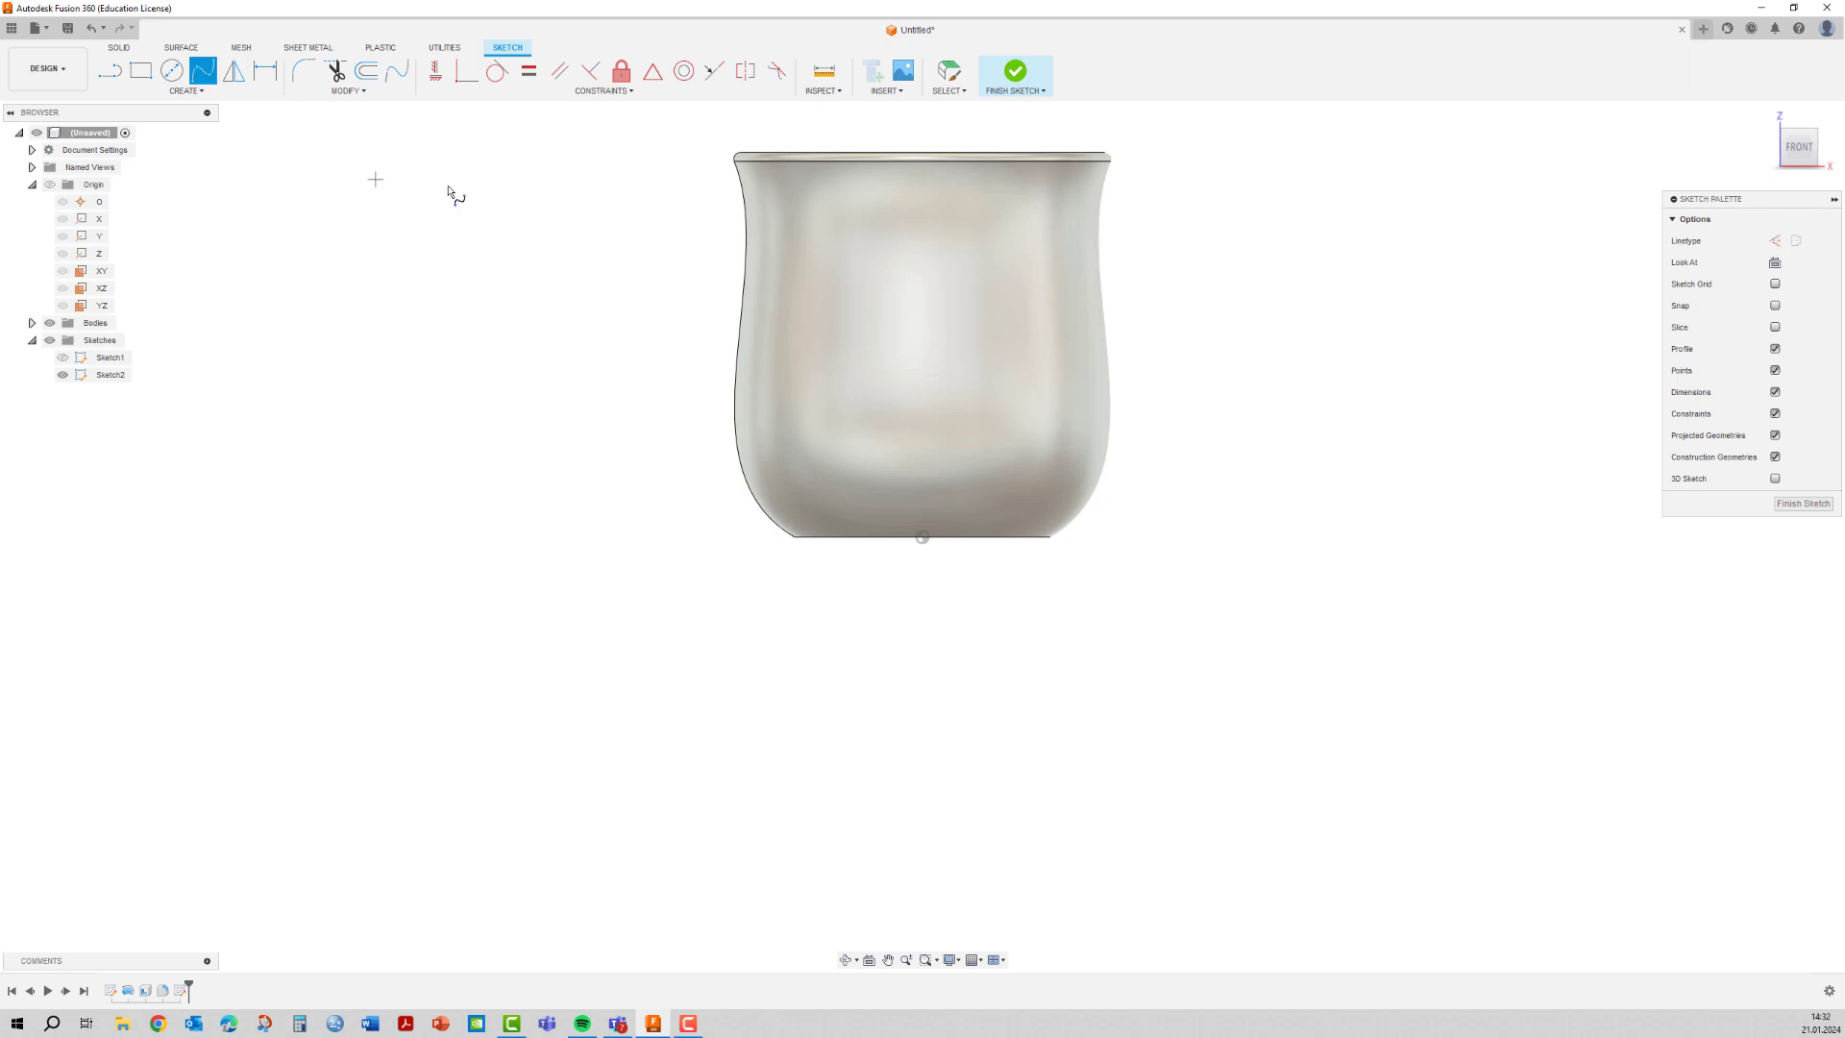
left_click(786, 236)
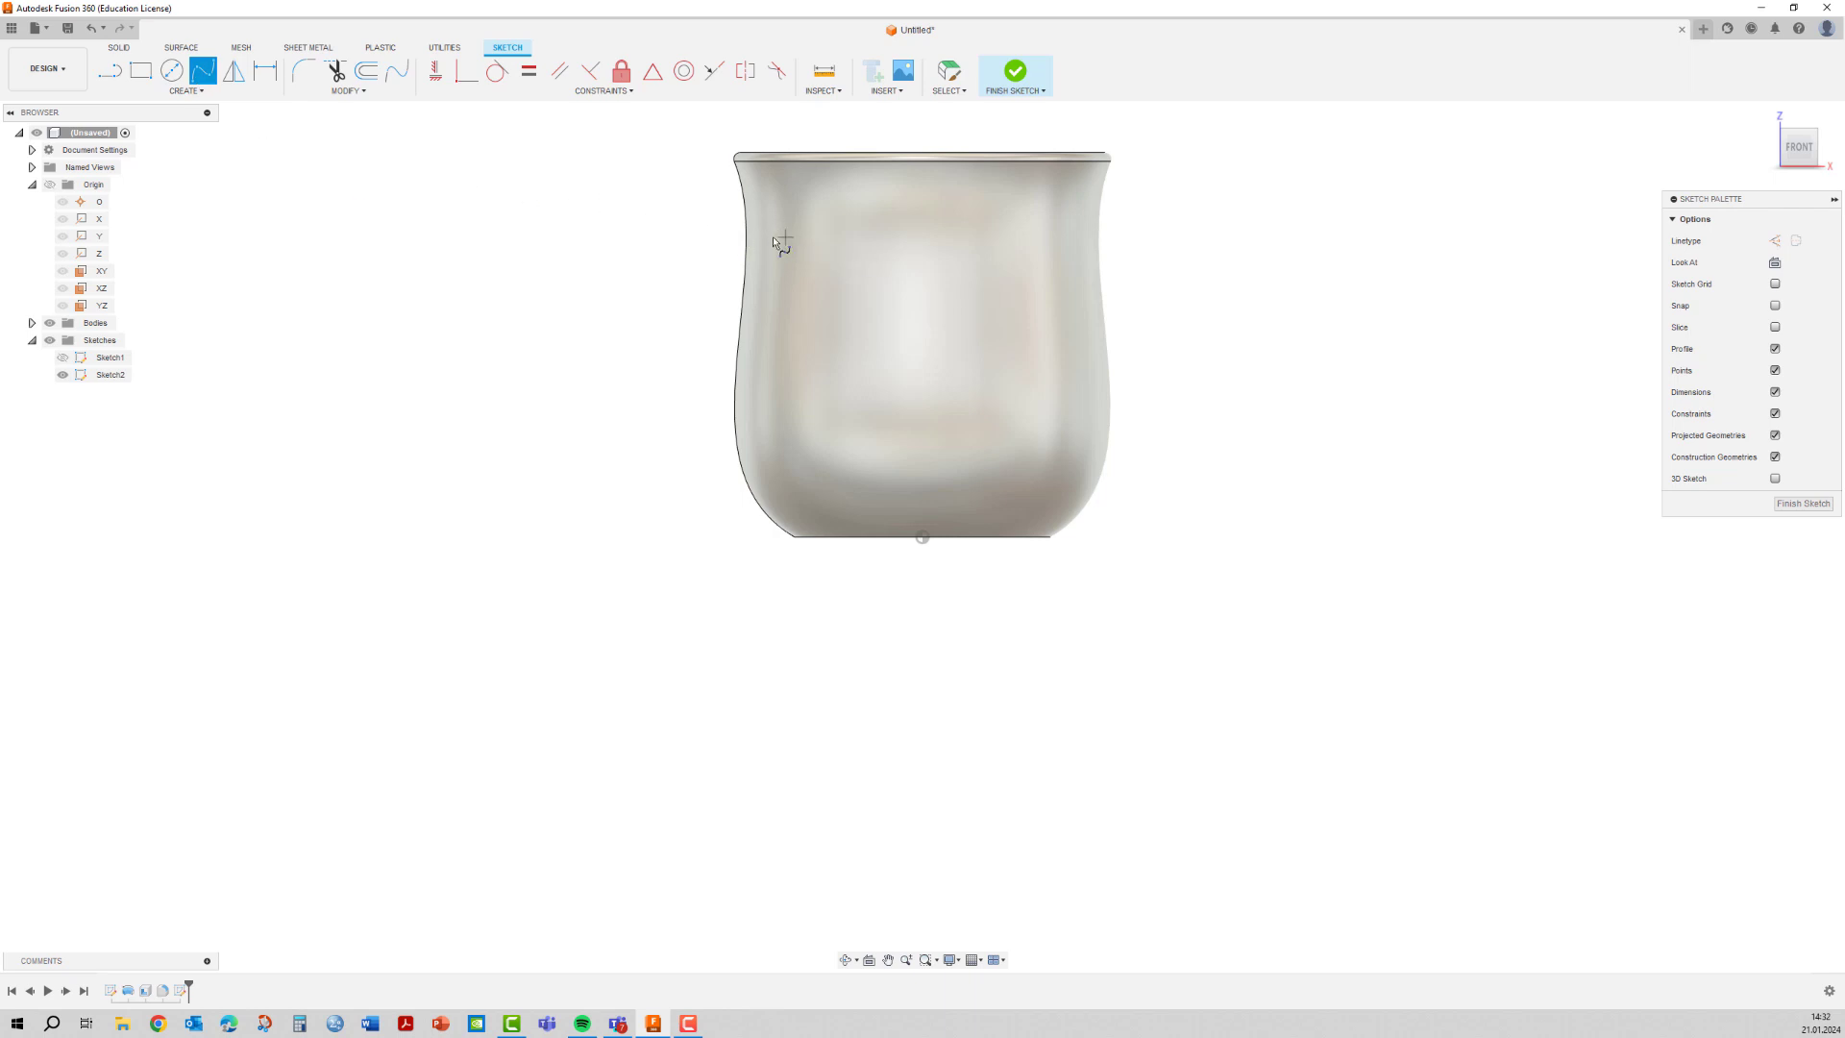
left_click(655, 209)
left_click(788, 461)
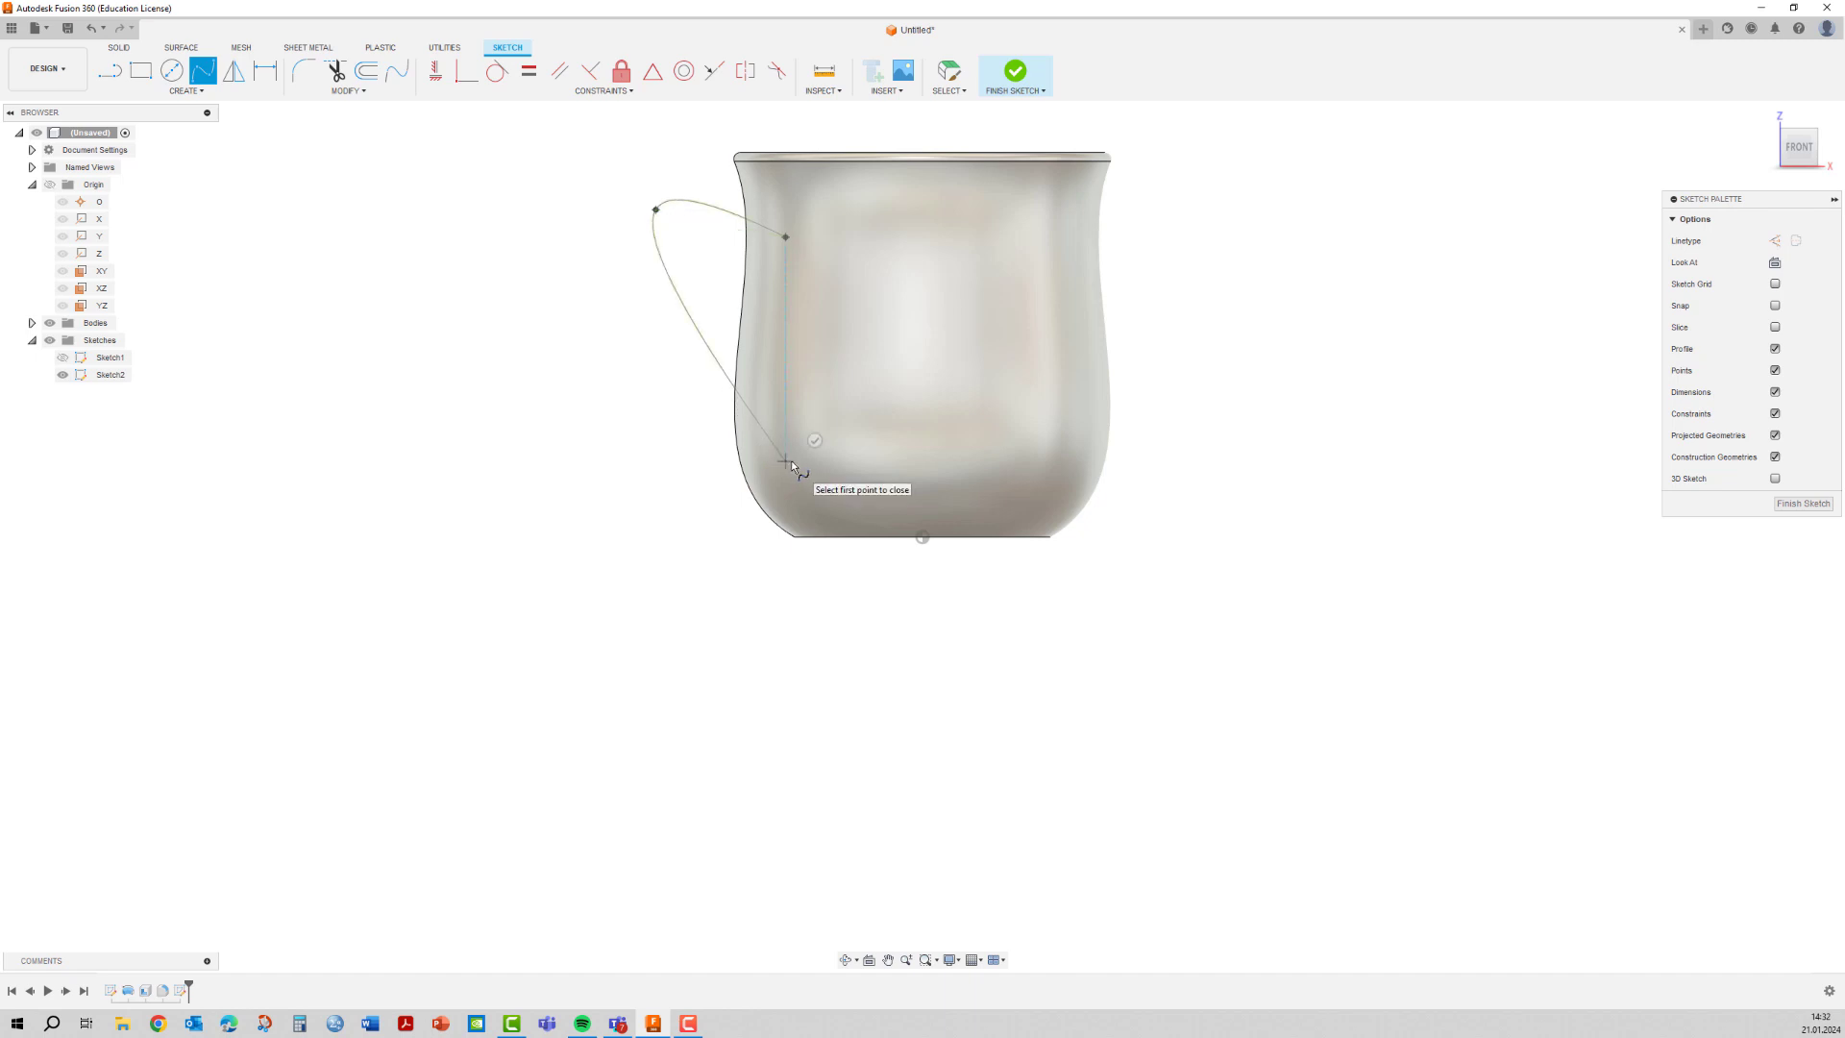
left_click(814, 441)
right_click(532, 253)
left_click(588, 250)
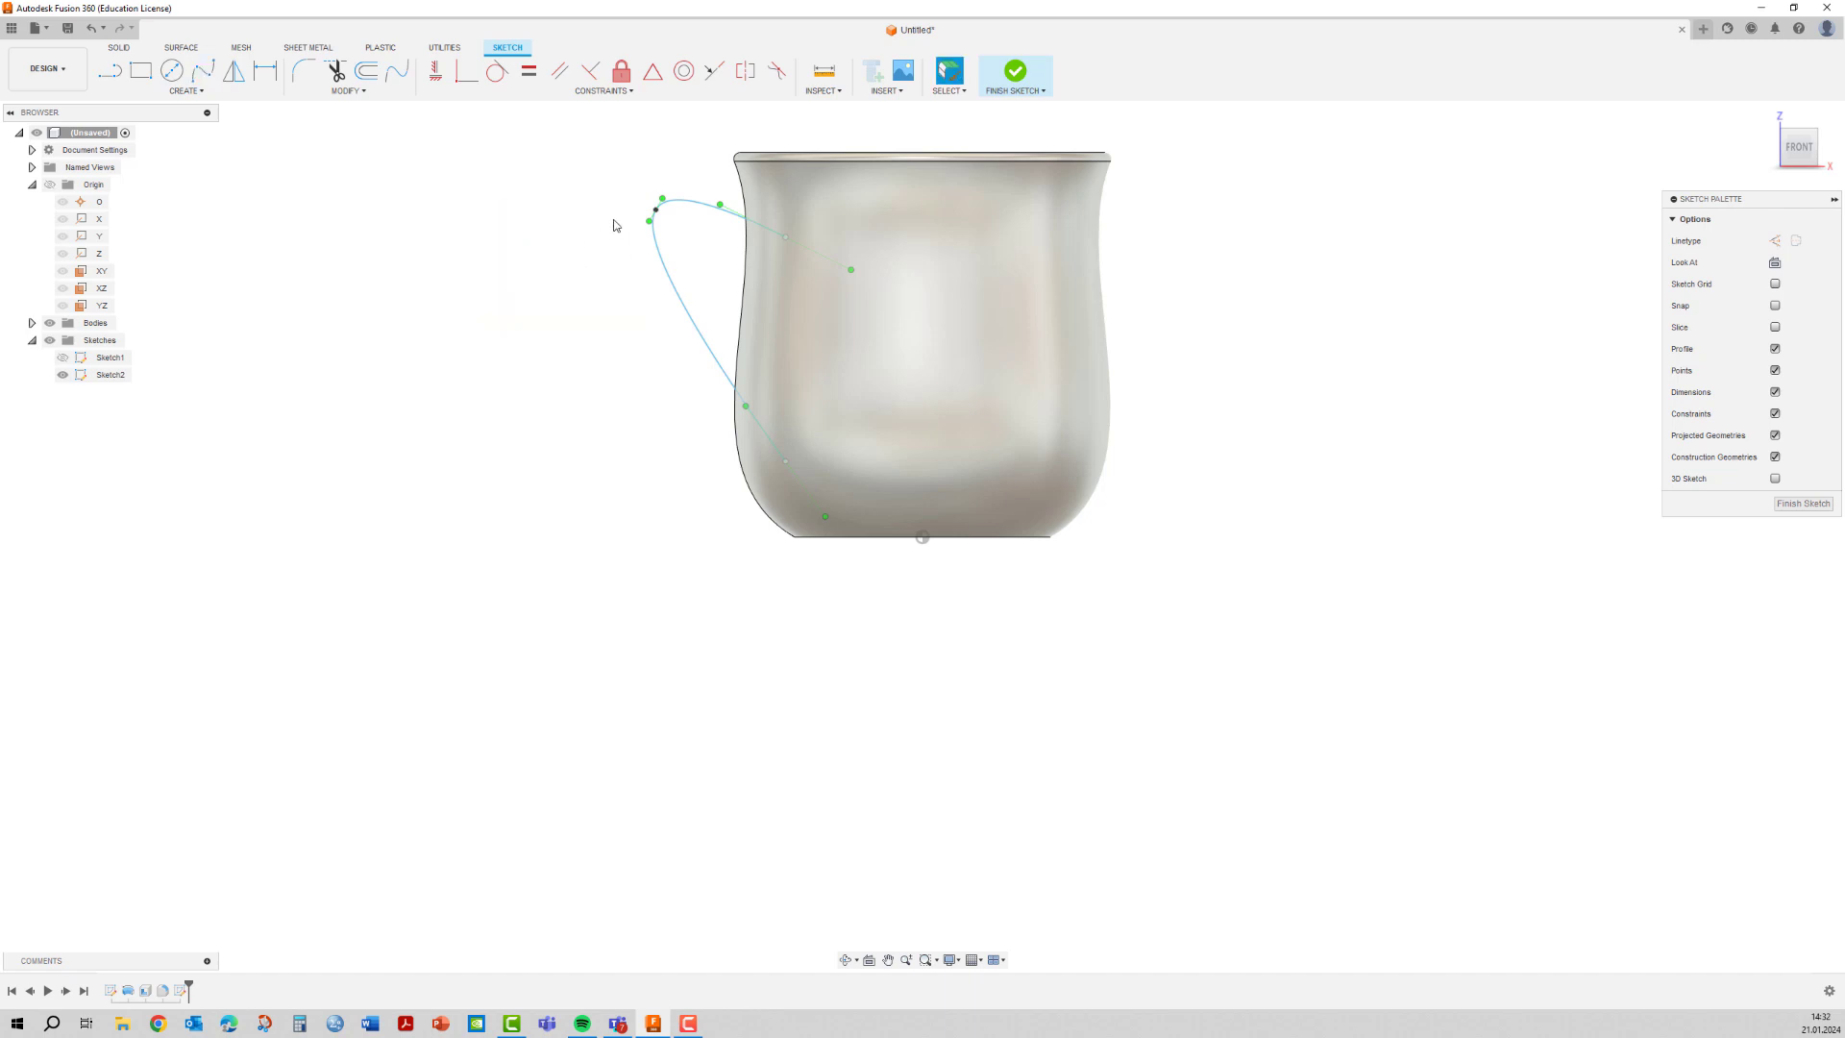
left_click_drag(657, 214, 661, 236)
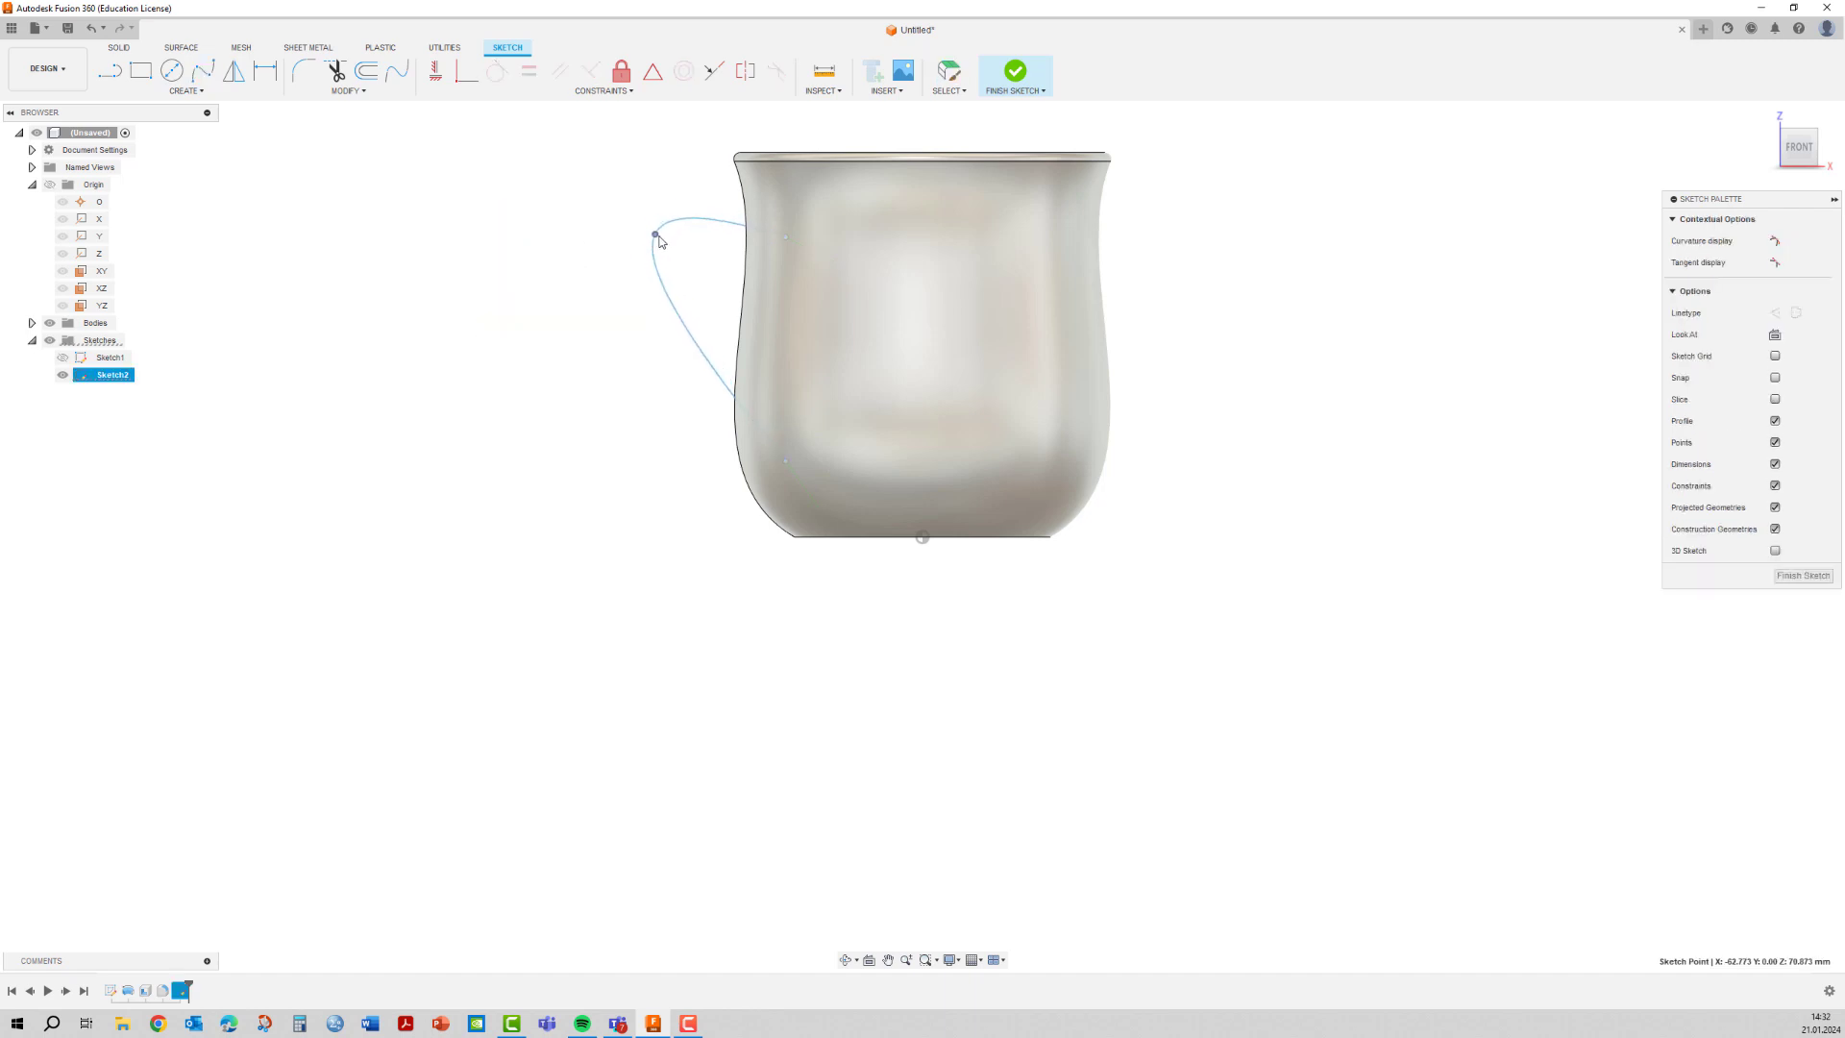
Reshape the handle spline's upper curve and lower end by dragging its fit points and tangents.
left_click(781, 238)
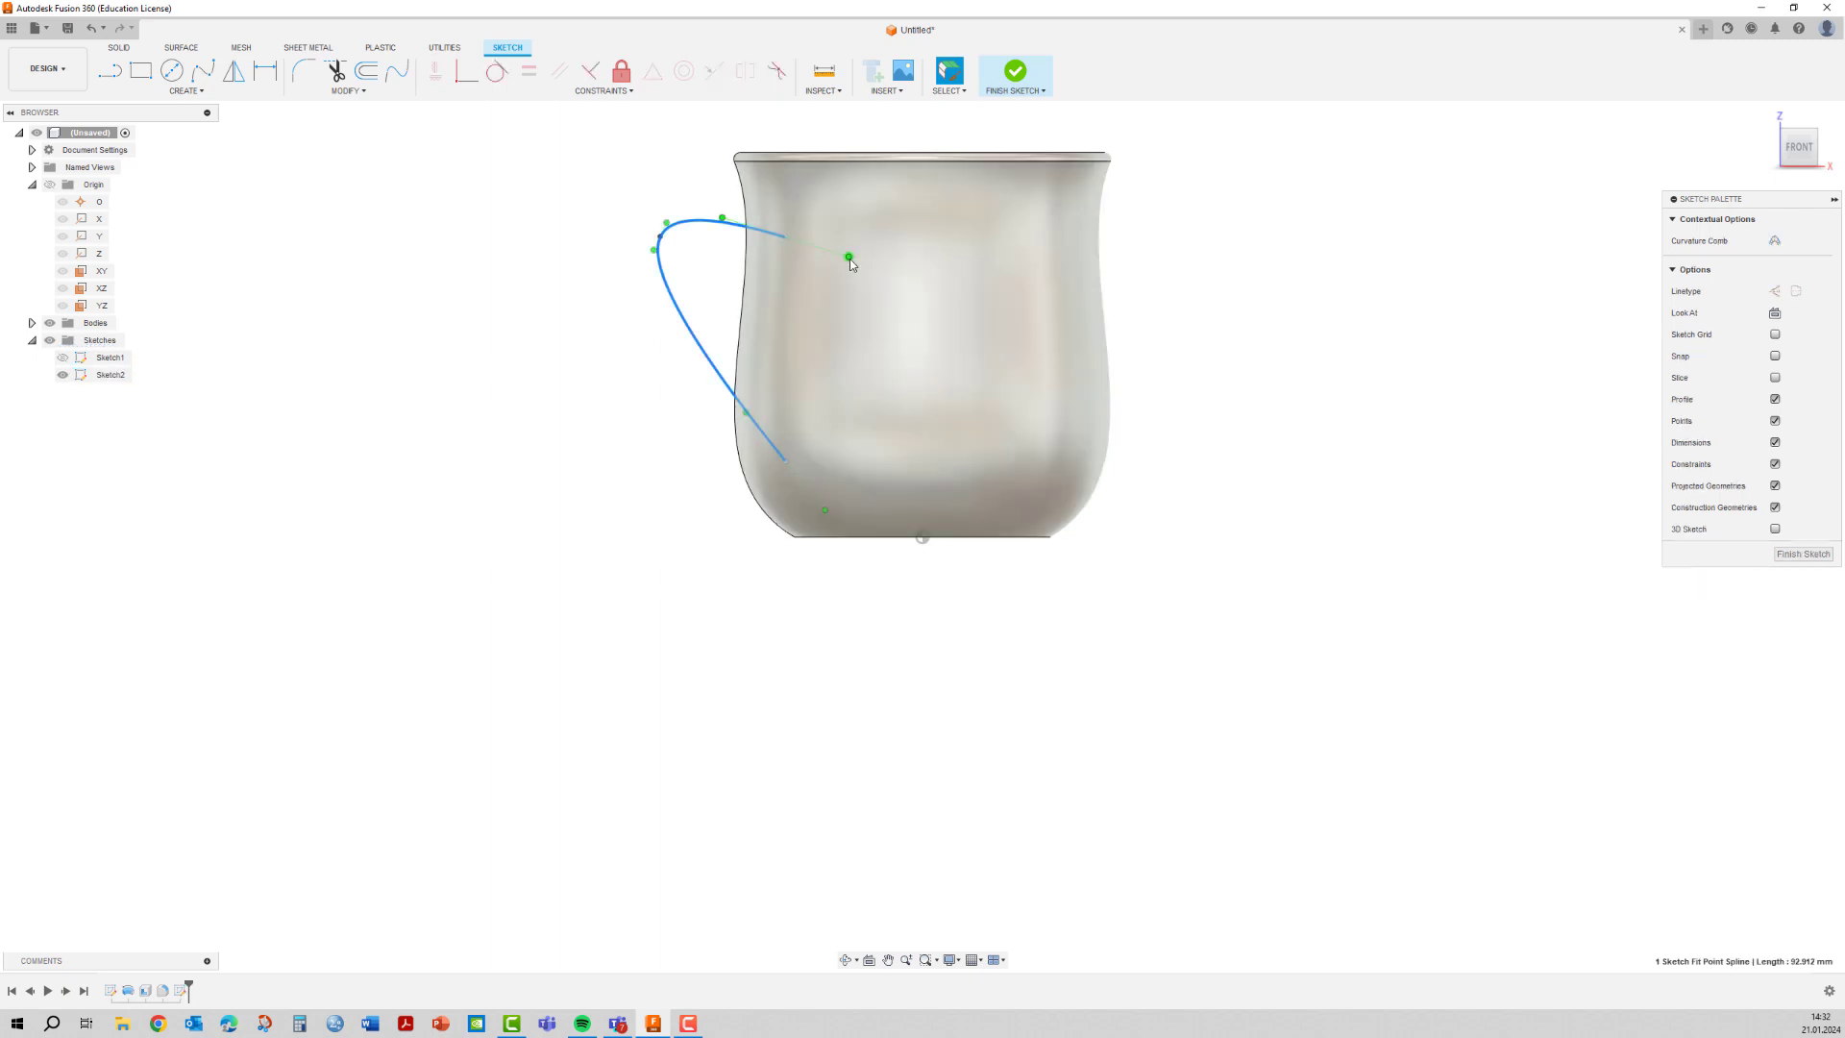
left_click_drag(846, 261, 816, 263)
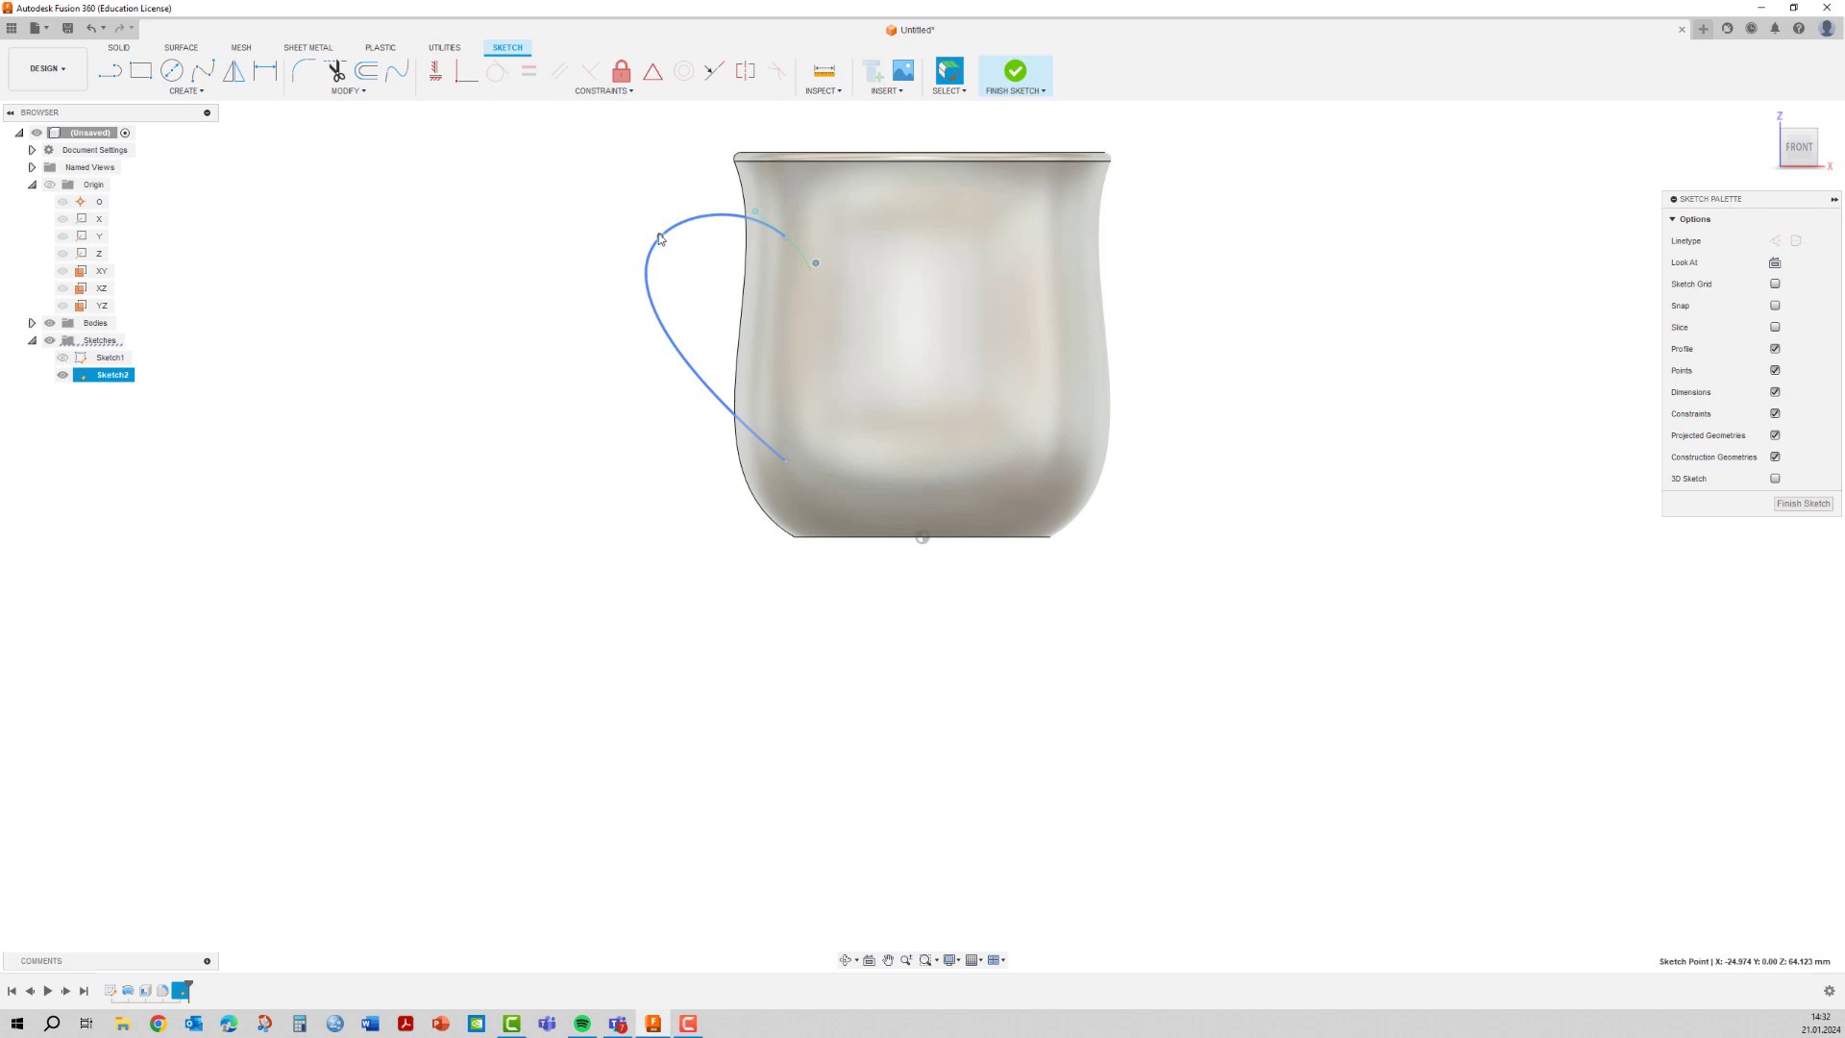
left_click_drag(660, 236, 633, 267)
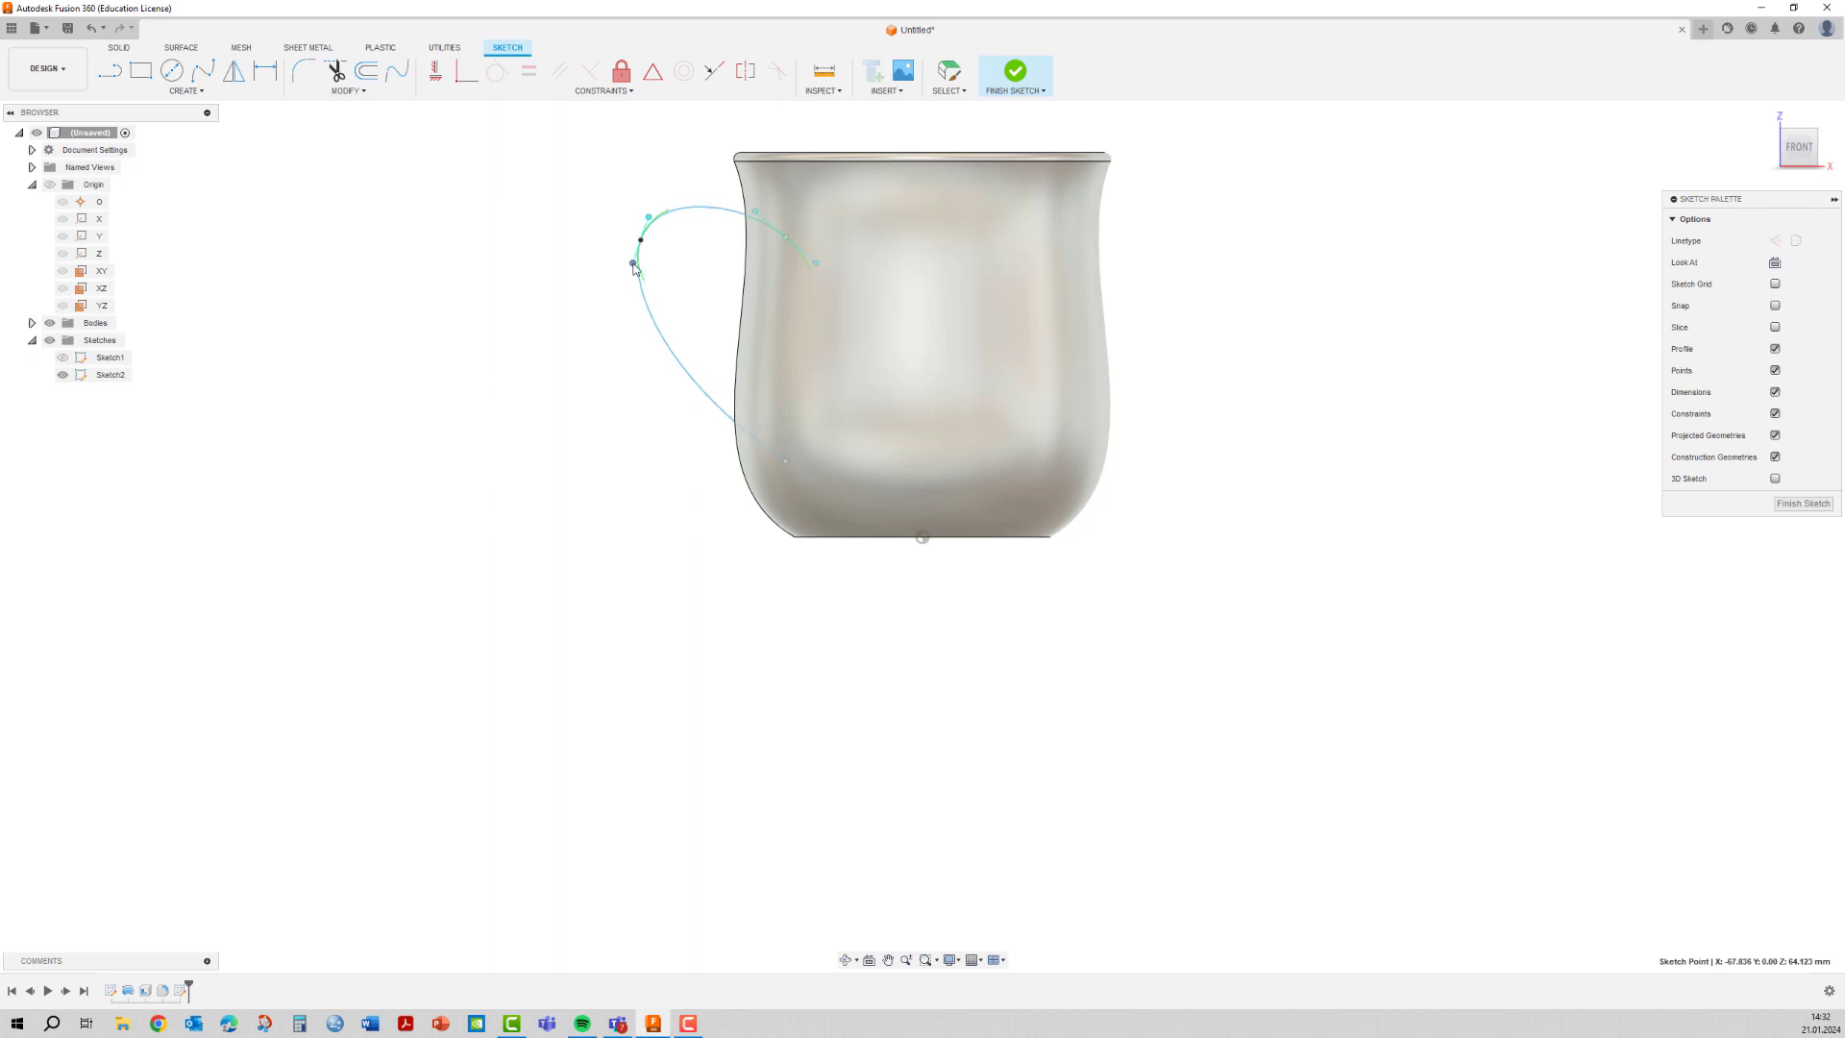
left_click(788, 463)
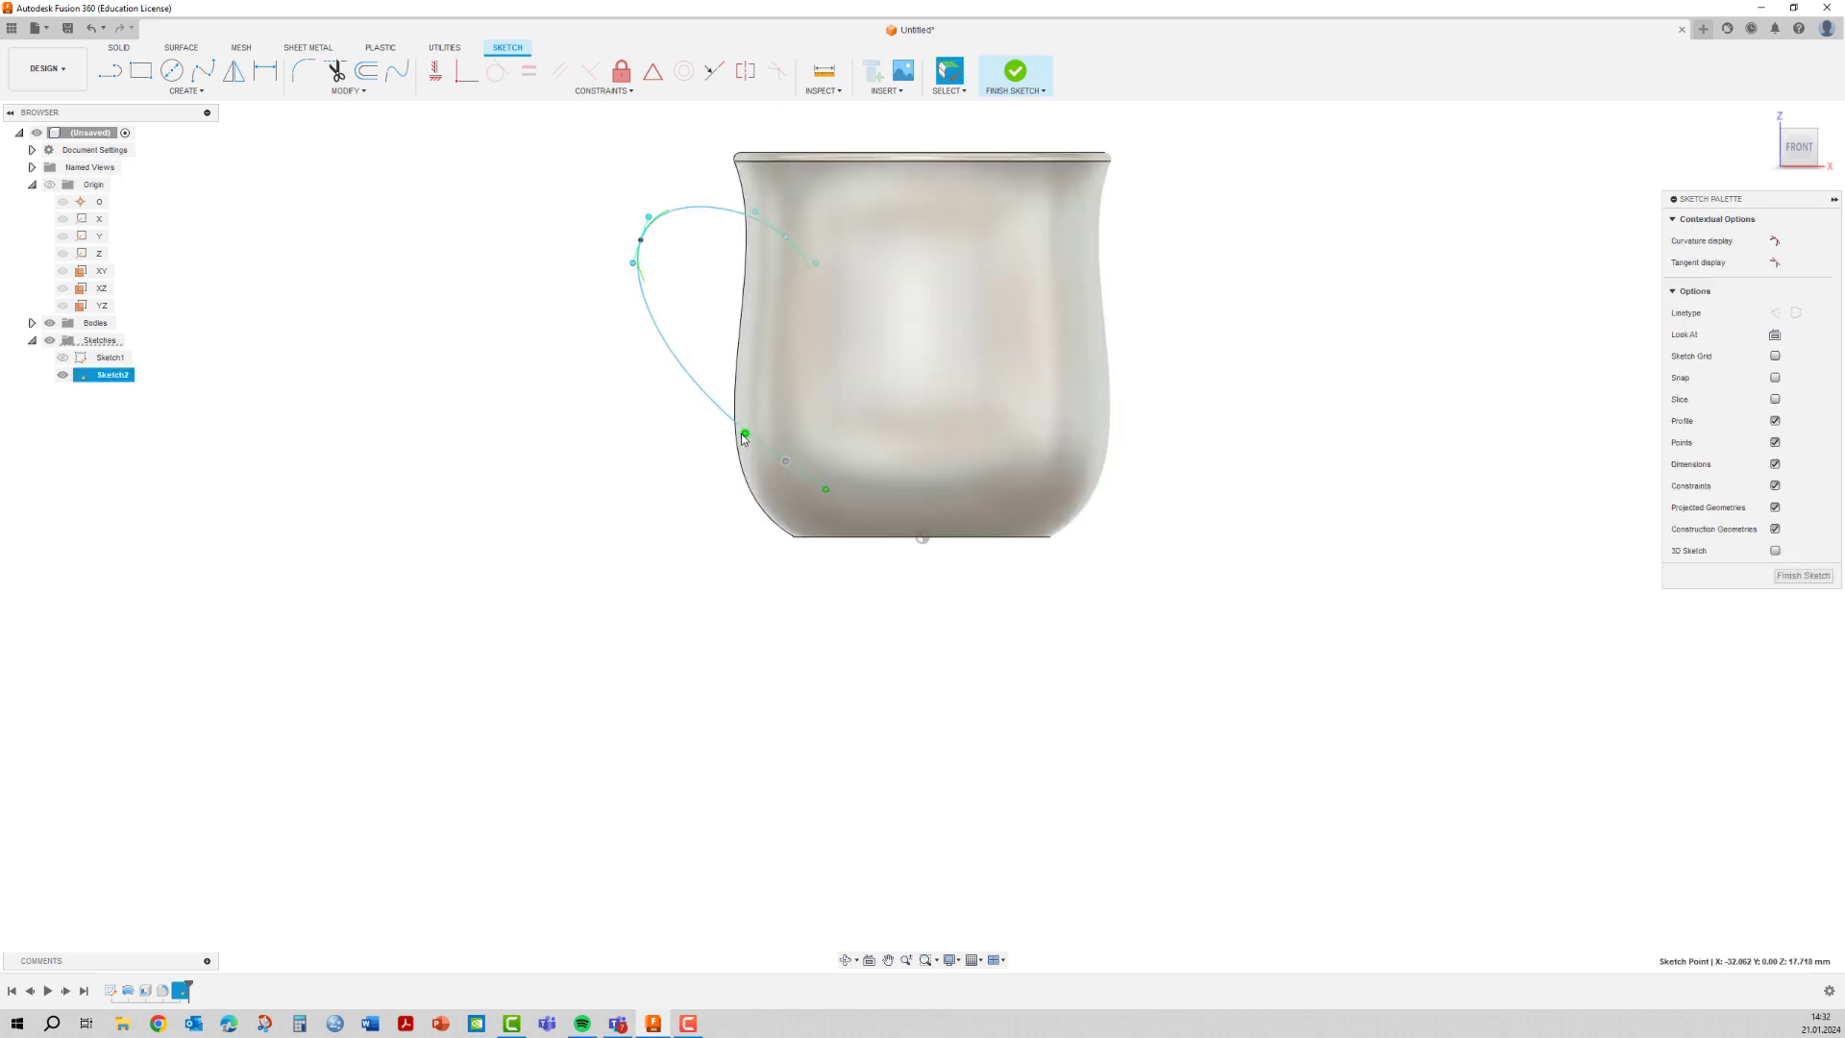
left_click_drag(743, 435, 744, 444)
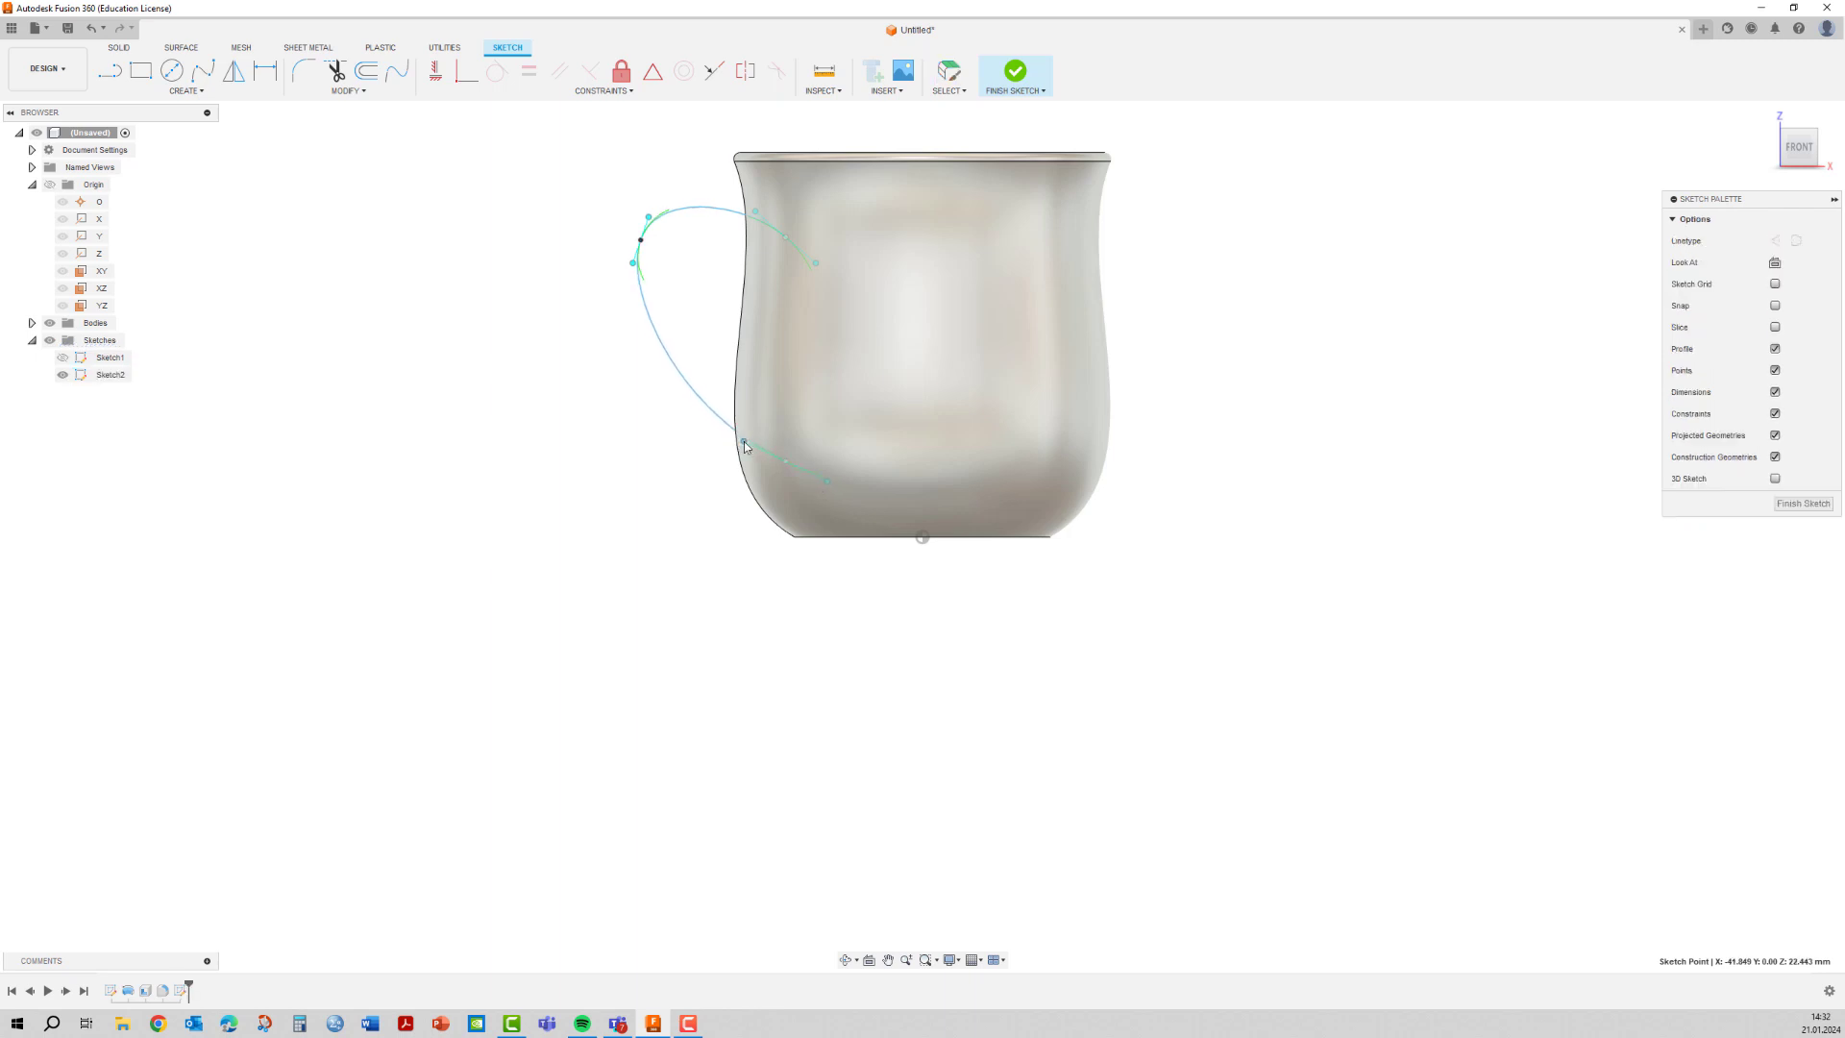
left_click_drag(782, 467, 740, 447)
left_click(737, 455)
Fine-tune the lower curvature, pull the outer top point further left, and finish Sketch2.
left_click_drag(818, 507, 801, 514)
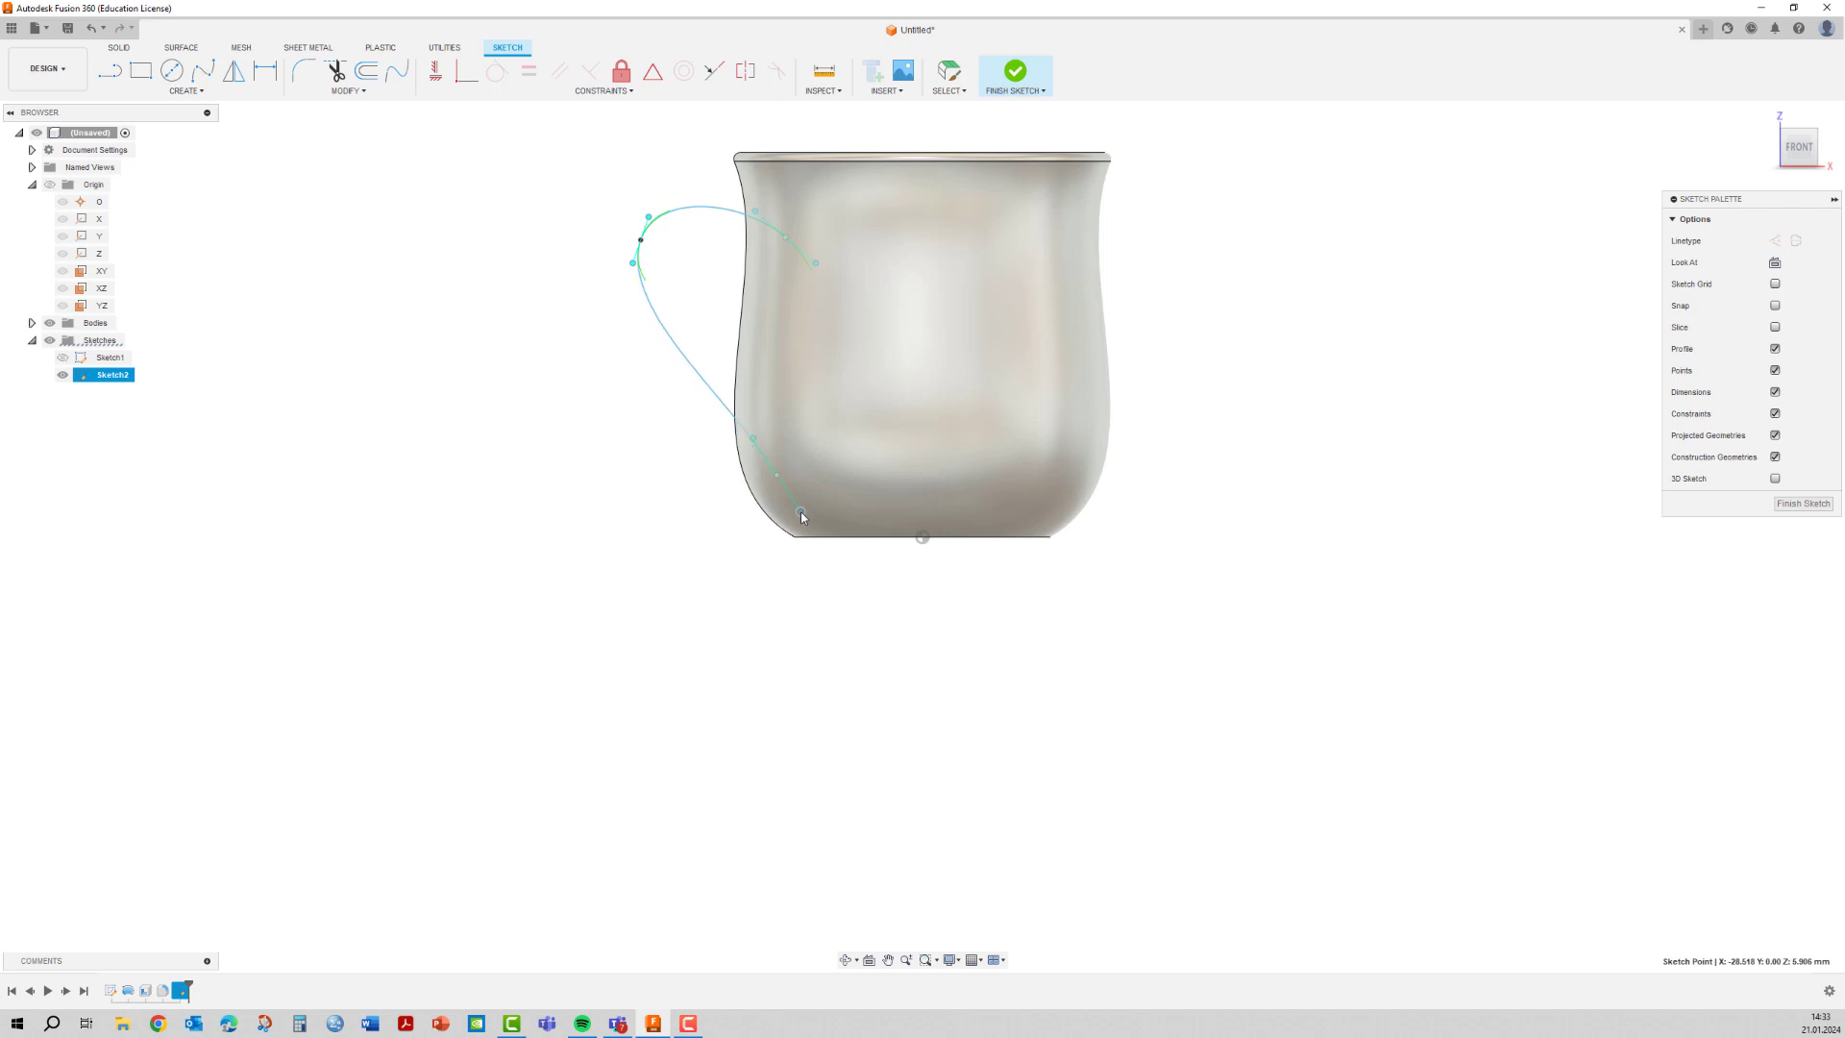
left_click(774, 477)
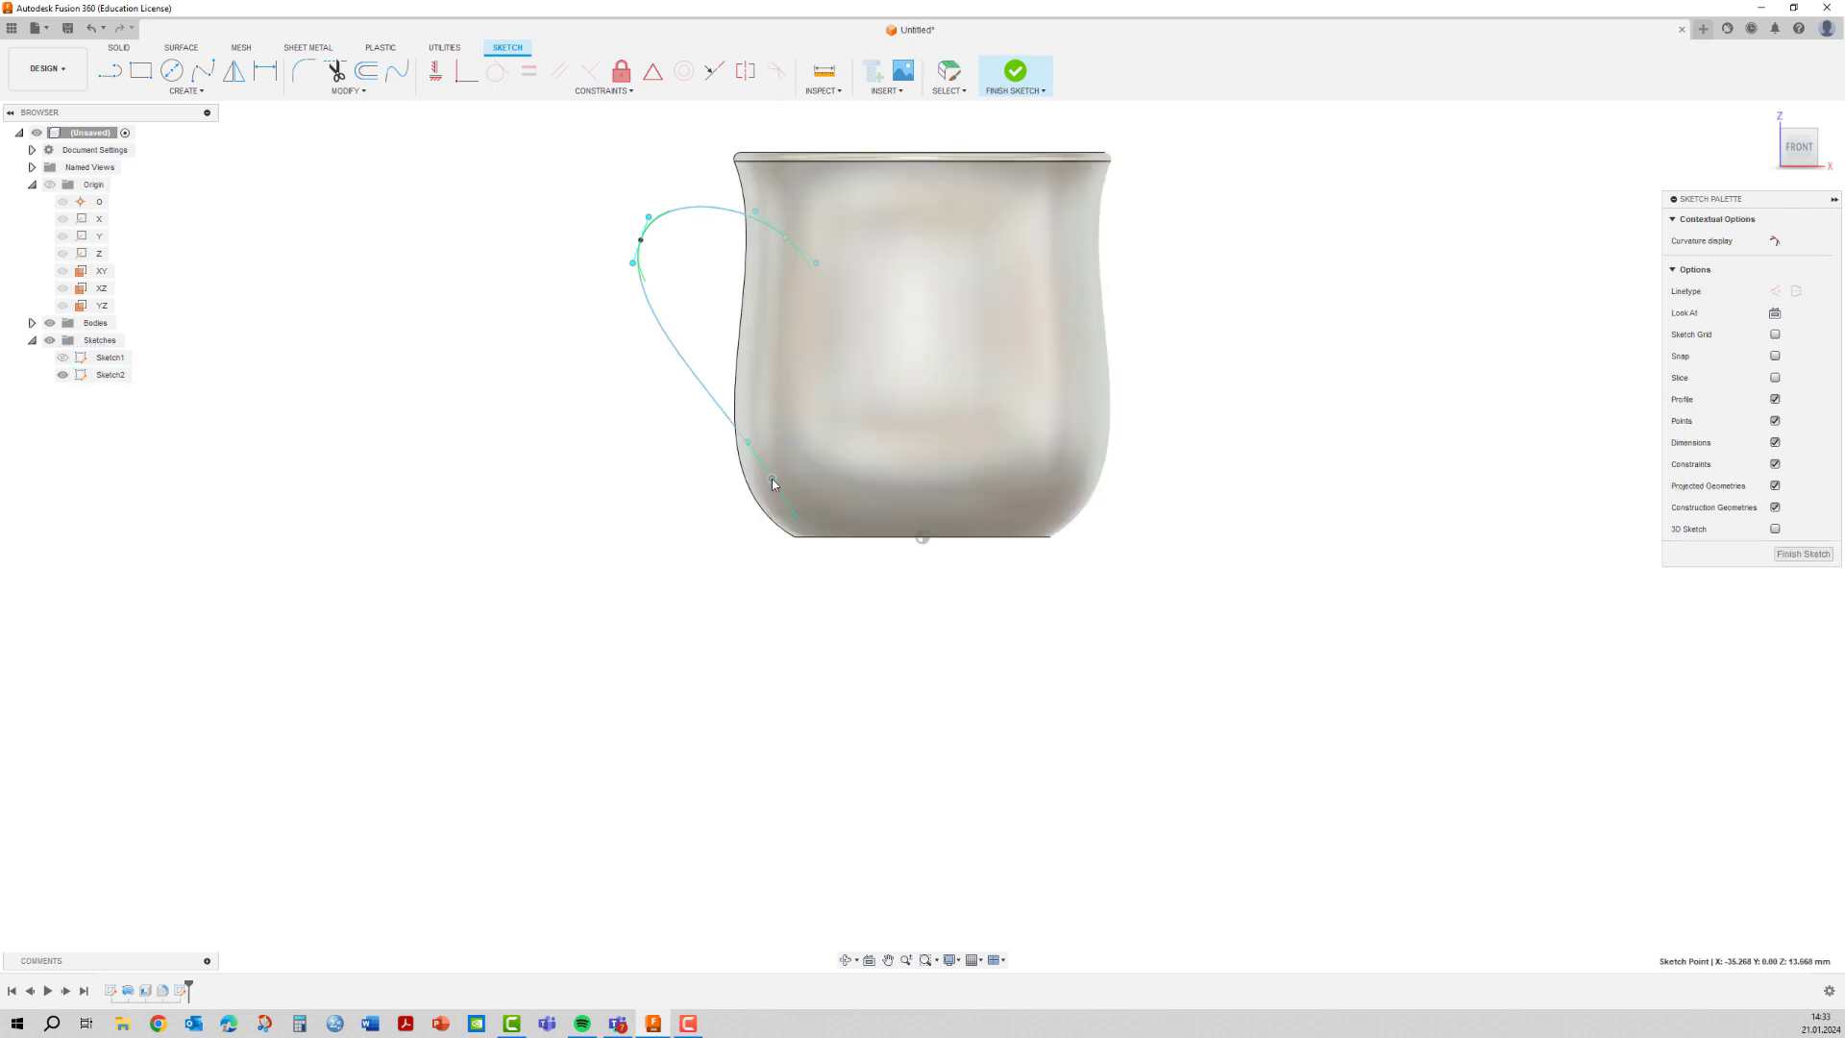
left_click_drag(798, 515, 804, 512)
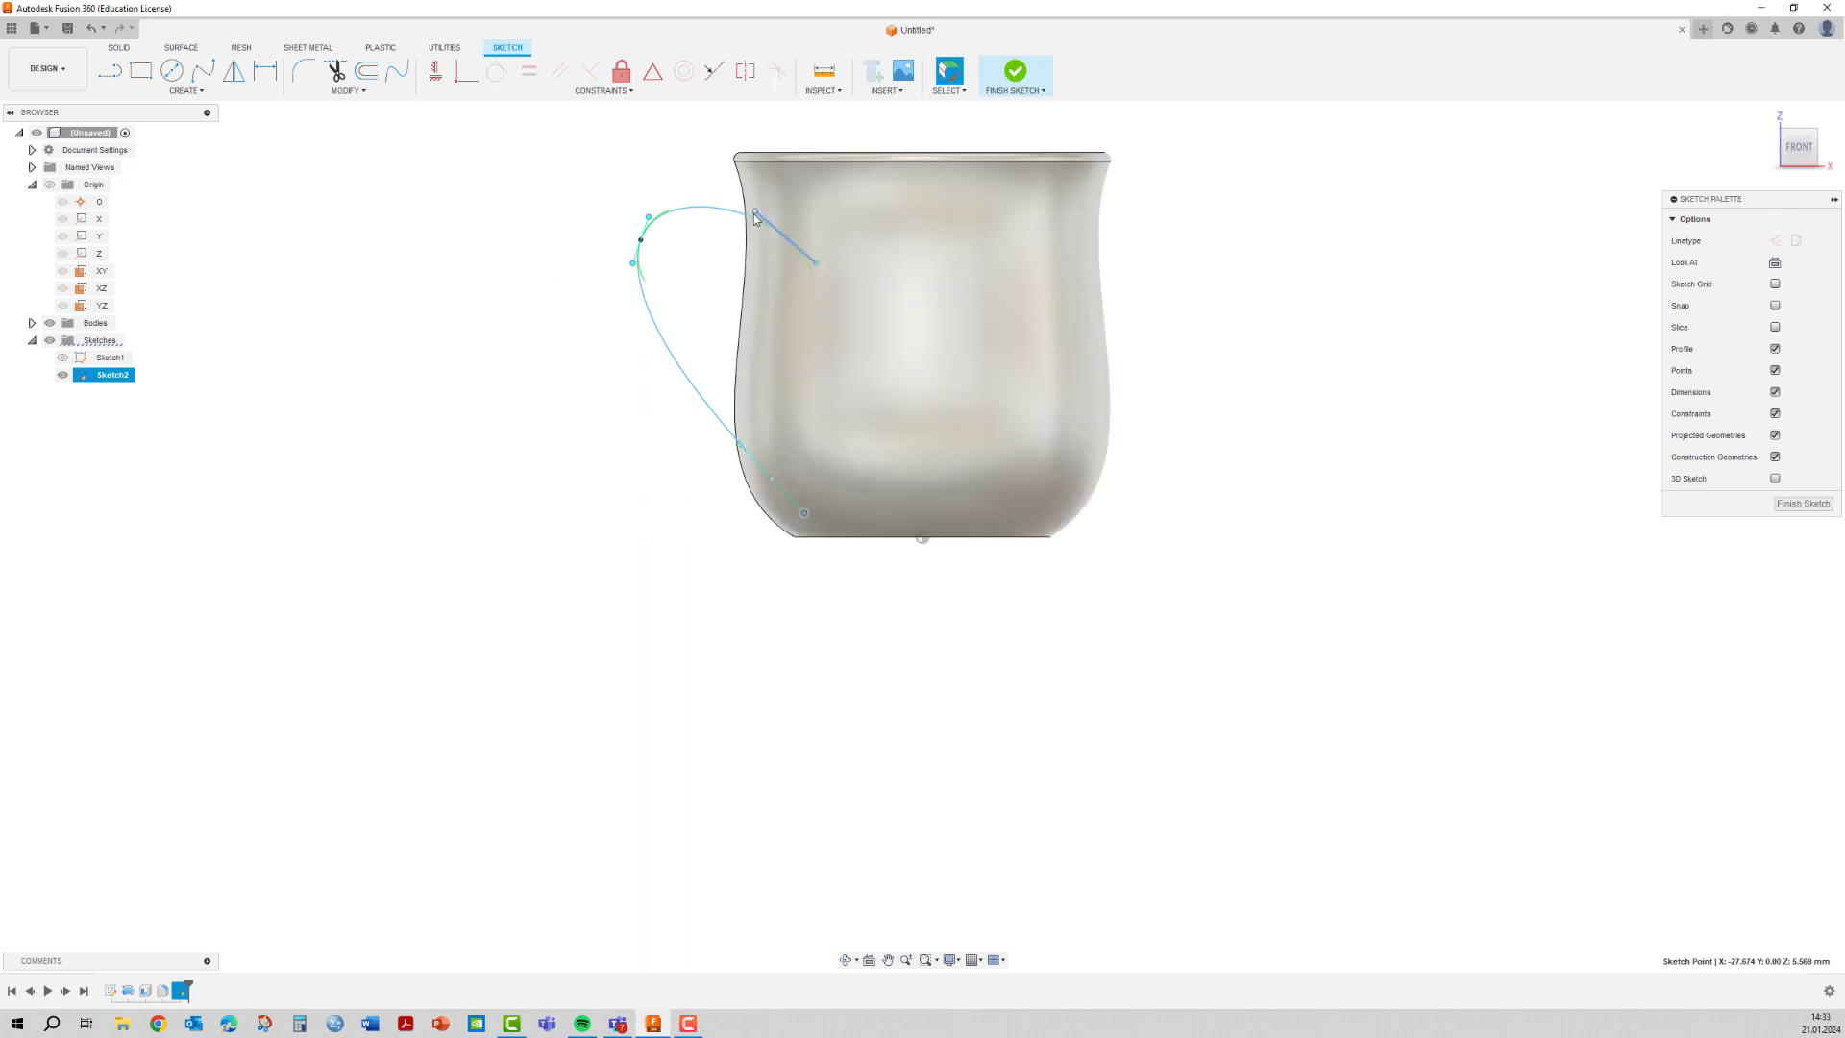
left_click_drag(757, 216, 743, 196)
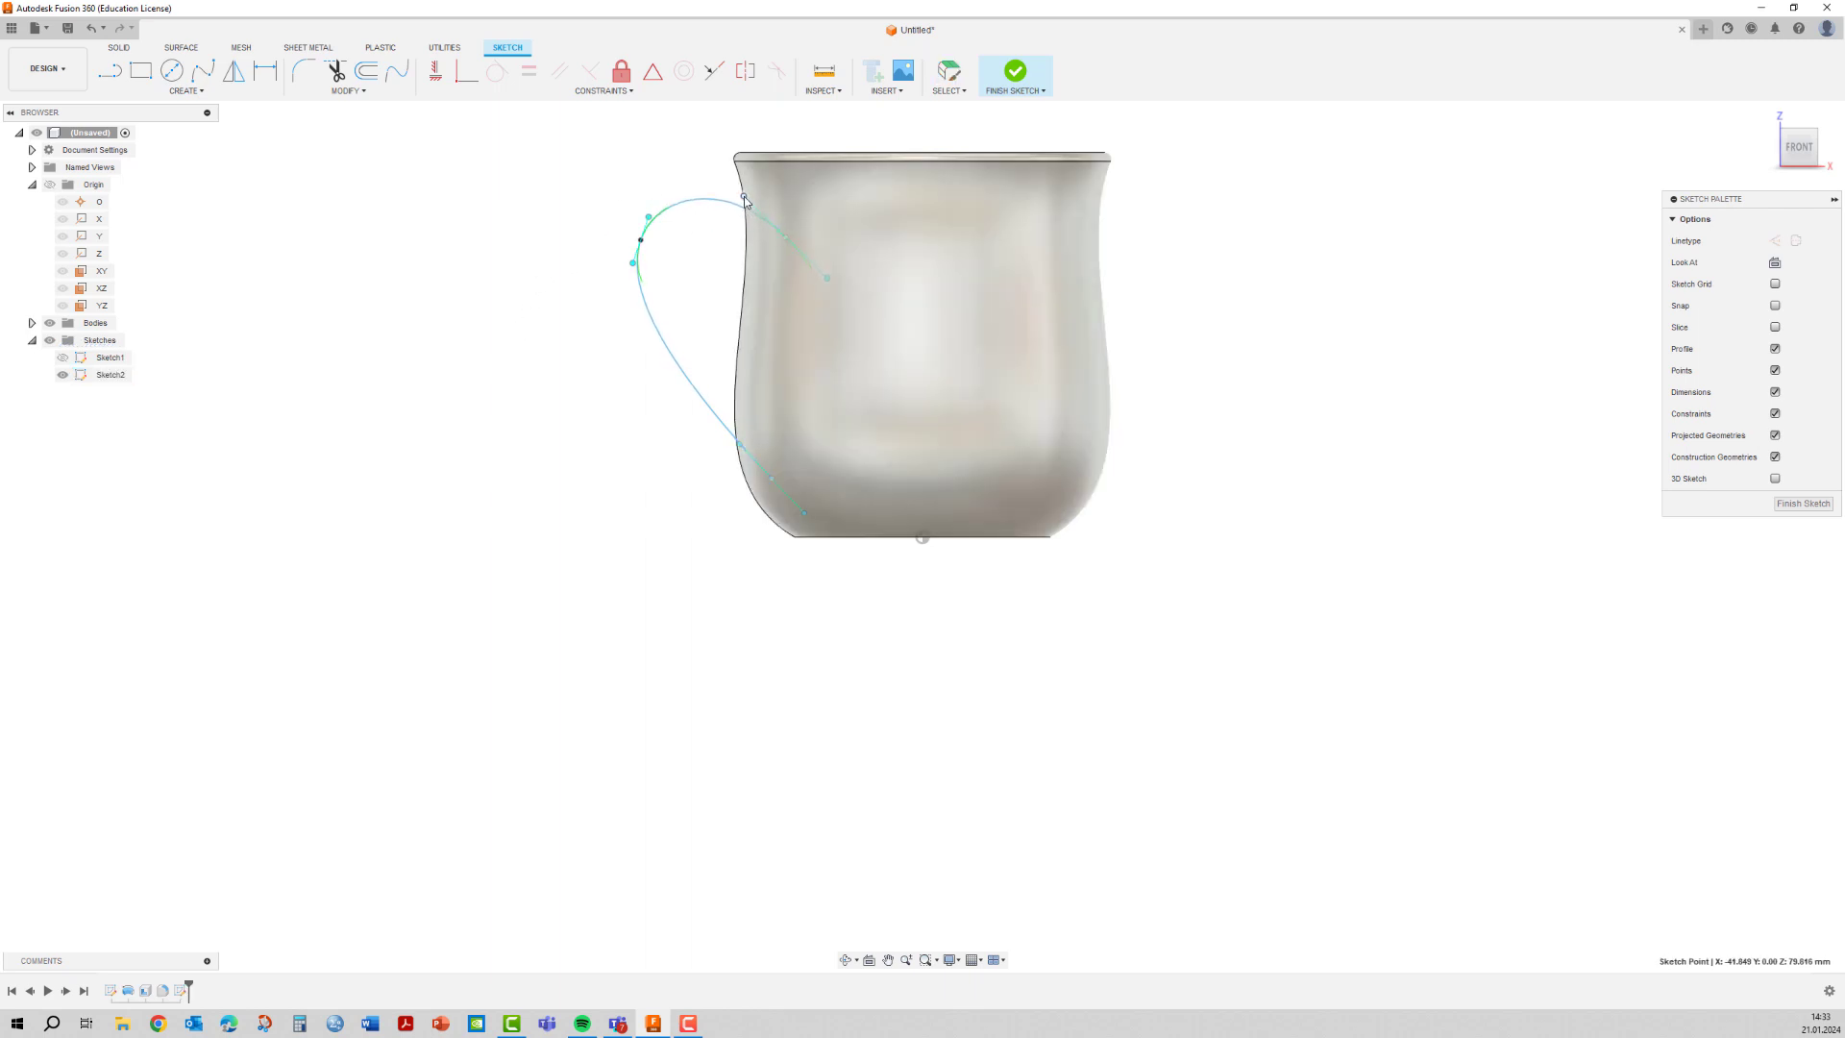
mouse_move(640, 239)
left_mouse_down()
mouse_move(615, 232)
mouse_move(603, 256)
left_mouse_up()
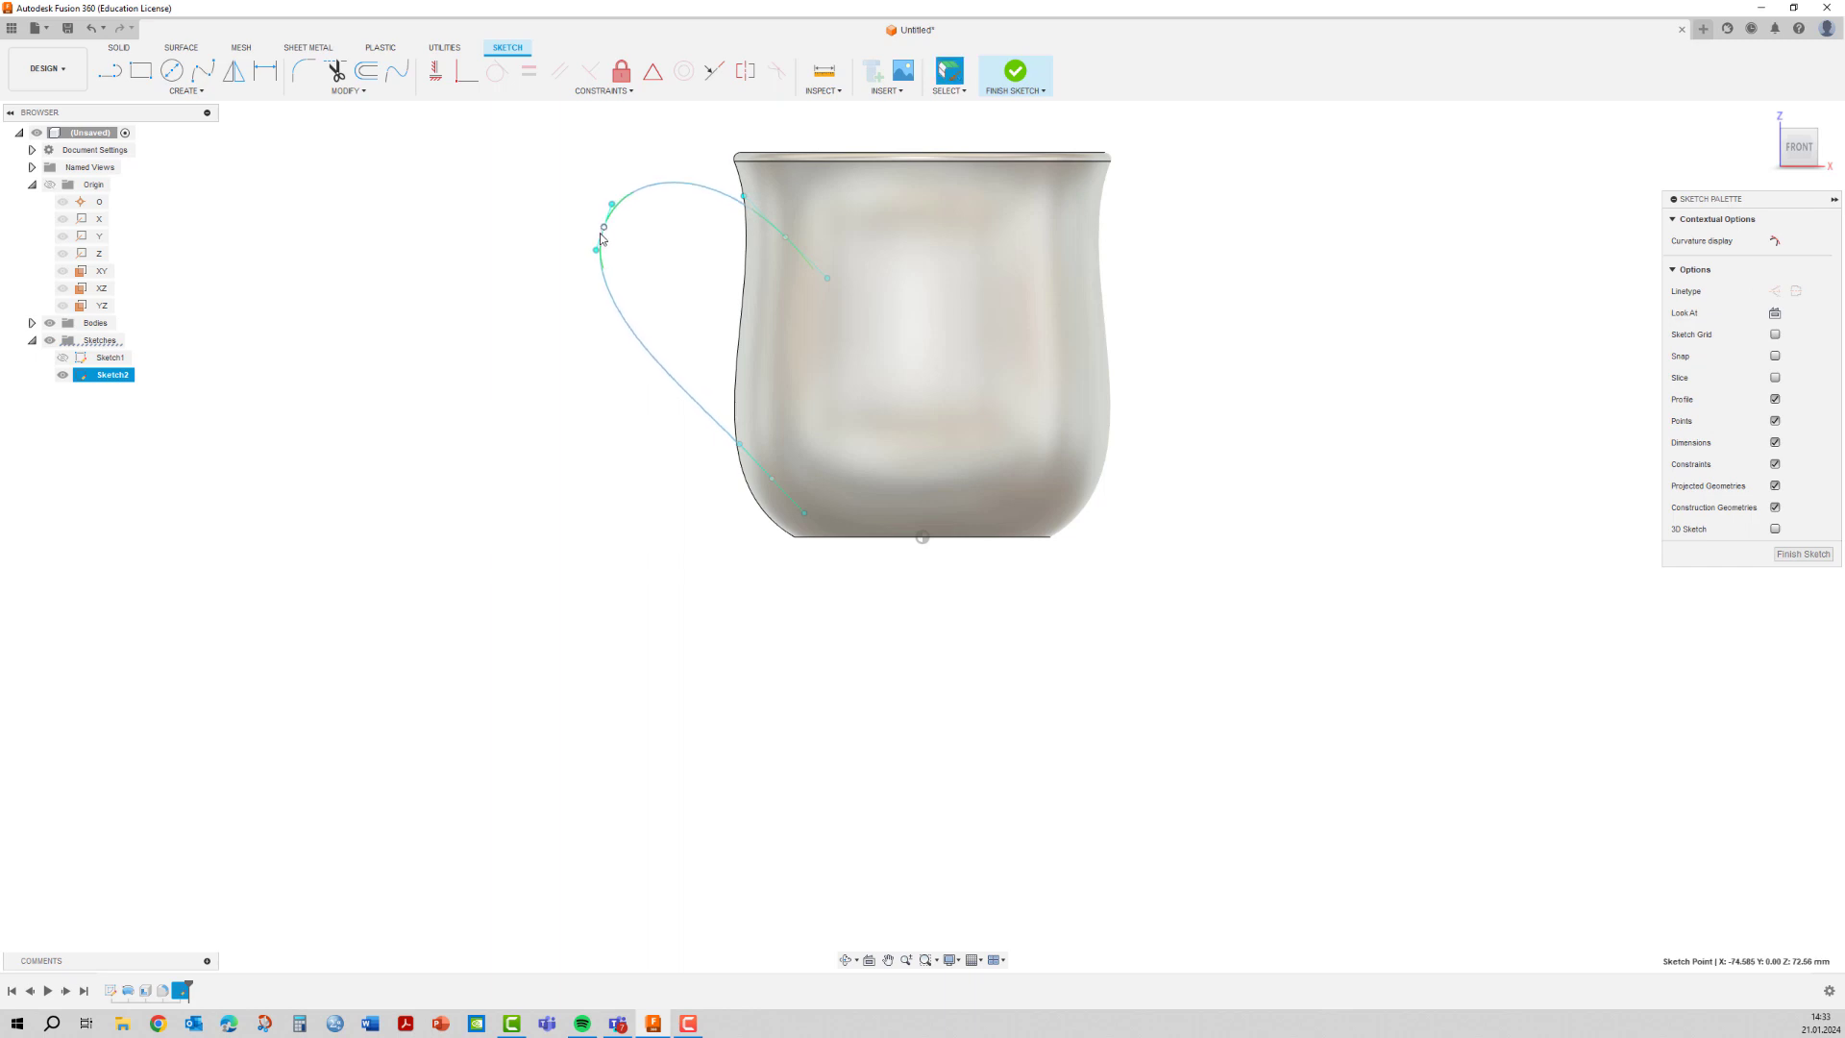
left_click_drag(596, 256, 596, 259)
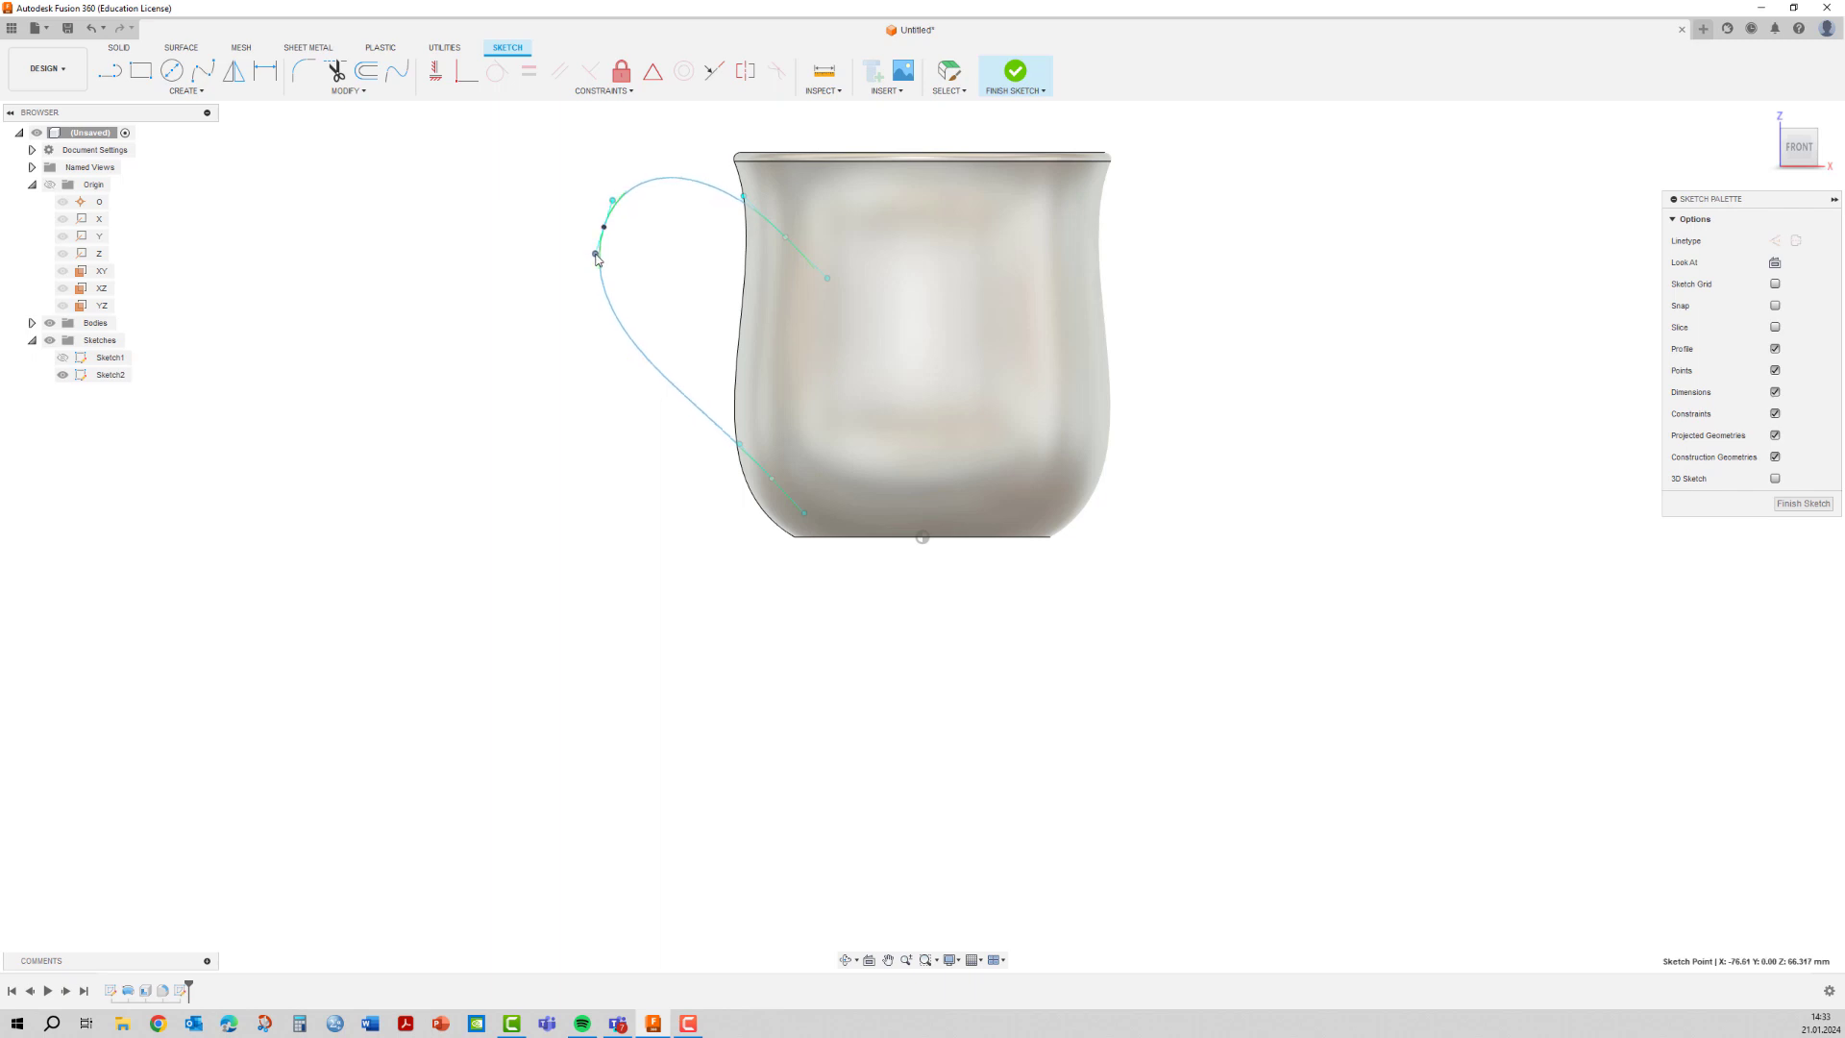
left_click(552, 289)
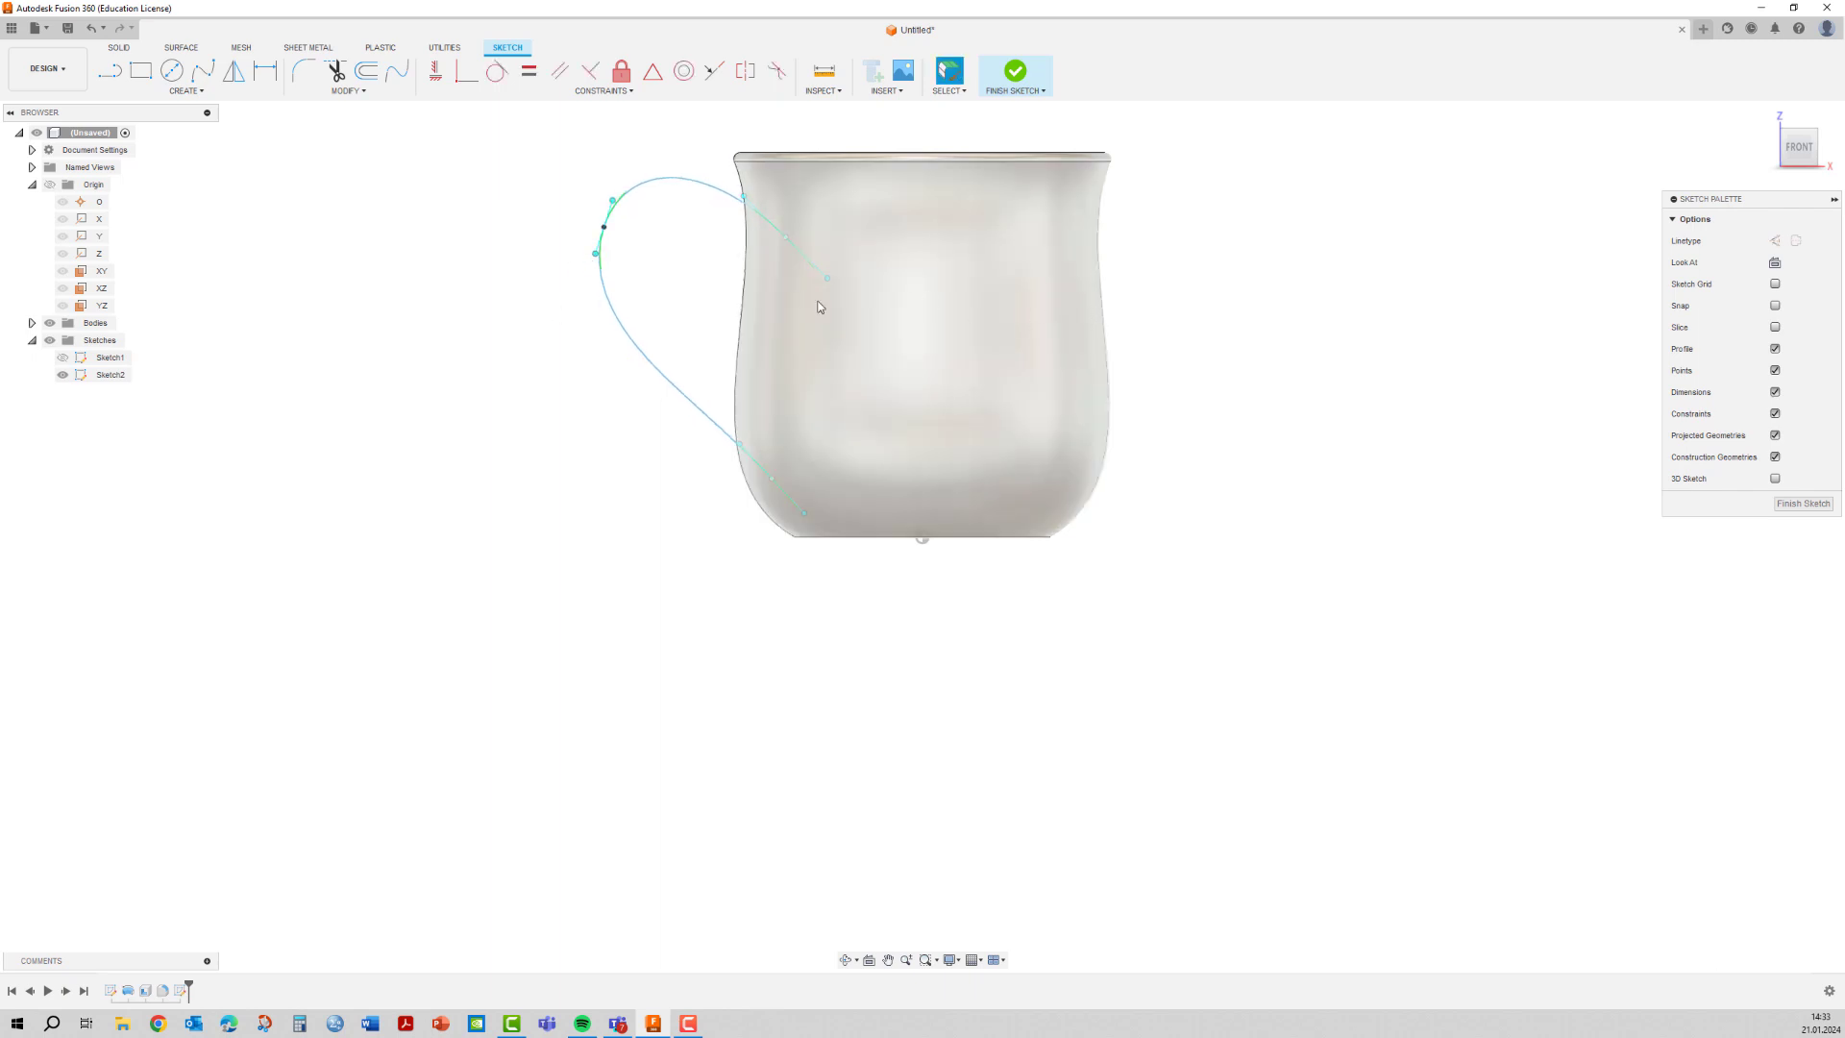
left_click(1024, 77)
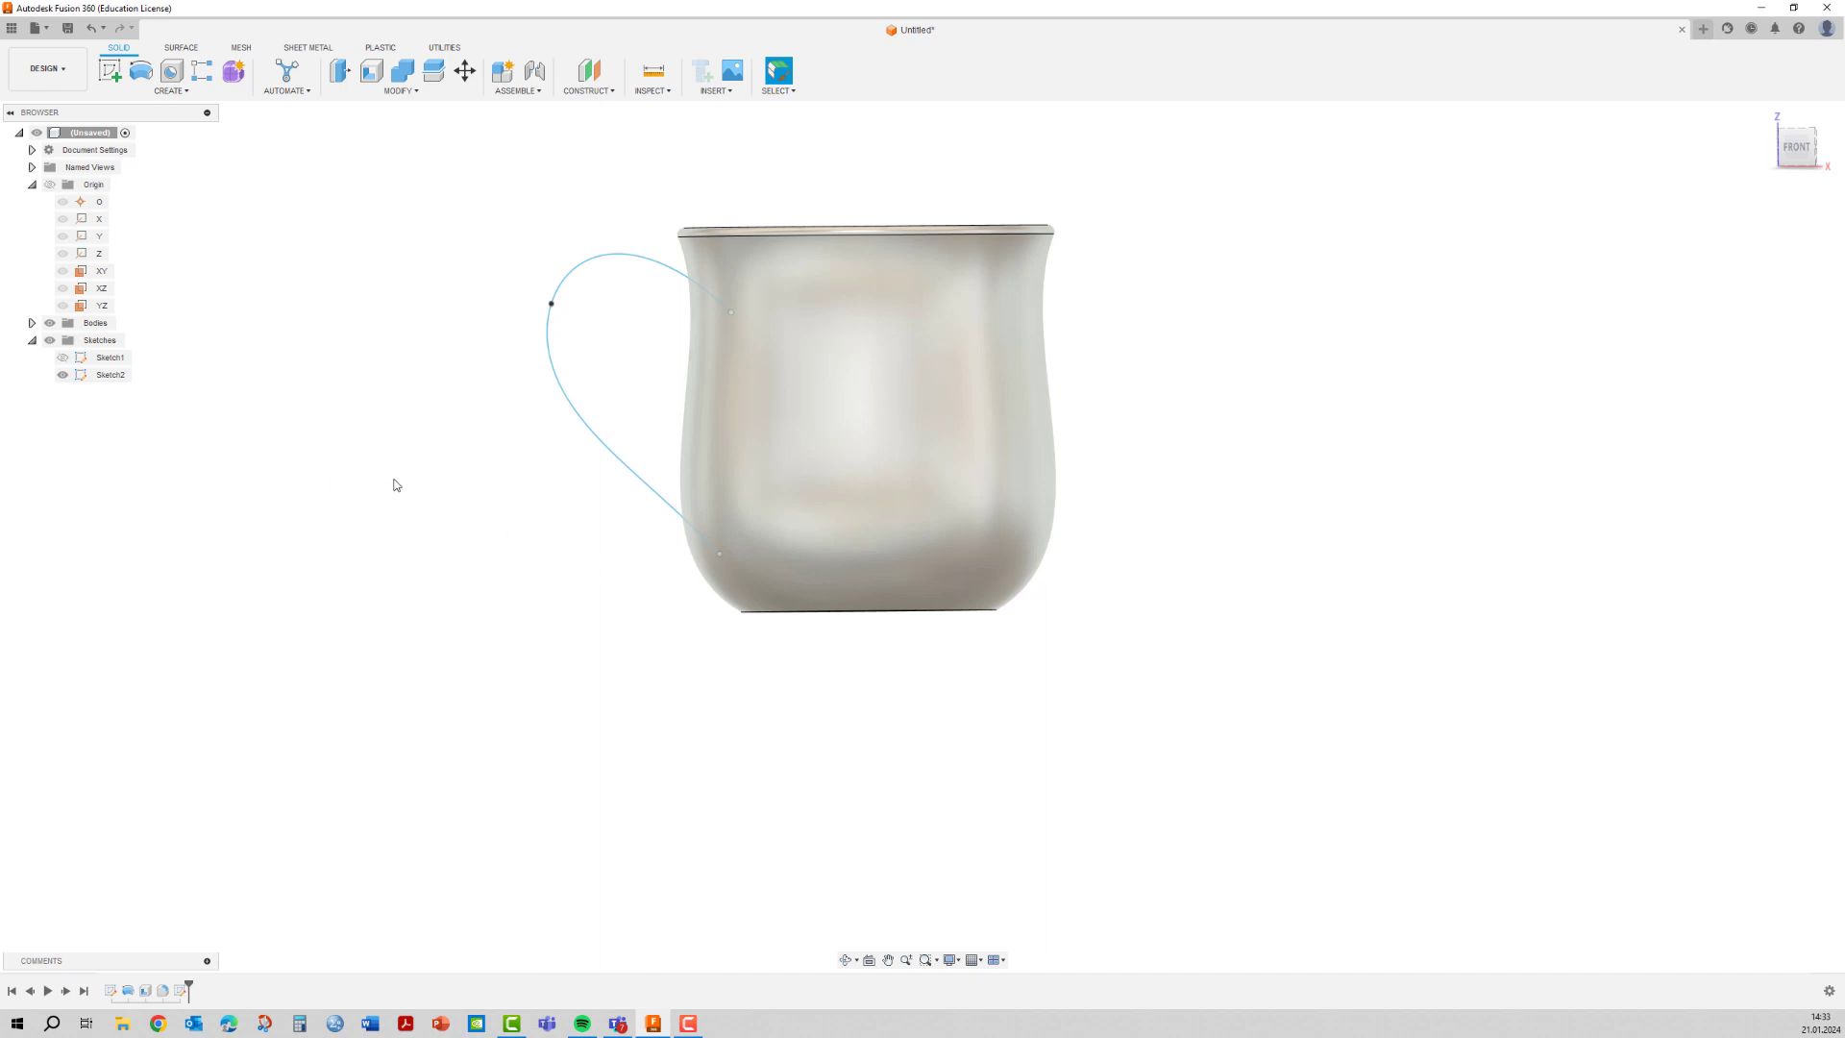
Collapse Origin and hide Body1 under Bodies so only the handle spline shows.
left_click(32, 184)
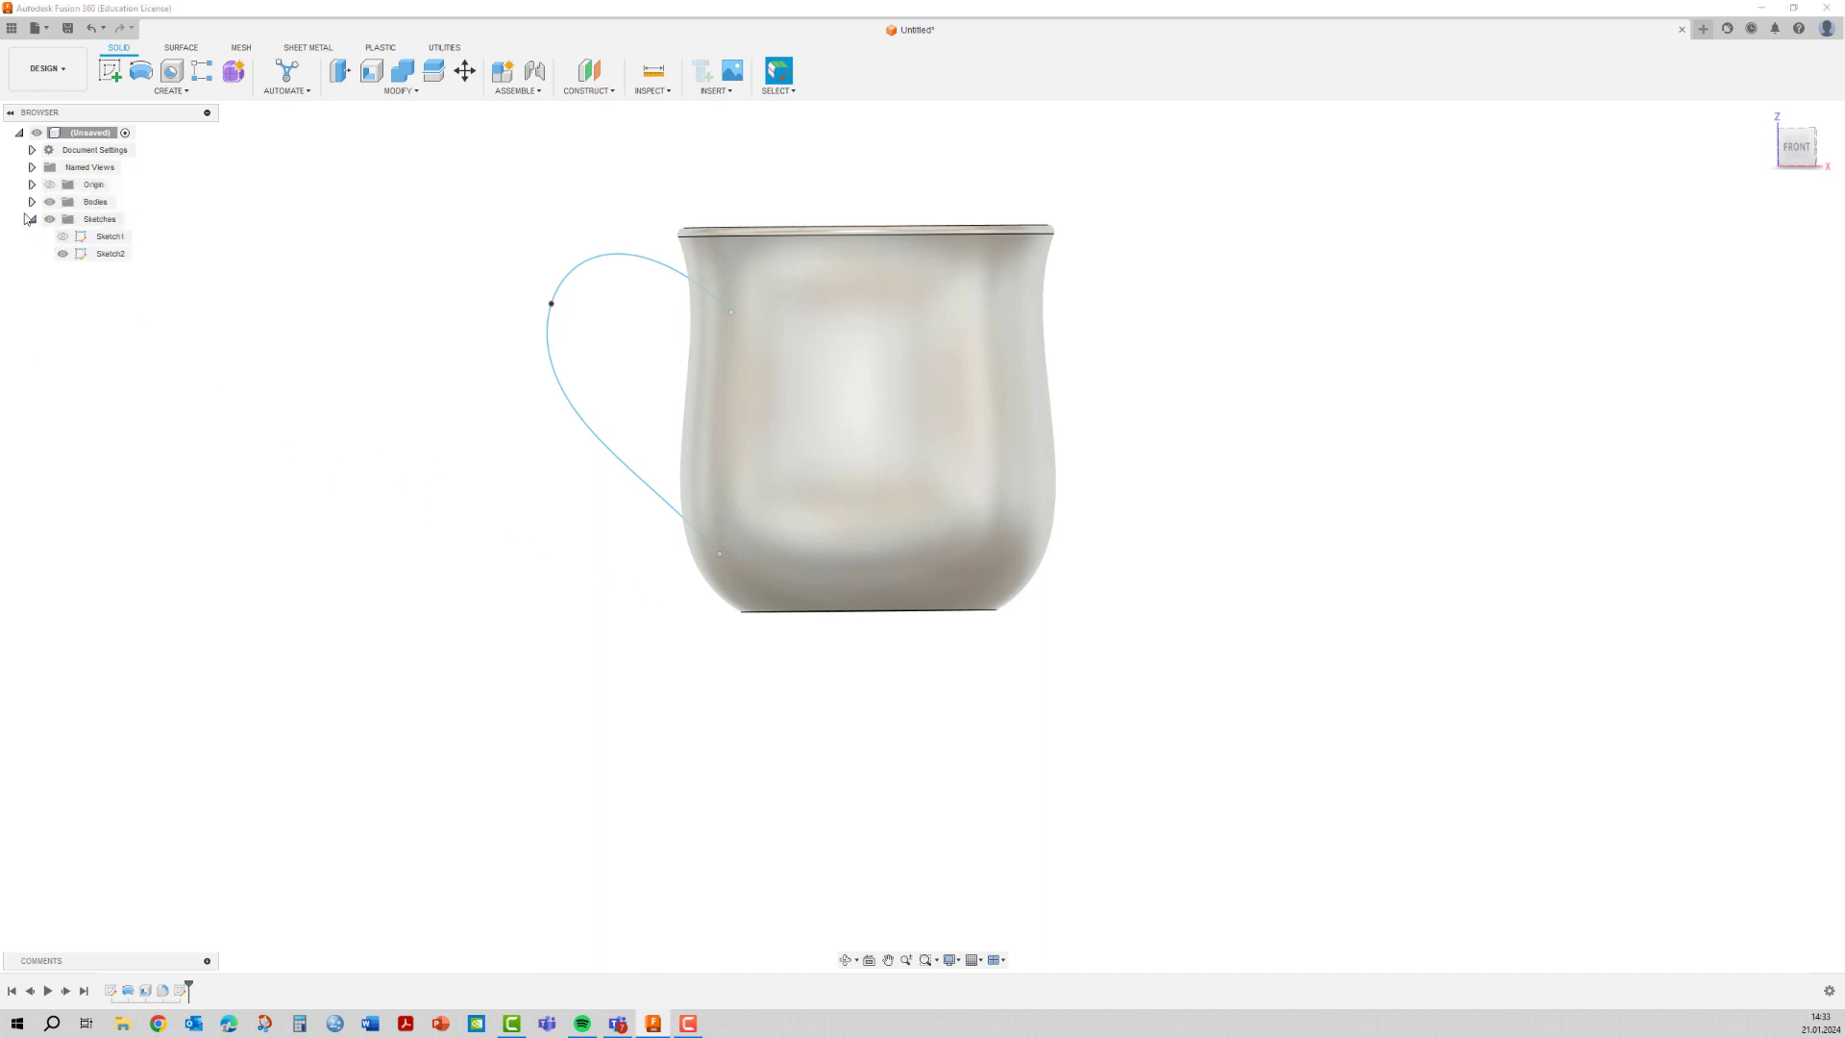
left_click(32, 202)
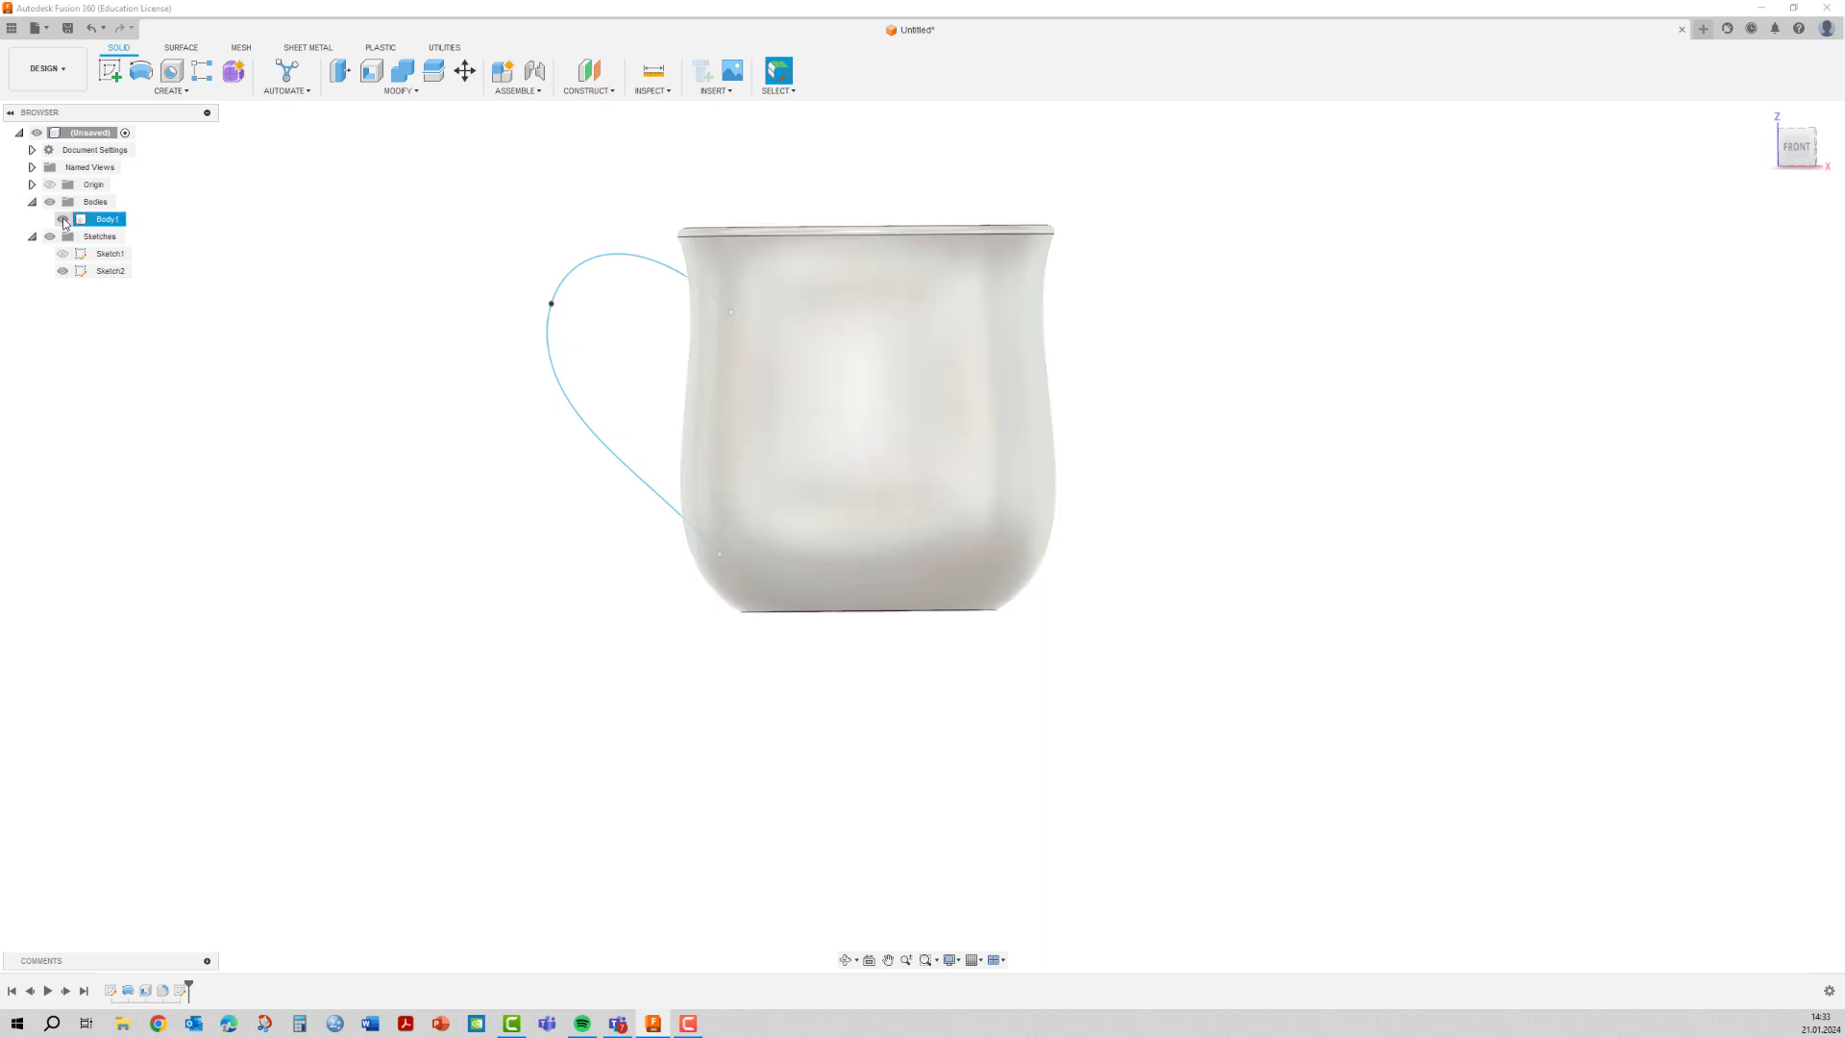
left_click(63, 219)
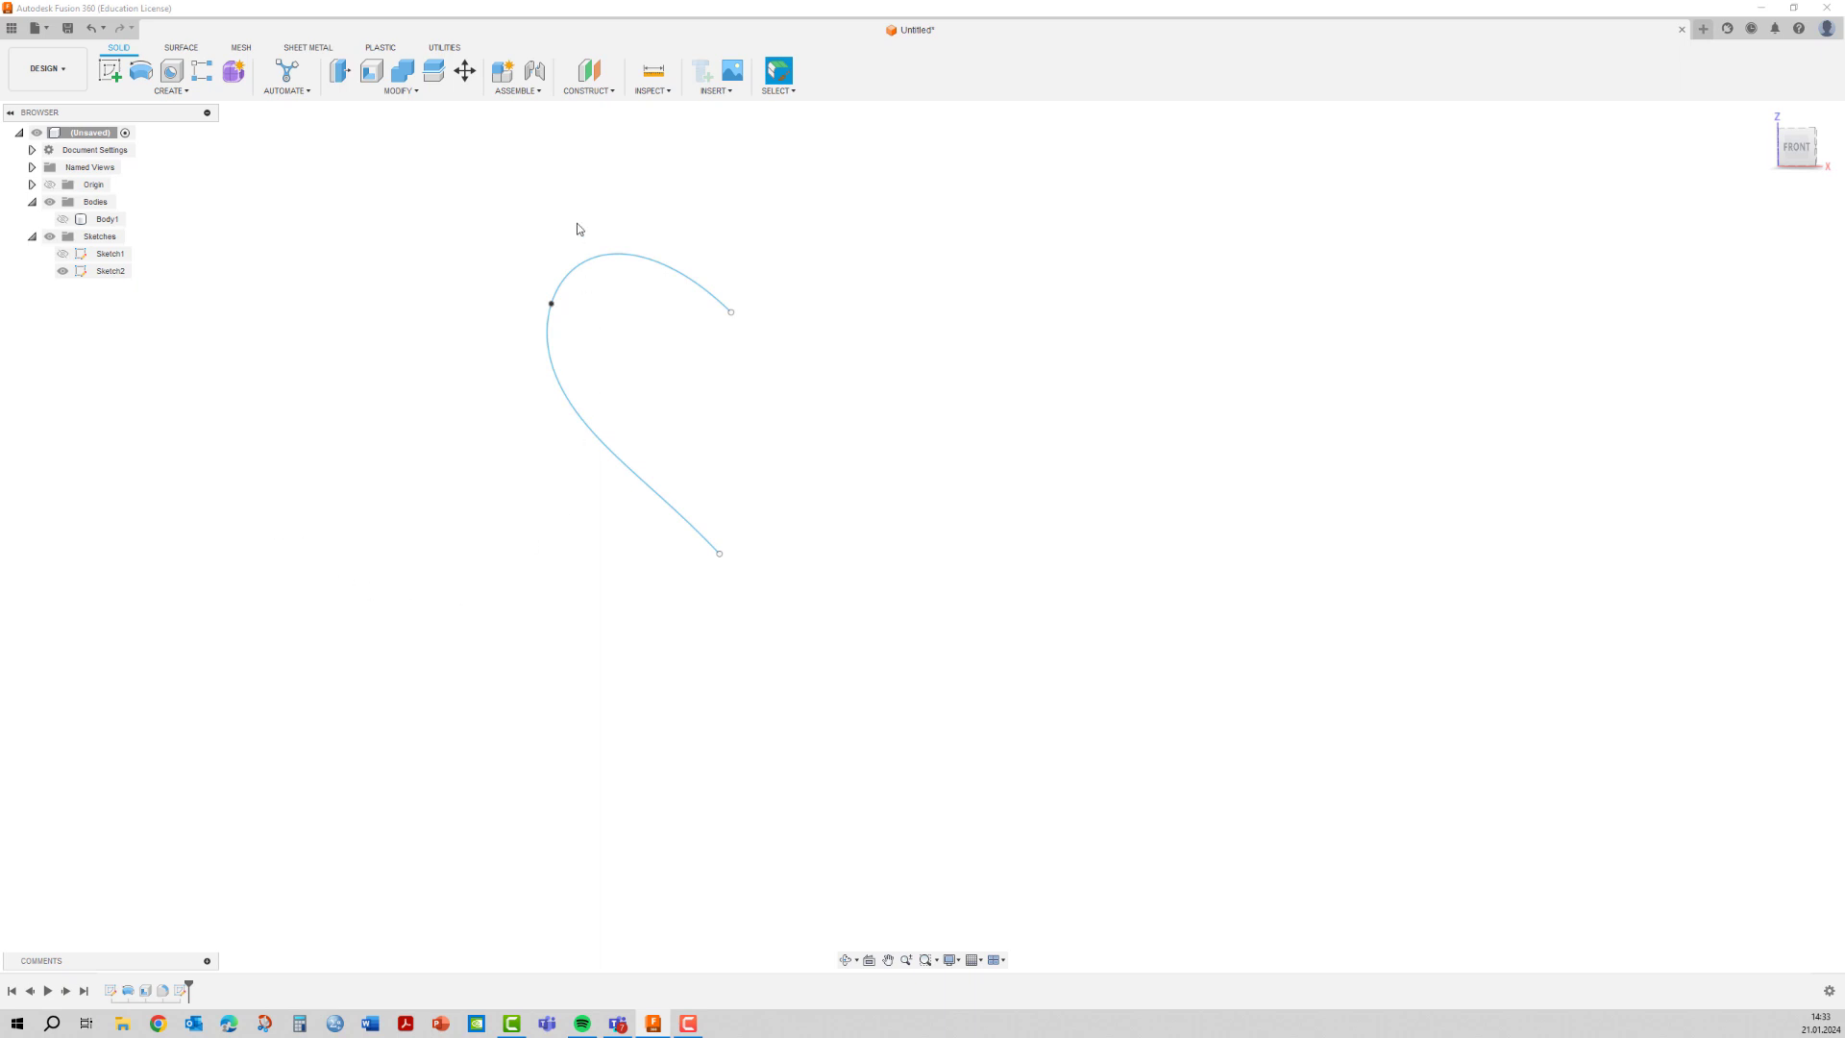
left_click(588, 93)
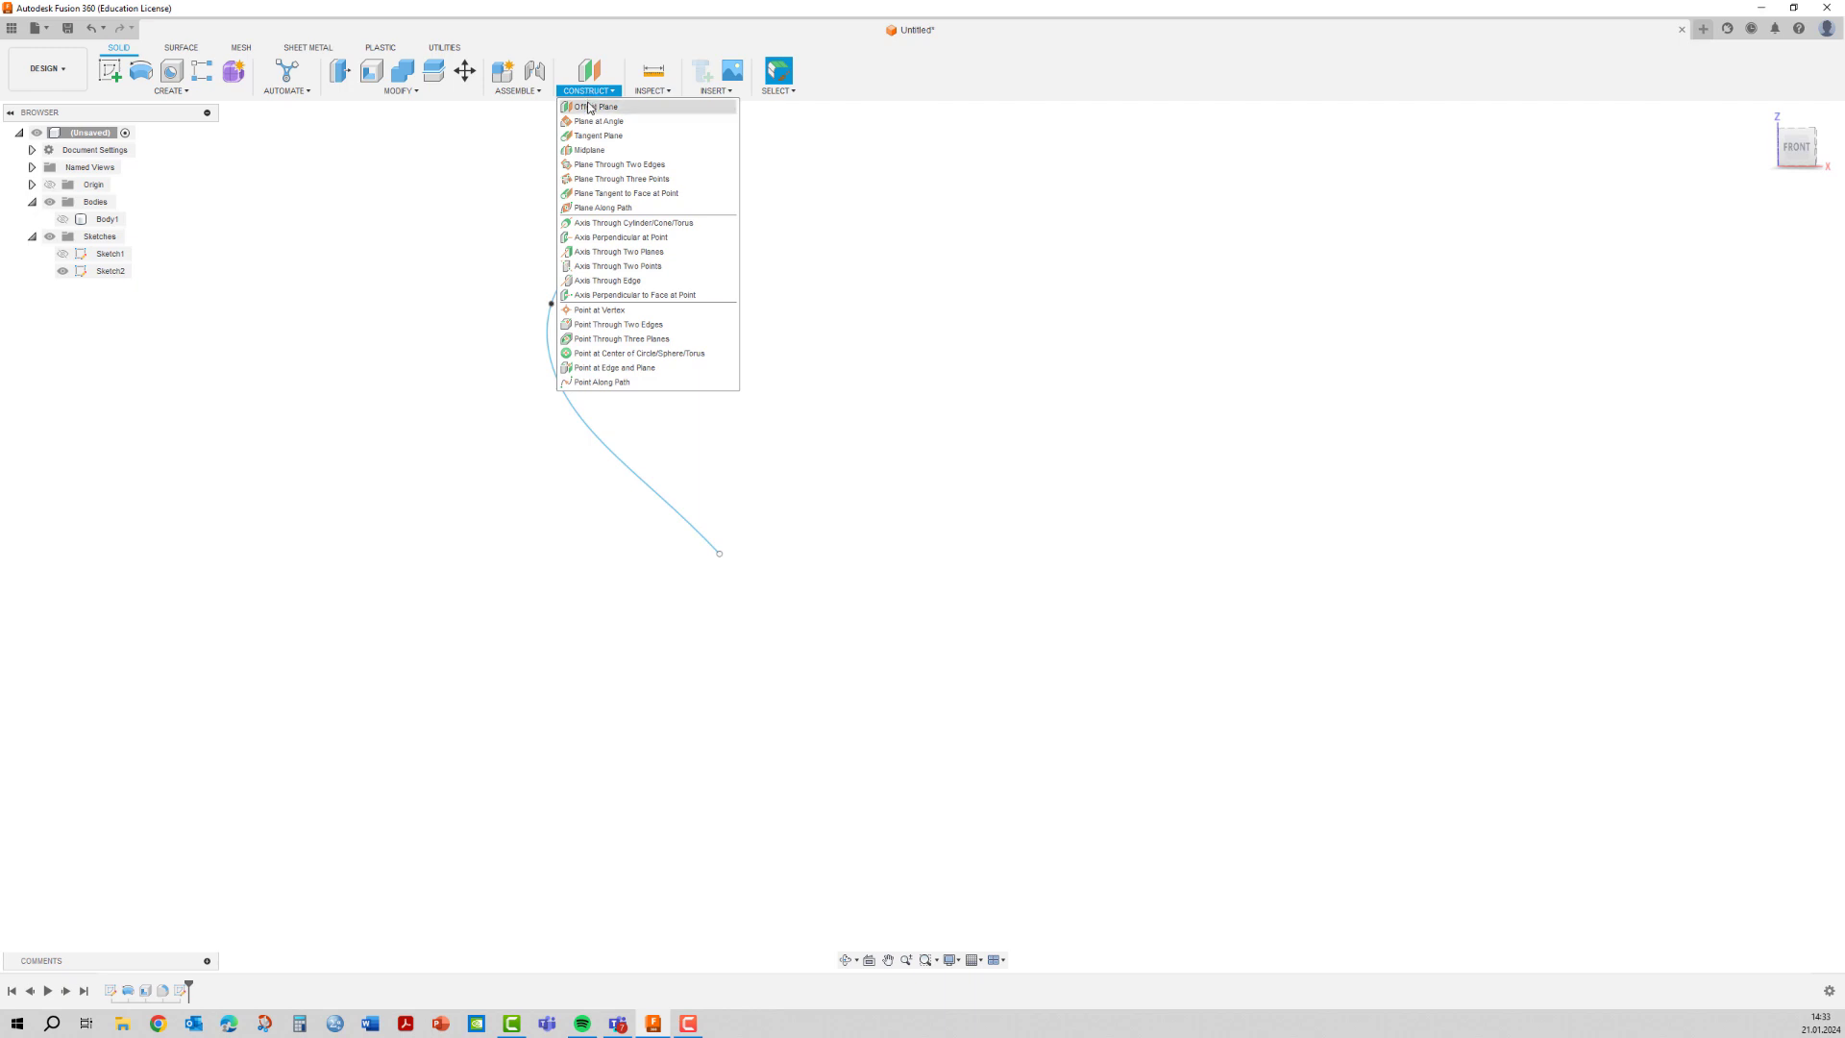
Add a Plane Along Path on the handle spline, positioned near its upper end.
left_click(593, 209)
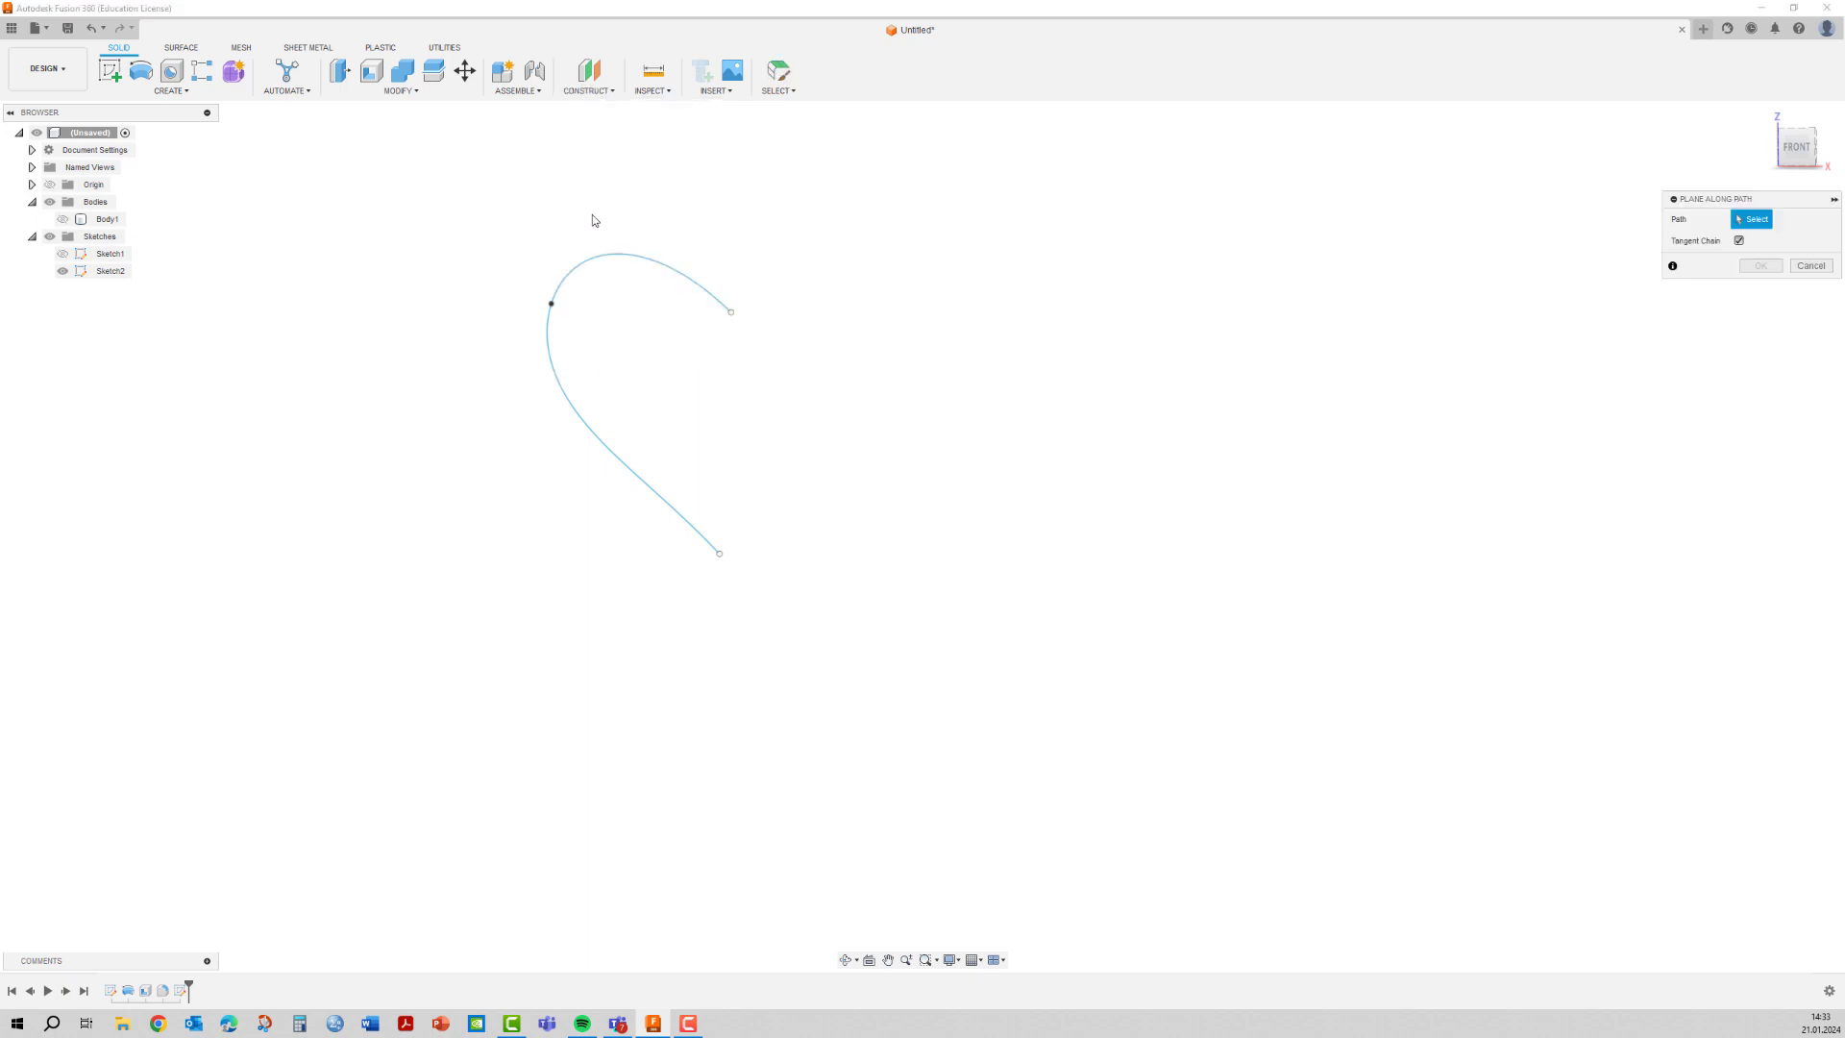
left_click(687, 282)
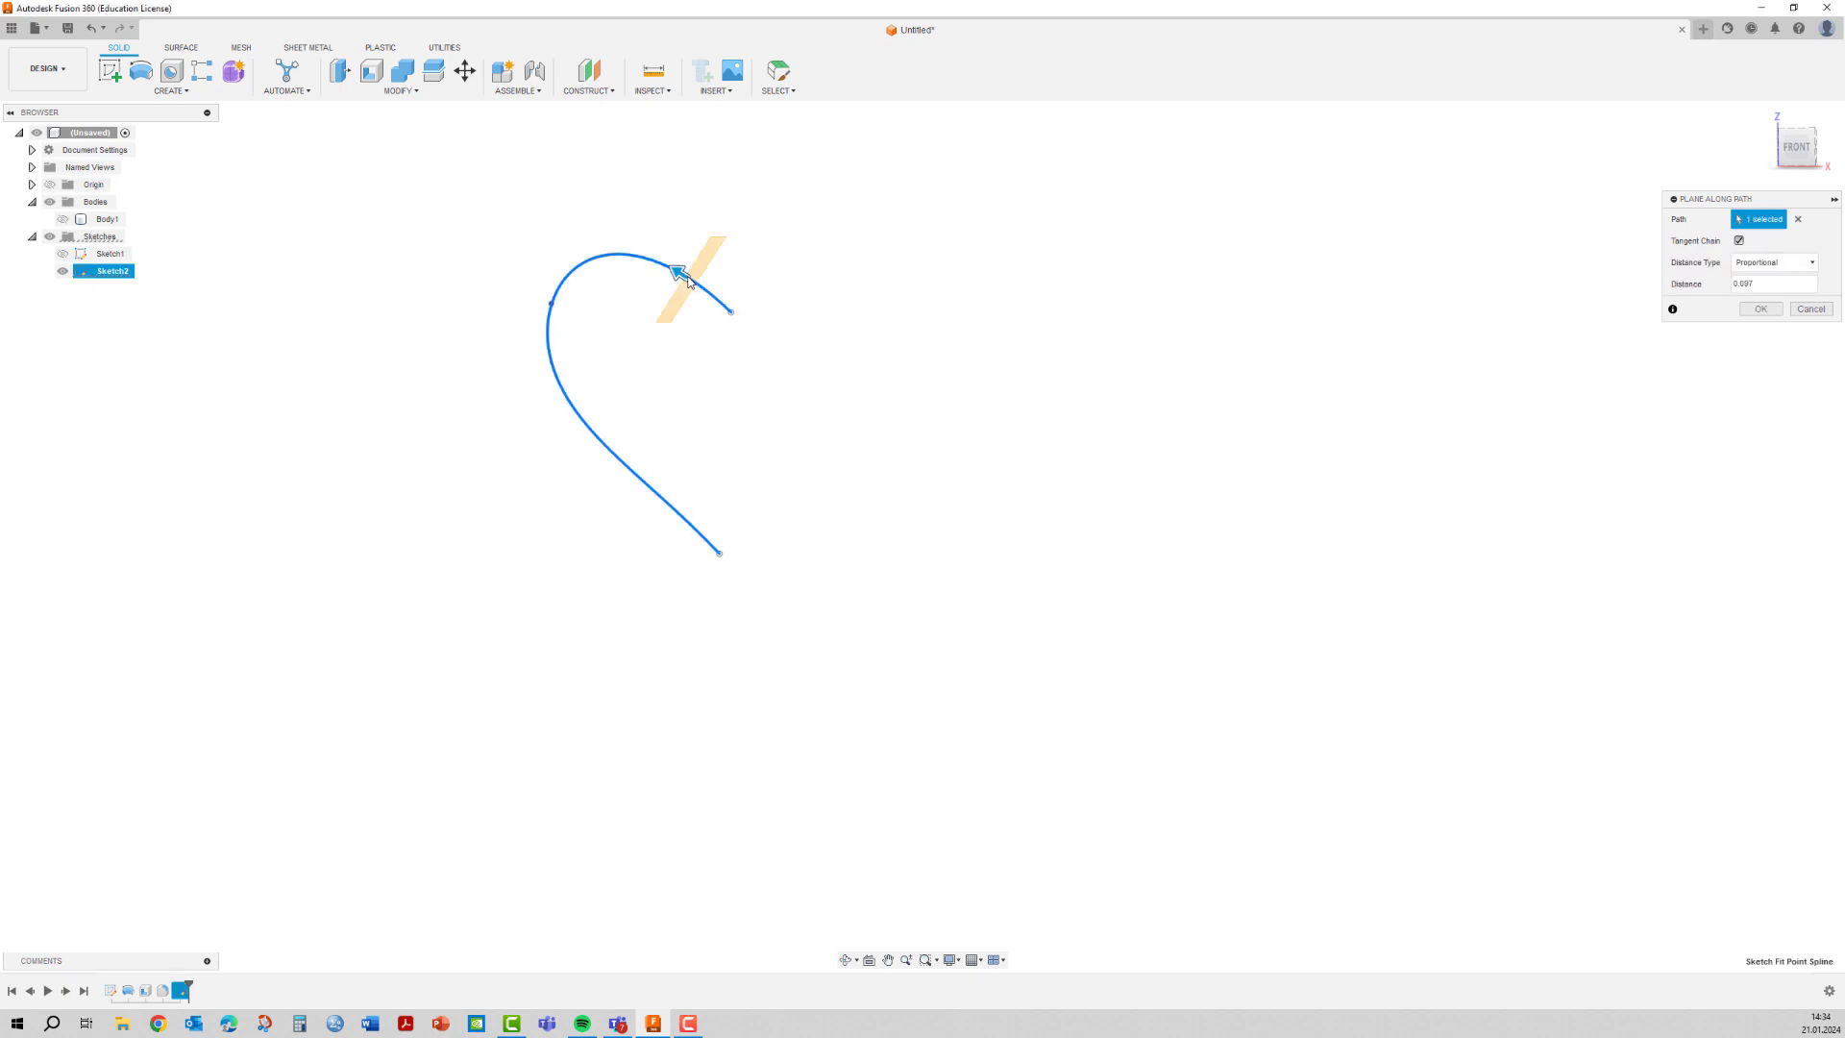
left_click_drag(694, 281, 756, 363)
left_click(1759, 309)
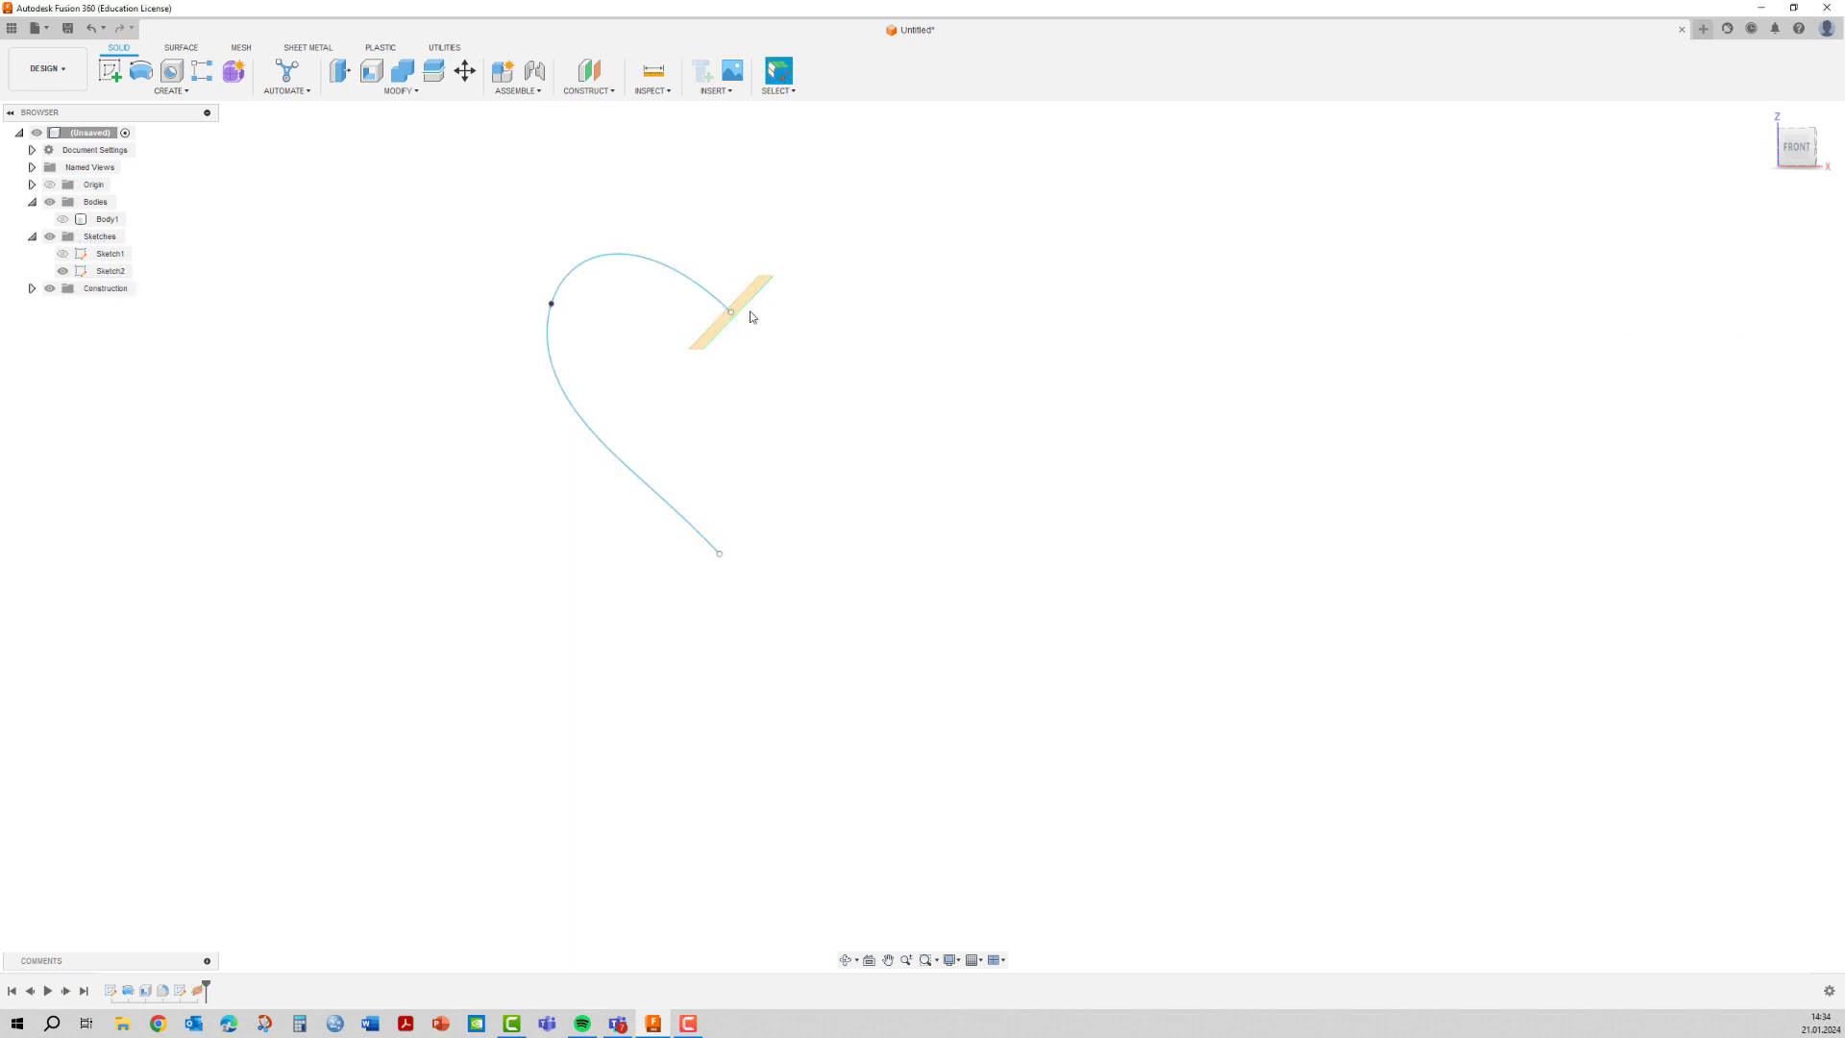
left_click(715, 299)
left_click(719, 302)
mouse_move(596, 366)
middle_mouse_down("shift")
mouse_move(631, 400)
mouse_move(527, 346)
mouse_move(575, 347)
middle_mouse_up("shift")
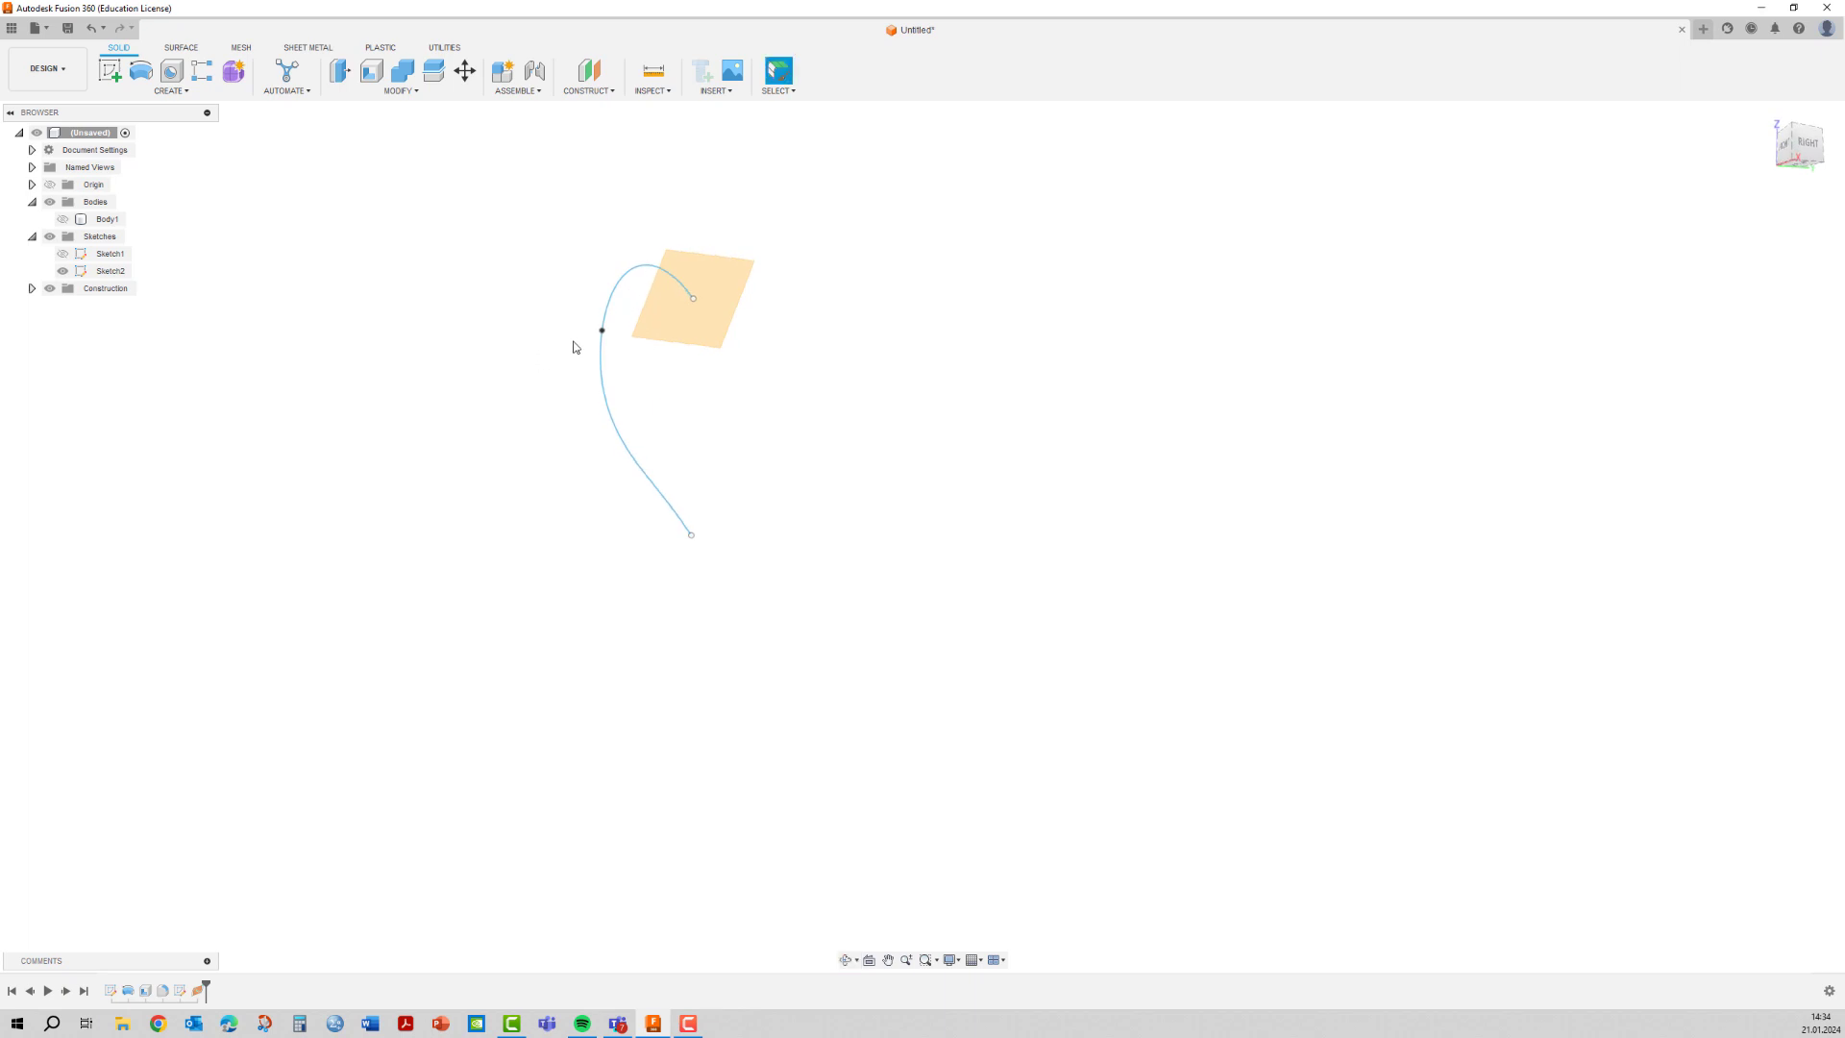
Create Sketch3 on the new construction plane and orbit and zoom to view it.
right_click(712, 280)
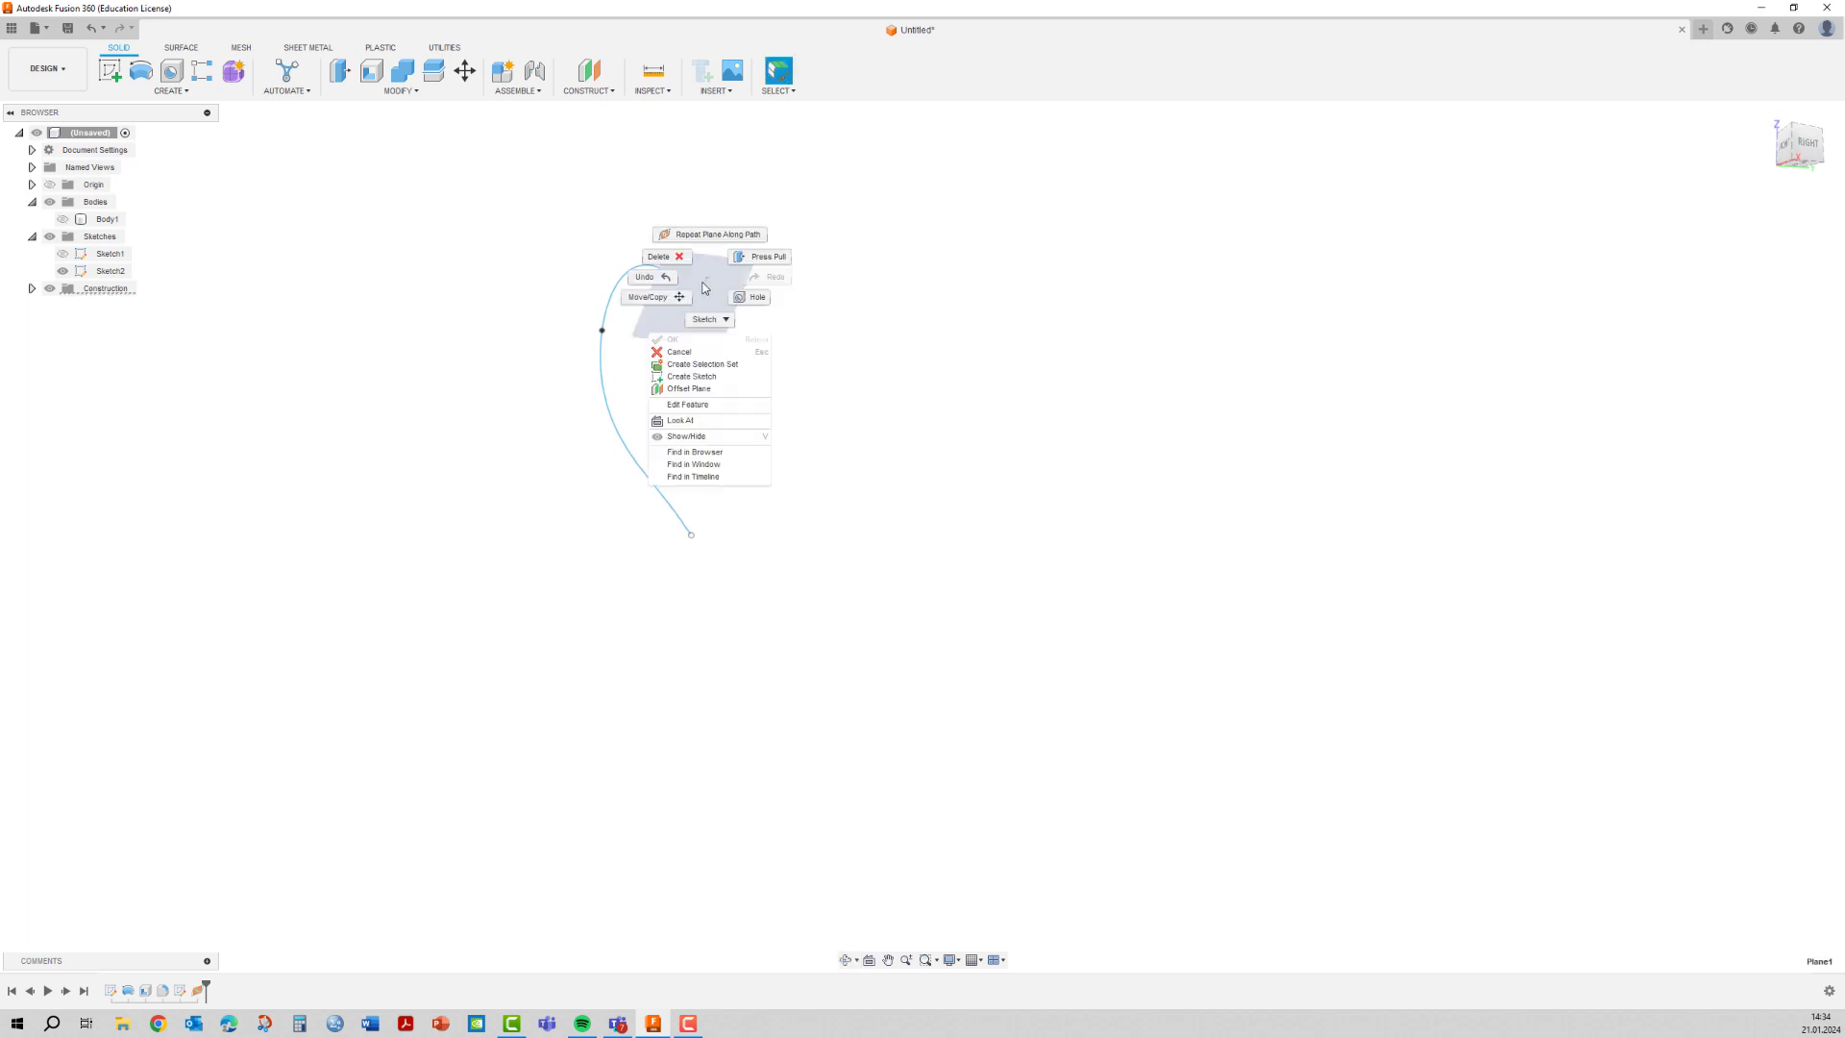
left_click(681, 379)
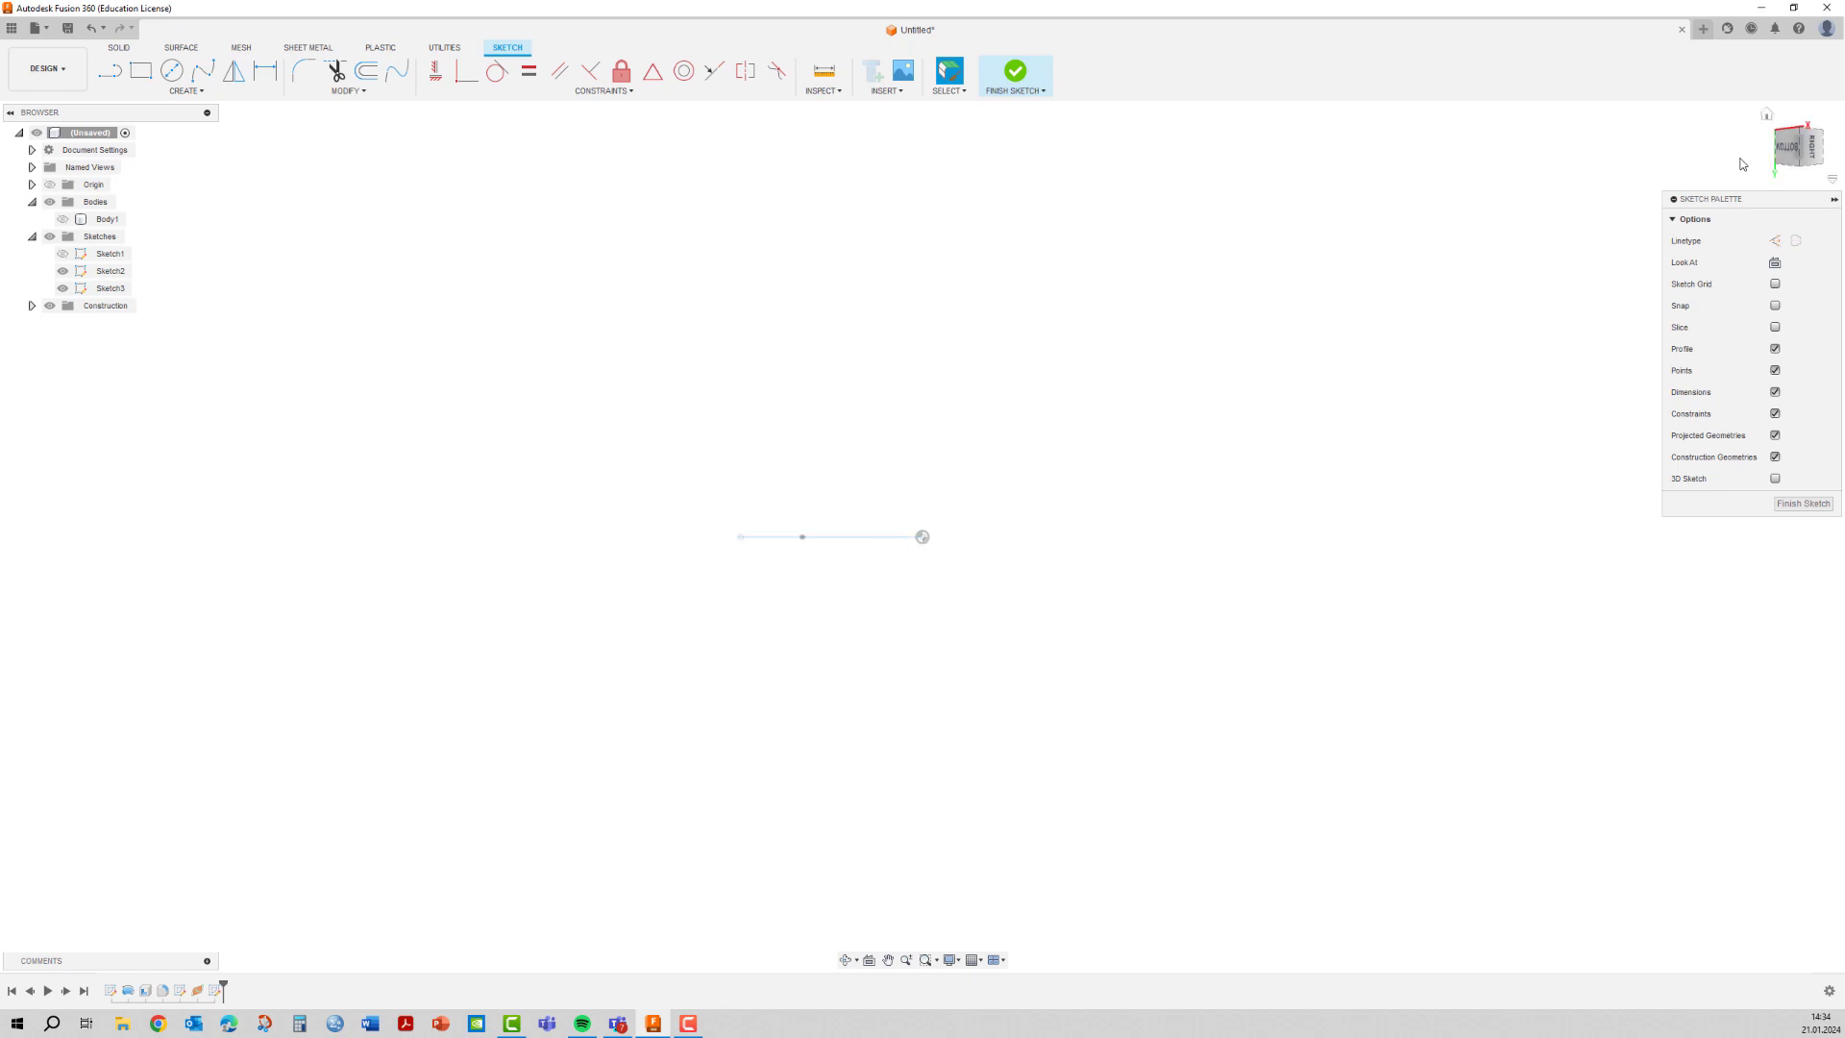
mouse_move(1798, 144)
mouse_move(1109, 330)
middle_mouse_down("shift")
mouse_move(969, 449)
mouse_move(956, 371)
mouse_move(1046, 399)
mouse_move(984, 416)
mouse_move(996, 374)
mouse_move(1025, 415)
mouse_move(992, 420)
mouse_move(1005, 403)
middle_mouse_up("shift")
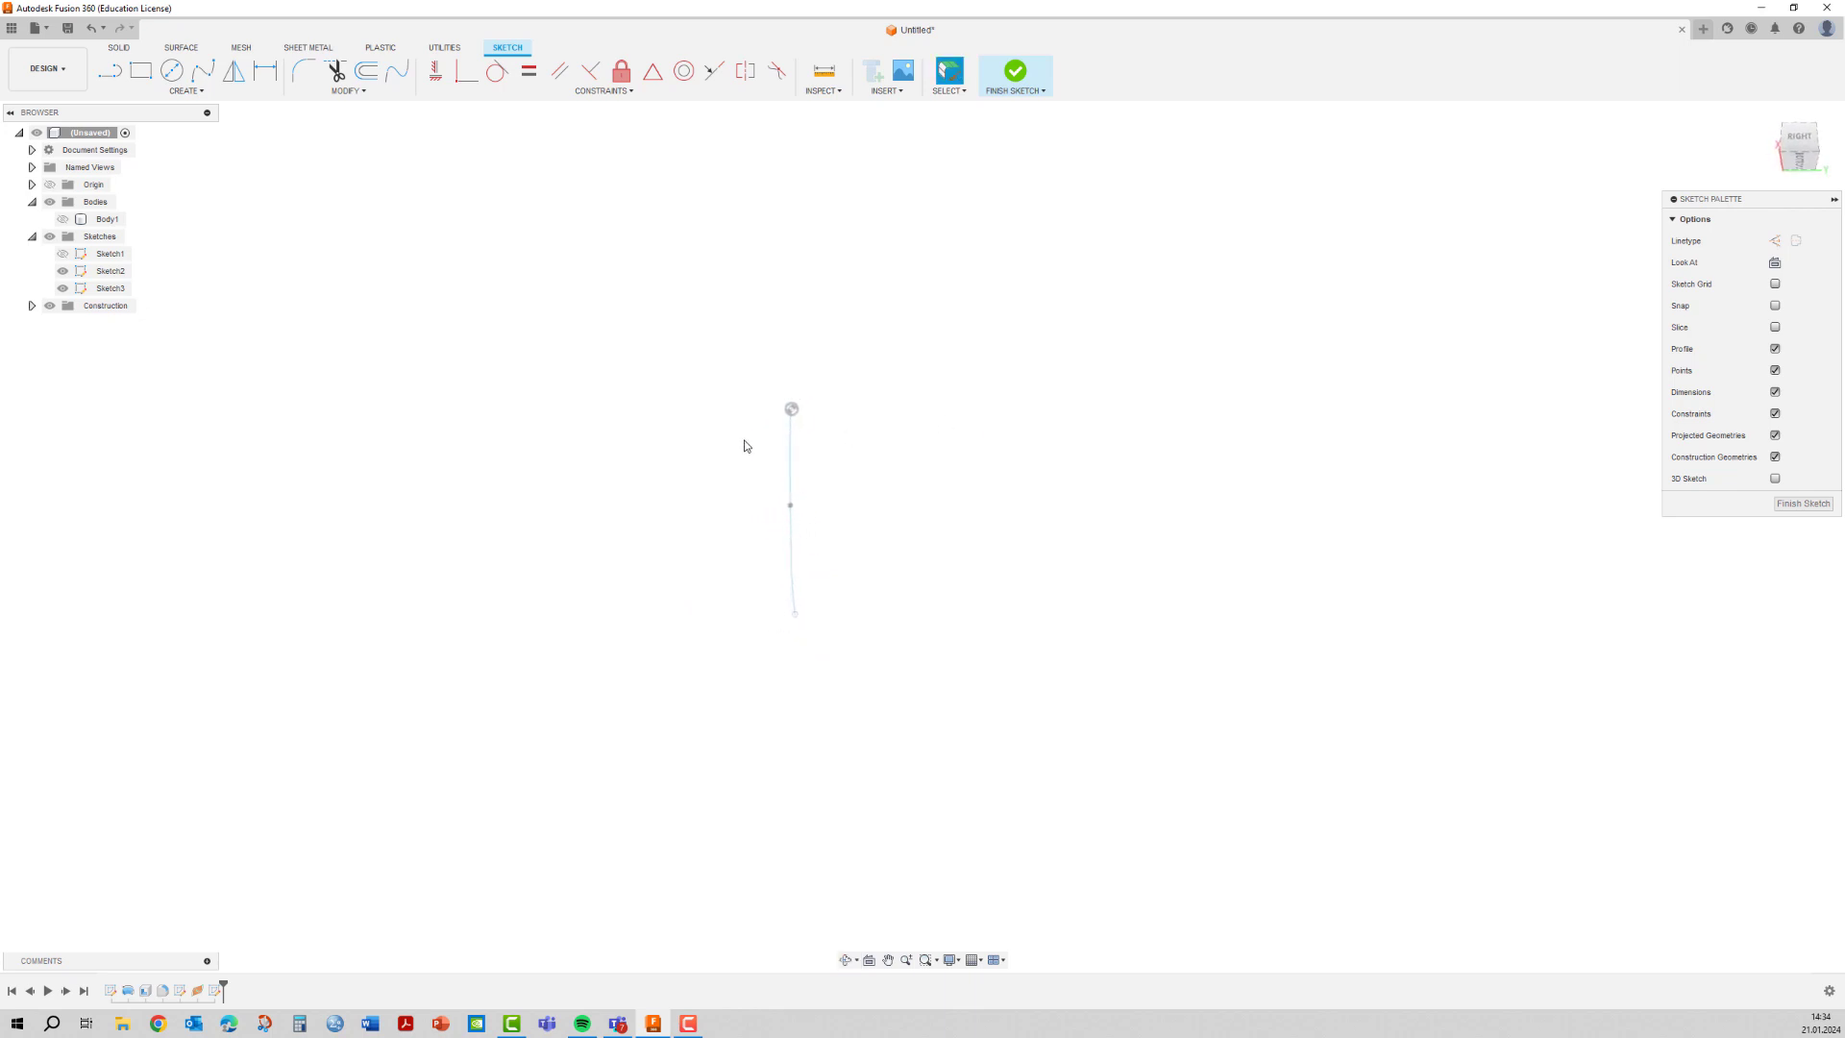
scroll(748, 447, "up", 3)
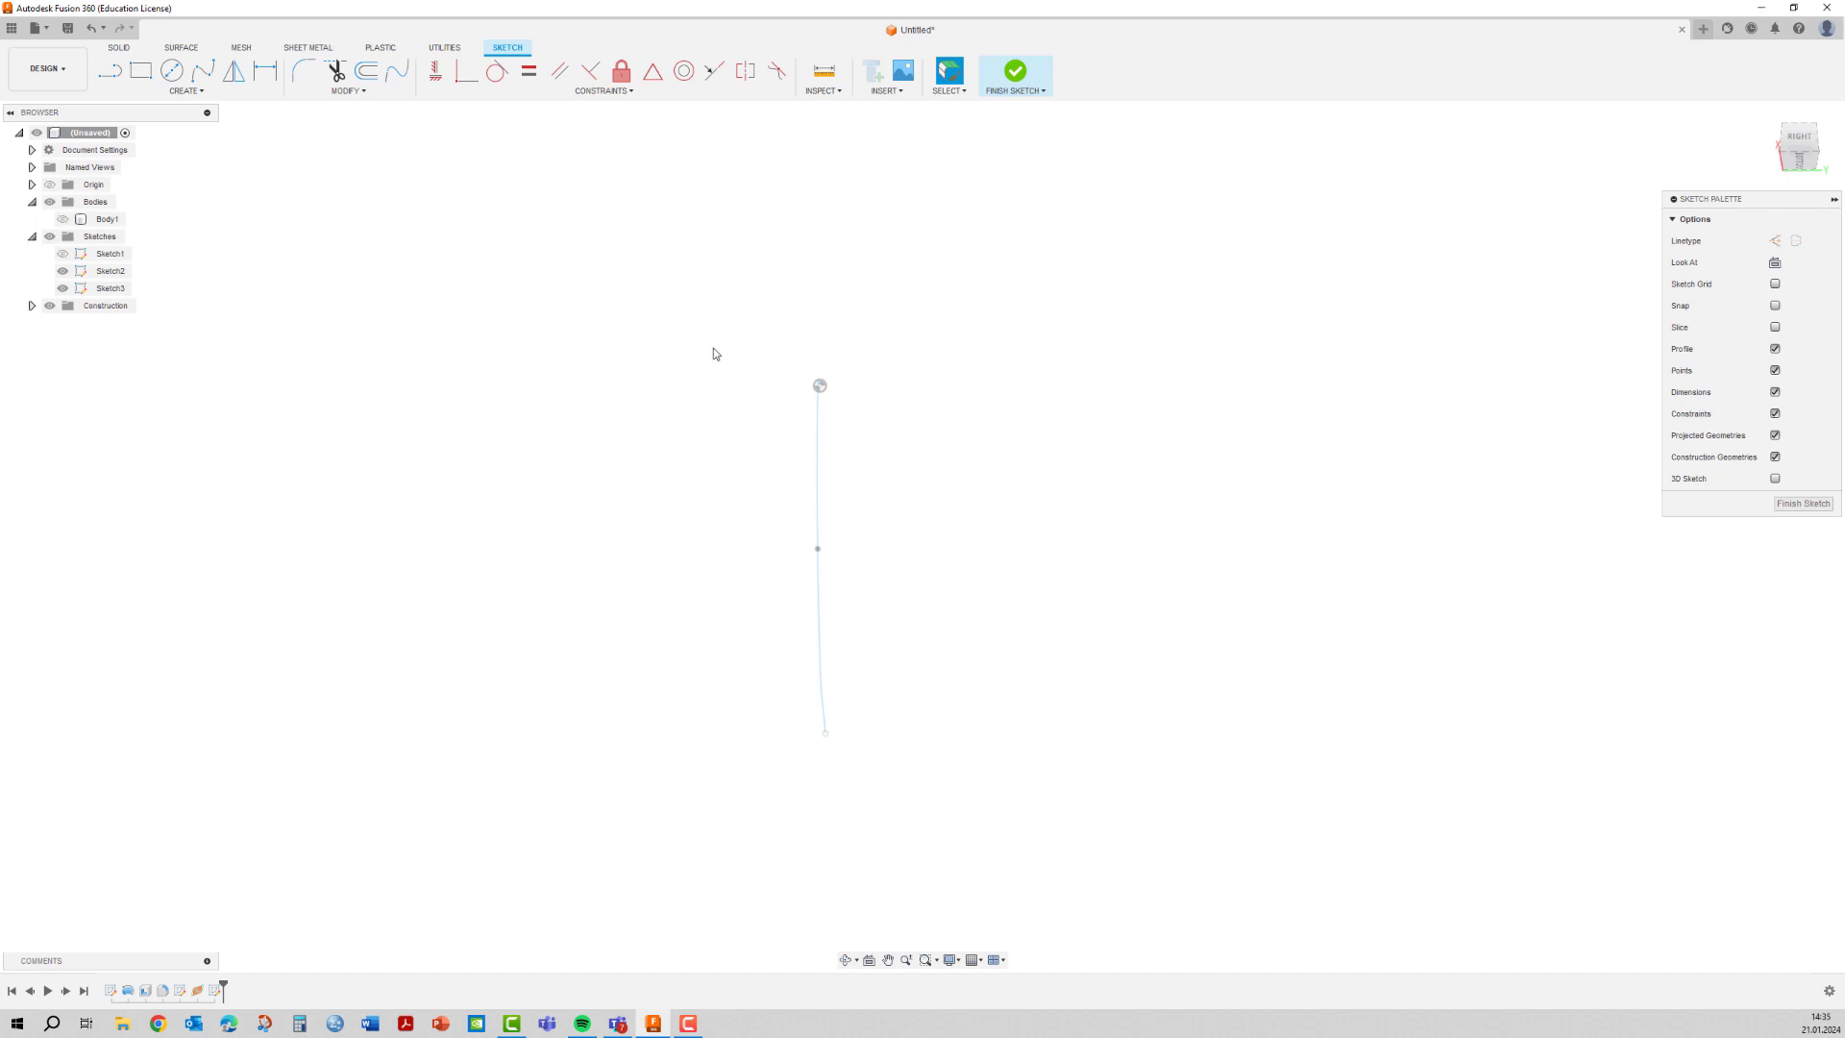
left_click(173, 91)
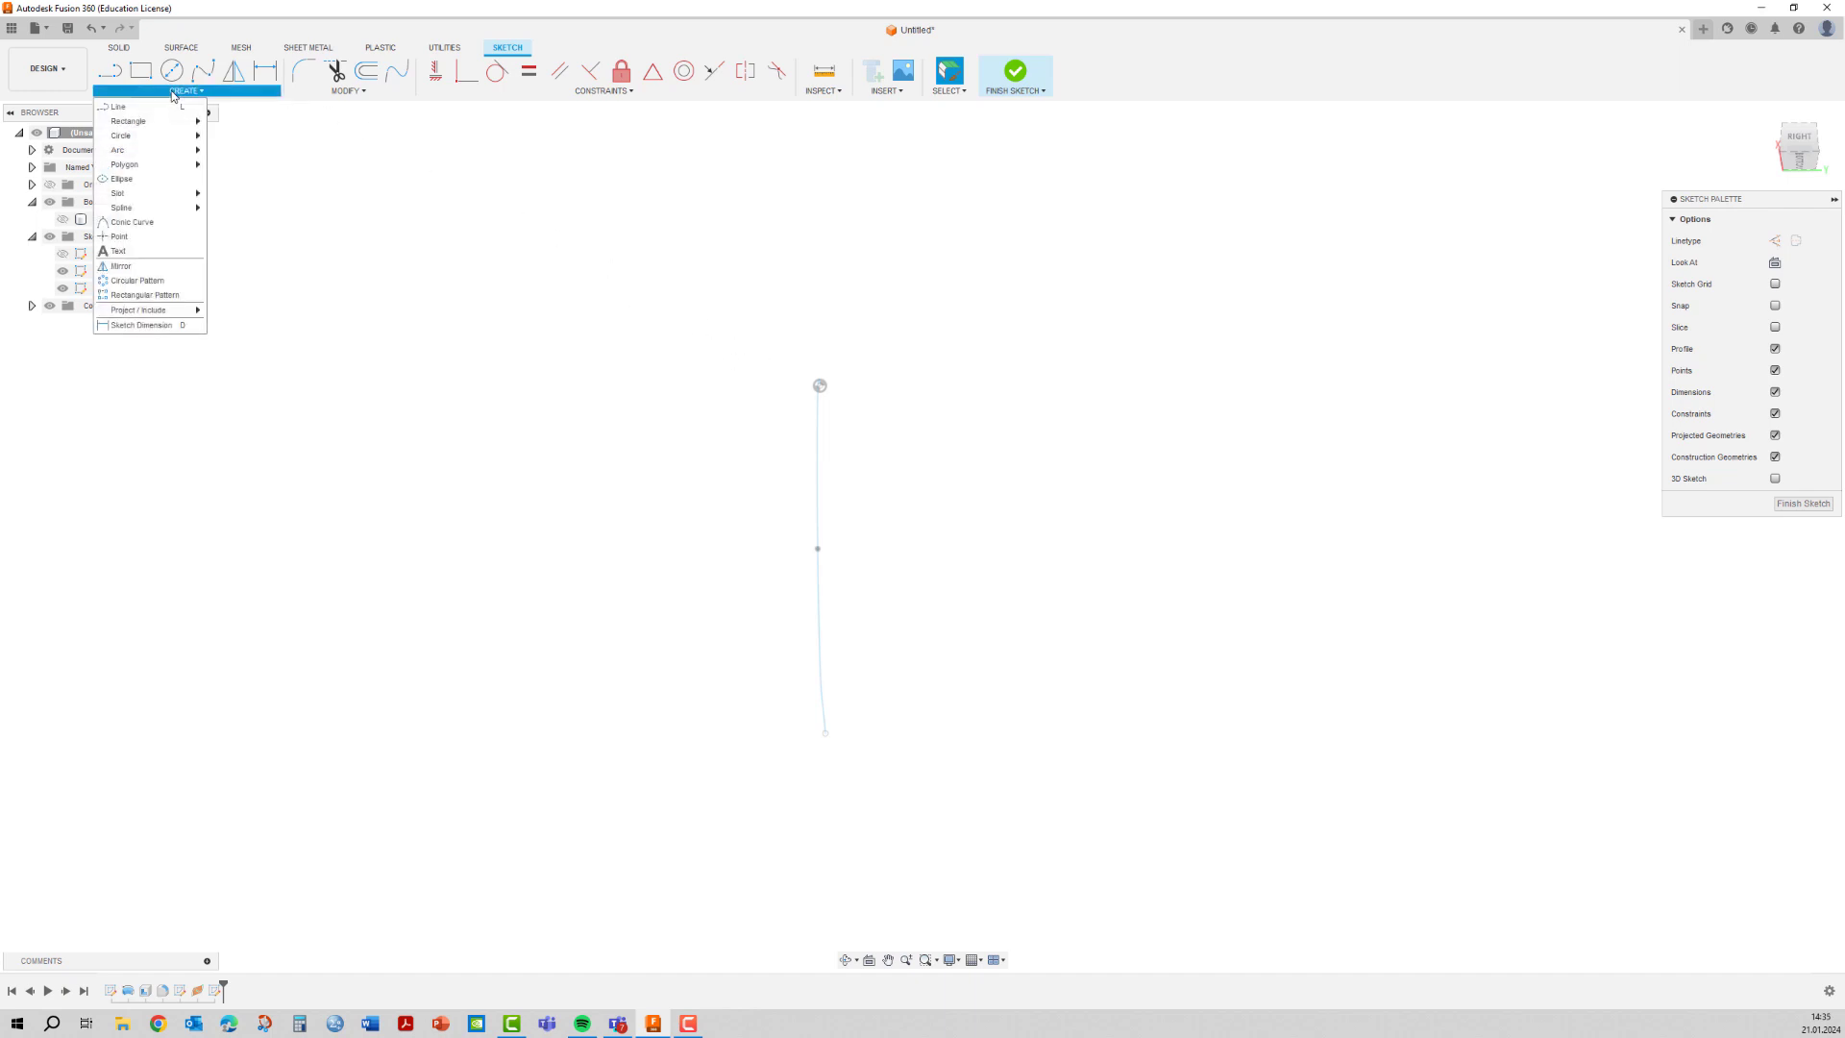
Draw an ellipse centred on the handle spline's upper endpoint.
left_click(130, 179)
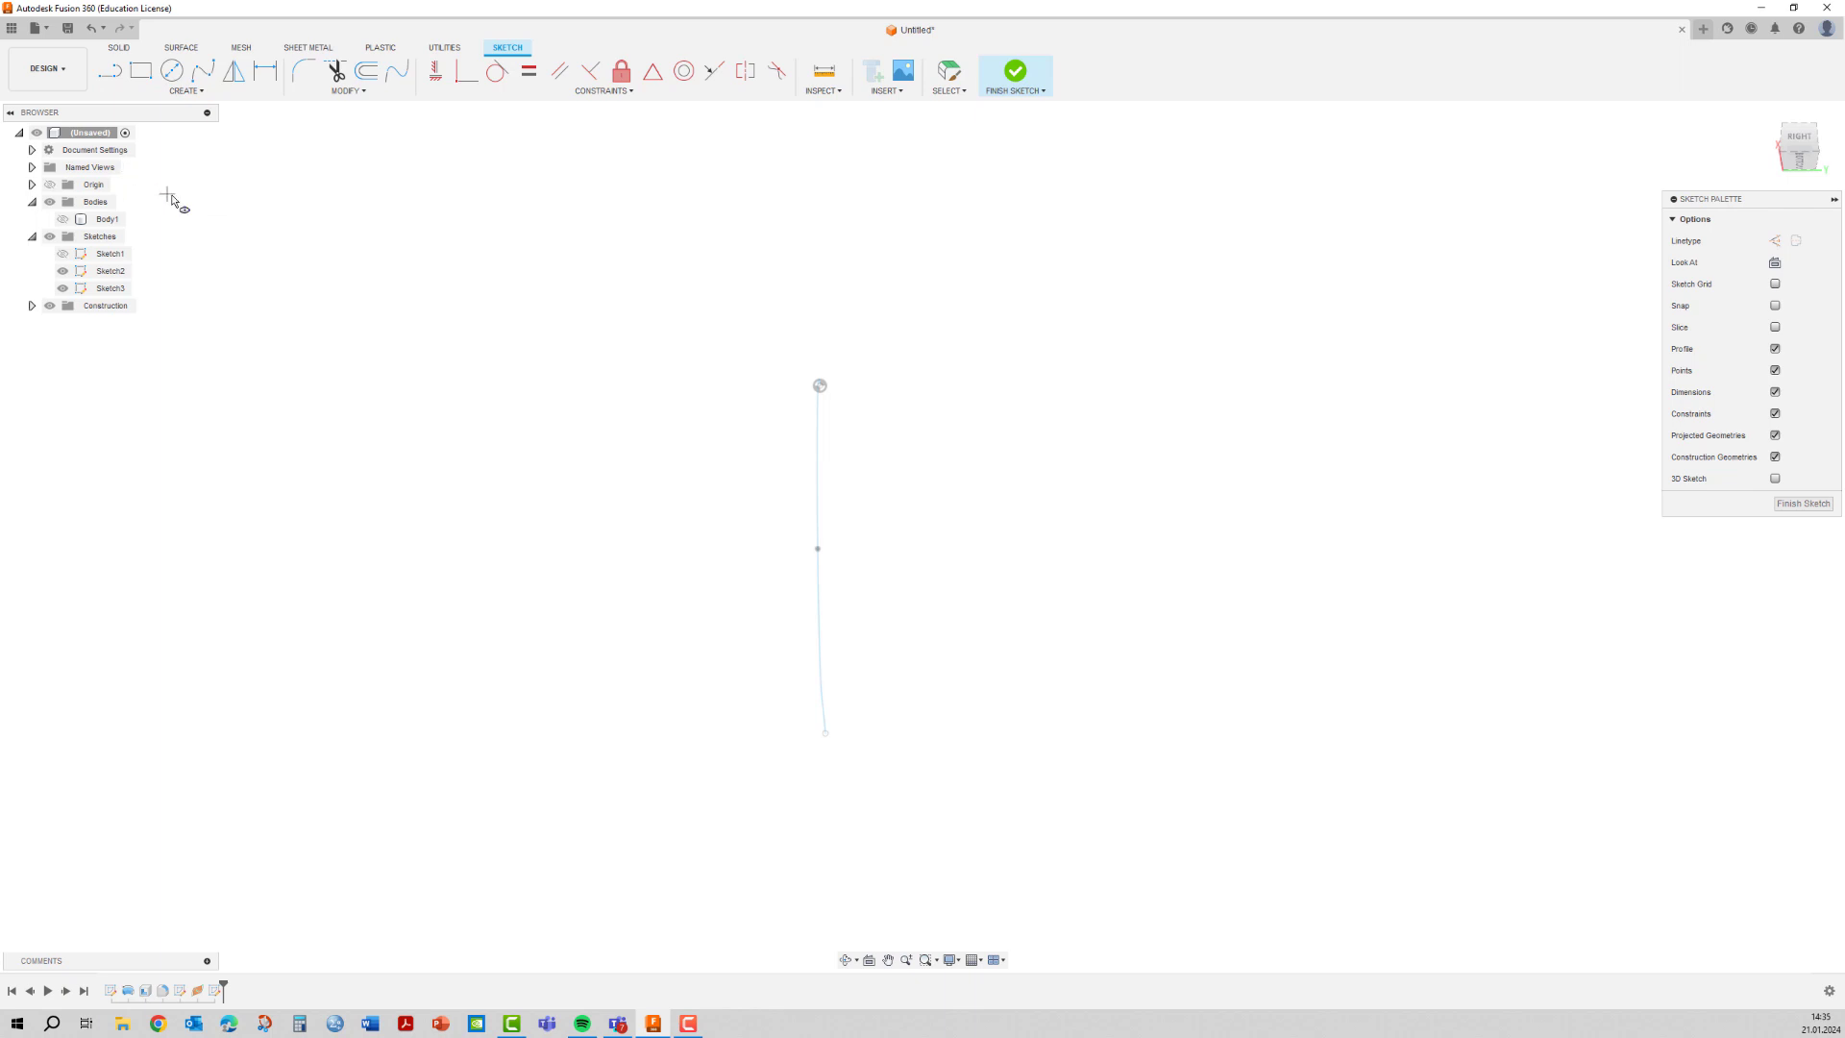
left_click(819, 386)
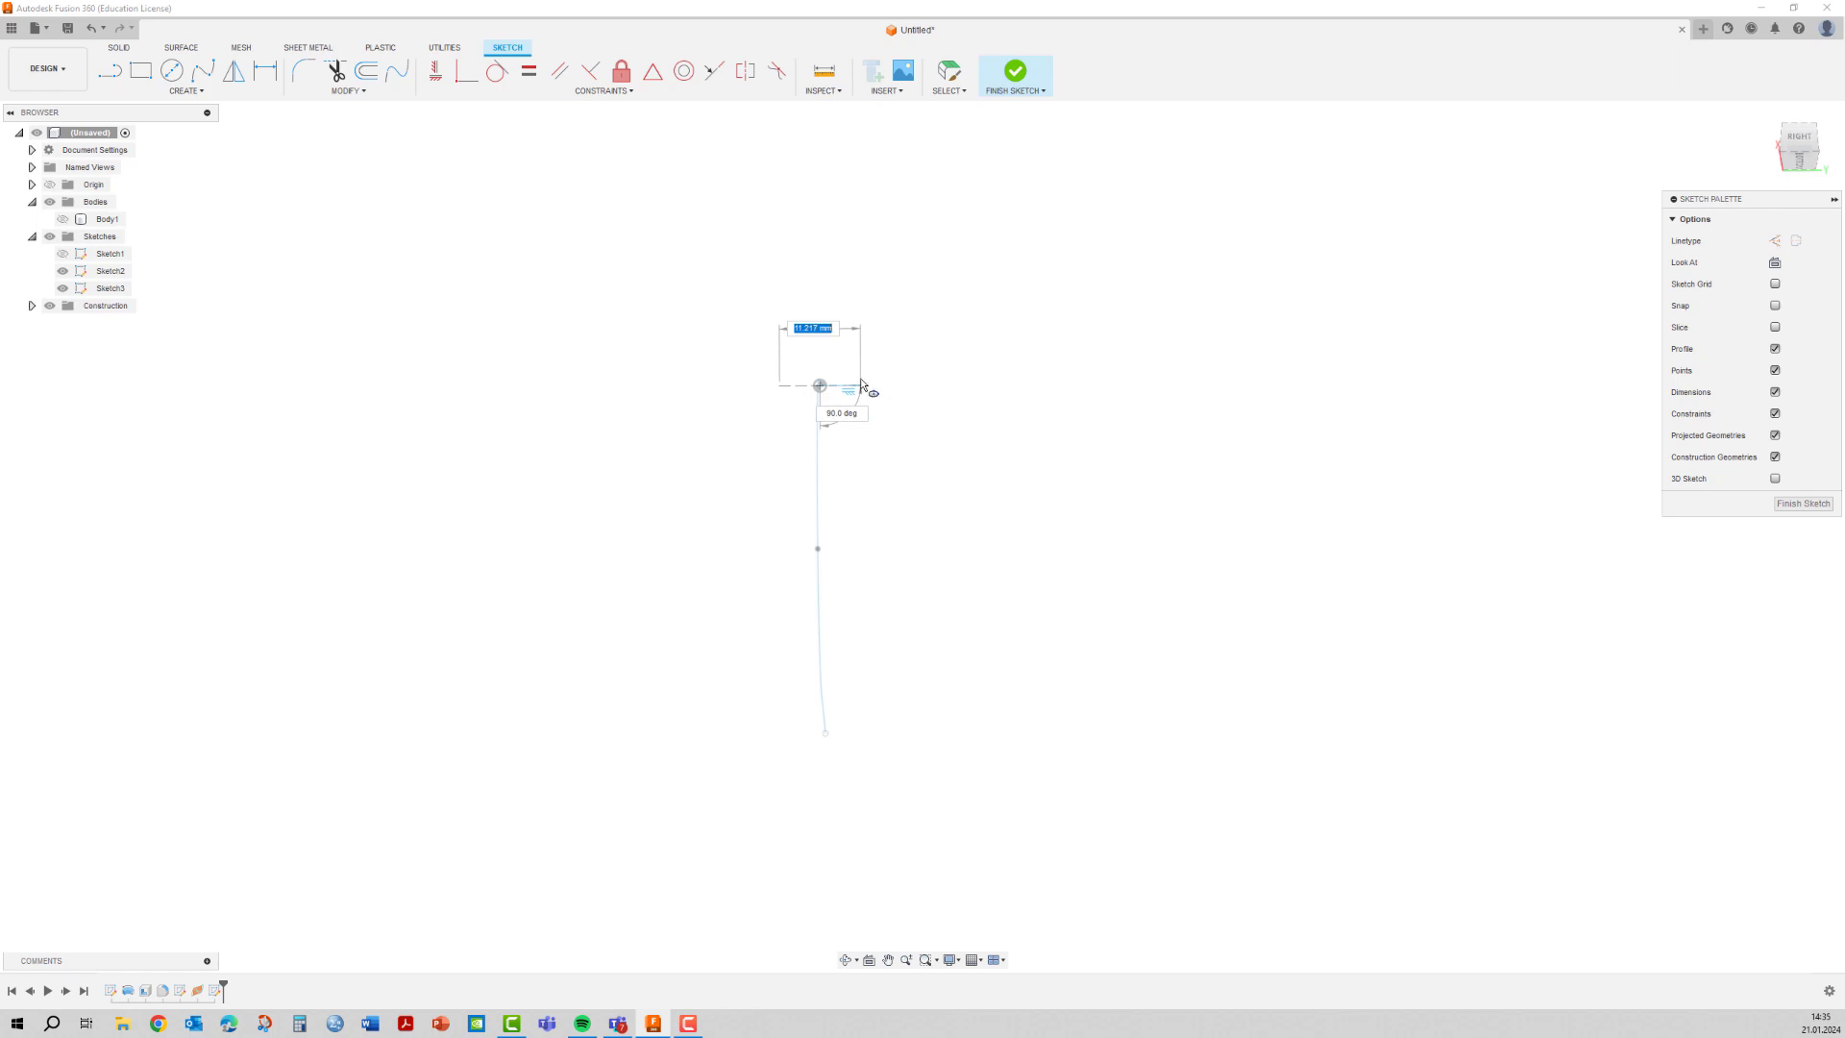
left_click(860, 380)
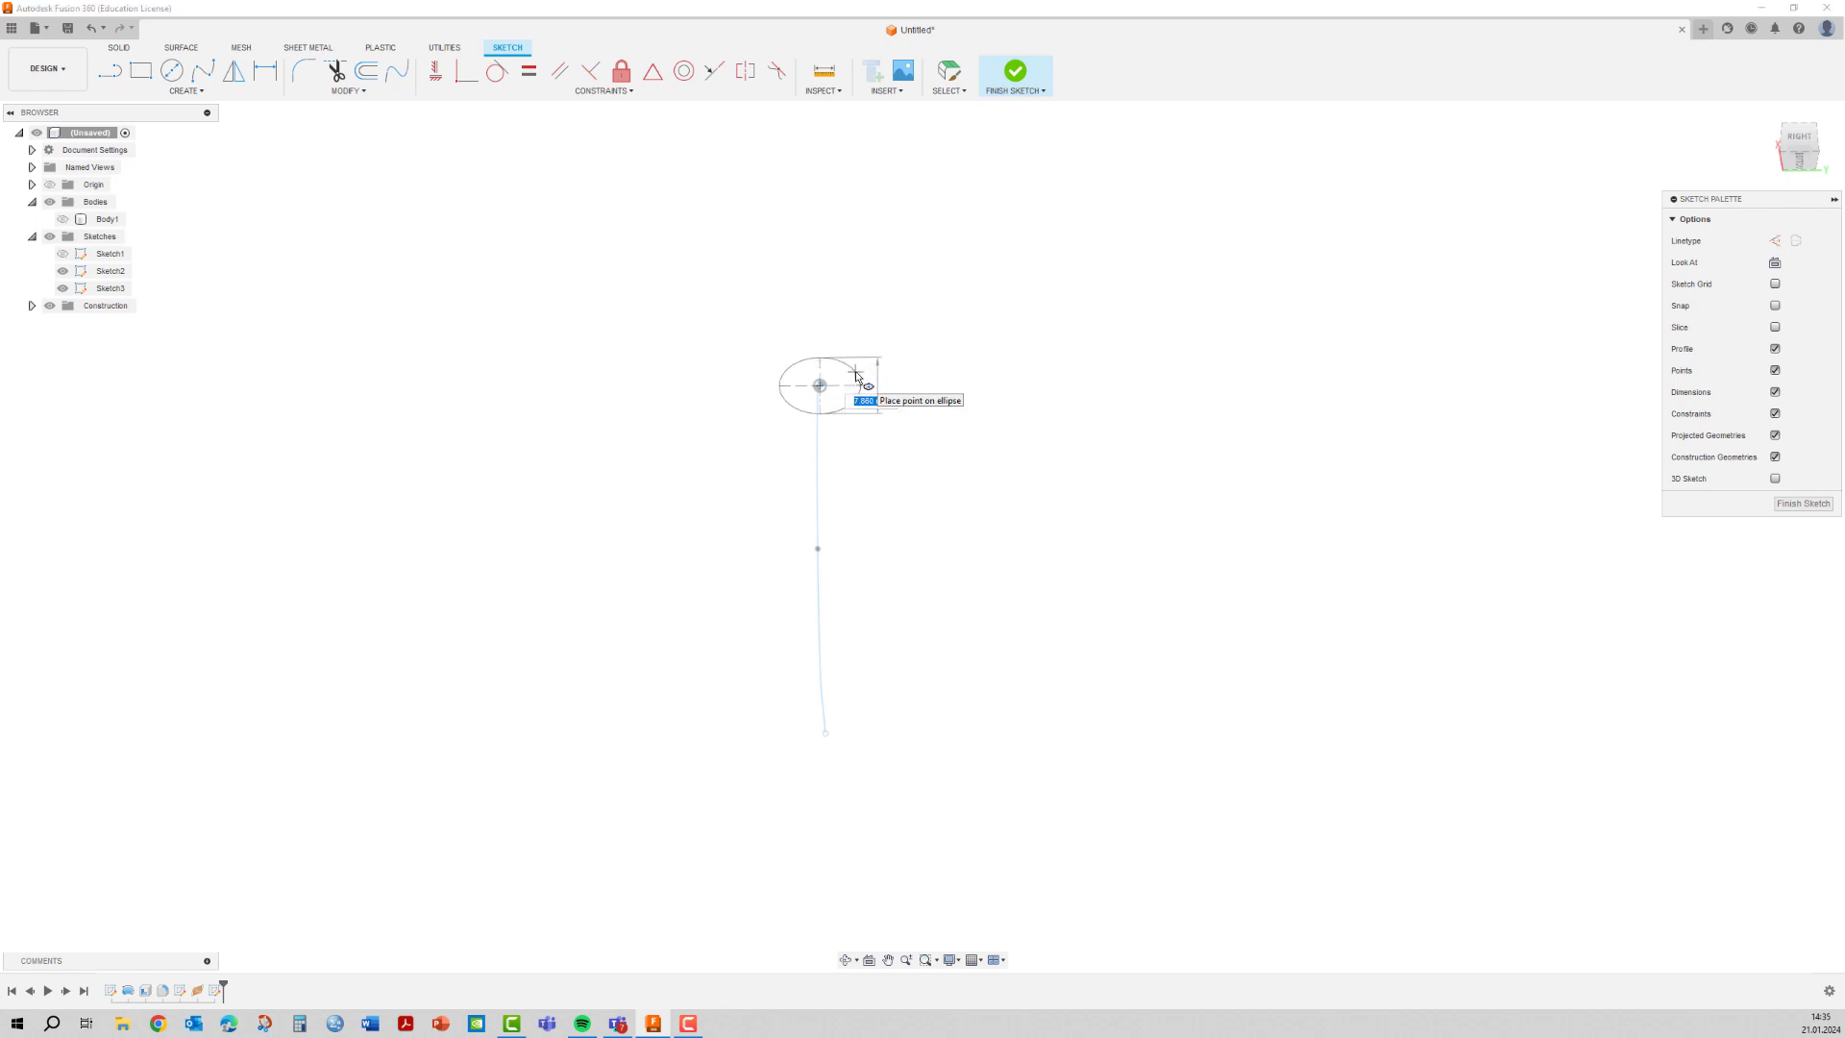
left_click(858, 374)
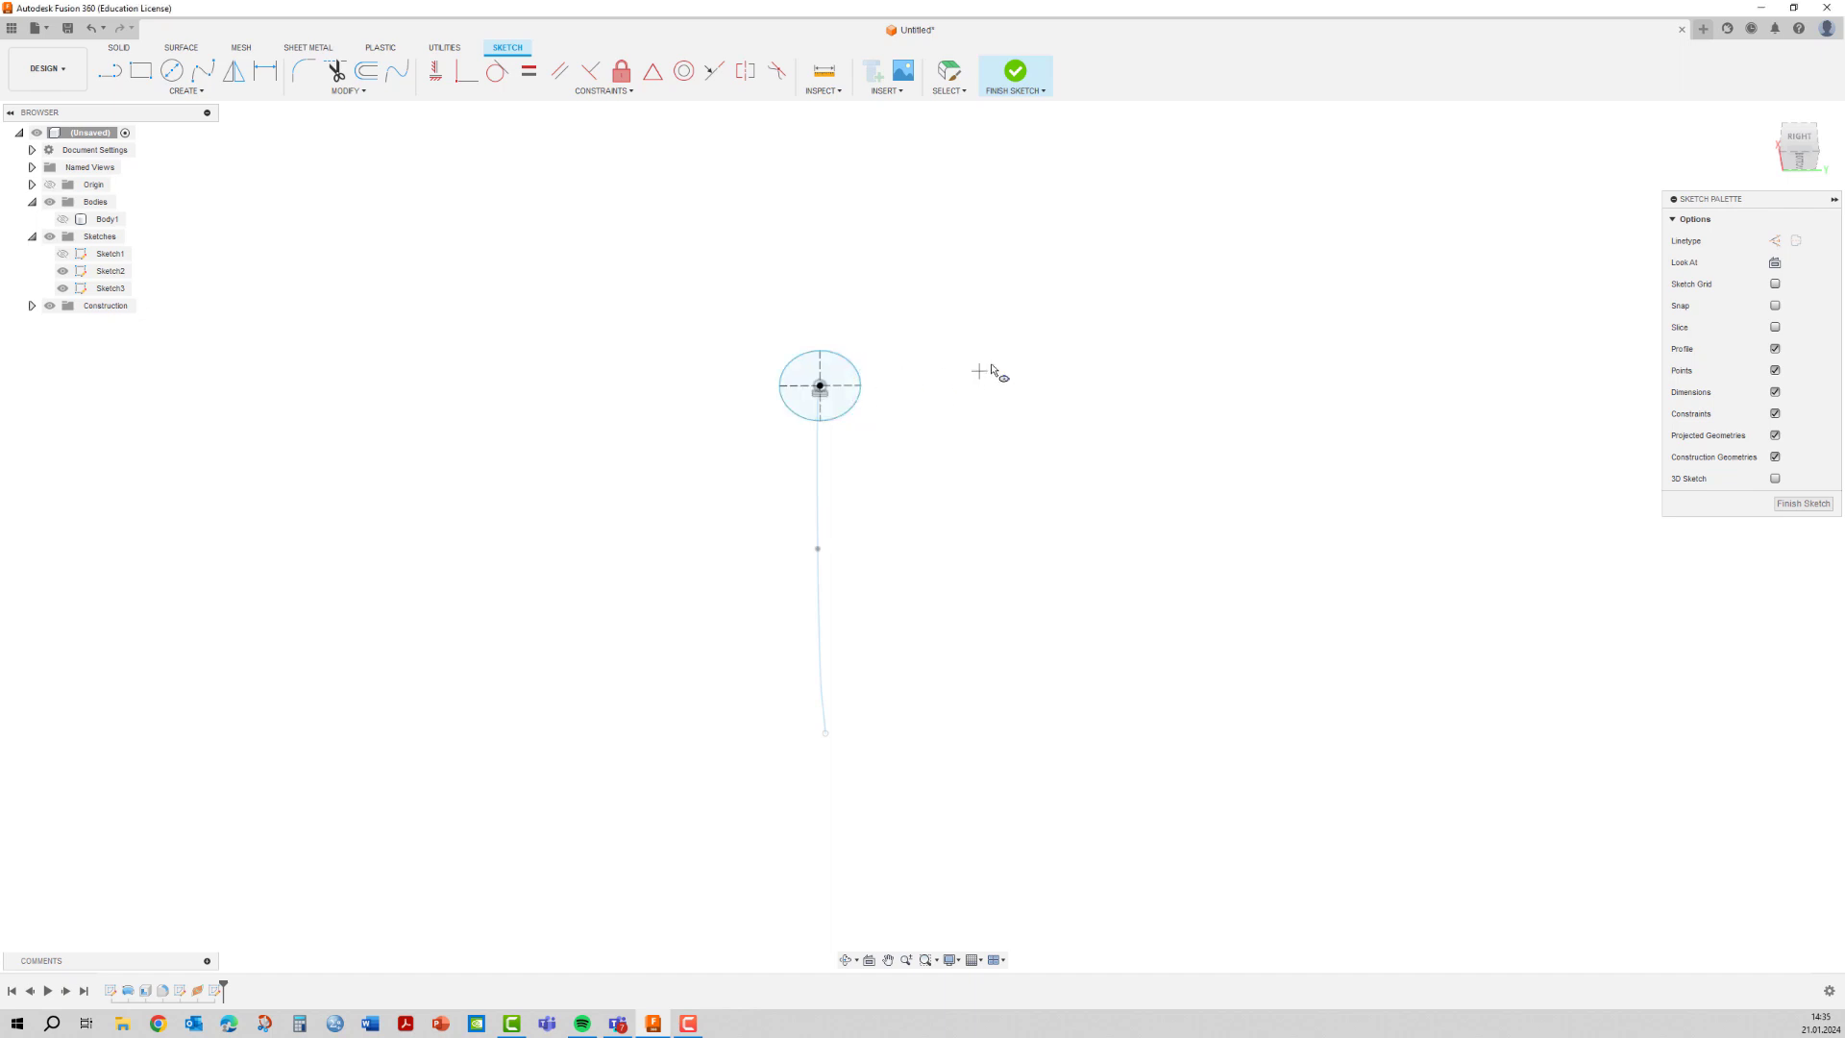
Dimension the ellipse axes to 12 mm wide and 9 mm tall, then finish Sketch3.
left_click(266, 70)
left_click(846, 387)
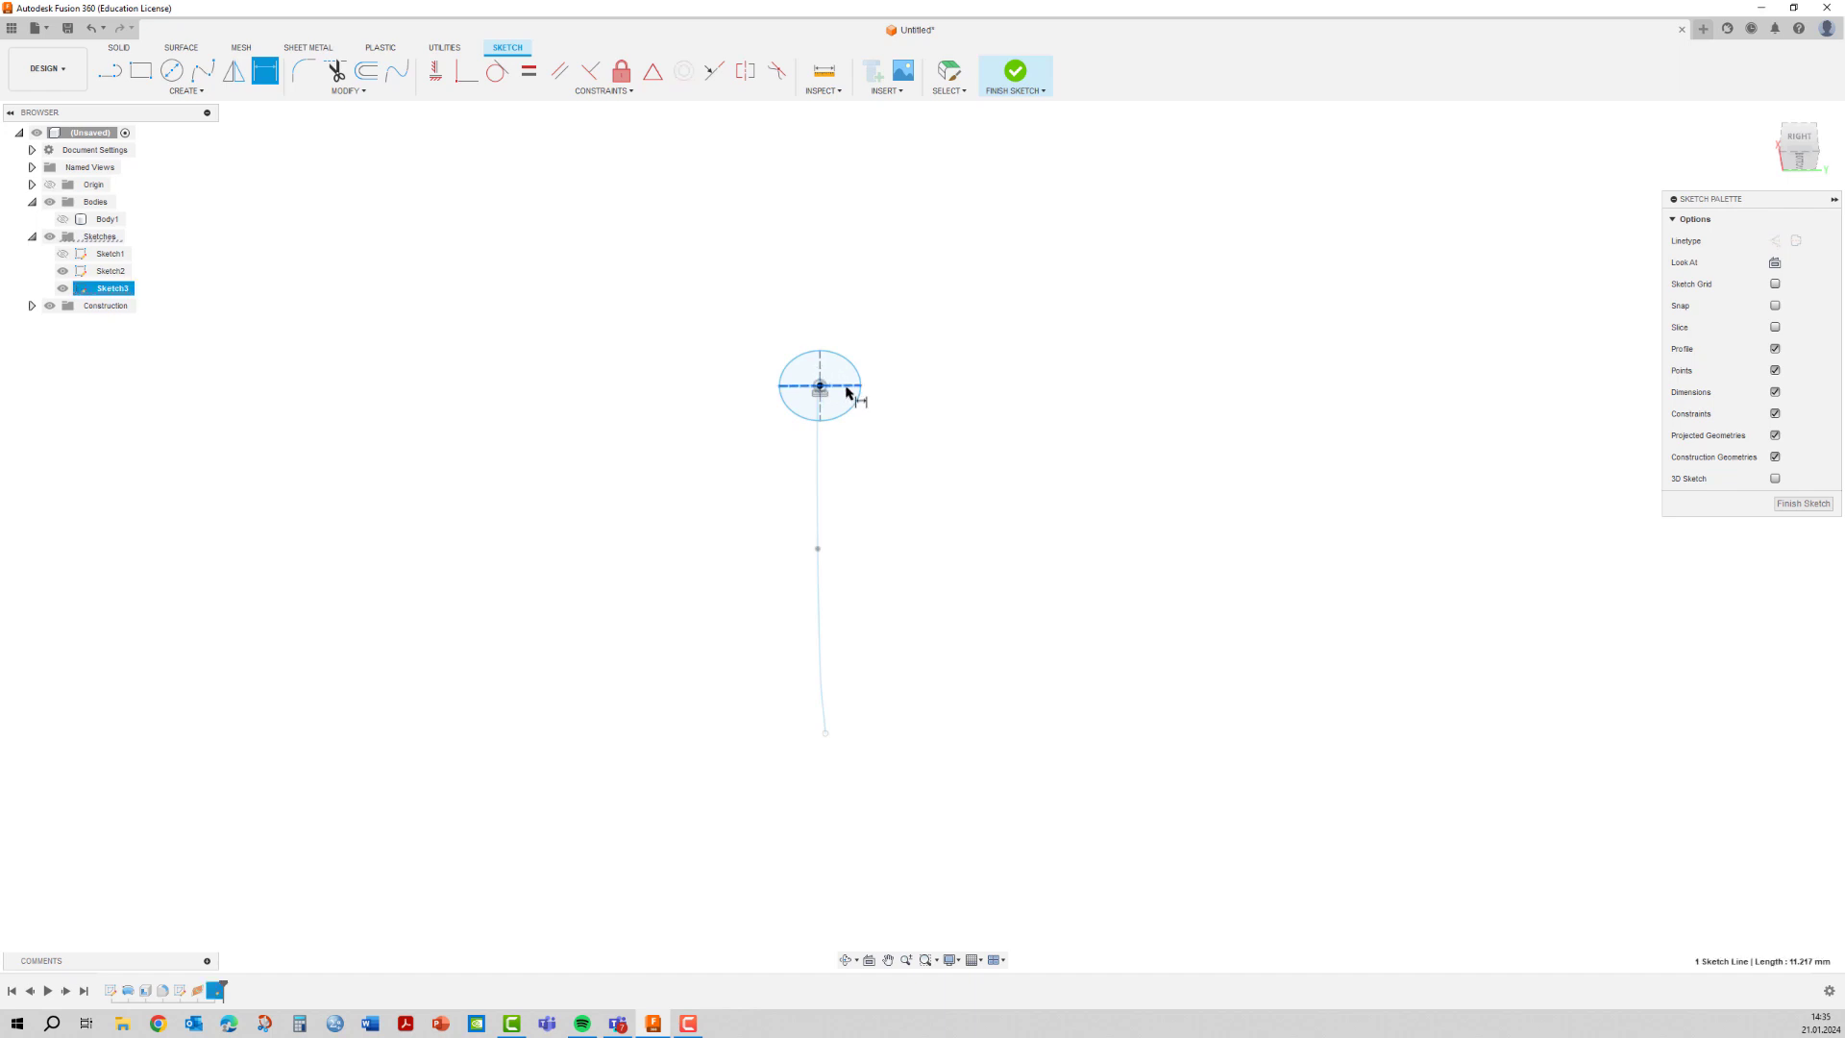
left_click(822, 308)
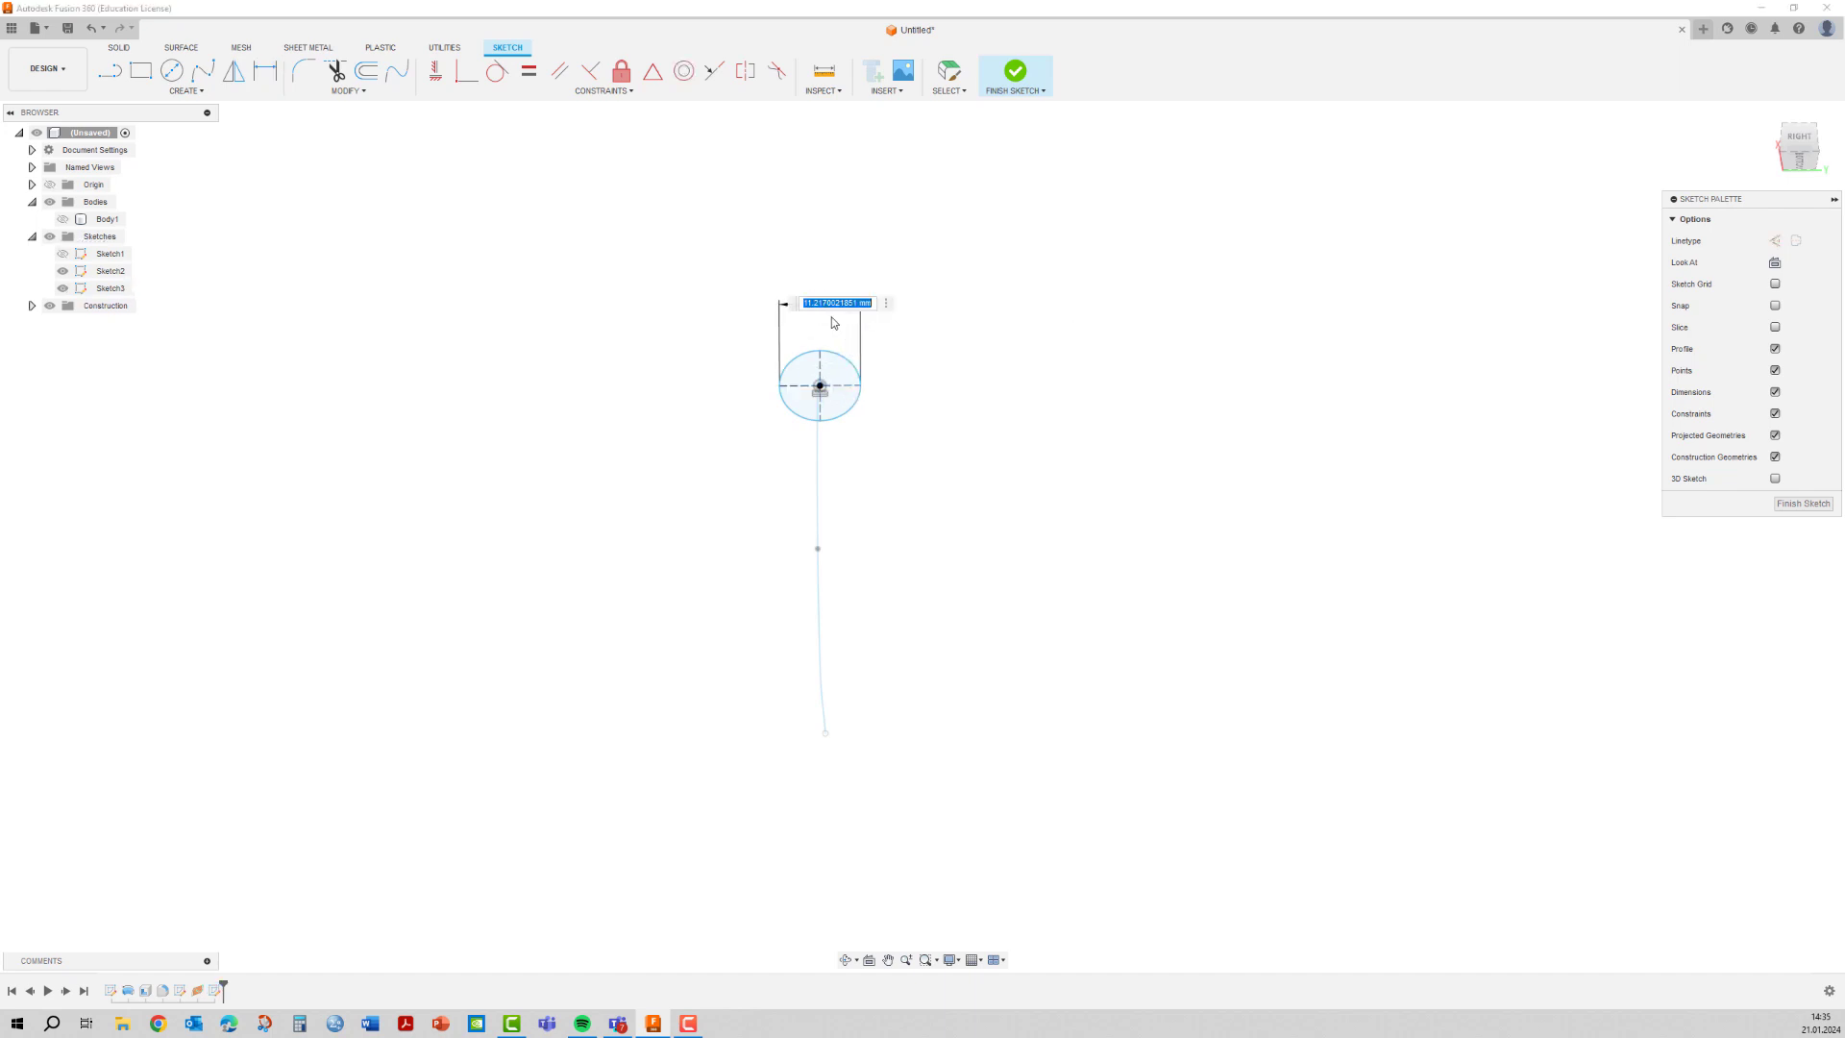
type("12")
key("Return")
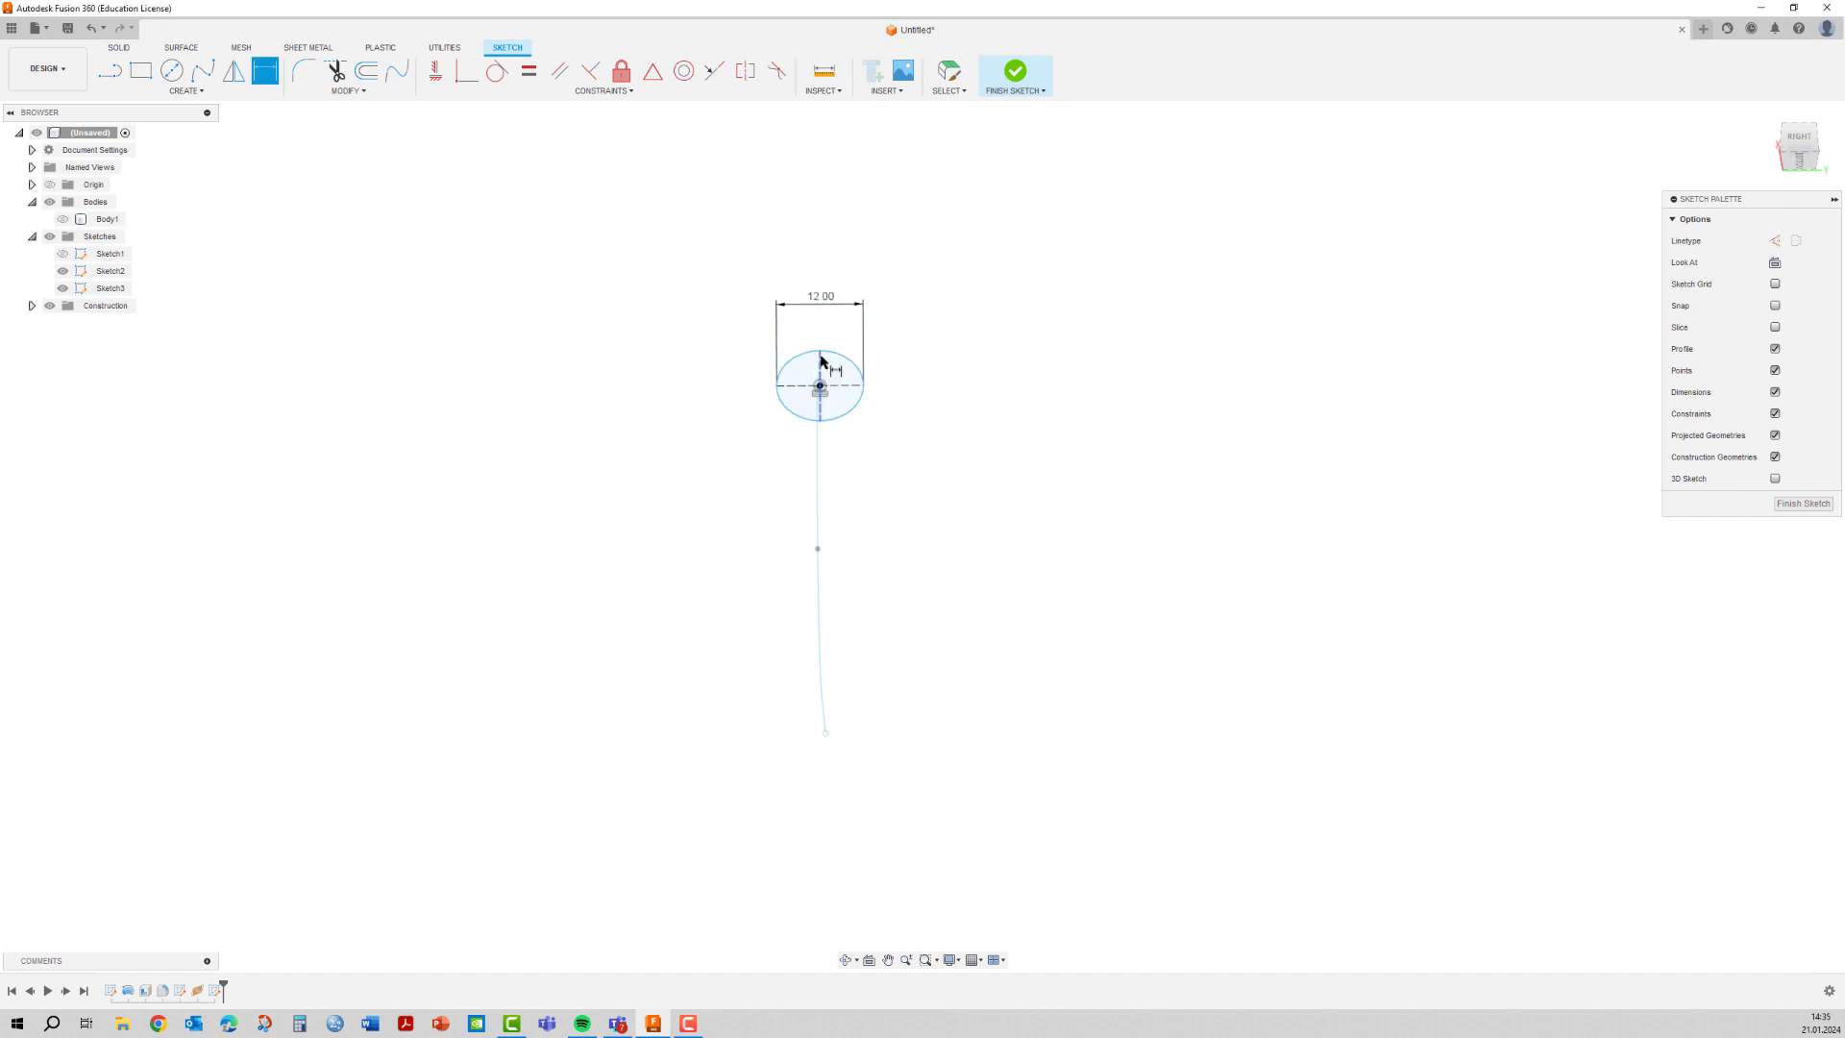
left_click(819, 361)
left_click(924, 381)
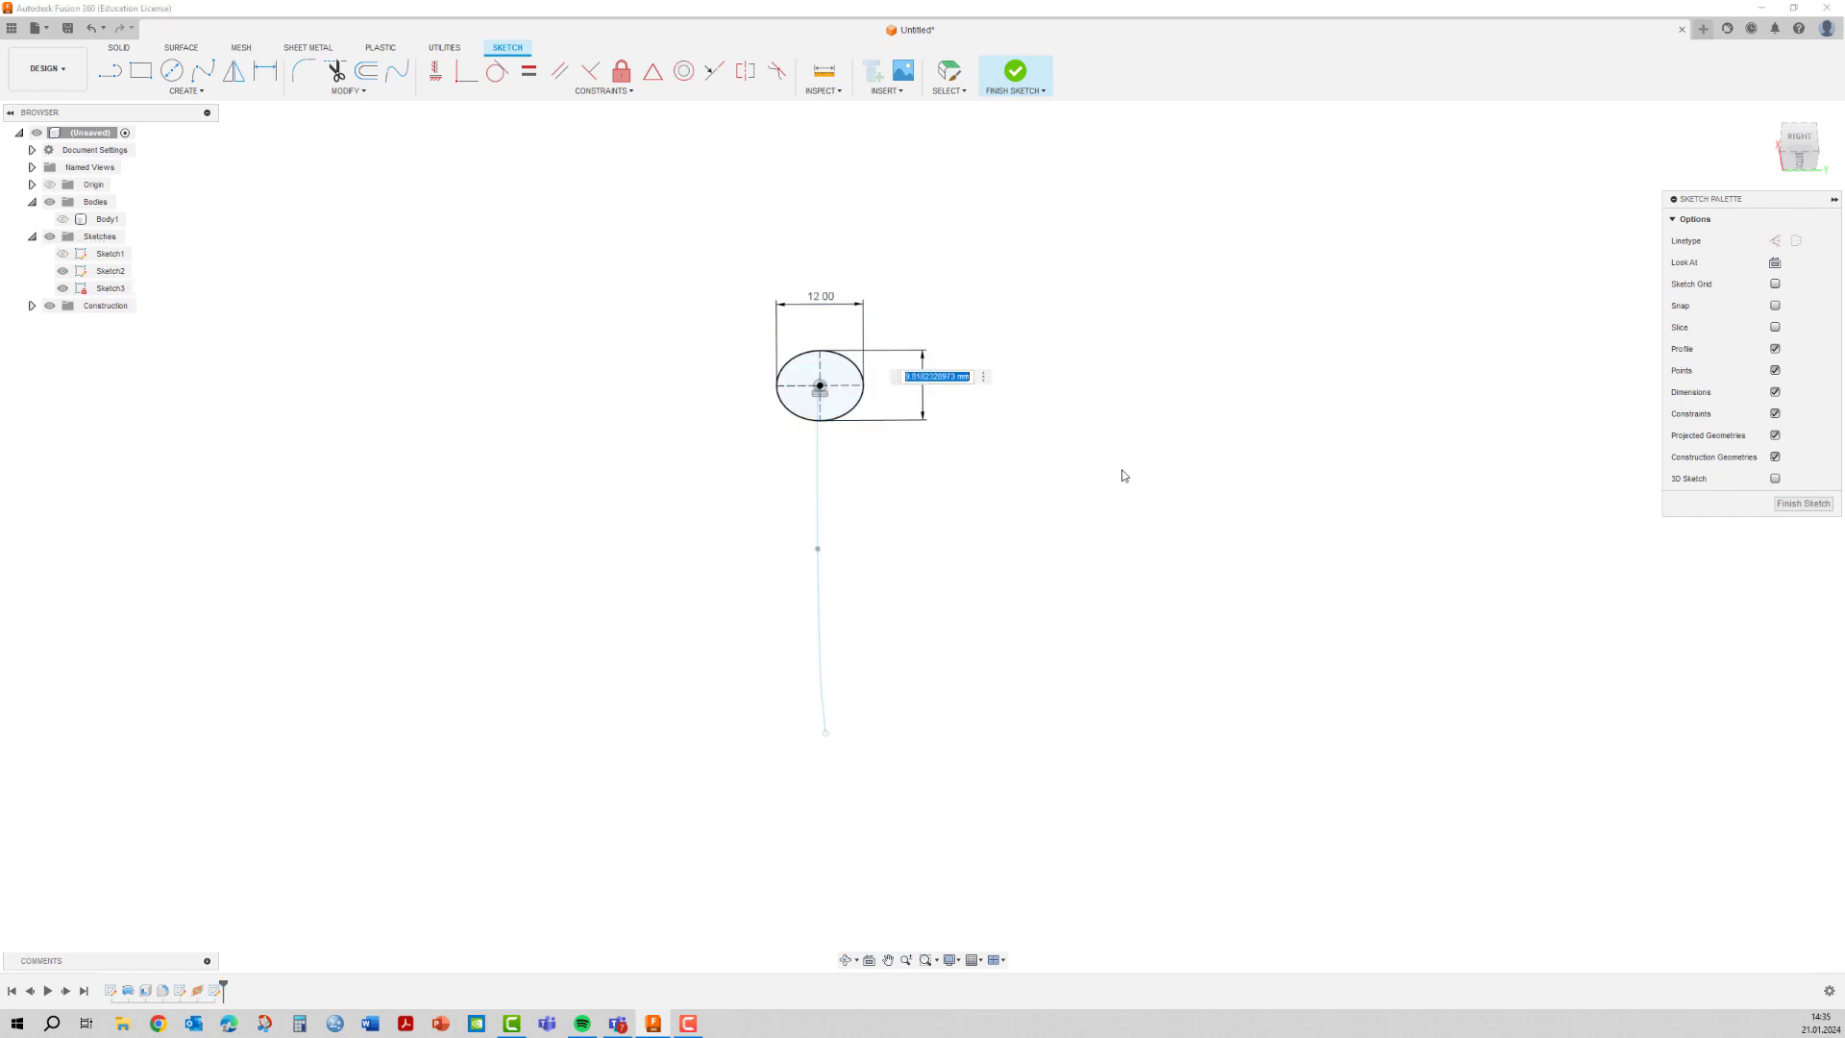
type("9")
key("Return")
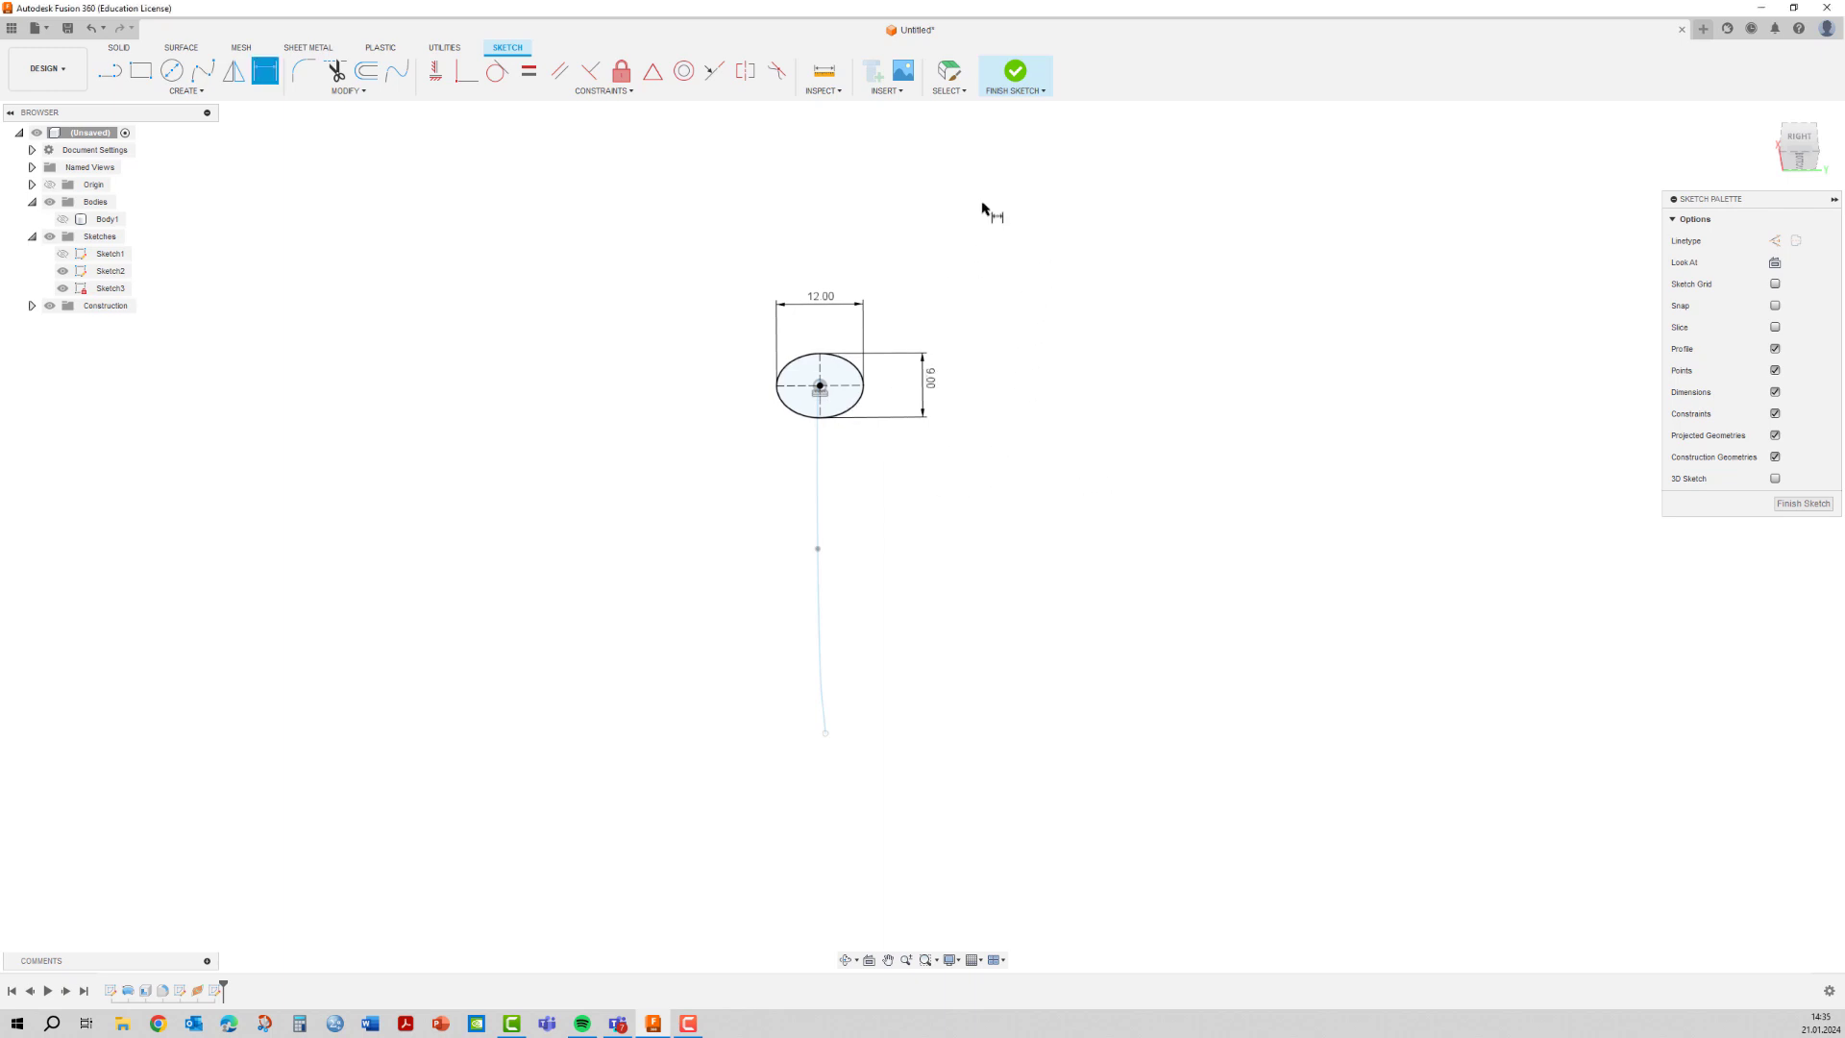
mouse_move(970, 215)
middle_mouse_down("shift")
mouse_move(1120, 256)
mouse_move(1084, 222)
middle_mouse_up("shift")
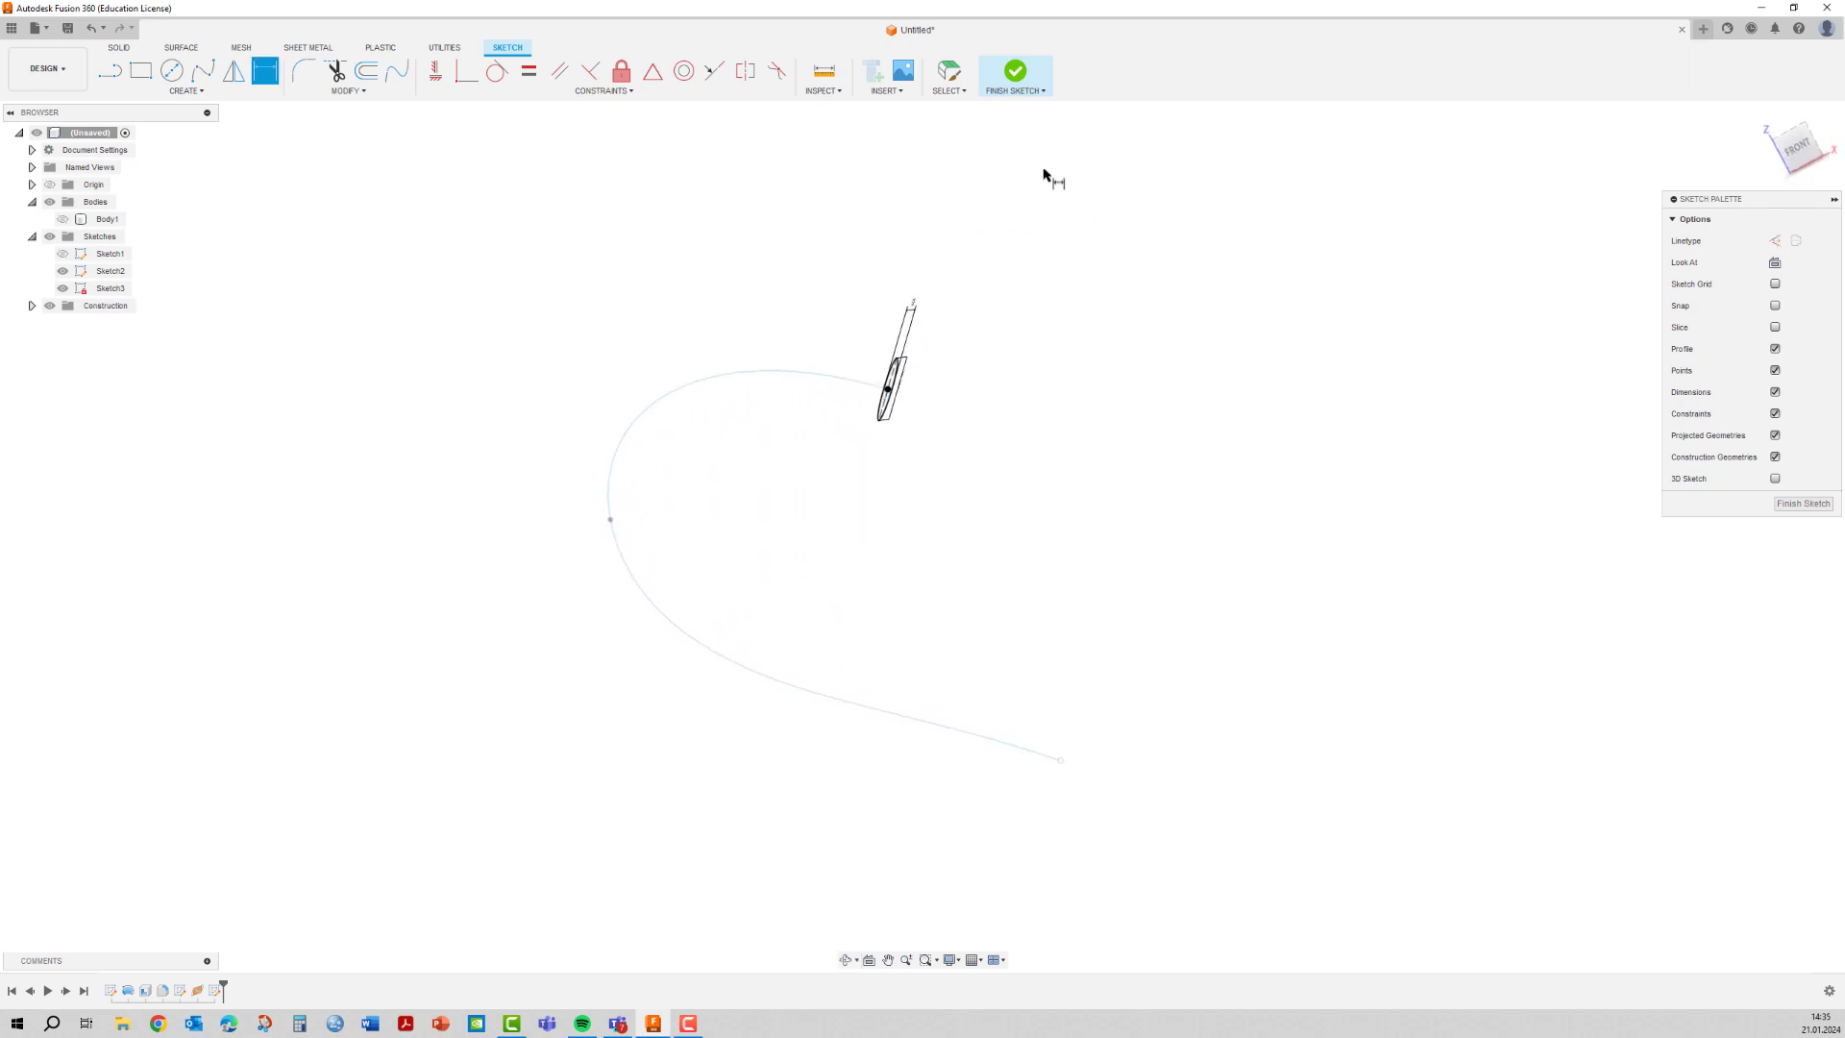
left_click(1015, 81)
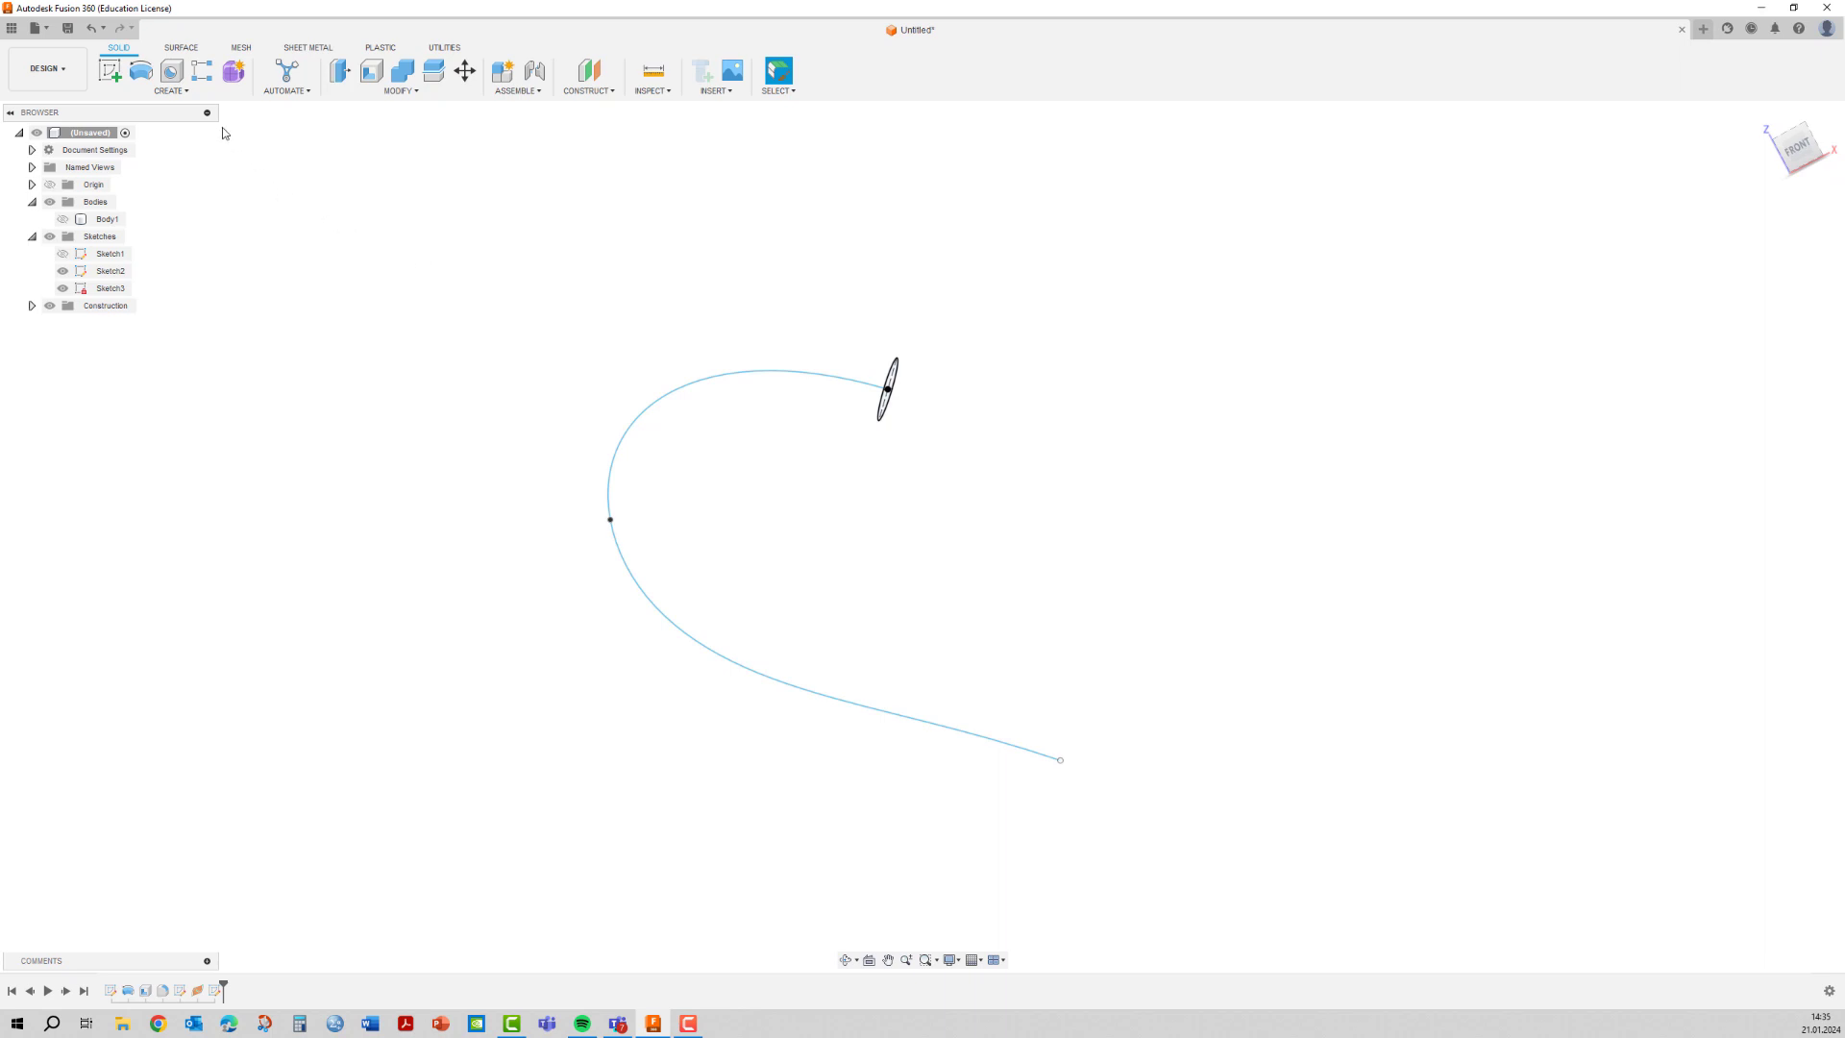
Set up a sweep with the ellipse as profile along the handle spline path.
left_click(186, 91)
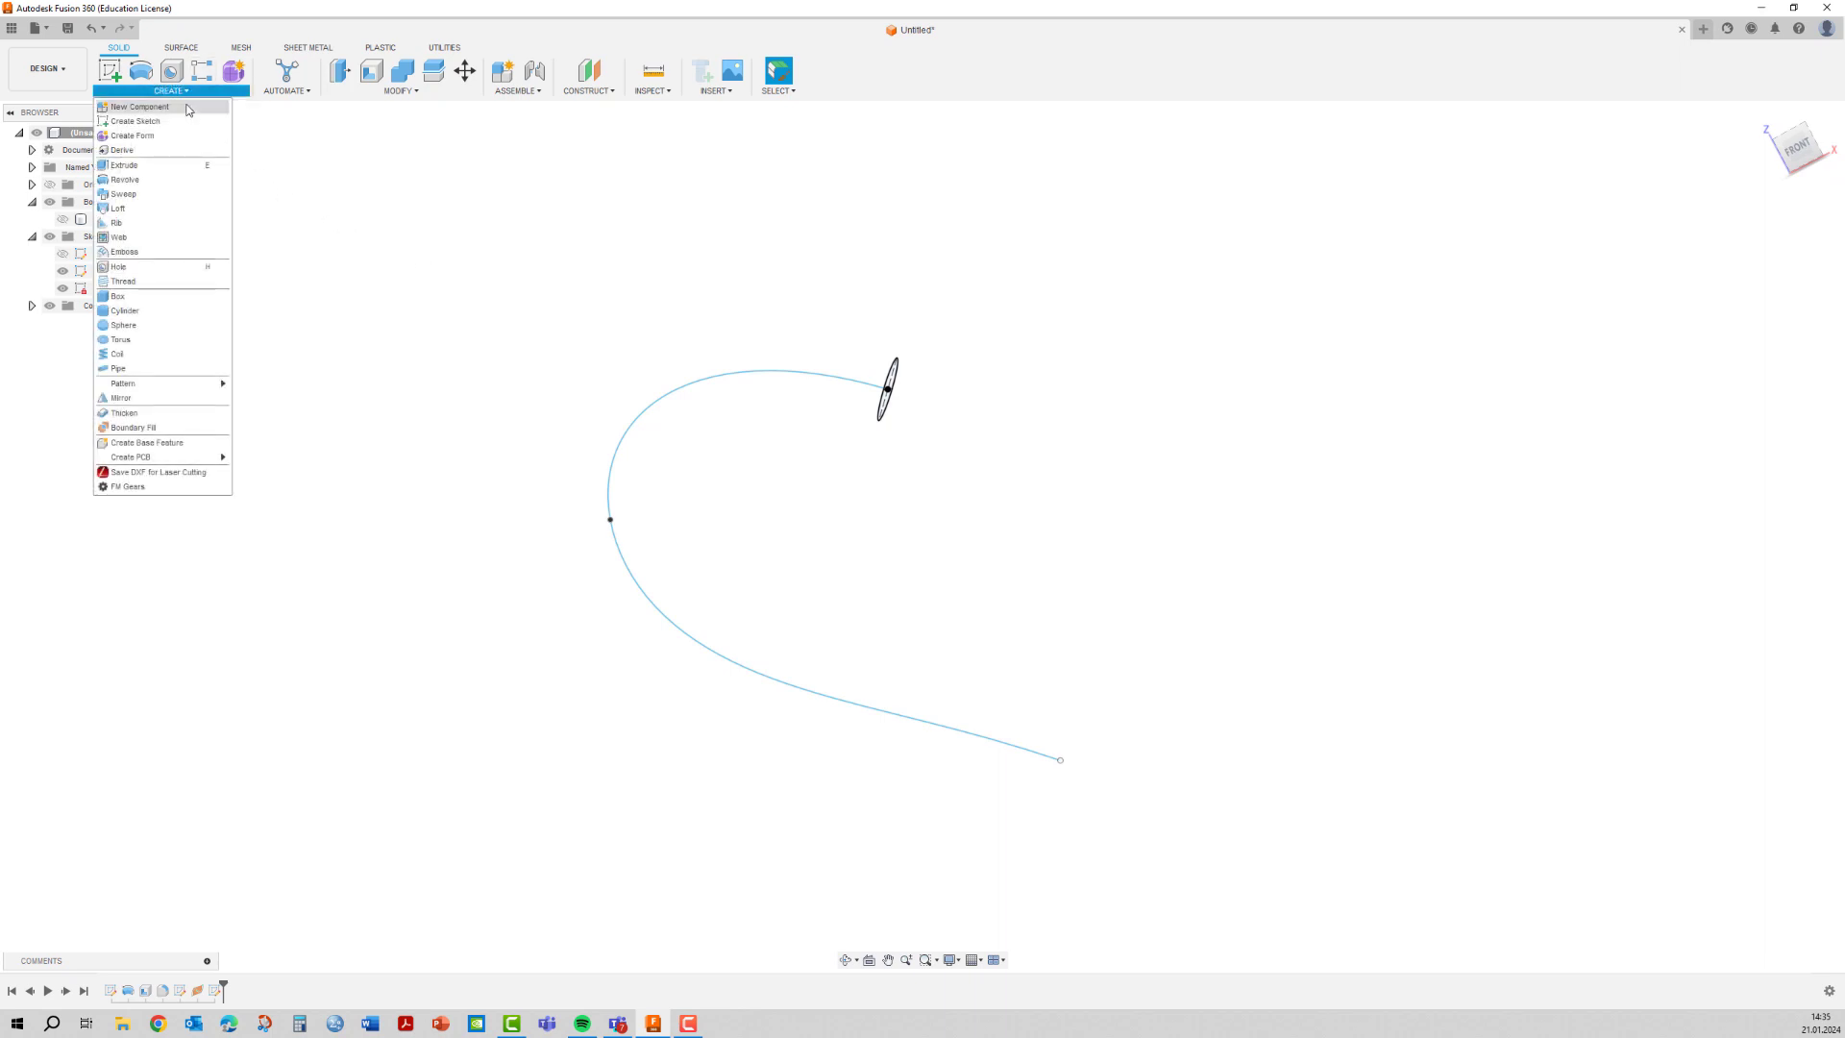
left_click(151, 195)
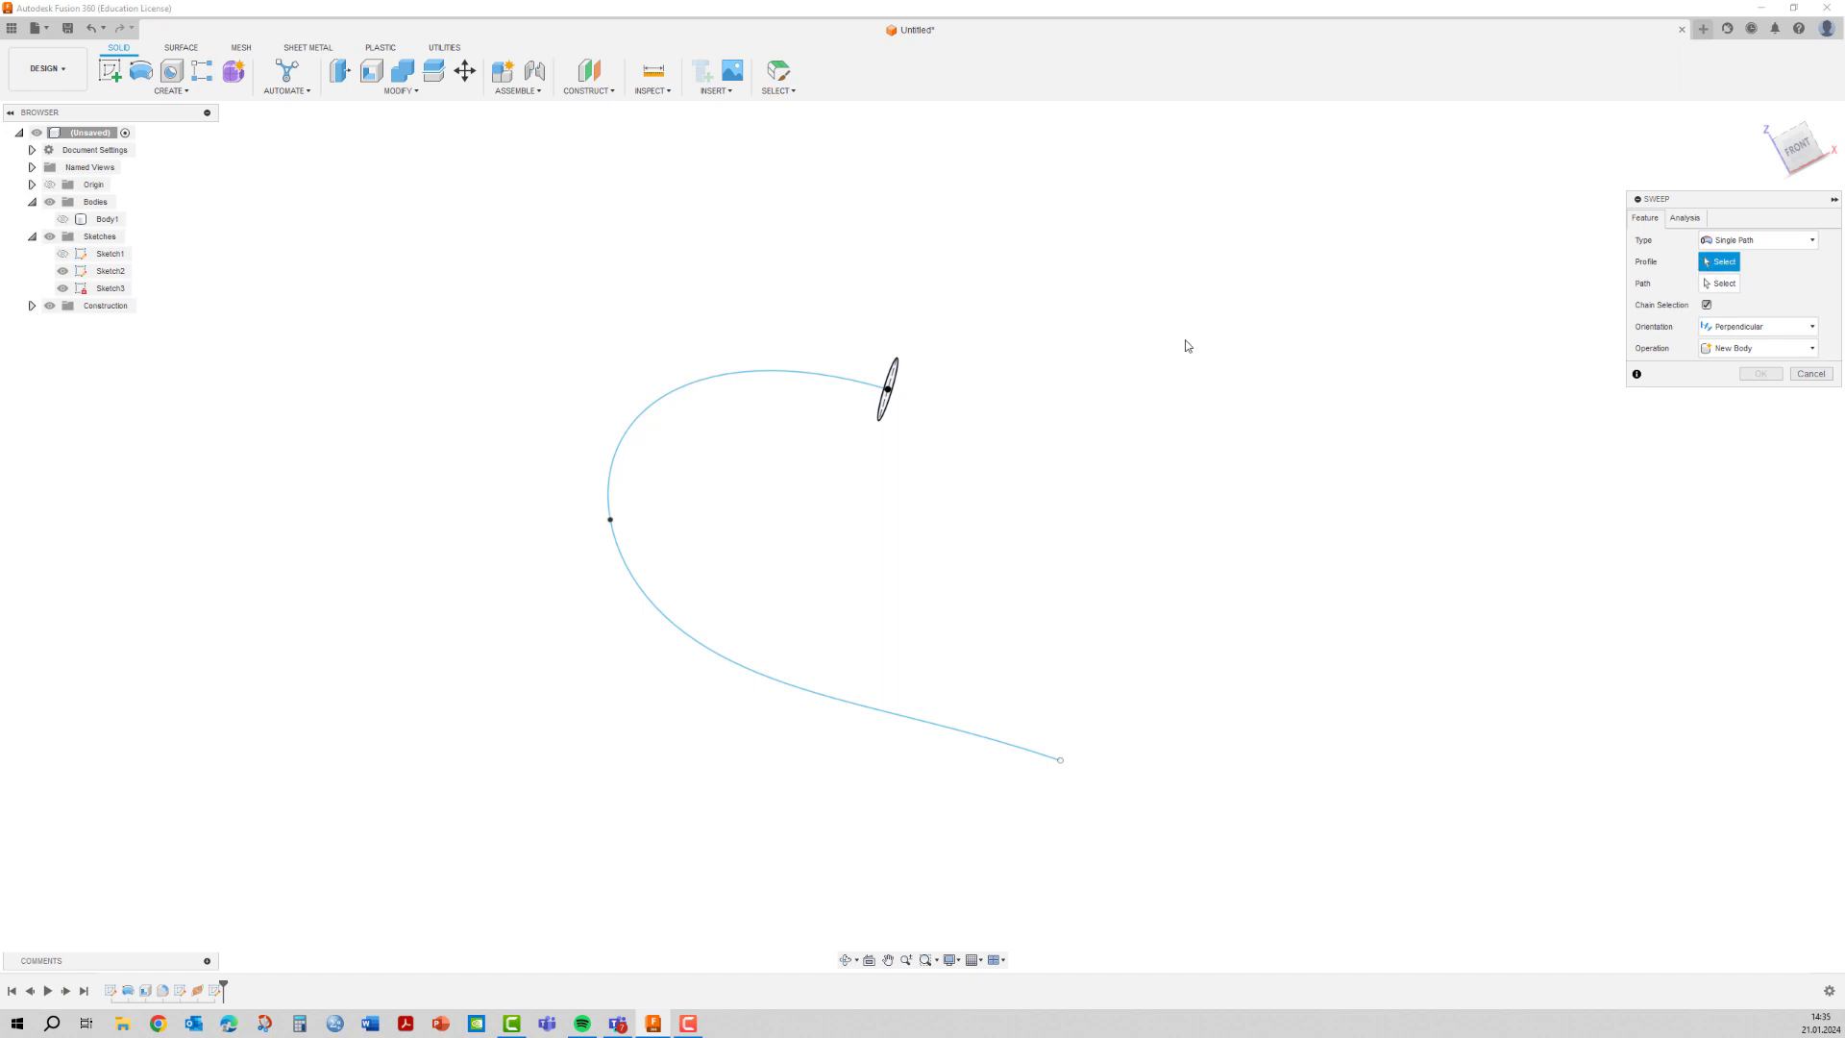
middle_click_drag(910, 329, 869, 313, "shift")
left_click(892, 389)
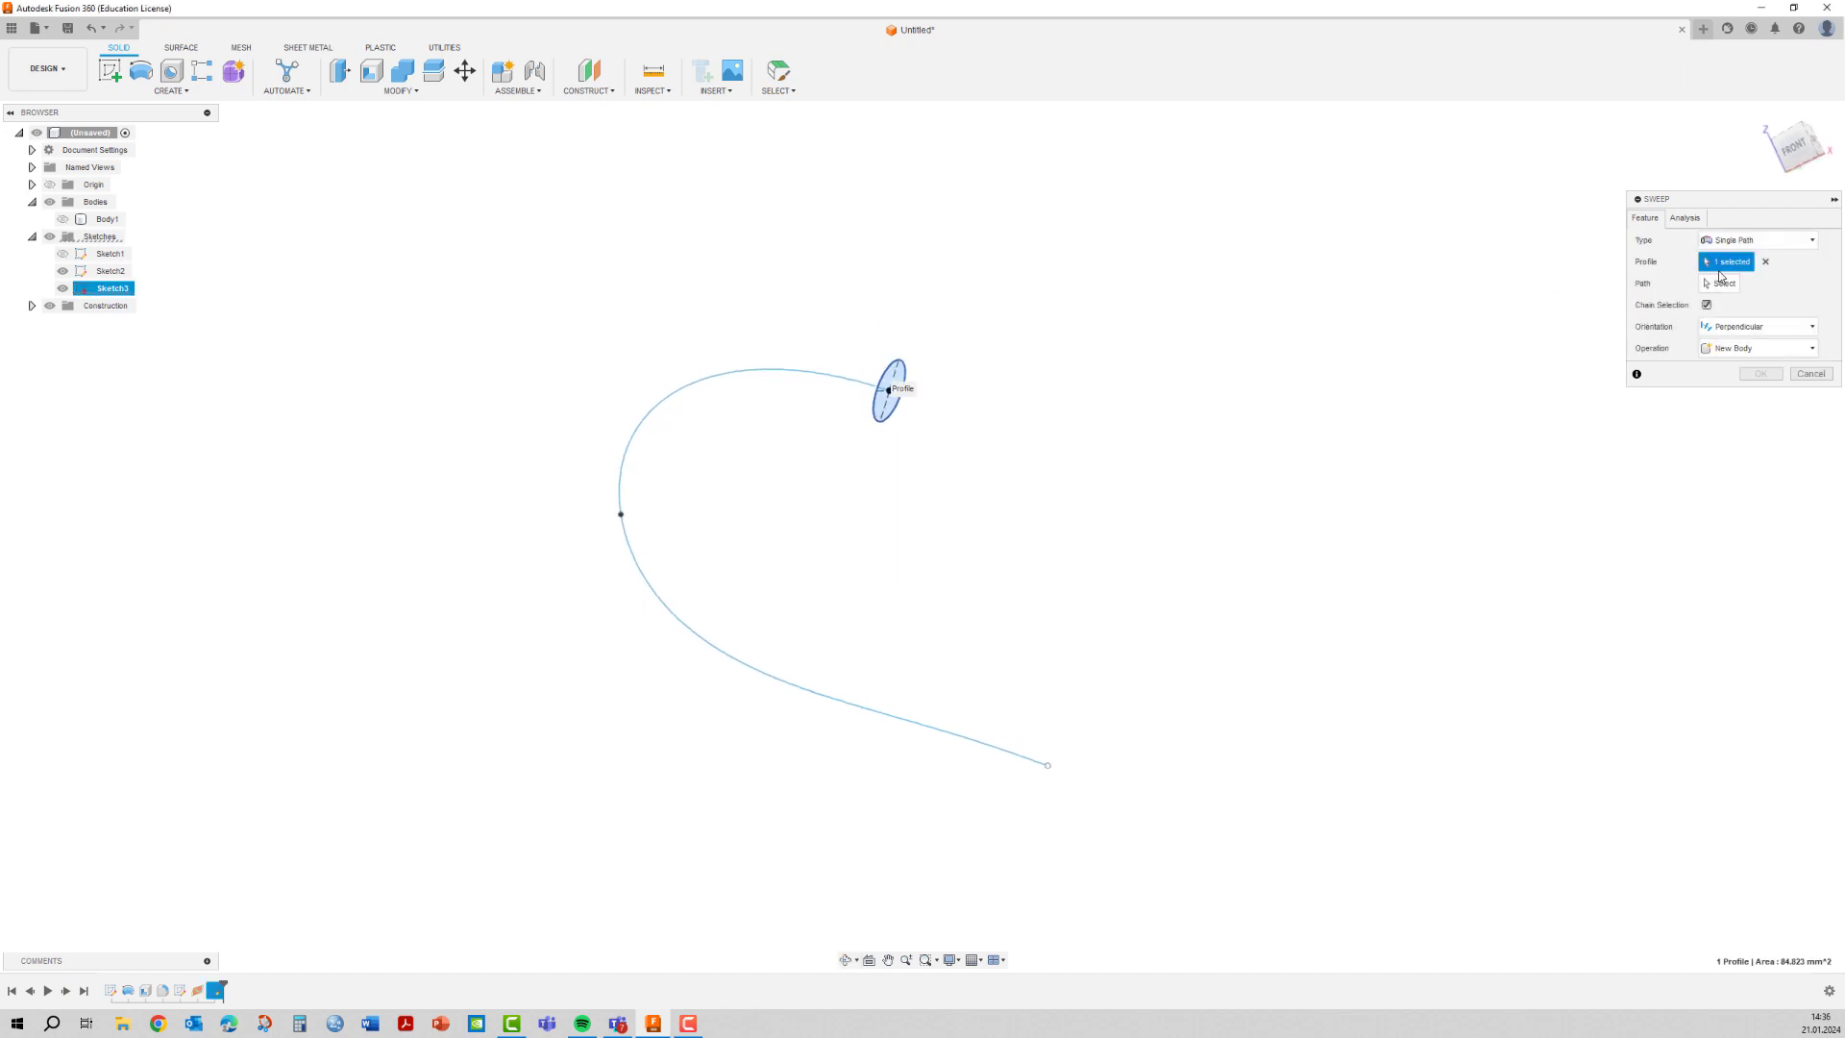
left_click(1710, 292)
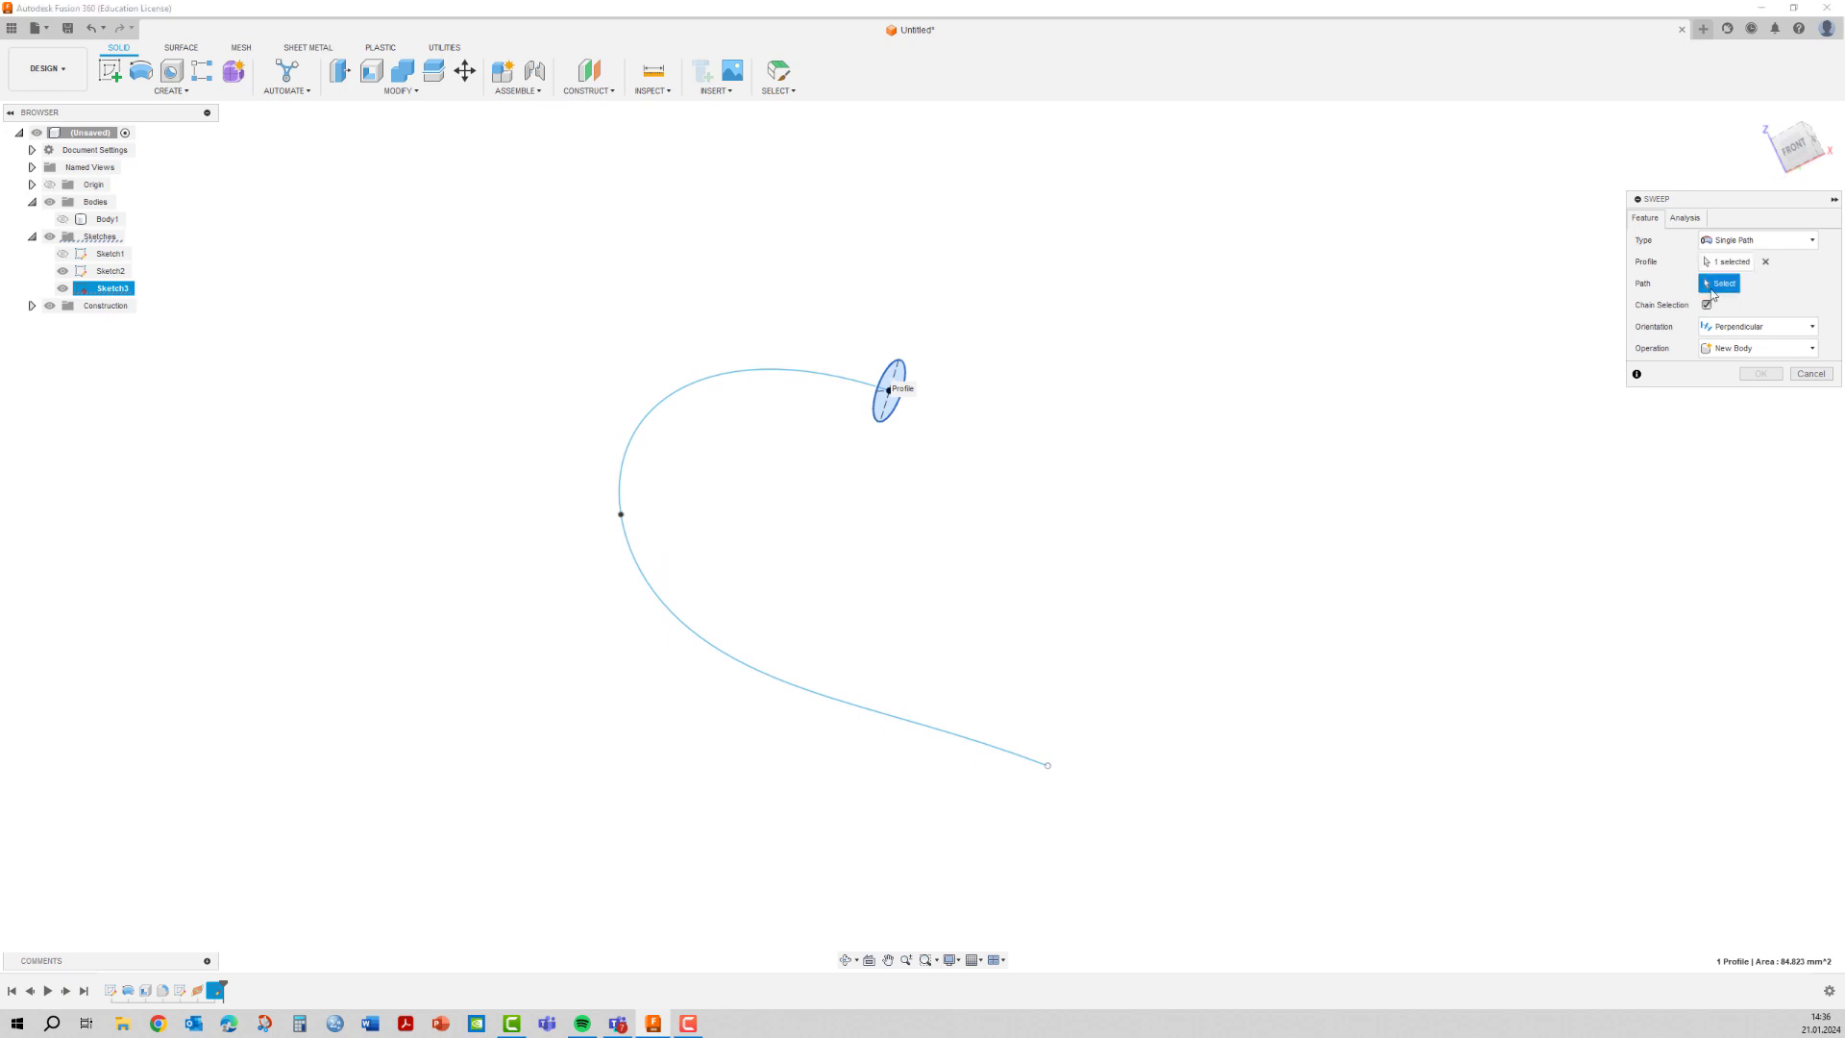
left_click(814, 379)
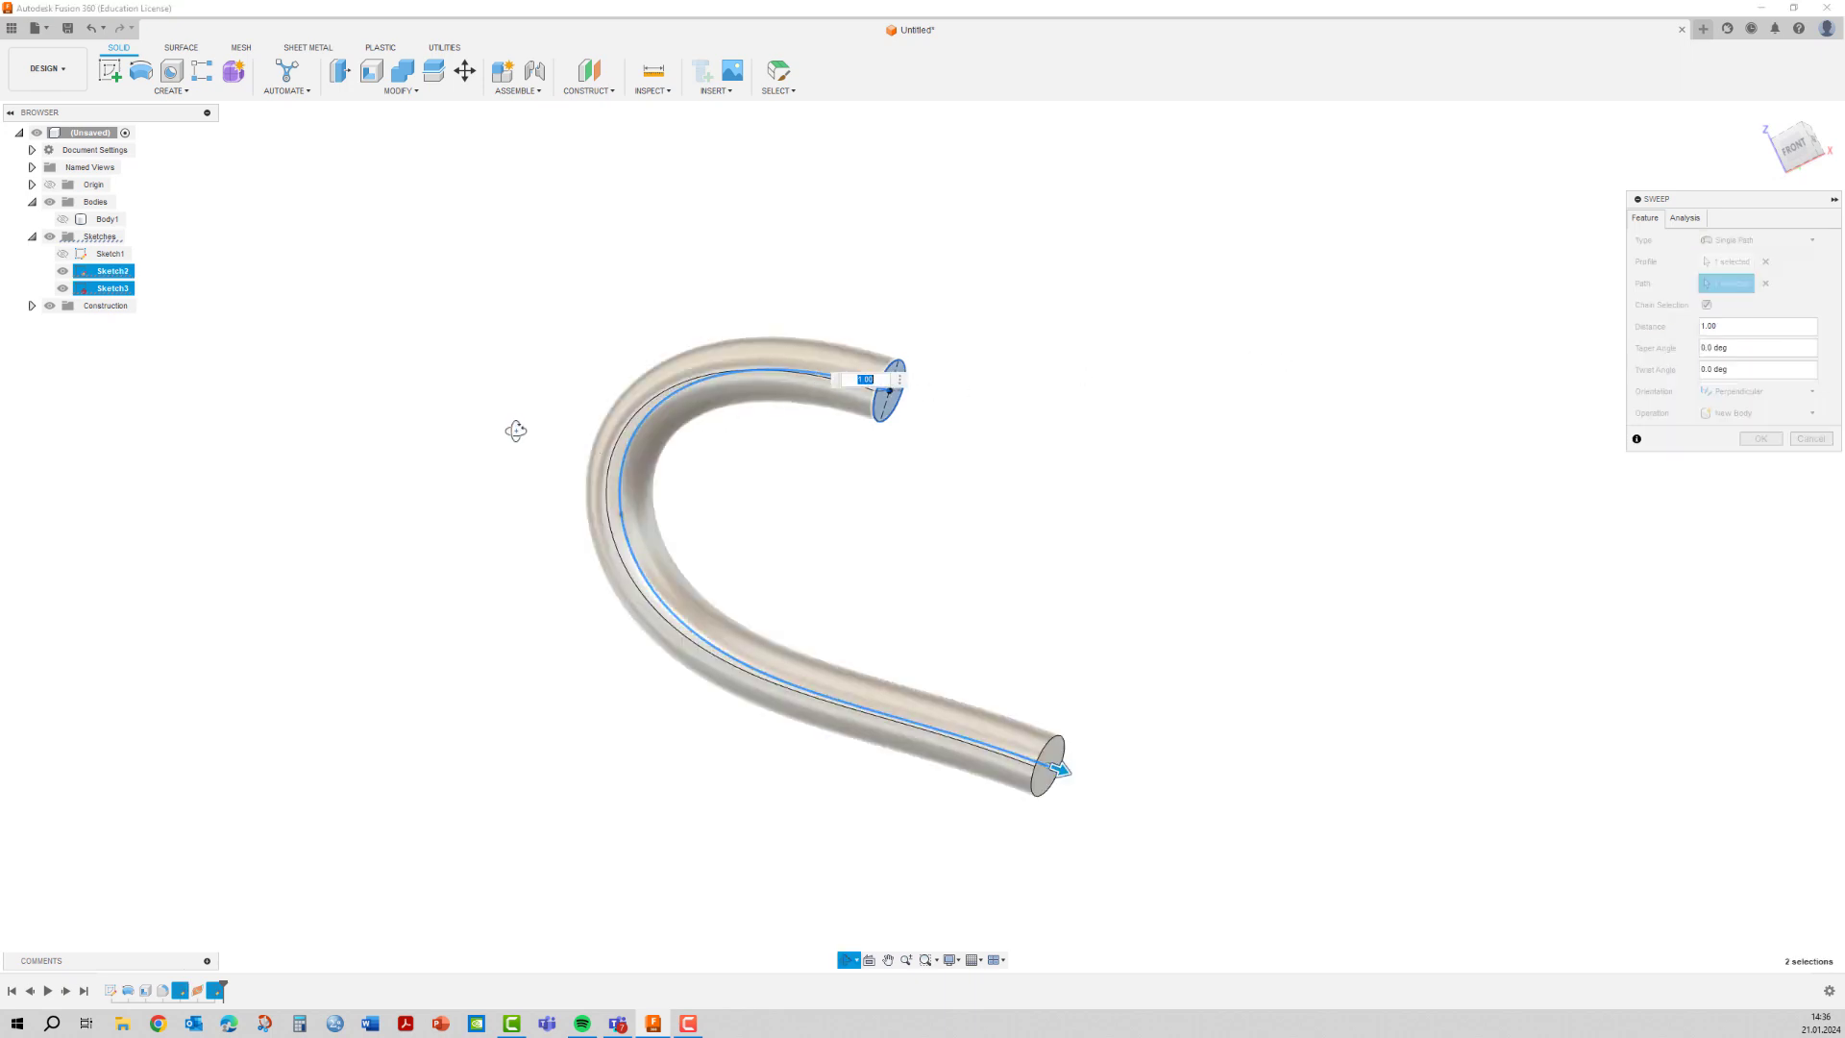
mouse_move(516, 430)
middle_mouse_down("shift")
mouse_move(490, 438)
mouse_move(495, 416)
mouse_move(473, 432)
middle_mouse_up("shift")
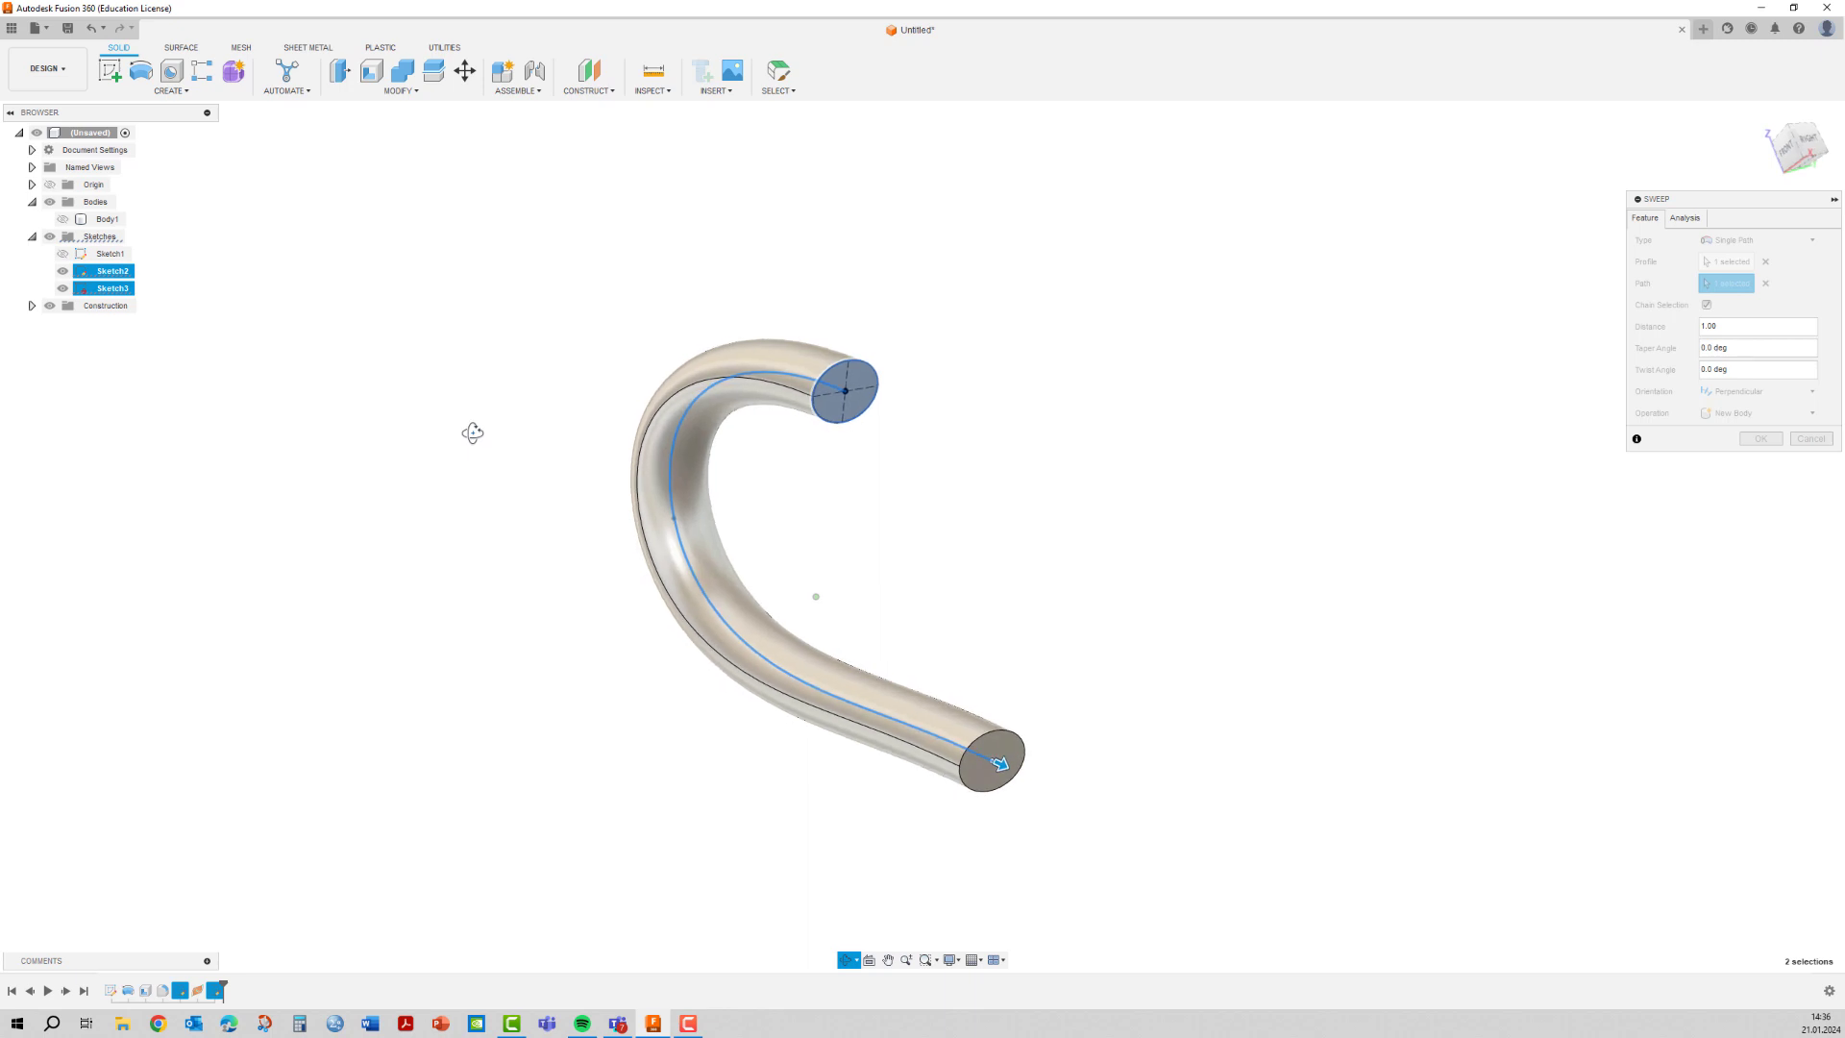
Give the sweep a -1.58° taper and create the handle as new Body2.
left_click(1699, 349)
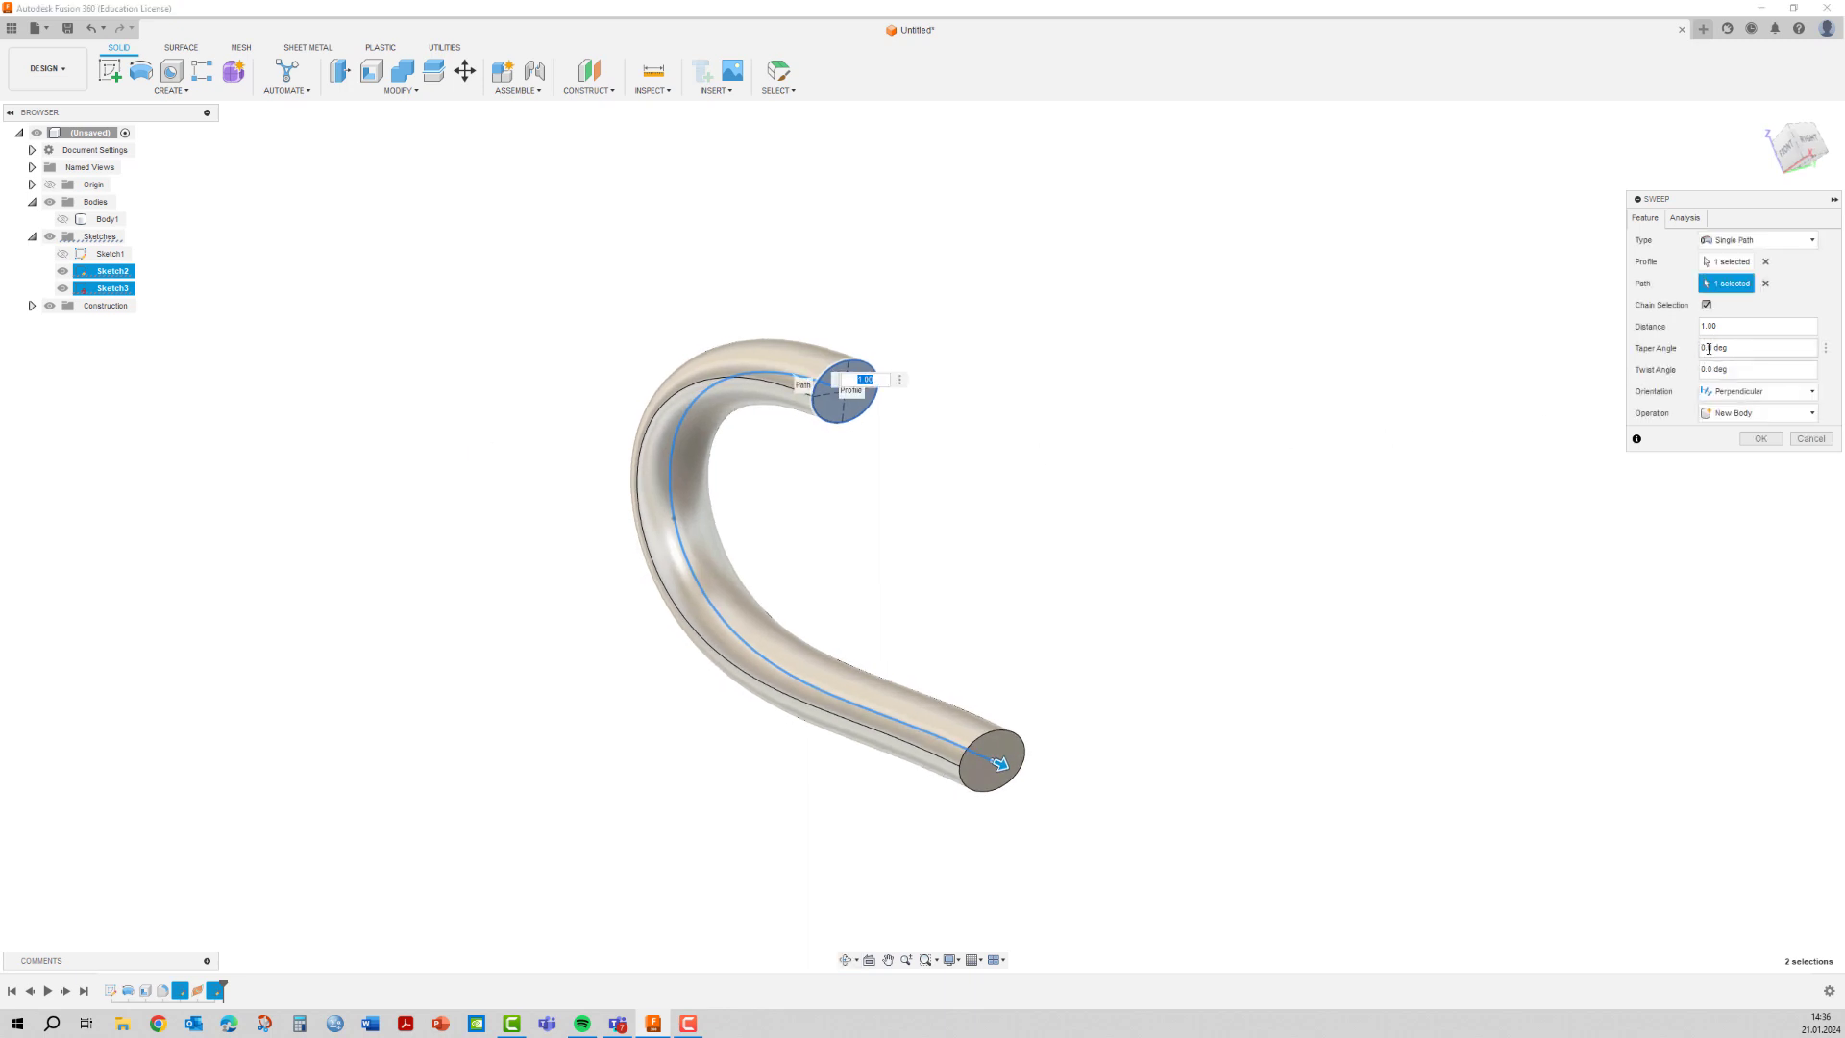
left_click(1701, 348)
type("-30")
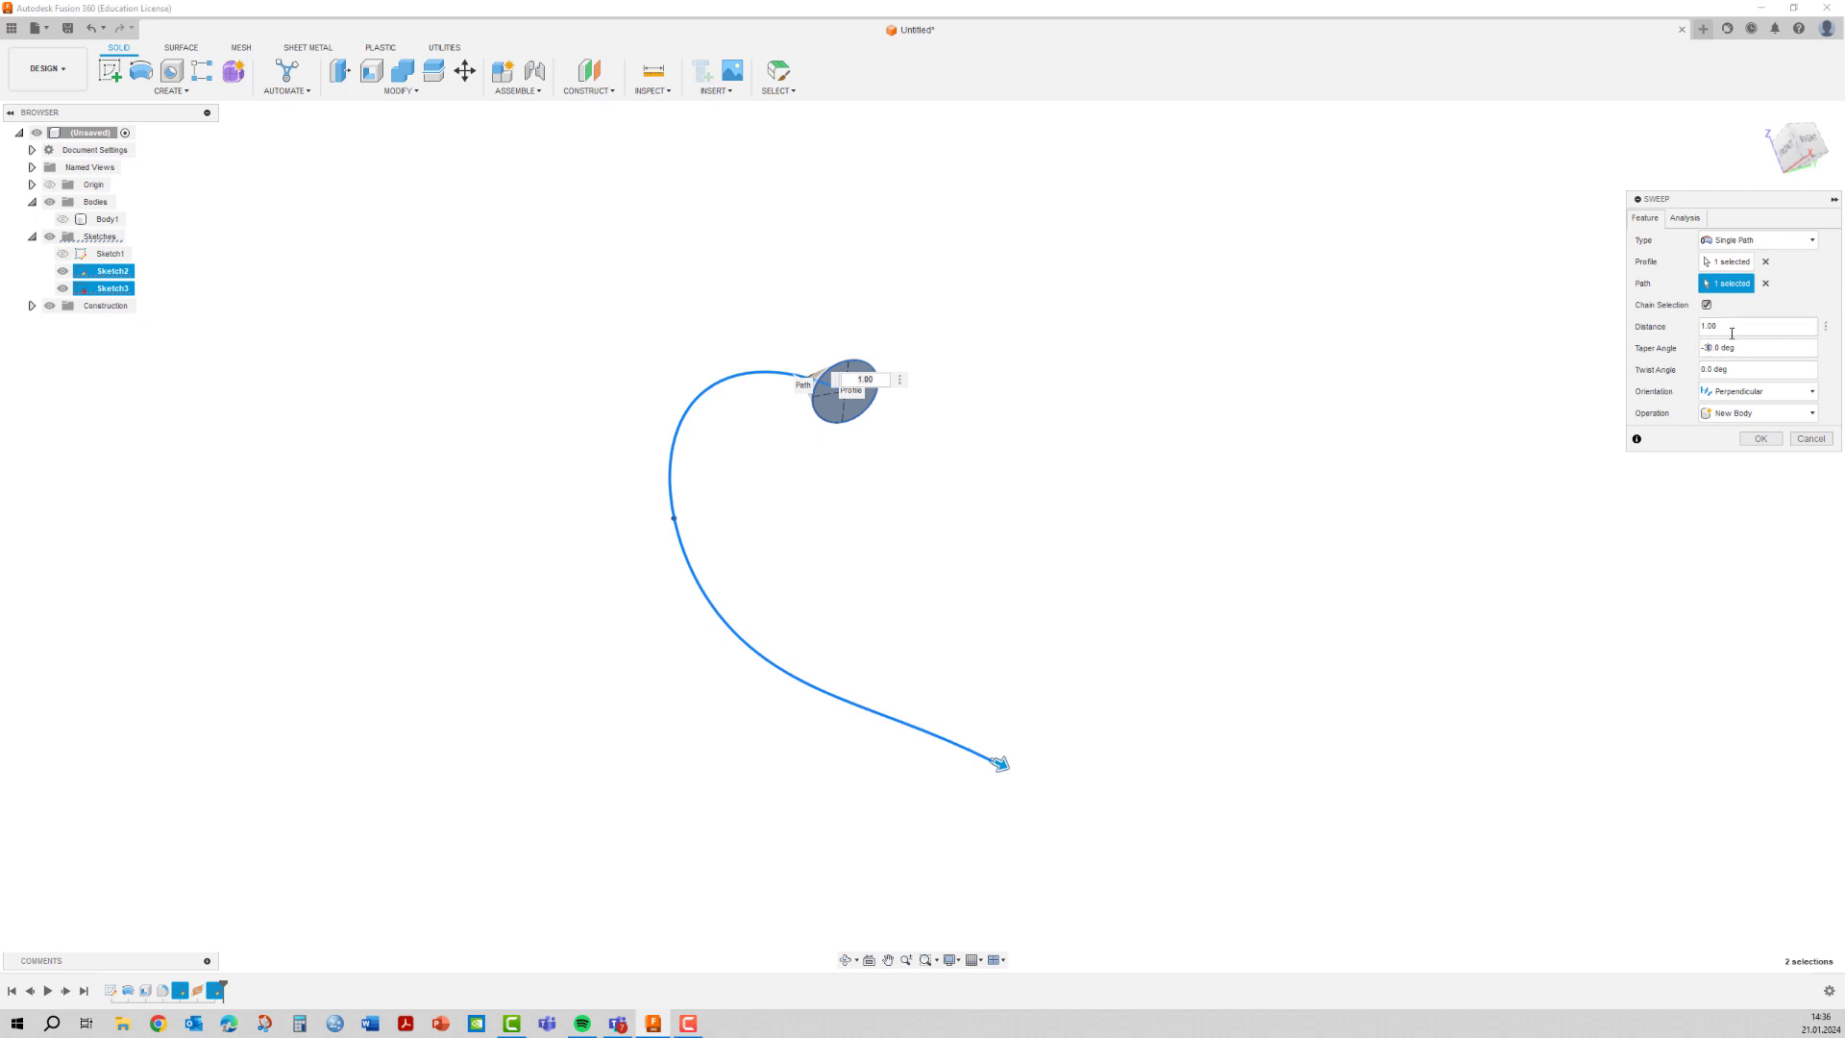
key("BackSpace")
type("1")
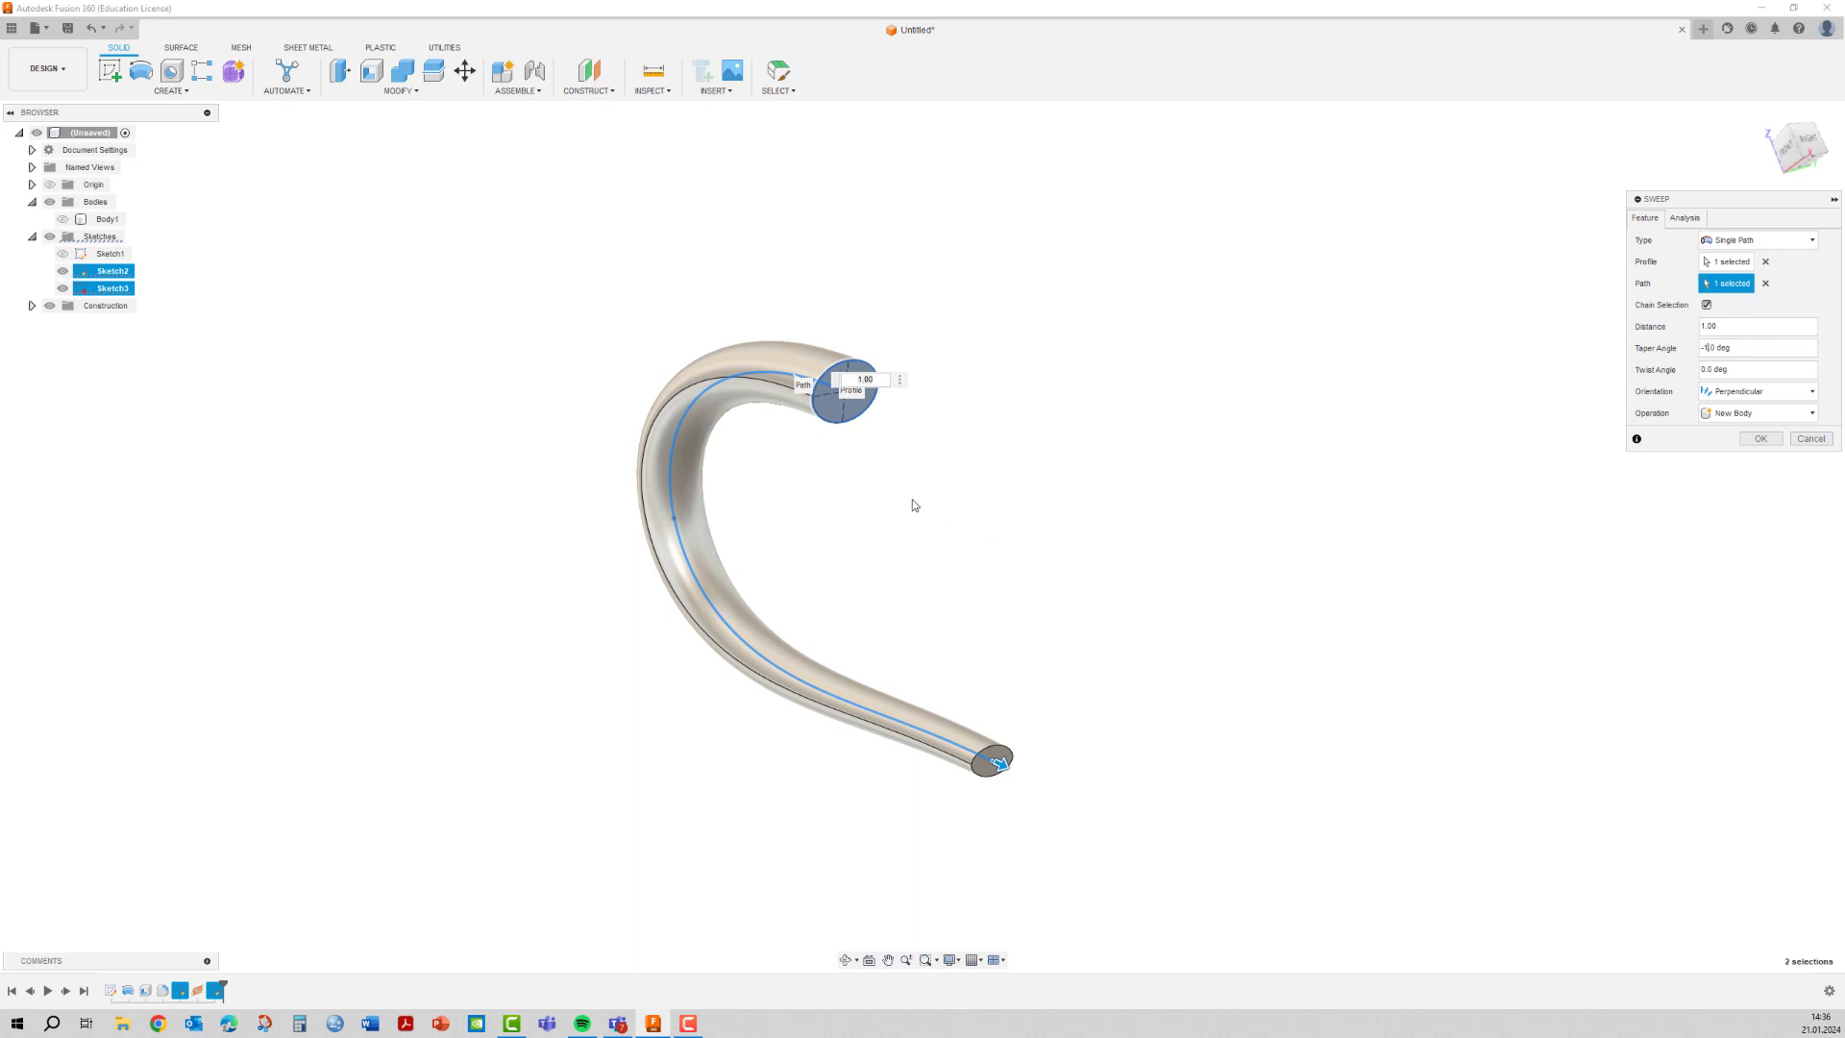
type("-1")
mouse_move(915, 503)
middle_mouse_down("shift")
mouse_move(1005, 461)
mouse_move(1050, 383)
mouse_move(936, 499)
middle_mouse_up("shift")
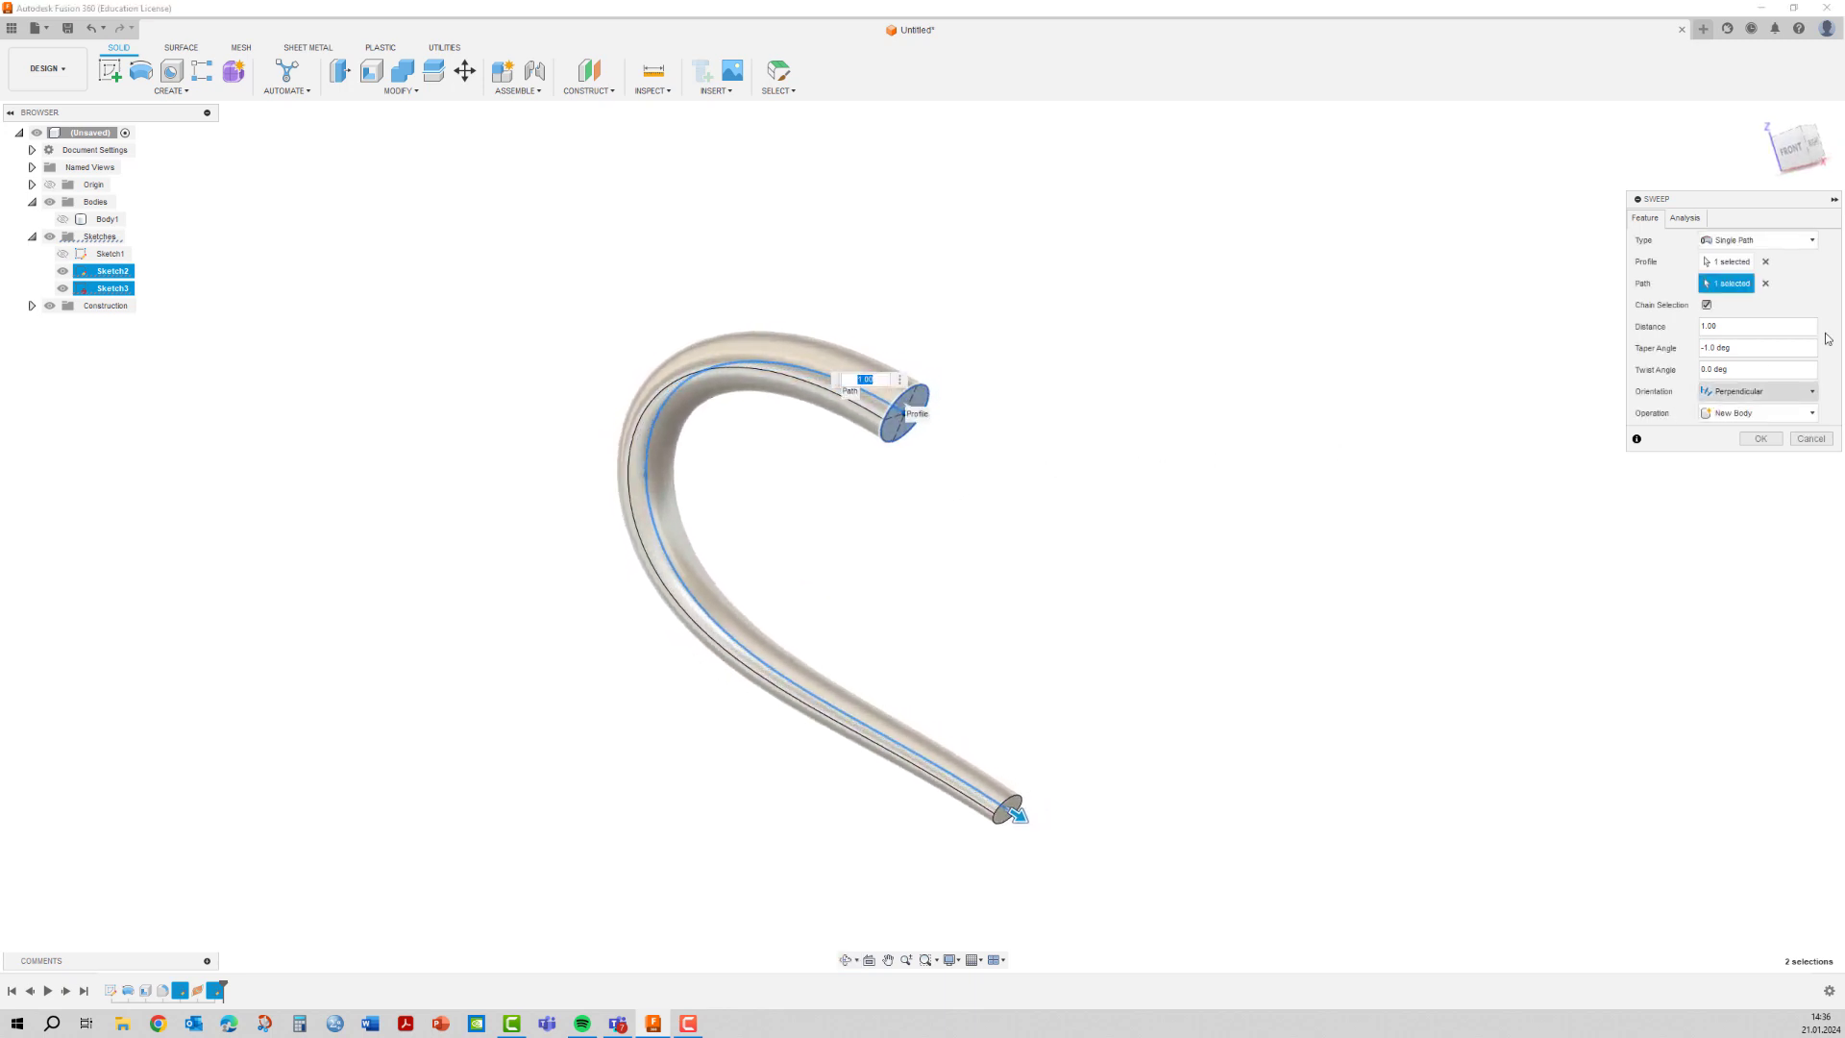
left_click(1711, 349)
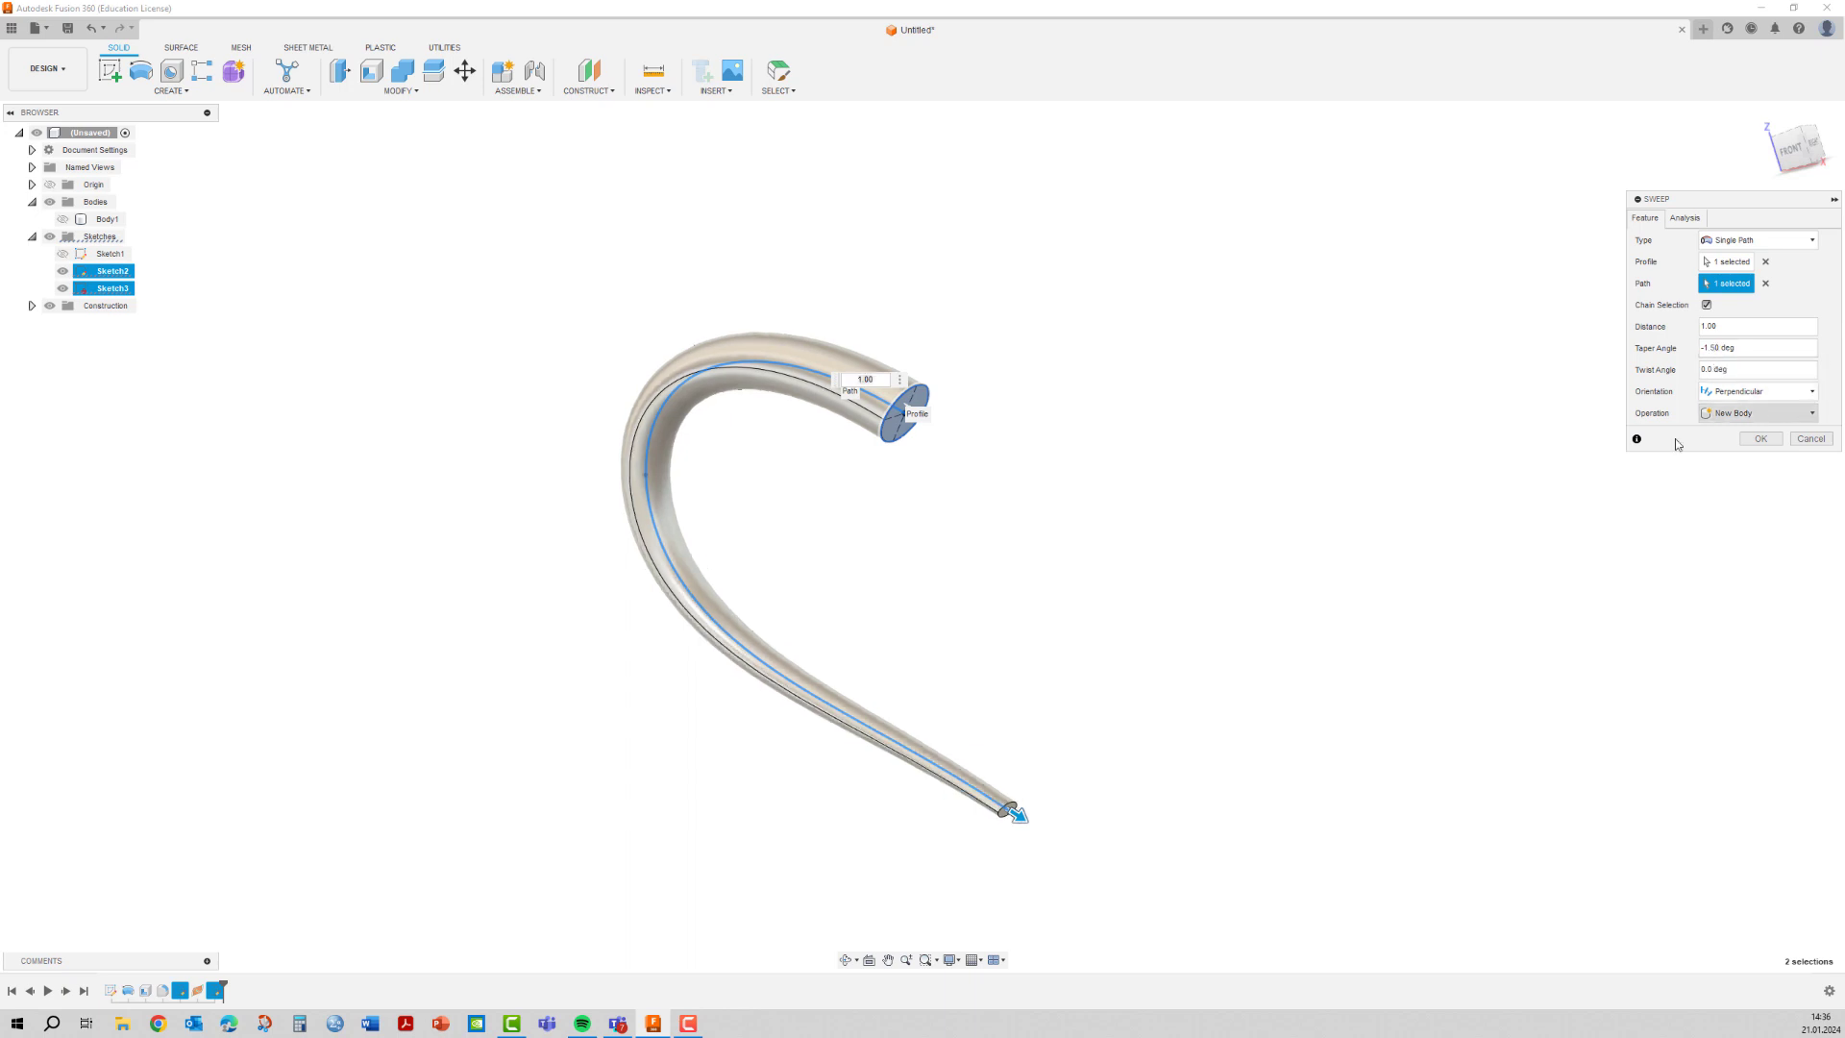
mouse_move(1489, 475)
middle_mouse_down("shift")
mouse_move(1507, 433)
mouse_move(1509, 477)
middle_mouse_up("shift")
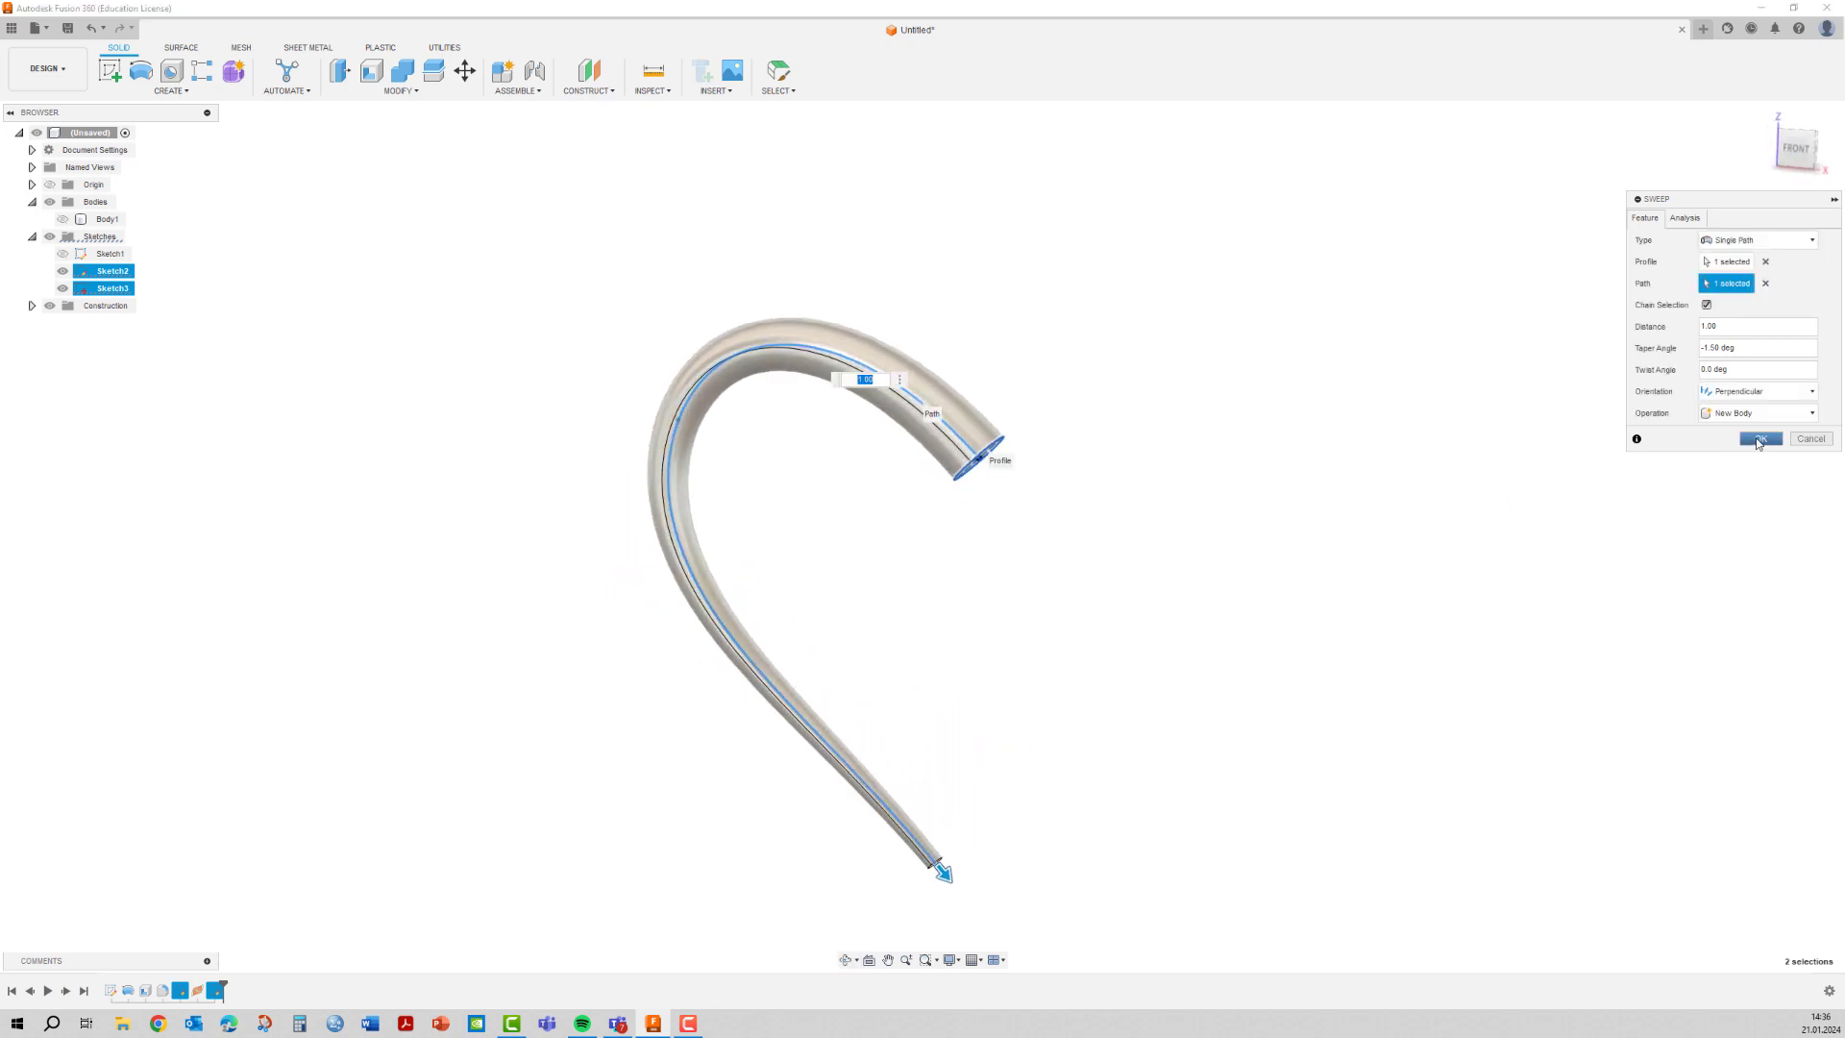
left_click(1759, 439)
middle_click_drag(1188, 521, 1206, 502, "shift")
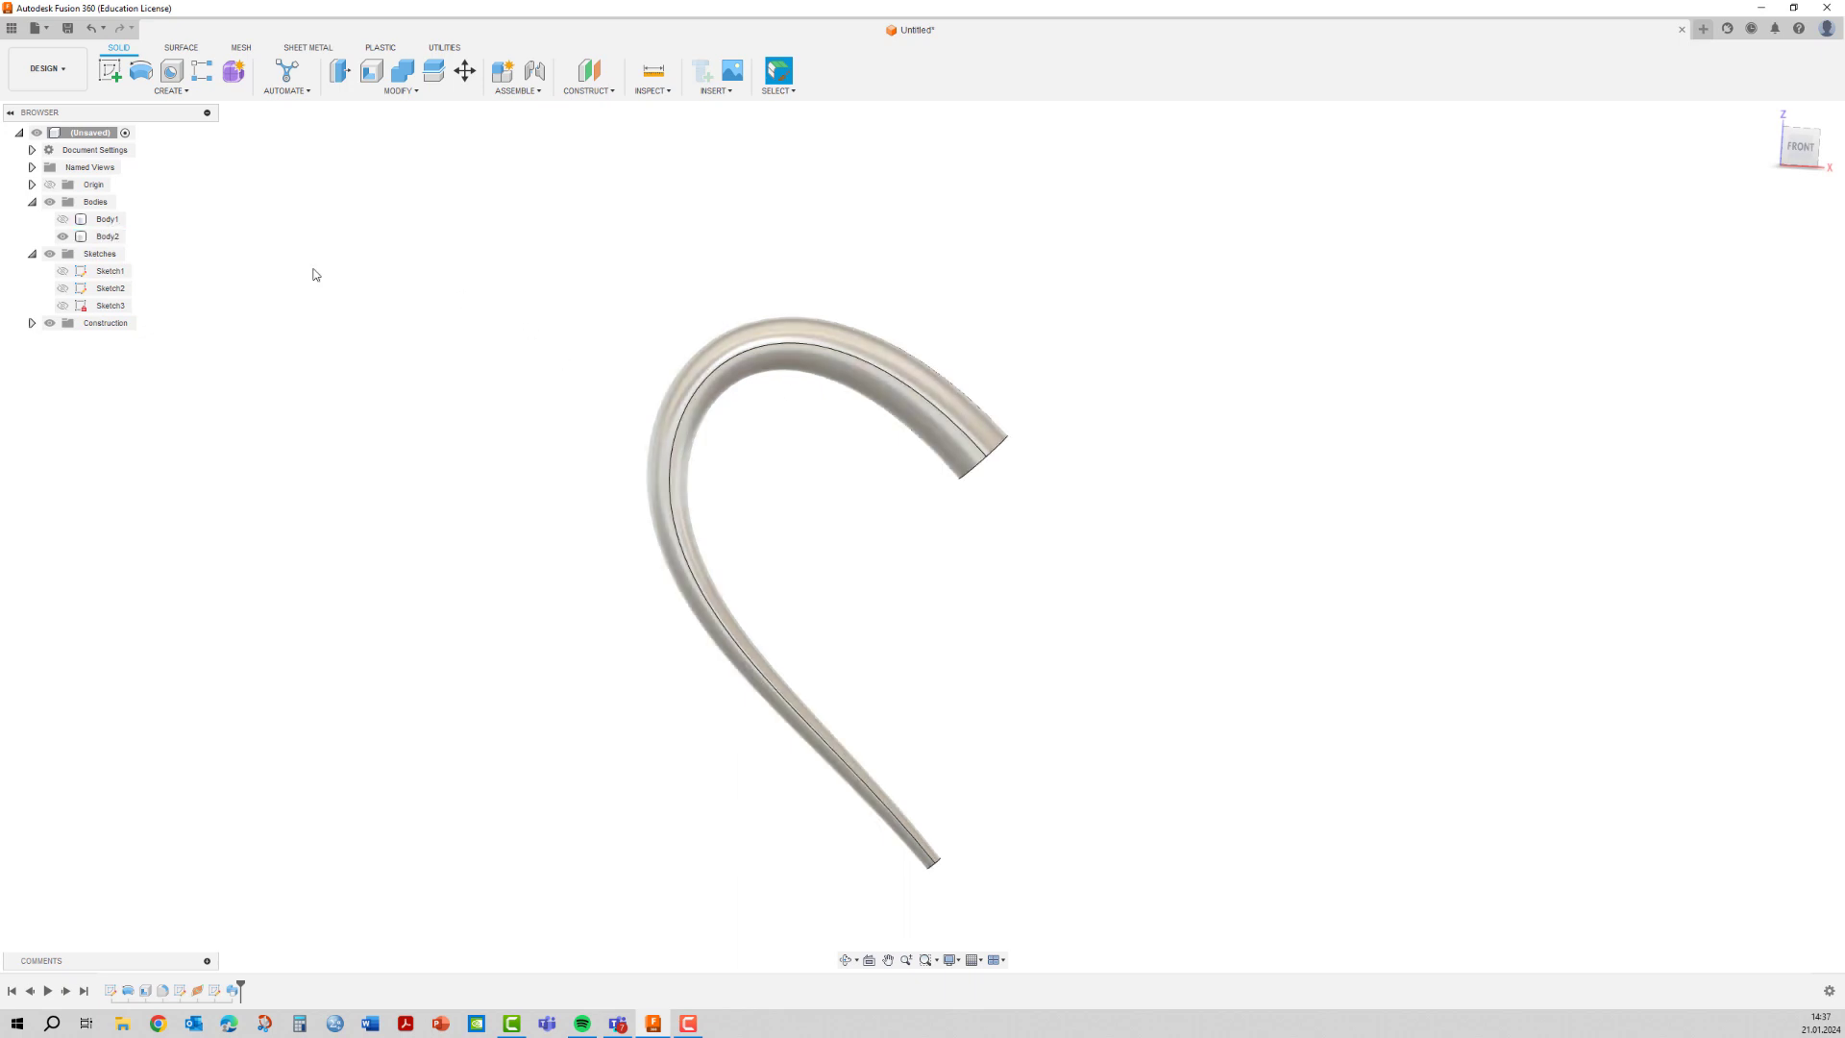
Show Body1 again, then re-edit Sweep1's taper angle and recommit it.
left_click(63, 219)
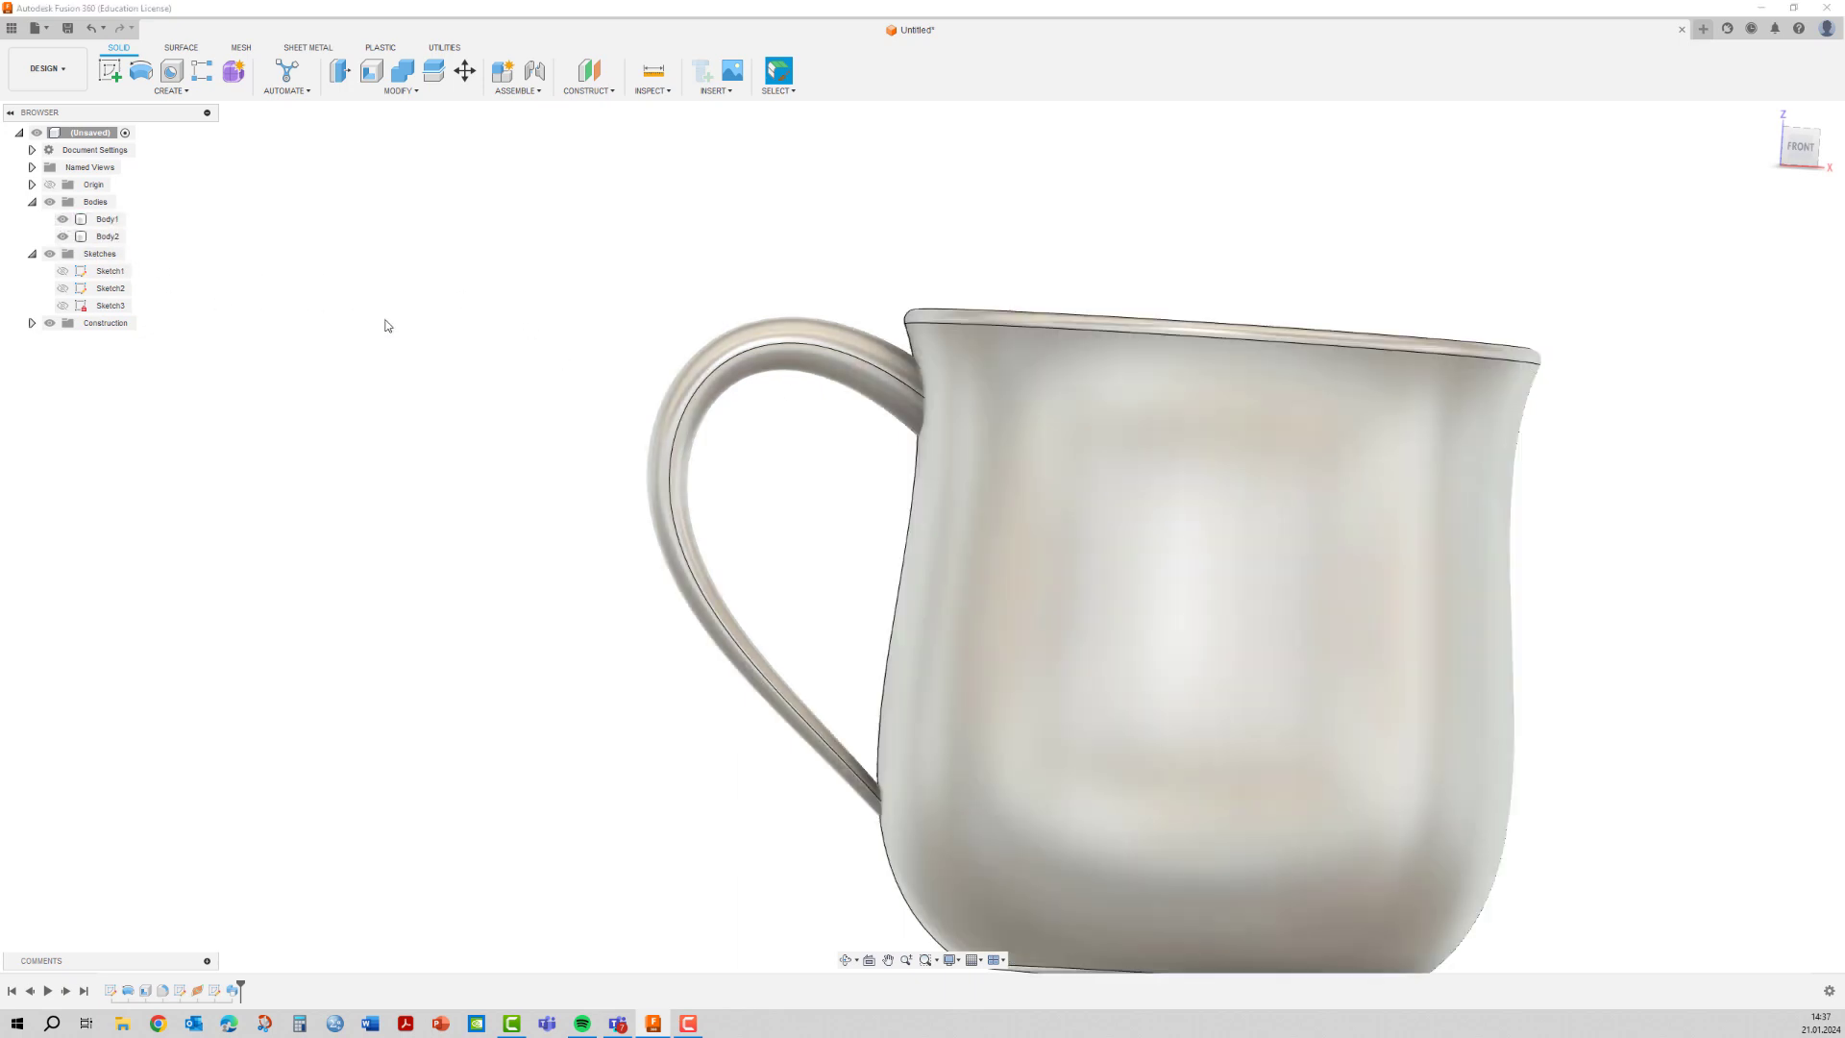
mouse_move(387, 326)
middle_mouse_down("shift")
mouse_move(337, 304)
mouse_move(412, 306)
middle_mouse_up("shift")
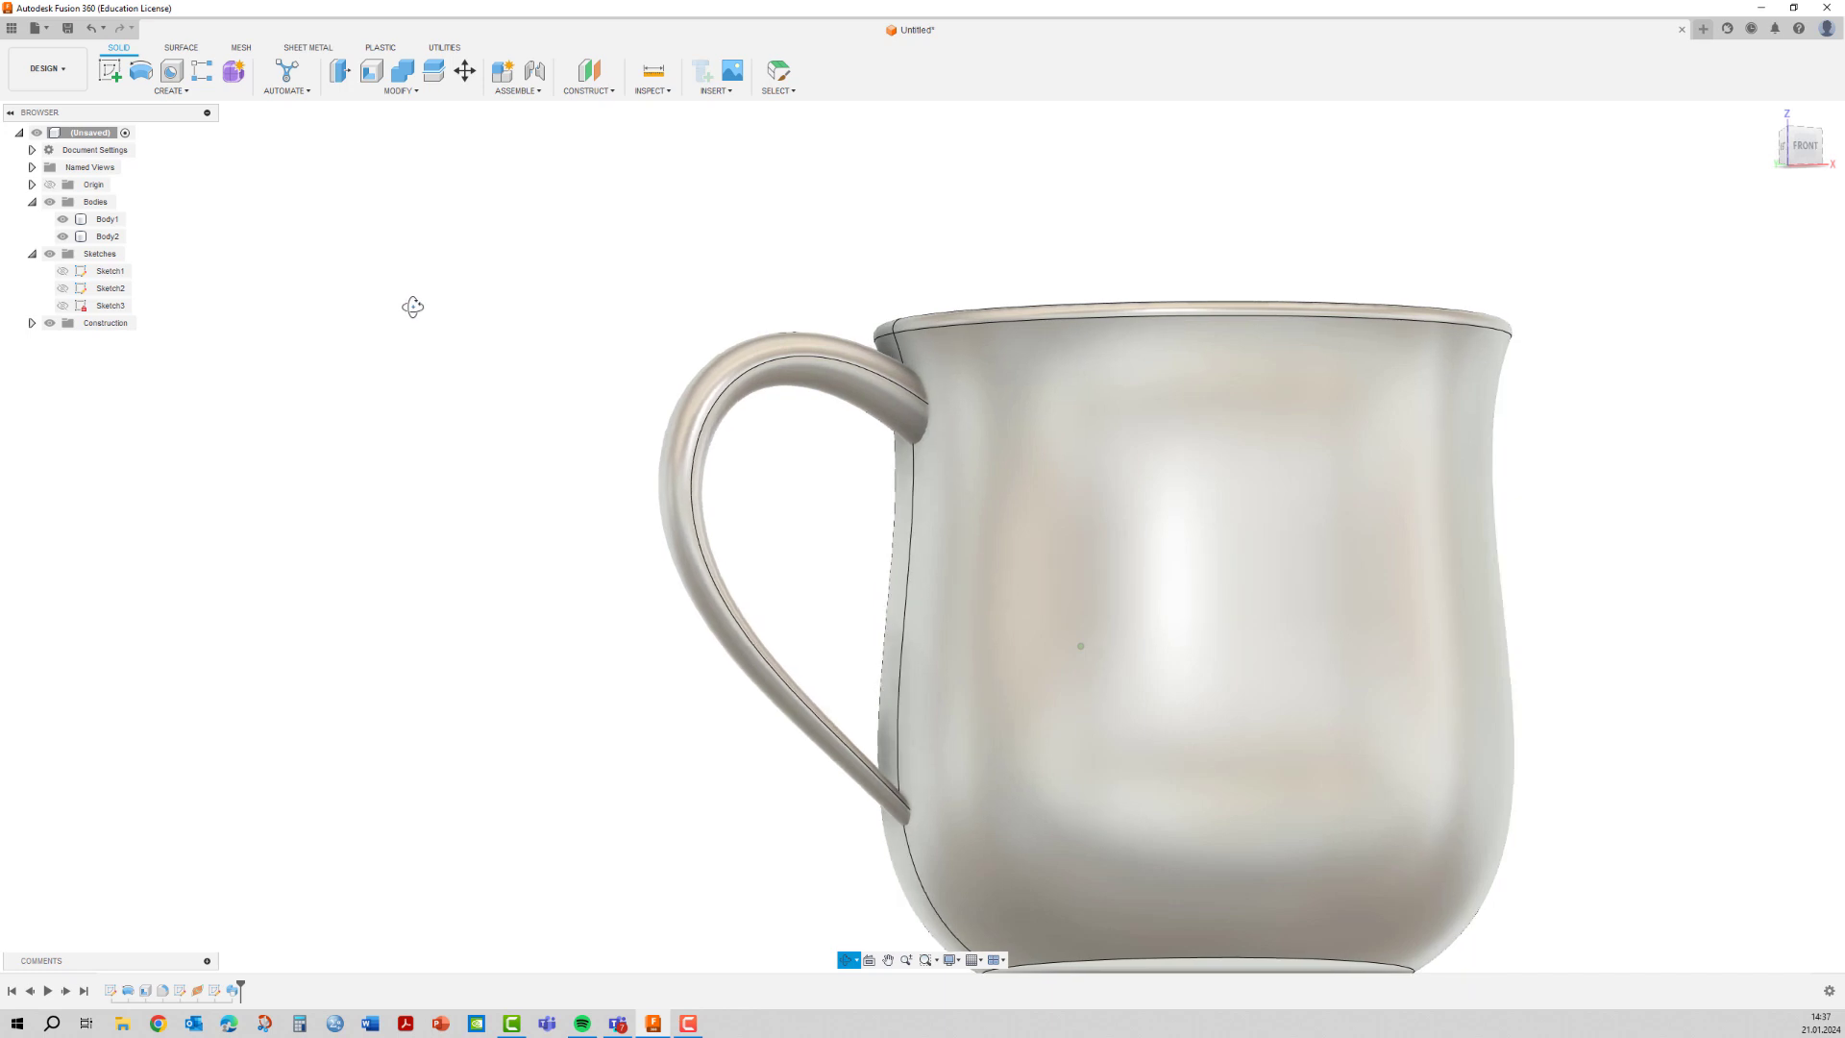
right_click(232, 992)
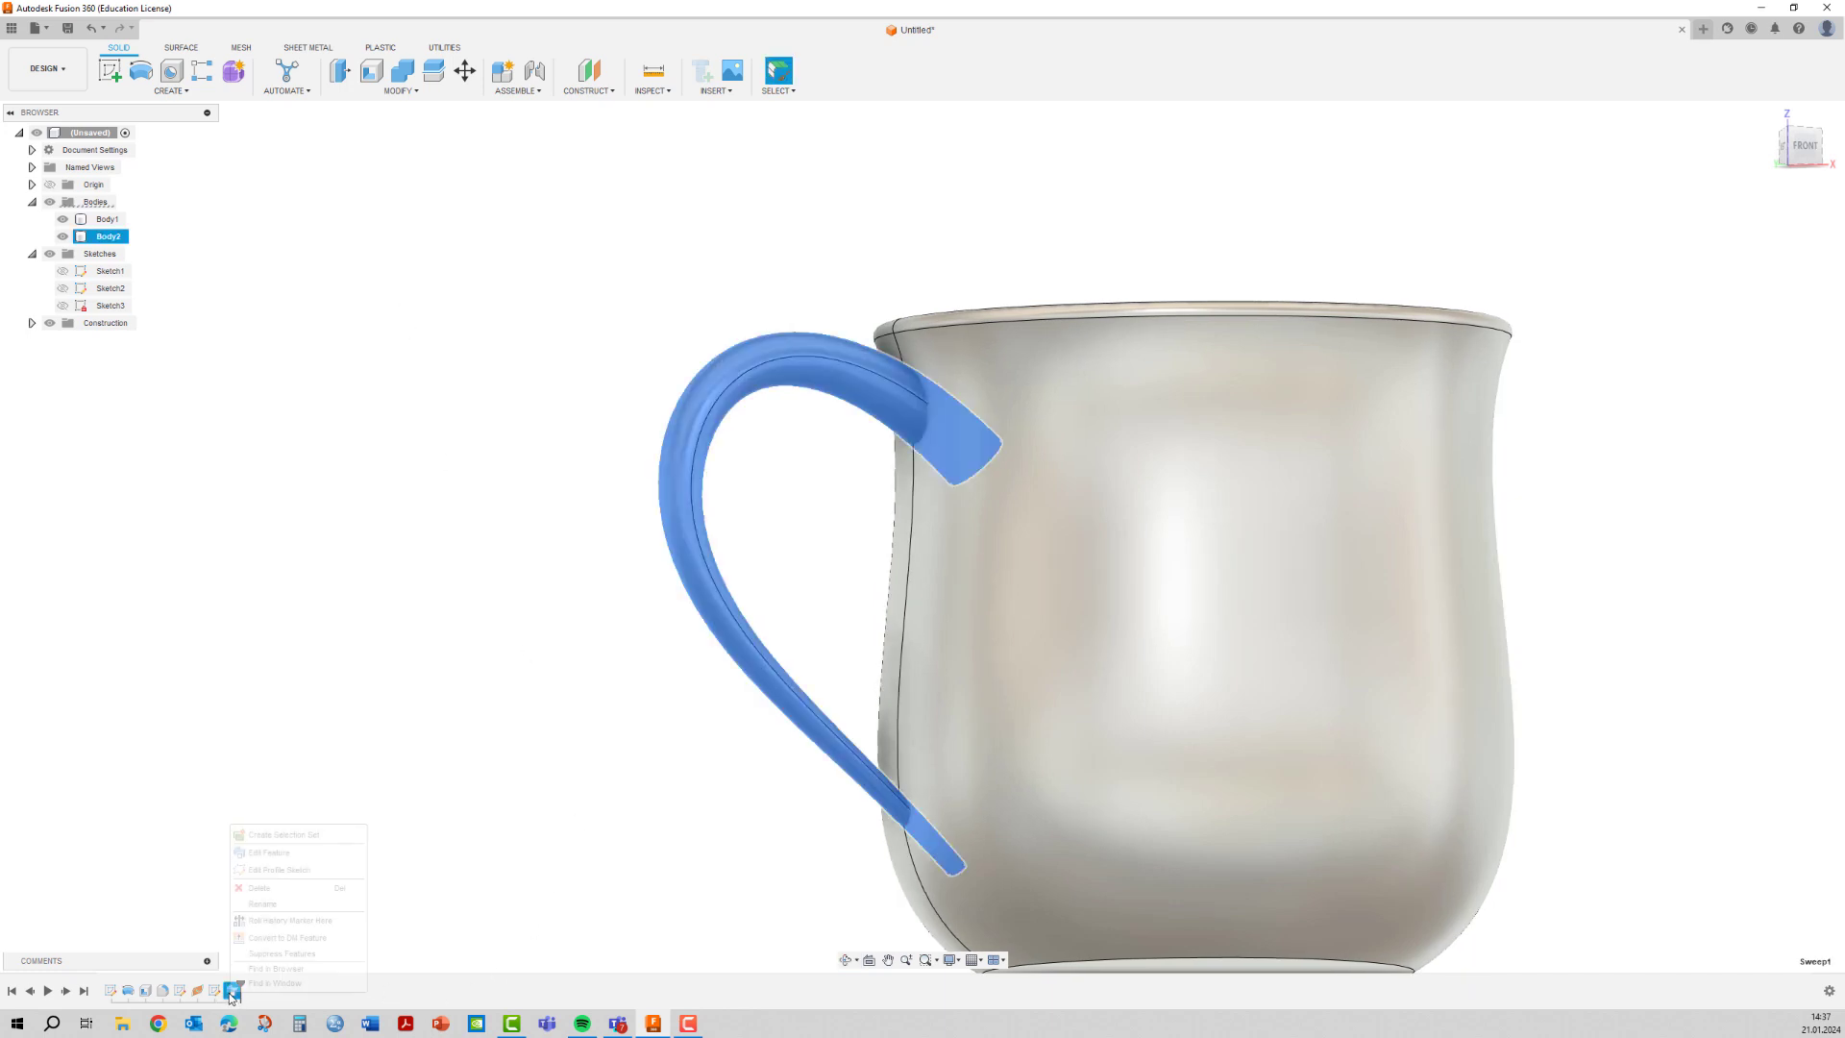
left_click(269, 852)
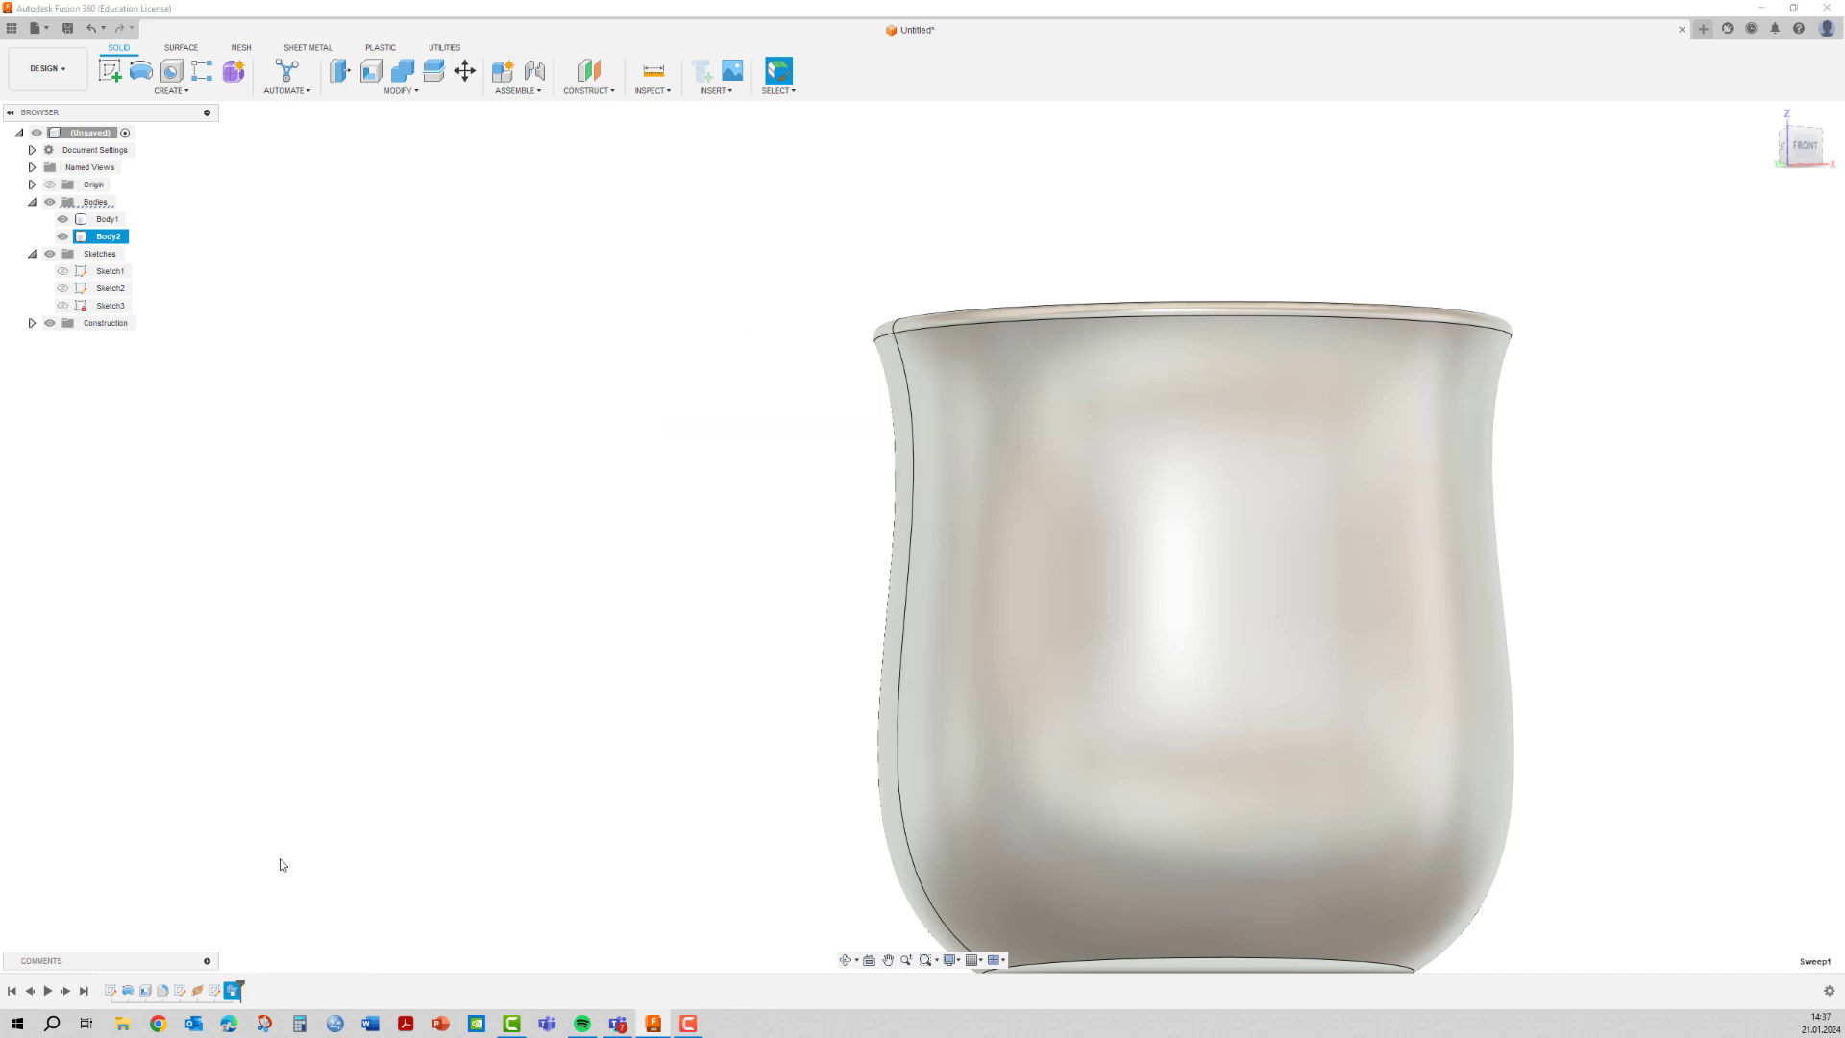
left_click(1711, 348)
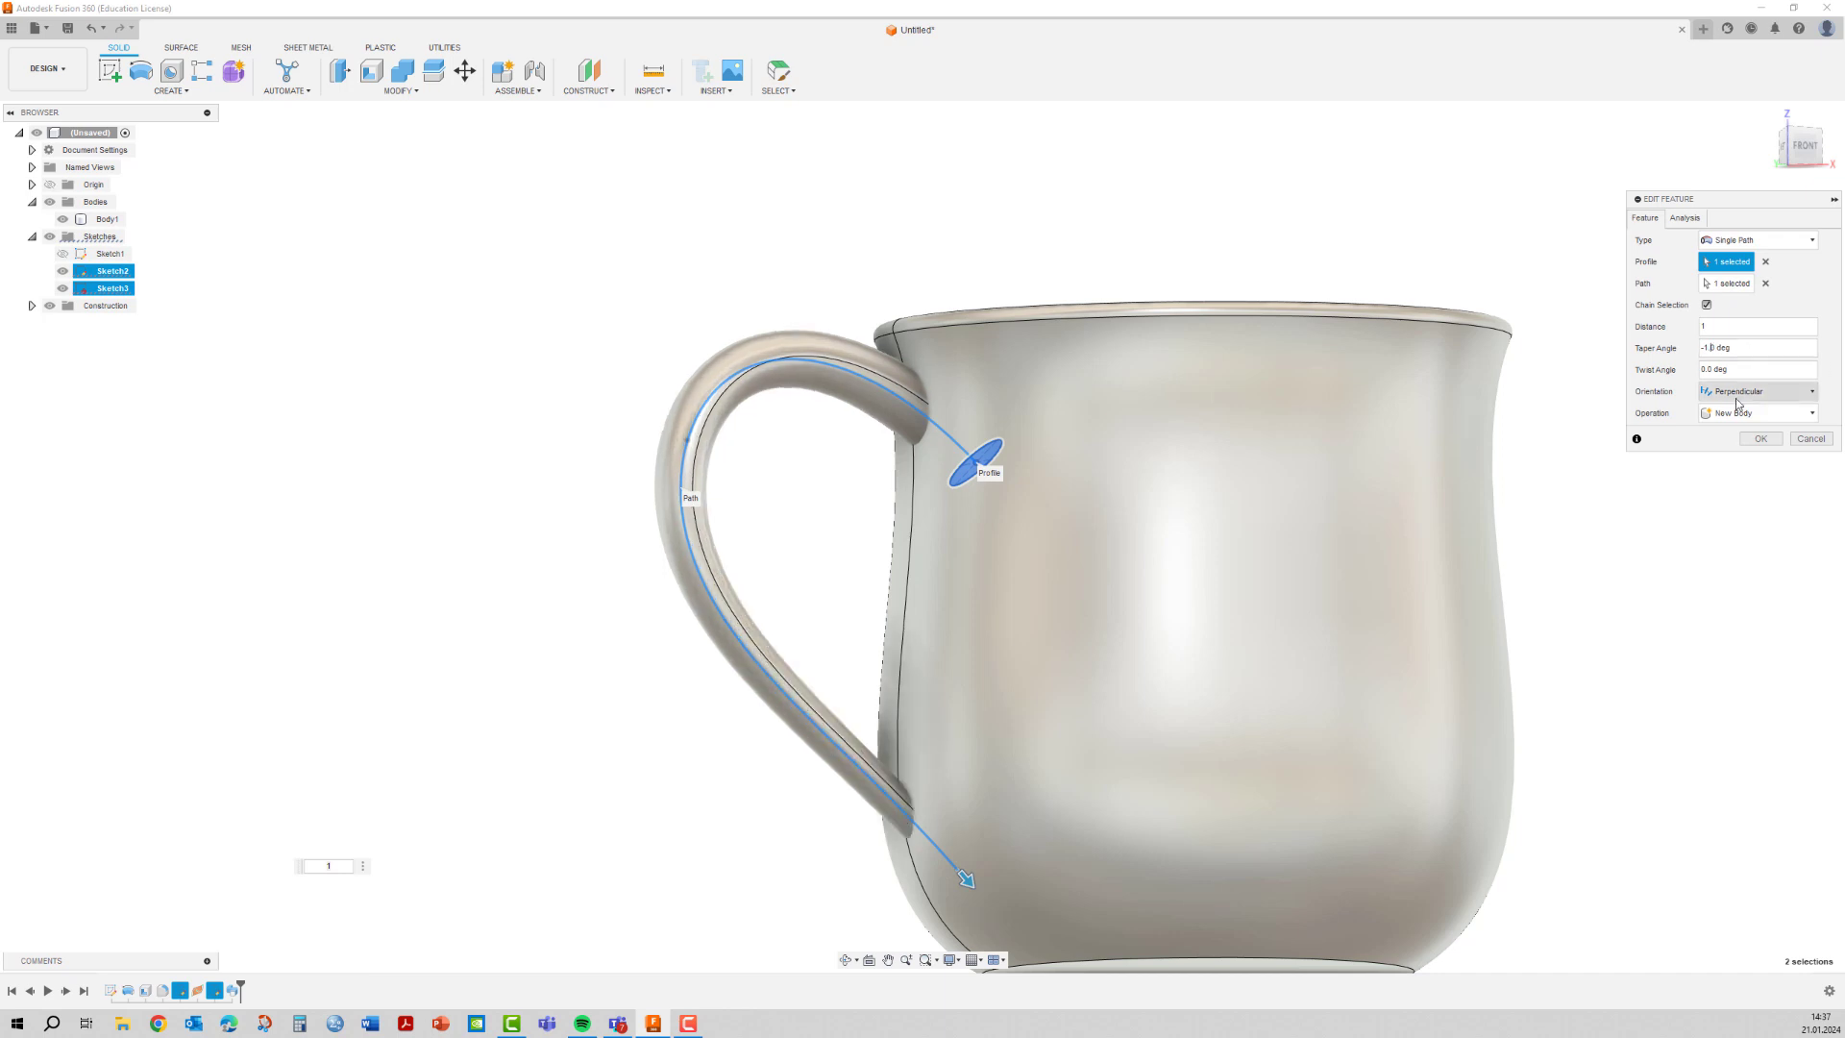
left_click(1755, 440)
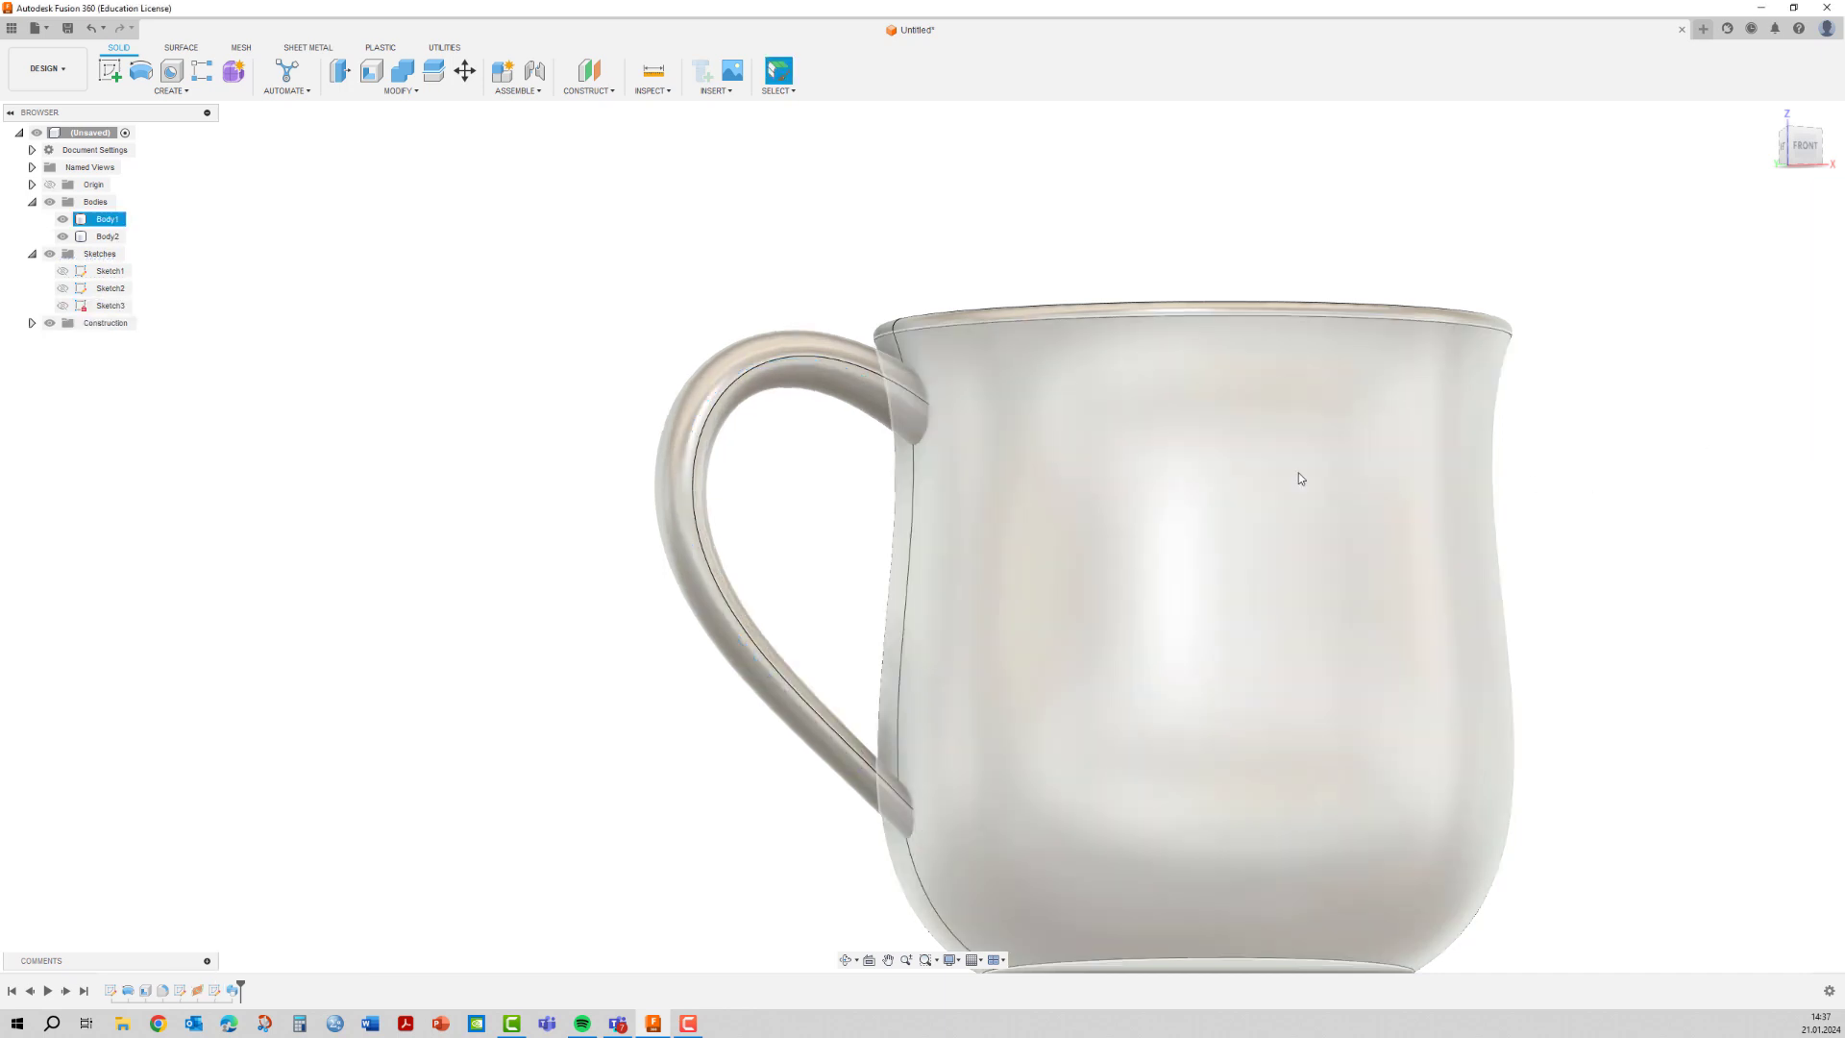
mouse_move(631, 659)
middle_mouse_down("shift")
mouse_move(679, 646)
mouse_move(577, 679)
mouse_move(564, 659)
mouse_move(572, 677)
middle_mouse_up("shift")
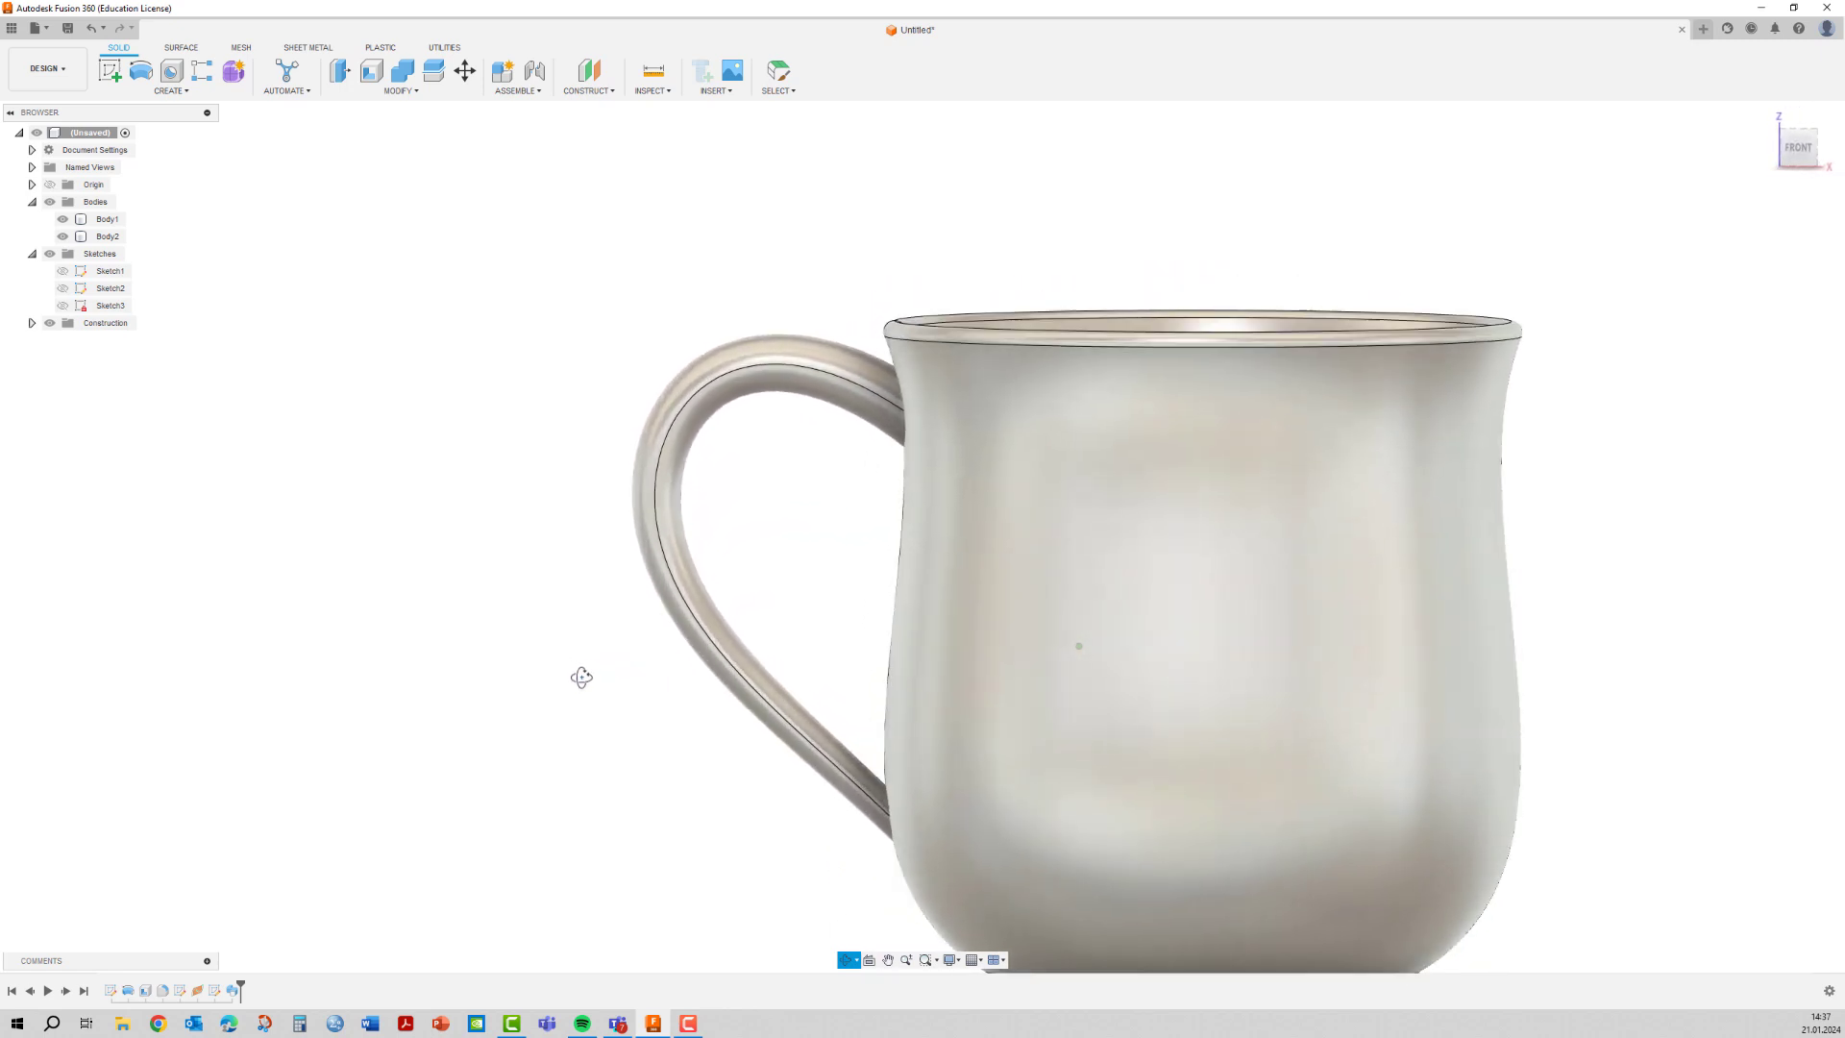
Show Sketch1 and Sketch2 and inspect the handle and mug profile curves.
key("Escape")
scroll(999, 766, "up", 2)
scroll(999, 765, "down", 2)
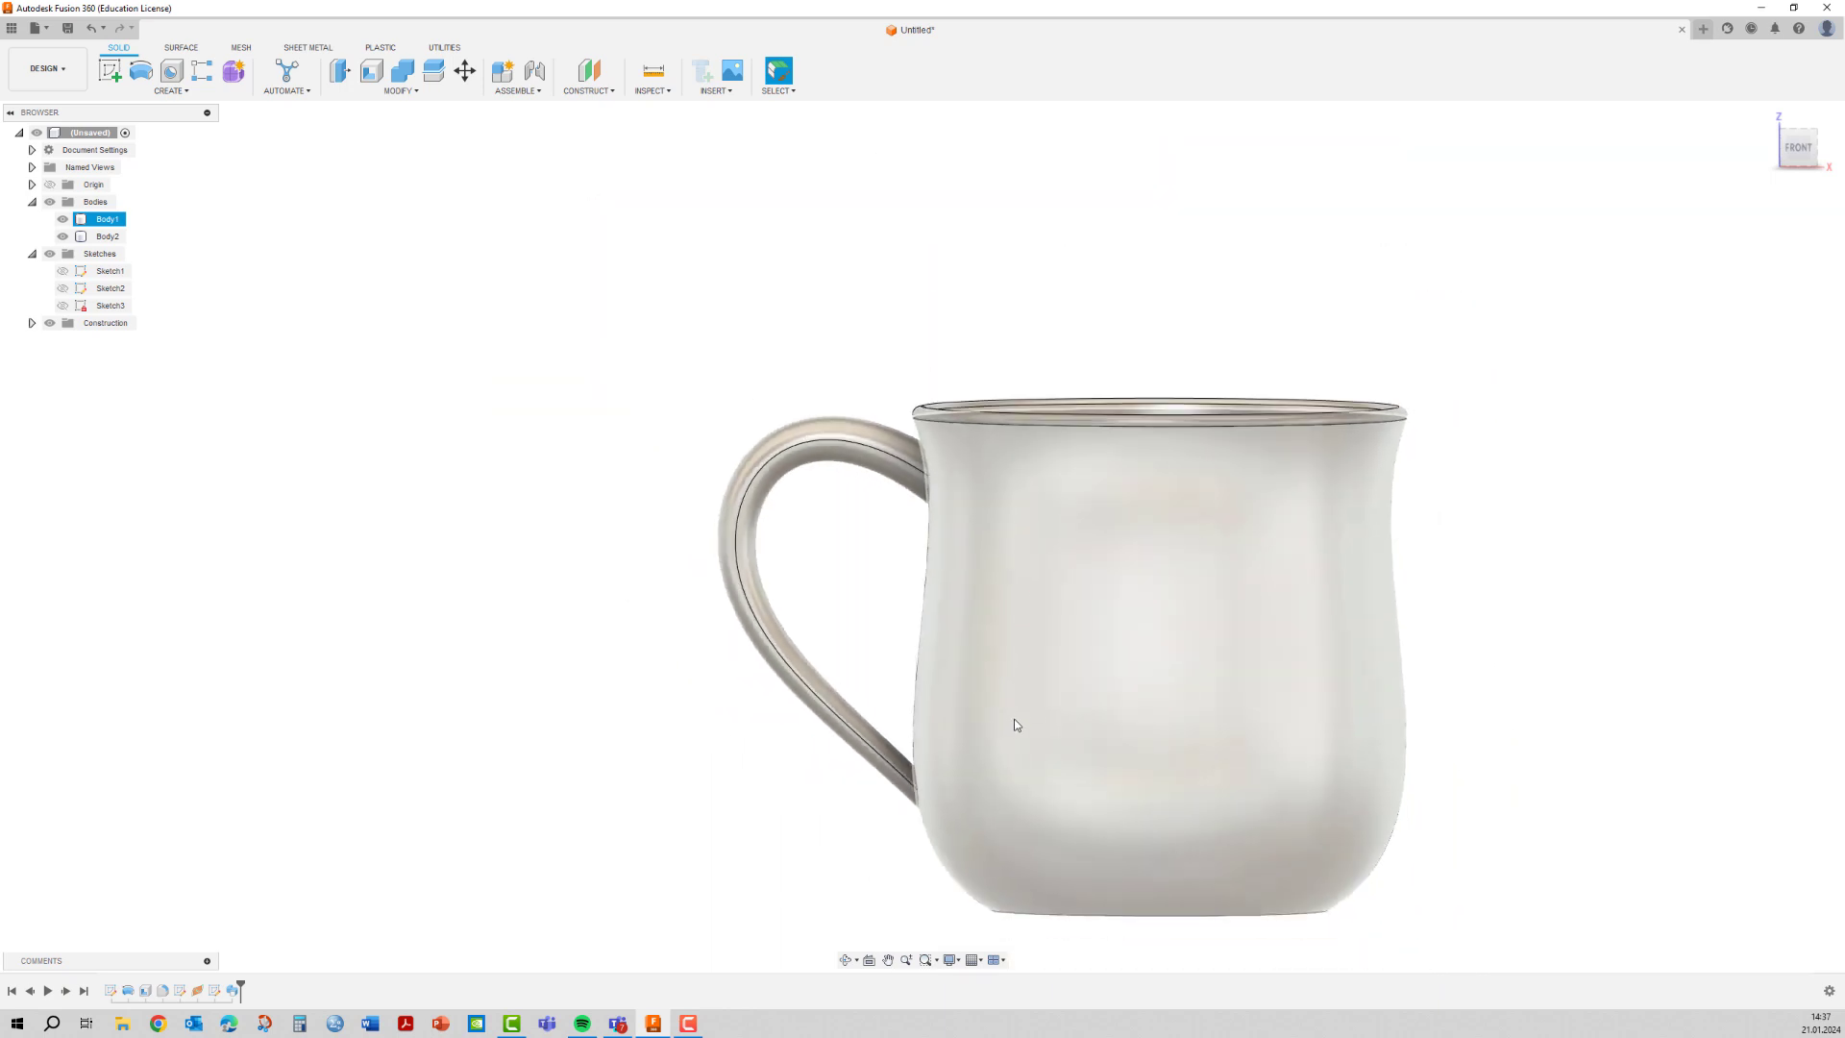
middle_click_drag(1070, 694, 923, 519)
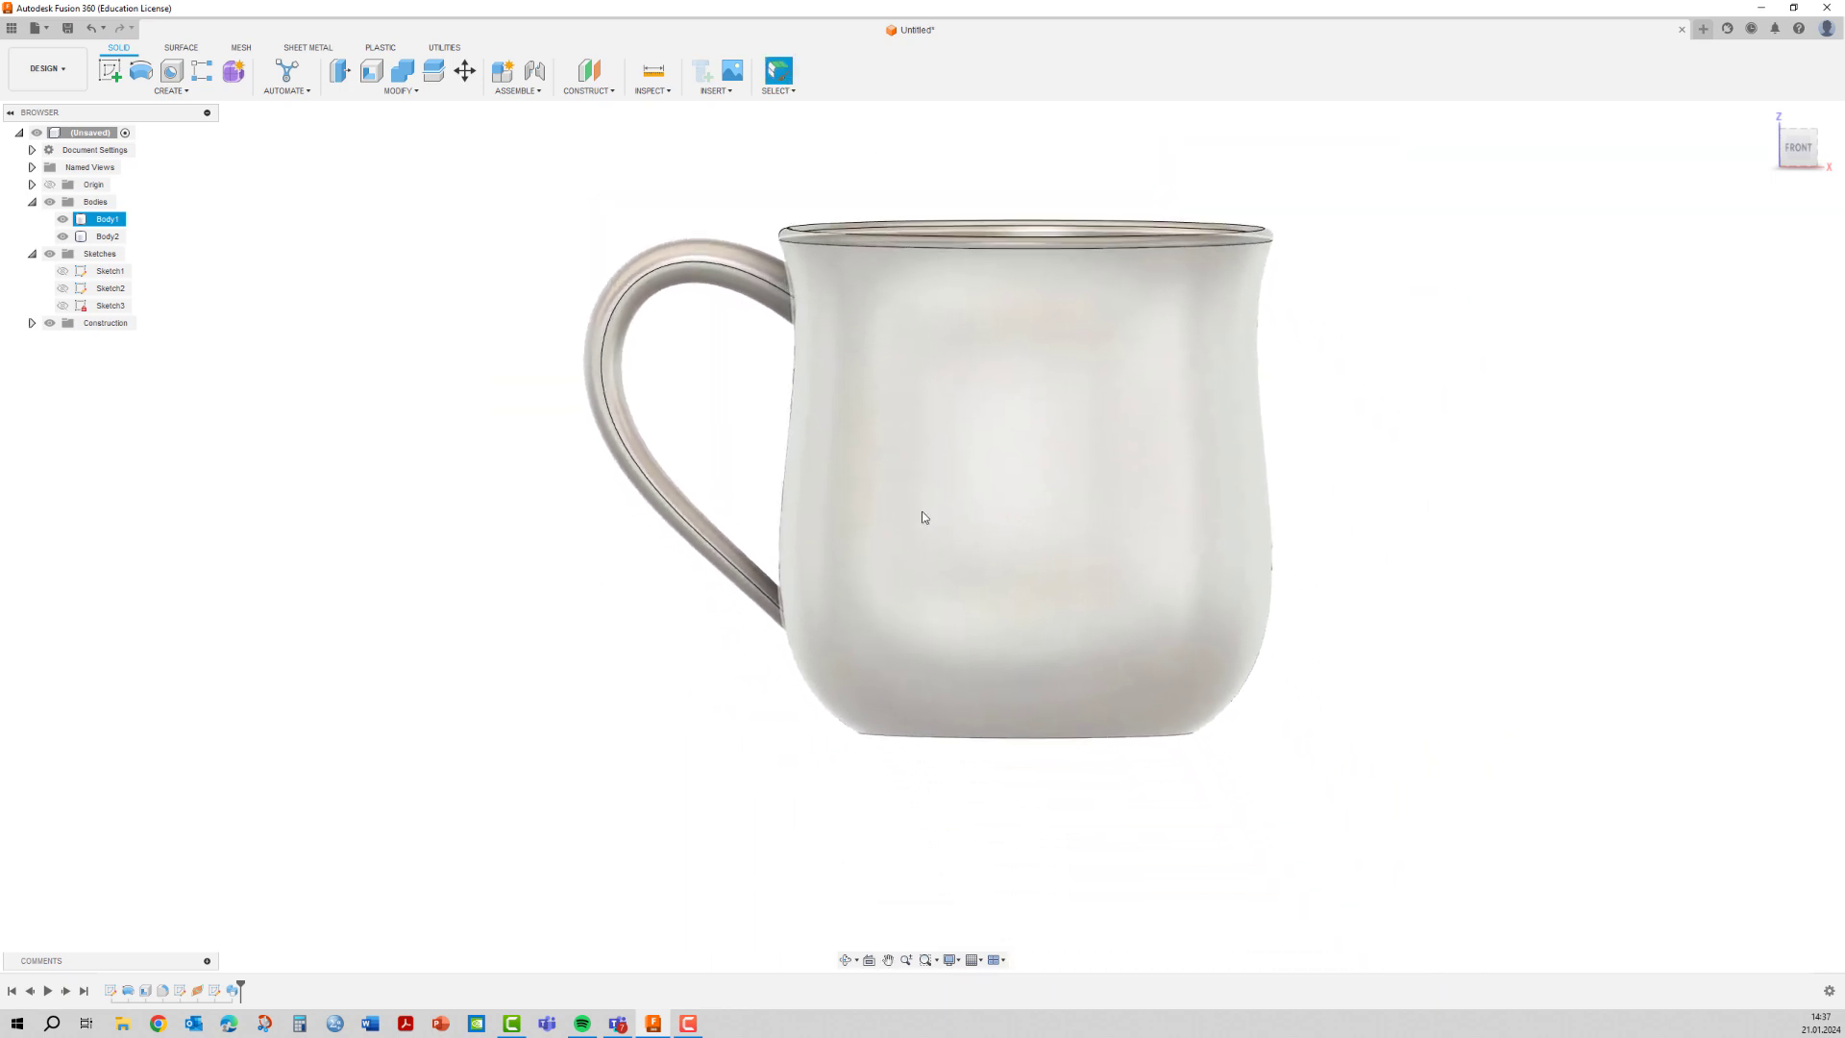
left_click(63, 289)
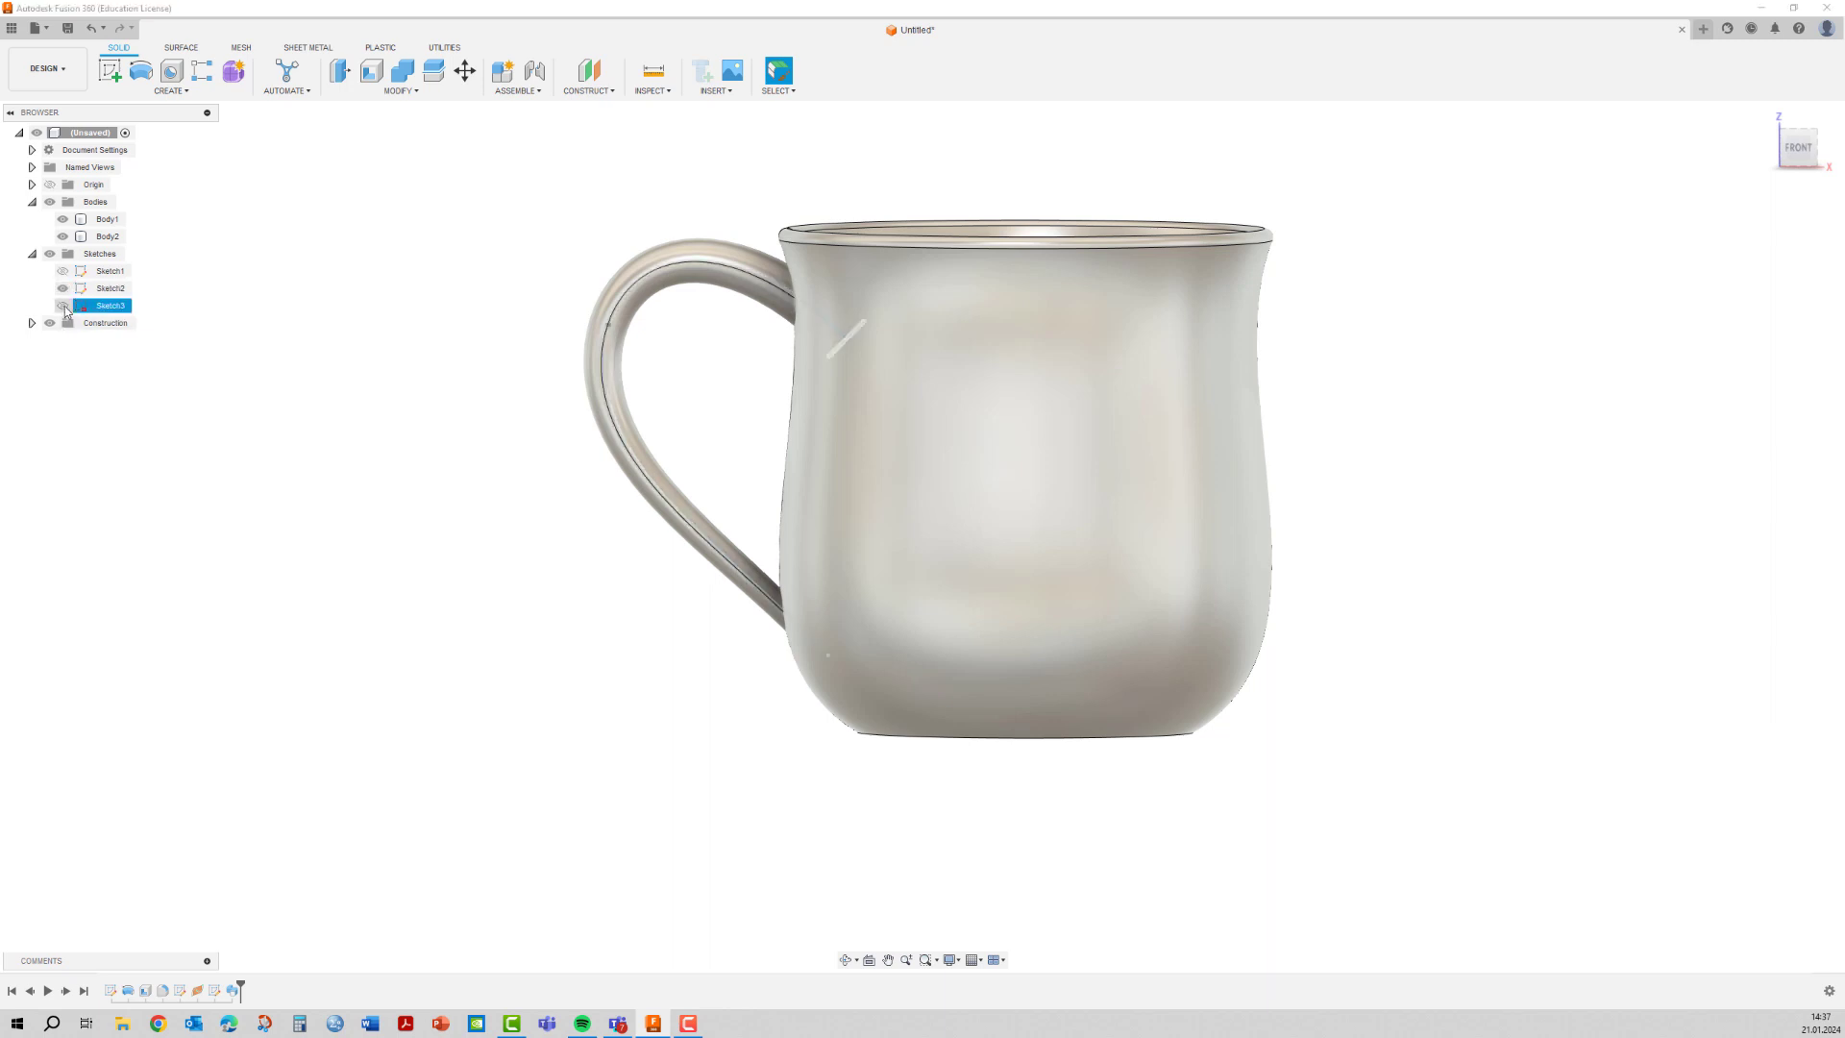
left_click(62, 270)
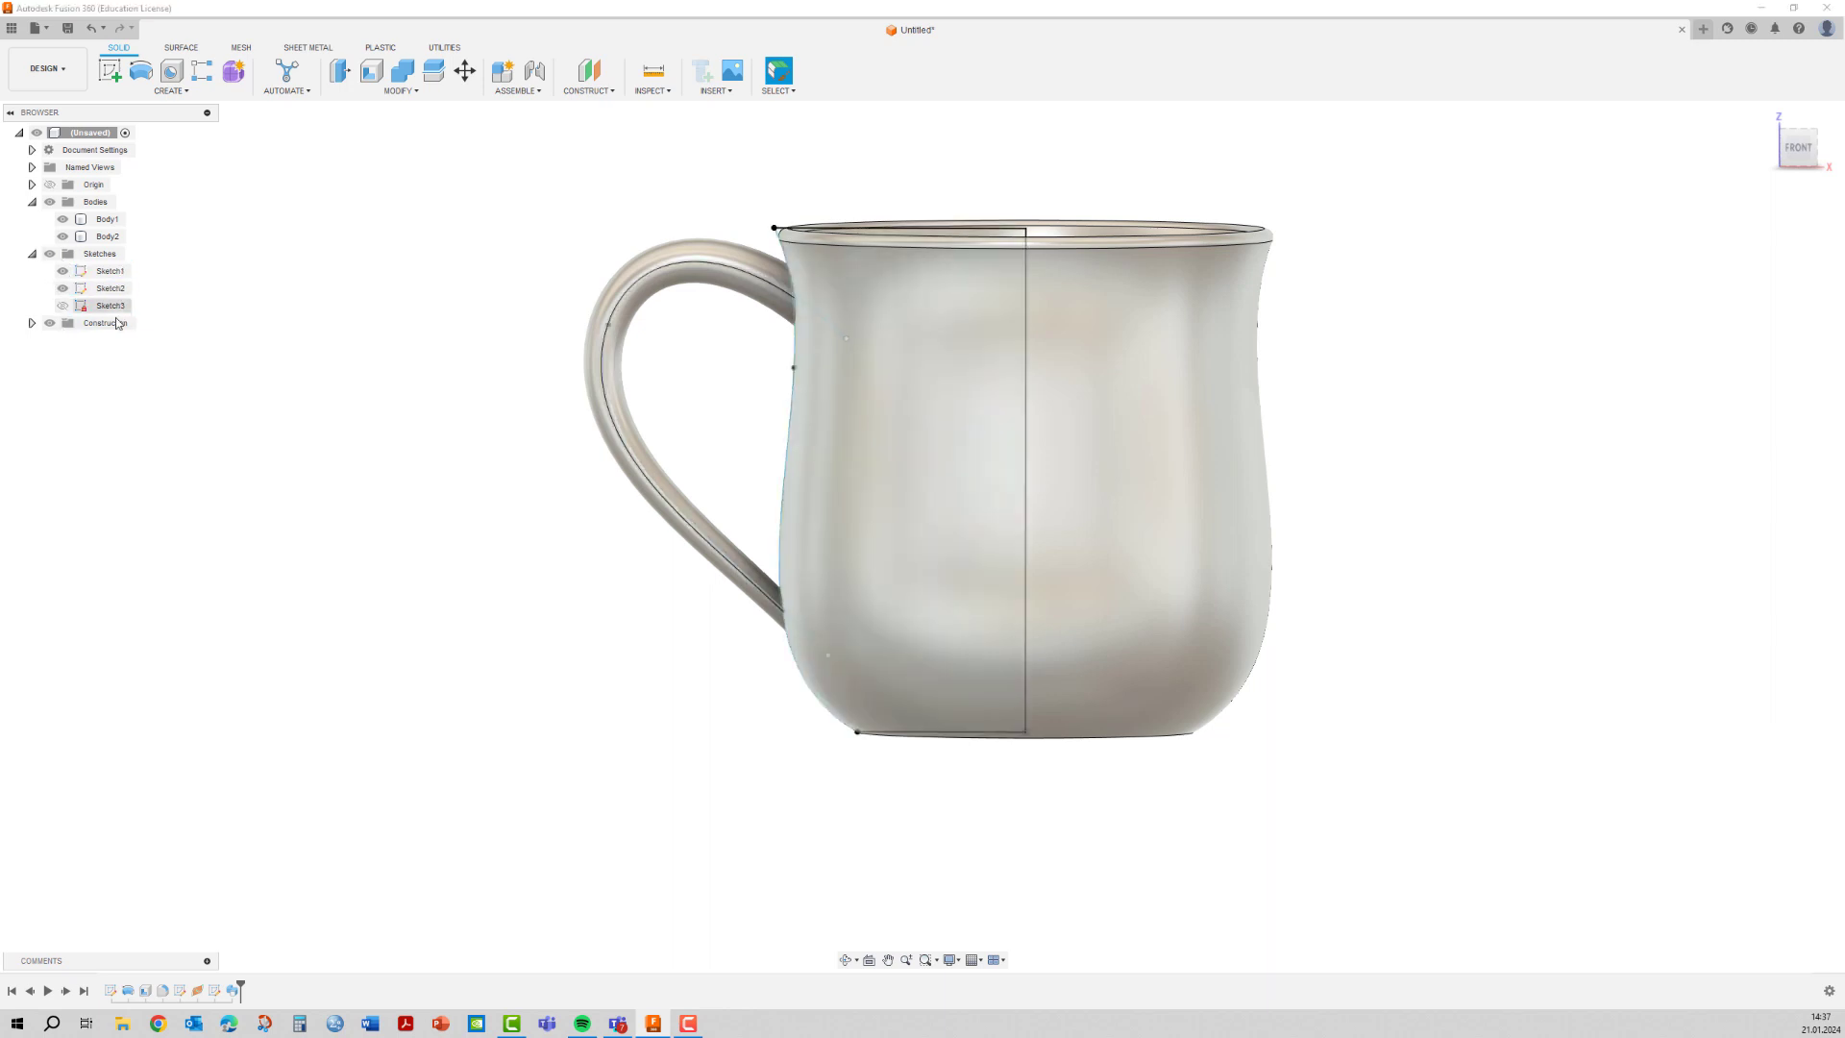
left_click(607, 325)
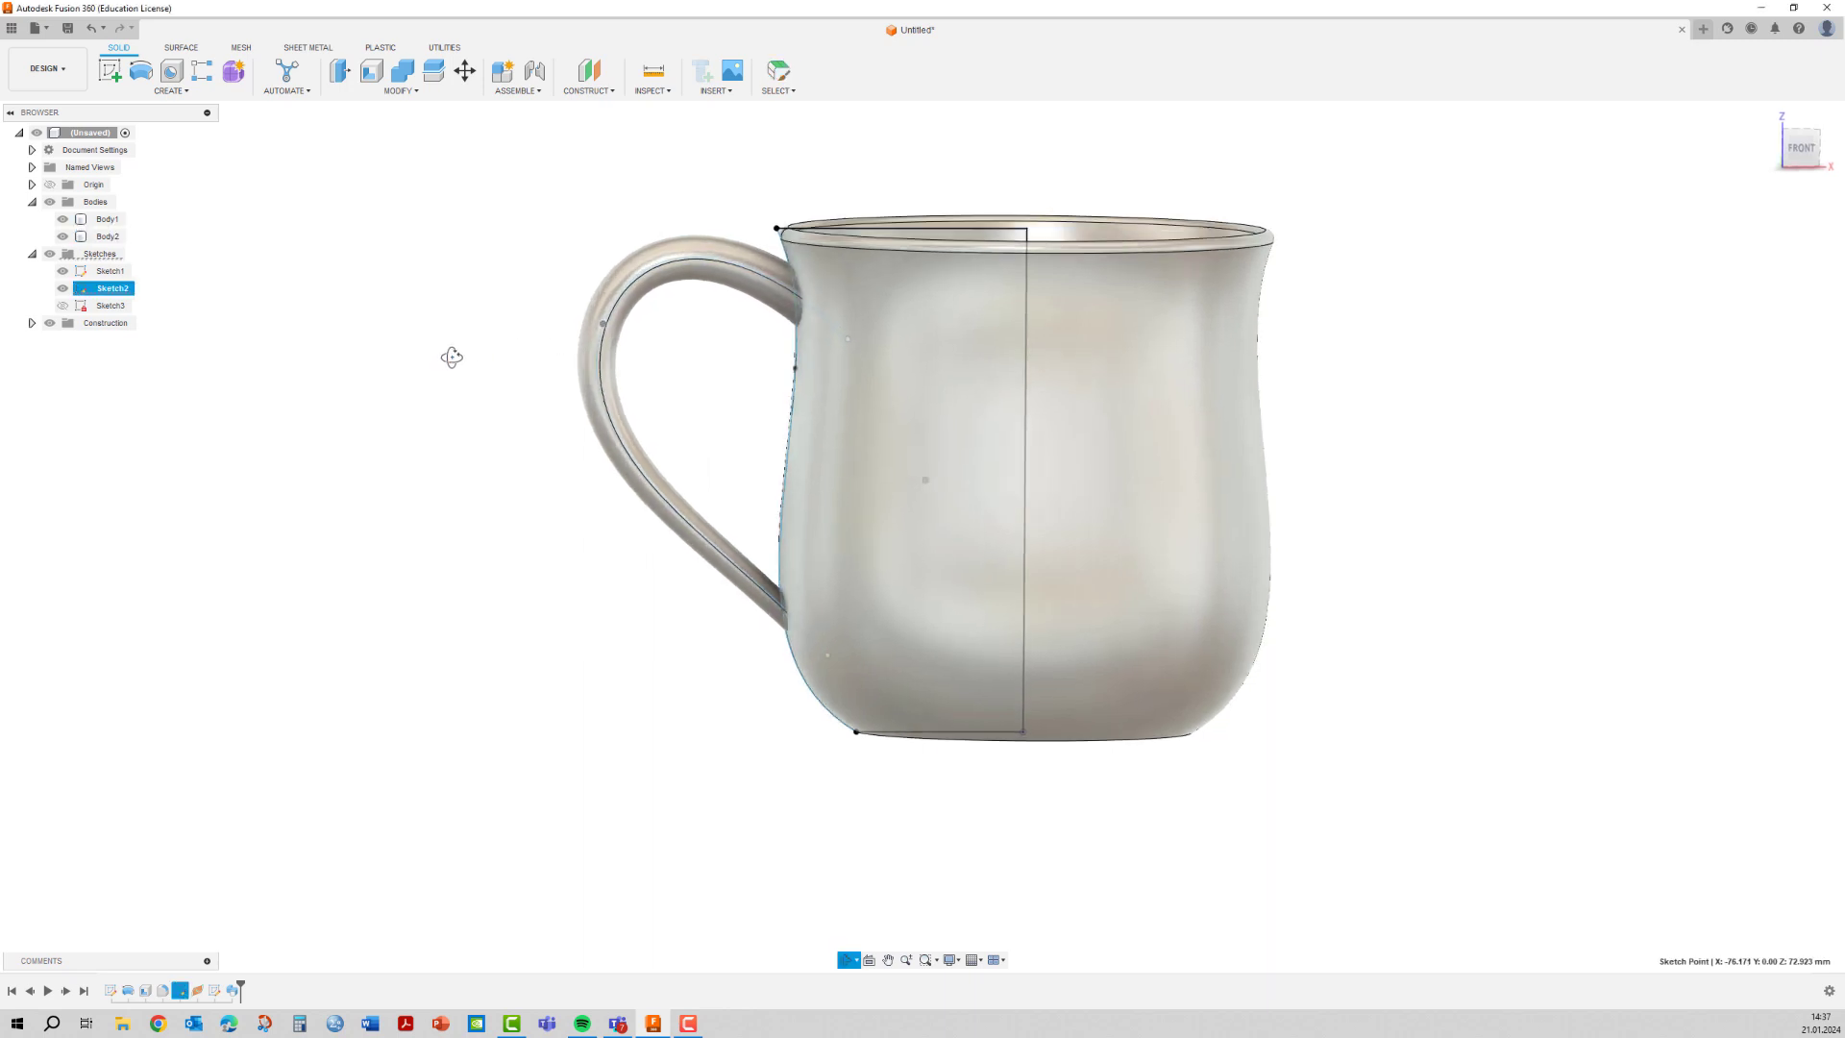
left_click(805, 317)
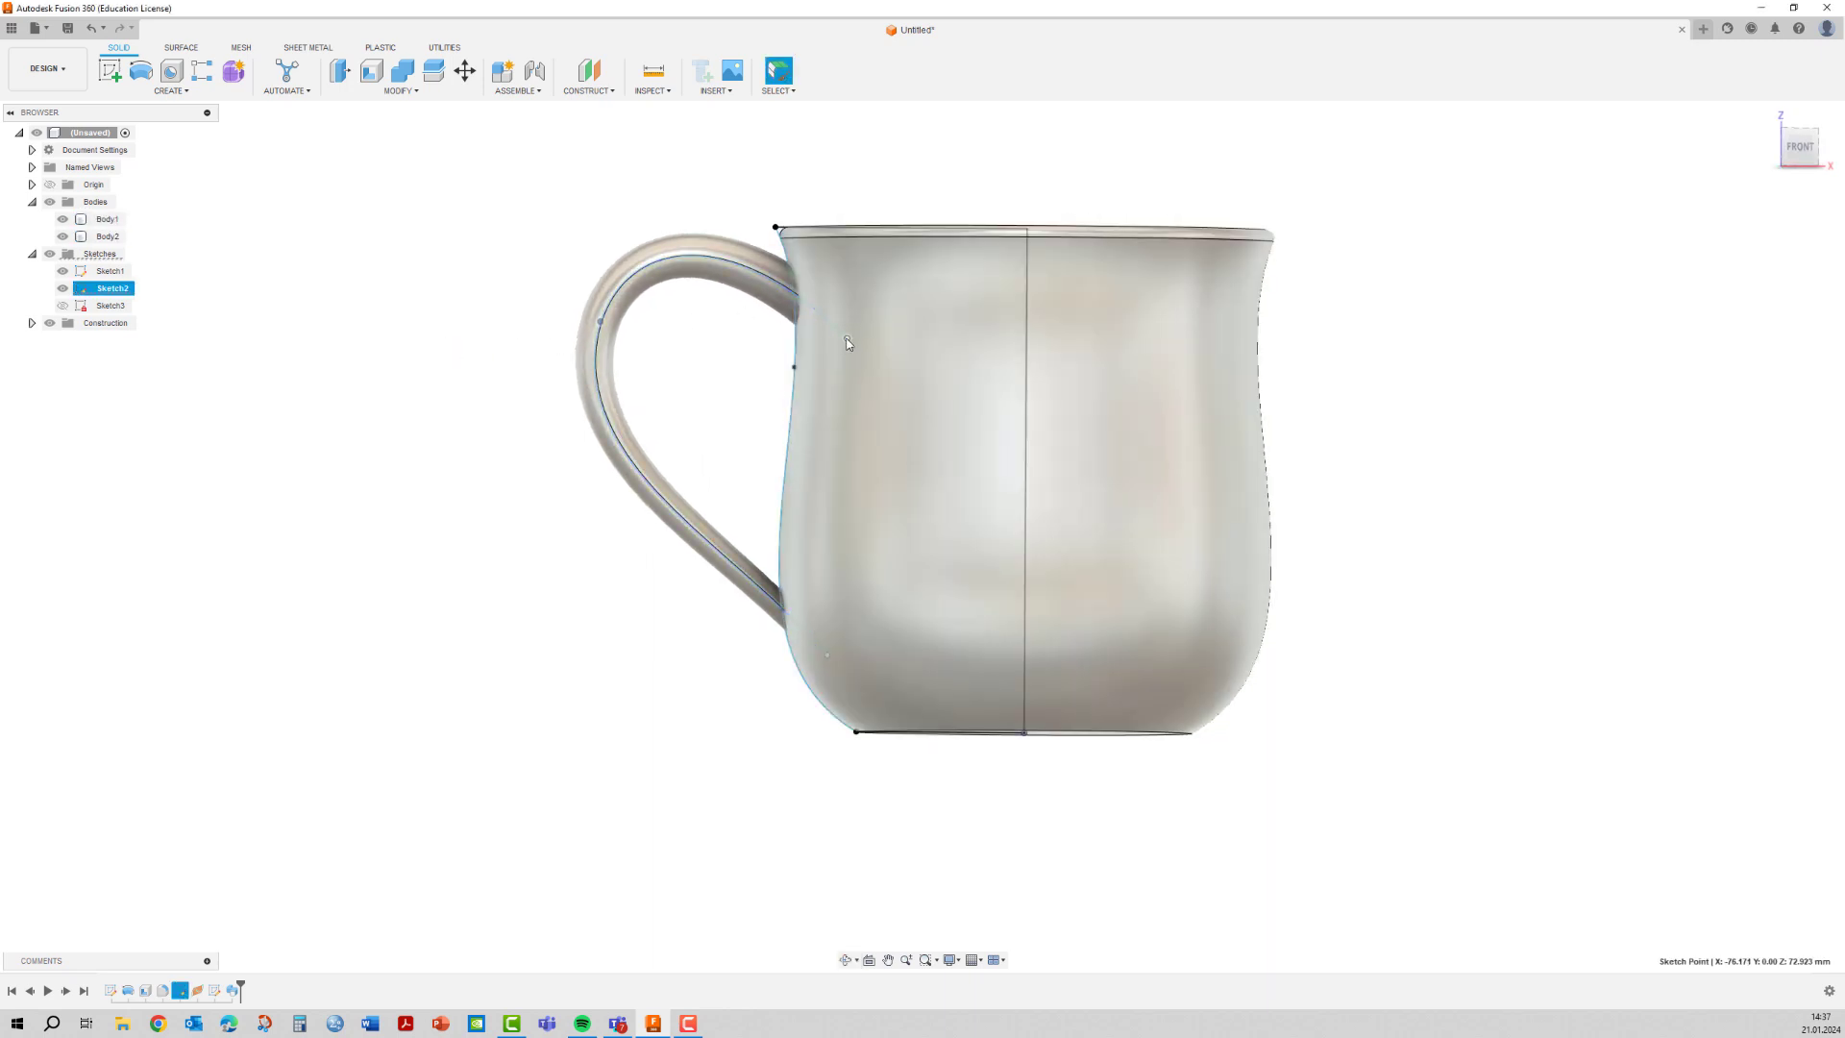
key("Escape")
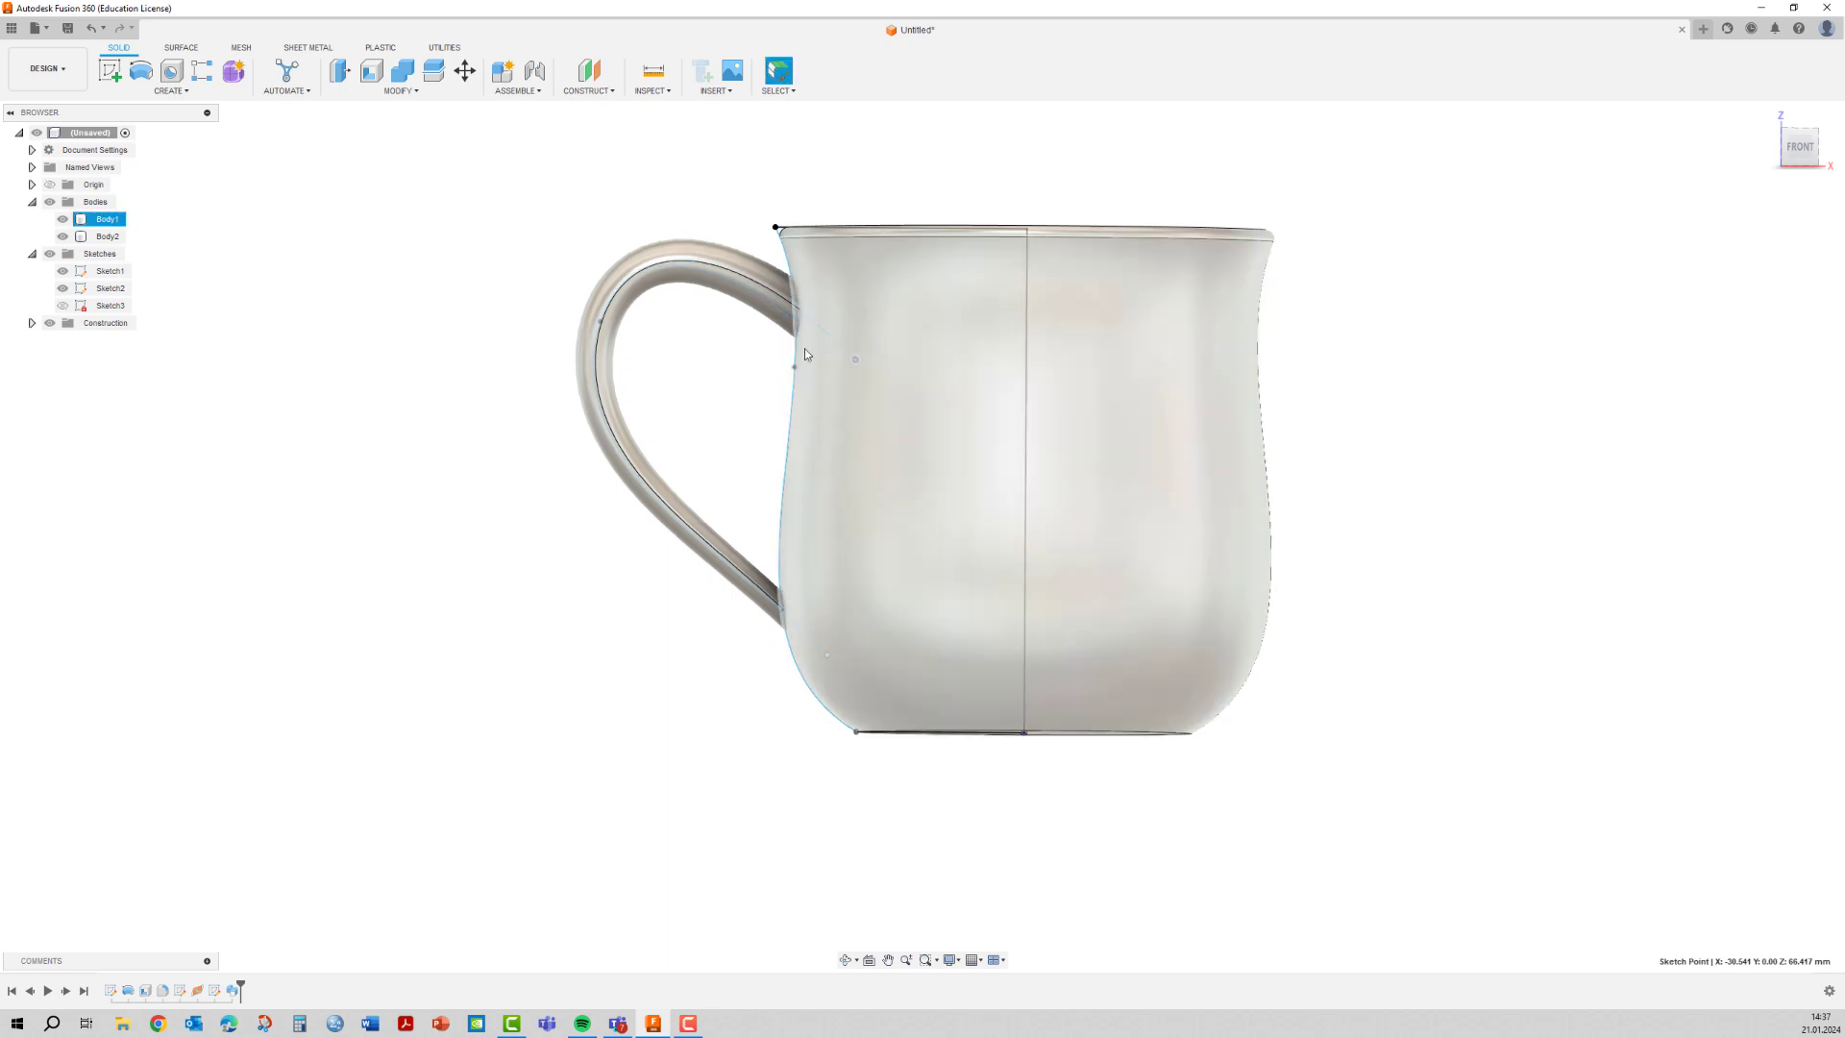
left_click(620, 335)
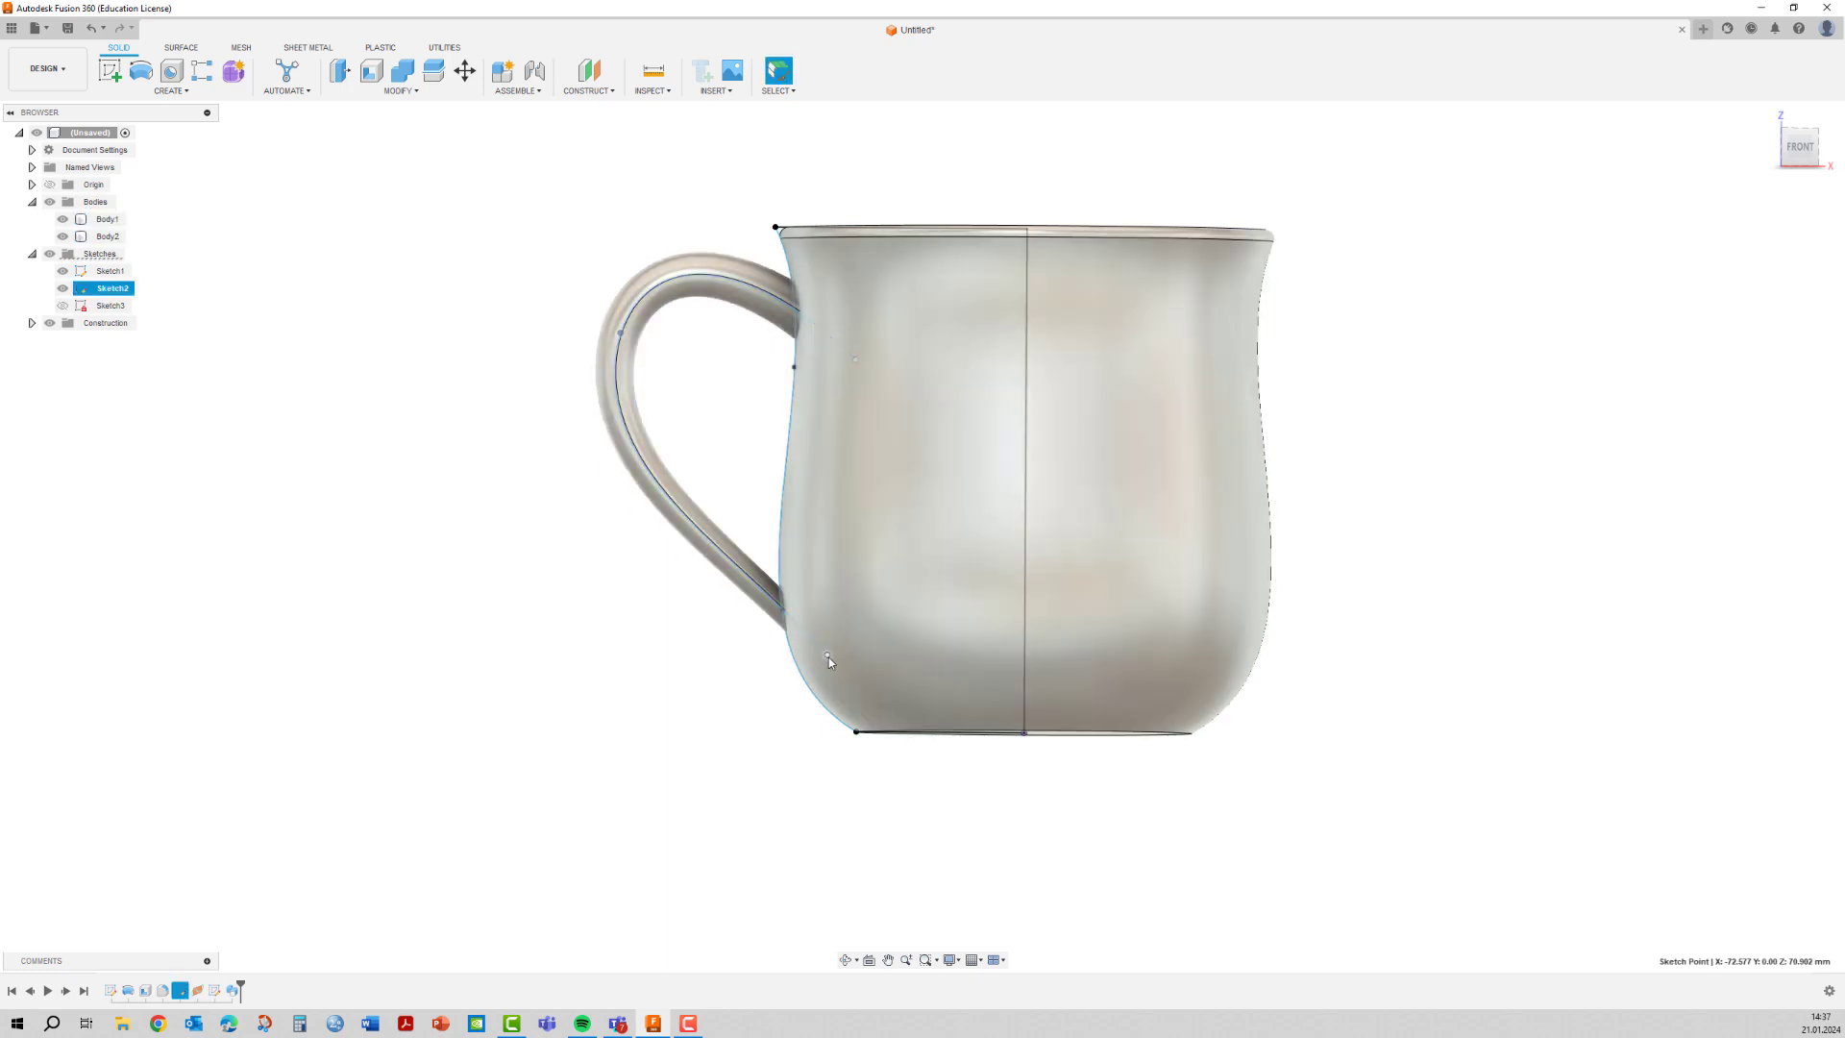
key("Escape")
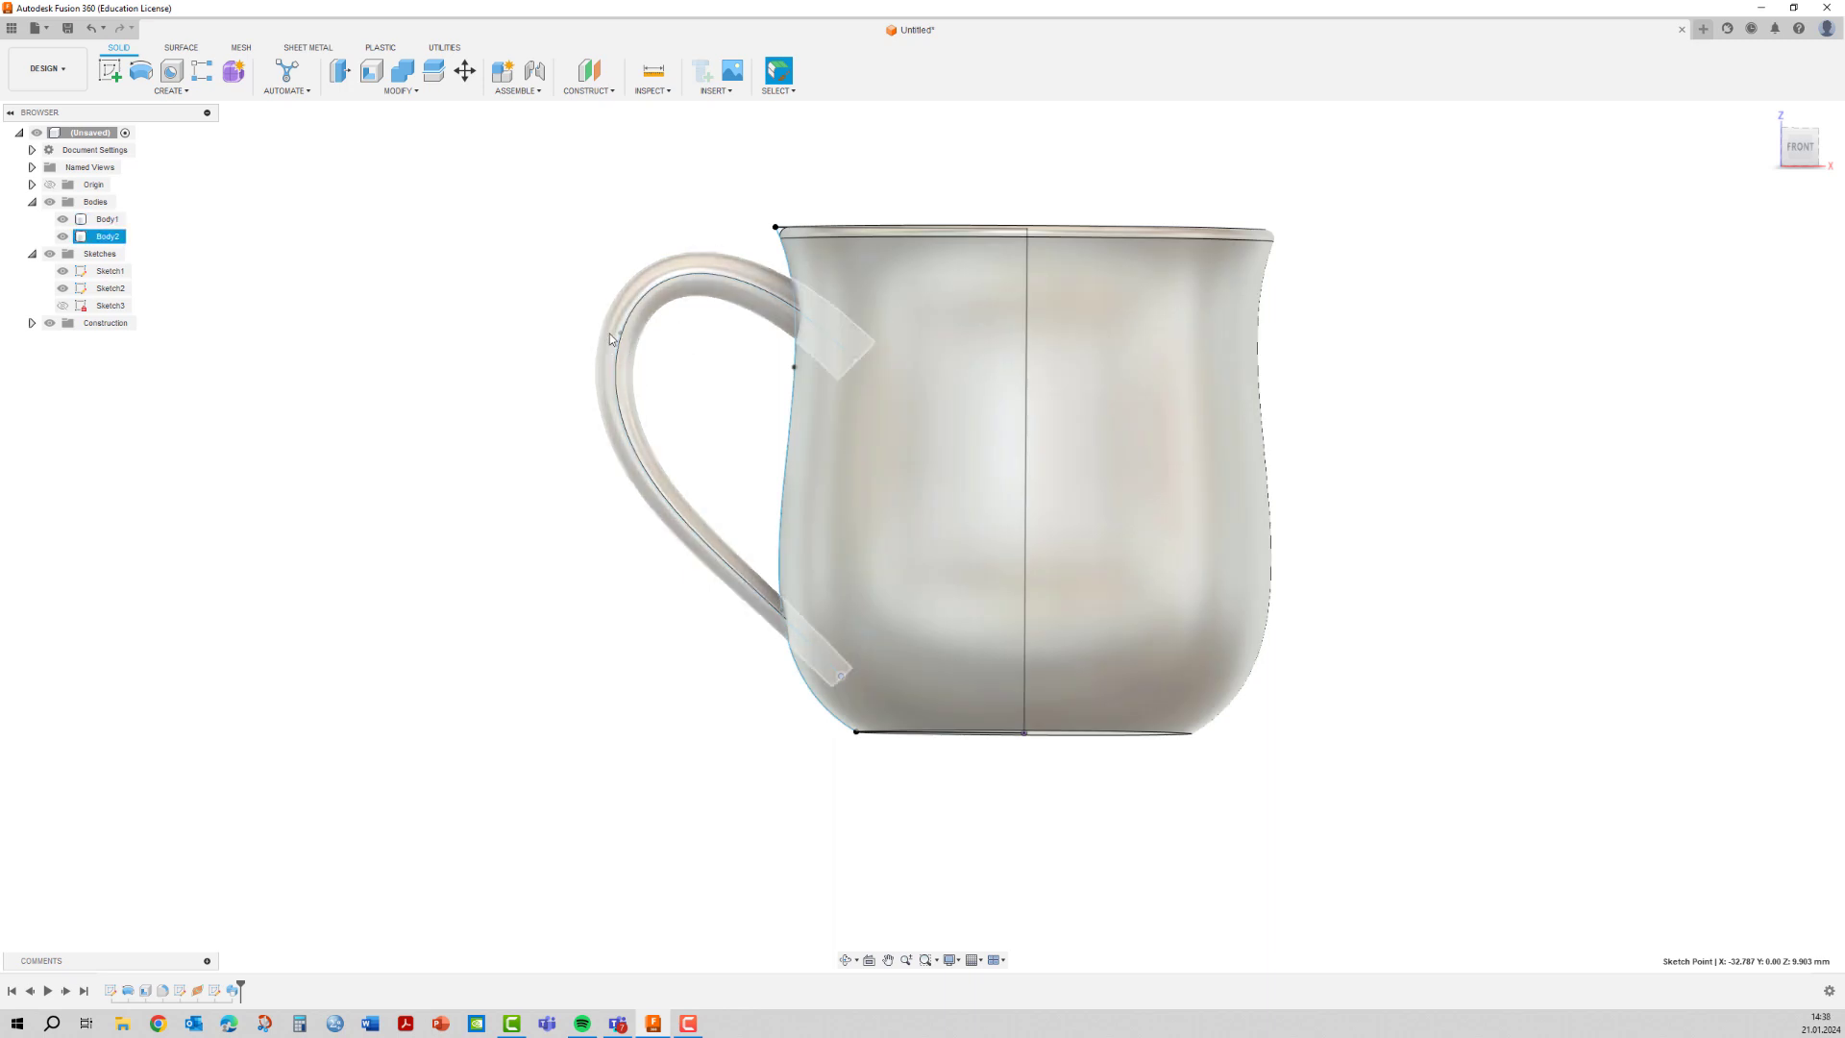
Nudge one Sketch1 profile point slightly to reshape the mug's side.
left_click(812, 373)
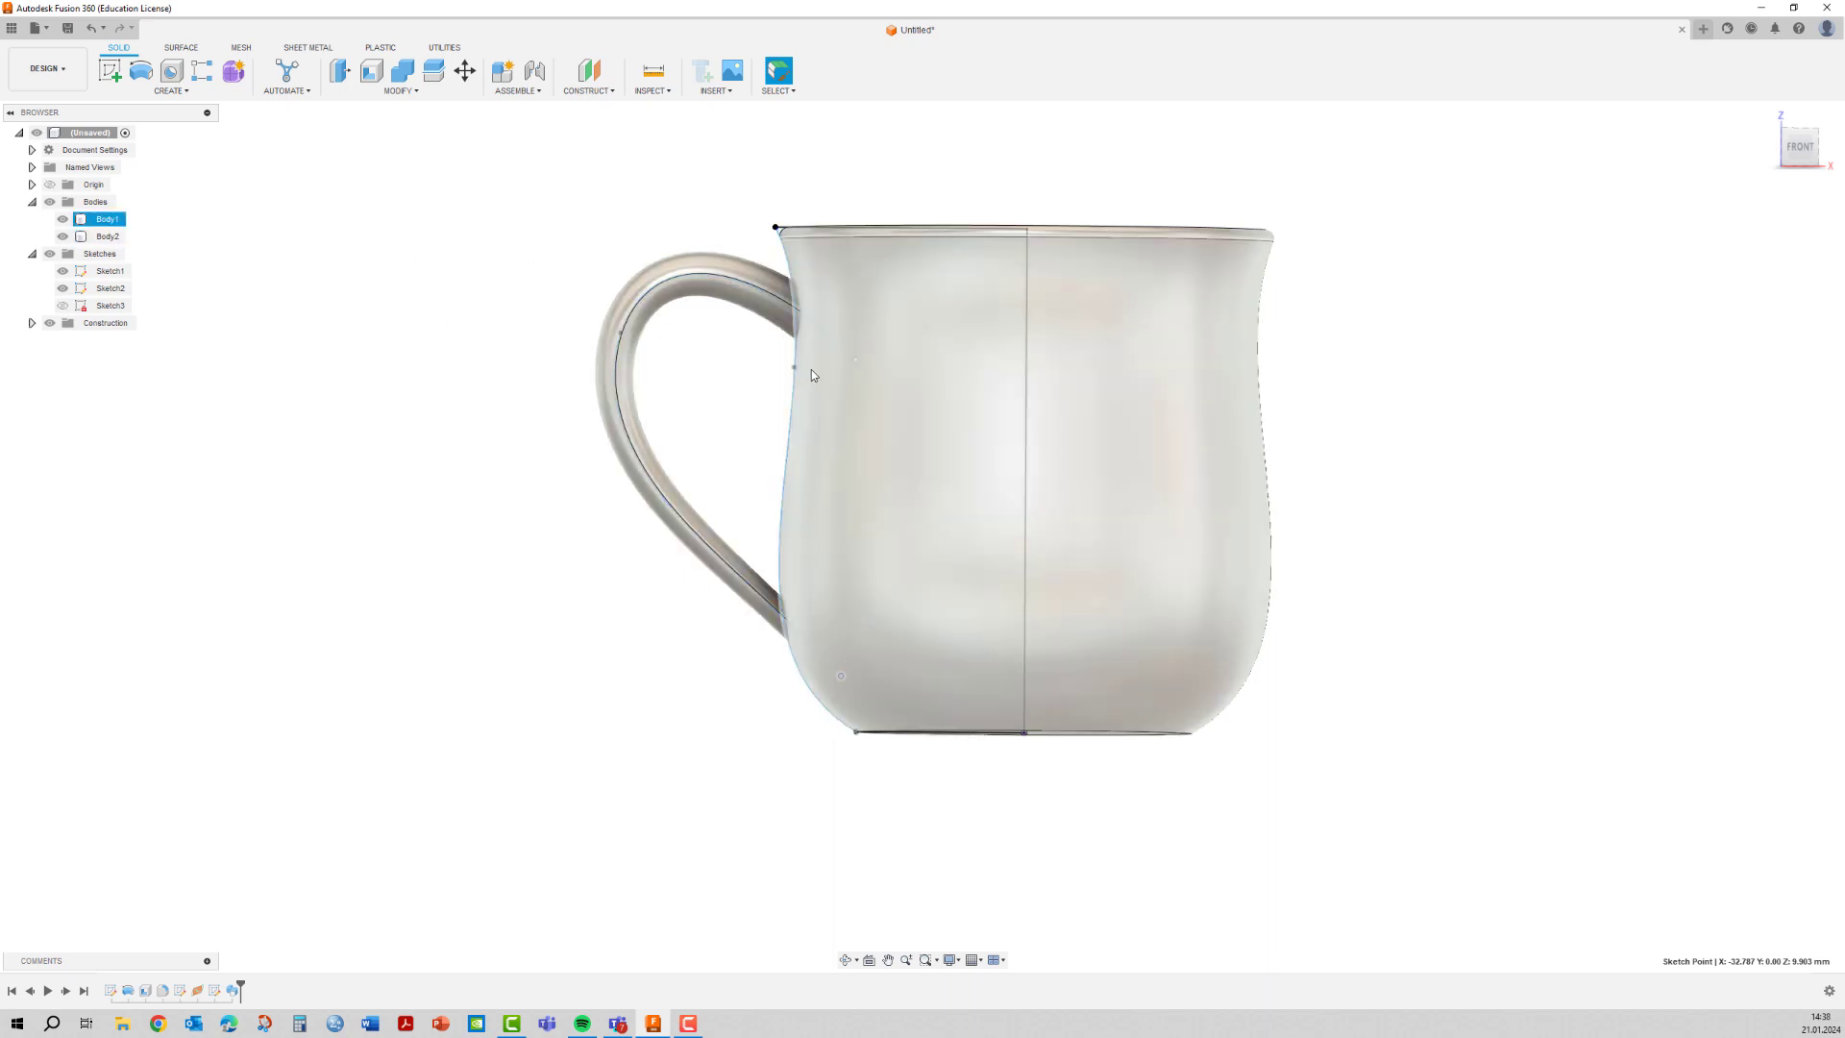
left_click(803, 367)
left_click(808, 371)
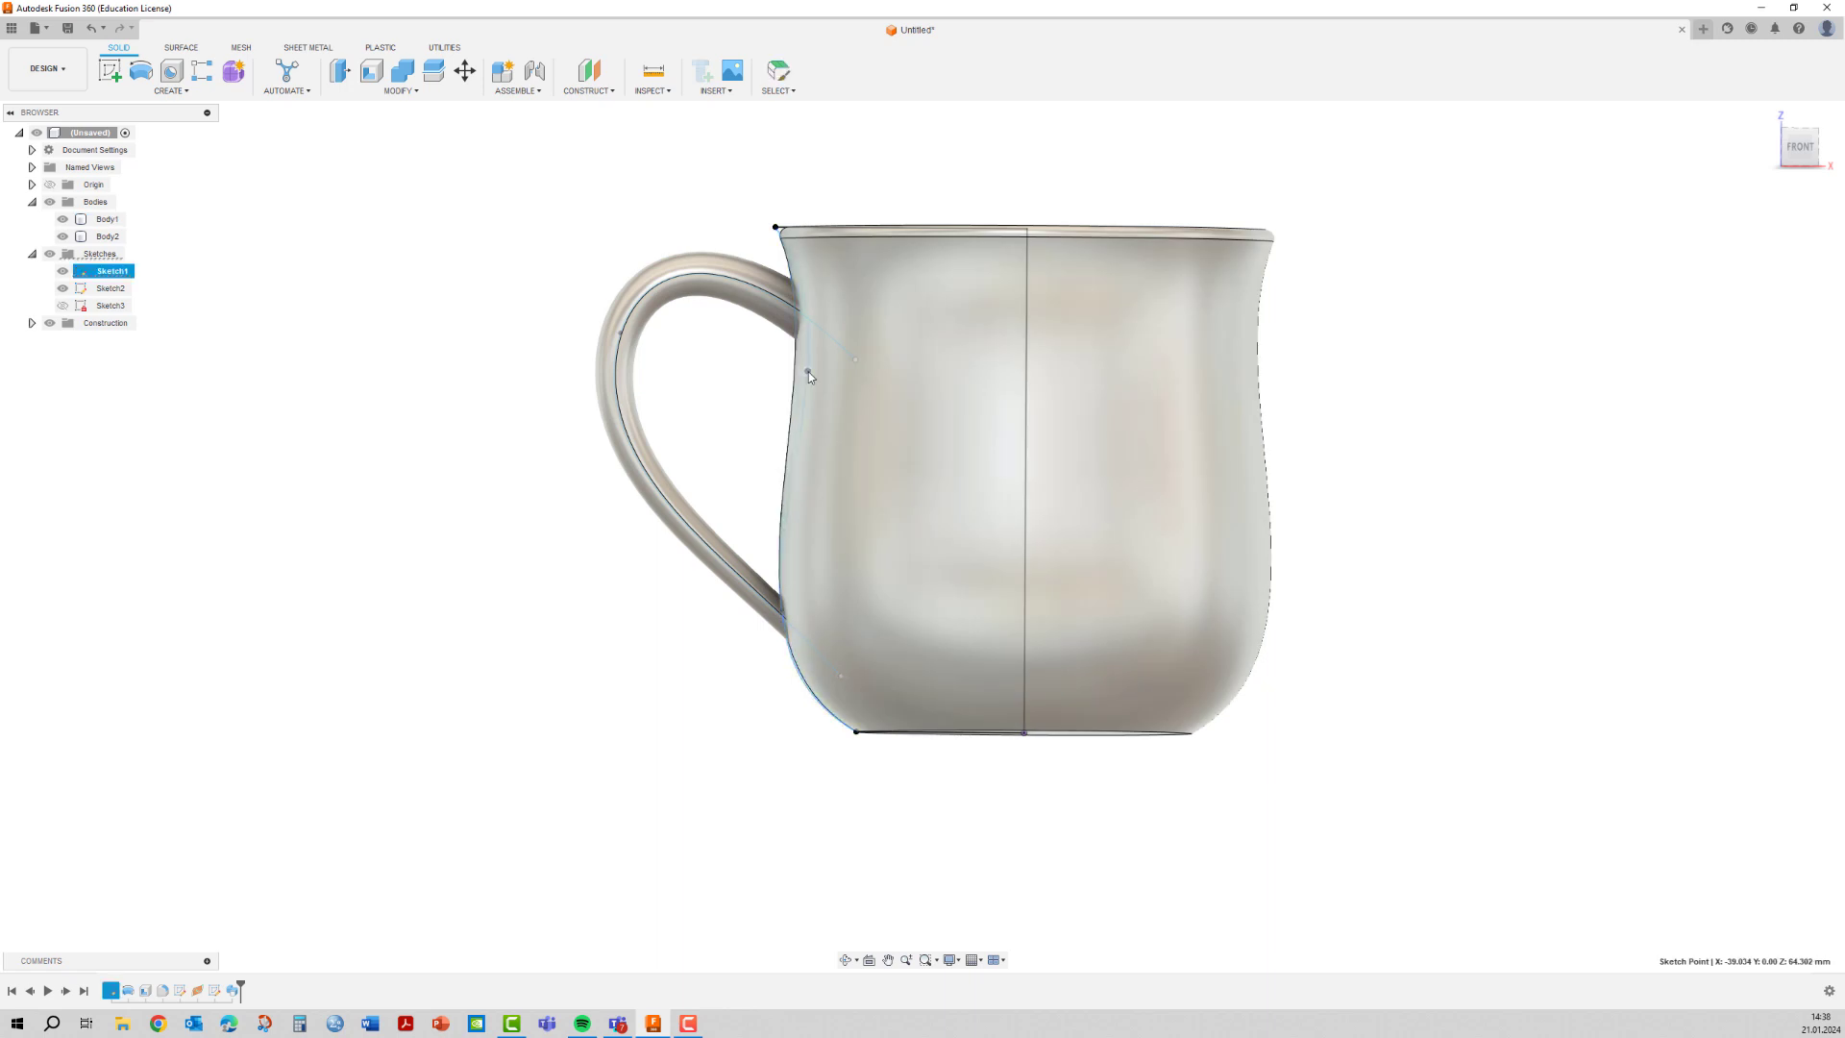
left_click_drag(804, 382, 795, 377)
left_click(628, 389)
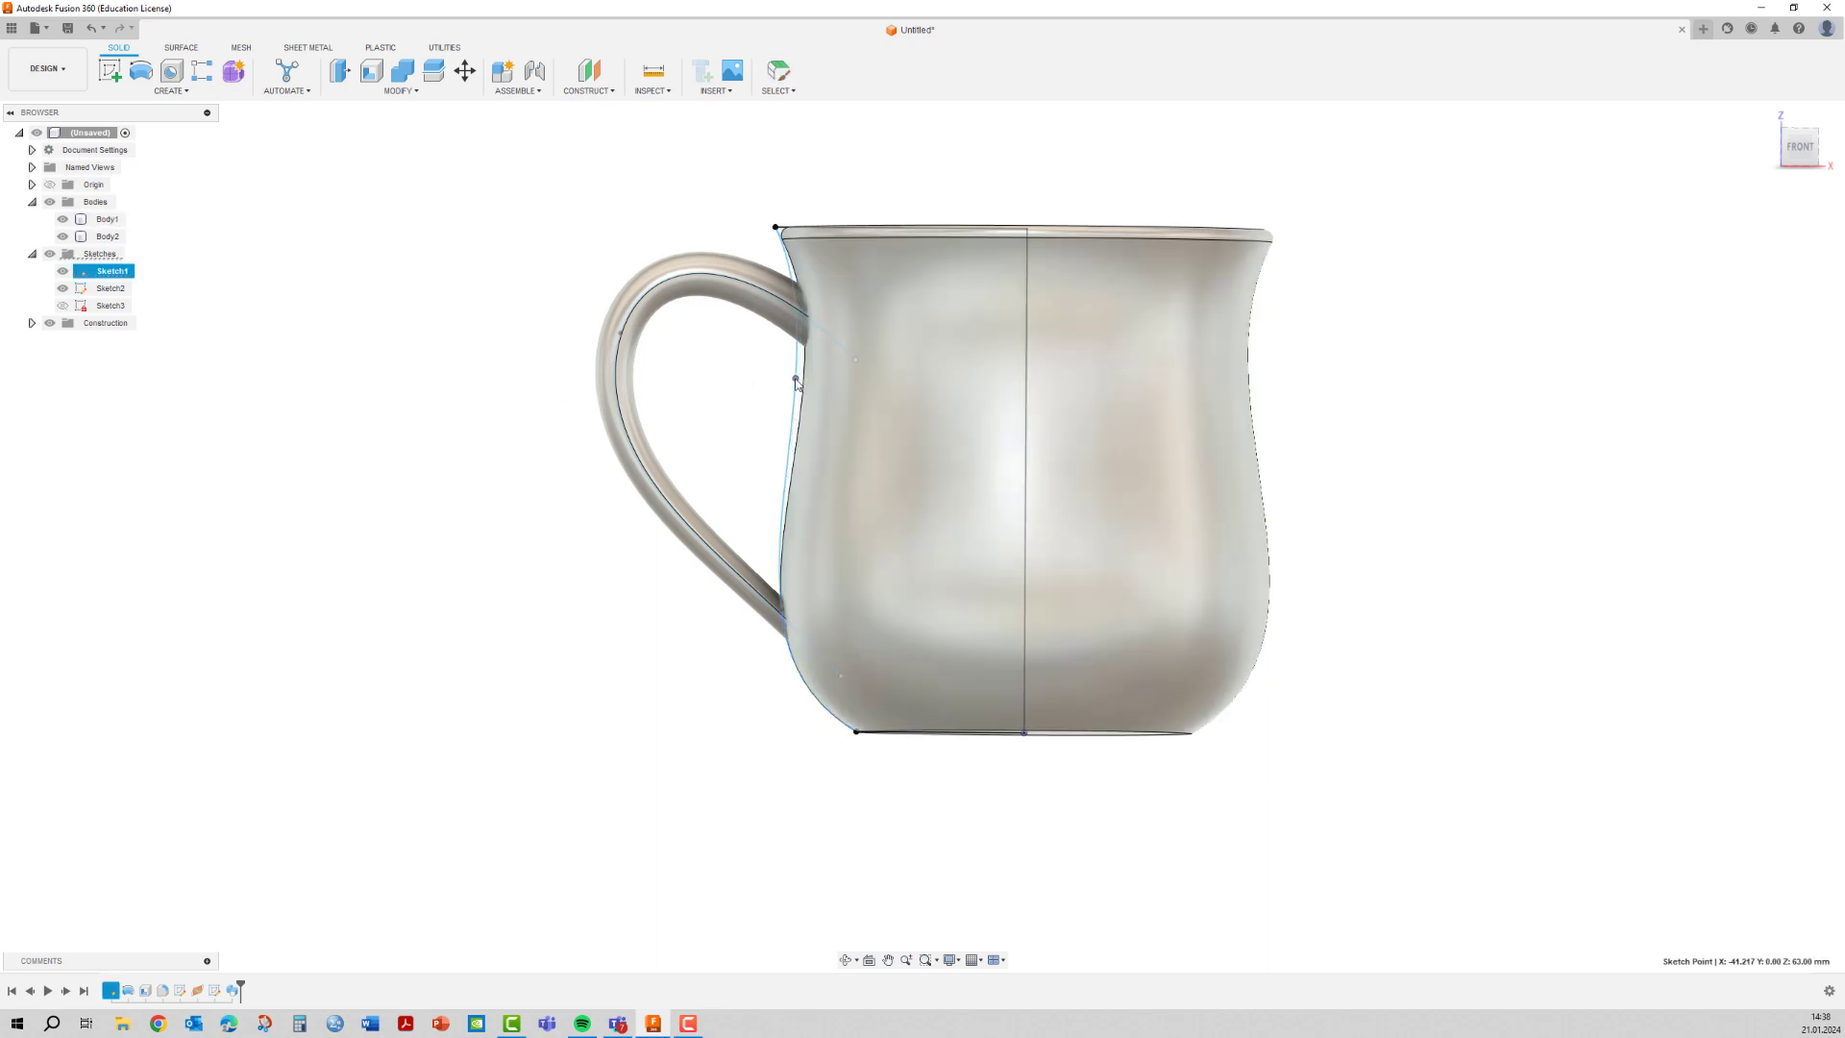
left_click(560, 391)
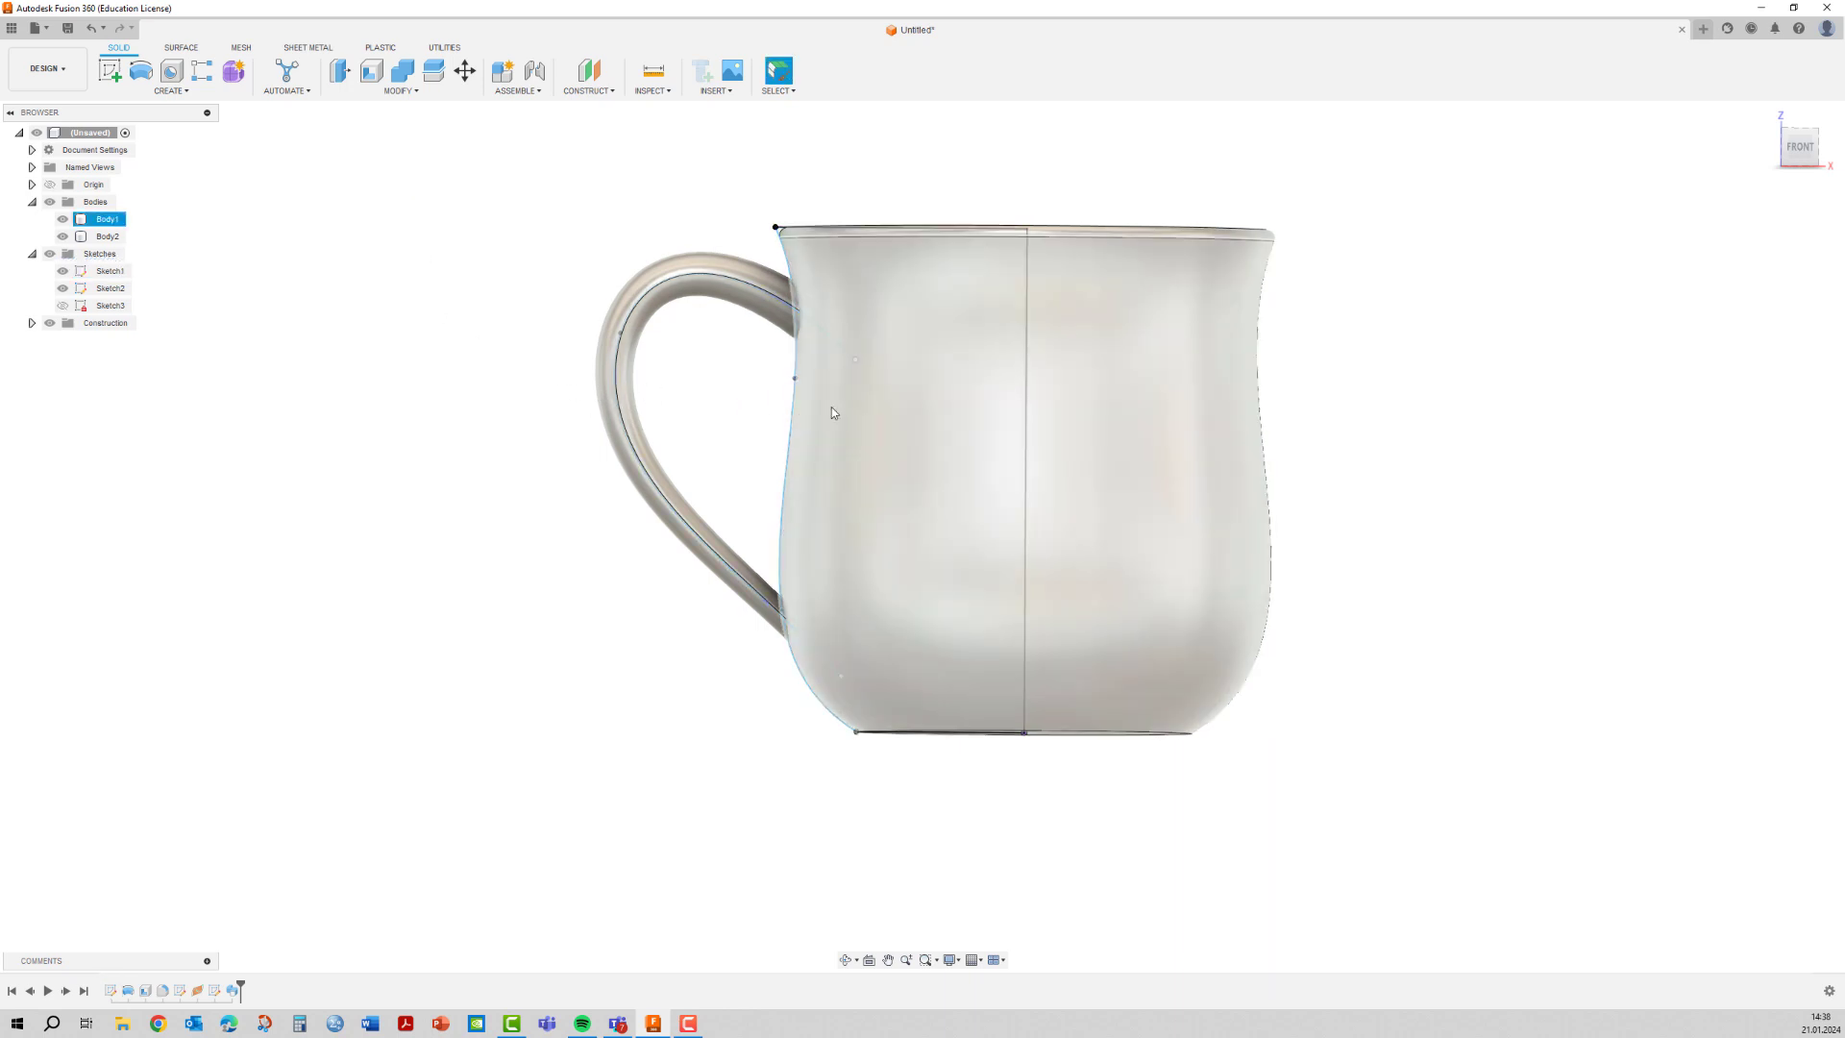
mouse_move(861, 169)
middle_mouse_down("shift")
mouse_move(846, 287)
mouse_move(834, 233)
mouse_move(908, 185)
mouse_move(897, 169)
middle_mouse_up("shift")
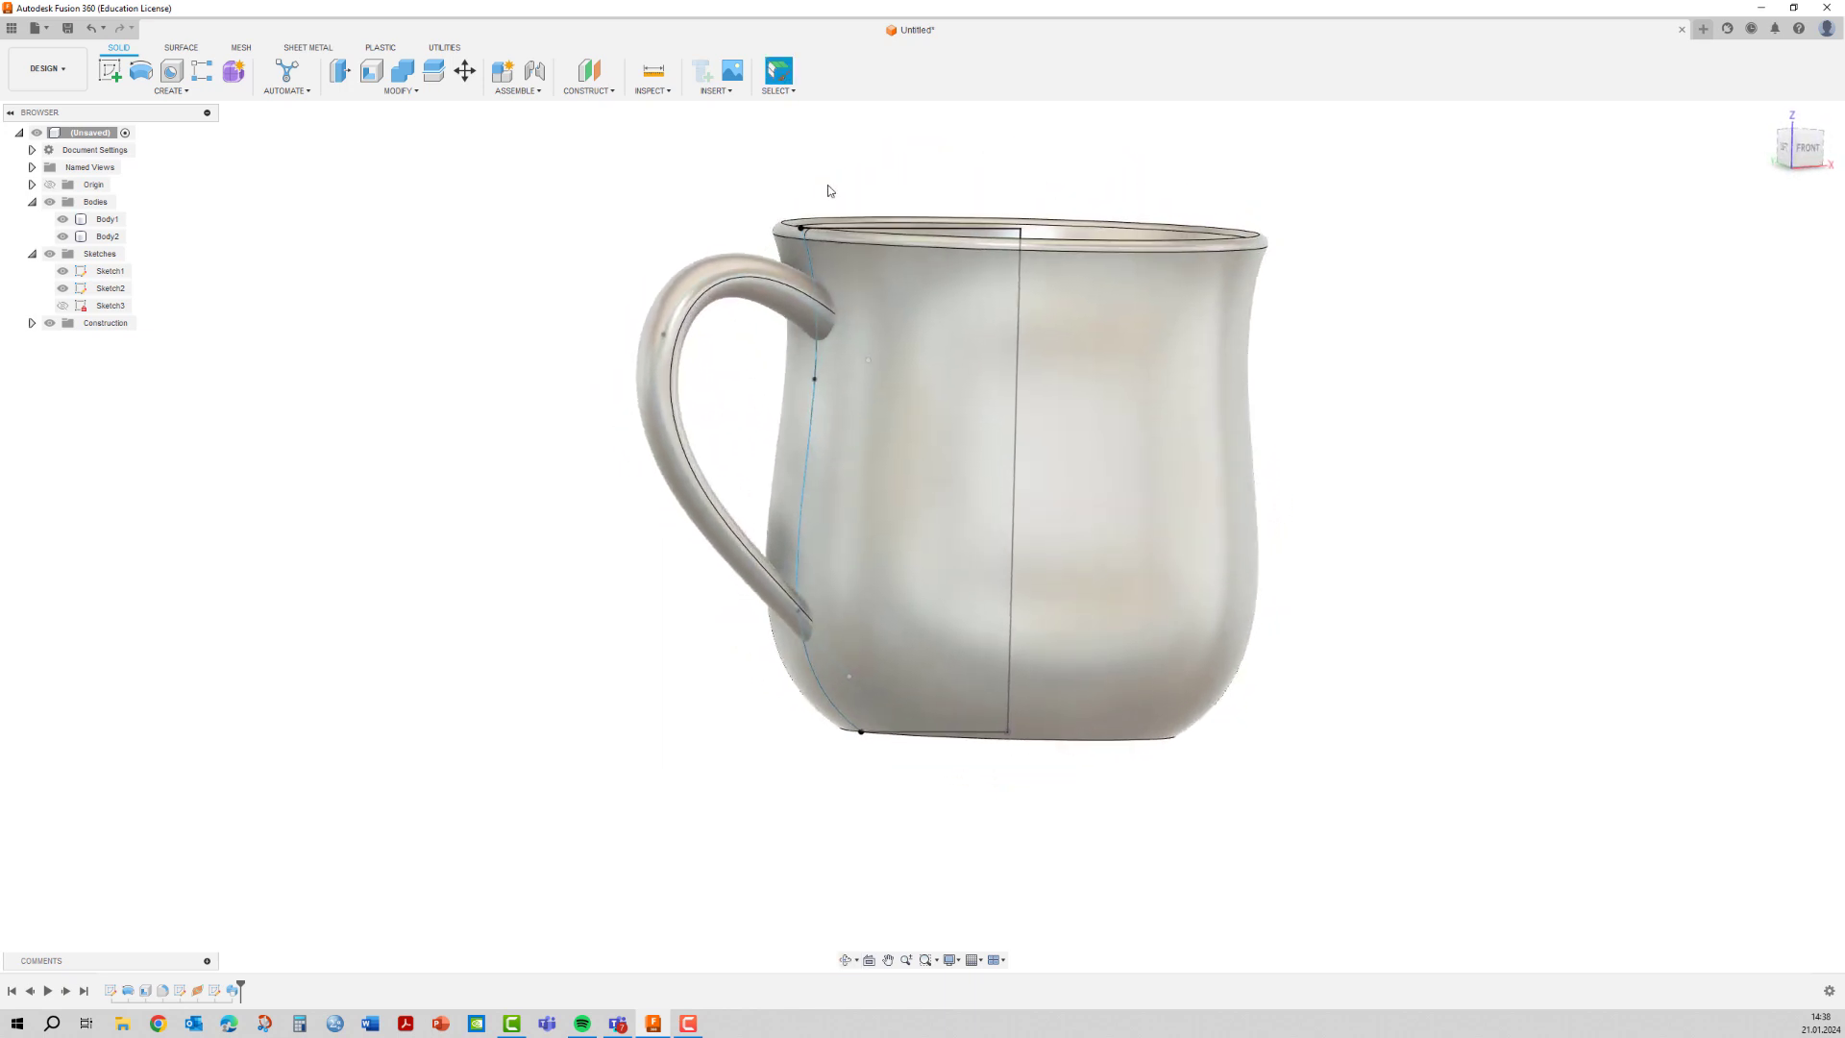
Hide both sketches, orbit to review the mug and handle, and return to Front view.
left_click(62, 271)
left_click(62, 288)
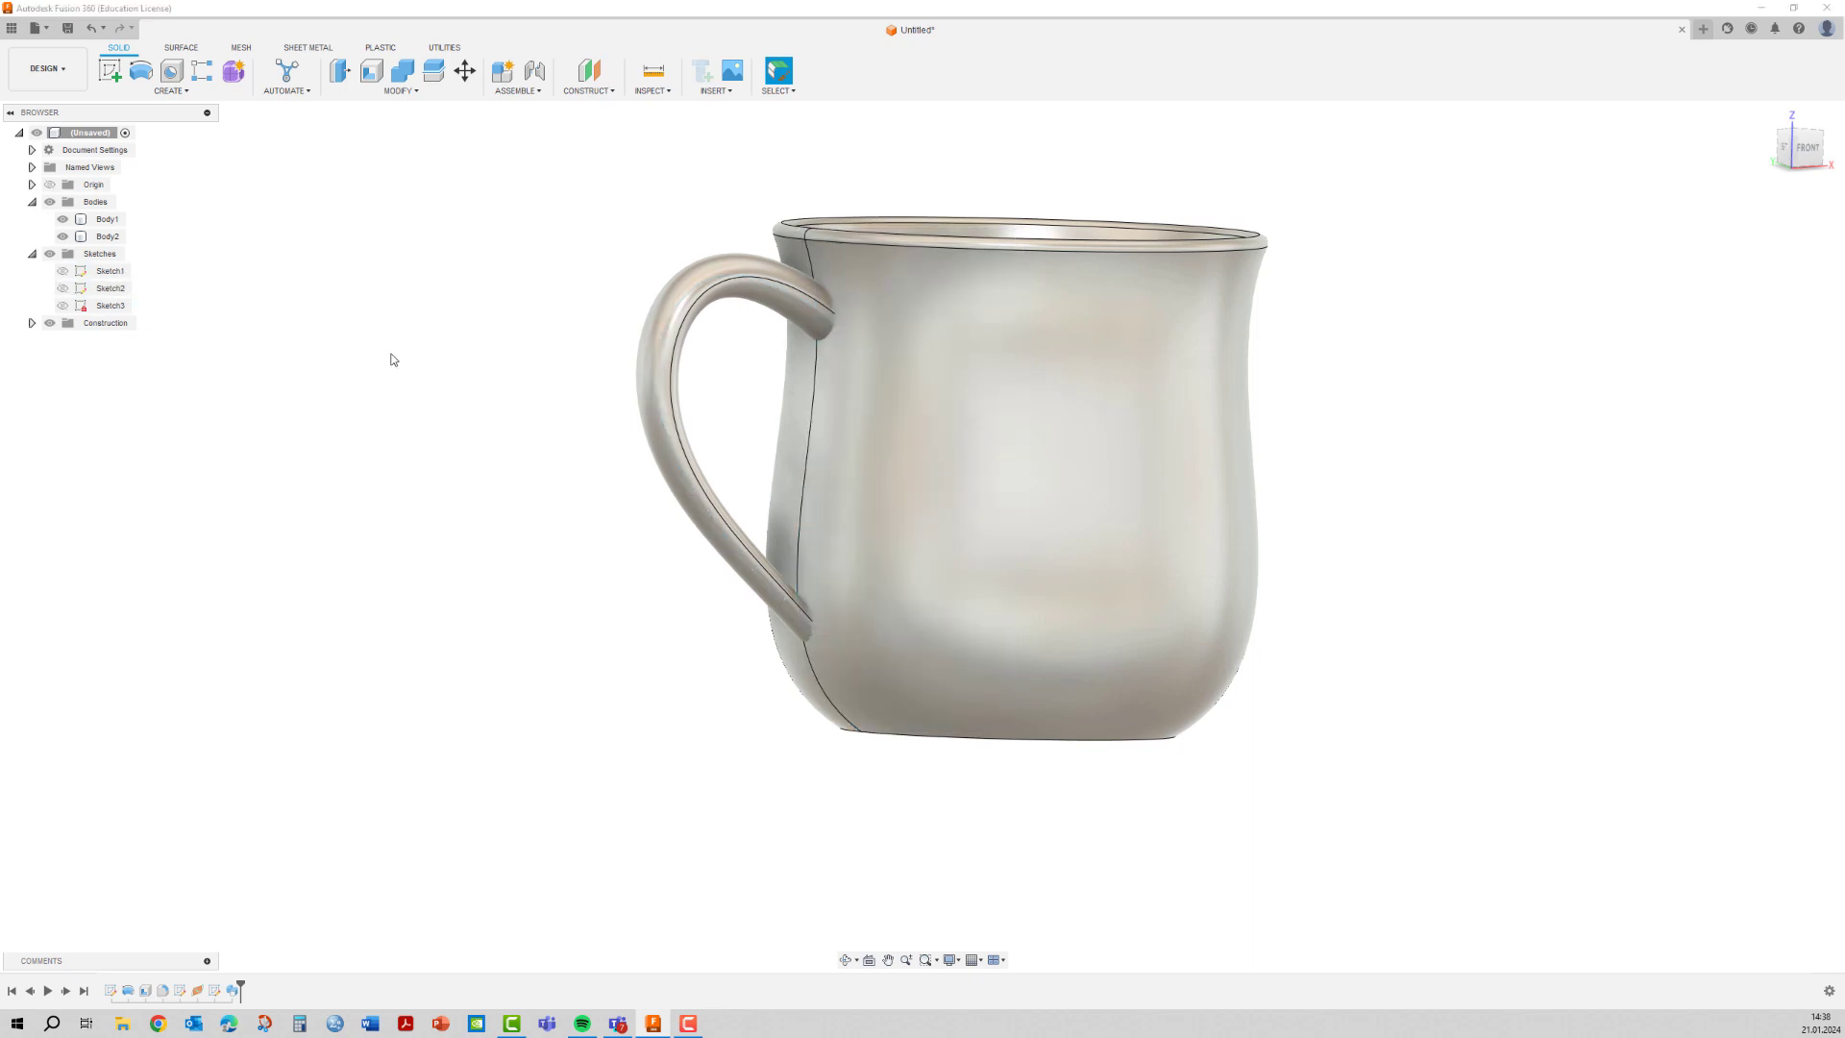
mouse_move(391, 359)
middle_mouse_down("shift")
mouse_move(431, 355)
mouse_move(363, 416)
mouse_move(383, 350)
mouse_move(337, 330)
mouse_move(368, 362)
middle_mouse_up("shift")
key("Escape")
left_click(744, 298)
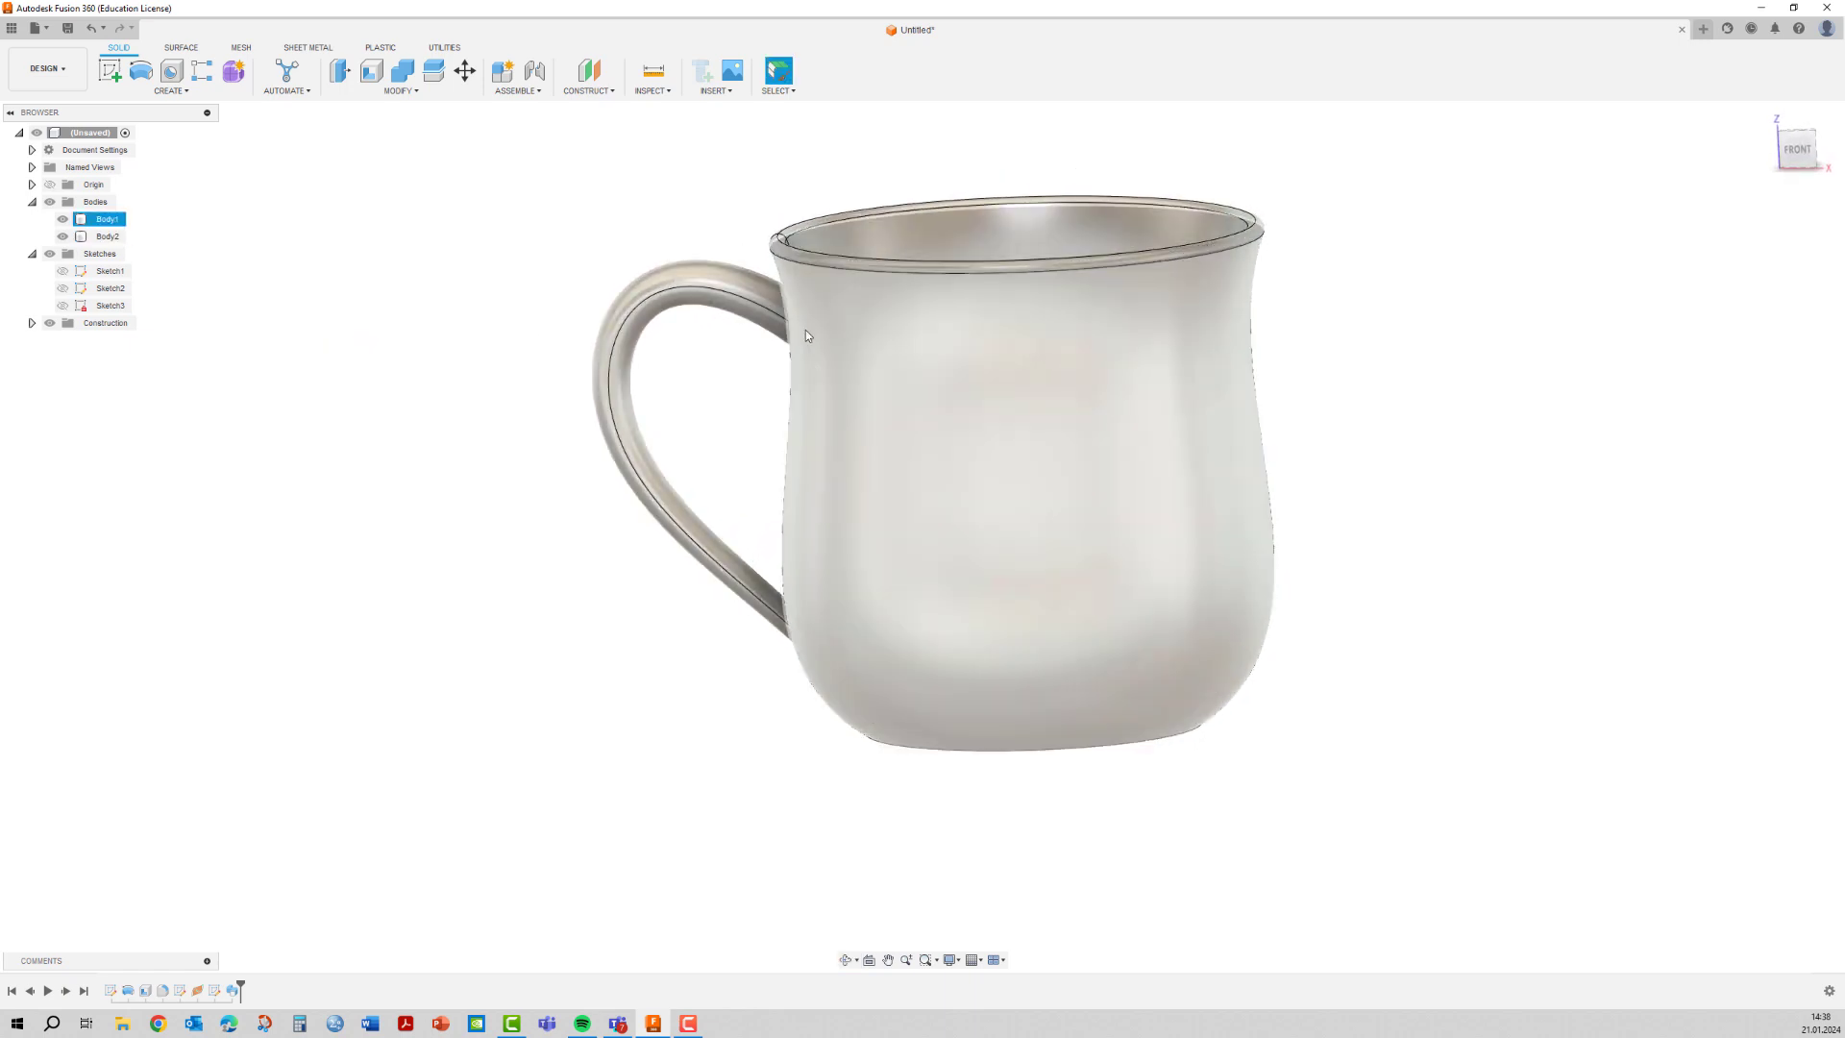
mouse_move(711, 266)
middle_mouse_down("shift")
mouse_move(638, 260)
mouse_move(625, 284)
middle_mouse_up("shift")
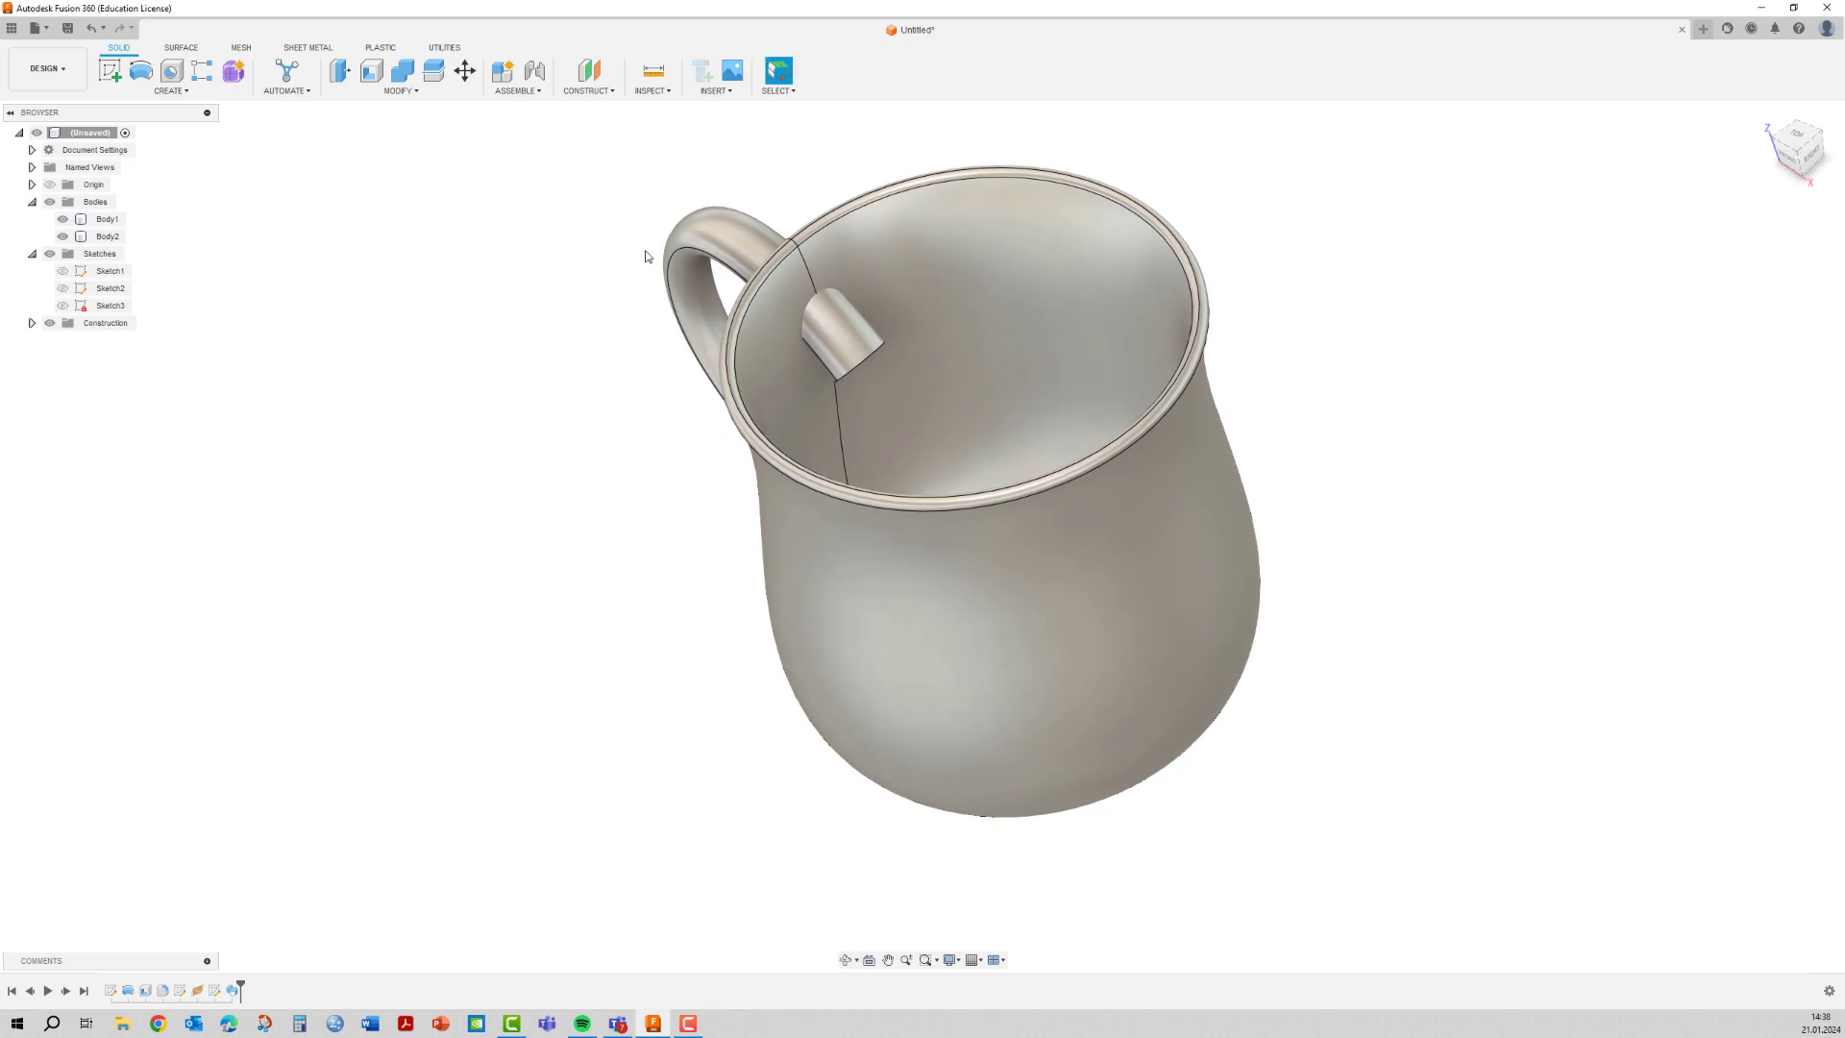
mouse_move(584, 362)
middle_mouse_down("shift")
mouse_move(477, 366)
mouse_move(470, 346)
mouse_move(498, 342)
mouse_move(474, 362)
mouse_move(465, 346)
mouse_move(538, 349)
mouse_move(515, 337)
middle_mouse_up("shift")
key("Escape")
left_click(844, 339)
key("Escape")
key("Escape")
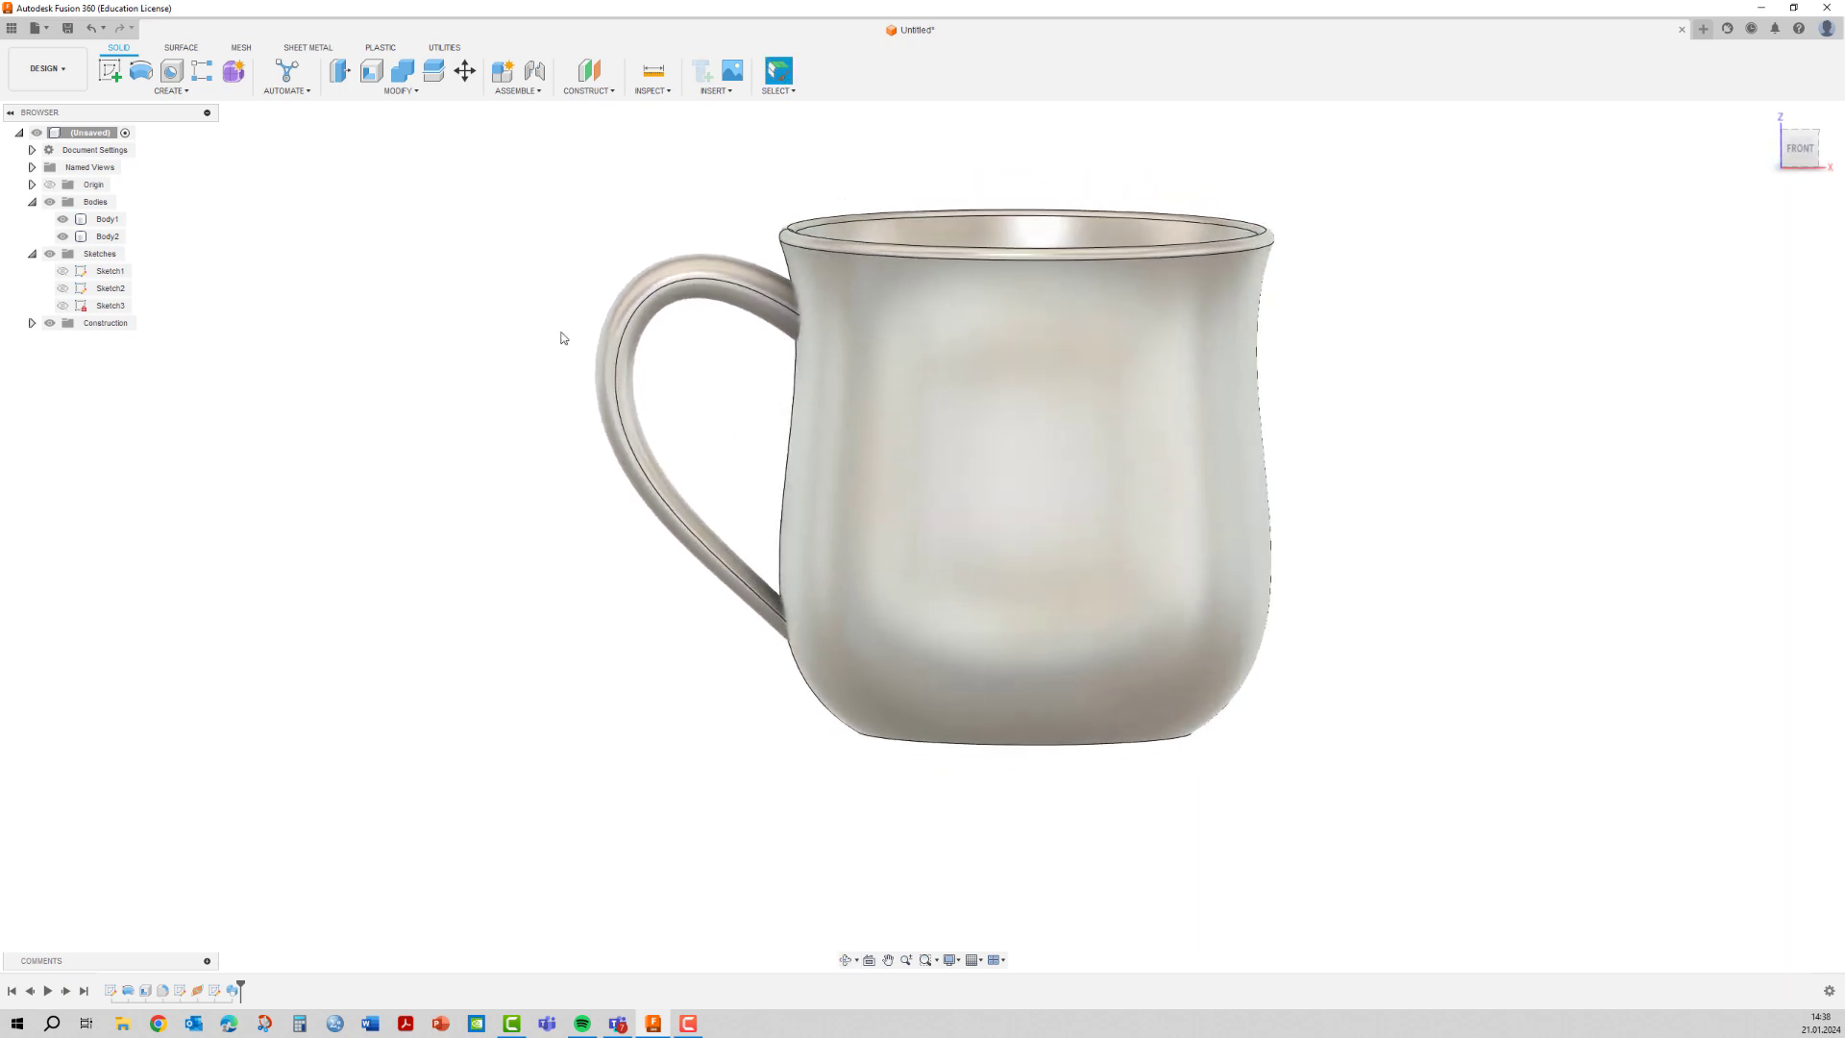
left_click(792, 290)
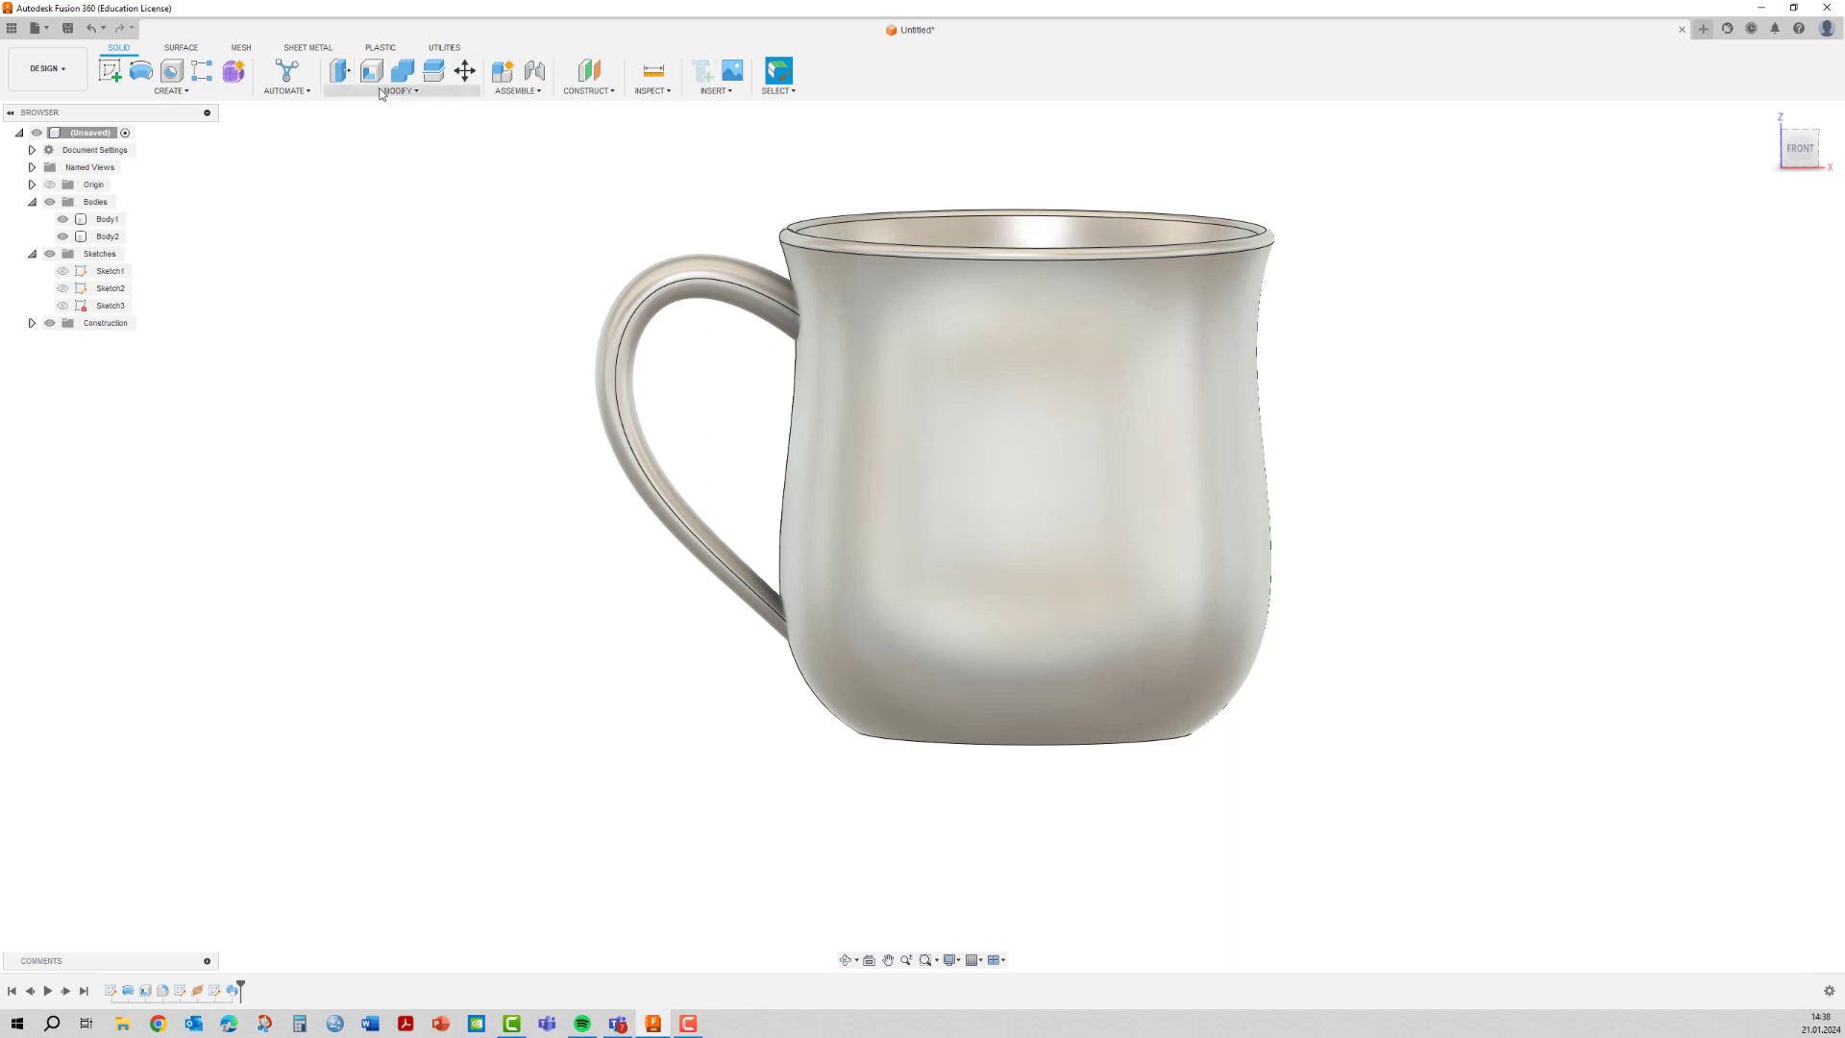
Split the handle body using the mug body, Extend Splitting Tool unchecked, giving Body1–Body4.
left_click(434, 74)
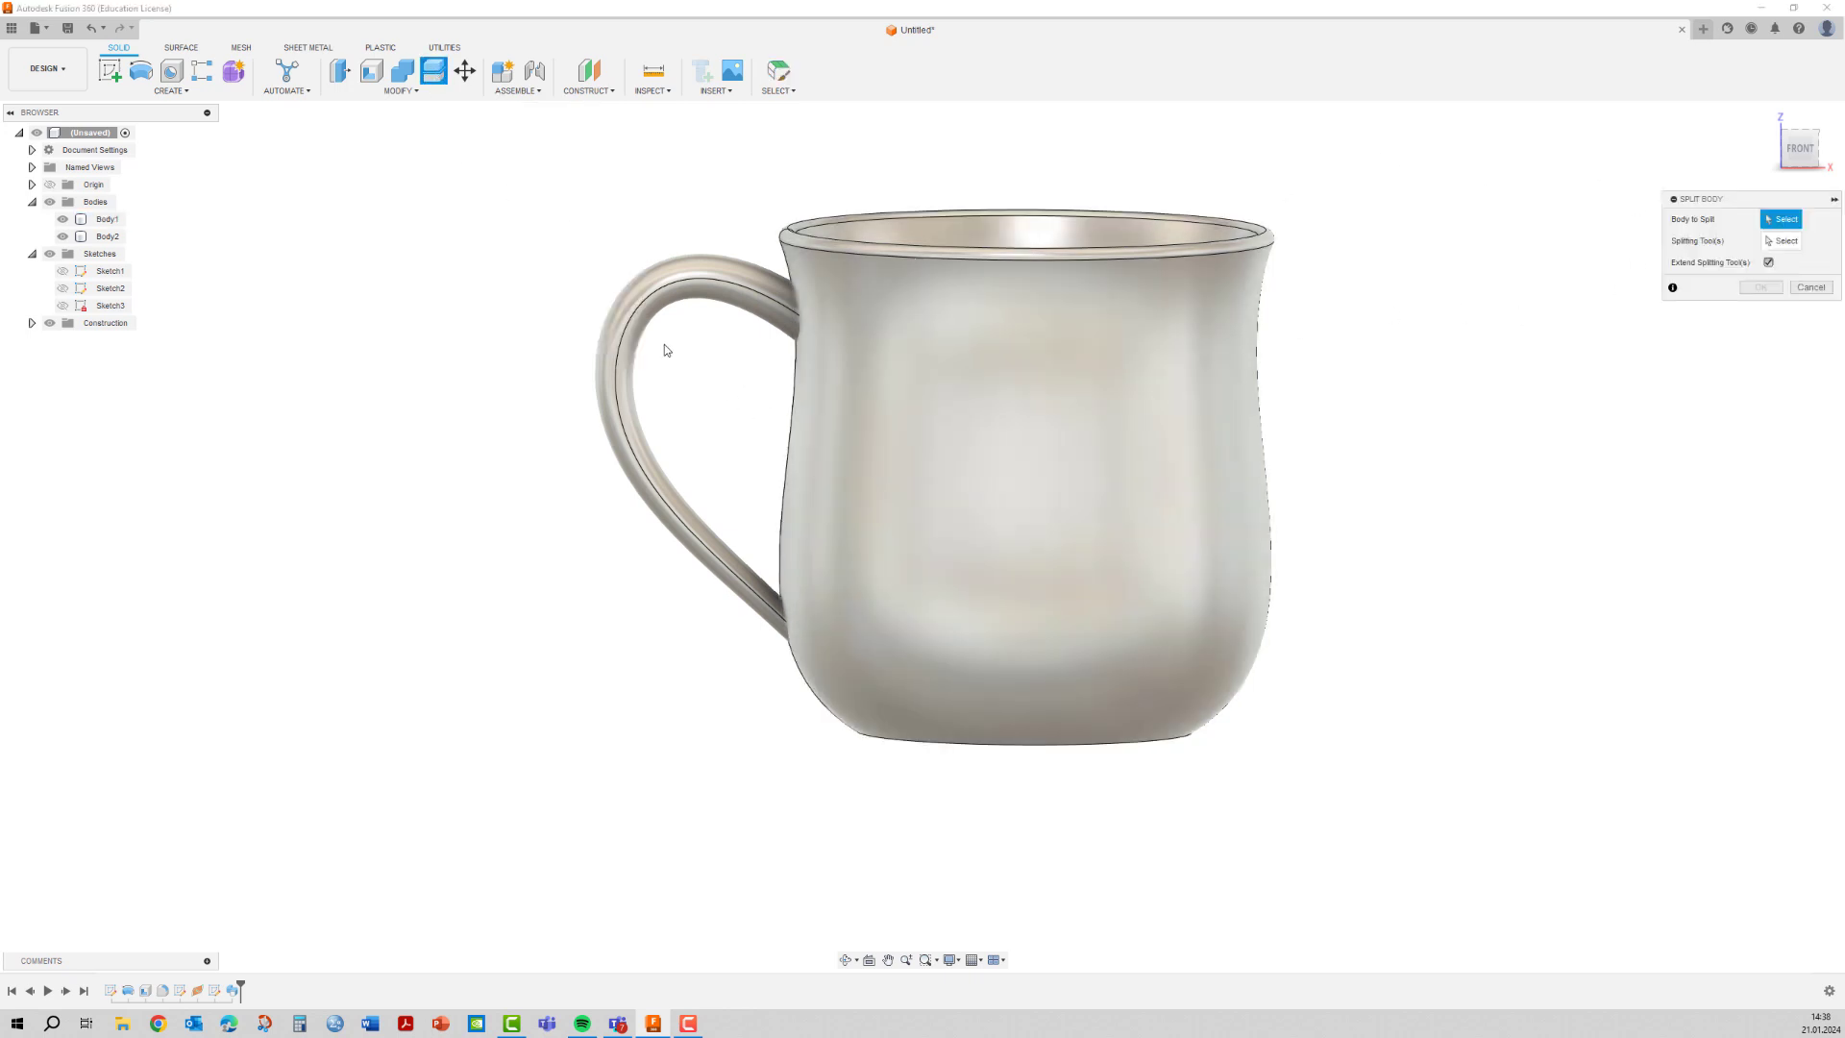
left_click(648, 296)
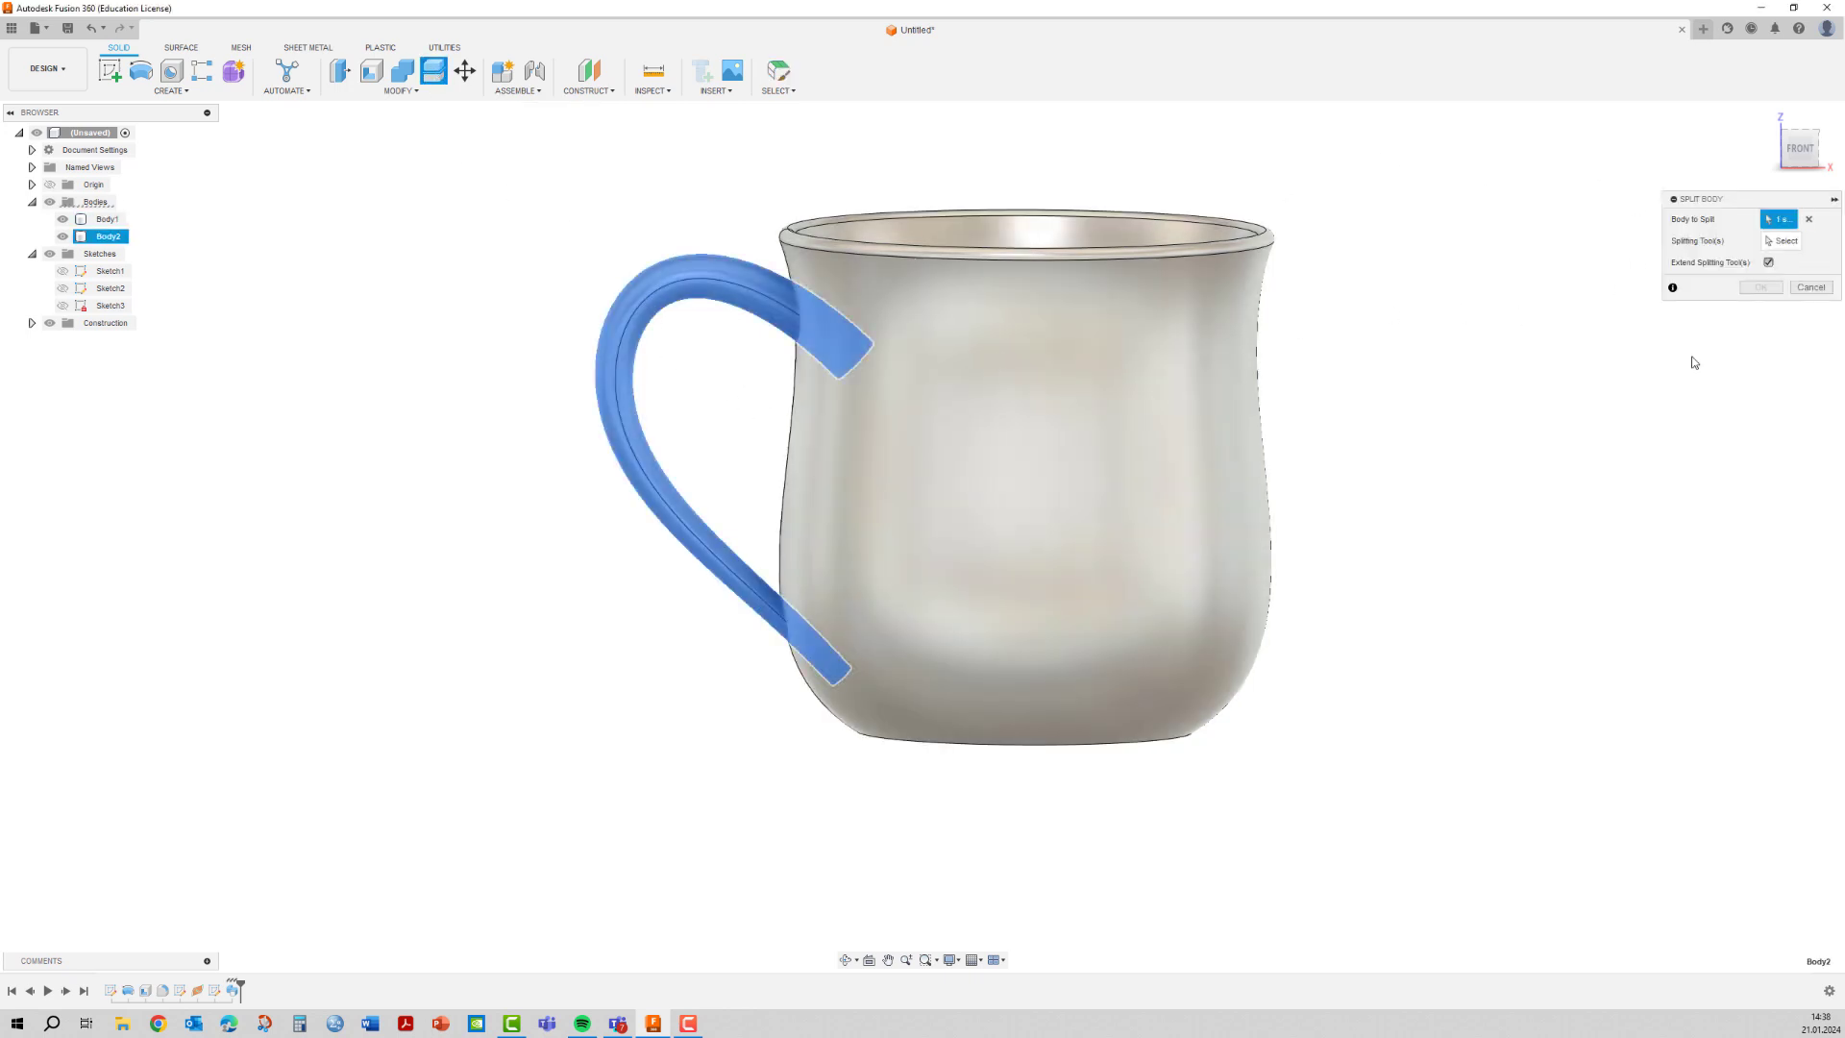
left_click(1784, 242)
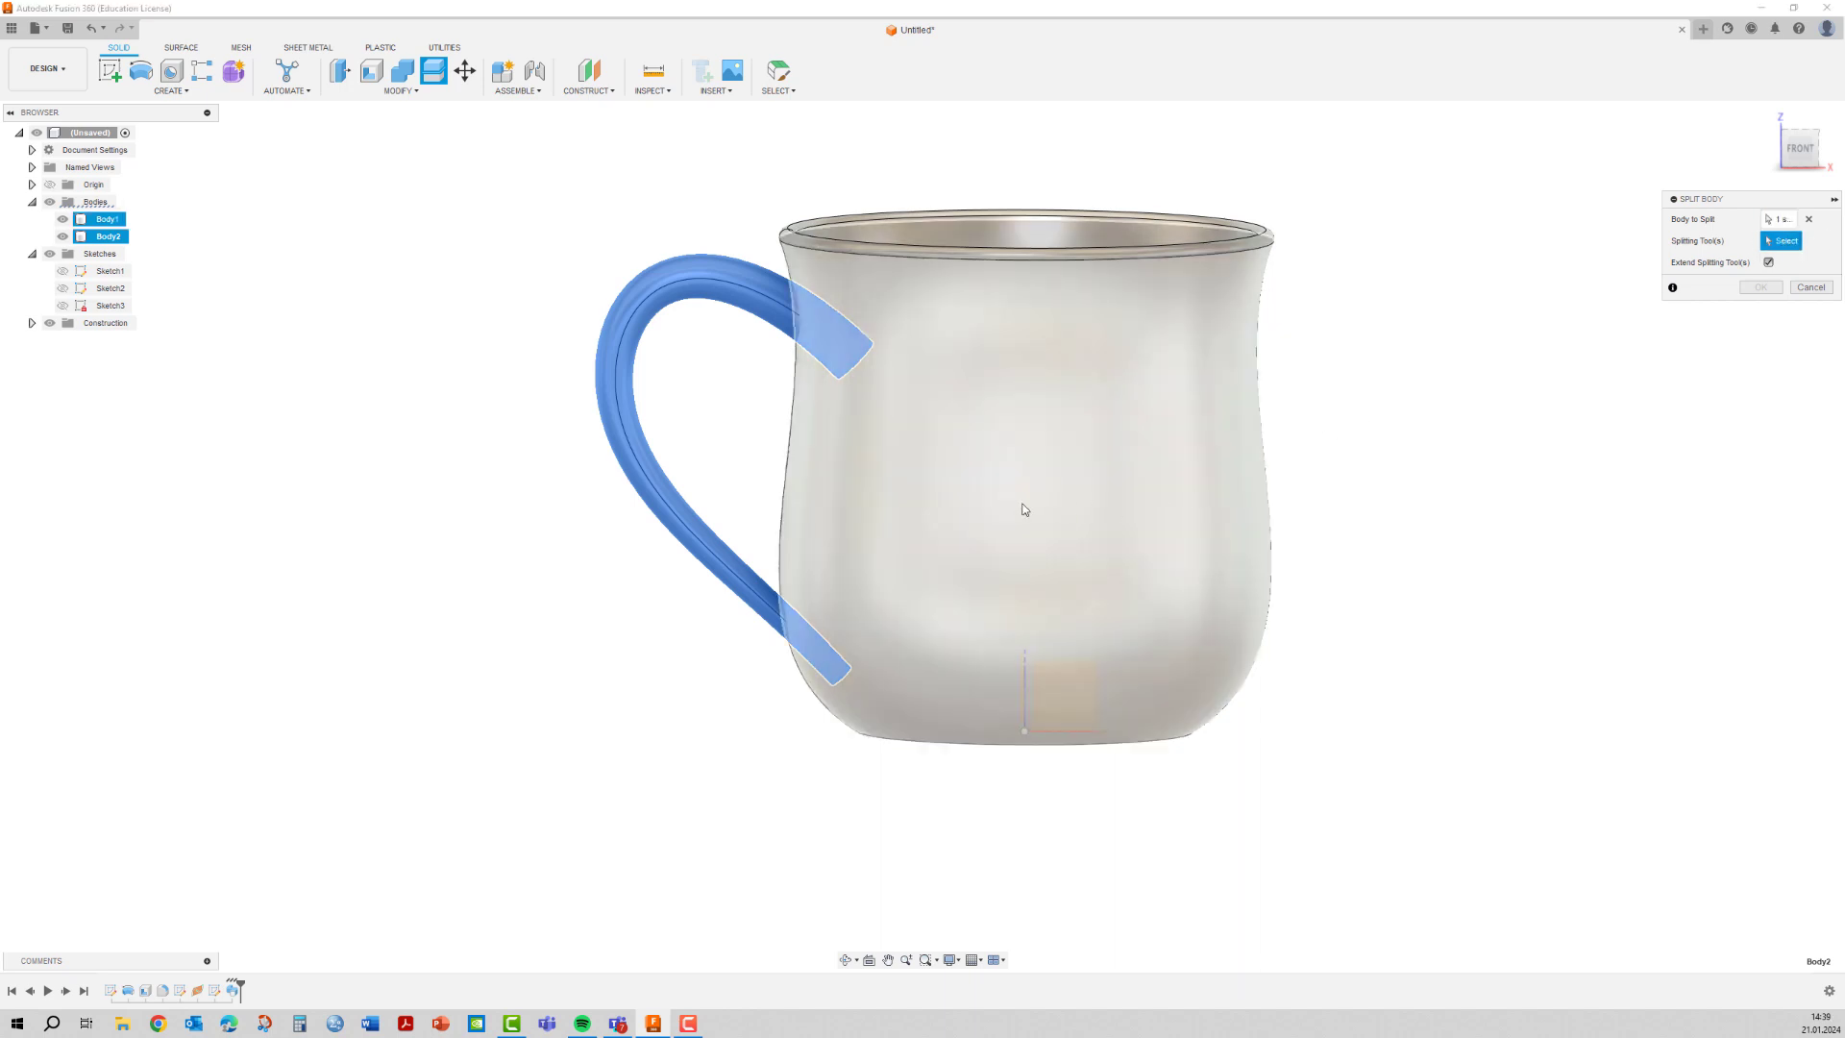
left_click(908, 540)
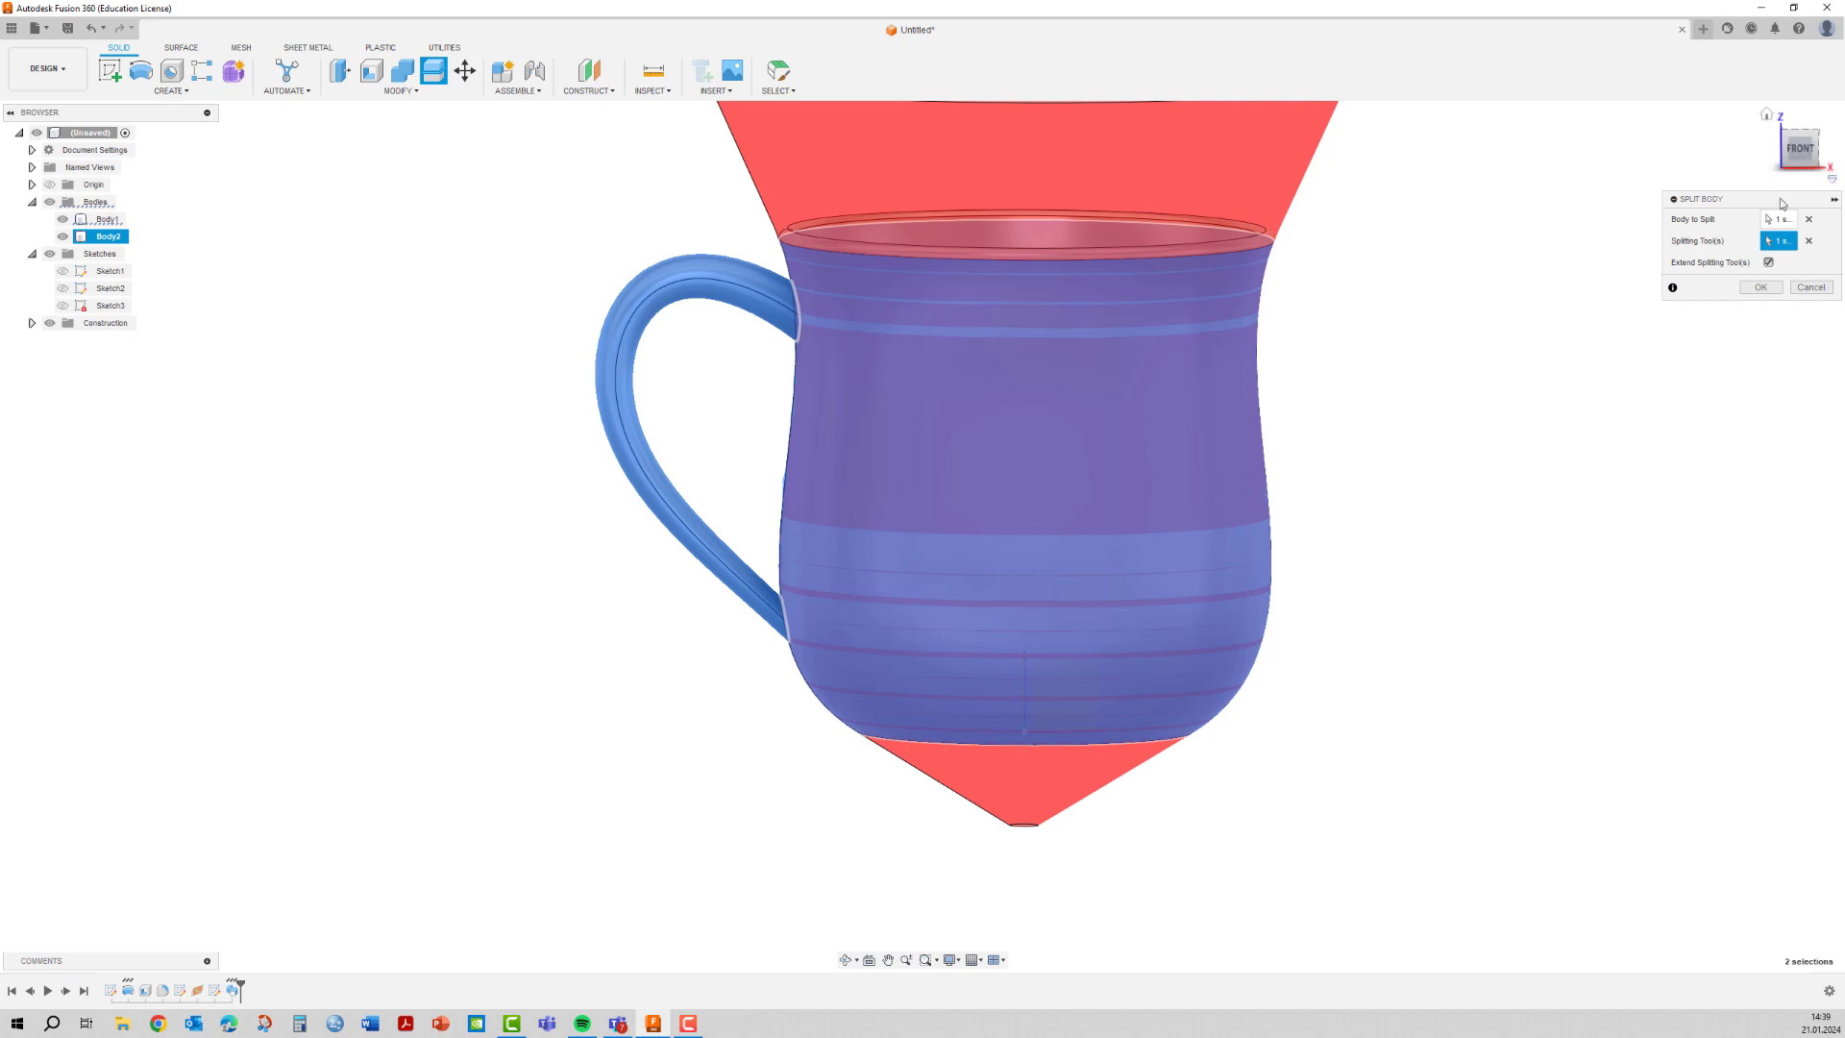
left_click(1768, 262)
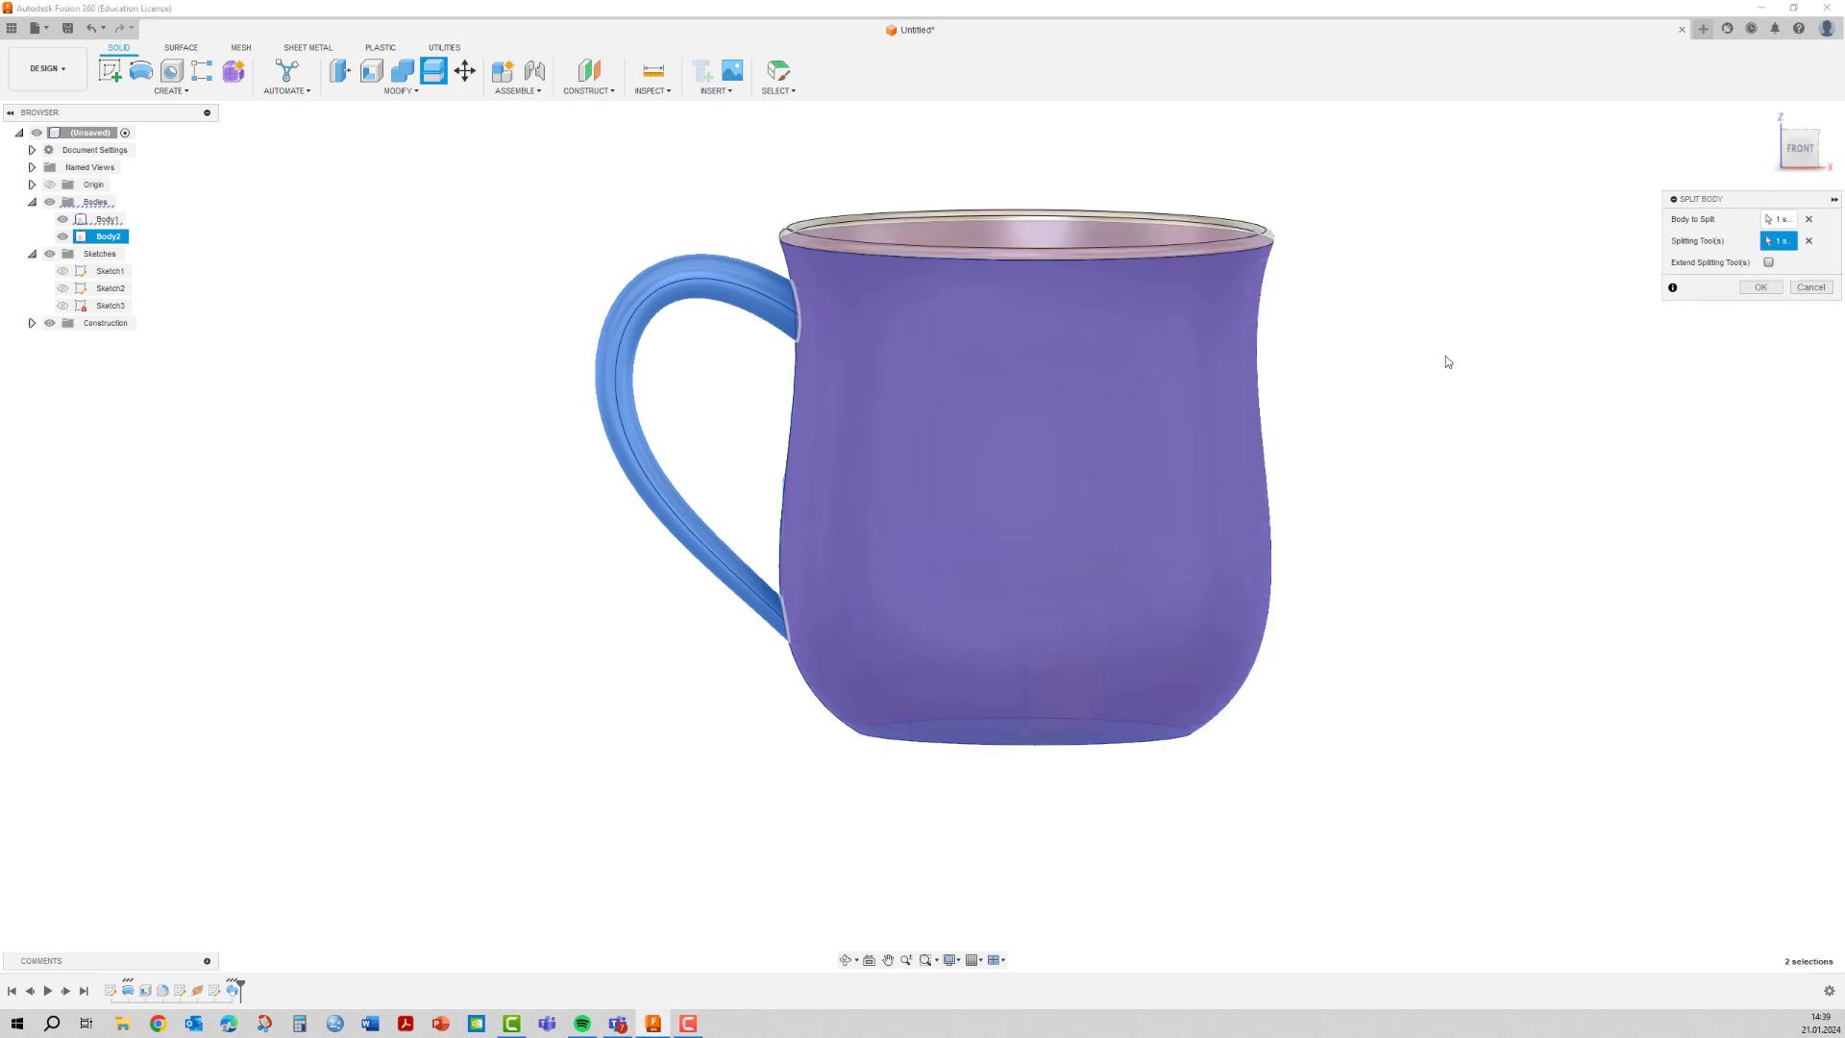
key("Return")
left_click_drag(1471, 361, 1463, 362)
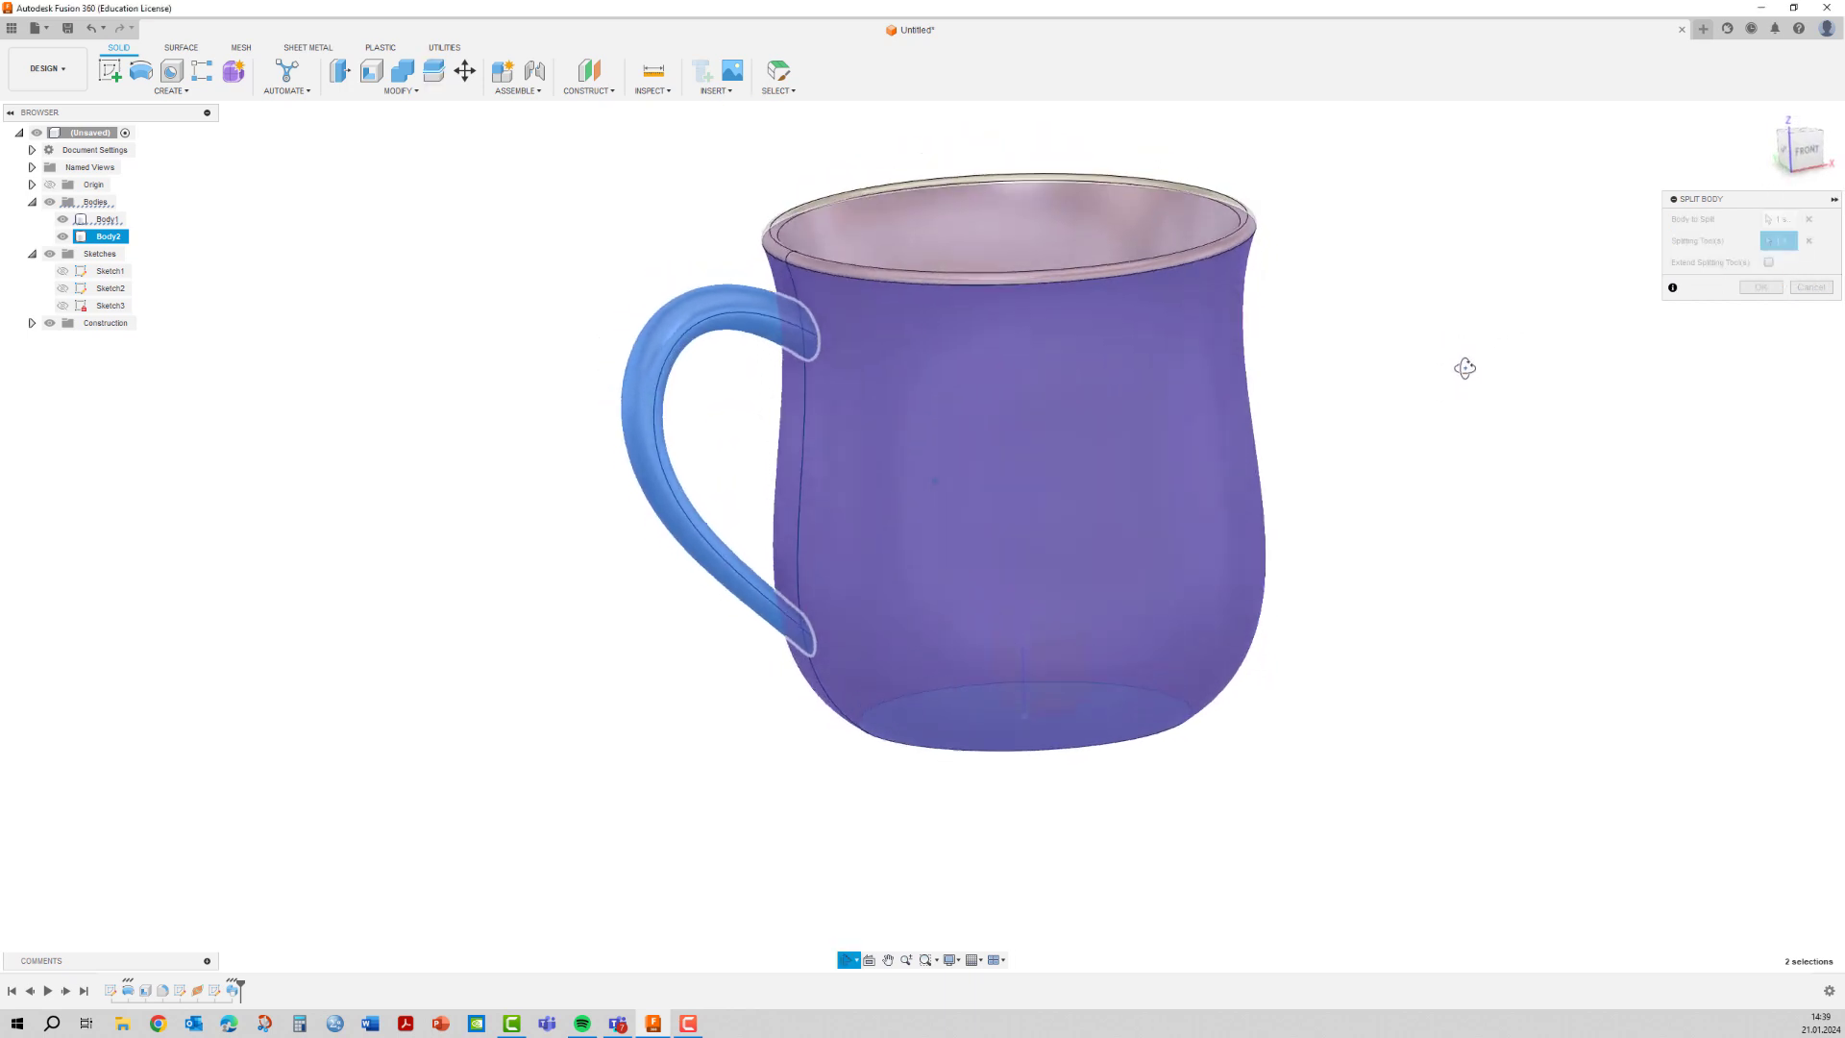
key("Escape")
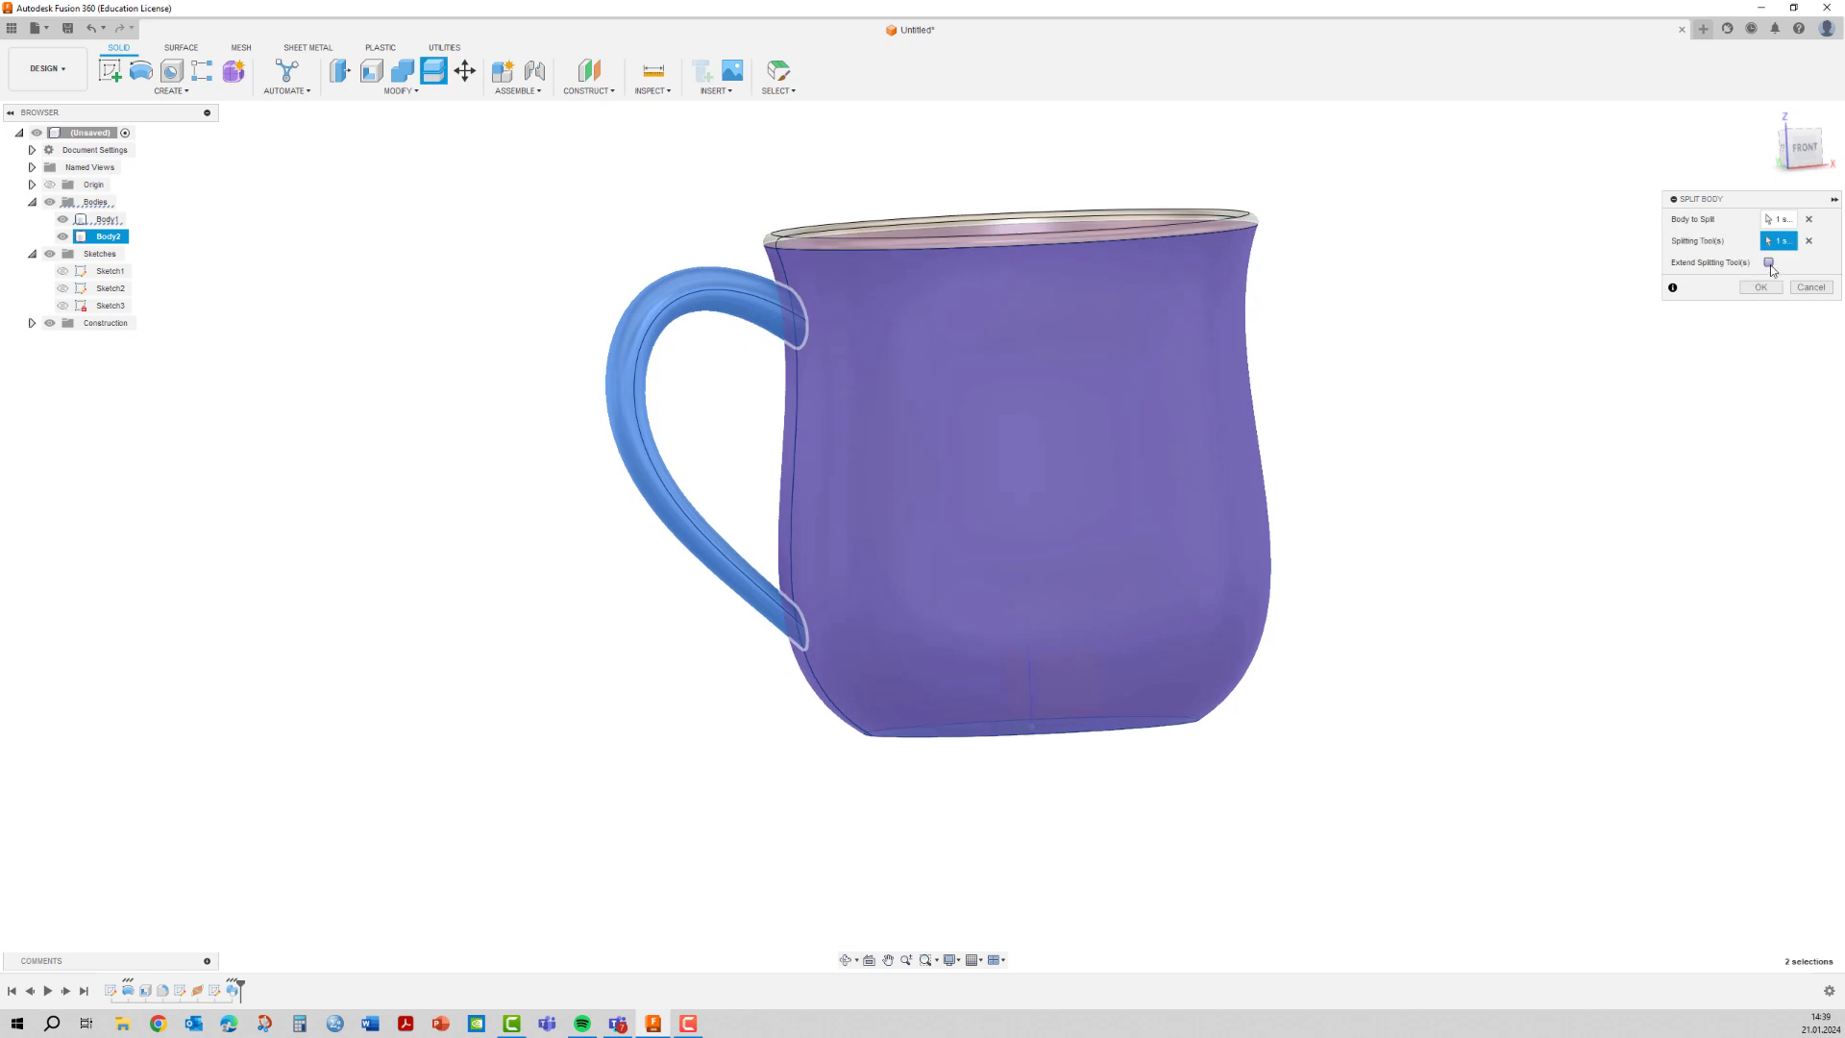
left_click(1768, 263)
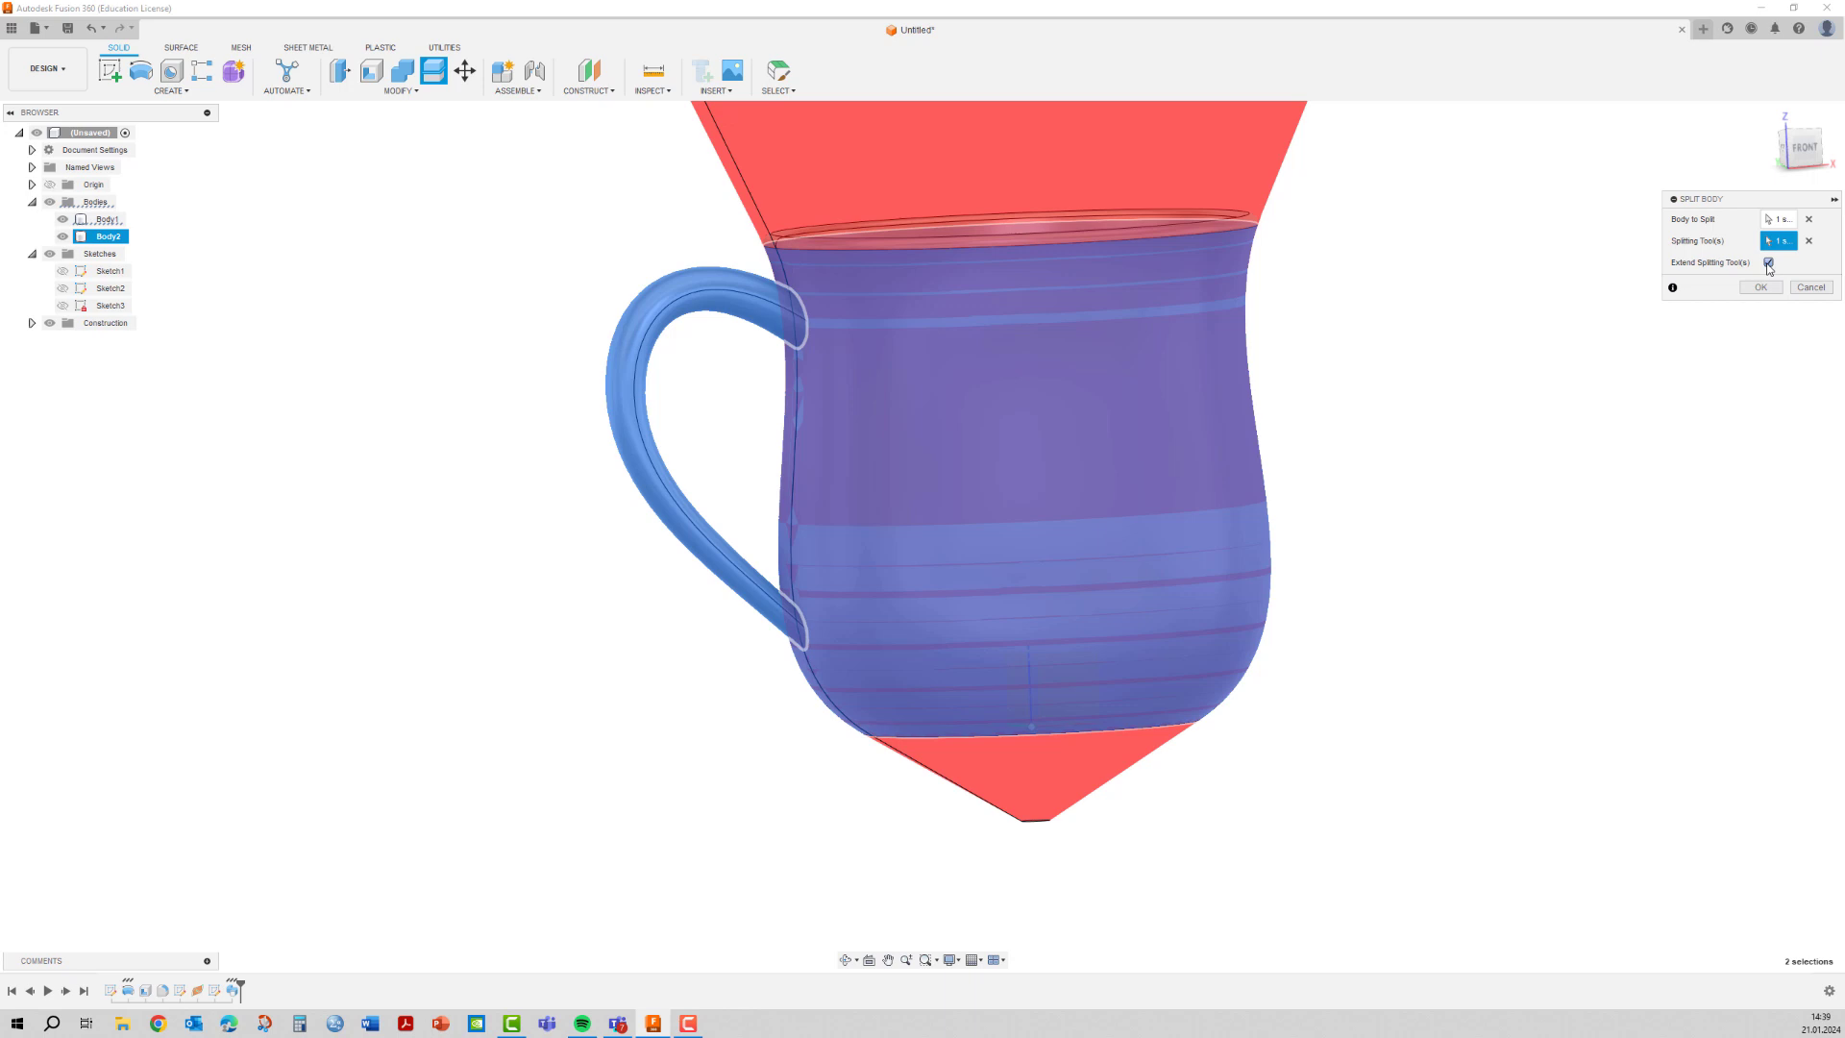
left_click(1768, 263)
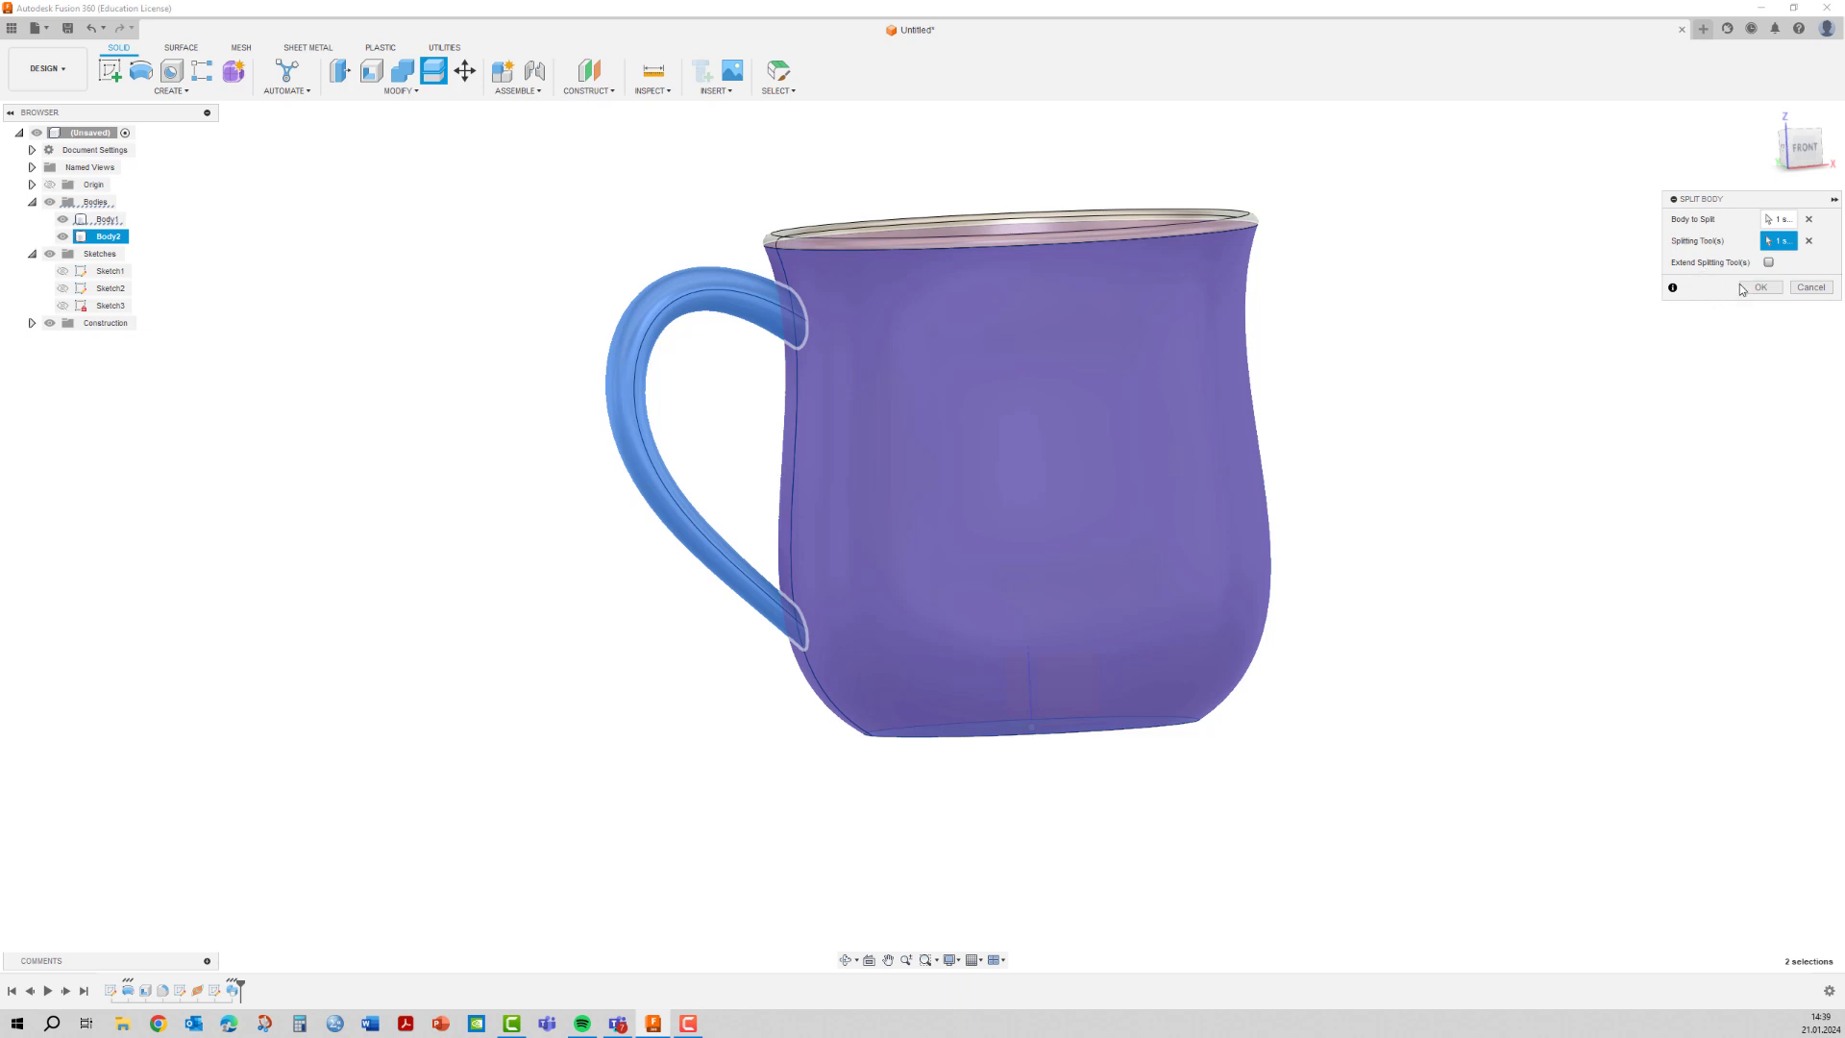
left_click(1742, 288)
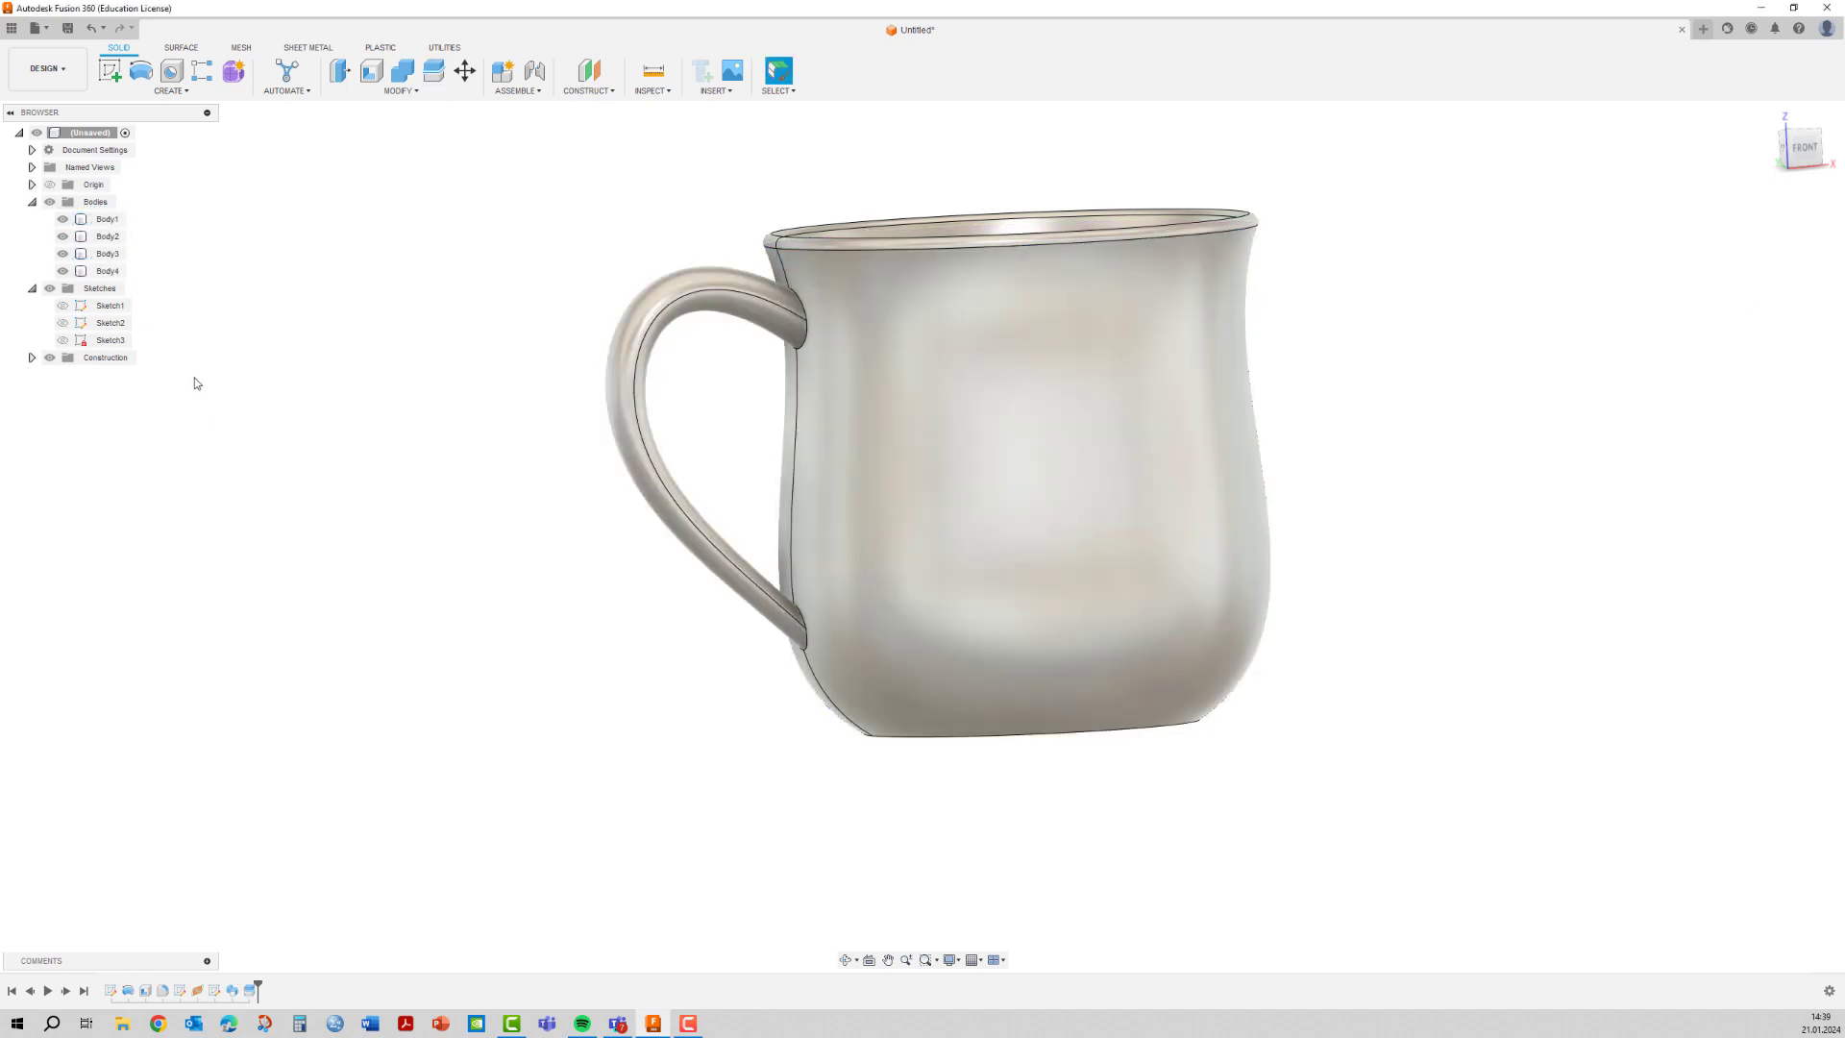
Toggle visibility of Body1, Body2 and Body3 to inspect the buried handle-end pieces.
middle_click_drag(414, 373, 391, 371, "shift")
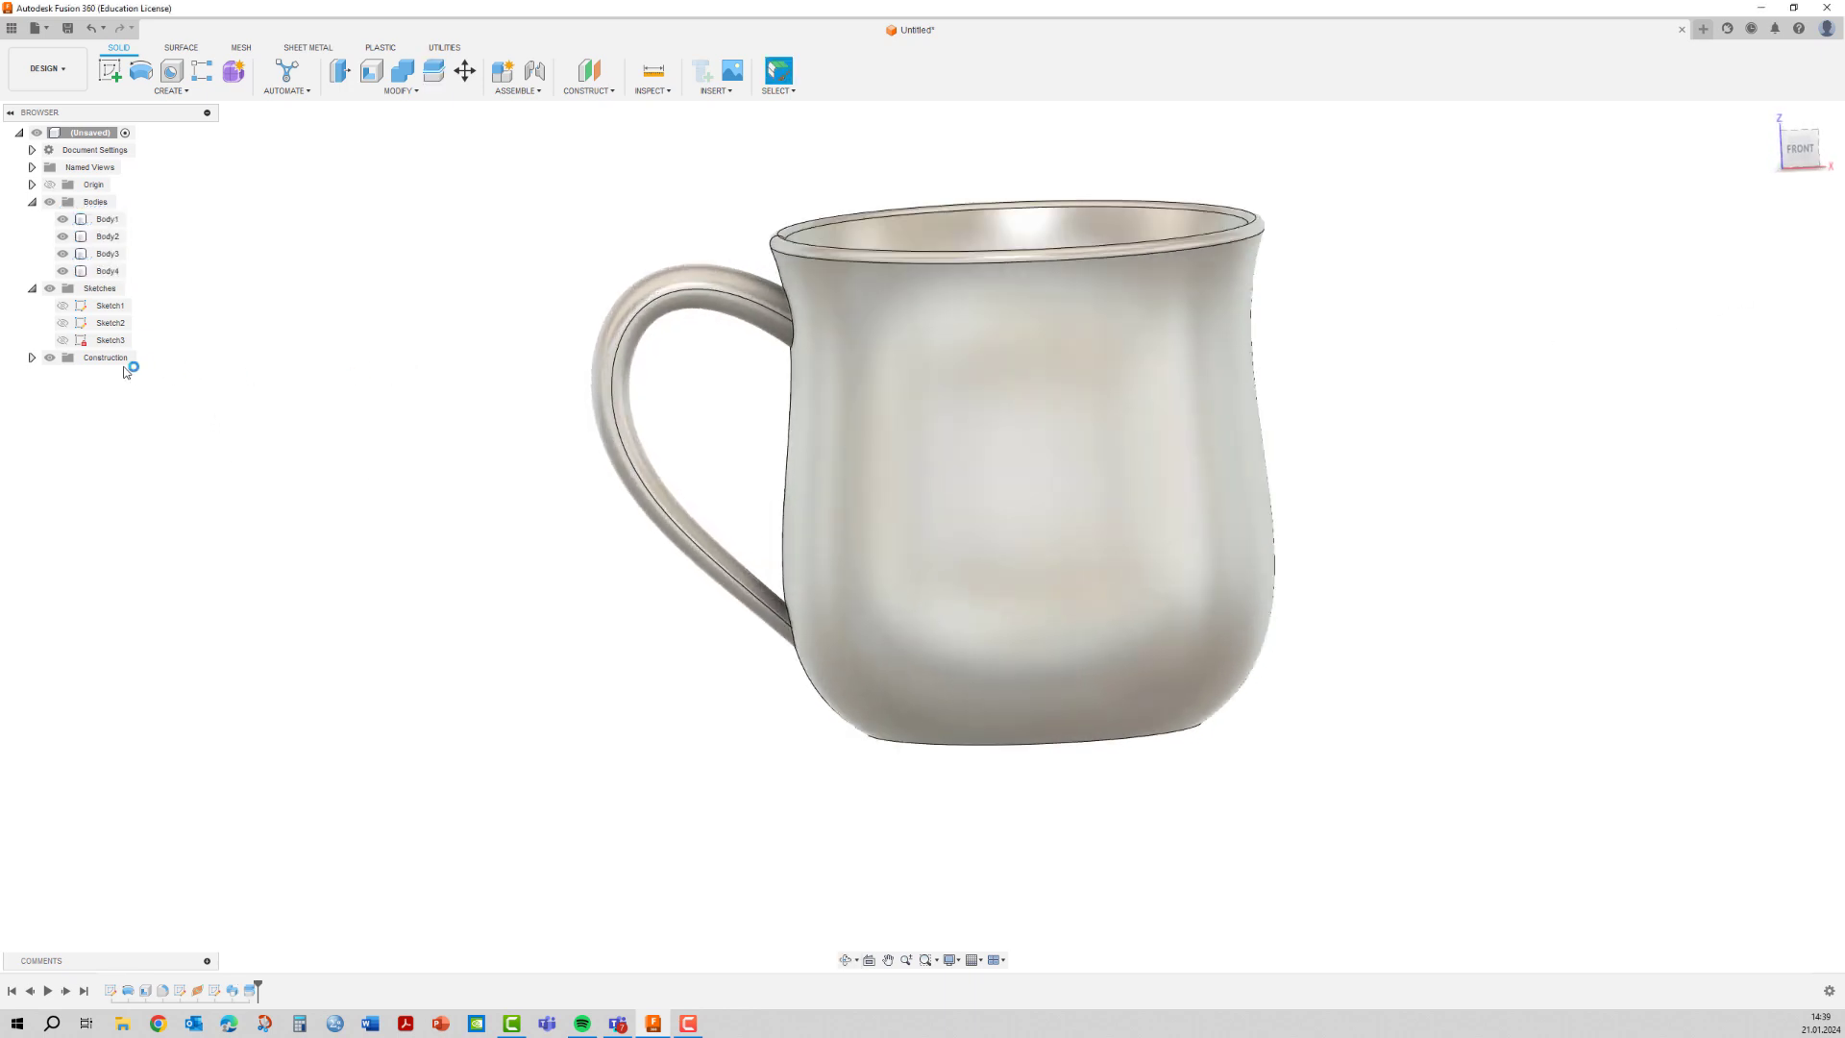
left_click(63, 219)
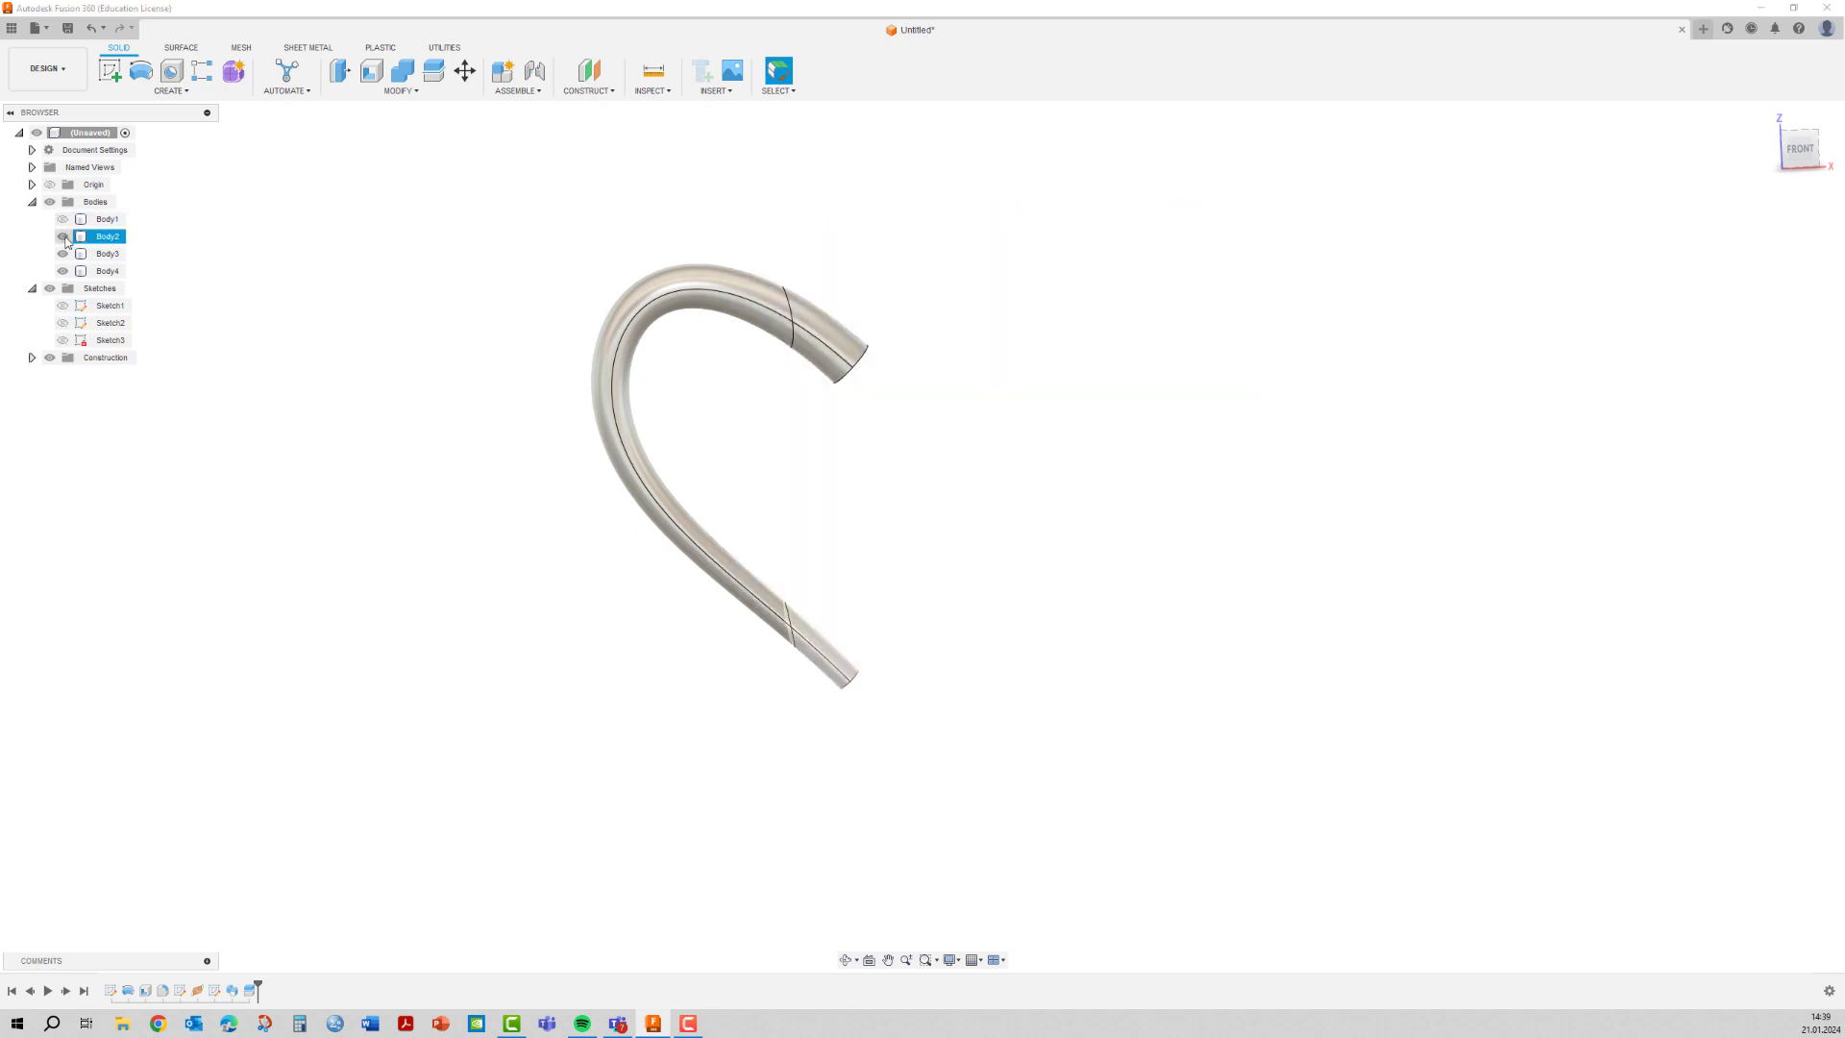
left_click(64, 236)
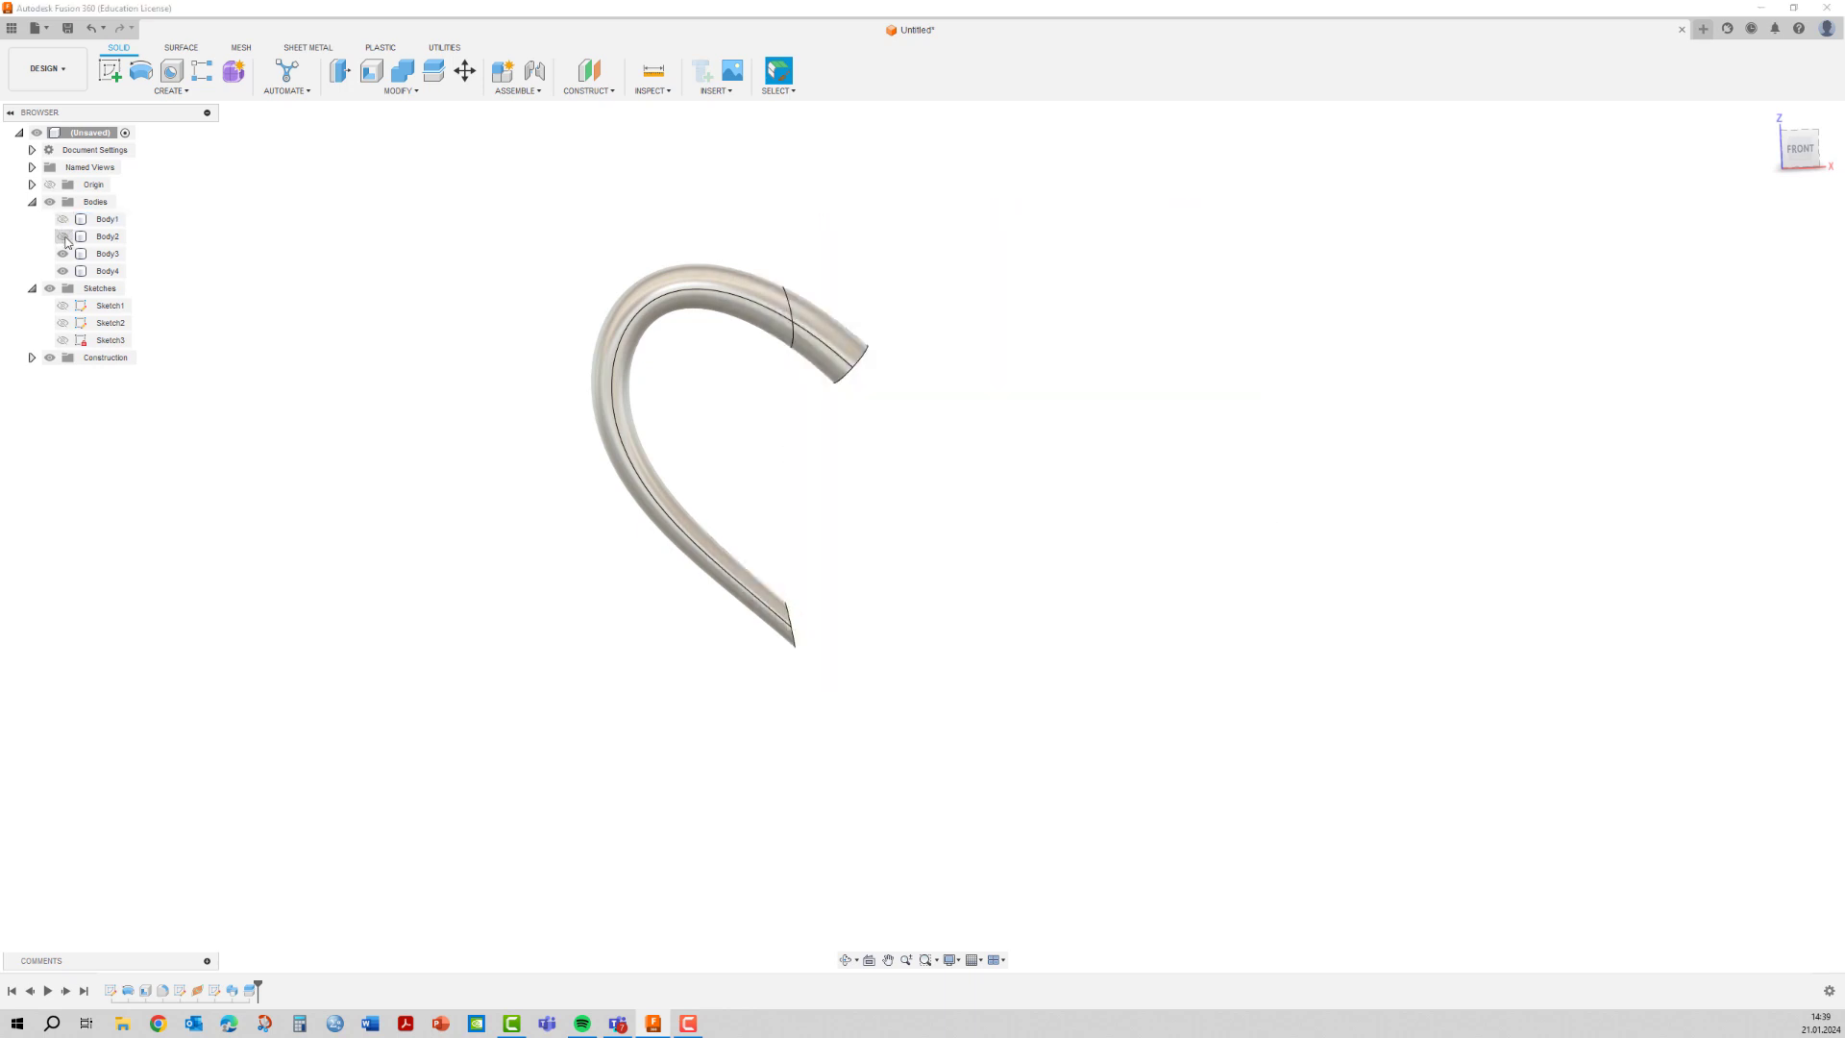
left_click(63, 236)
left_click(62, 253)
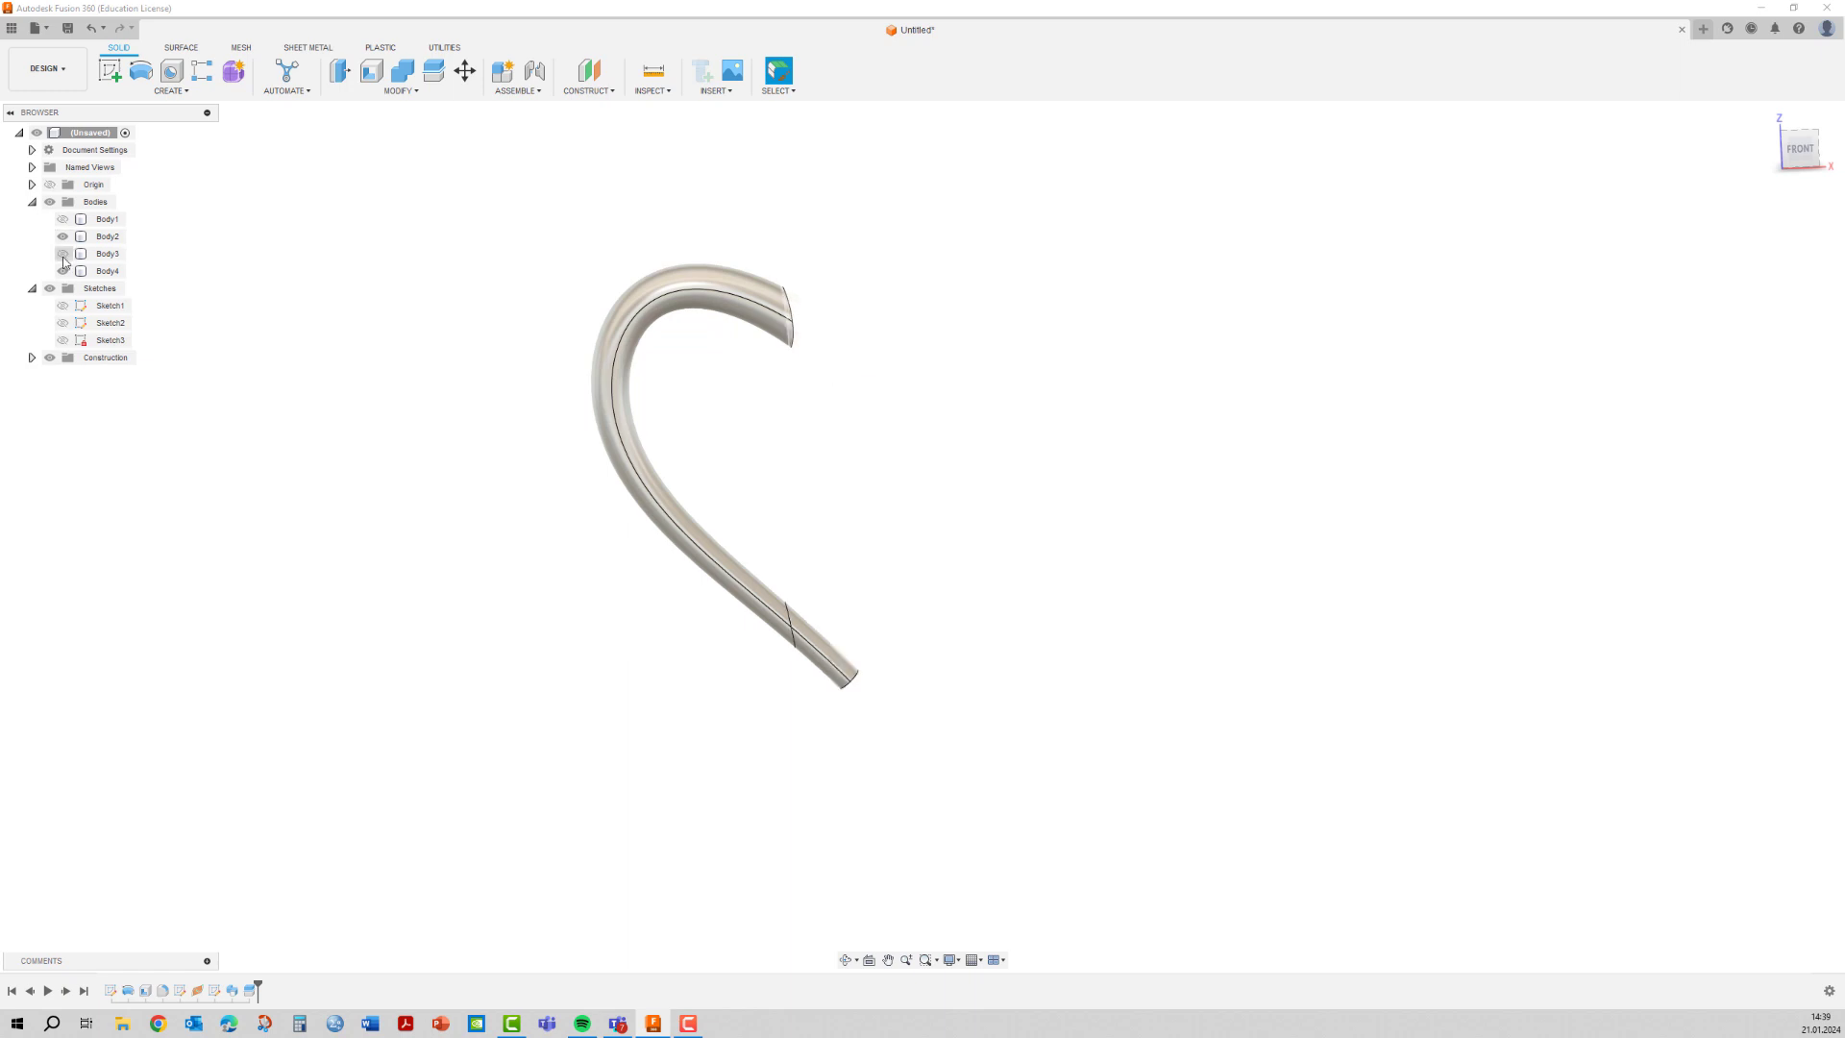
left_click(62, 236)
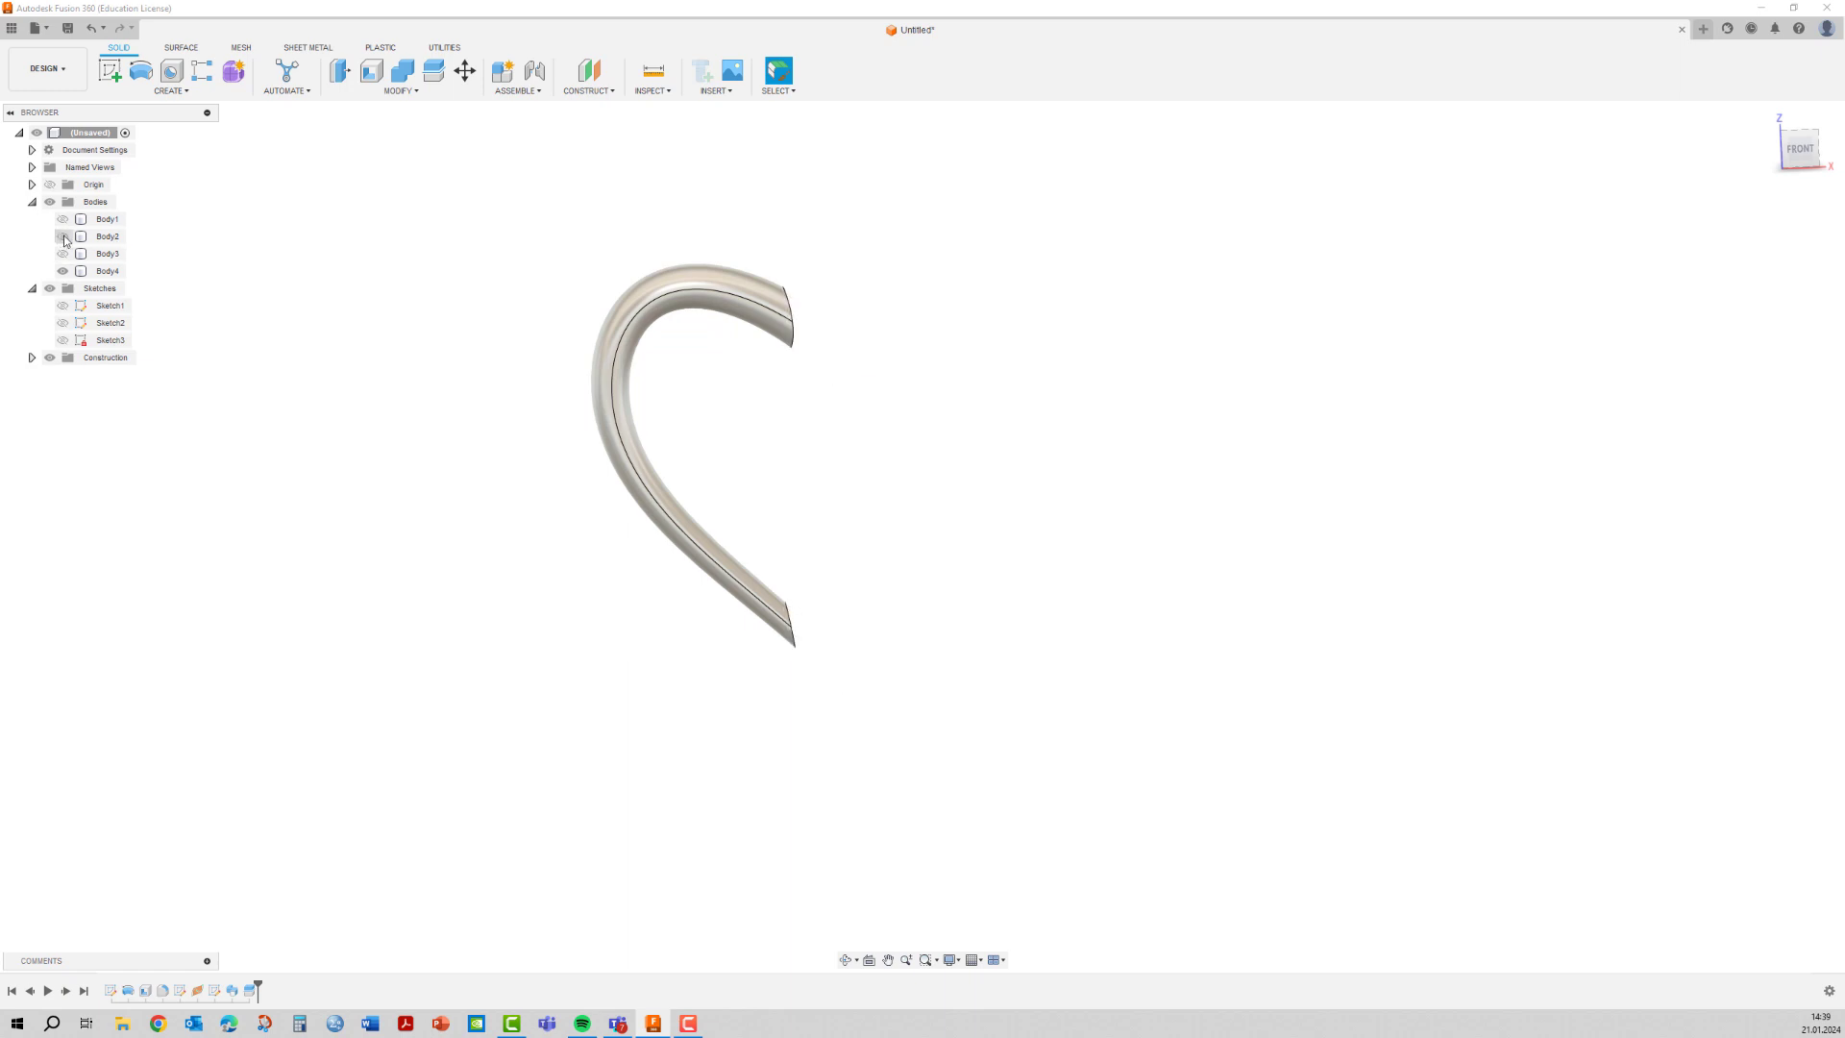
left_click(63, 221)
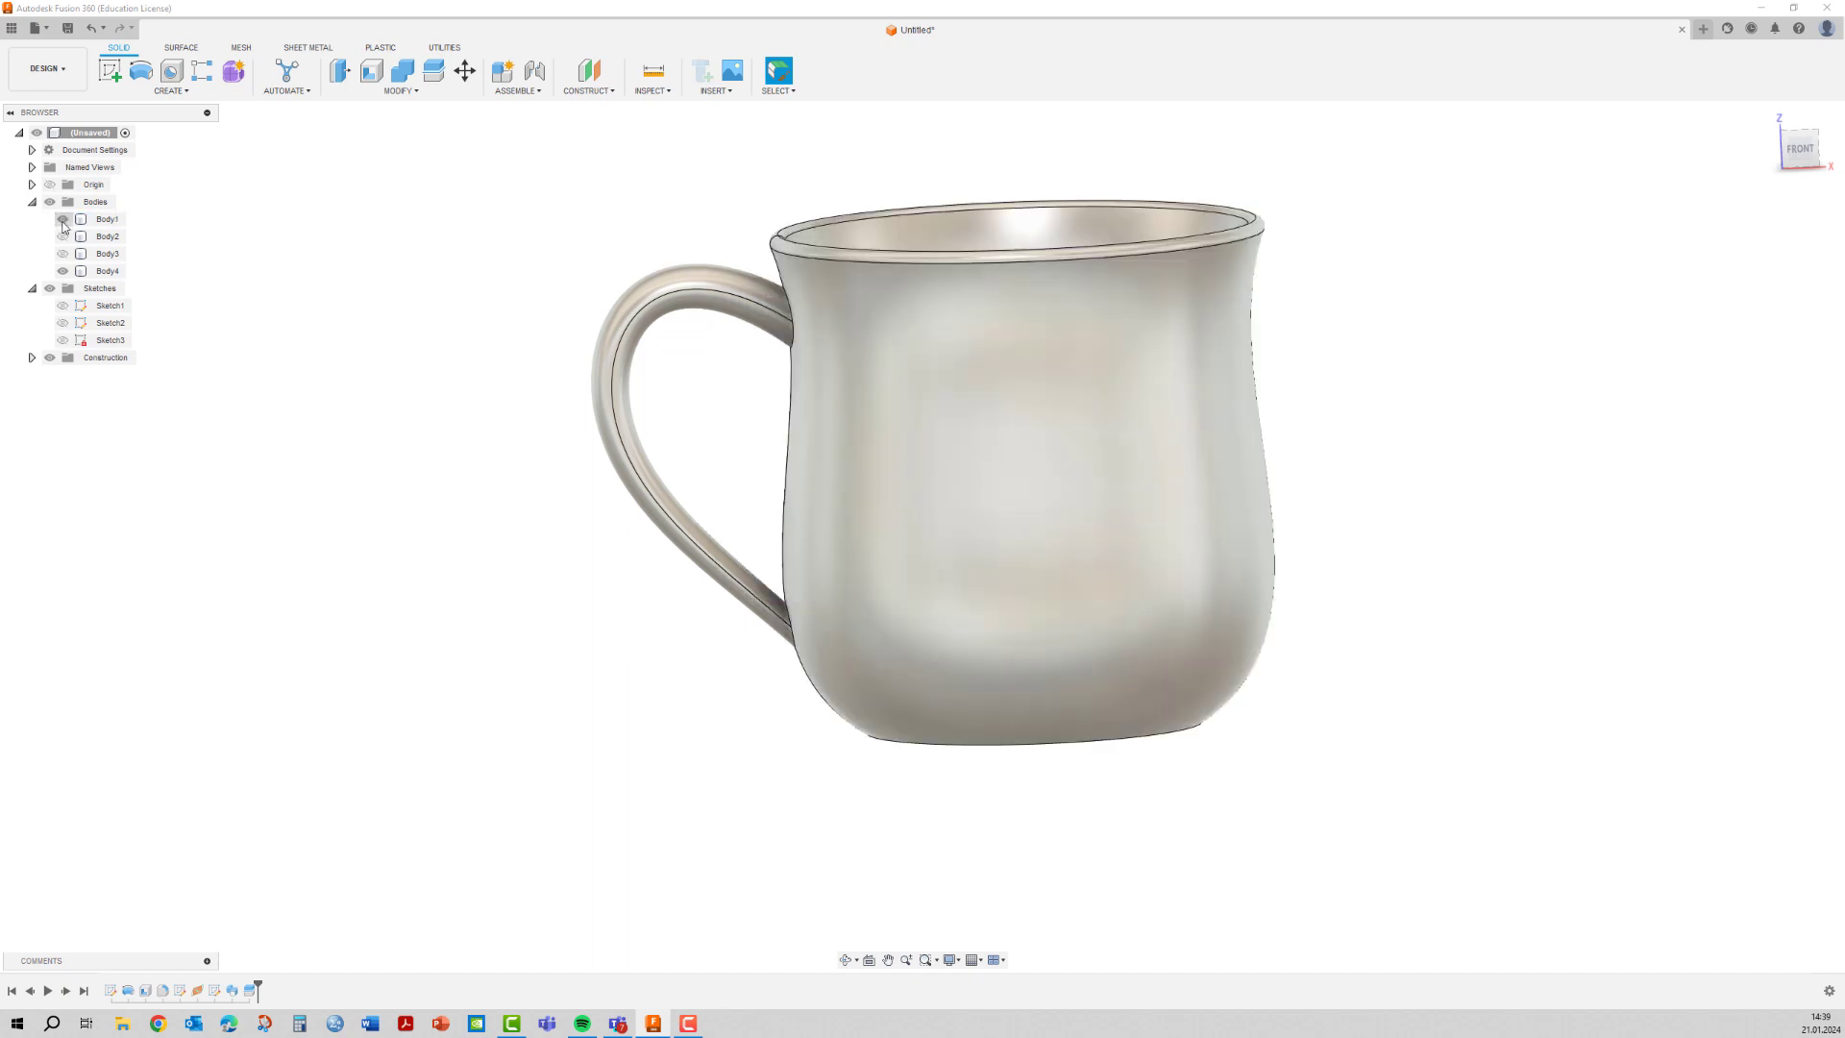
left_click(63, 220)
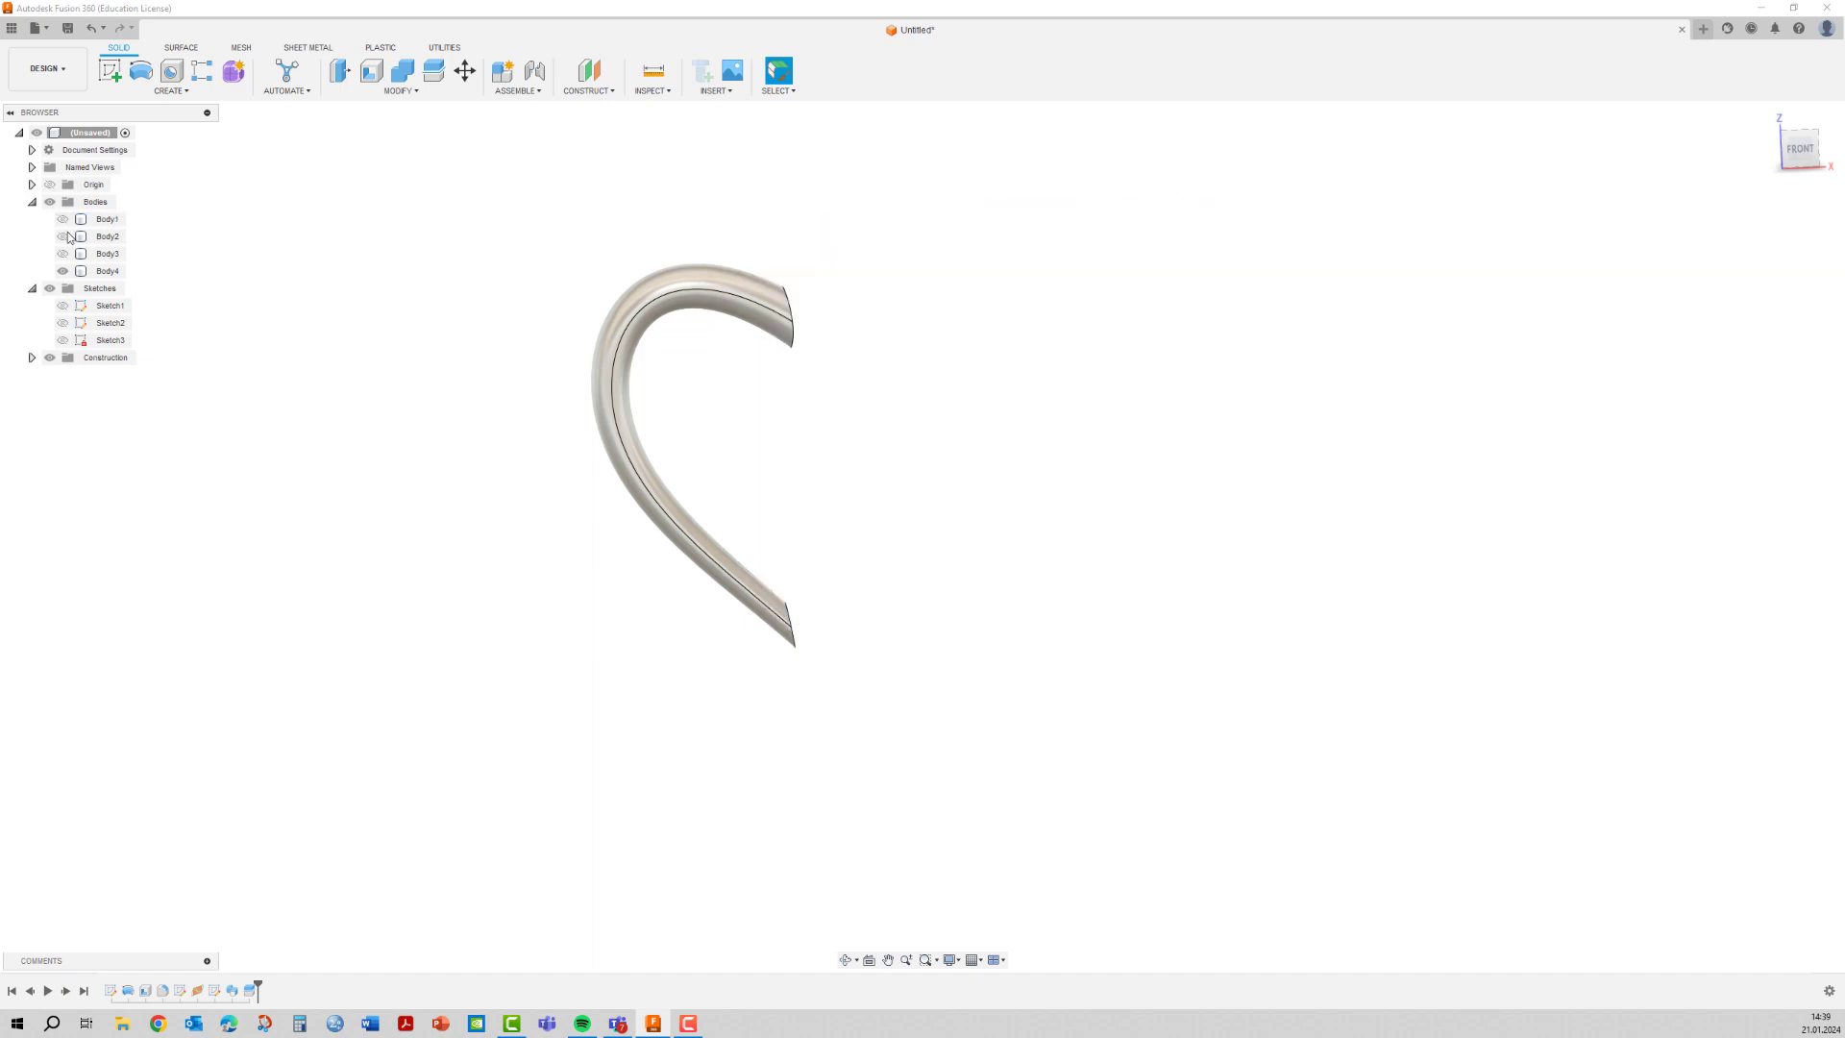
left_click(62, 220)
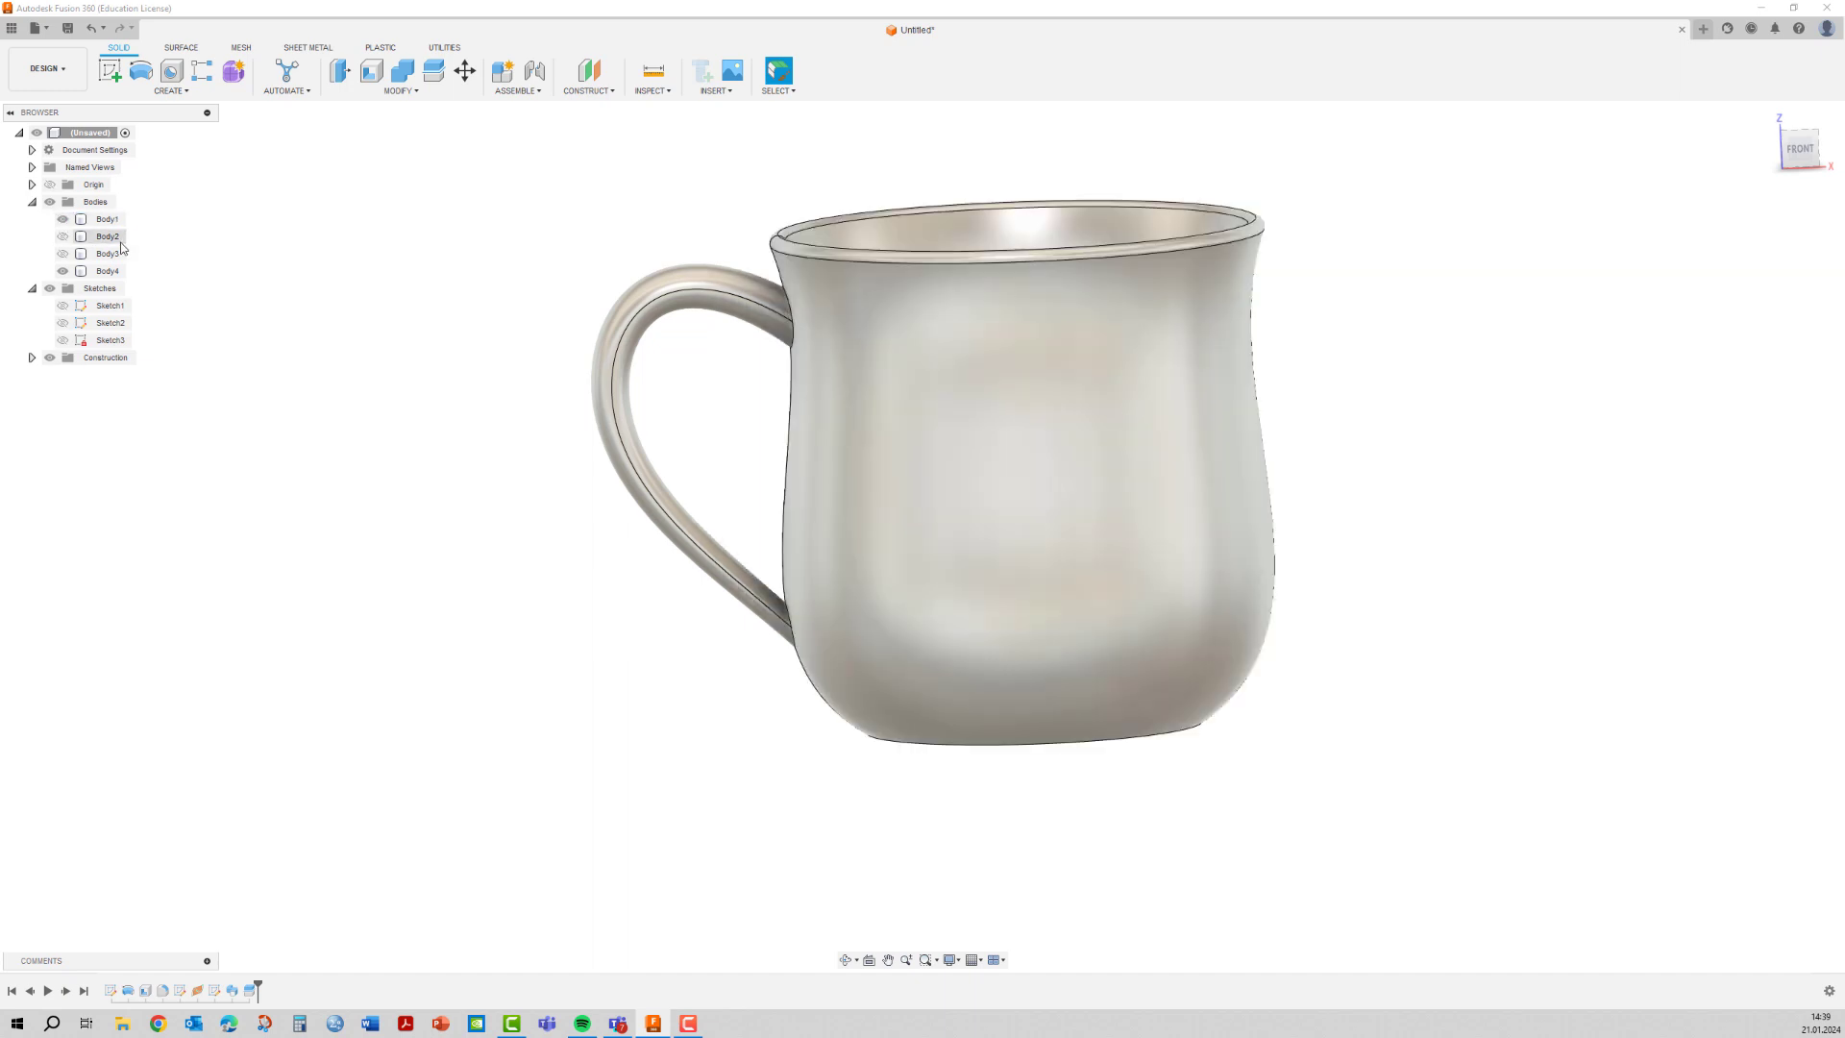
Remove the handle-end pieces Body2 and Body3 from the design.
left_click(63, 252)
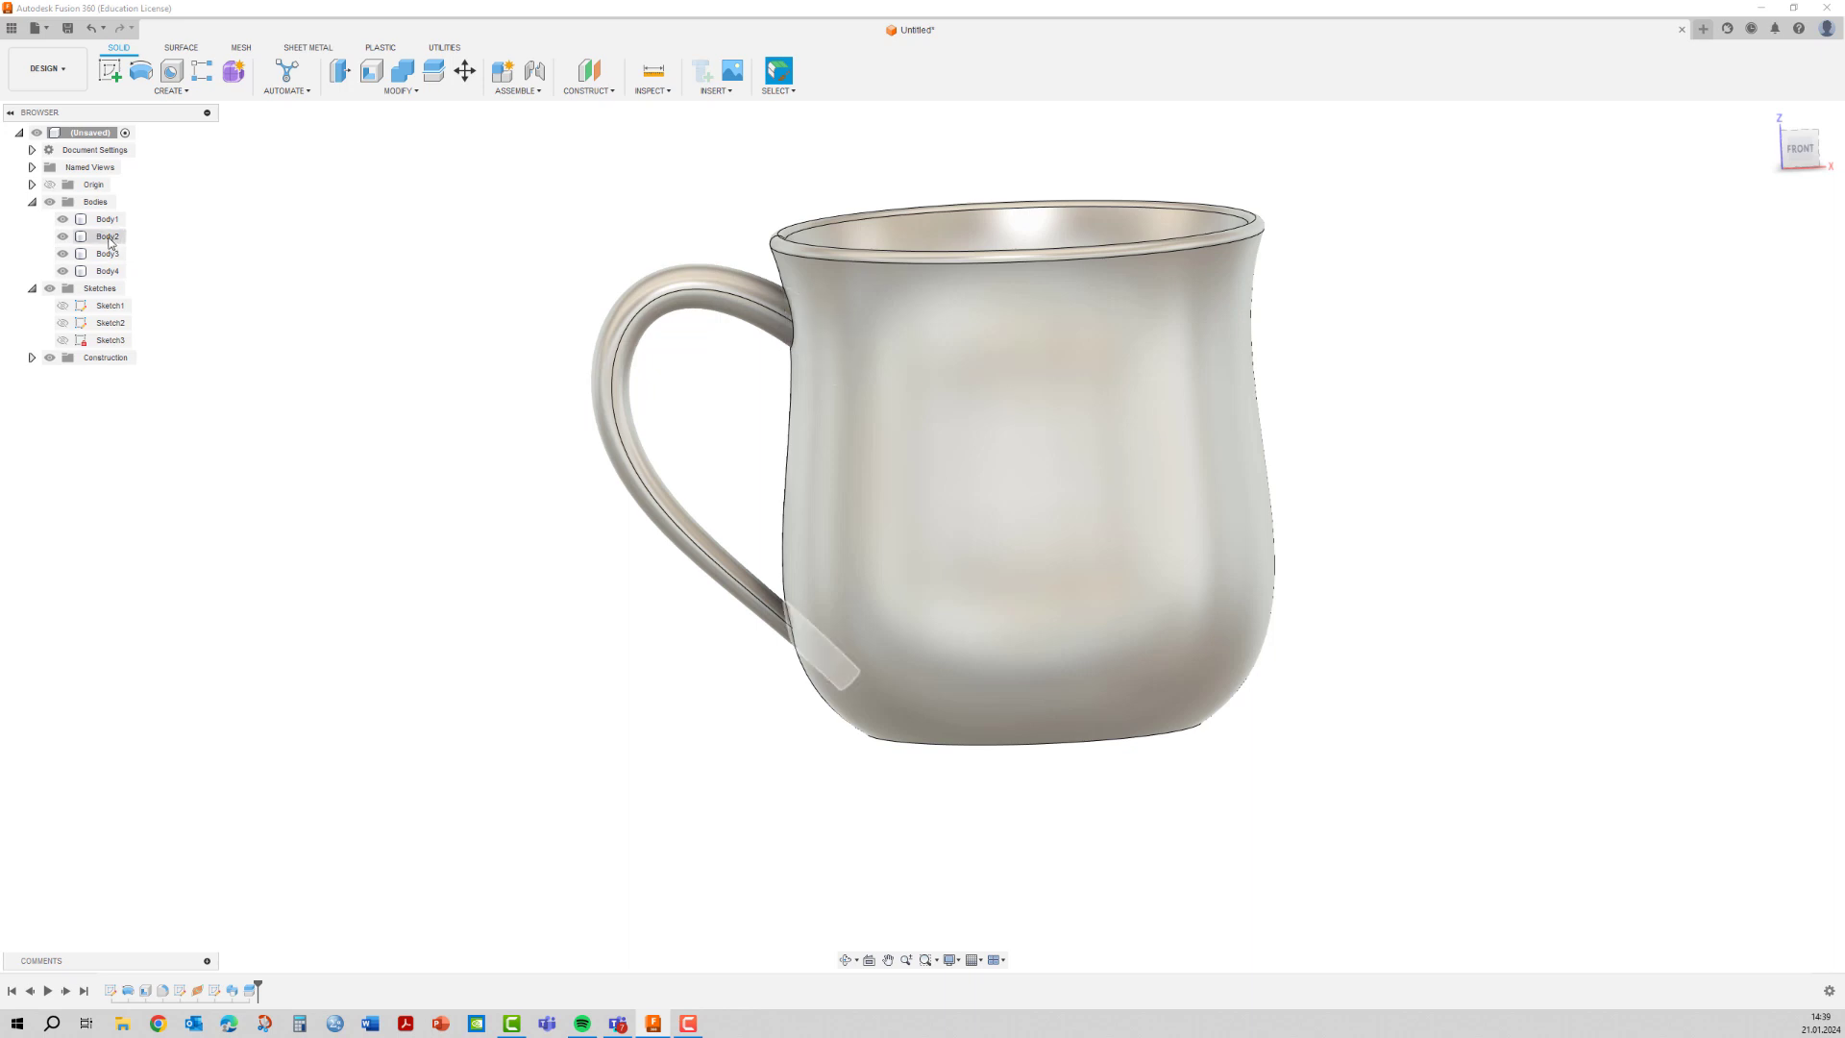
left_click(108, 237)
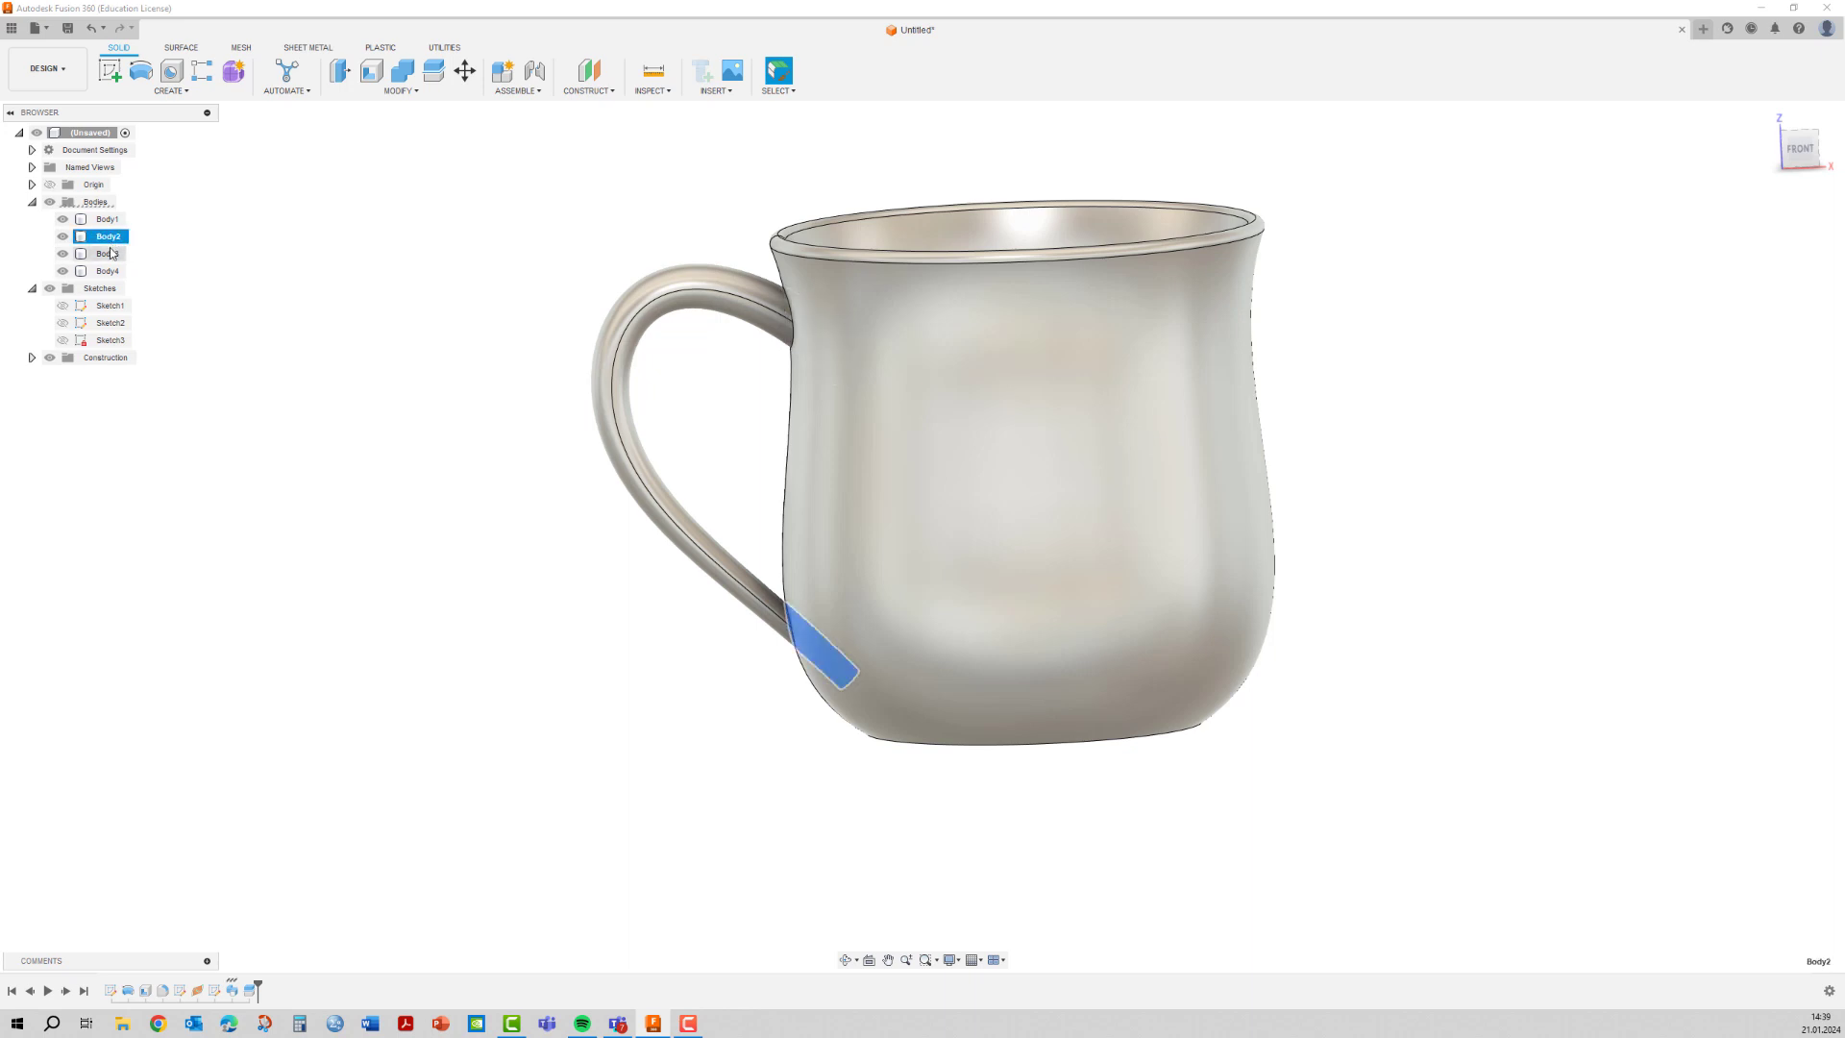
left_click(107, 254, "ctrl")
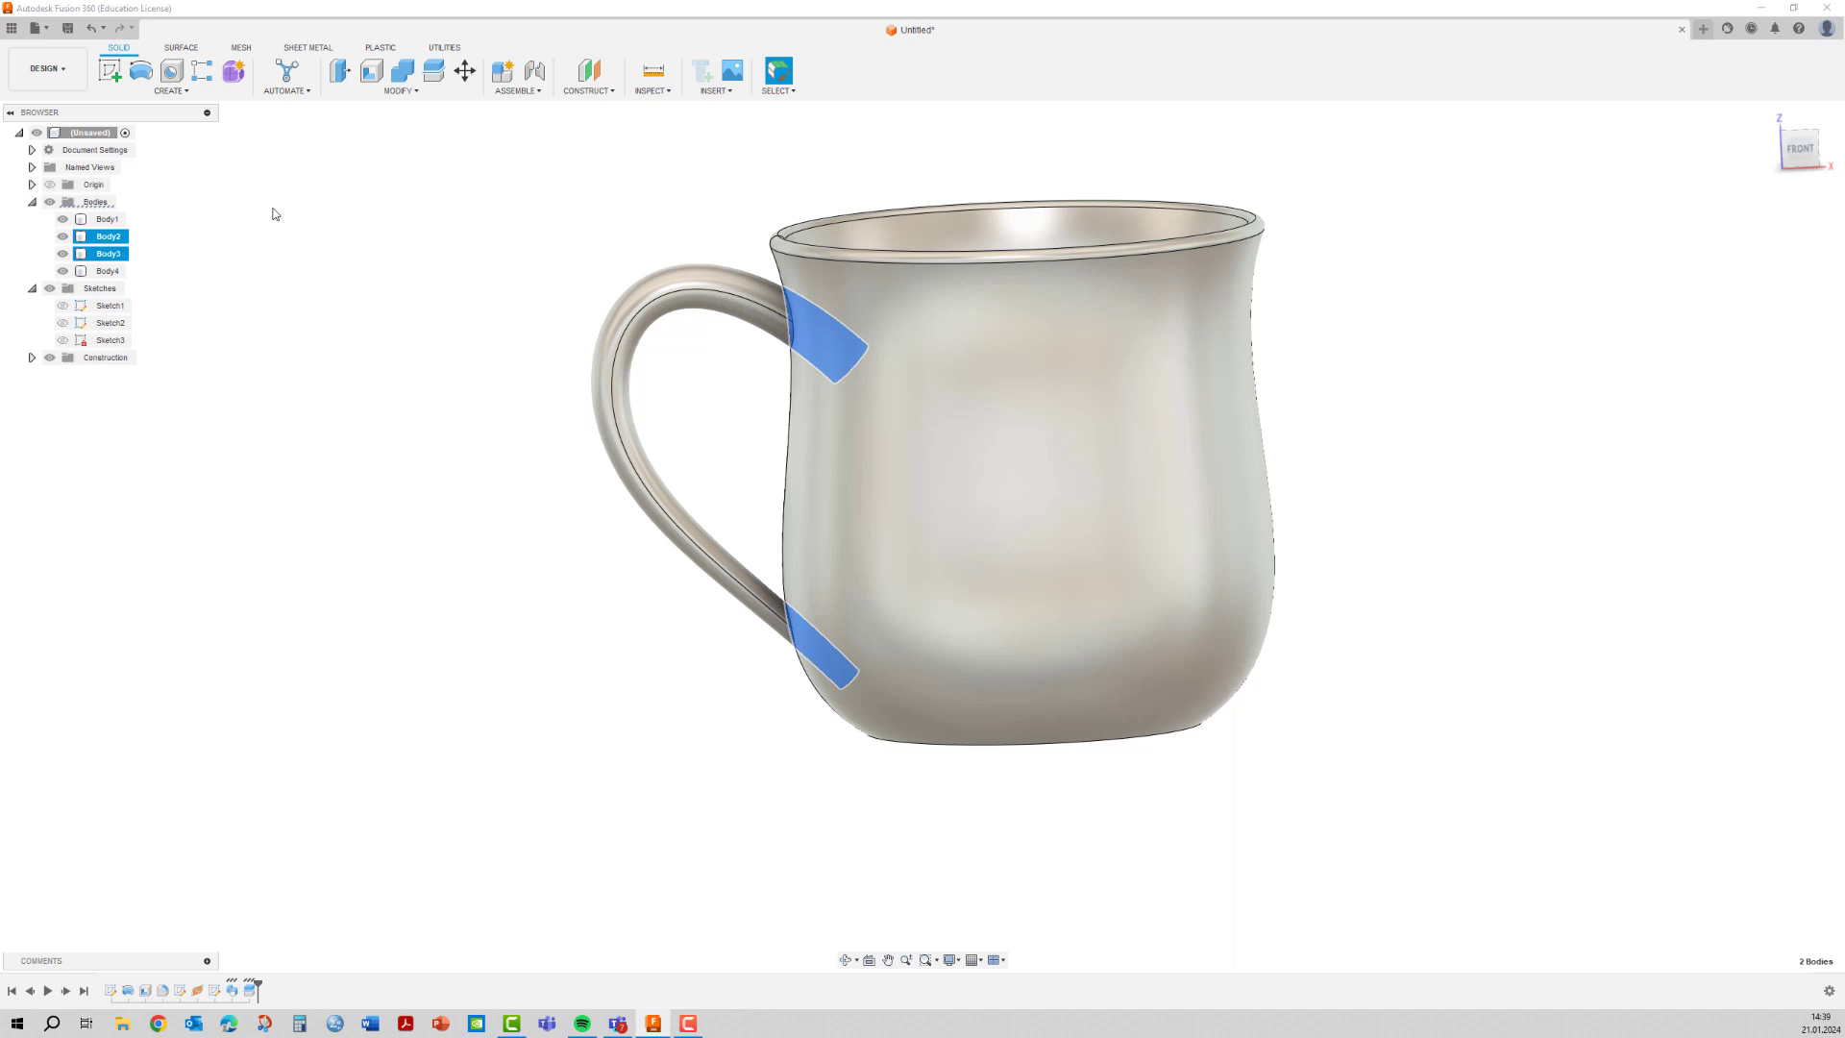
right_click(94, 240)
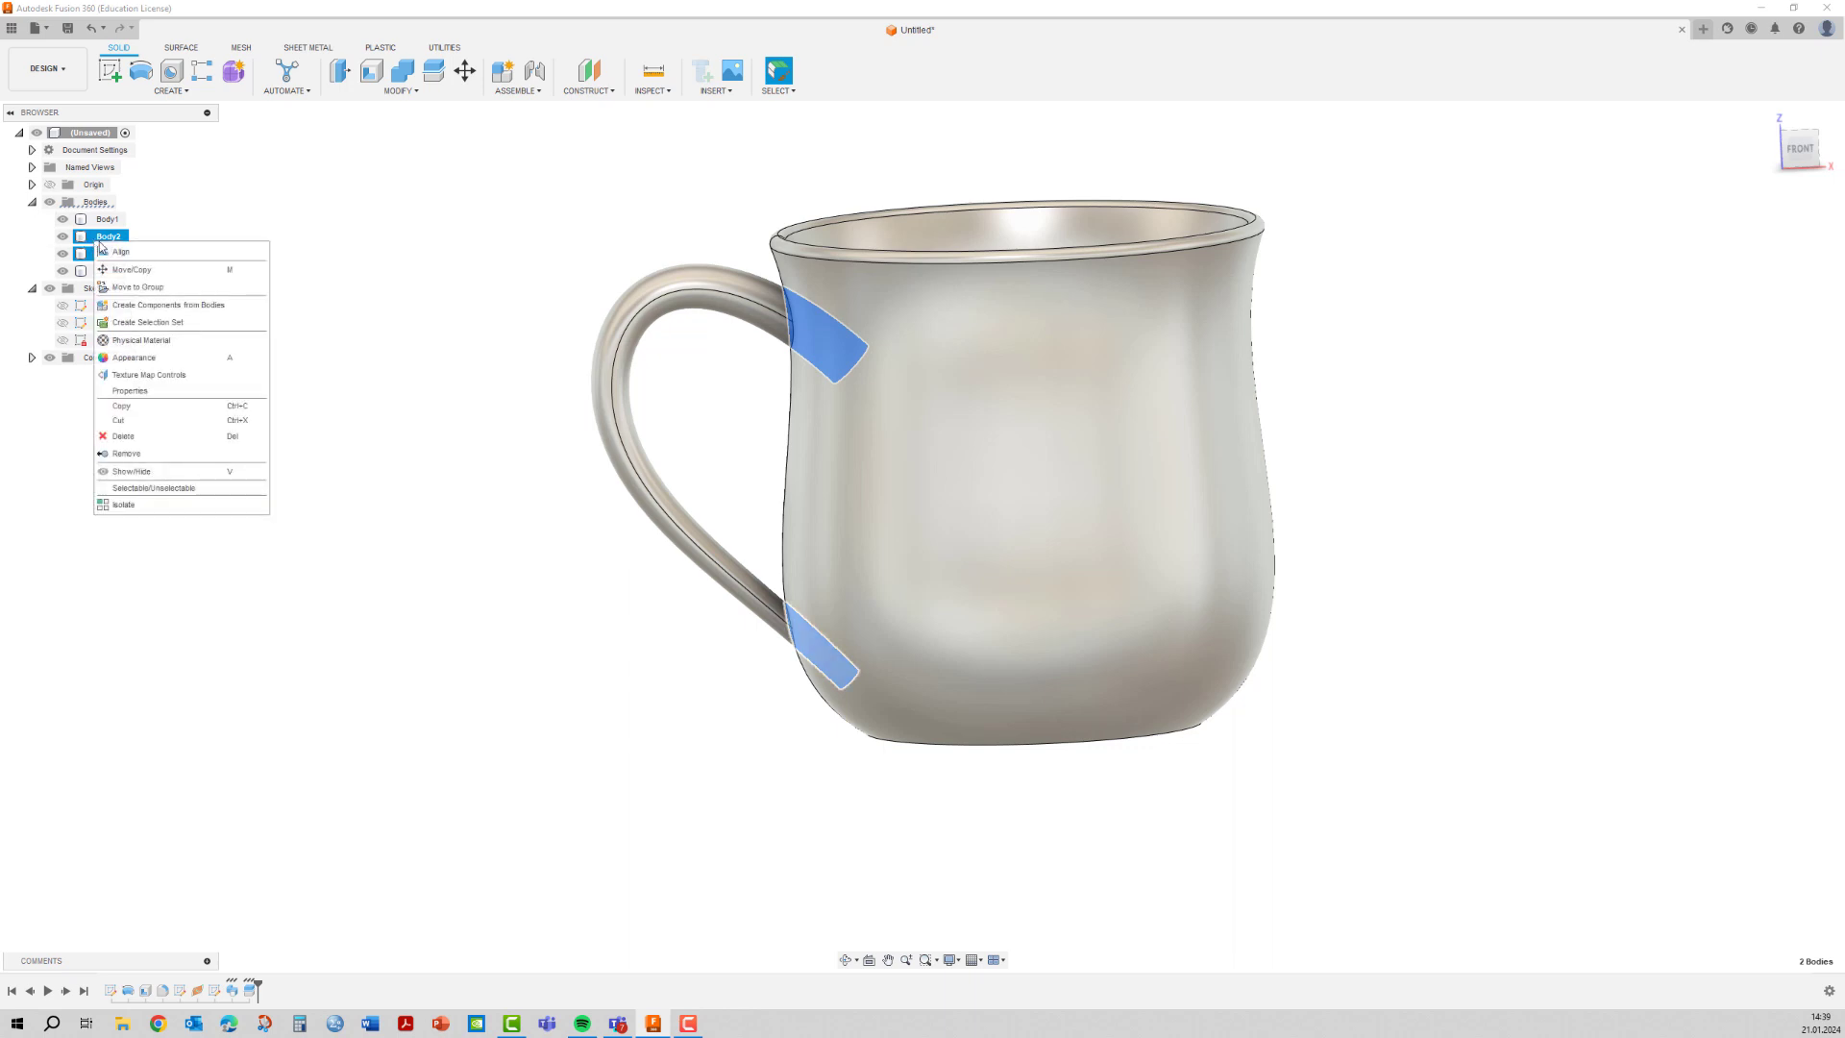
left_click(119, 456)
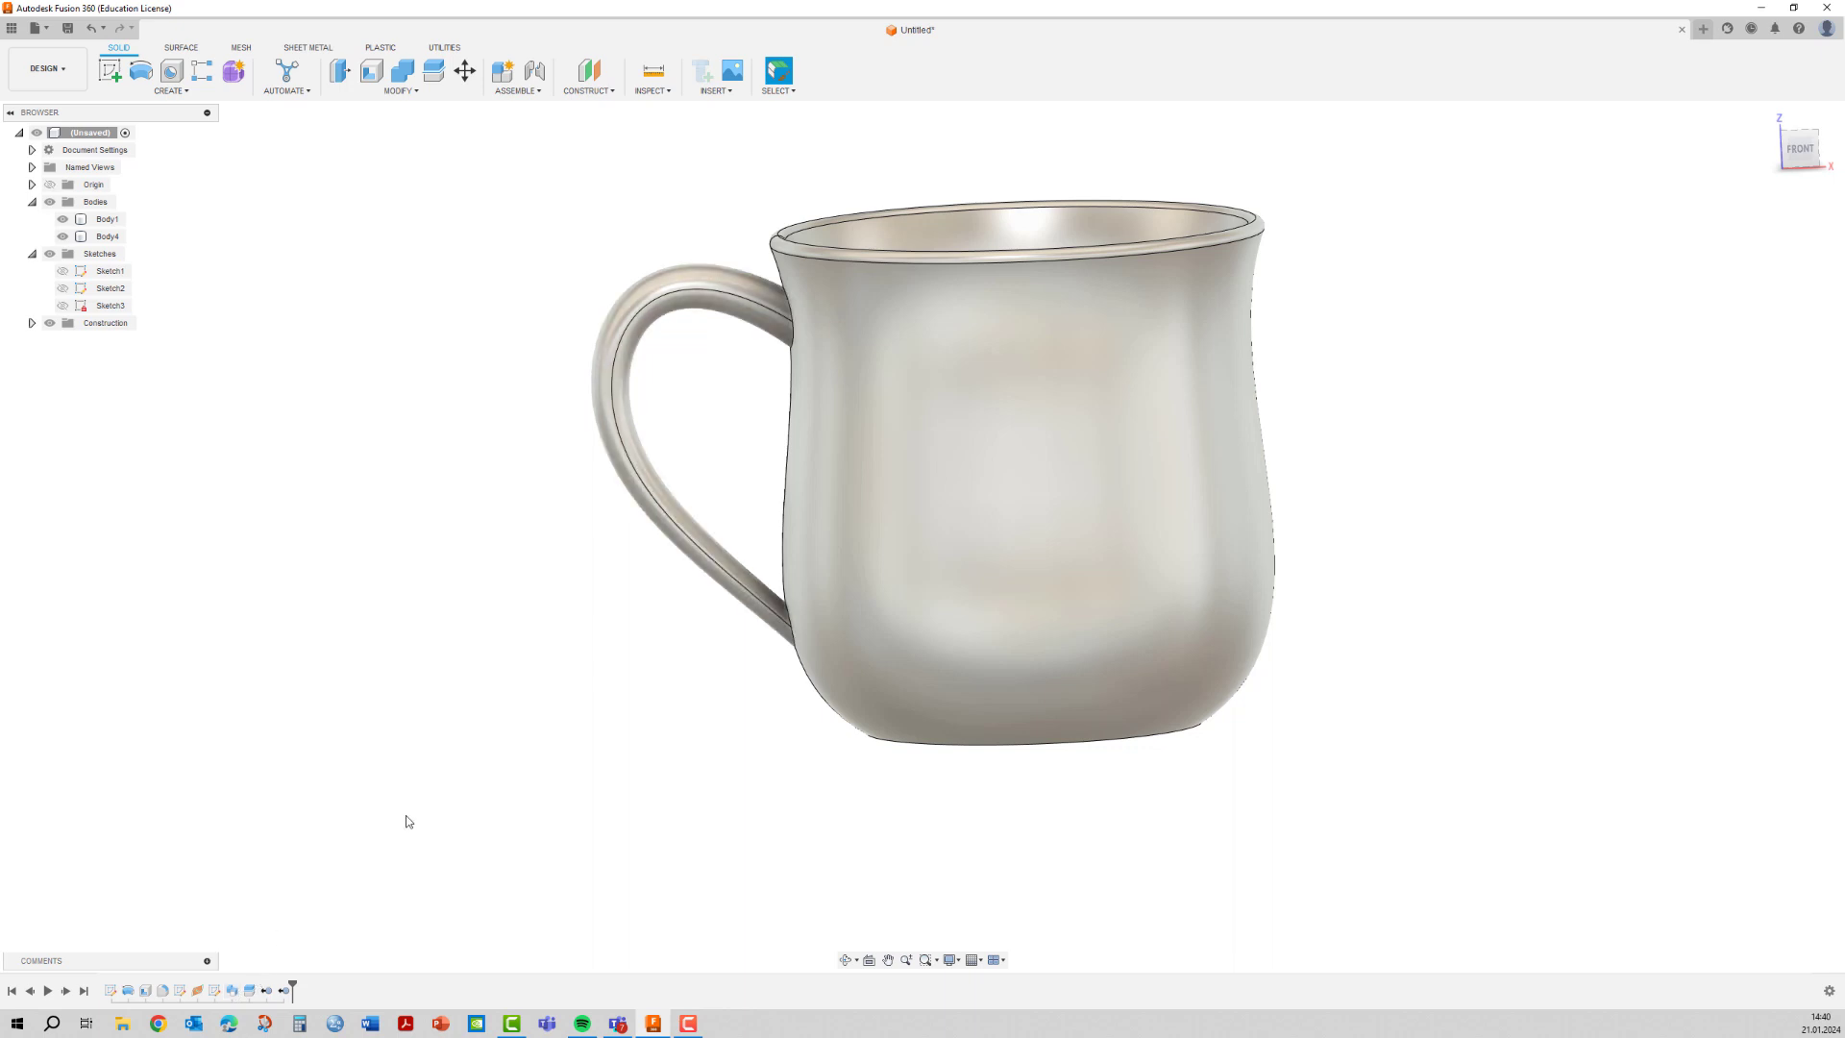
Orbit to a near-level view and show the mug profile Sketch1 instead of Sketch2.
left_click(823, 487)
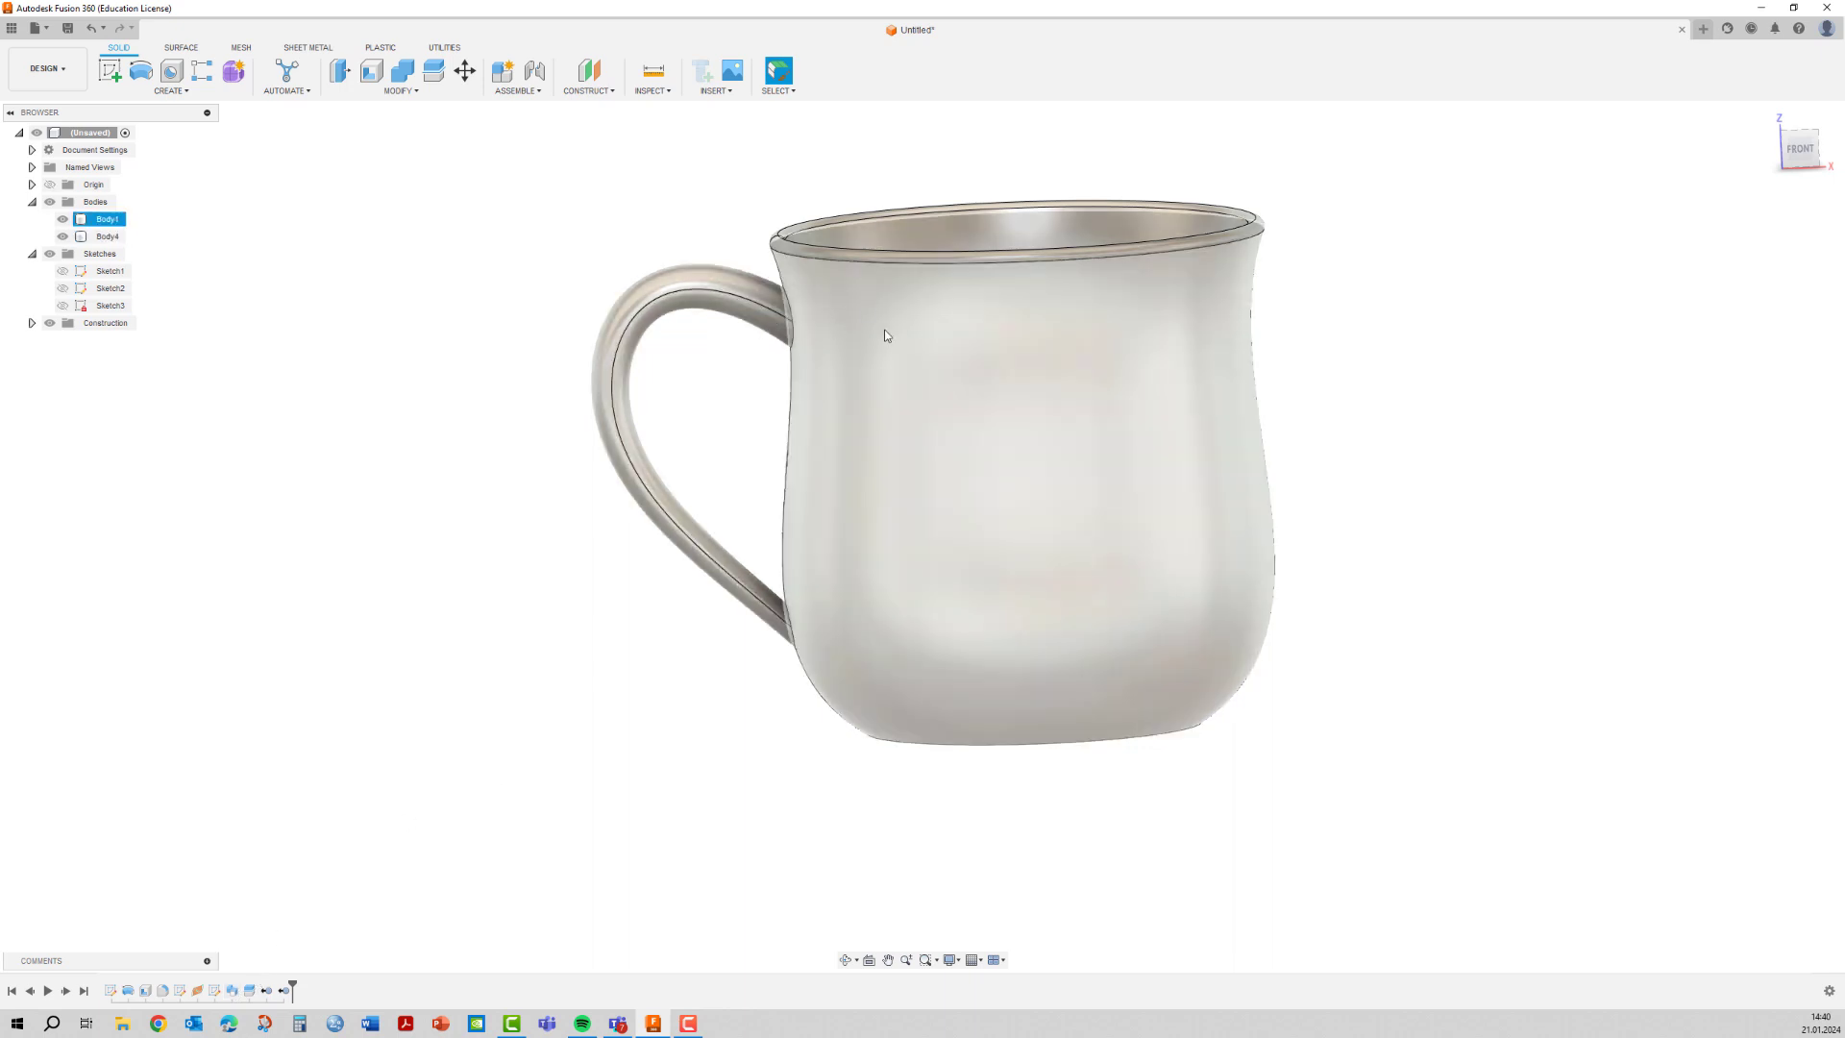
left_click(146, 608)
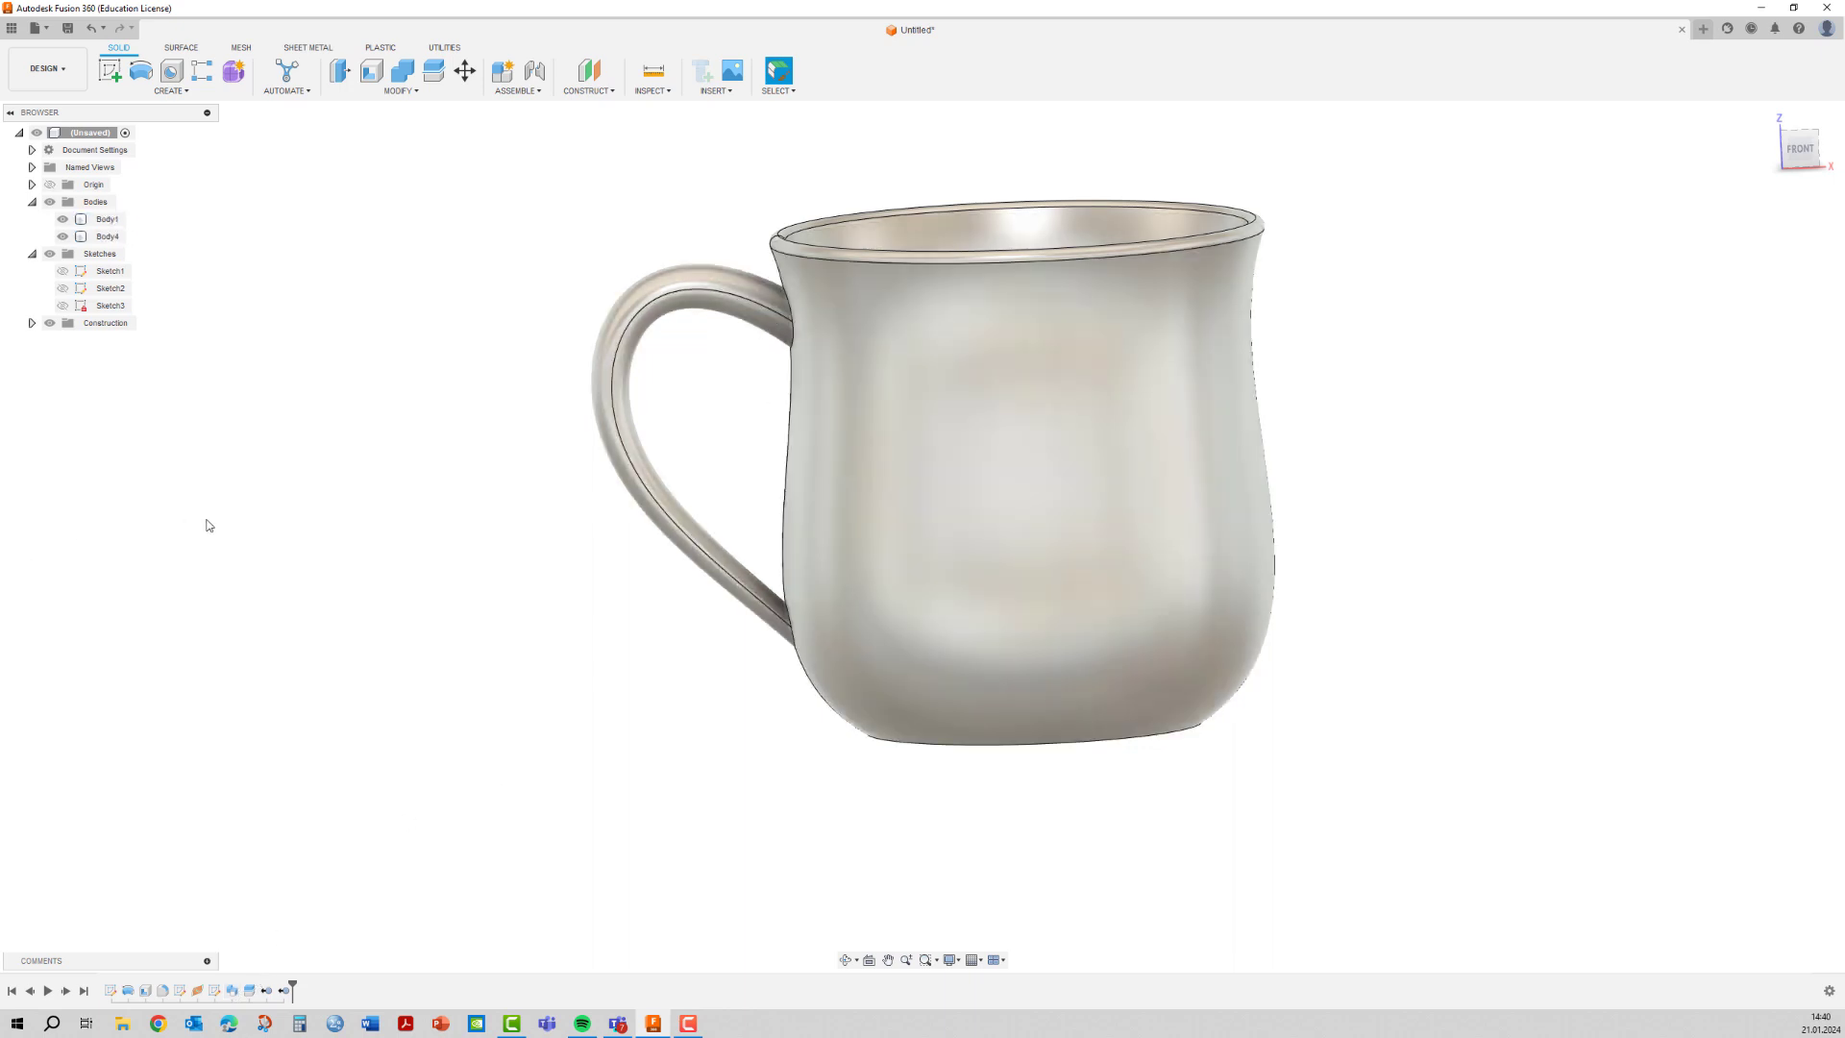
middle_click_drag(405, 516, 409, 506, "shift")
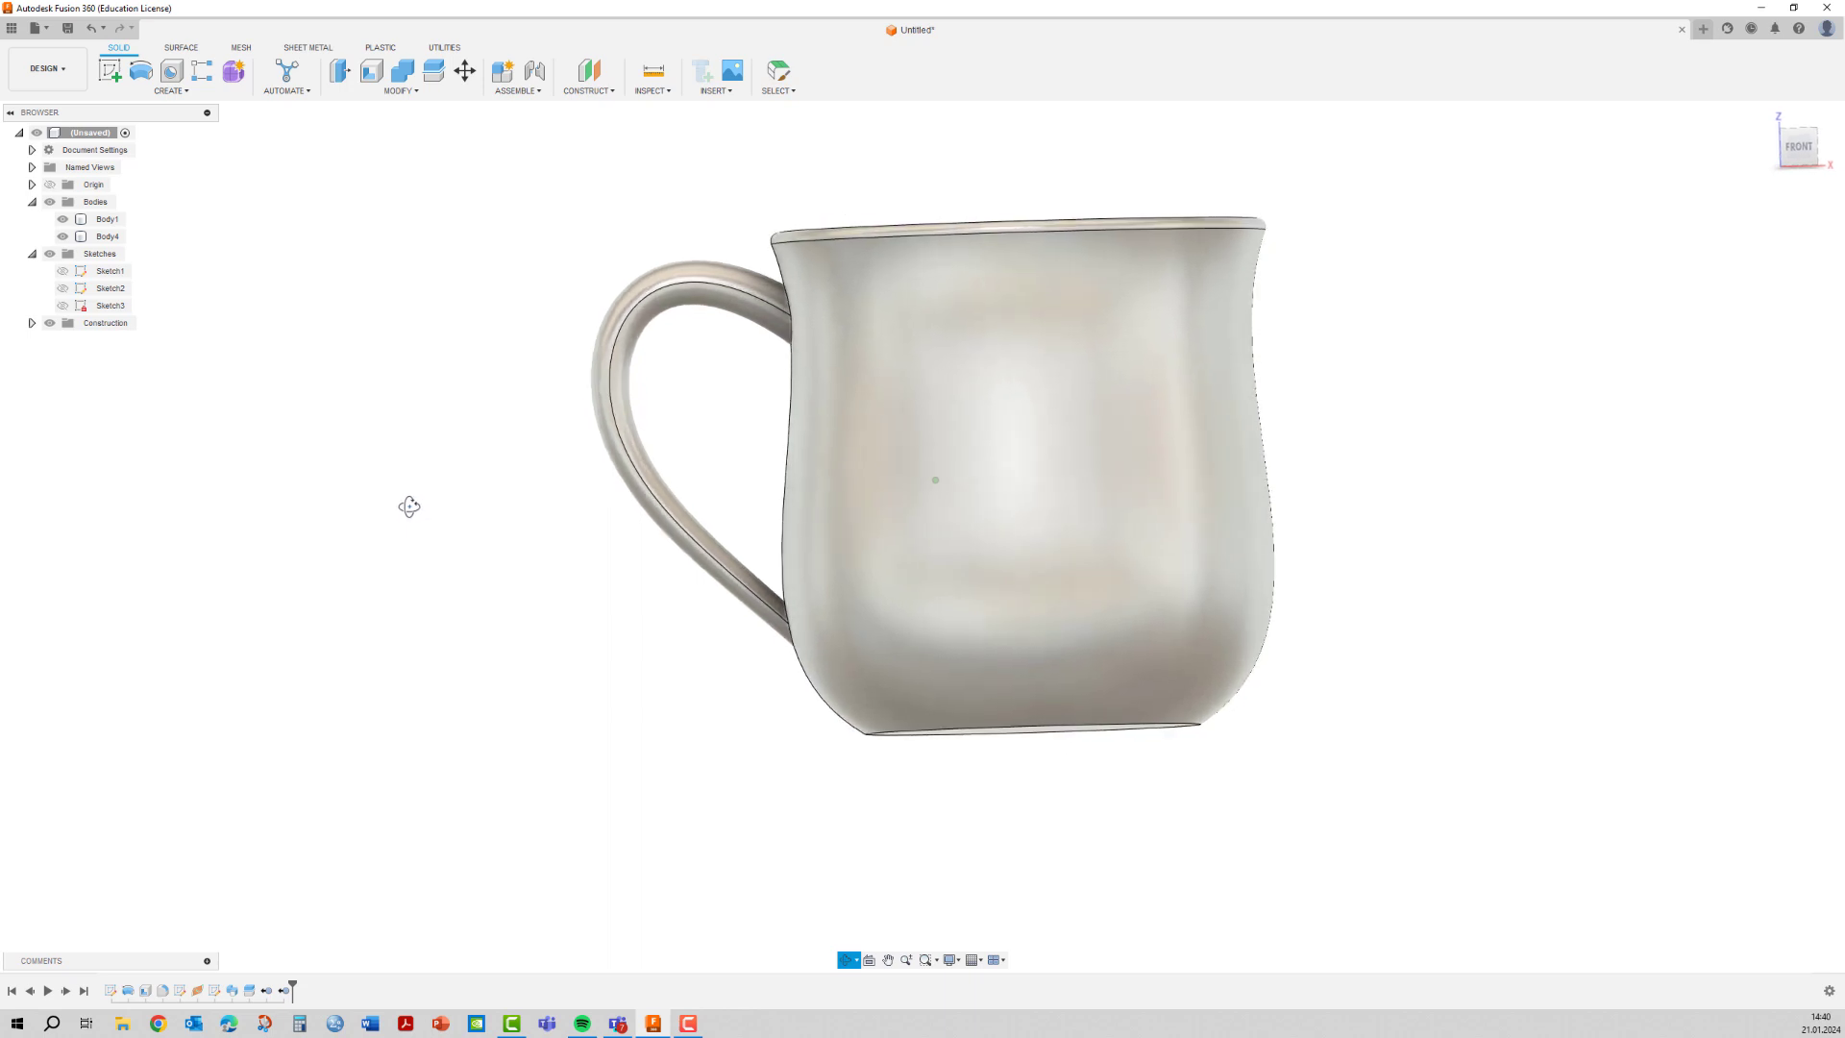
left_click(62, 289)
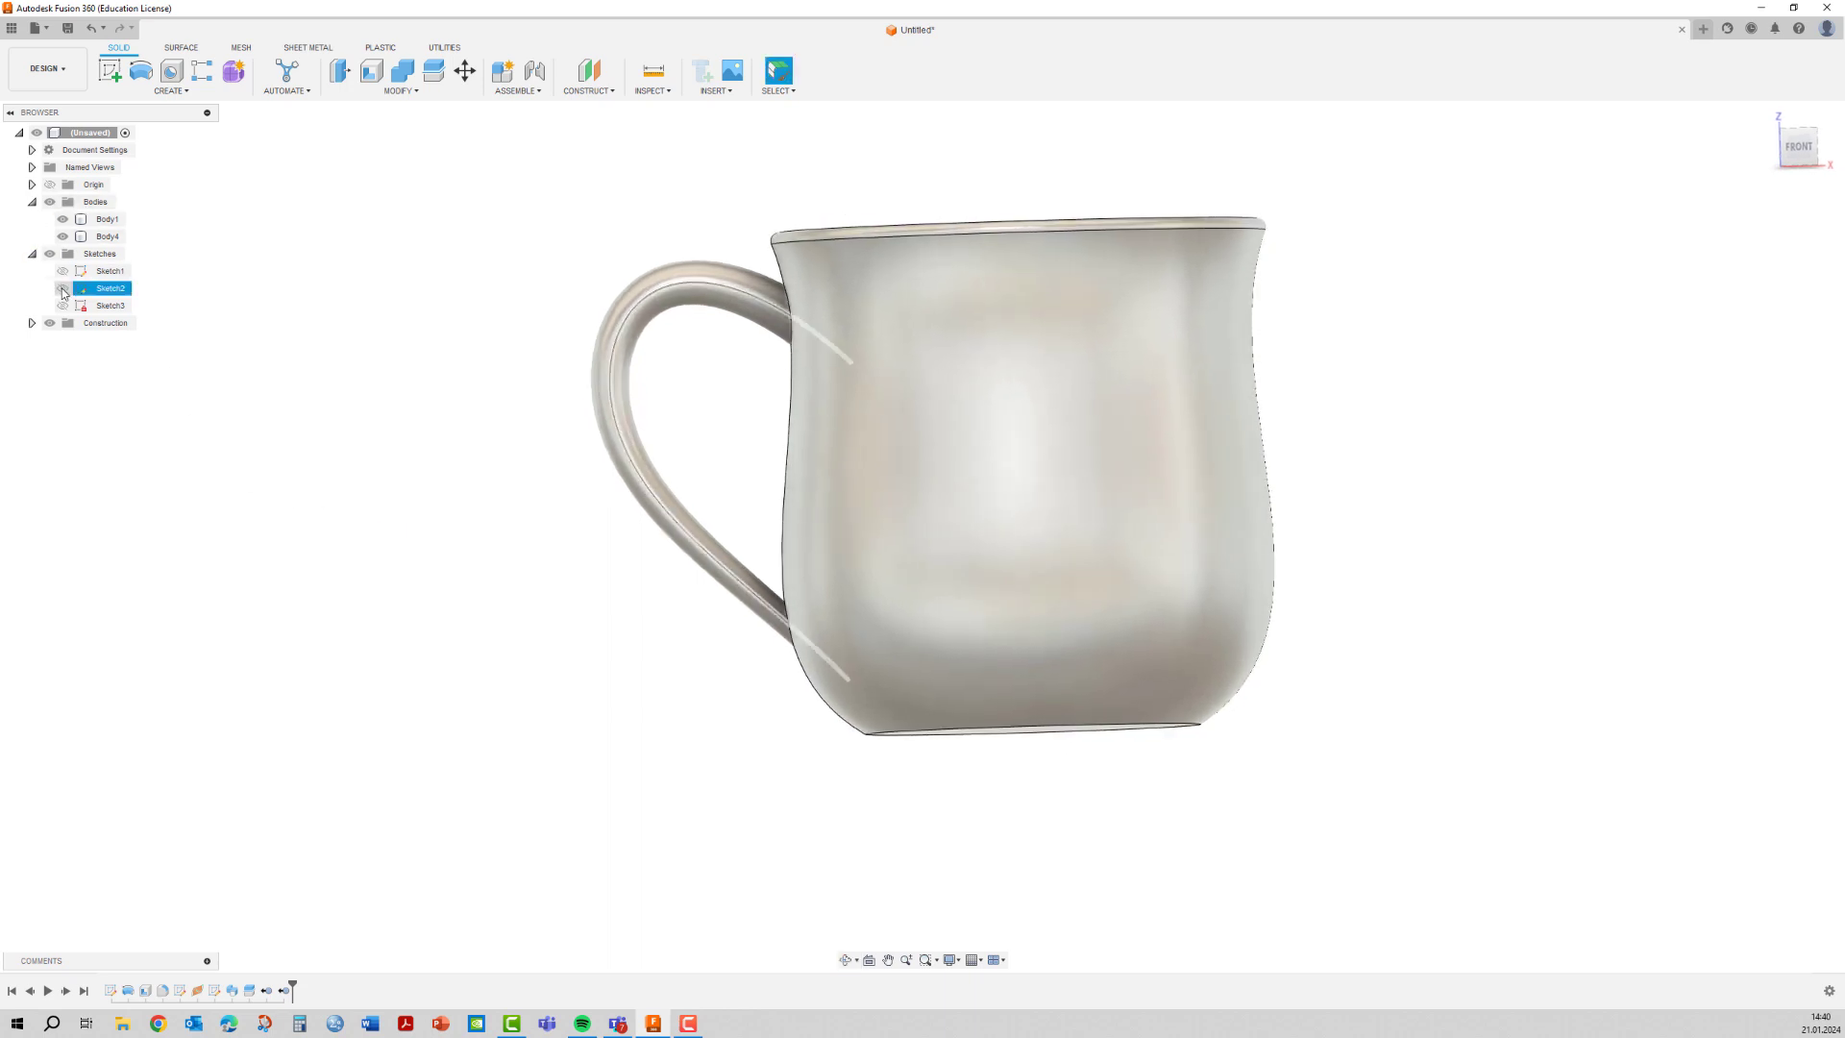
left_click(63, 288)
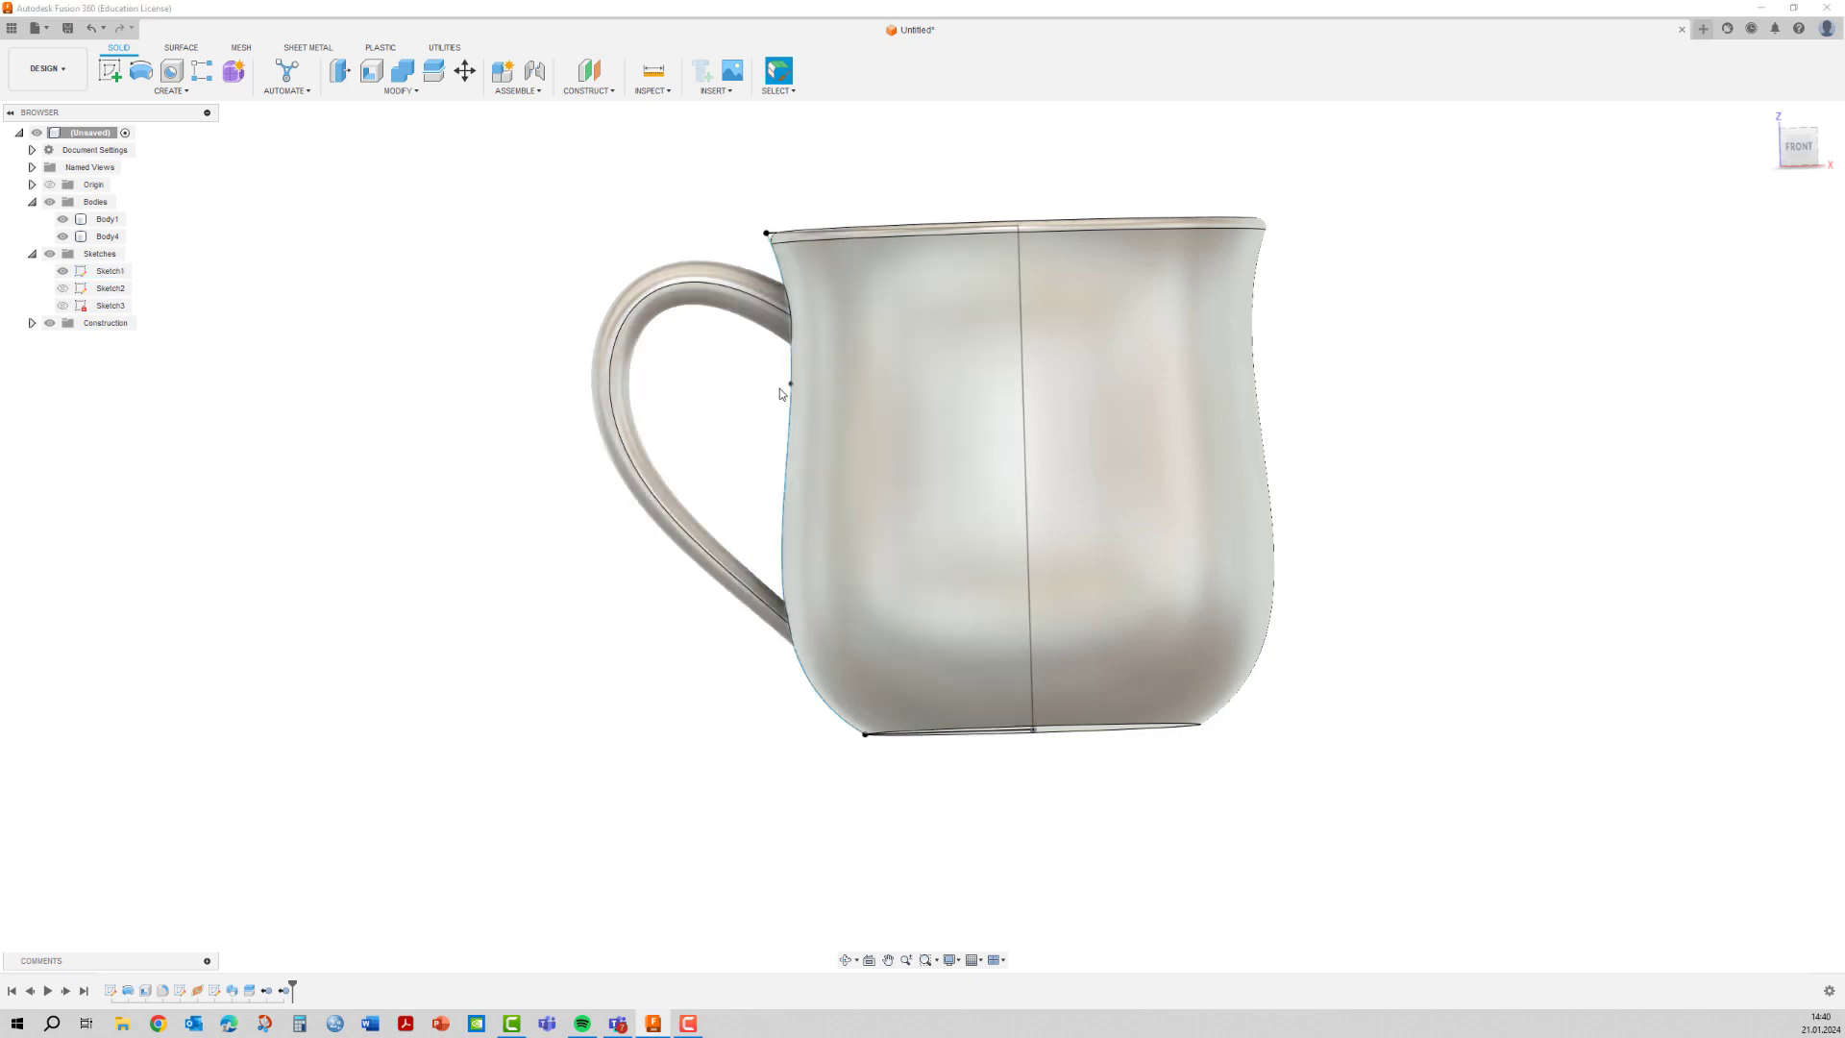
left_click_drag(789, 384, 806, 386)
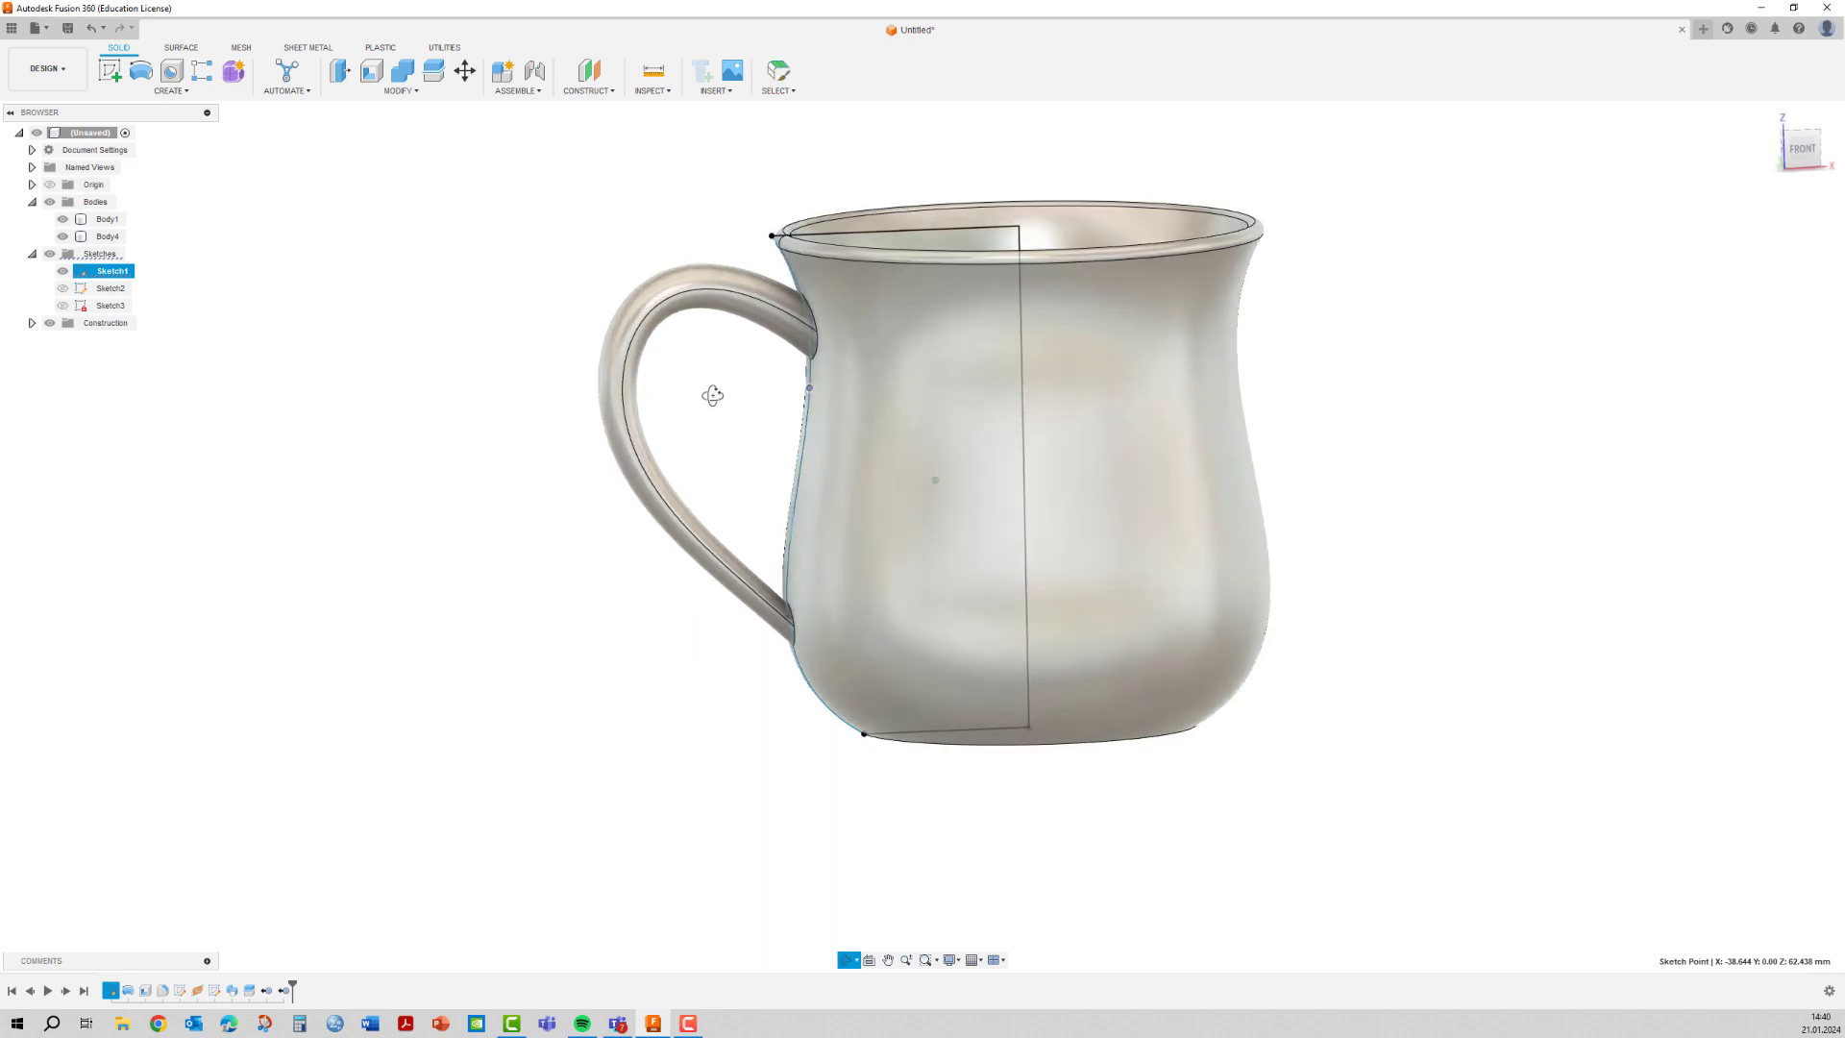
Hide Body1 and drag the profile's left-edge fit point left, then slightly back right.
left_click(62, 220)
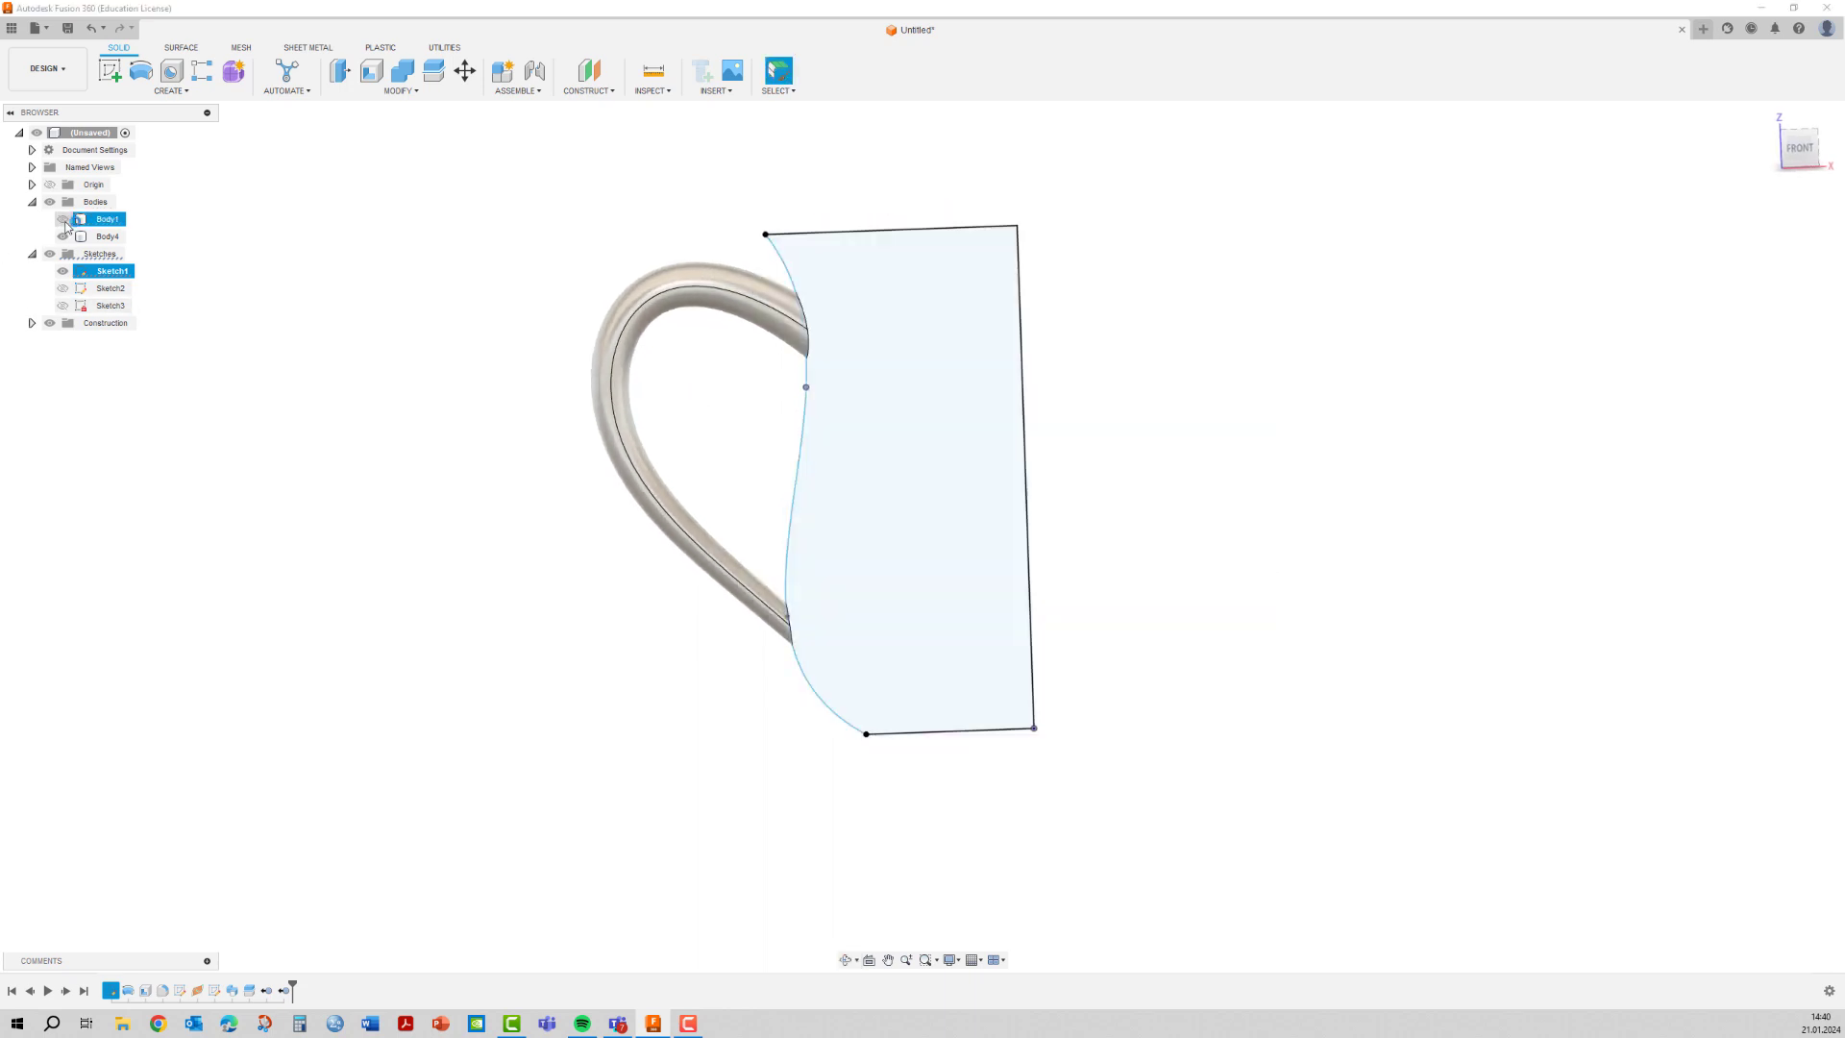
left_click(63, 220)
left_click(63, 220)
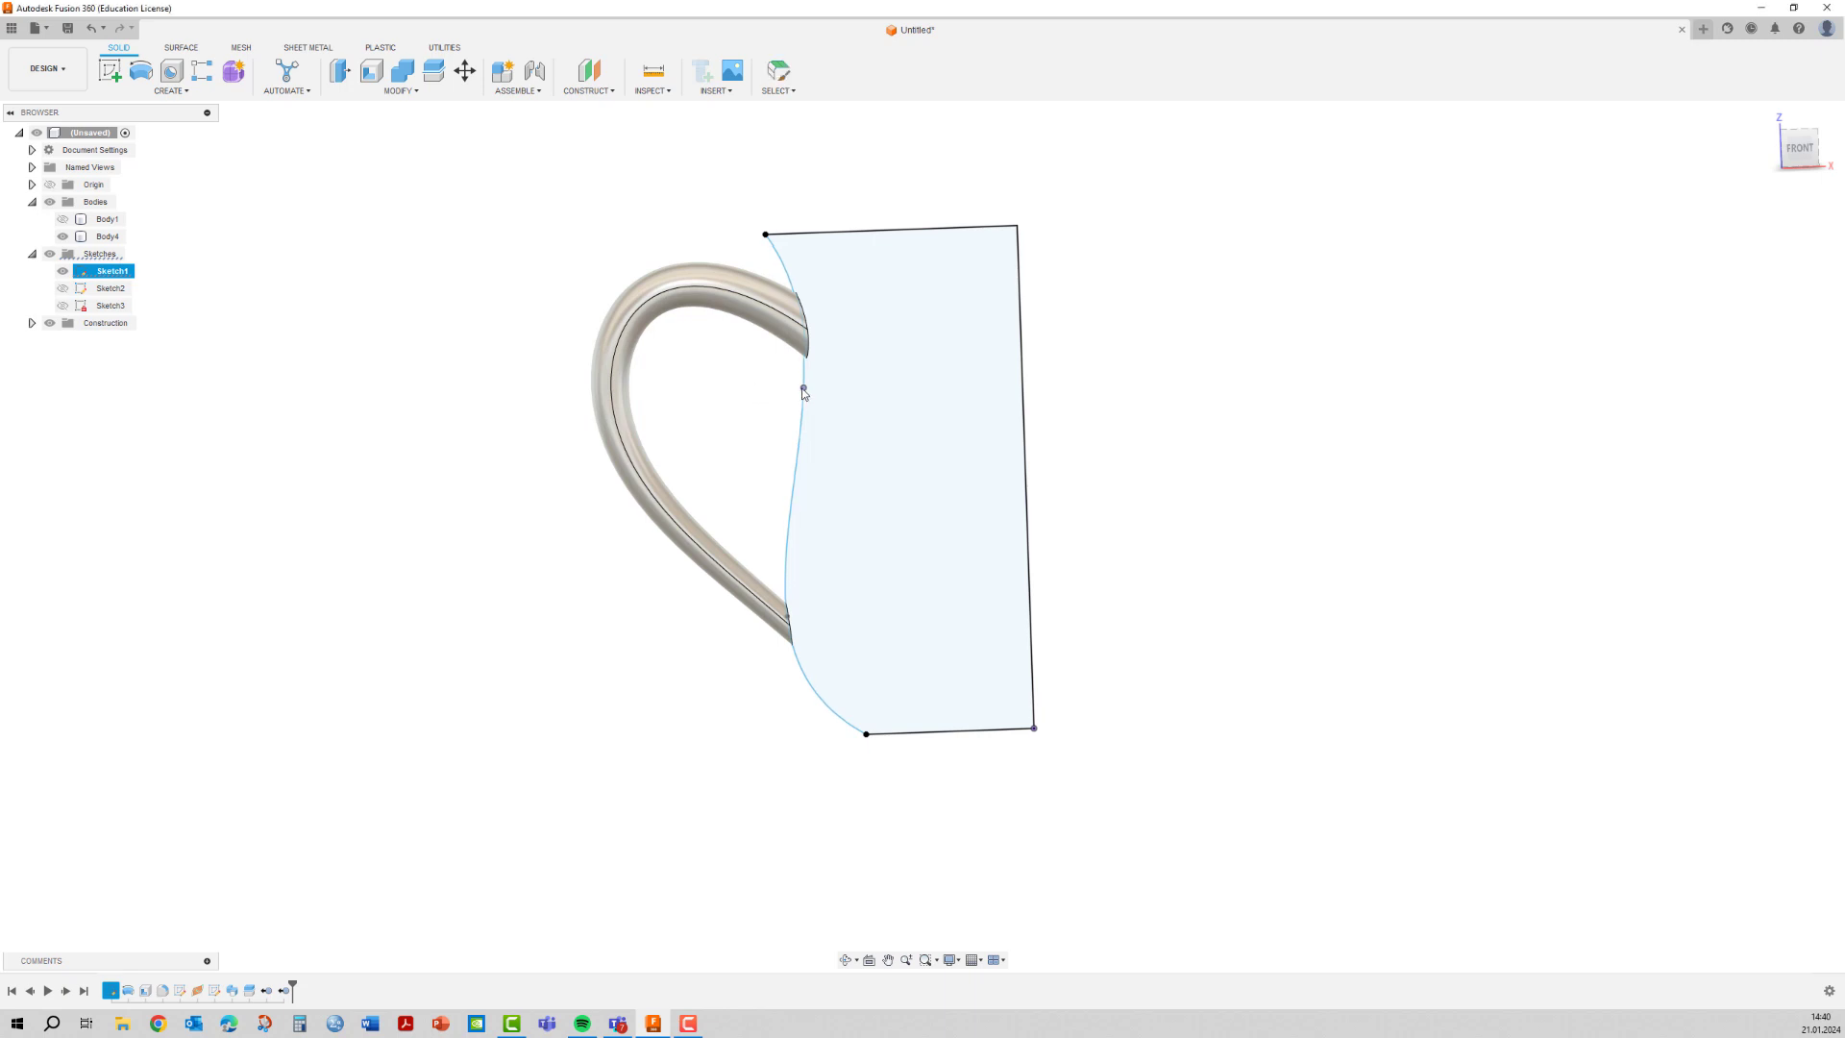
left_click_drag(805, 389, 788, 379)
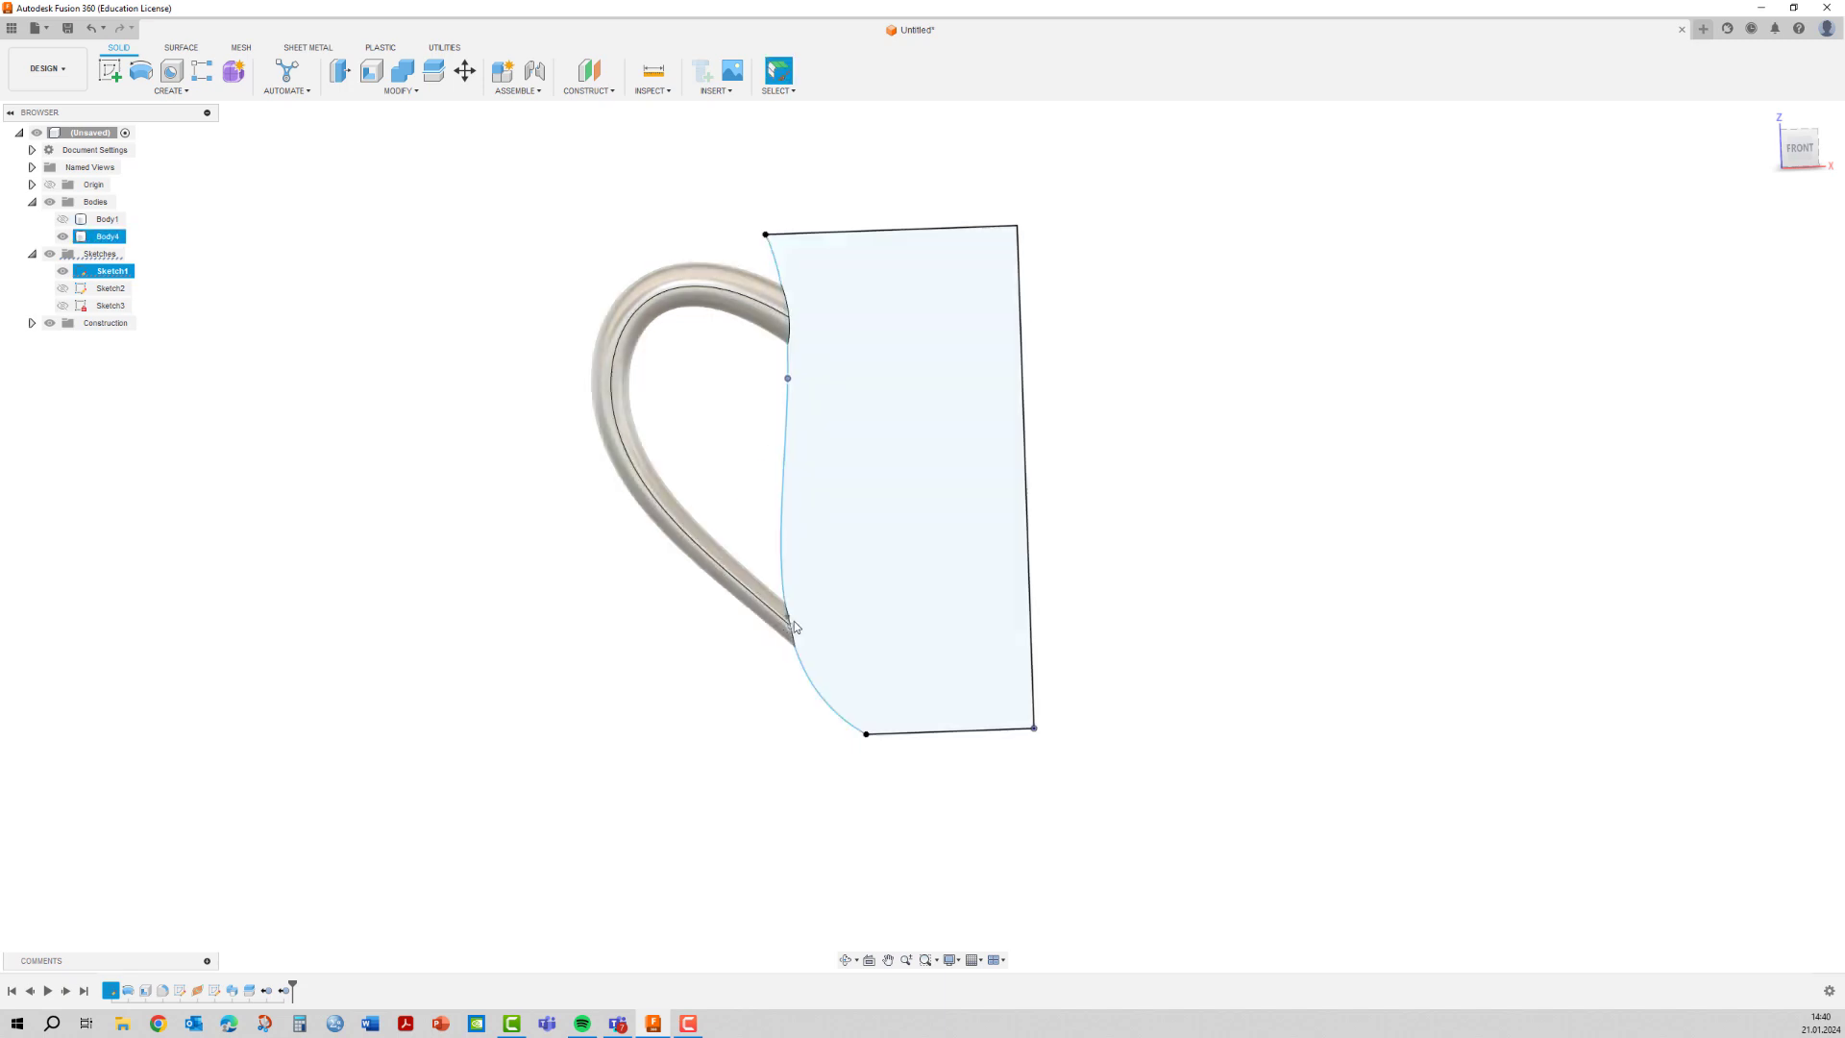
key("Escape")
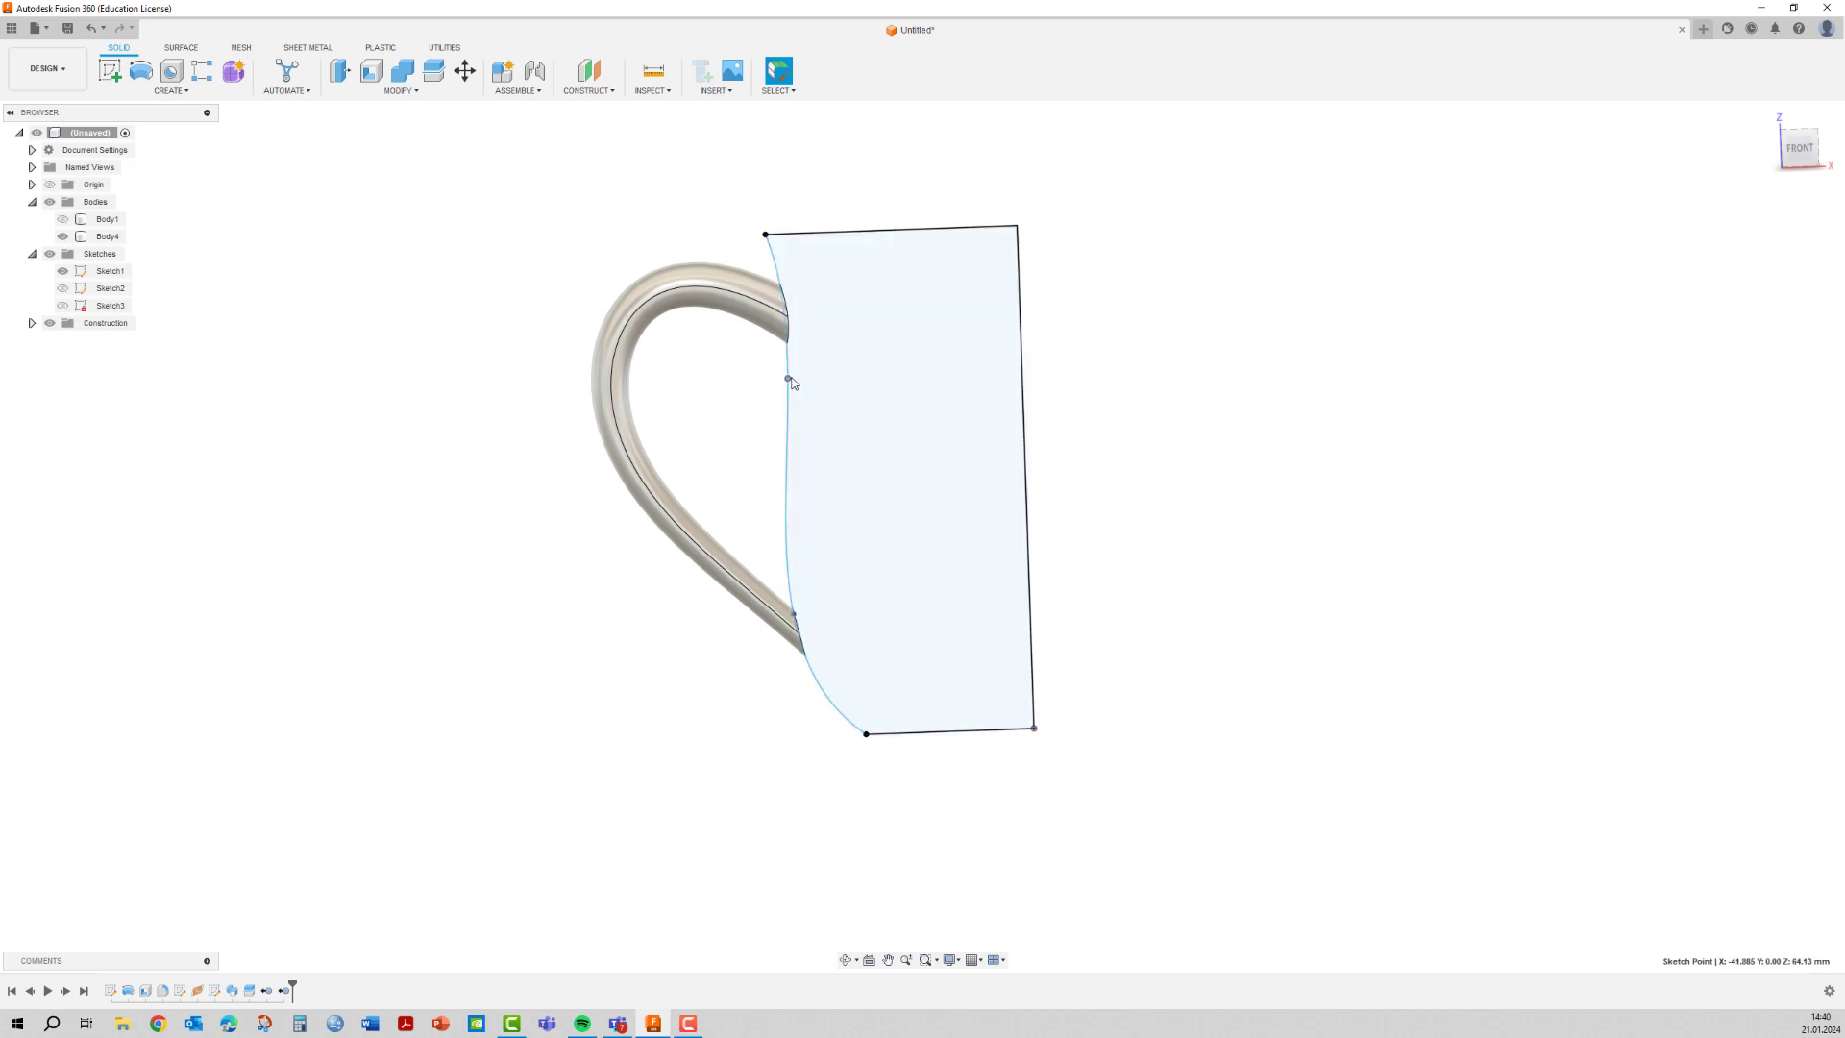
left_click_drag(787, 380, 767, 374)
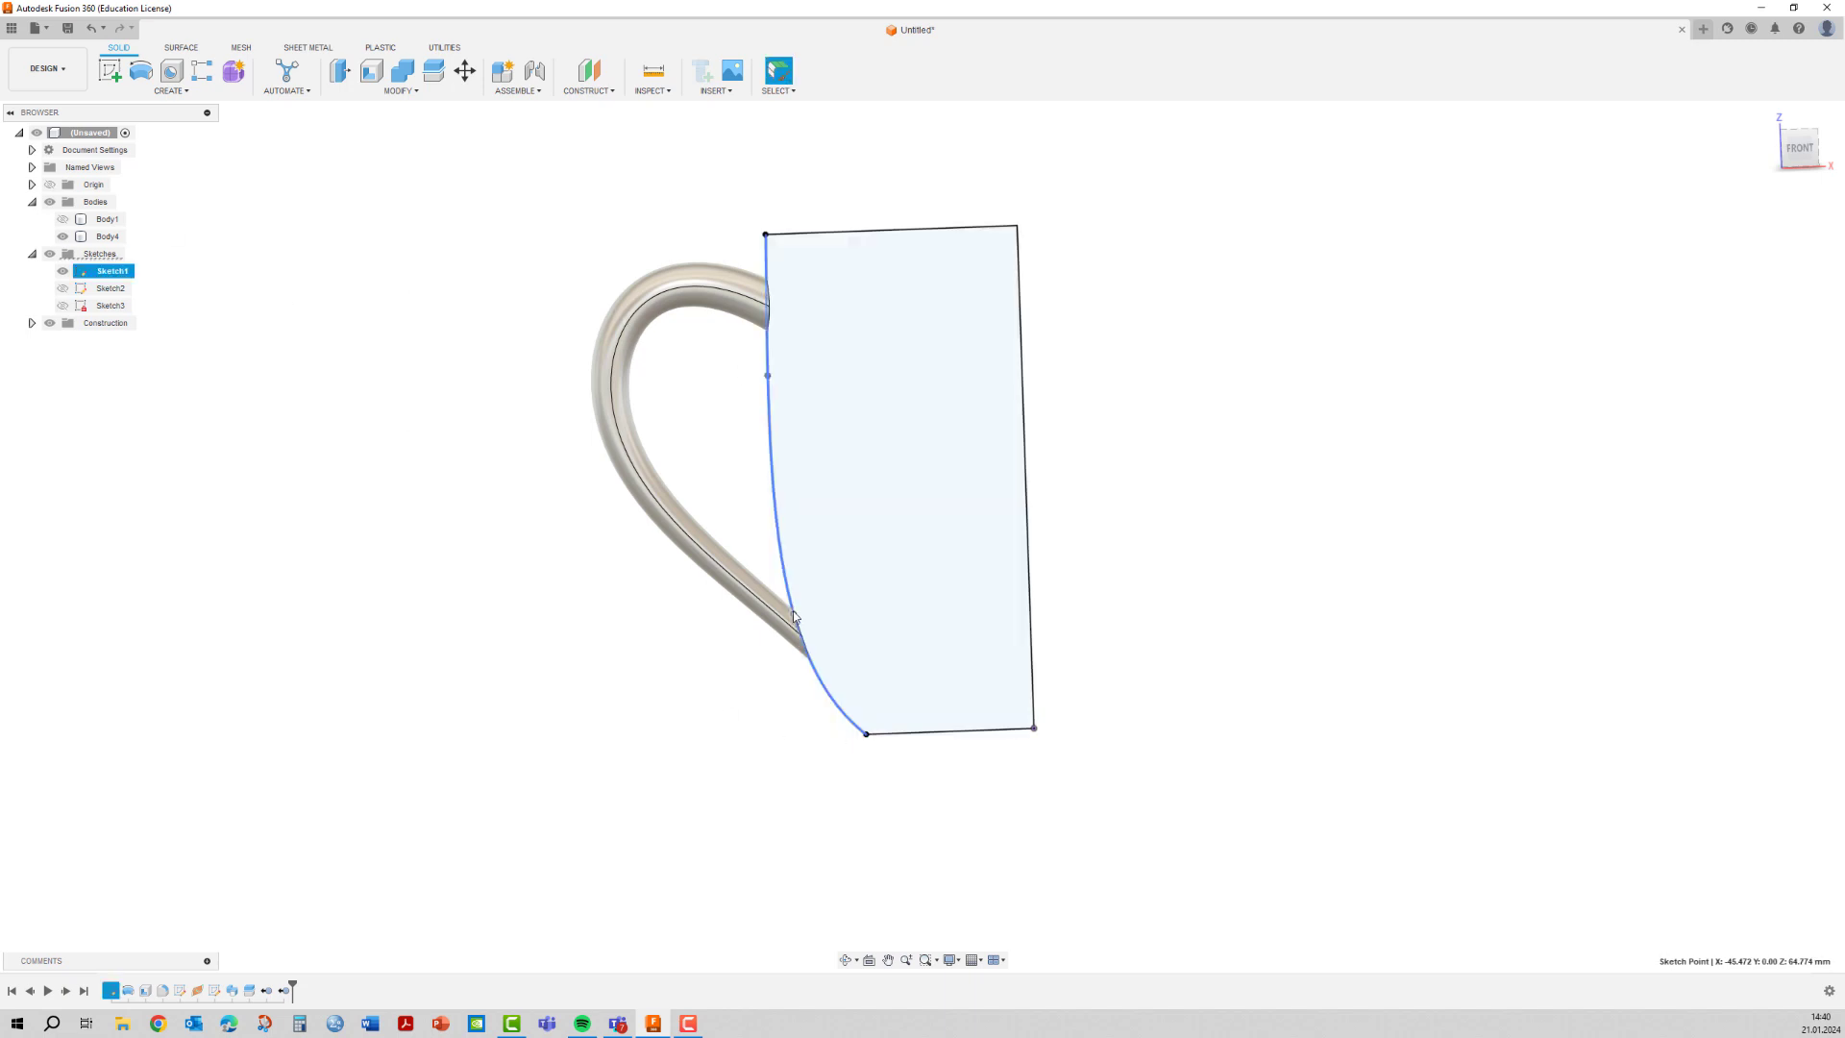
left_click_drag(766, 376, 777, 377)
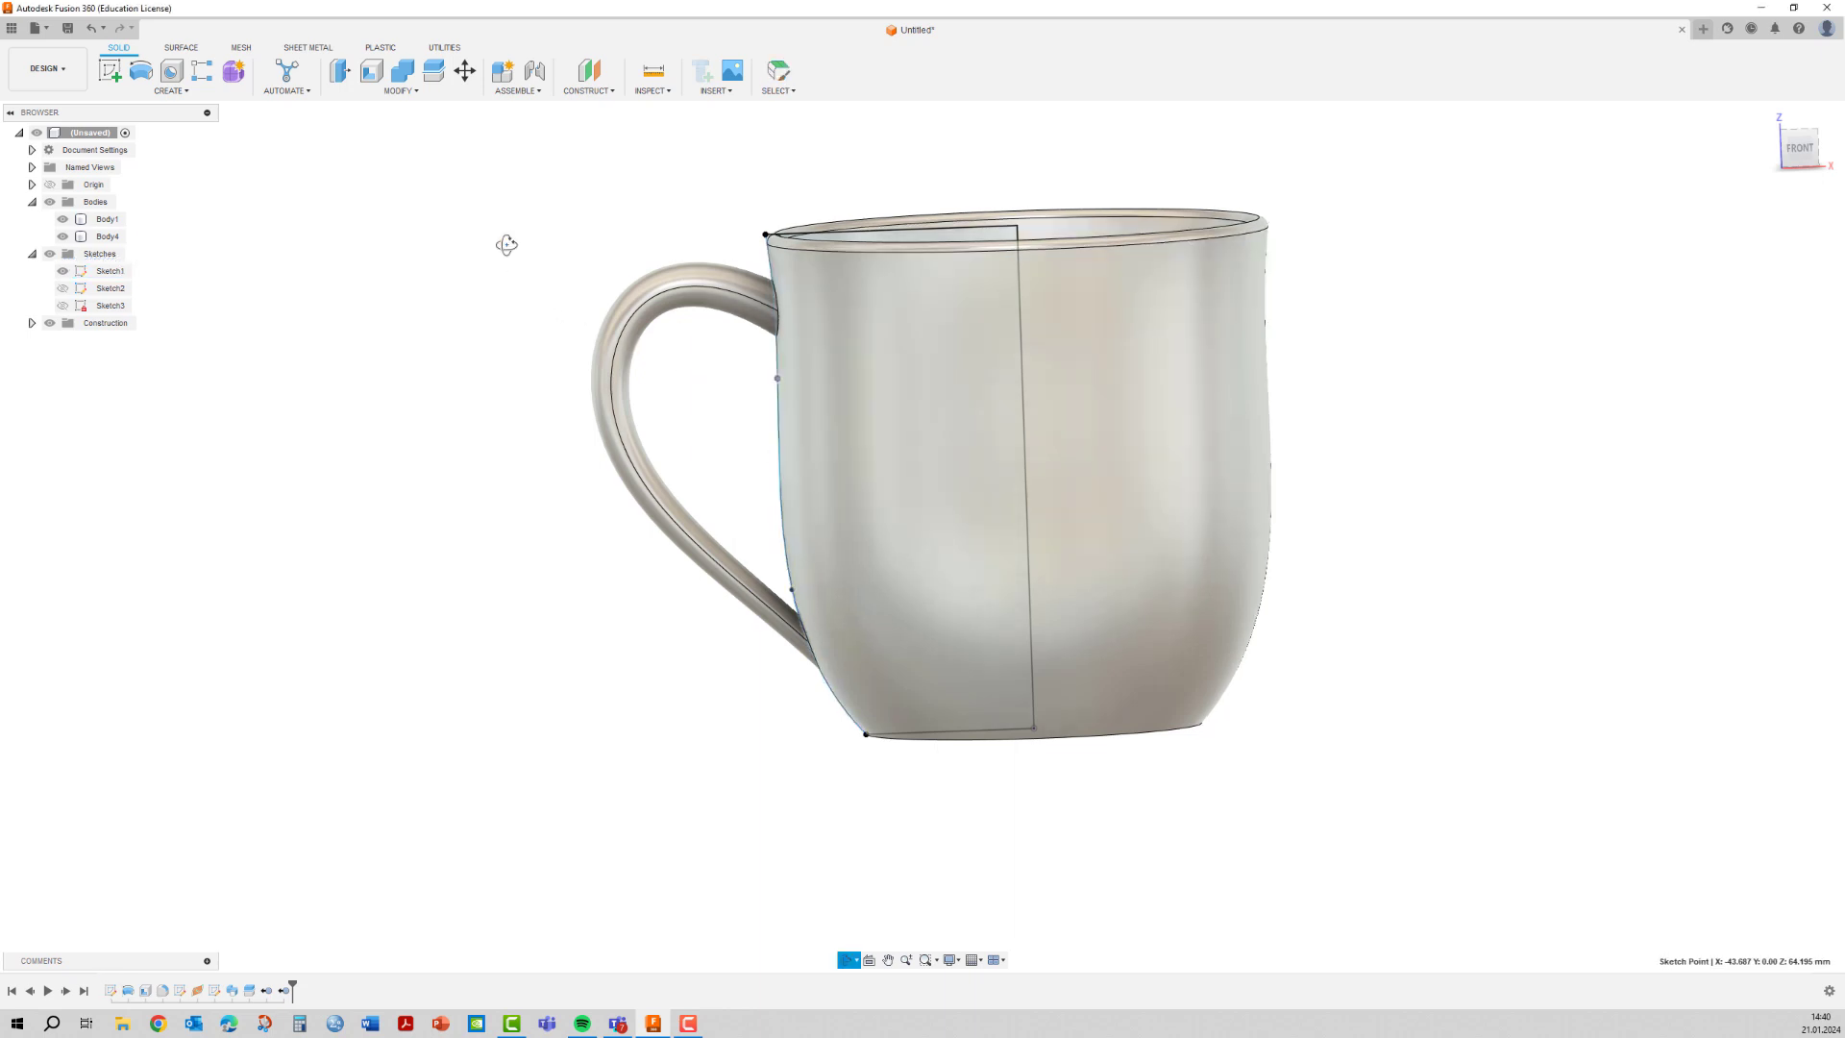
Combine the handle into the mug body with Join, not keeping the handle as a tool body.
left_click(405, 73)
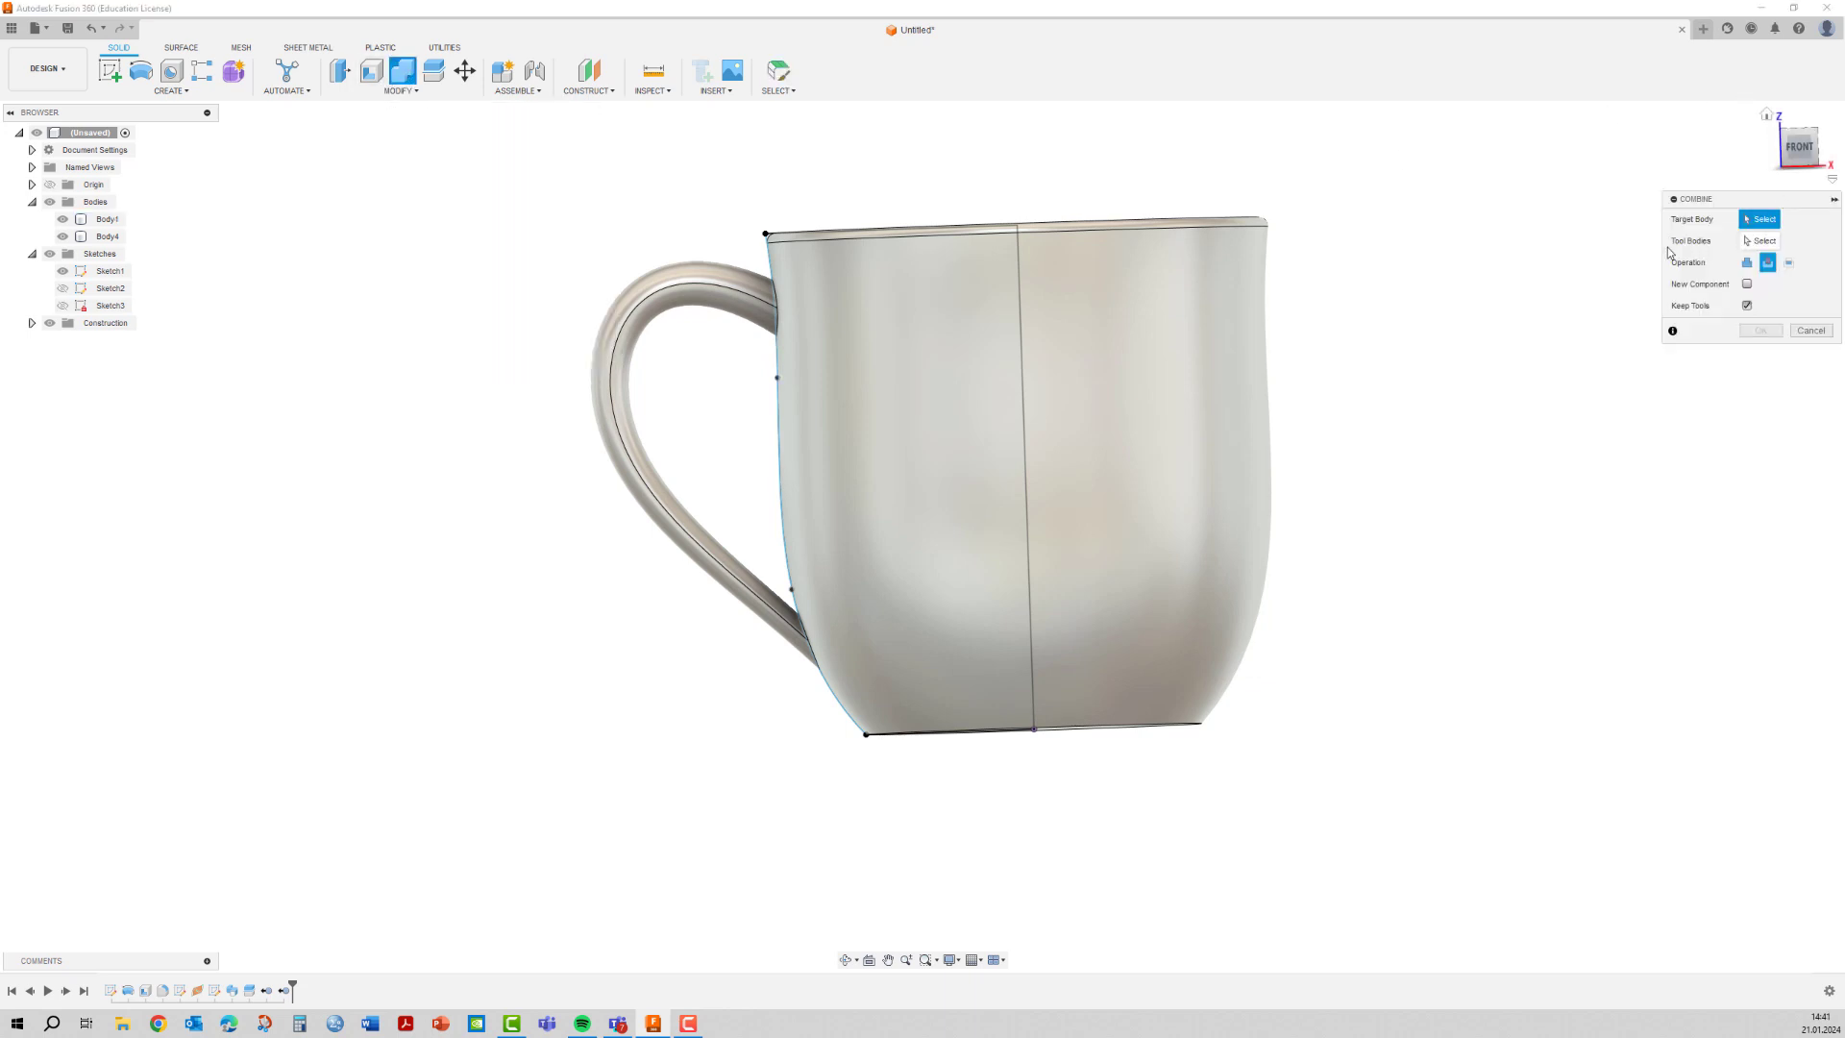
left_click(868, 375)
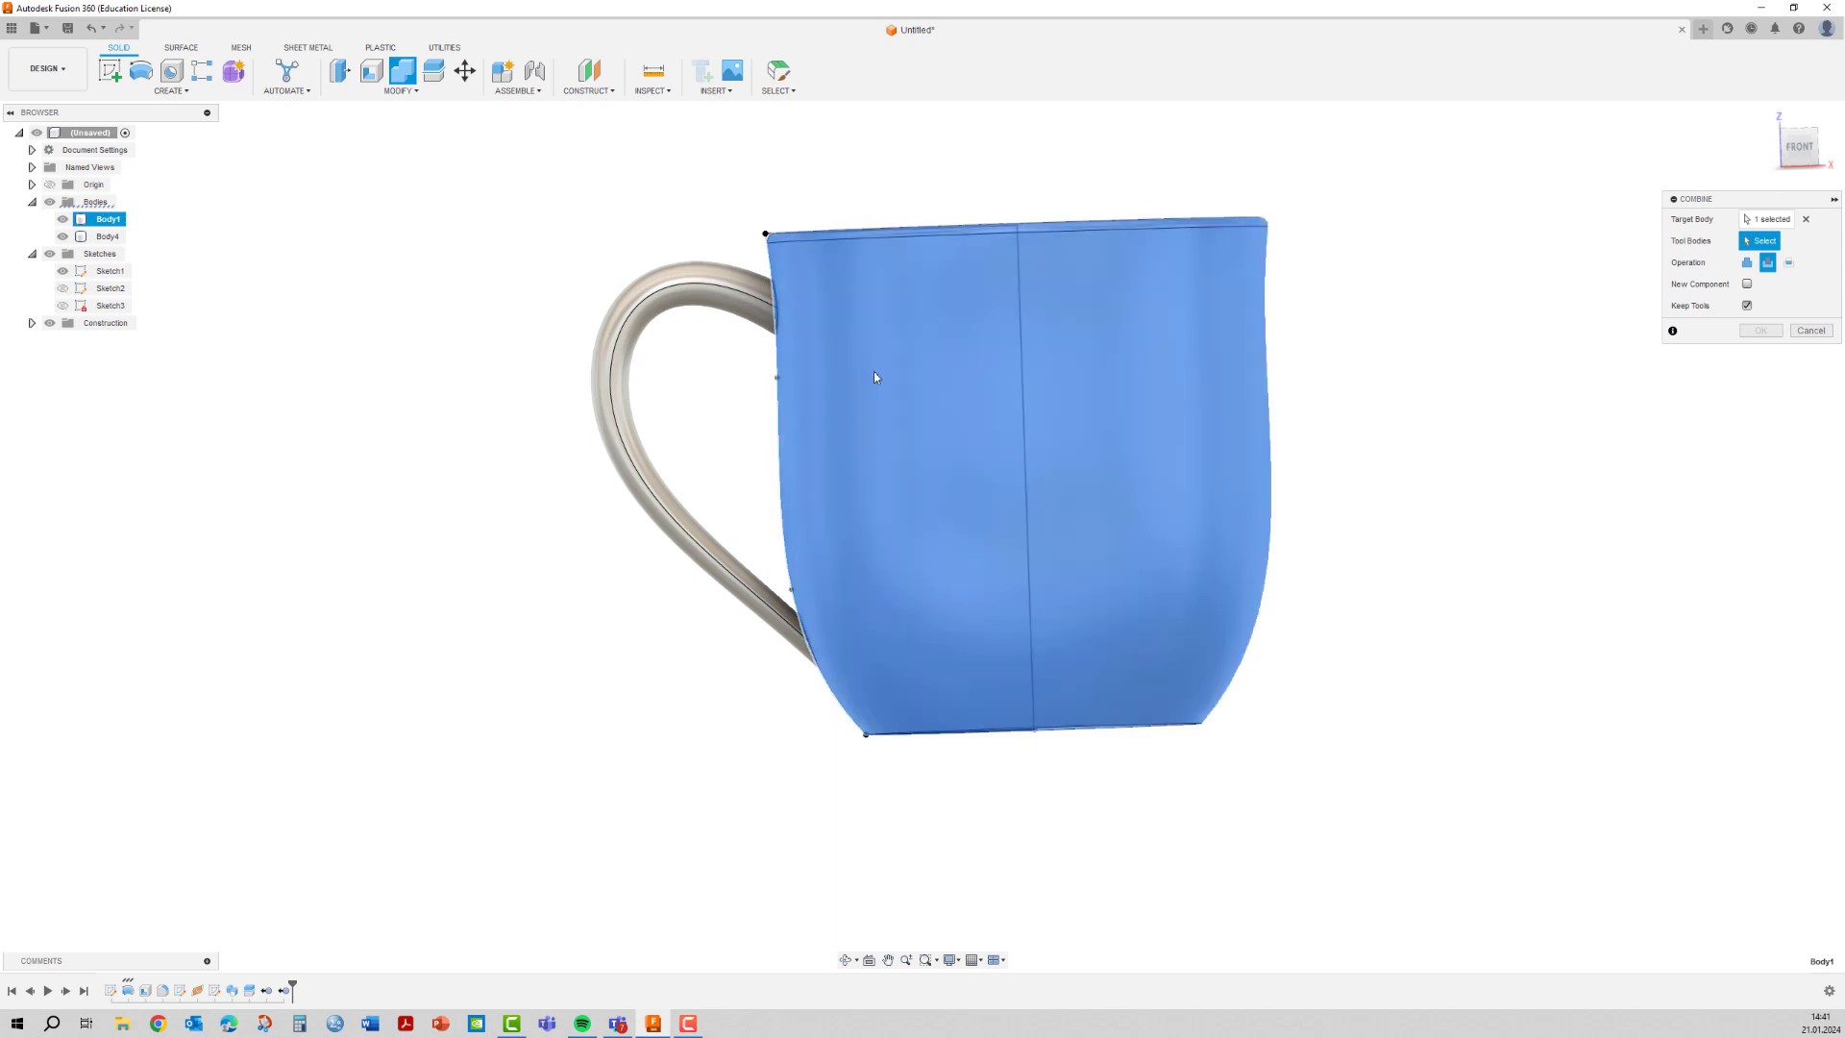
left_click(672, 286)
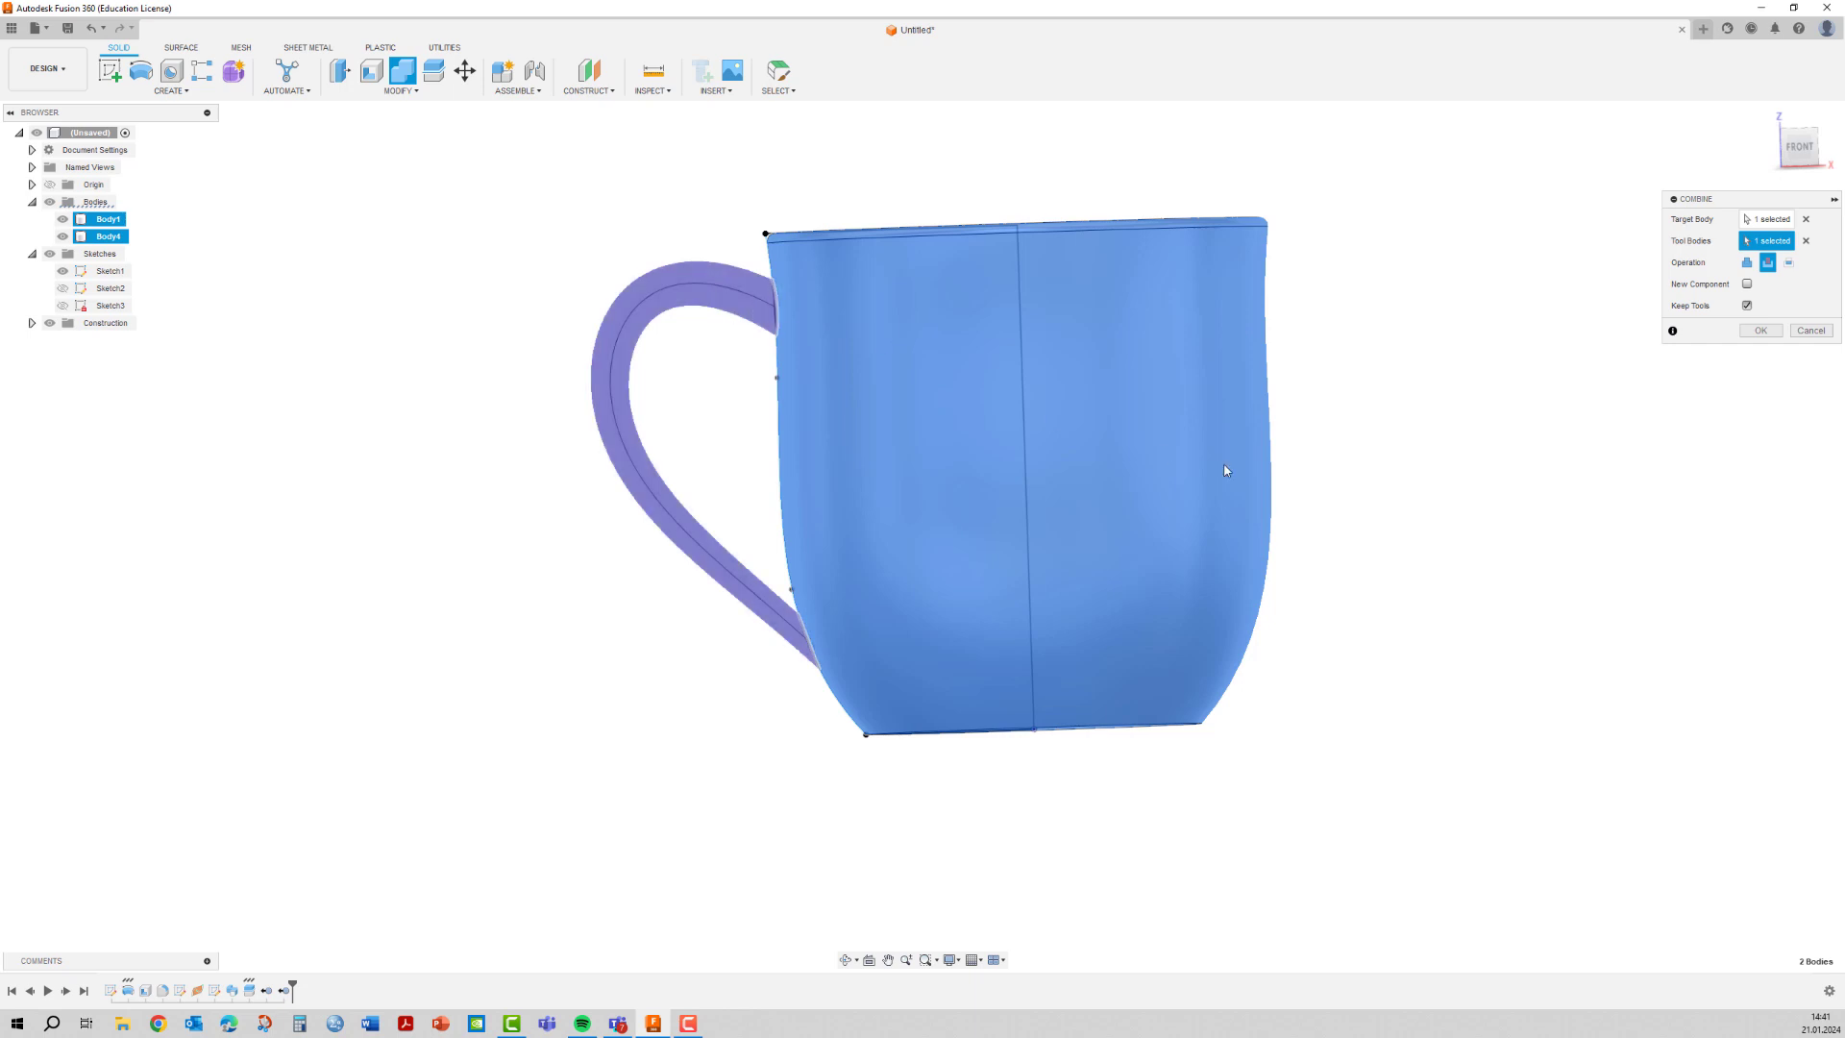
left_click(1744, 267)
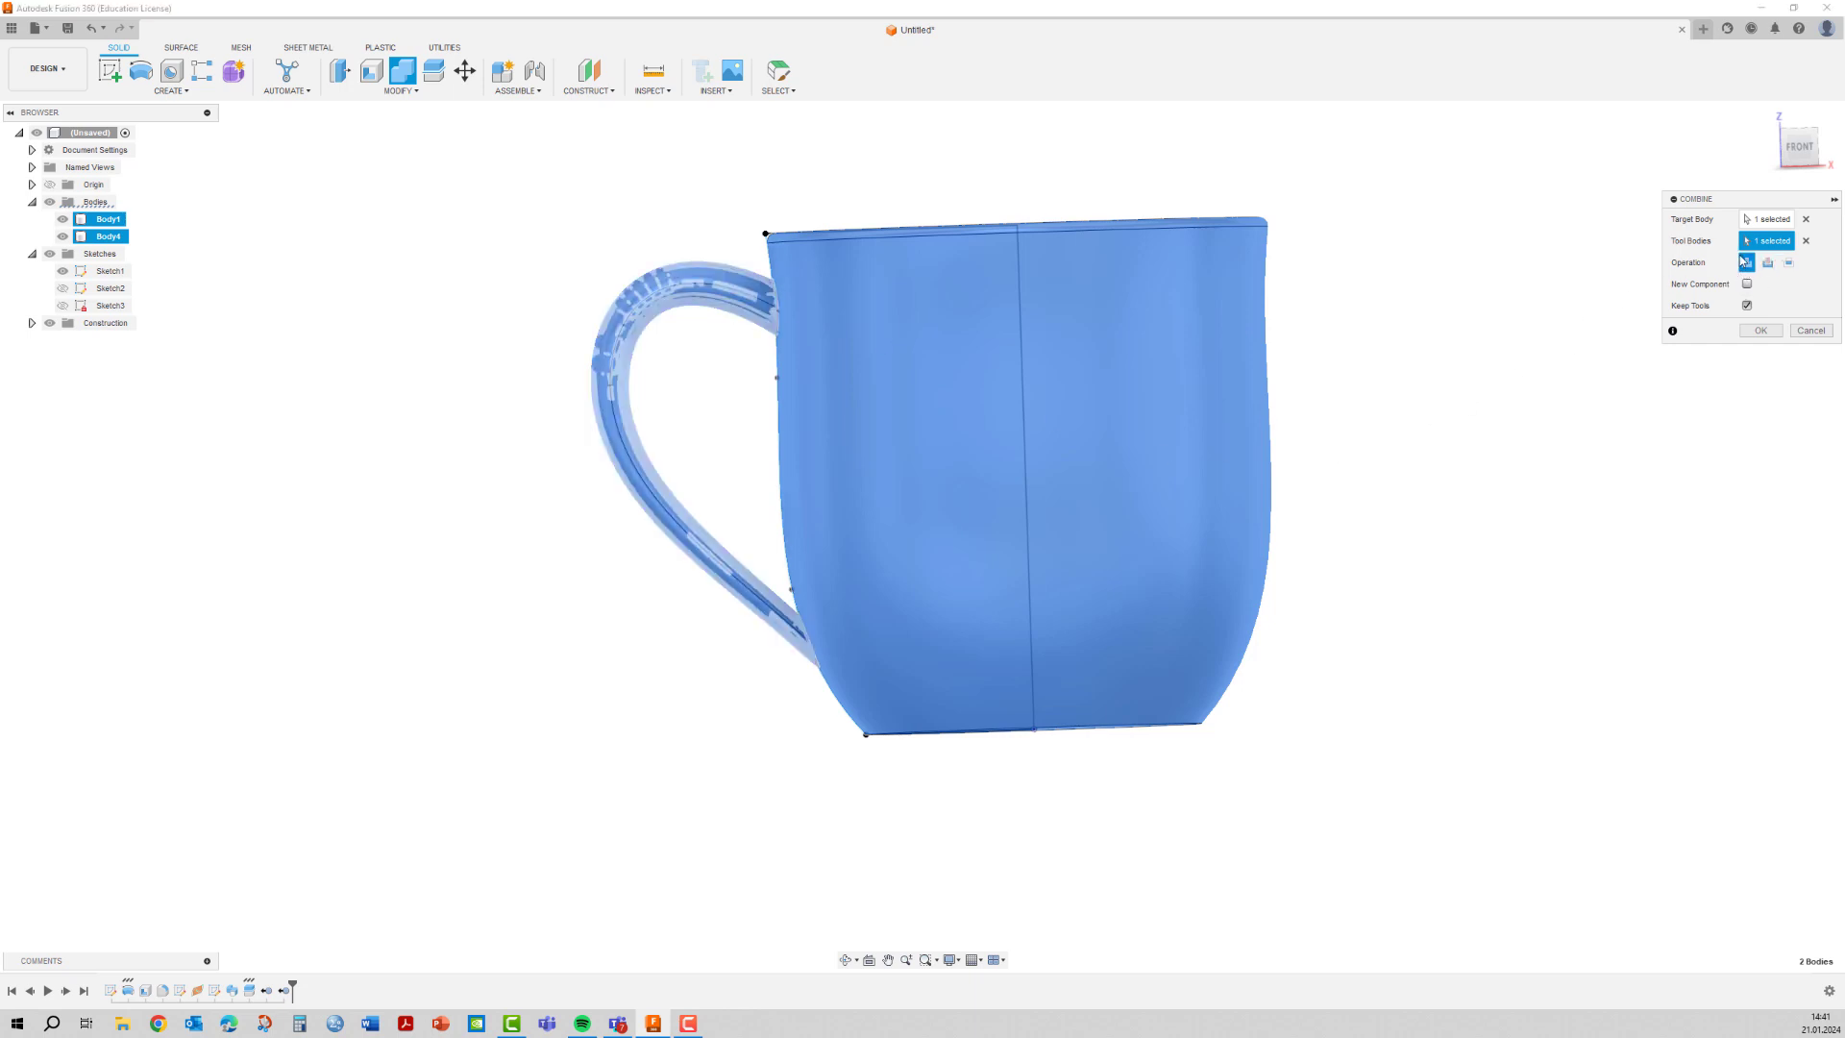
left_click(1745, 305)
left_click(1760, 331)
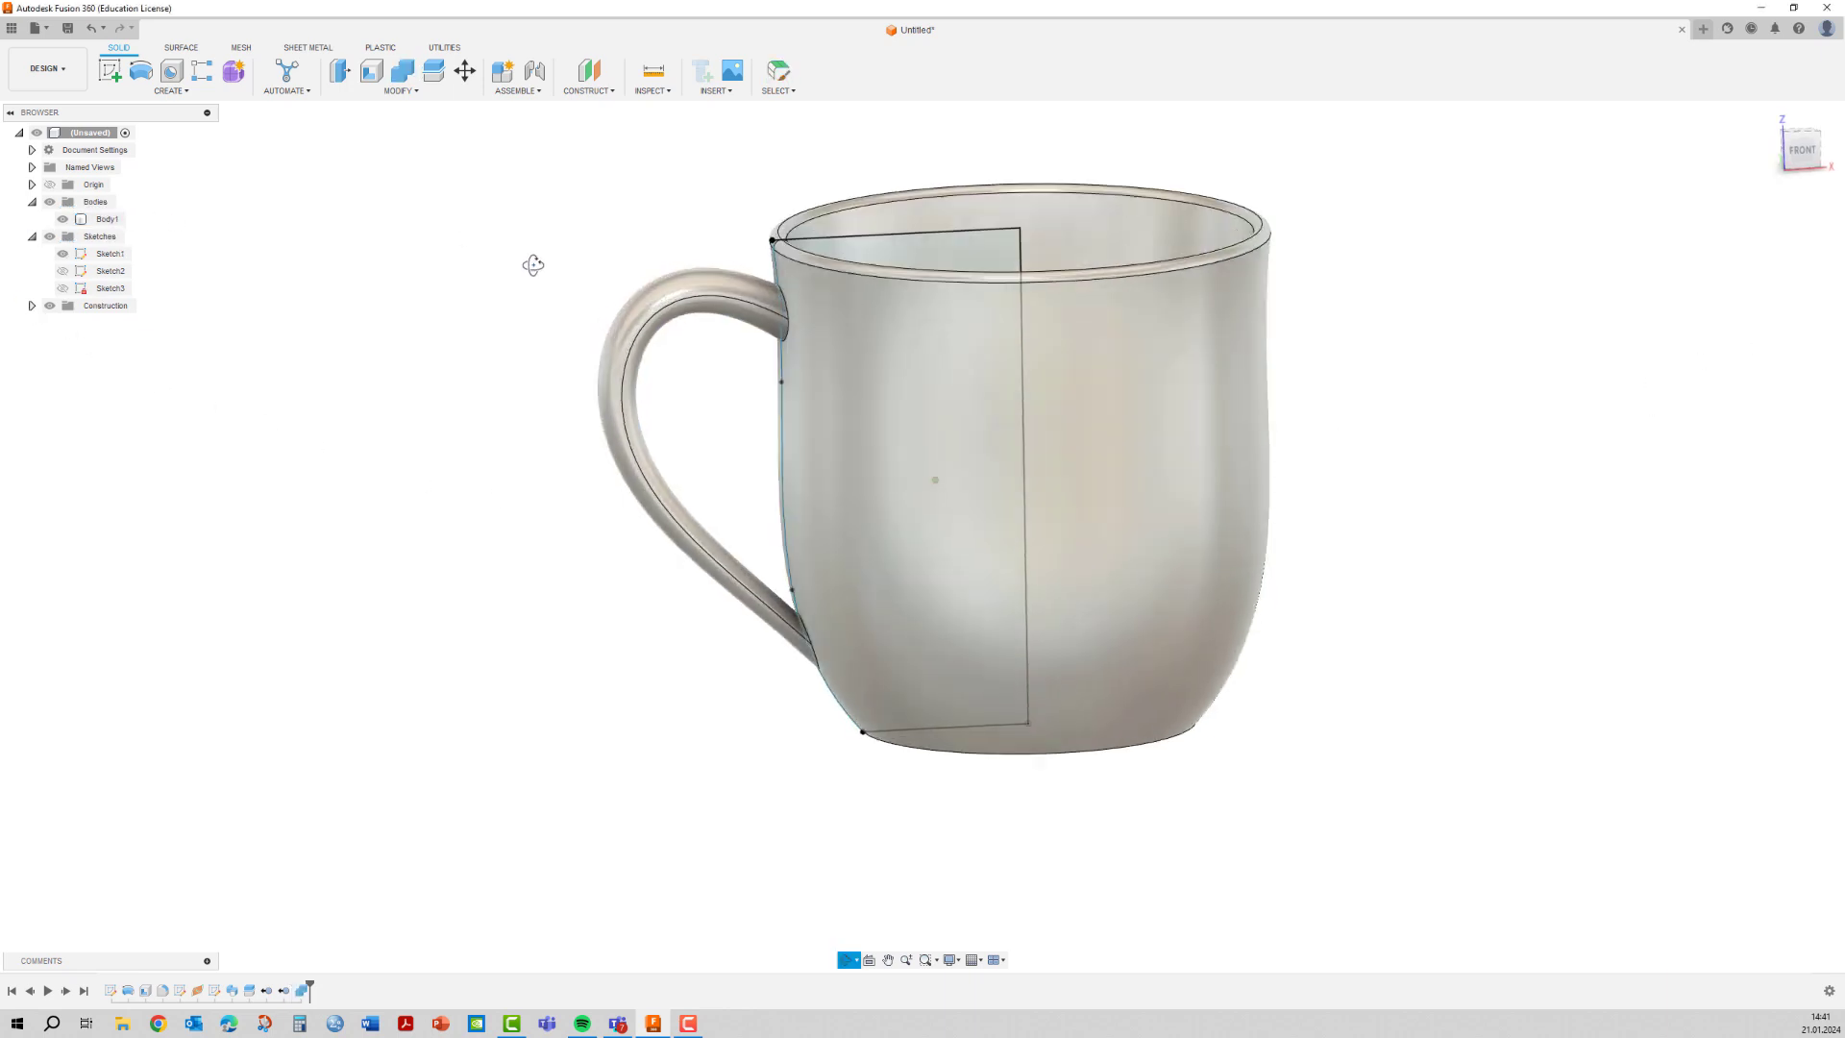
Drag the mug profile's side point outward and back to experiment with the curve.
middle_click_drag(527, 251, 508, 266, "shift")
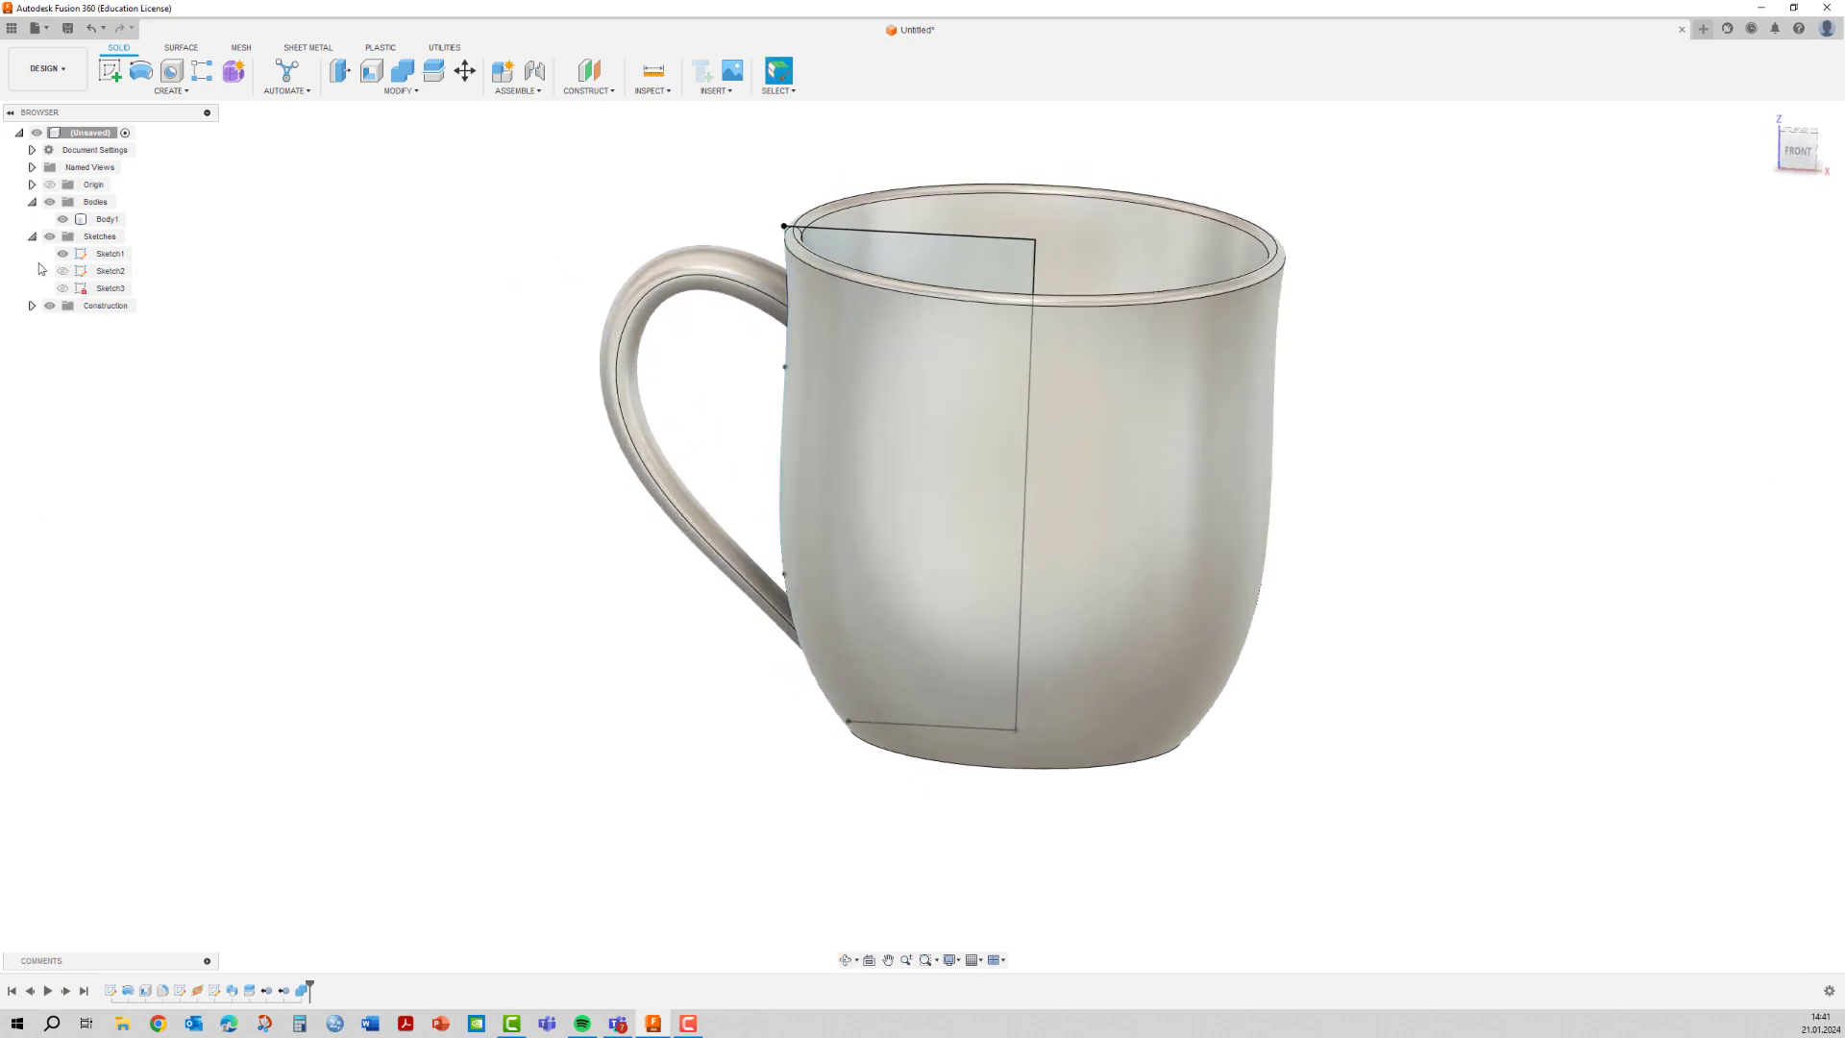
left_click(62, 254)
mouse_move(382, 334)
middle_mouse_down("shift")
mouse_move(413, 297)
mouse_move(388, 309)
middle_mouse_up("shift")
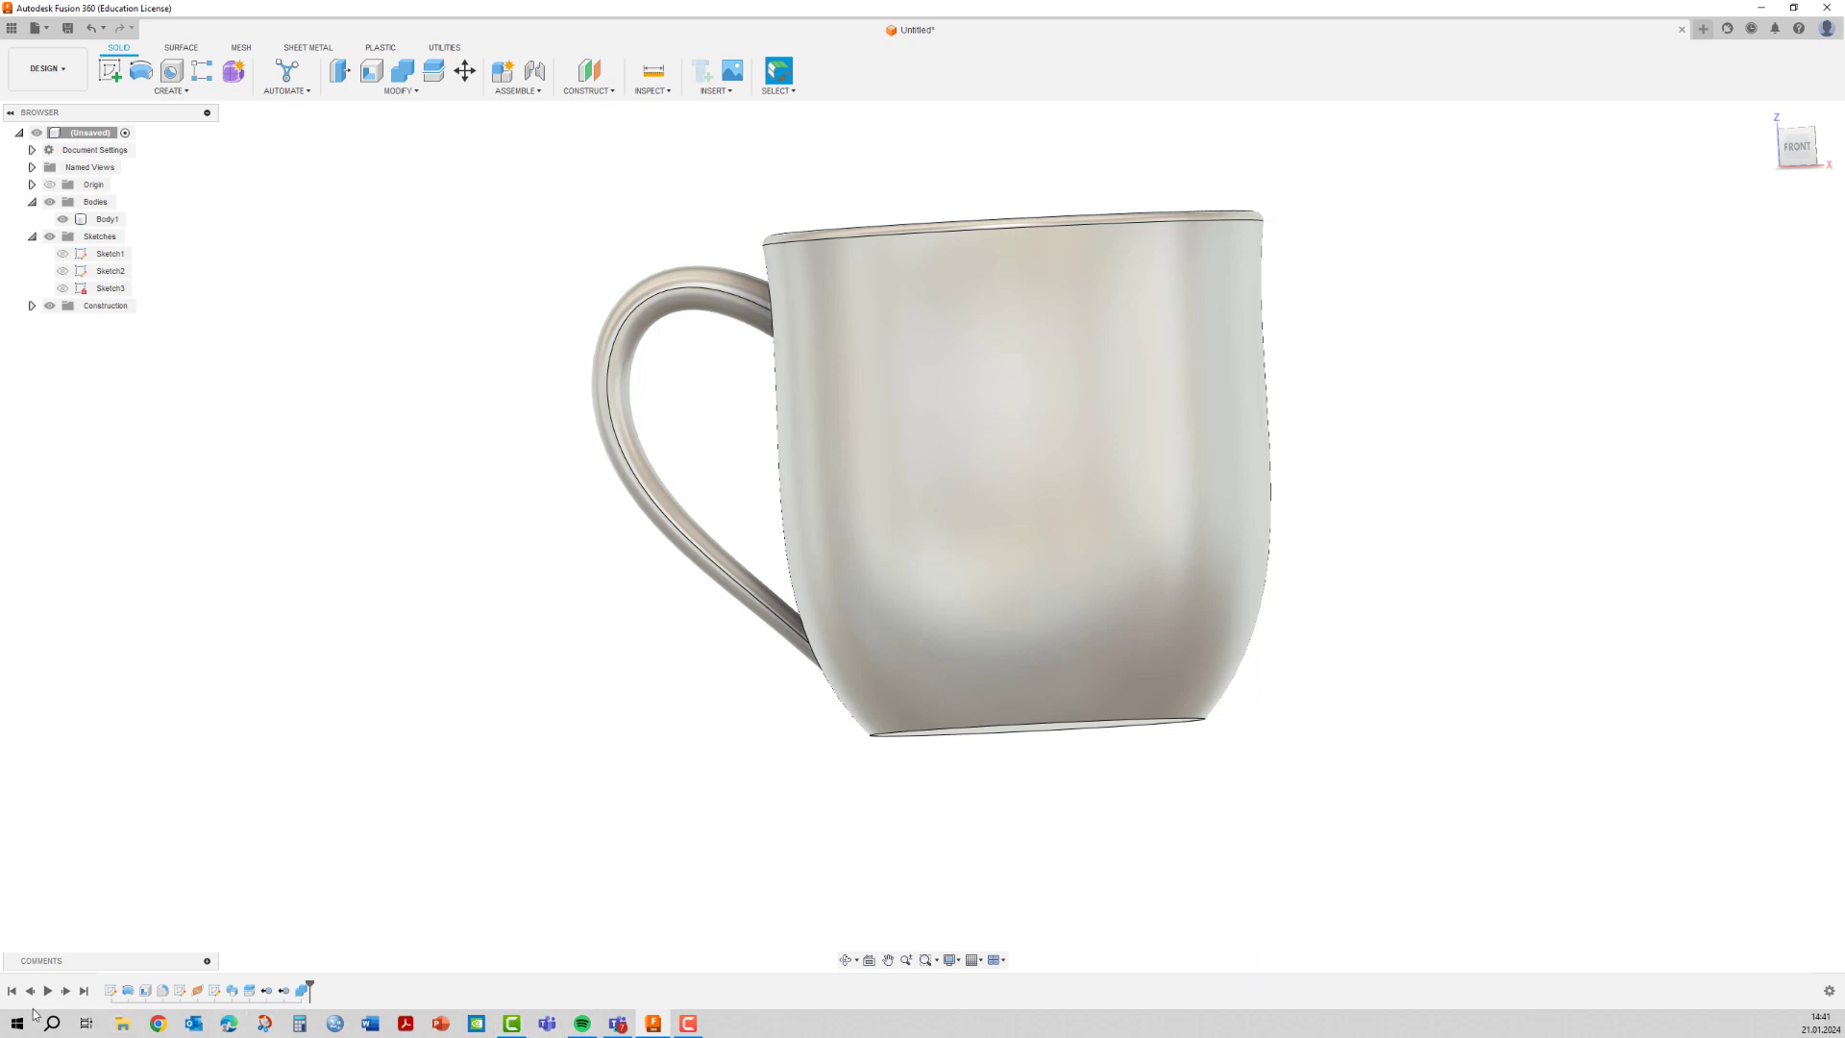
left_click(62, 253)
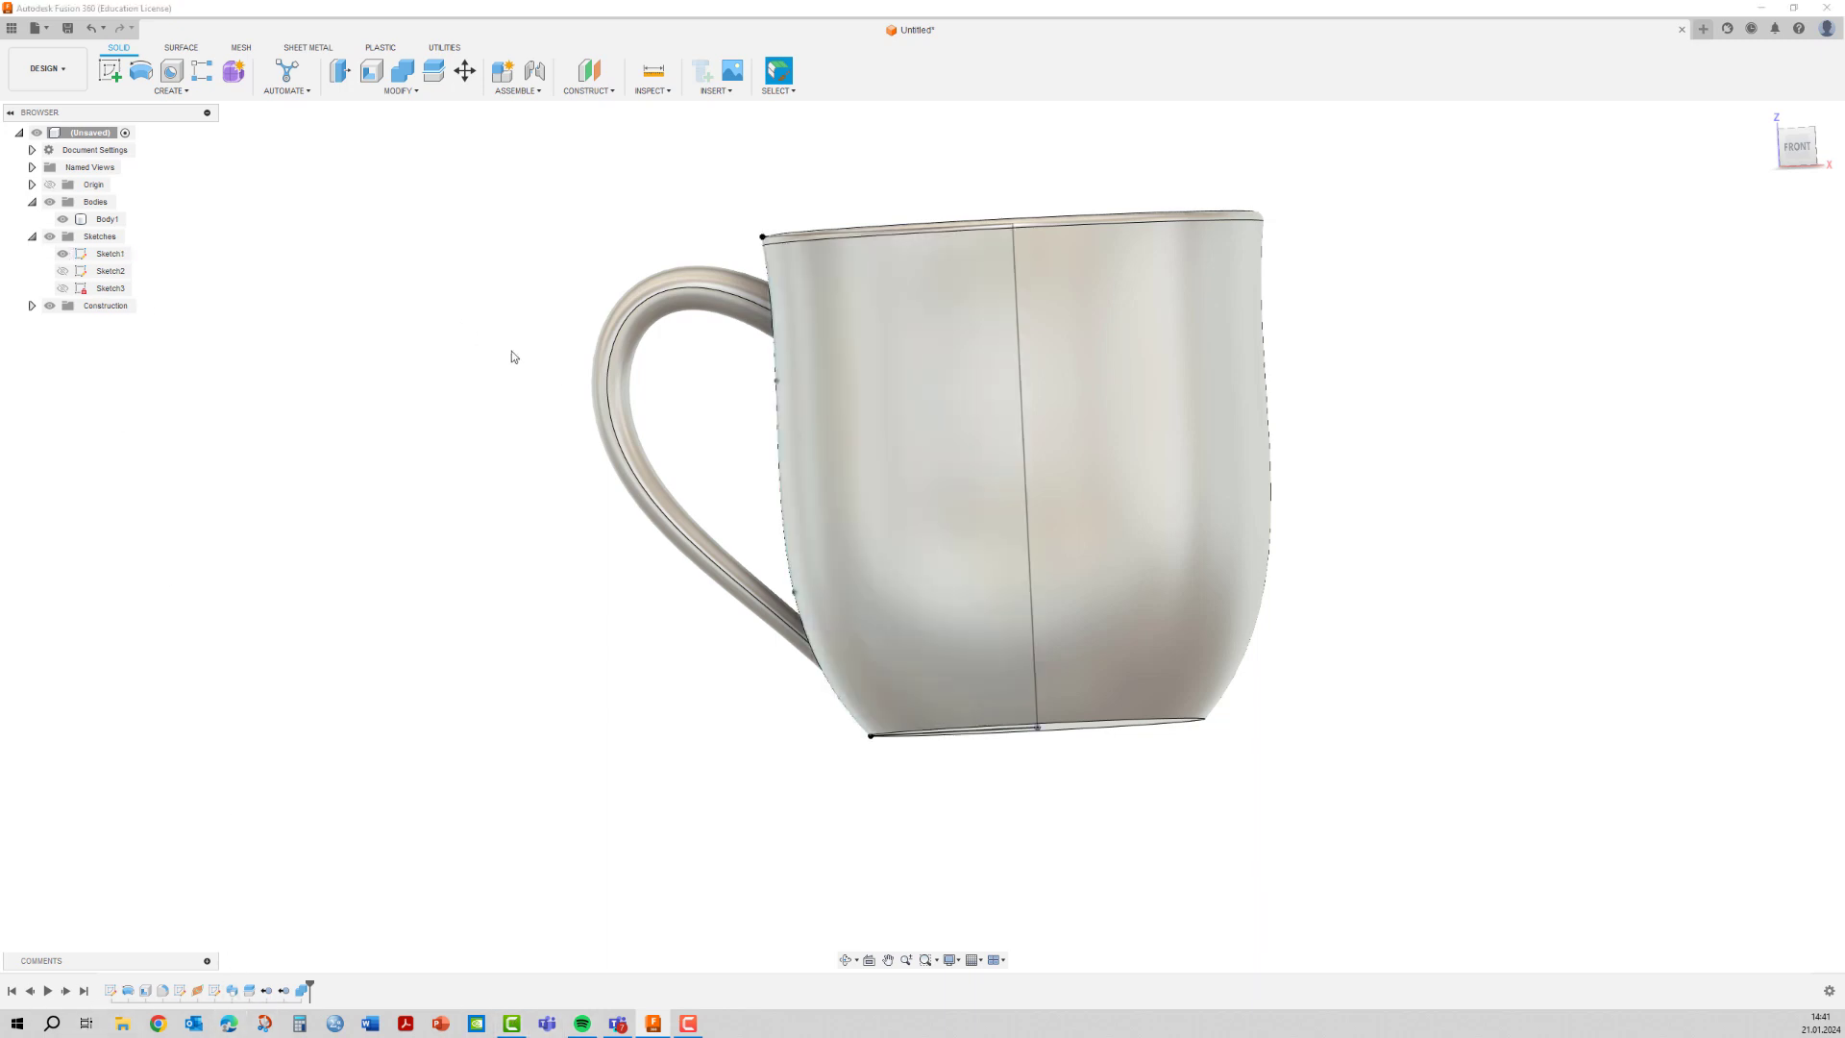
left_click_drag(777, 381, 785, 377)
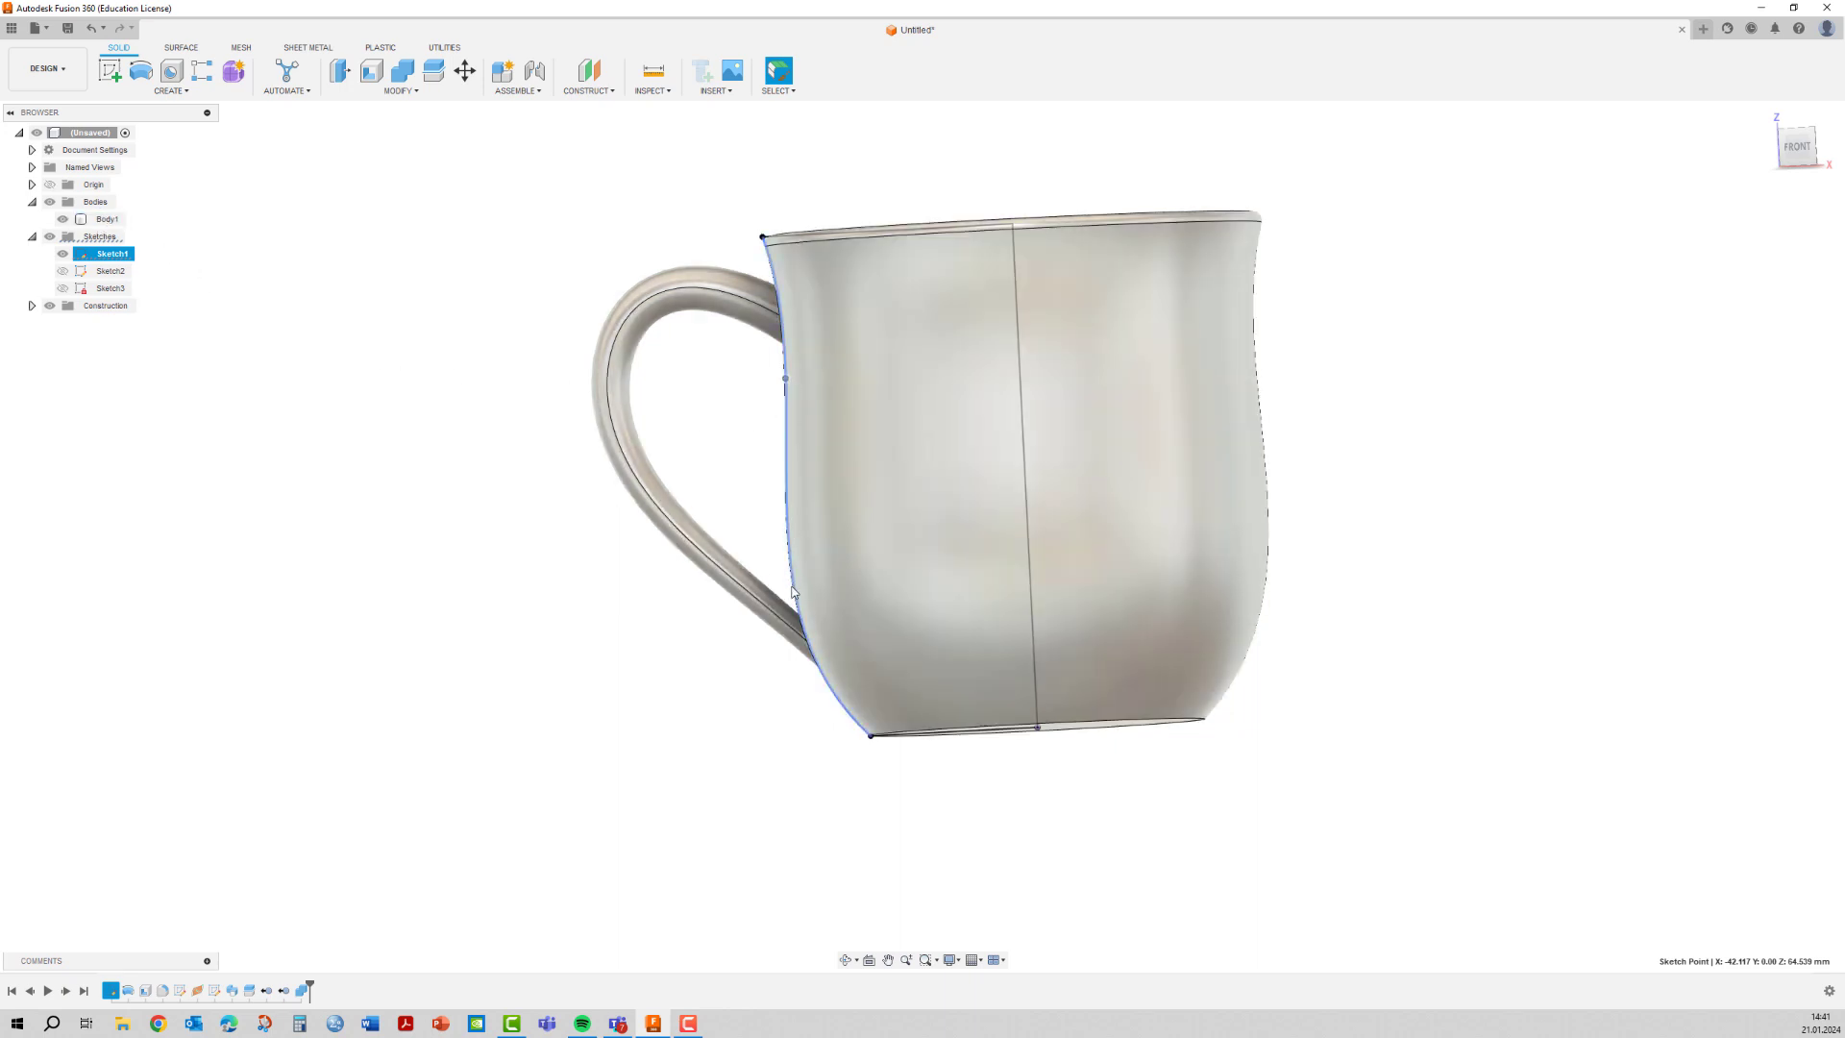
left_click_drag(795, 592, 876, 590)
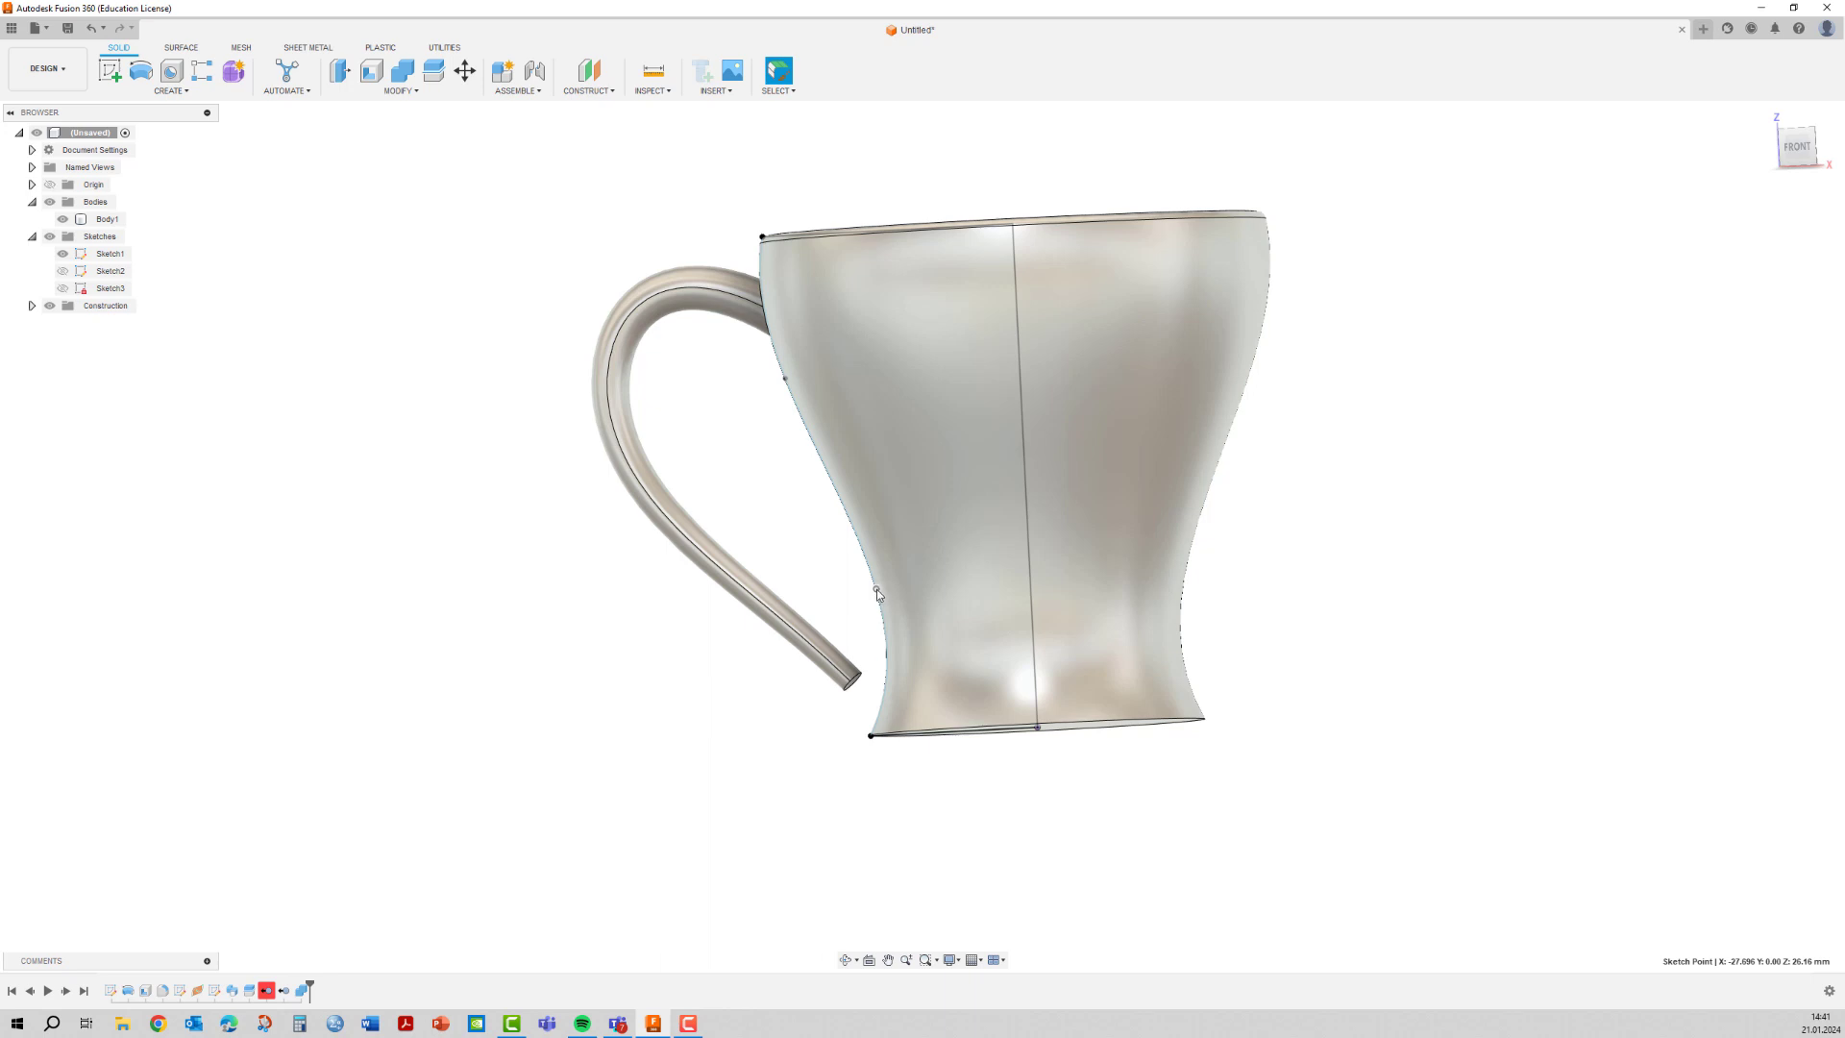
left_click_drag(875, 591, 797, 593)
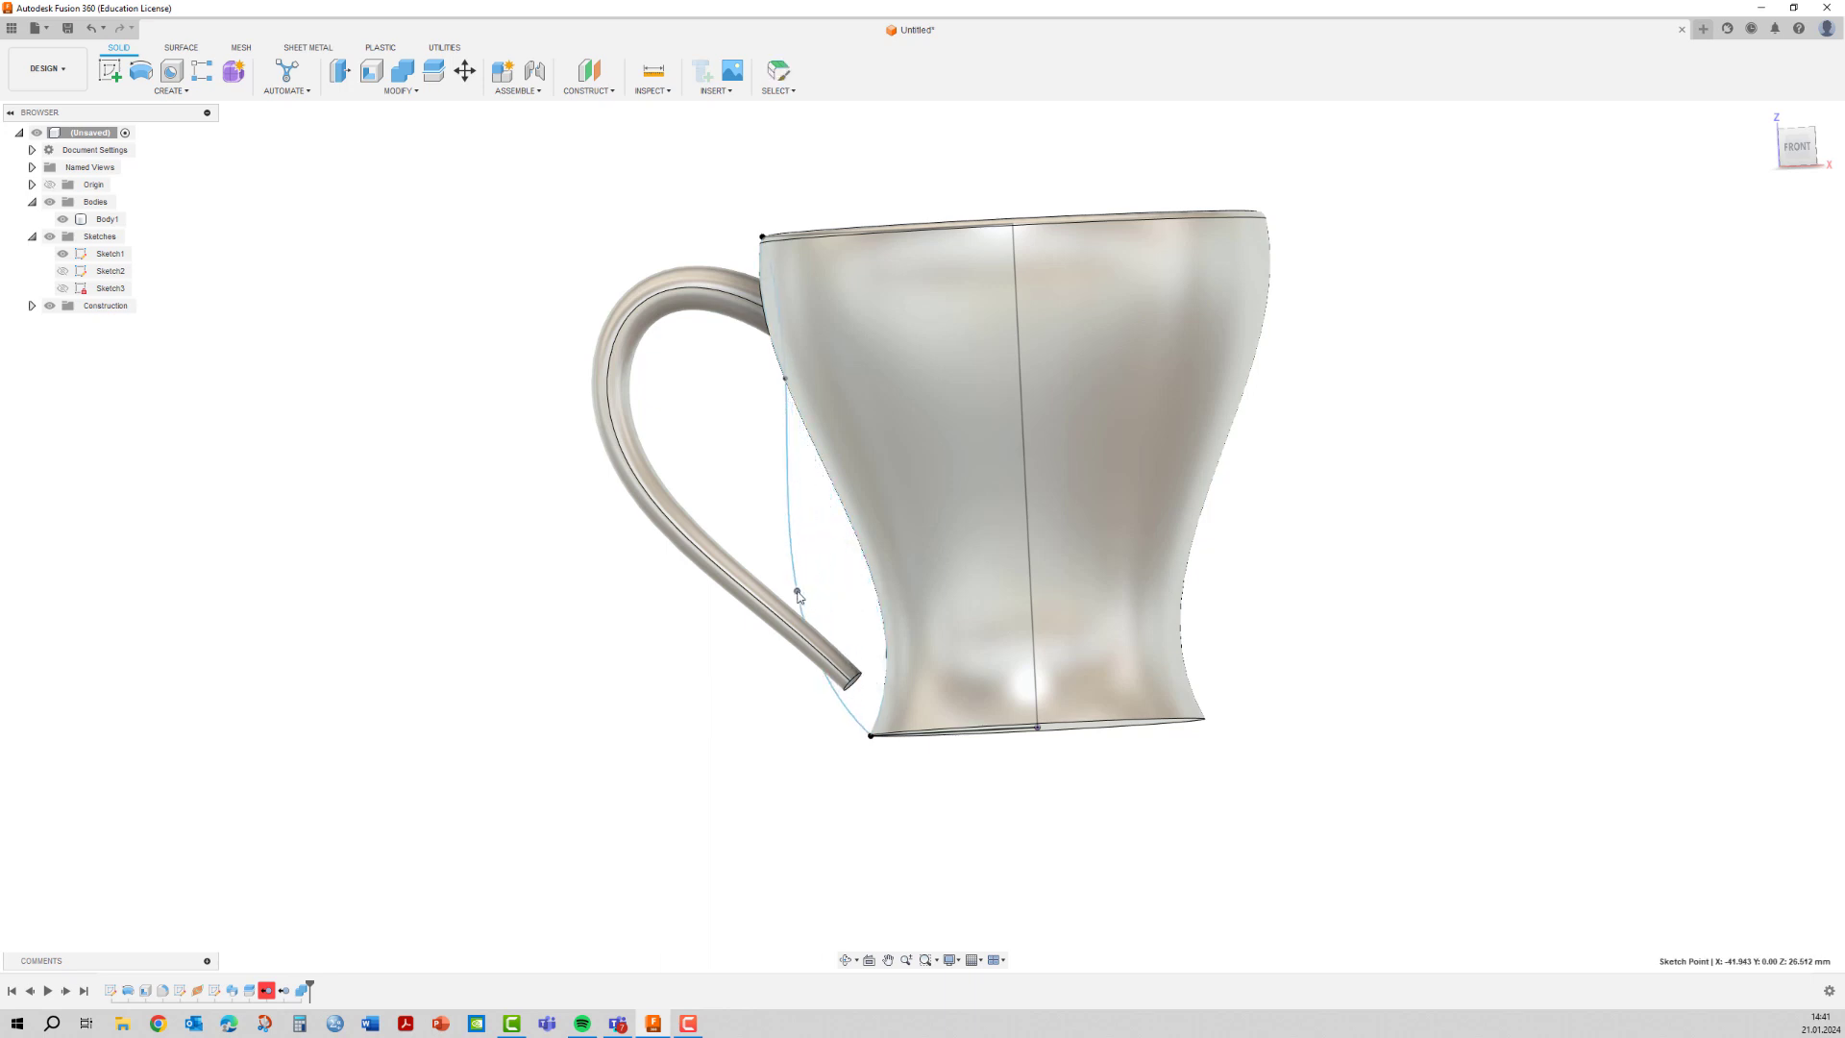
middle_click_drag(579, 361, 584, 356, "shift")
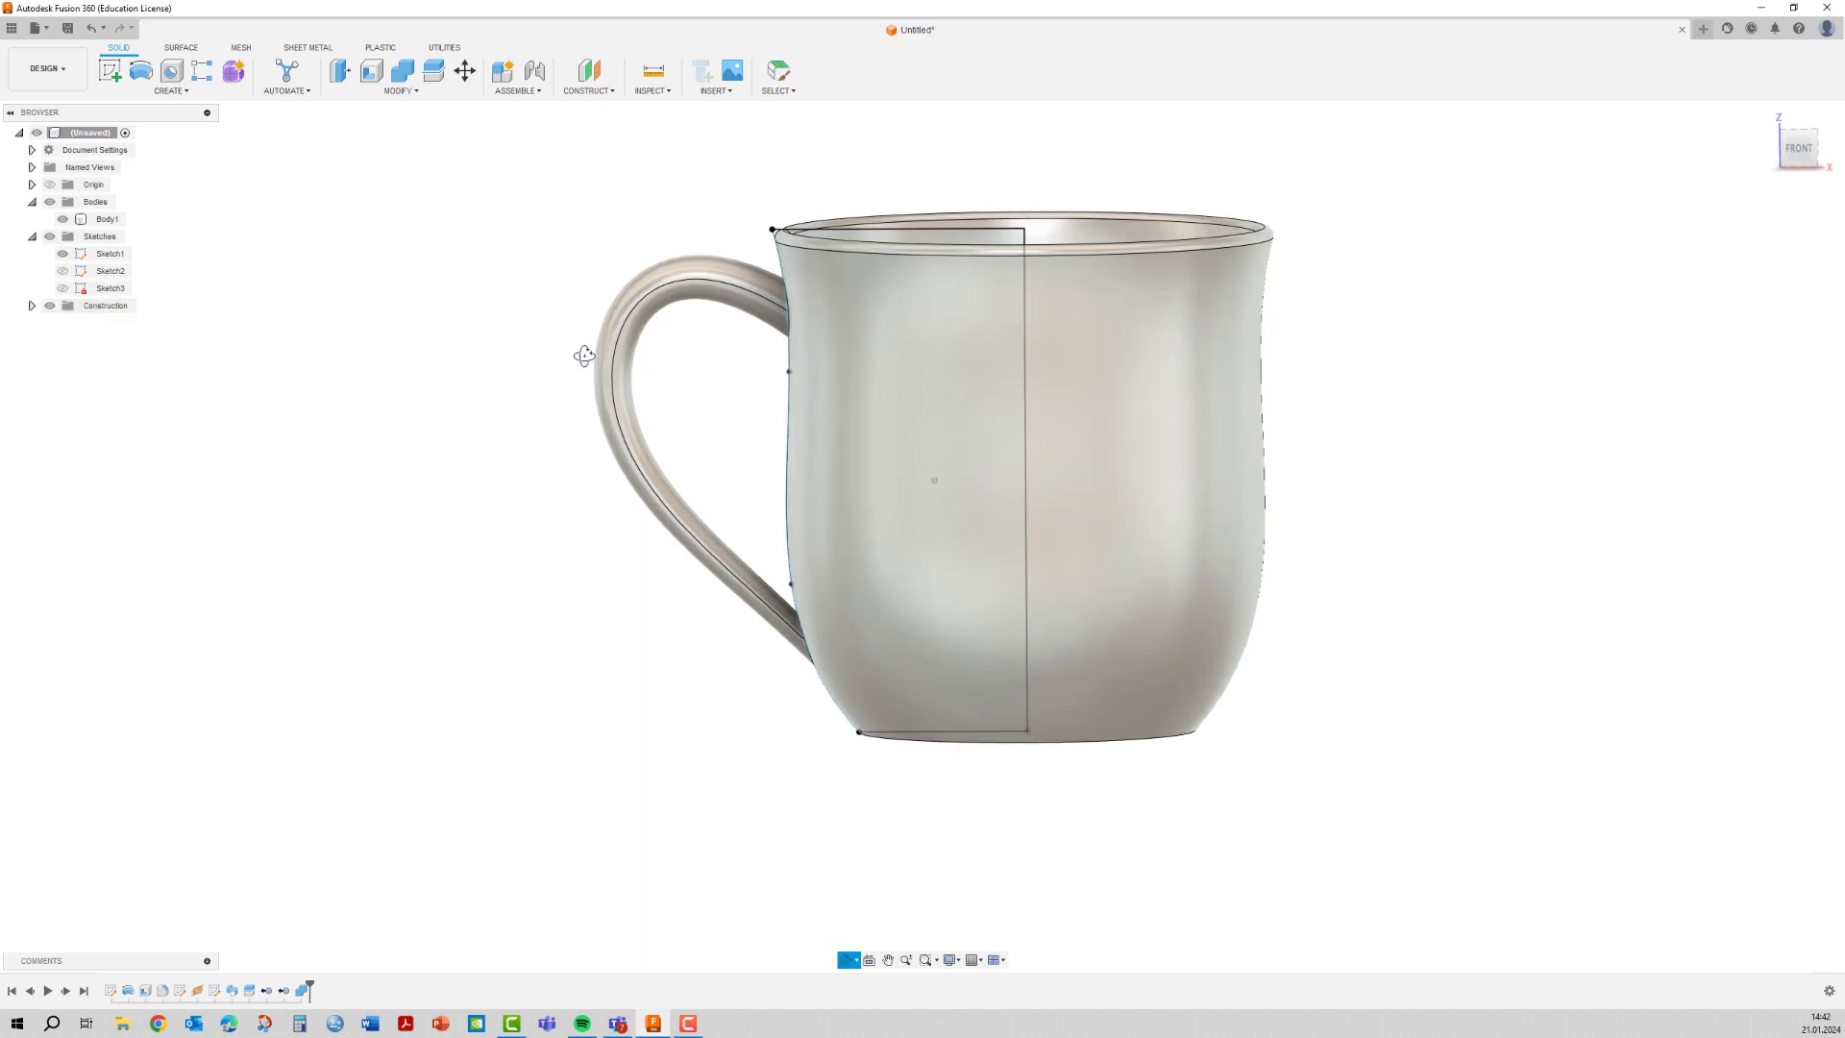
Orbit to view the rim interior and show Sketch1 again over the mug.
left_click(63, 253)
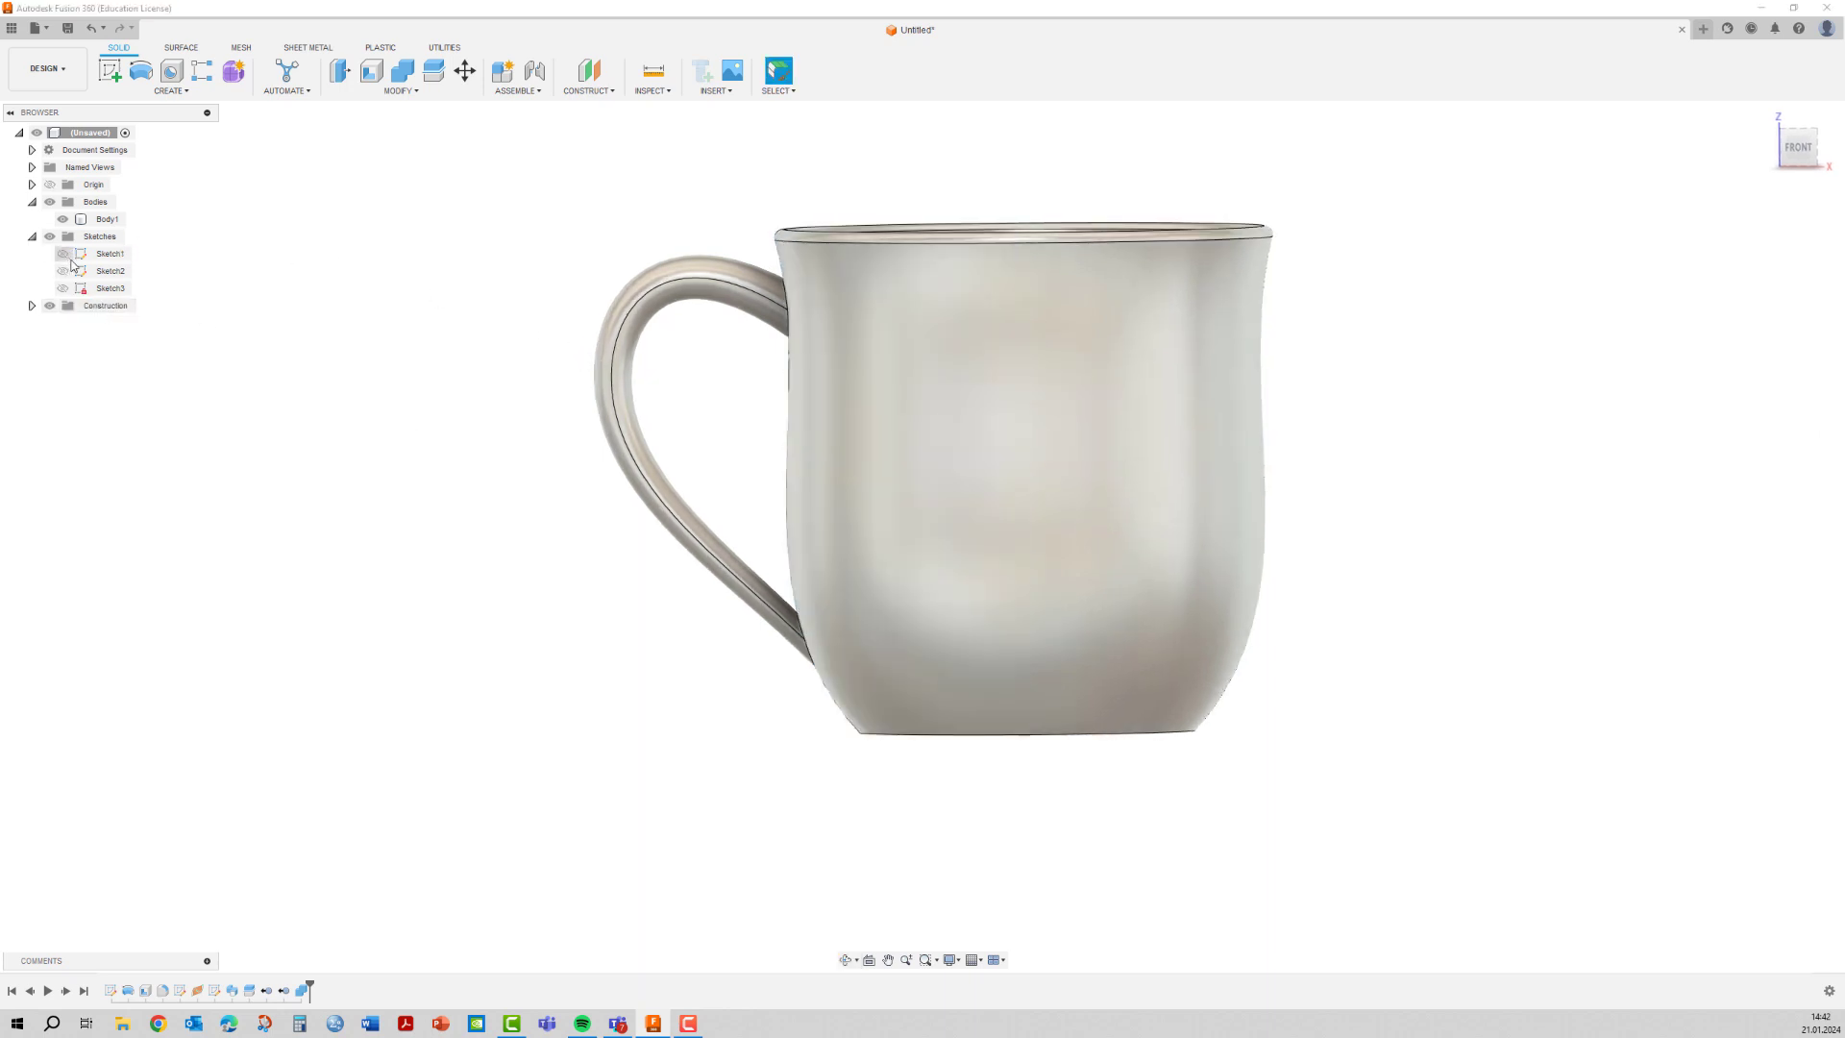
middle_click_drag(346, 347, 349, 358, "shift")
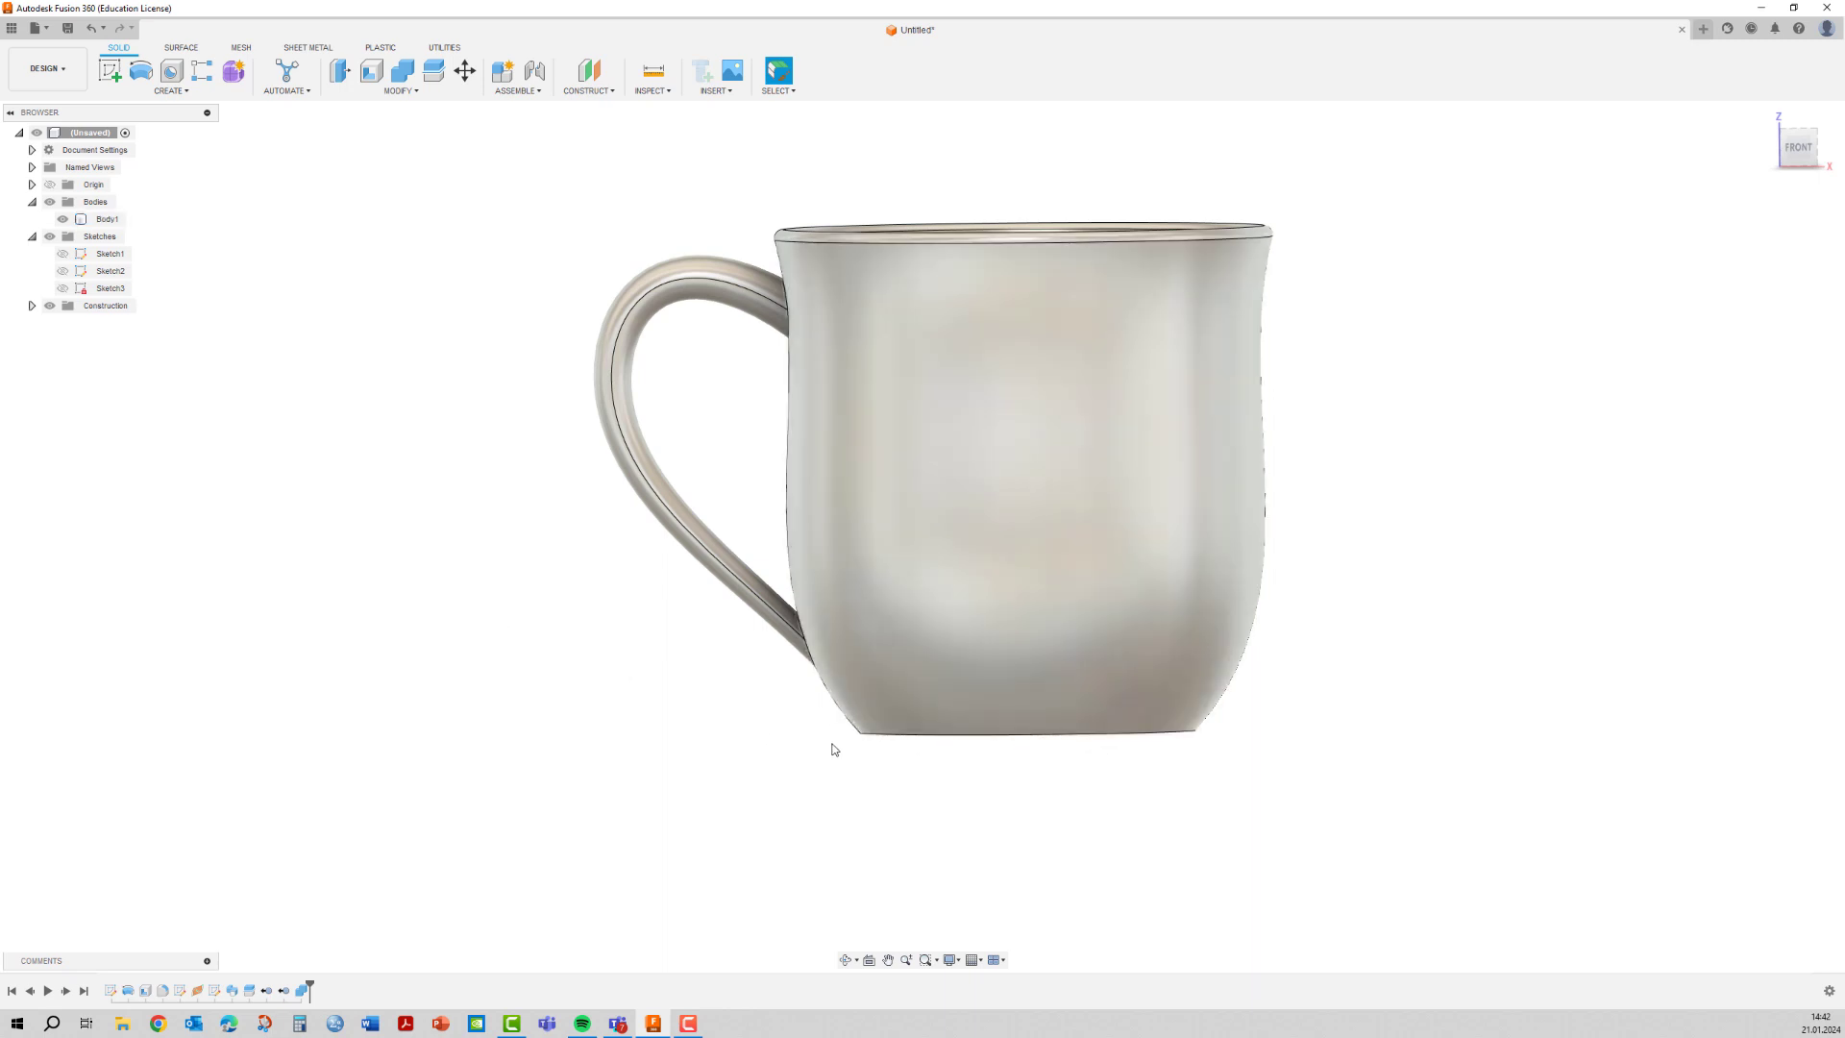
left_click(853, 694)
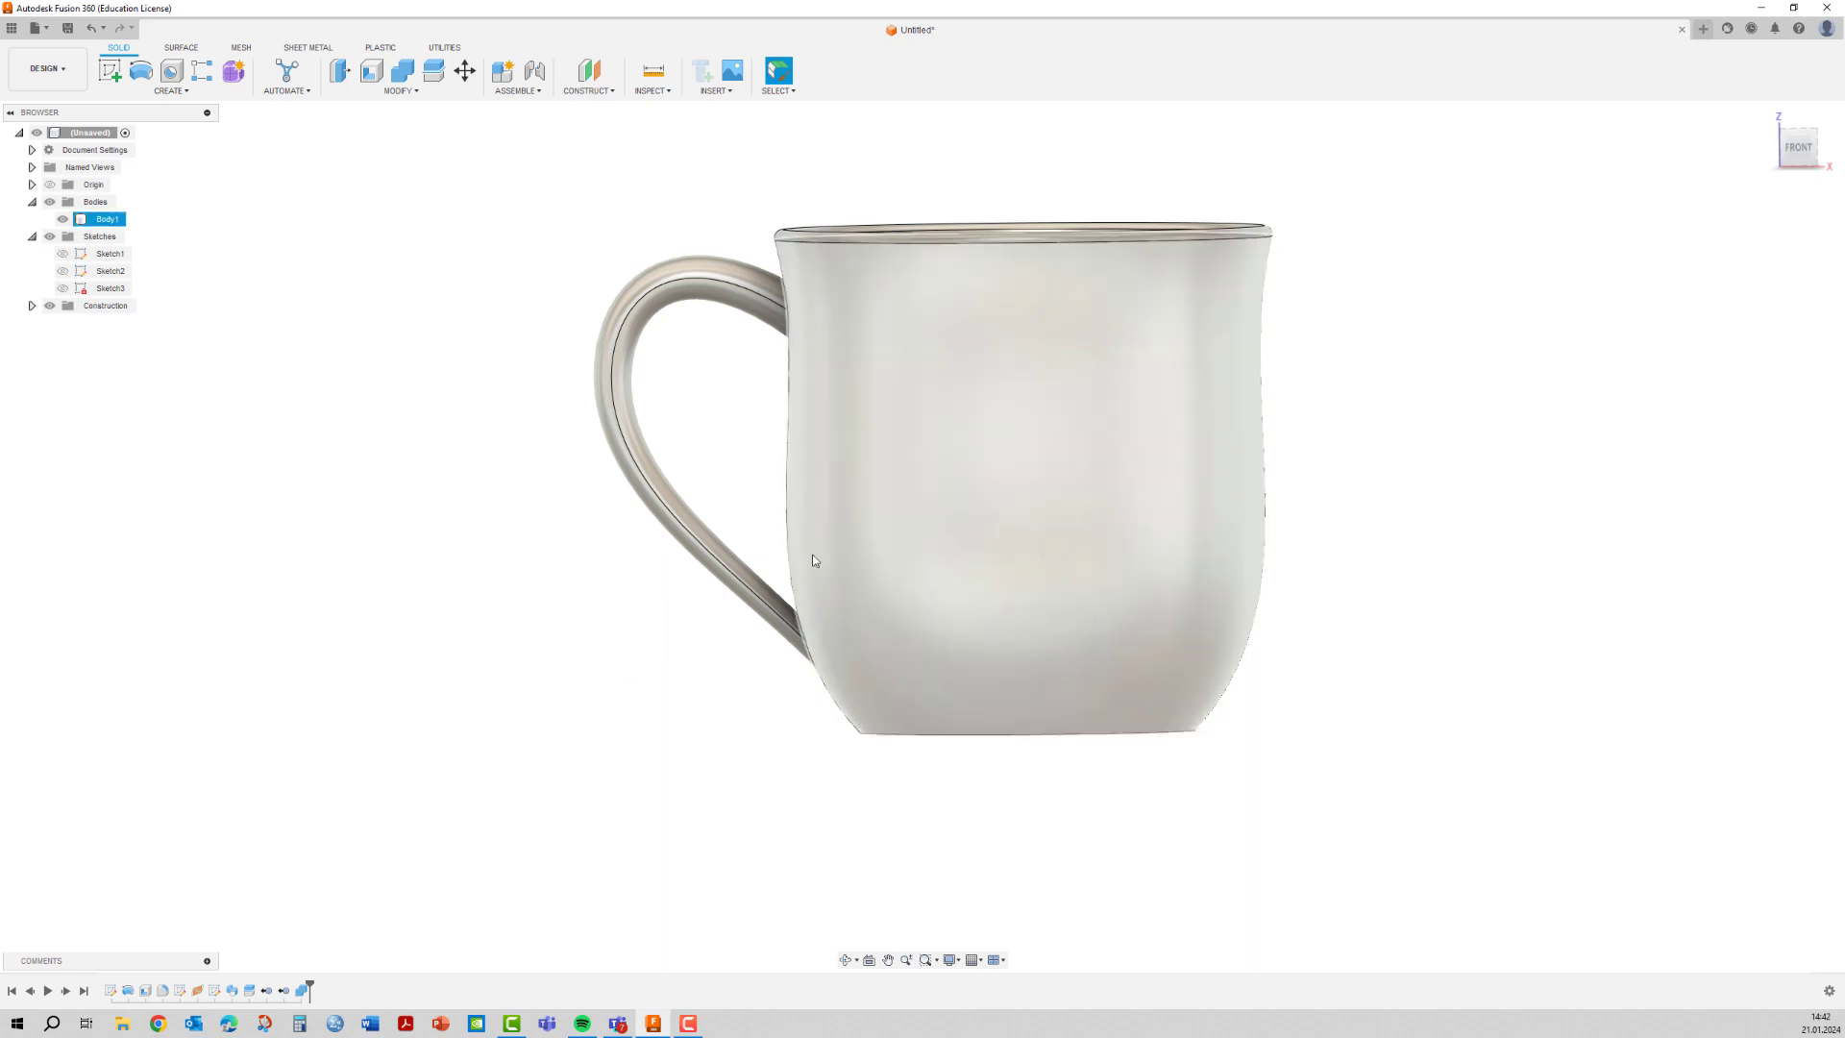
left_click(743, 516)
left_click(62, 254)
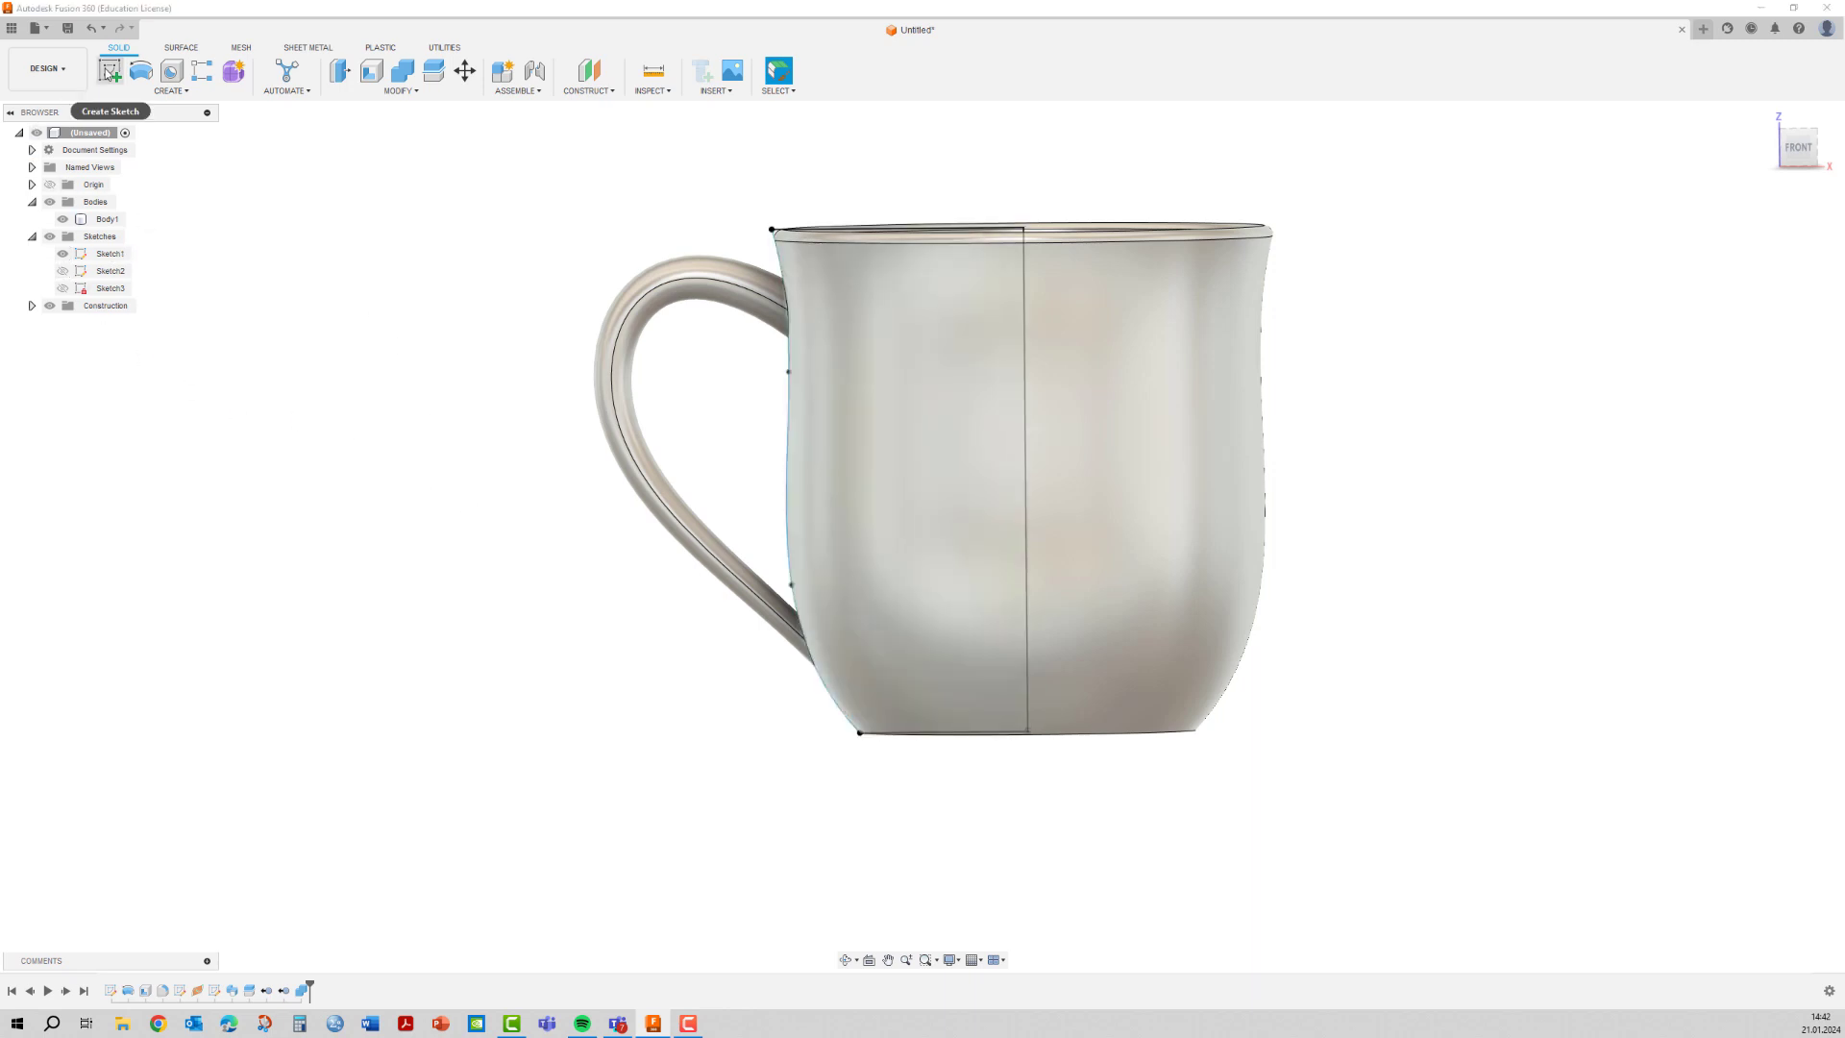
Start a new sketch on the front plane with a short slanted line from the mug's base corner.
left_click(111, 73)
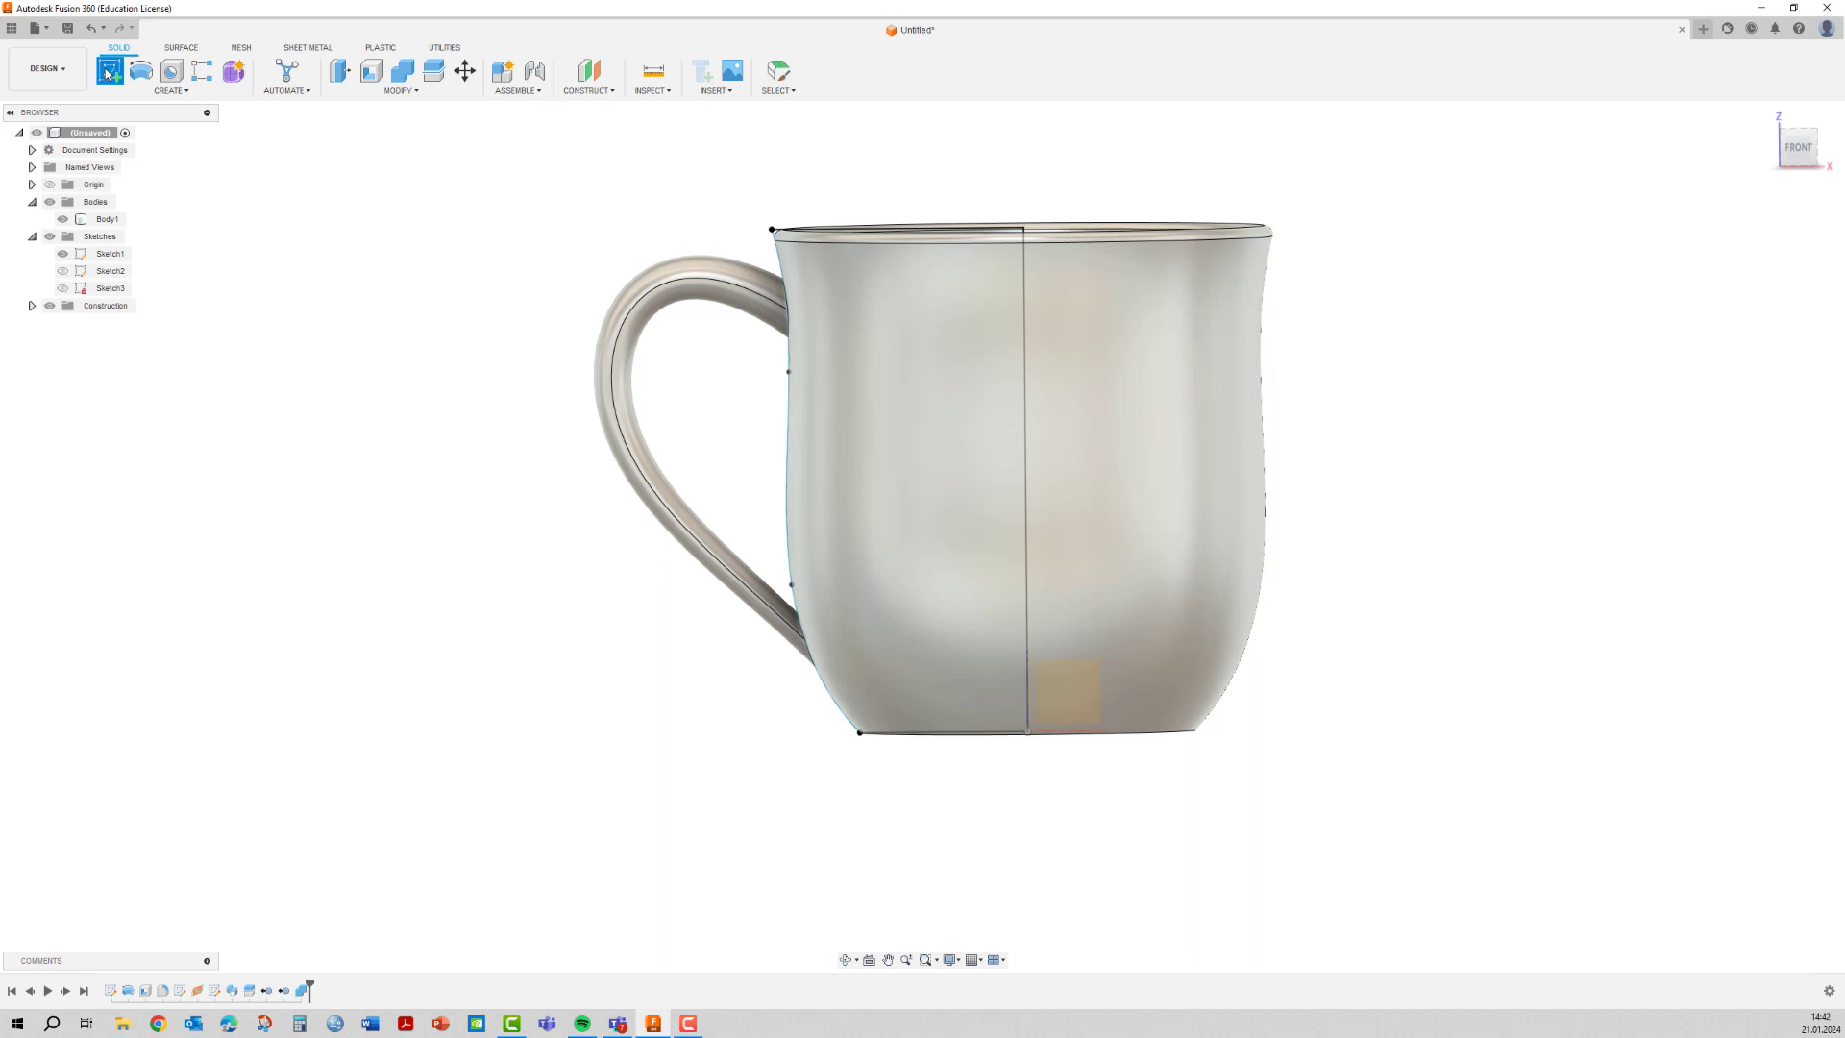
left_click(1084, 688)
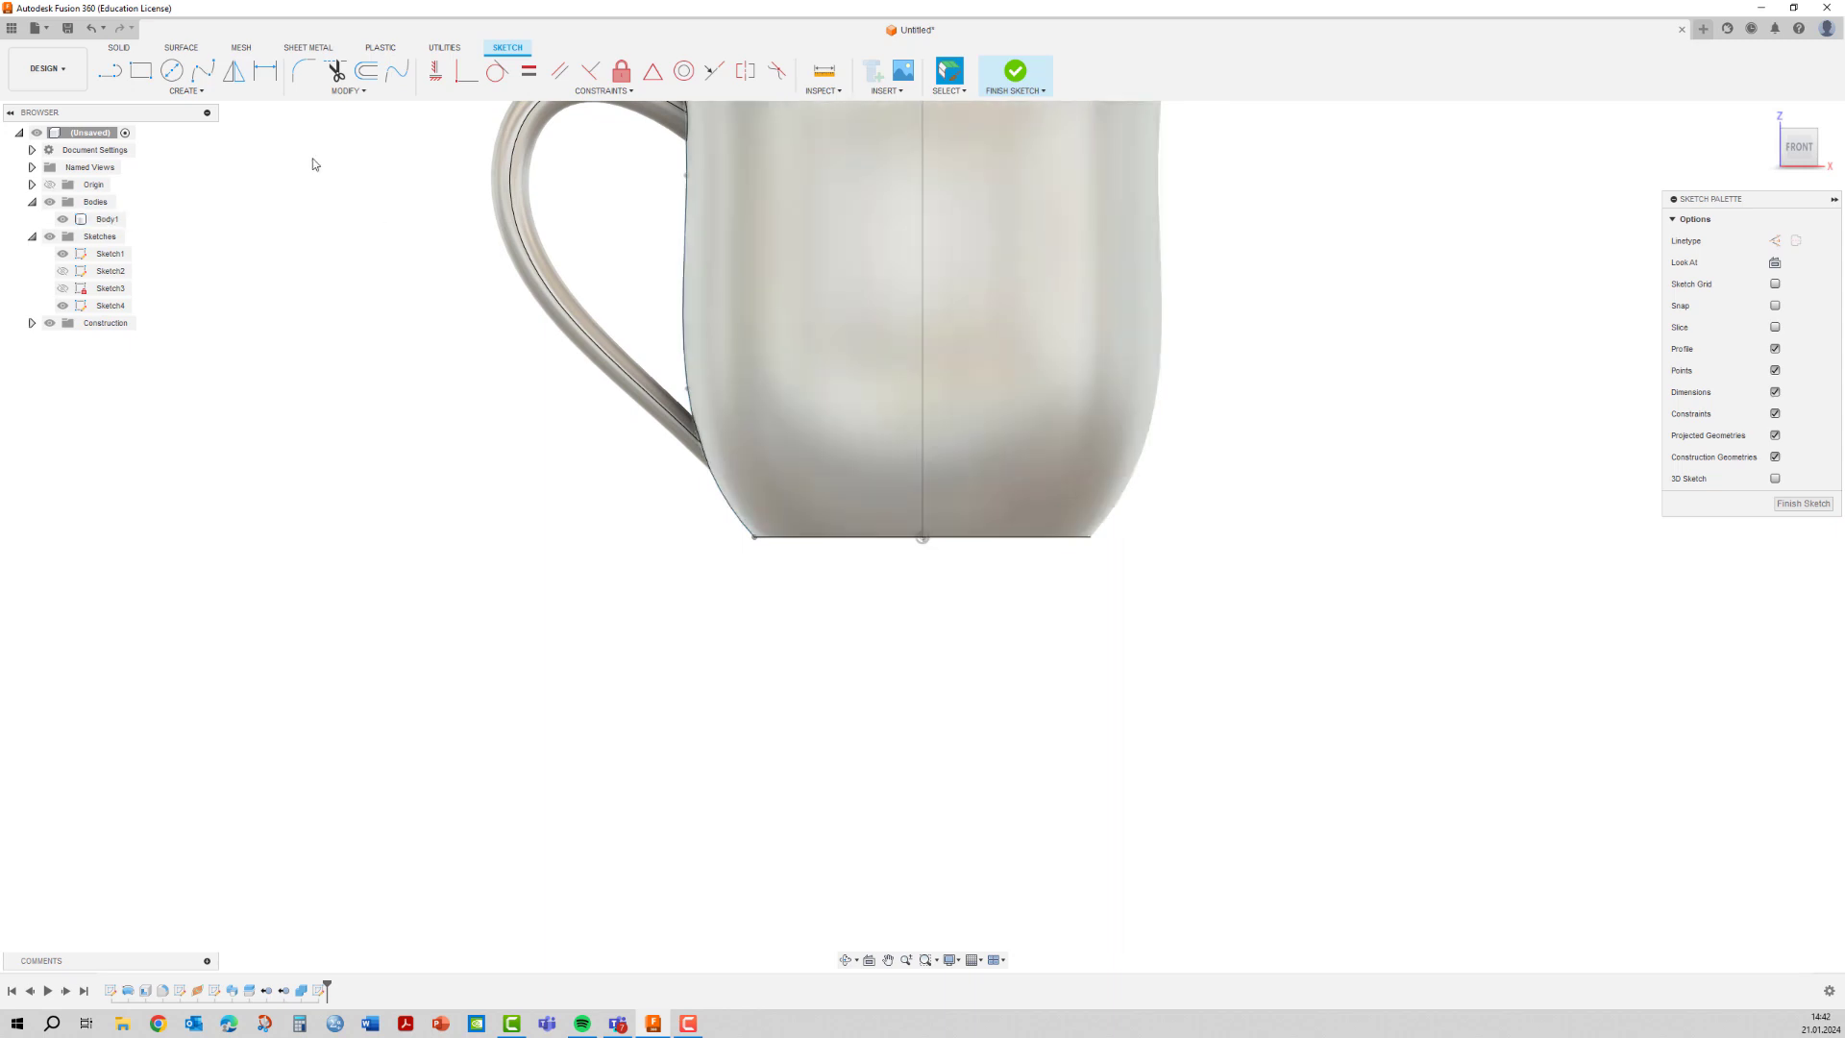
left_click(111, 70)
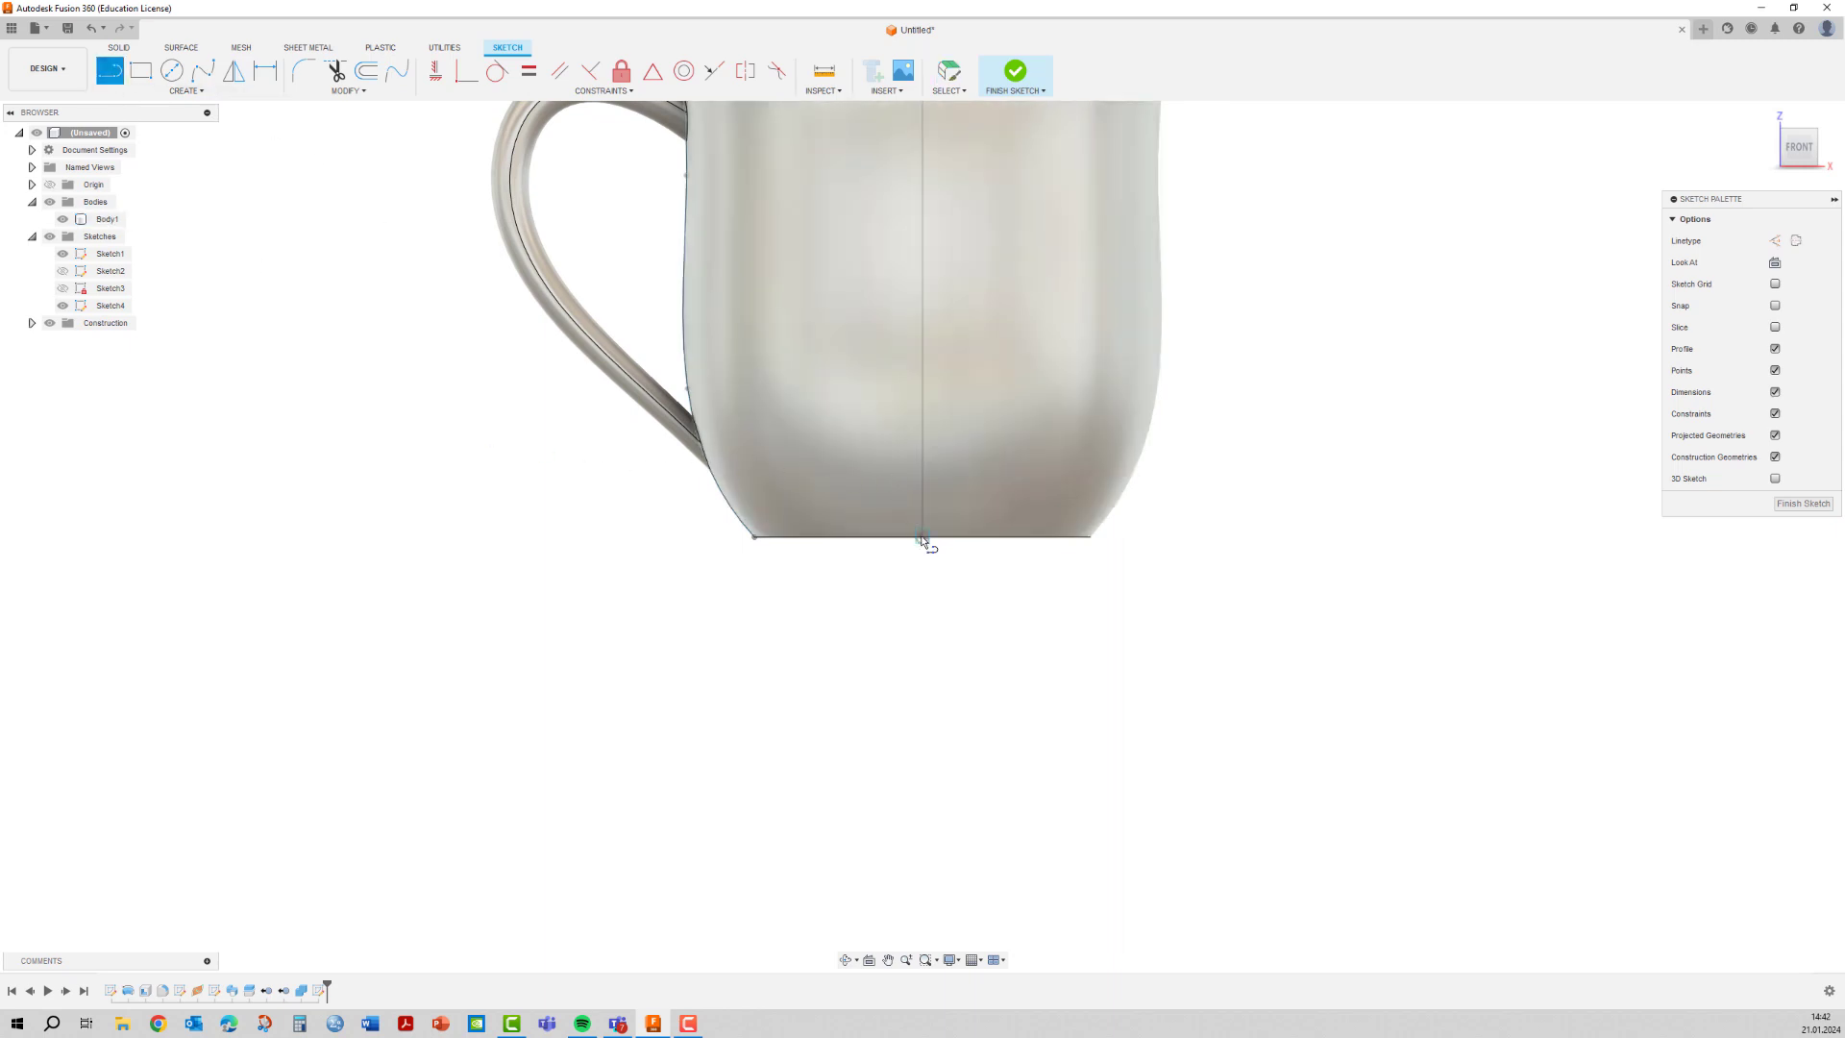
left_click(921, 541)
left_click_drag(921, 541, 723, 535)
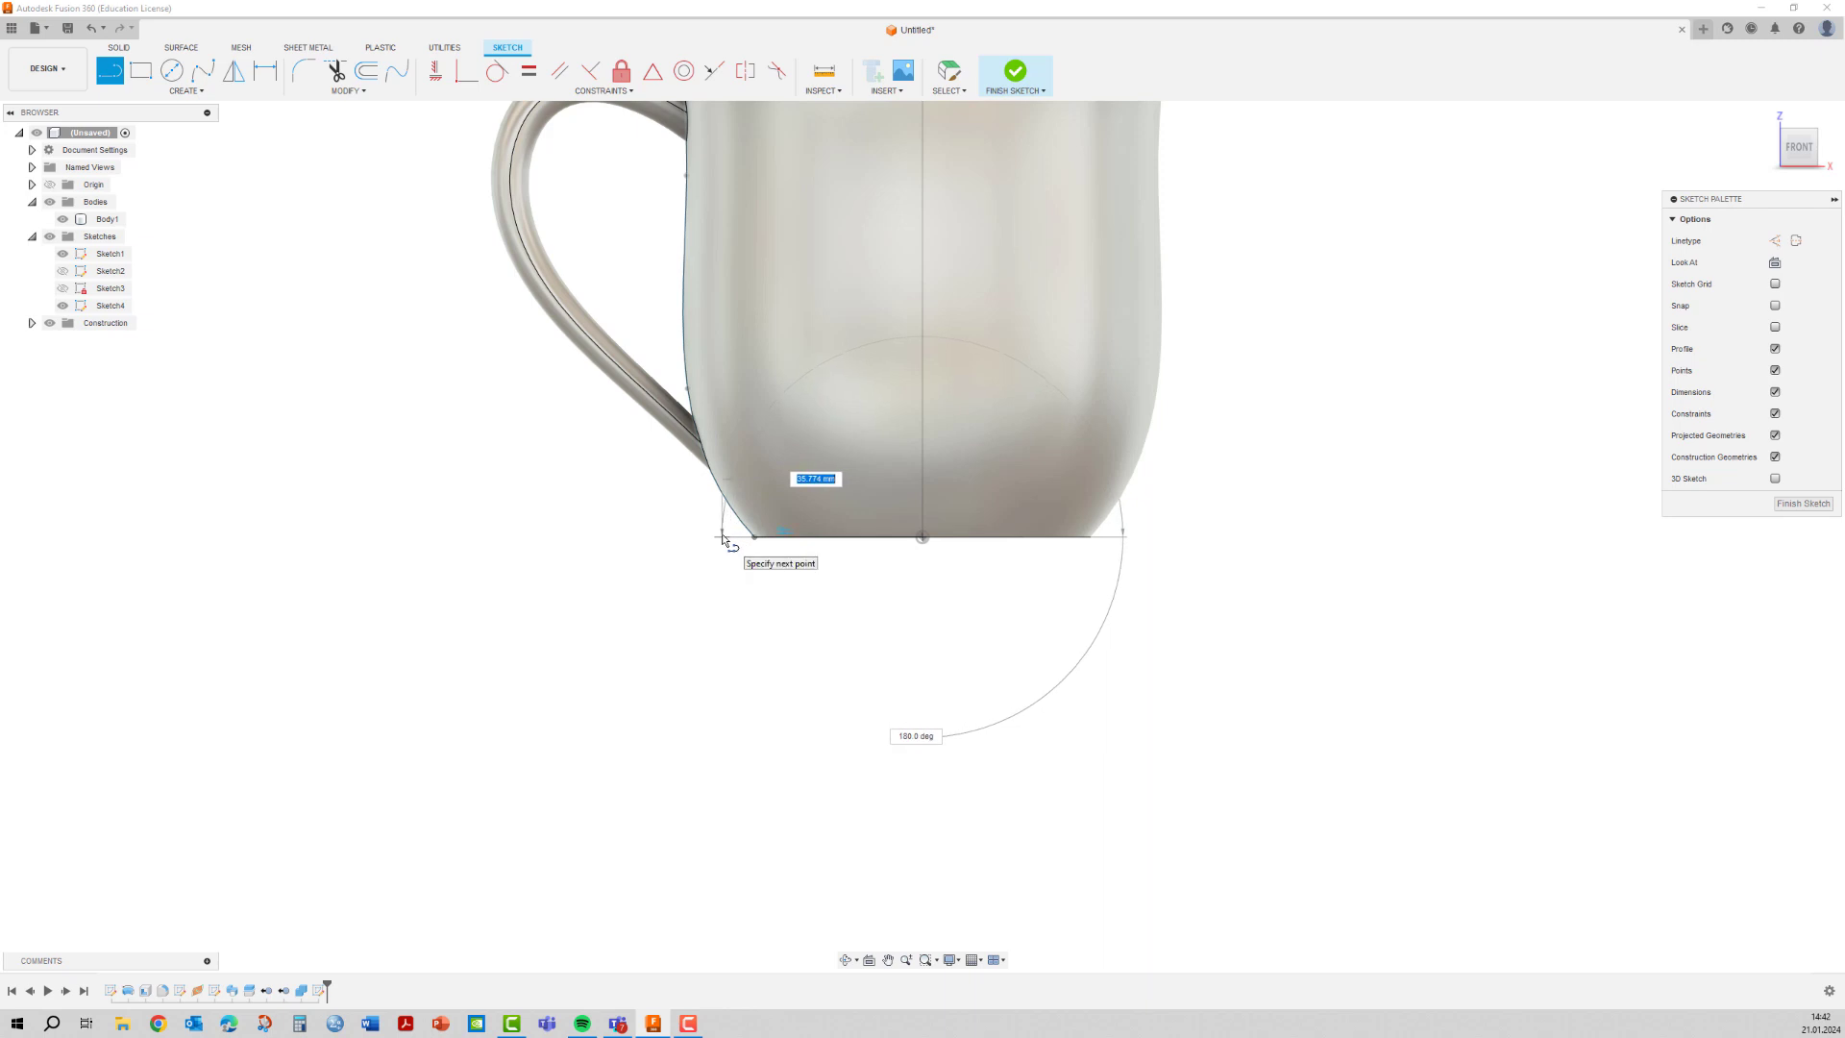
left_click_drag(722, 535, 723, 536)
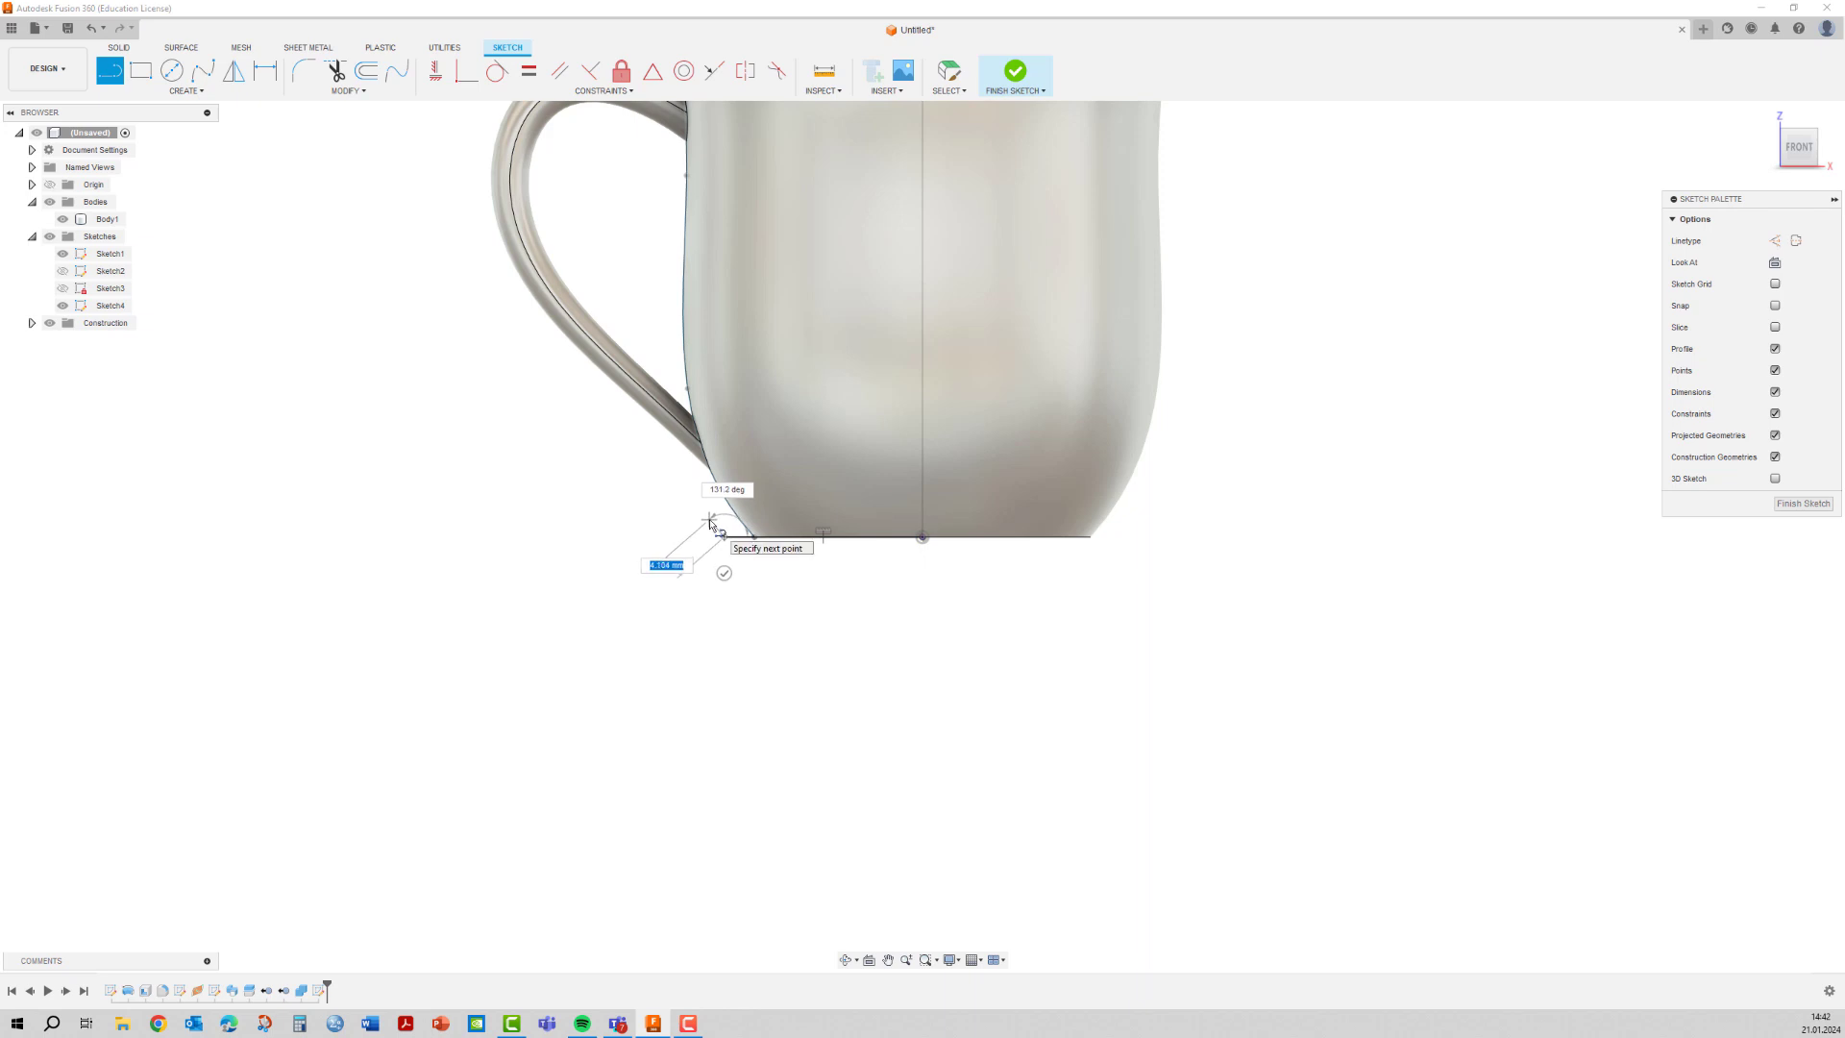
left_click(710, 521)
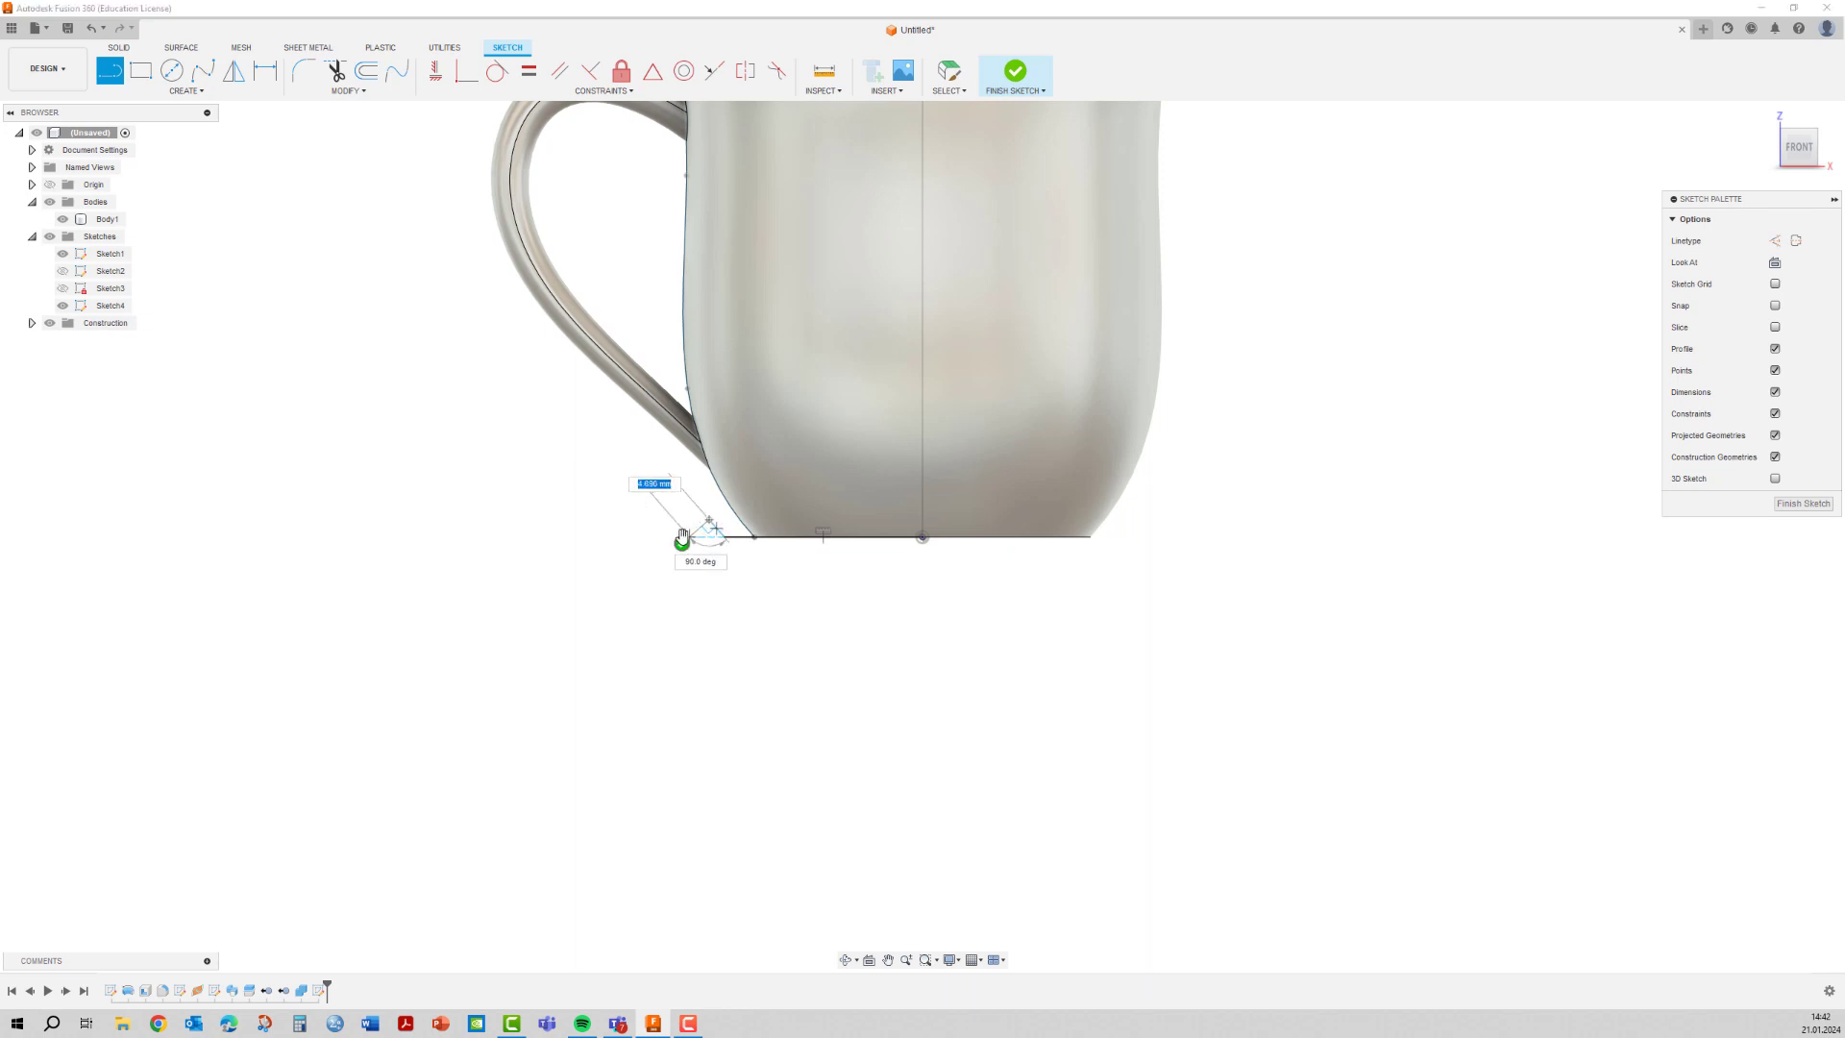
left_click(681, 542)
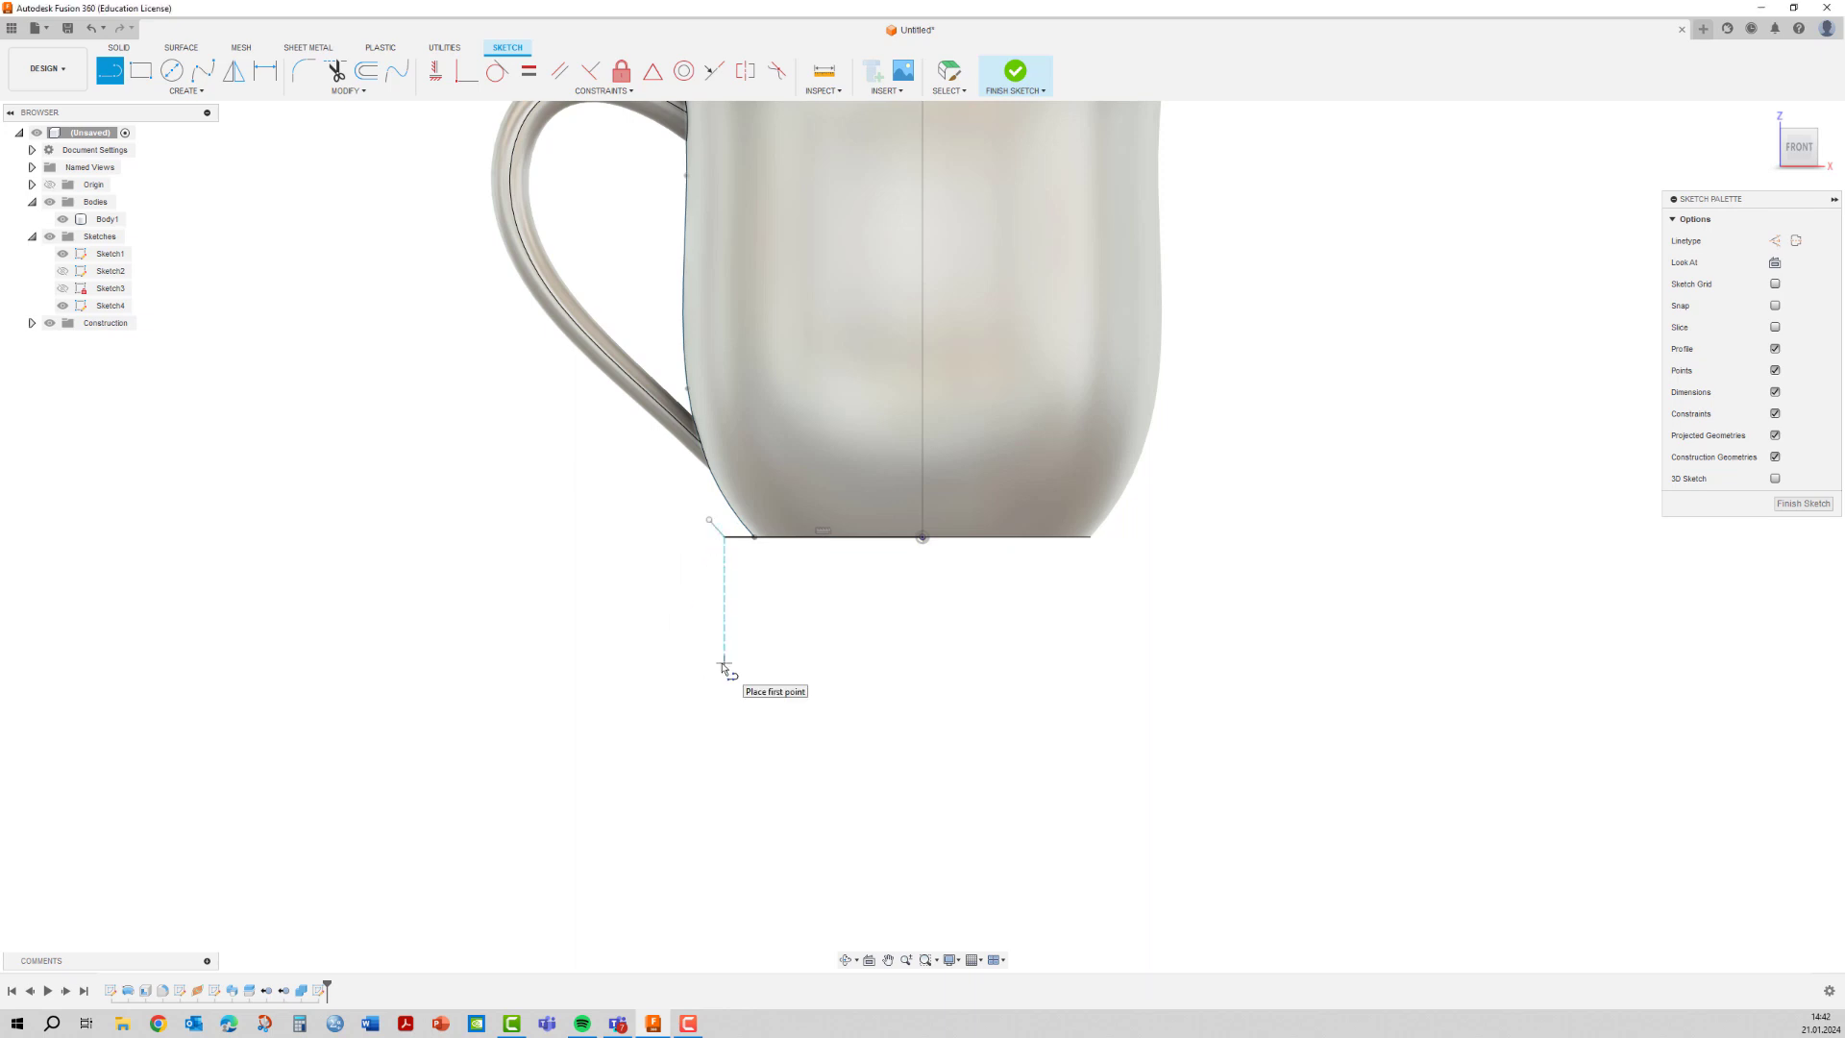
left_click(265, 71)
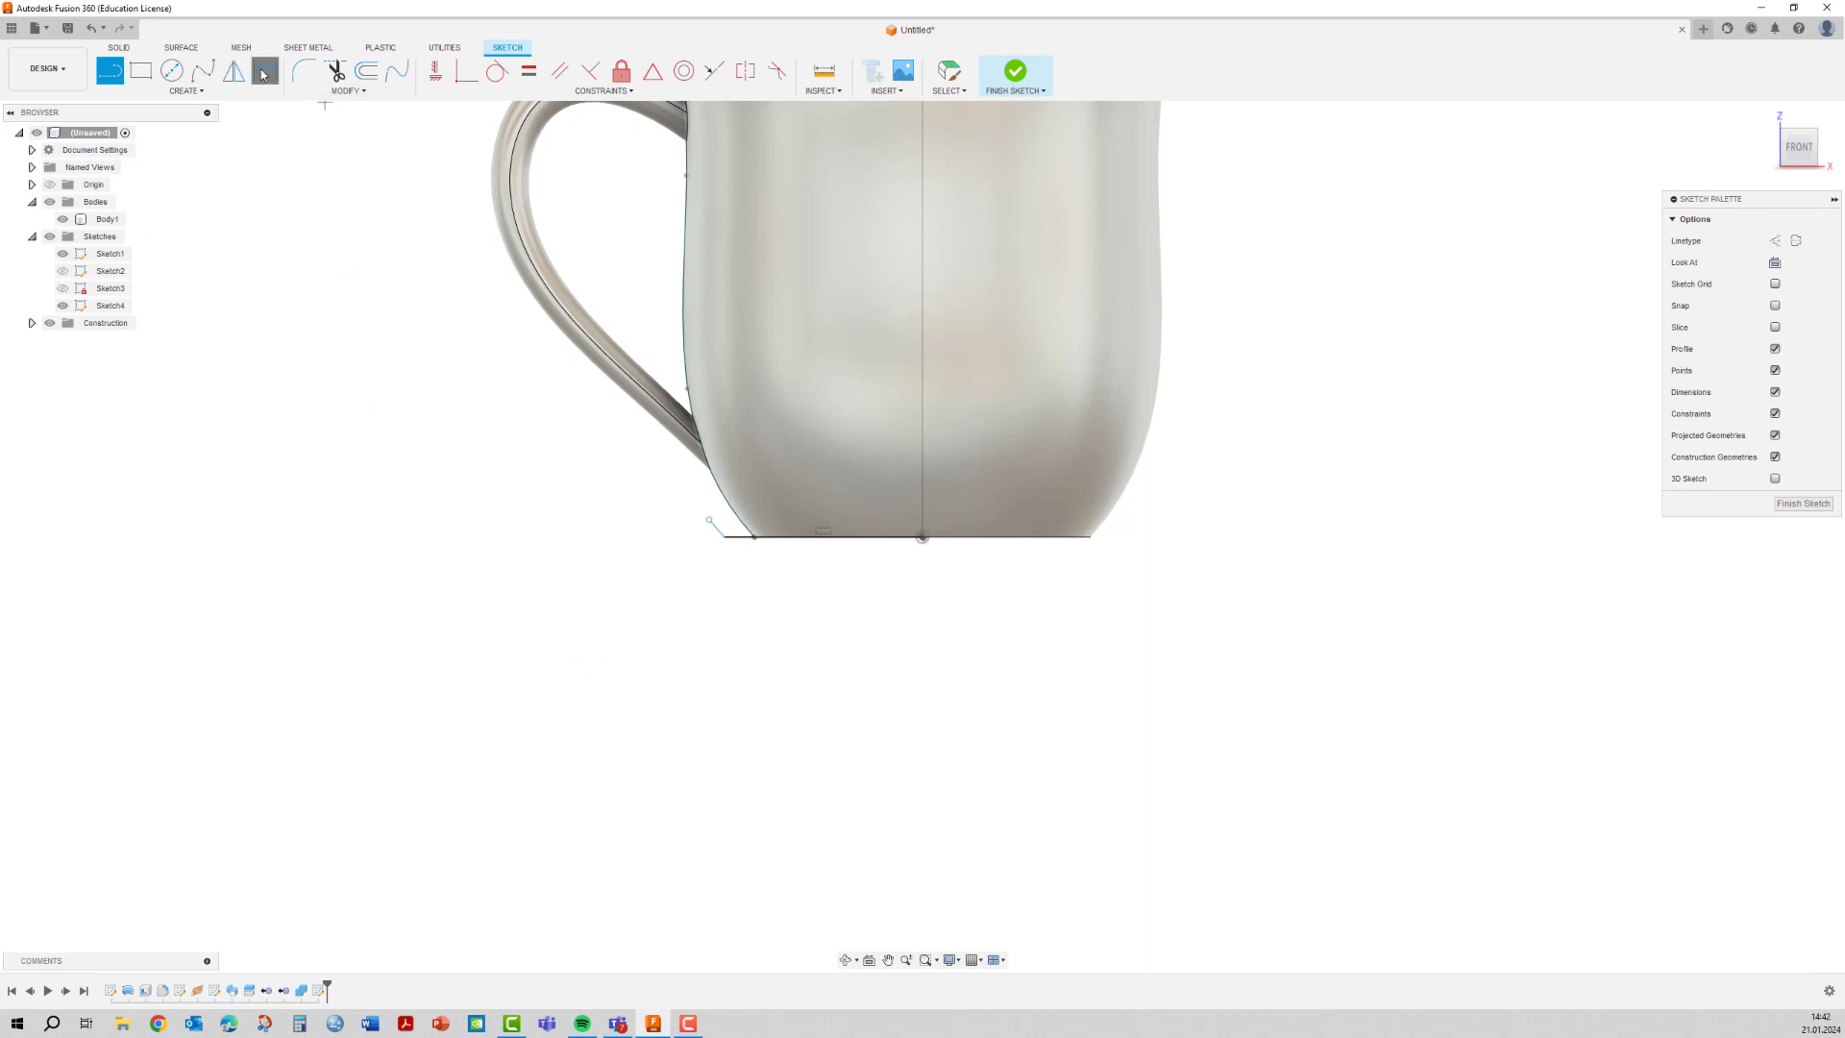
left_click(755, 538)
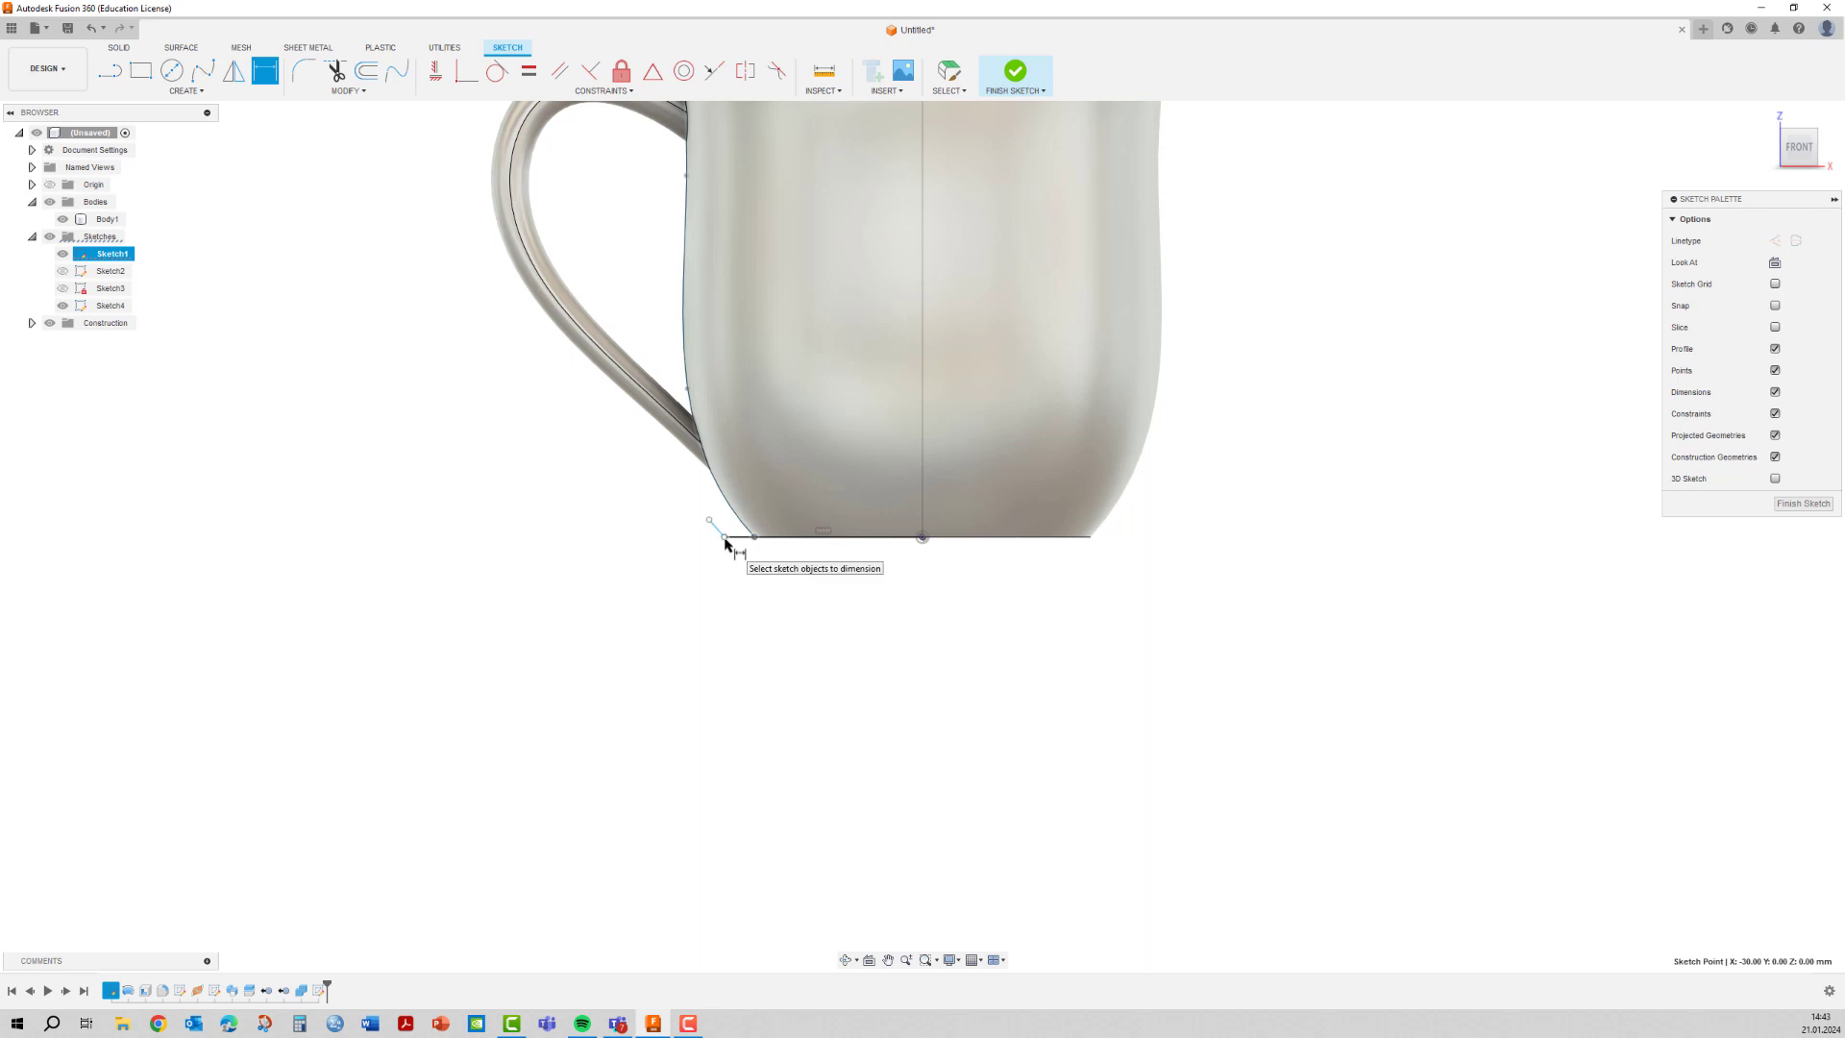
Give the short base line a horizontal dimension of 3.00.
left_click(724, 537)
left_click(740, 568)
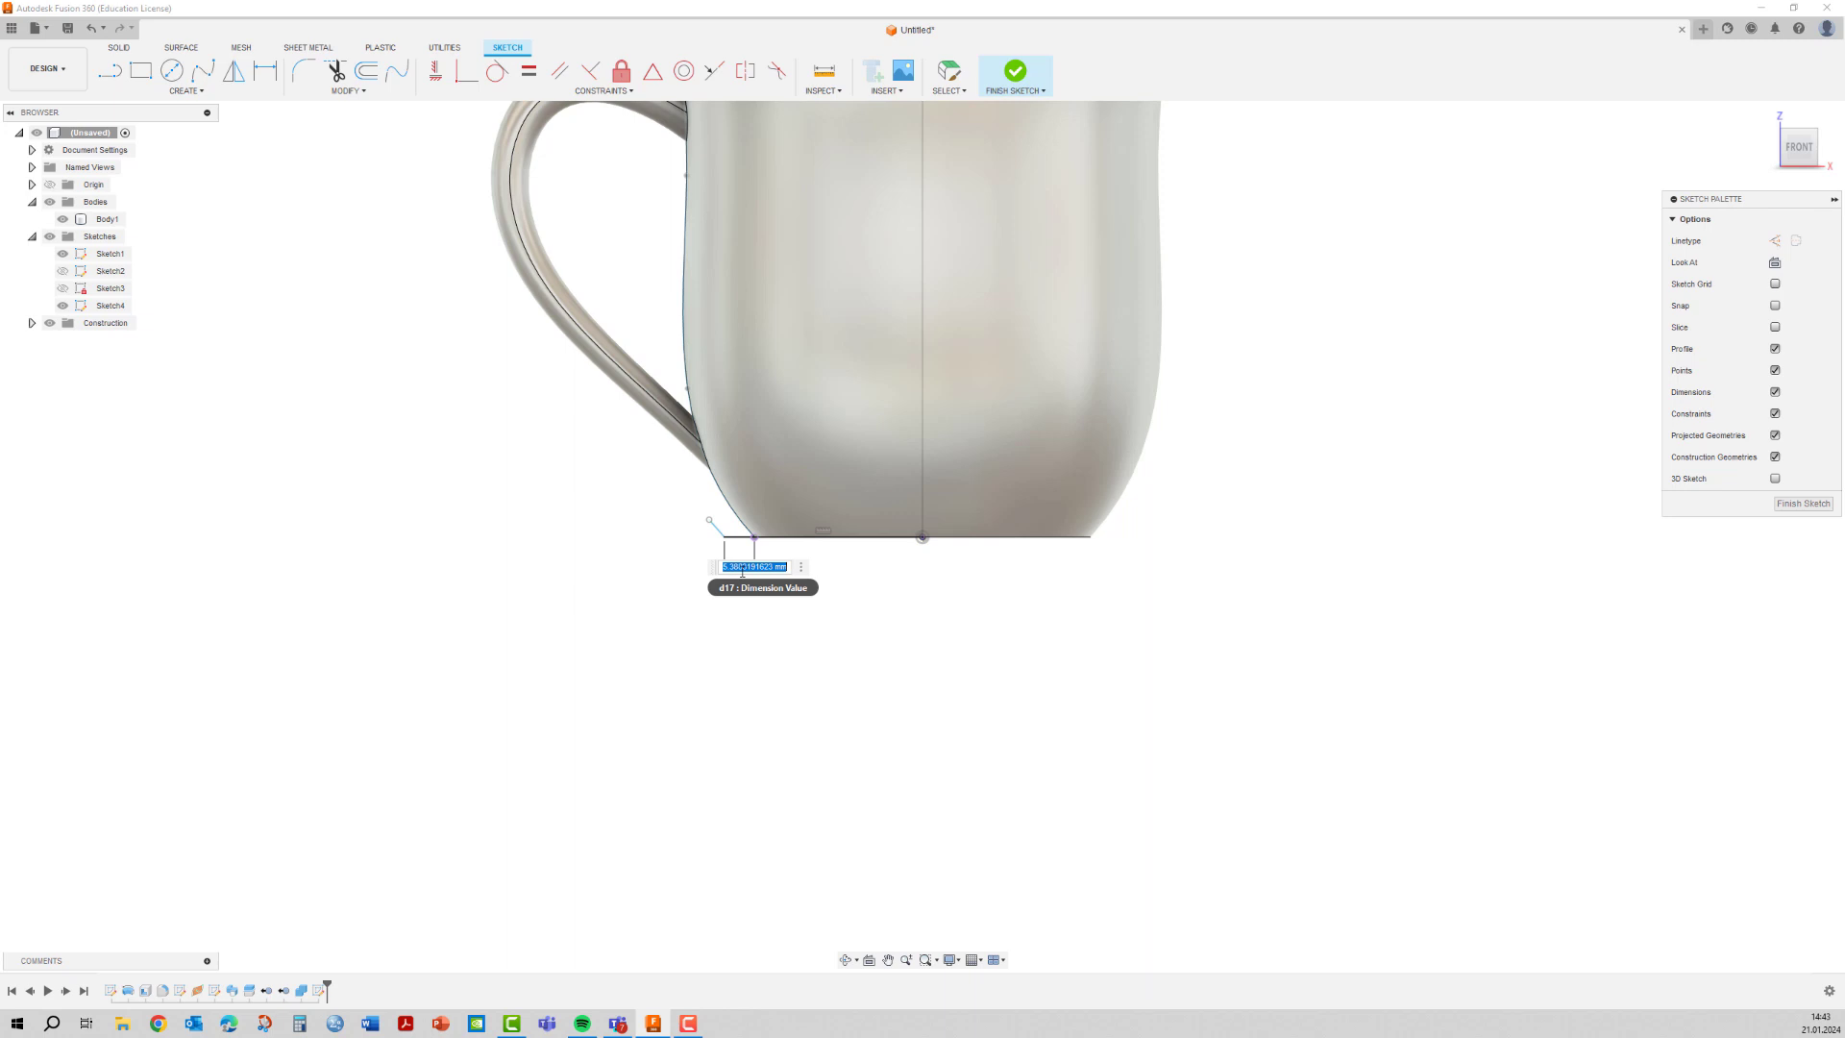
type("3")
key("Return")
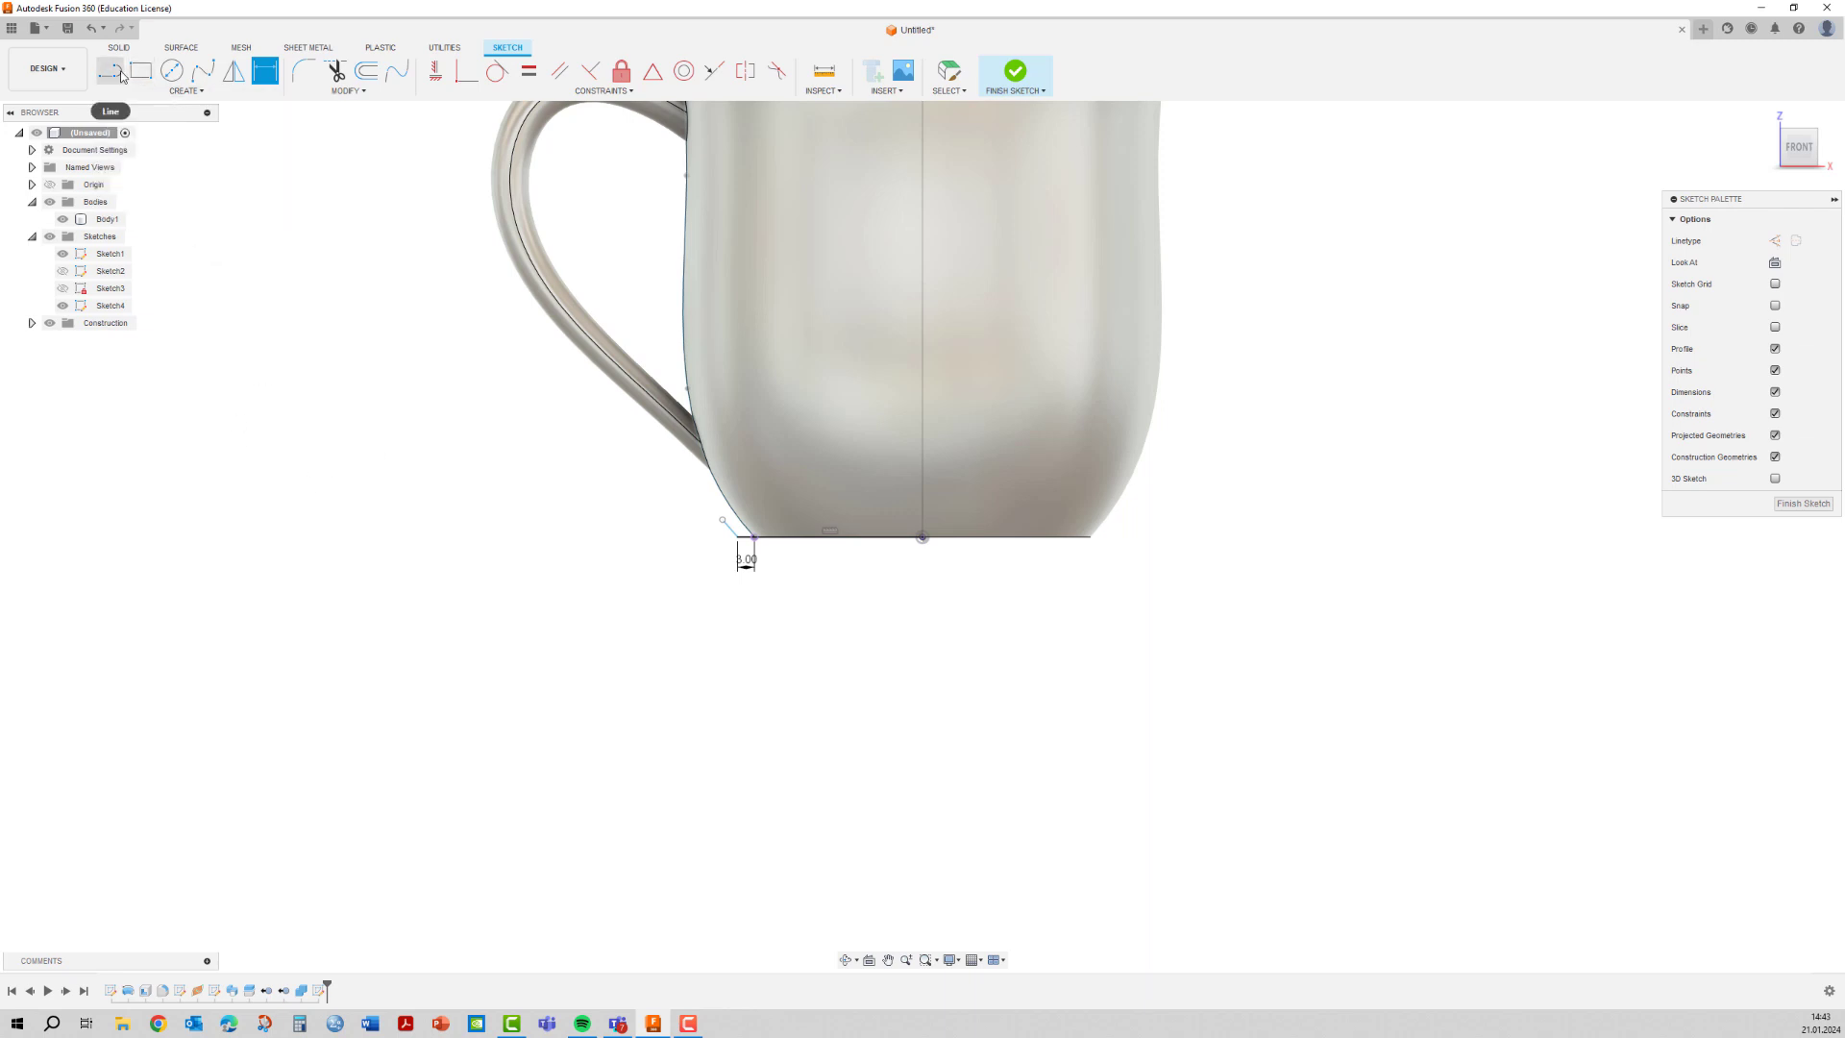
Draw a fit-point spline sweeping left from the short line's end for the saucer.
left_click(199, 73)
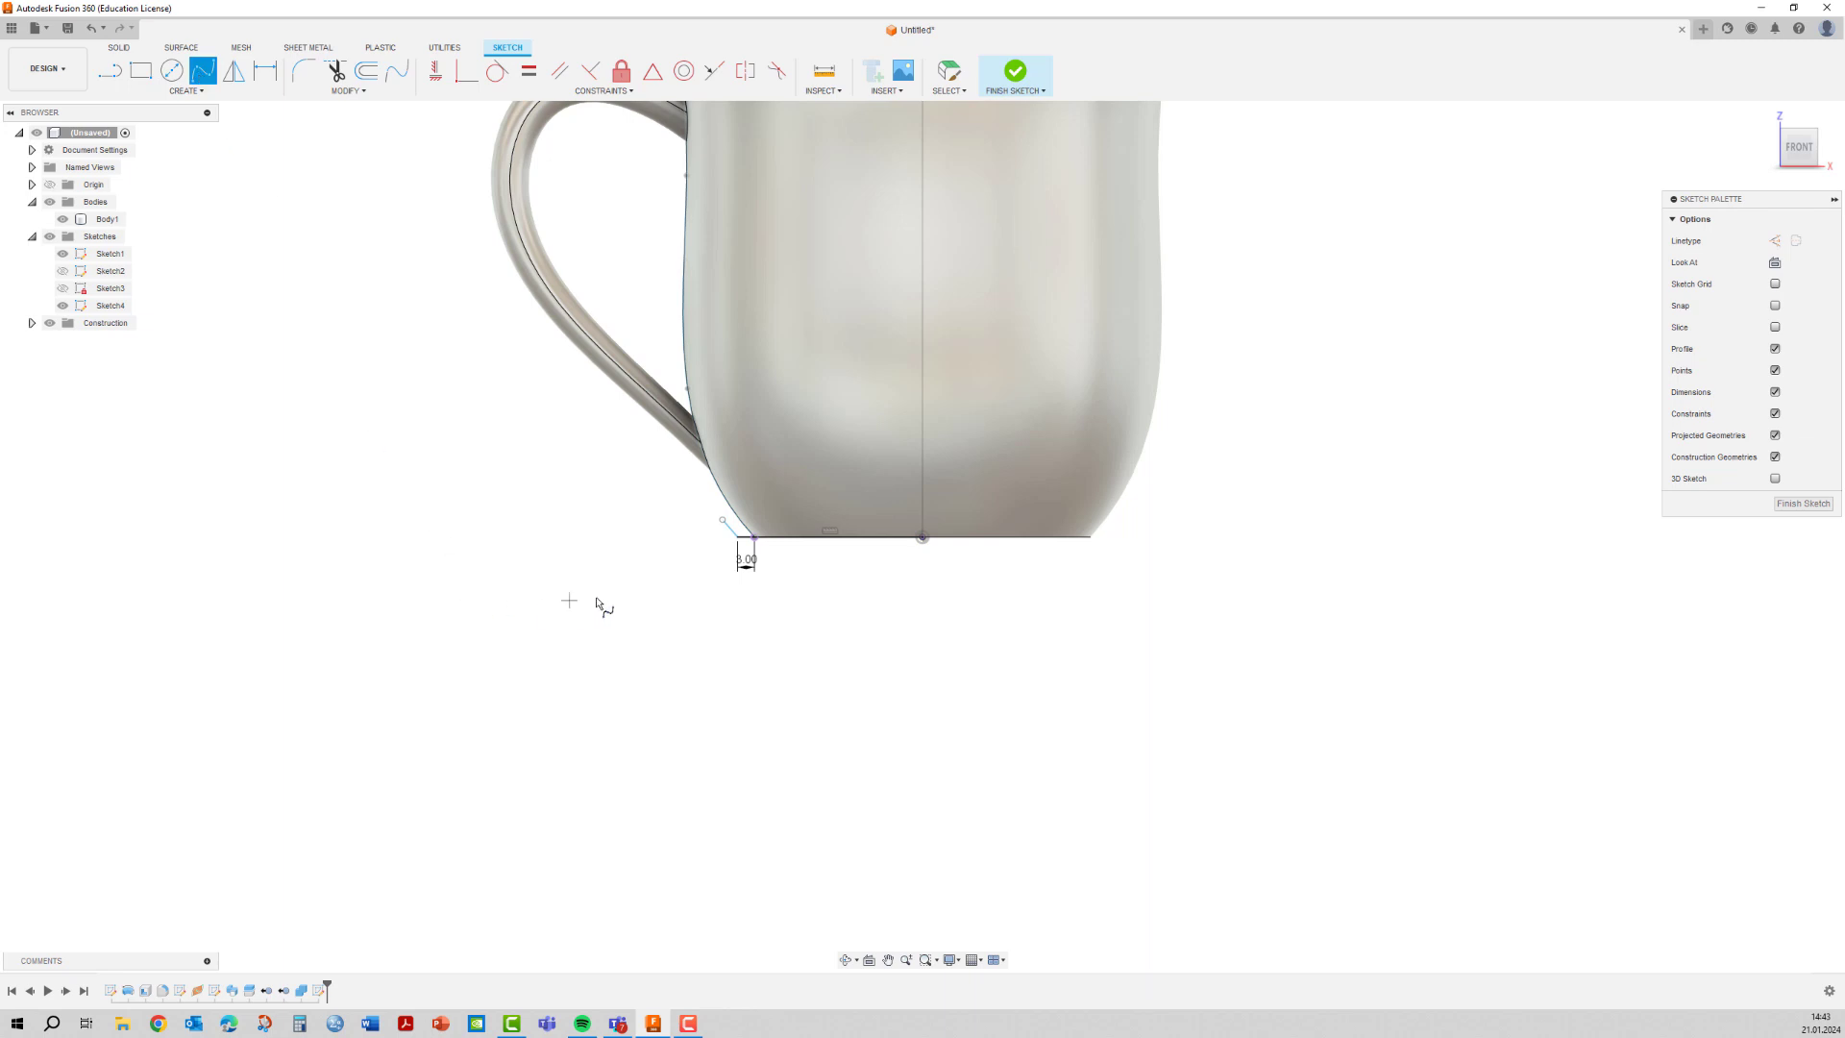
left_click(723, 520)
left_click(504, 520)
left_click(372, 478)
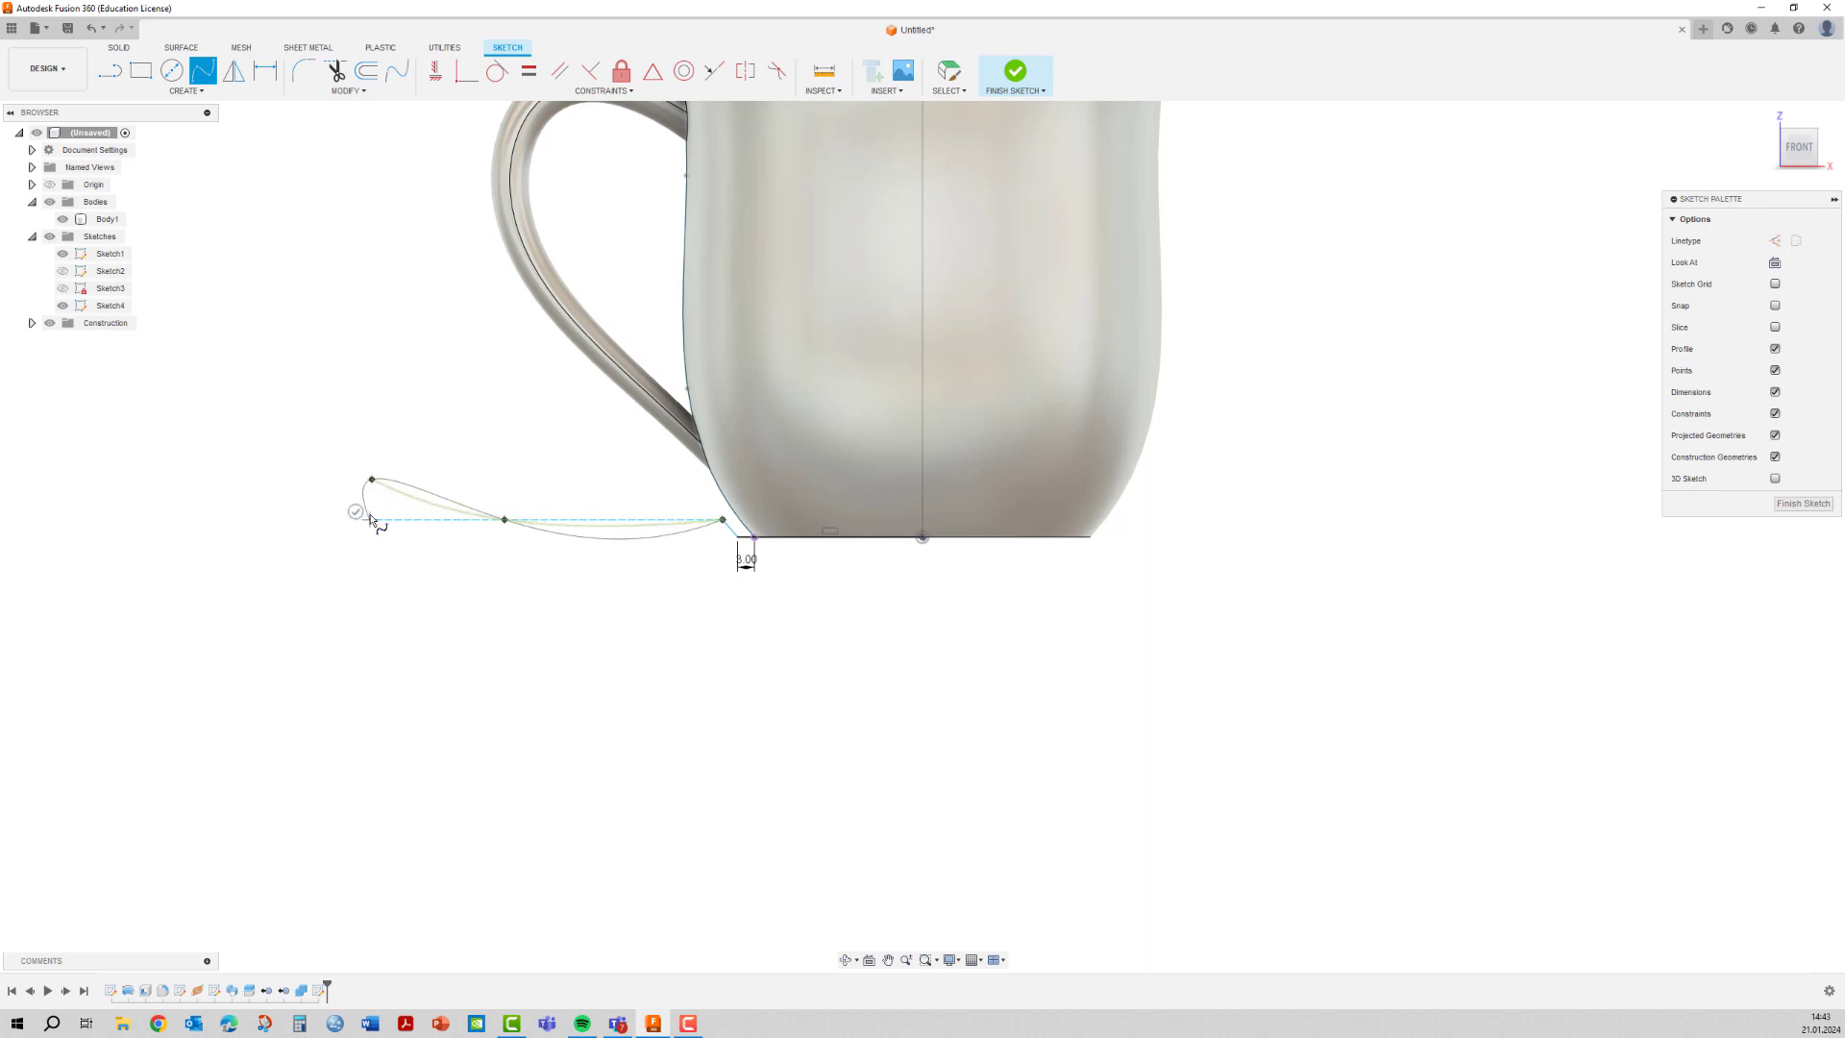
left_click(356, 511)
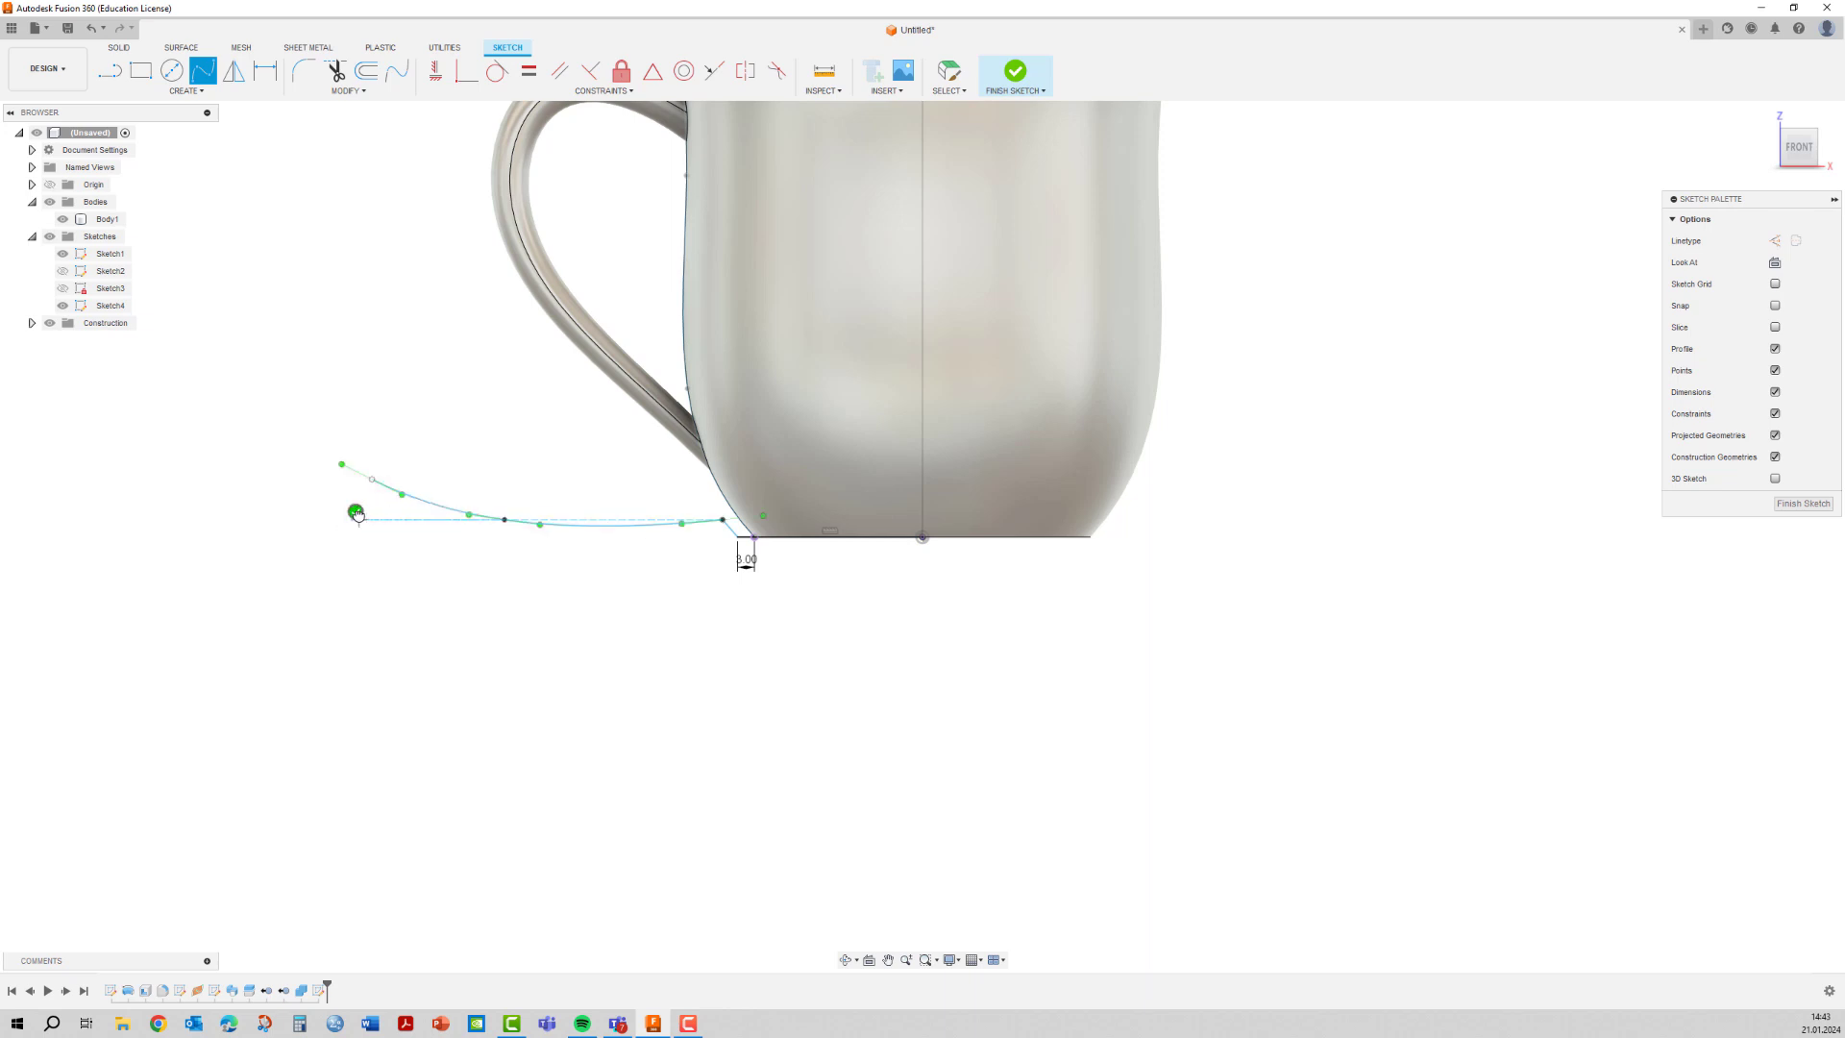
right_click(413, 569)
left_click(443, 566)
key("Escape")
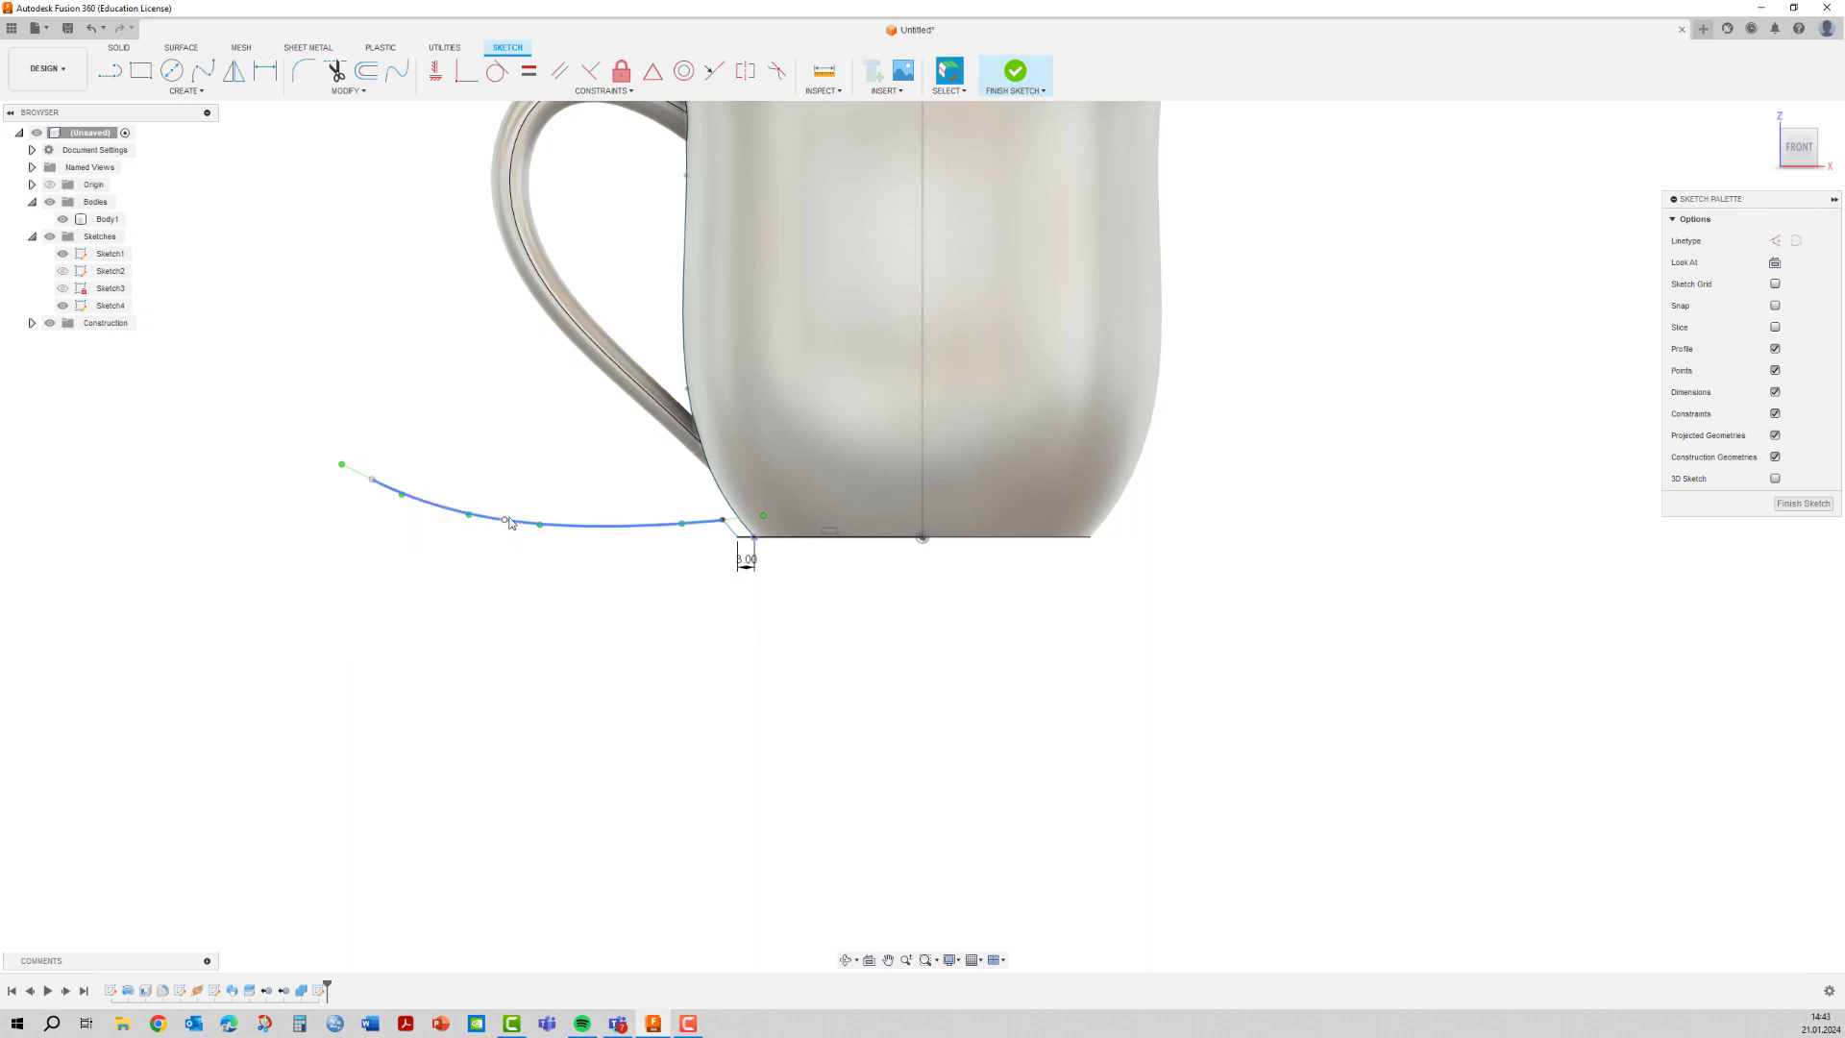
Raise the spline's middle fit point and constrain its end tangent horizontal.
left_click_drag(507, 520, 503, 507)
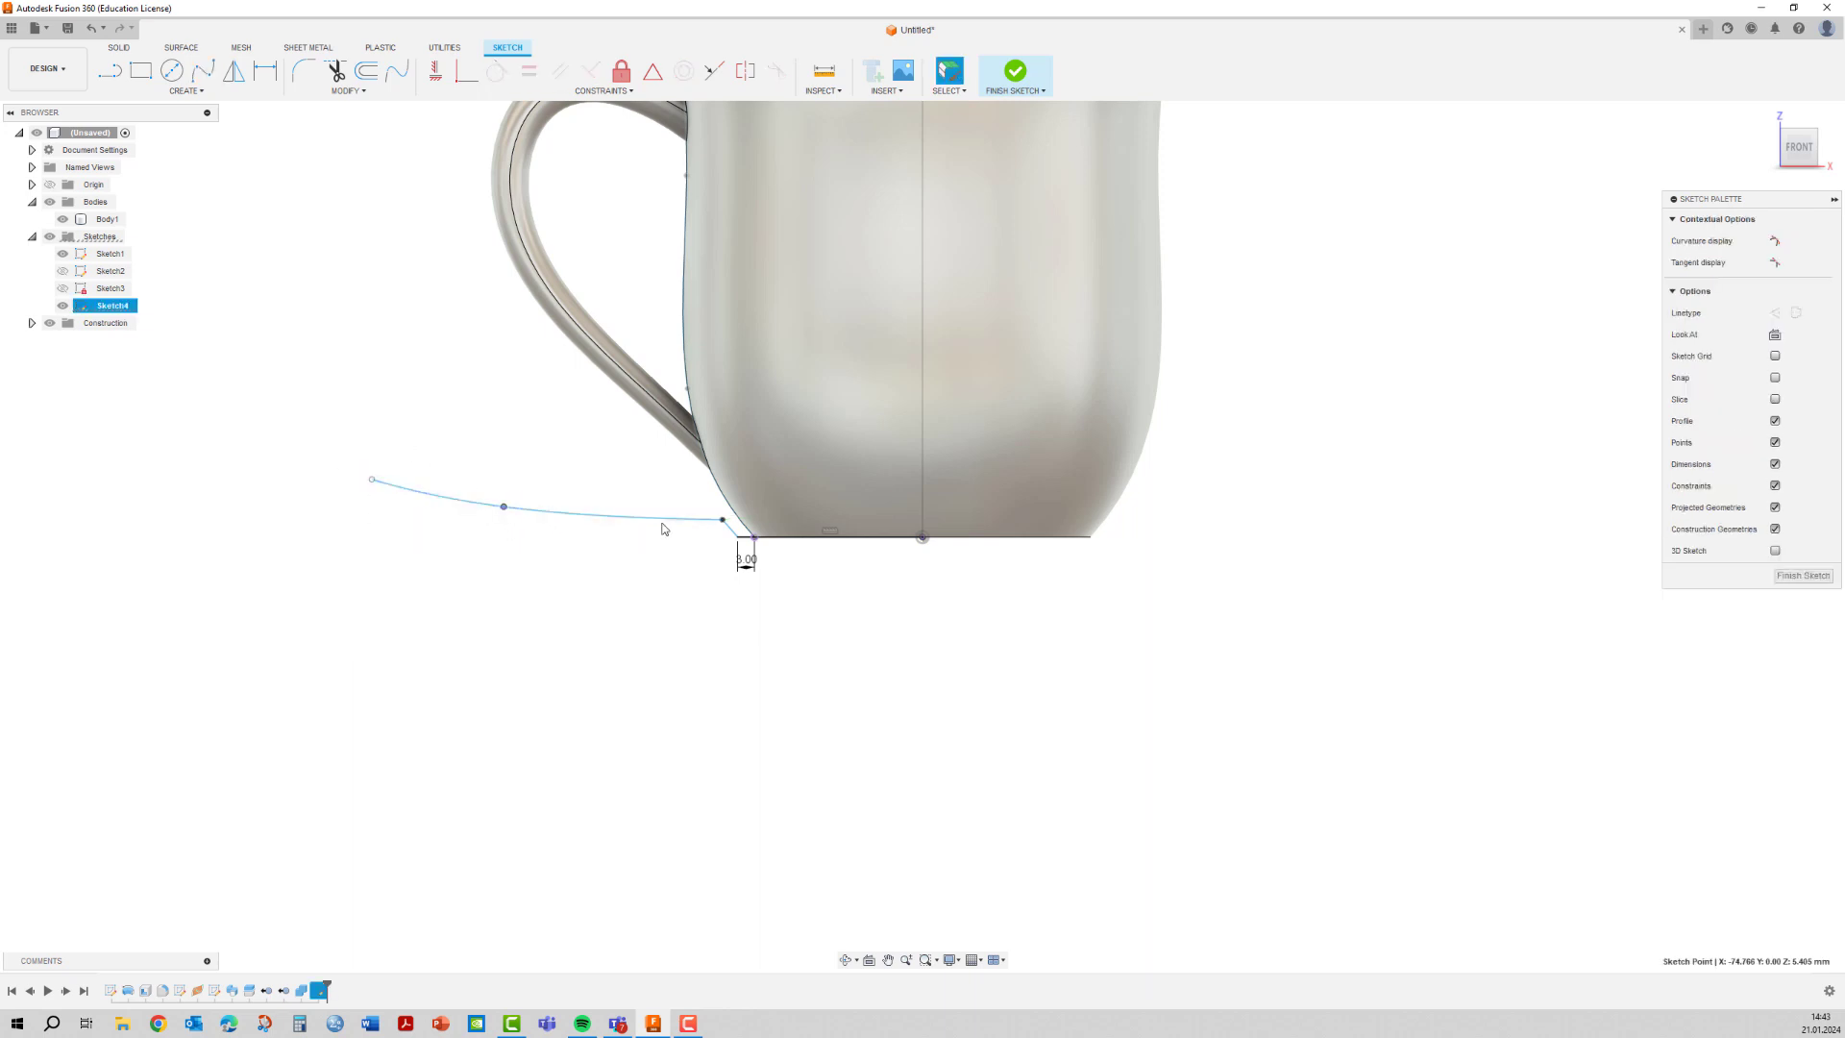
left_click(722, 520)
left_click_drag(683, 520, 672, 507)
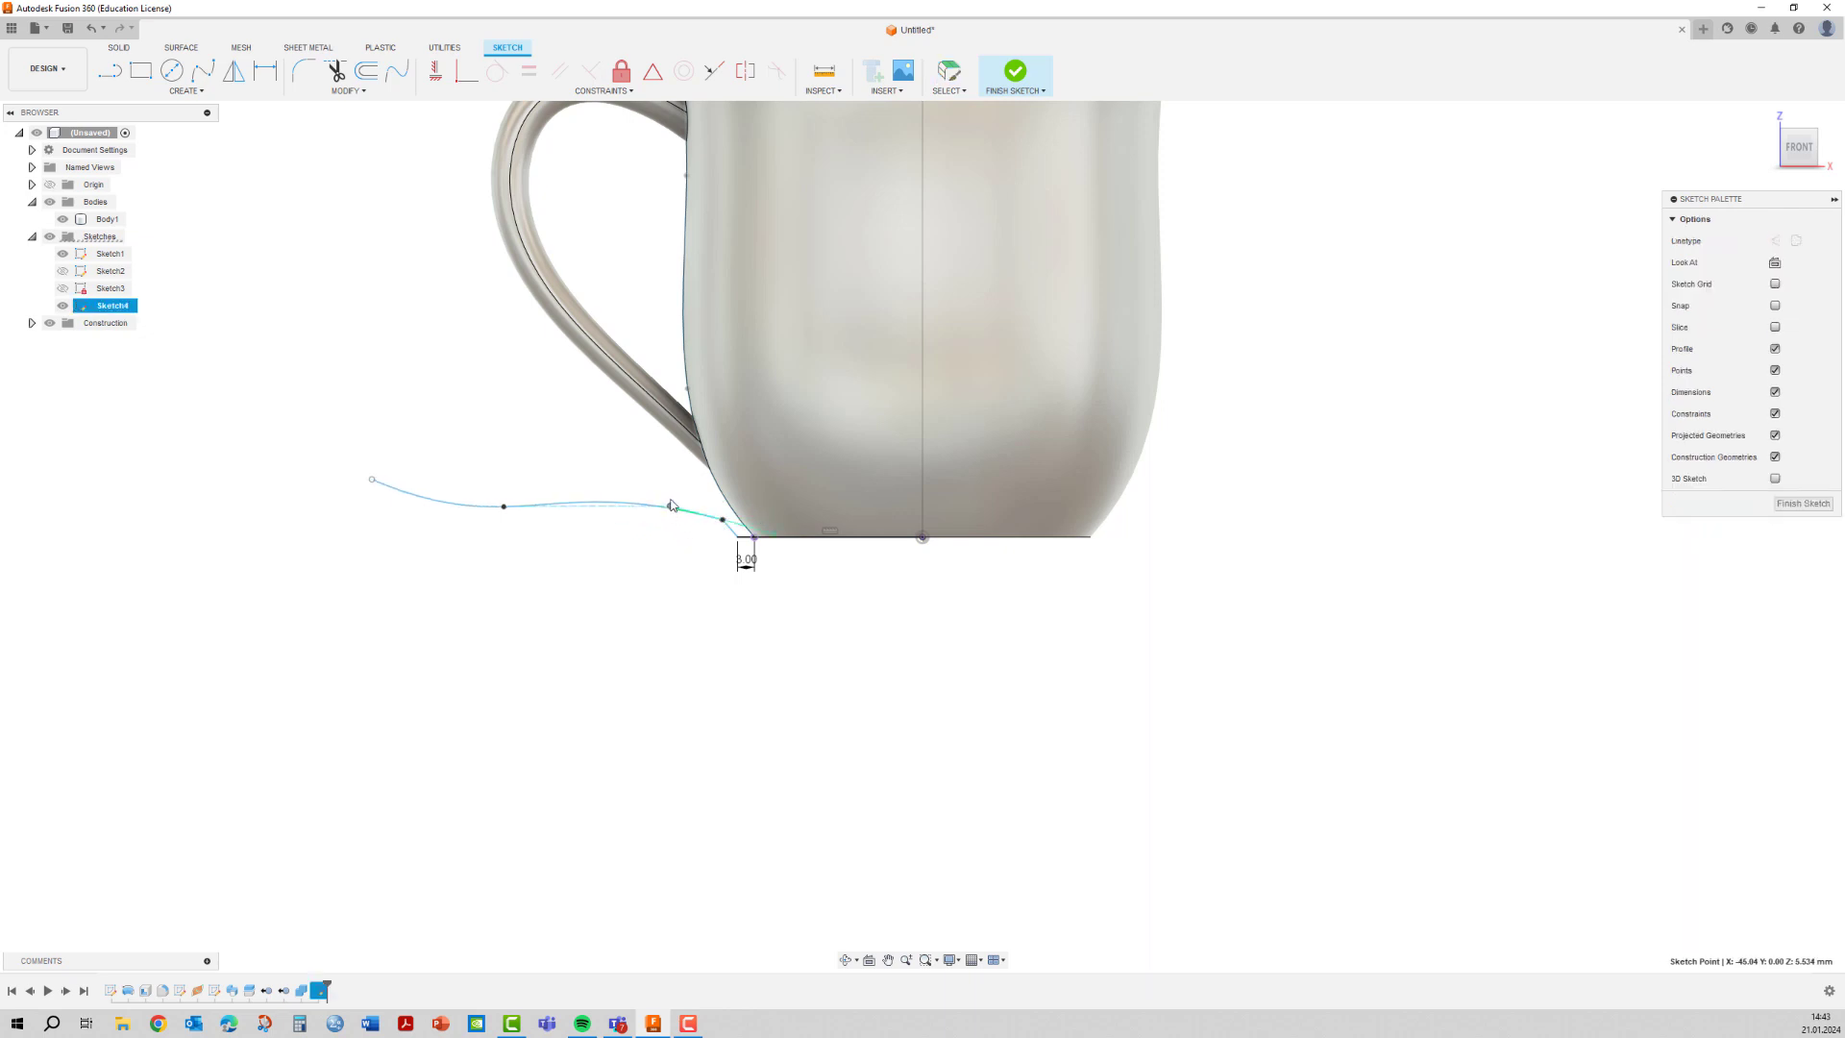
key("ctrl+z")
left_click(732, 526)
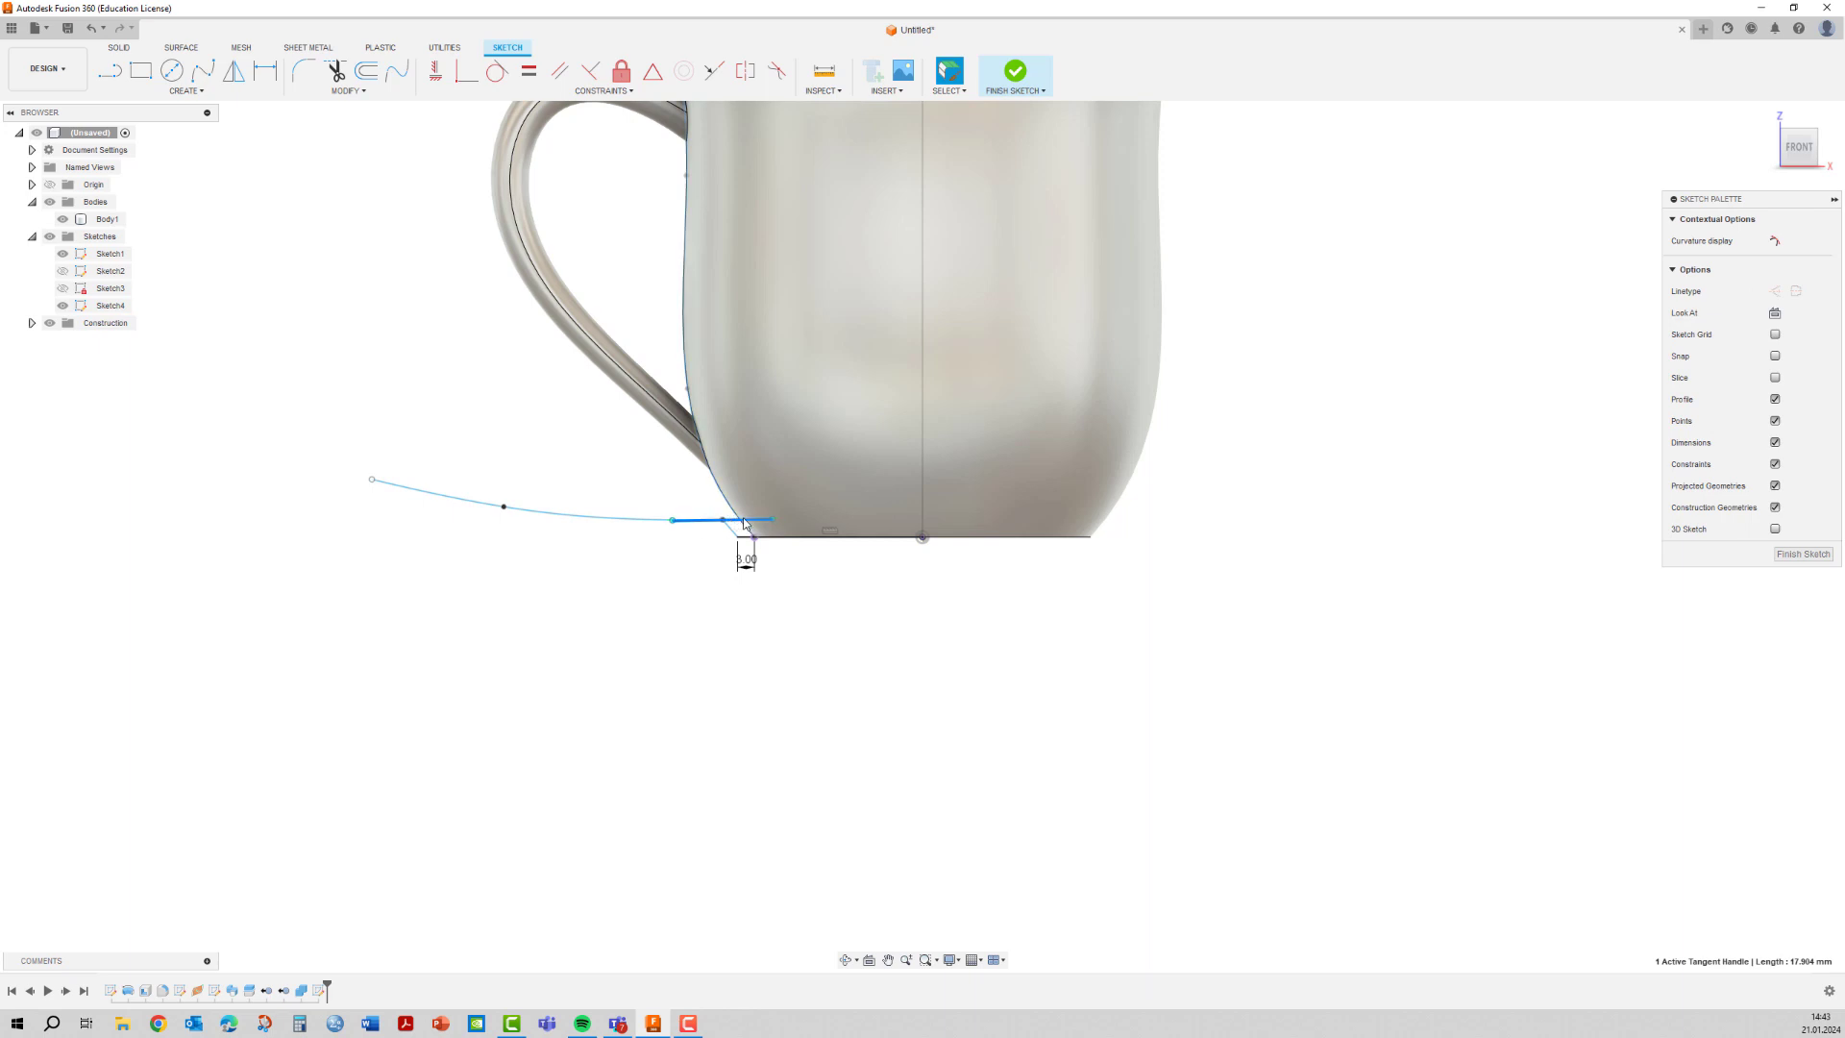
left_click(438, 81)
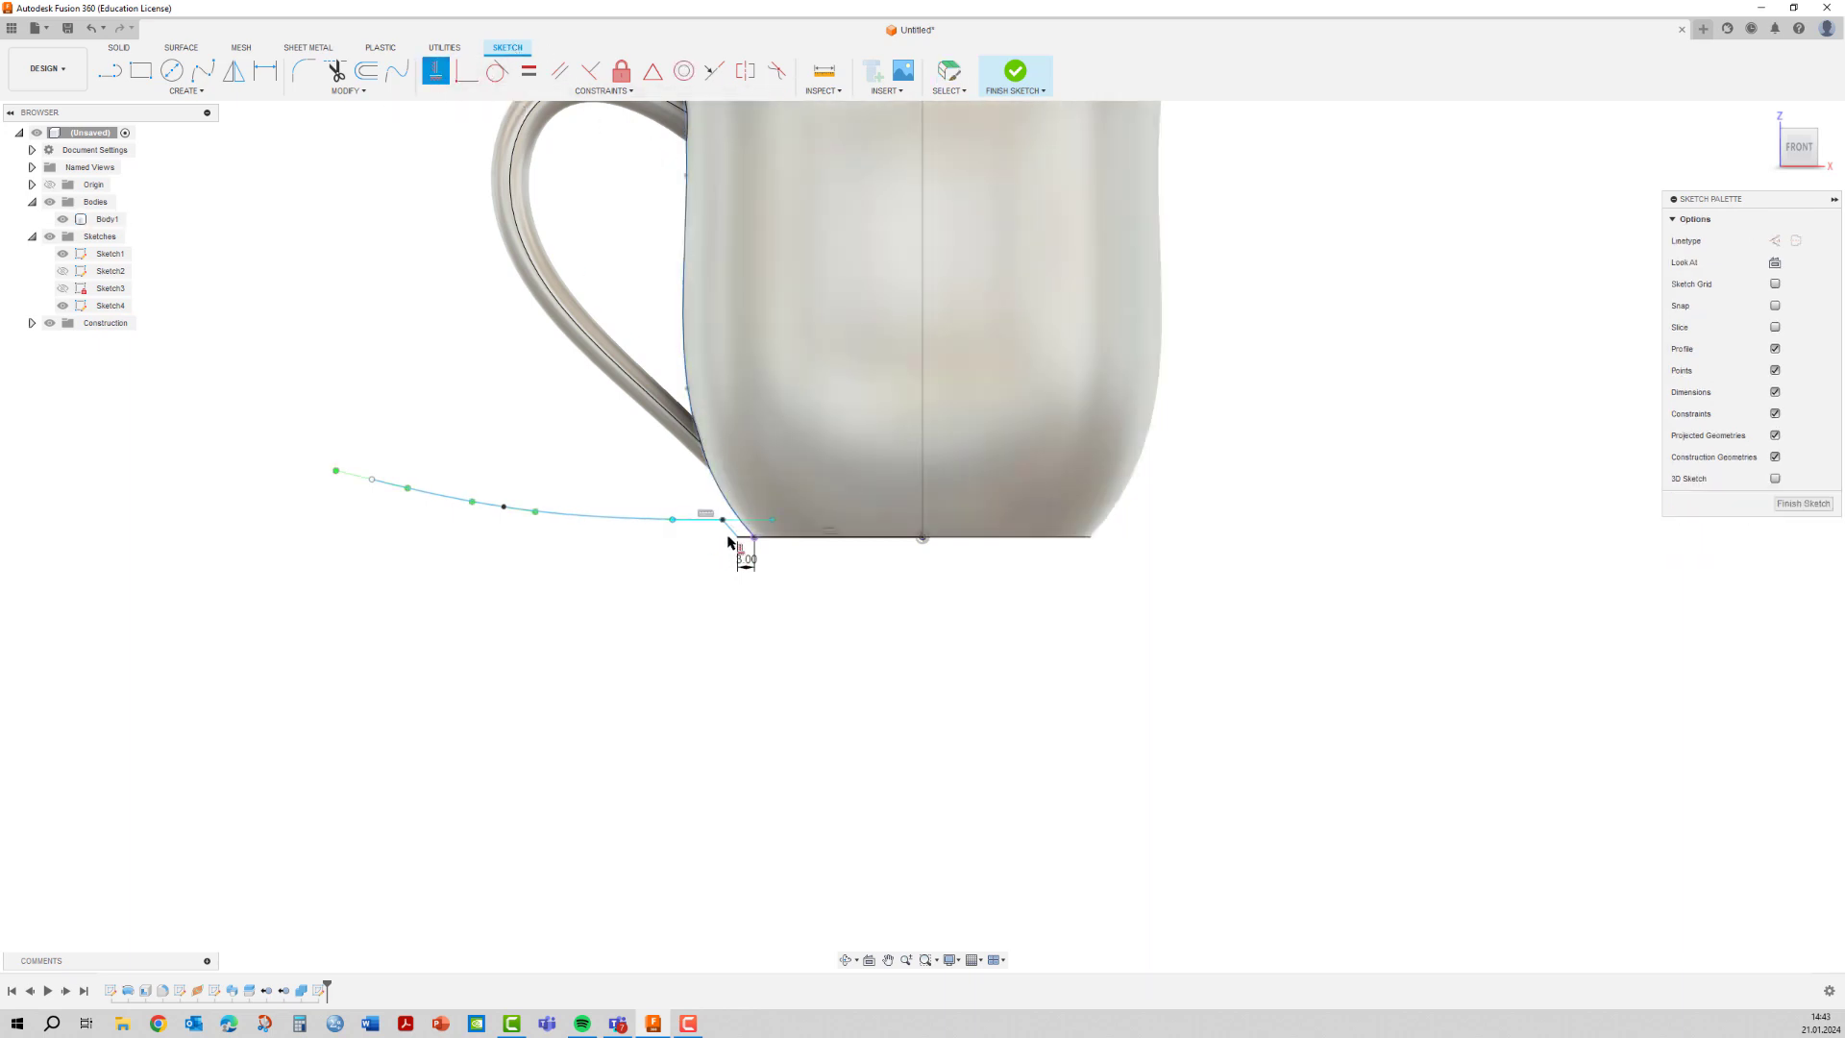
Raise the spline's outer end and nudge the middle fit point to flatten the sweep.
left_click(501, 510)
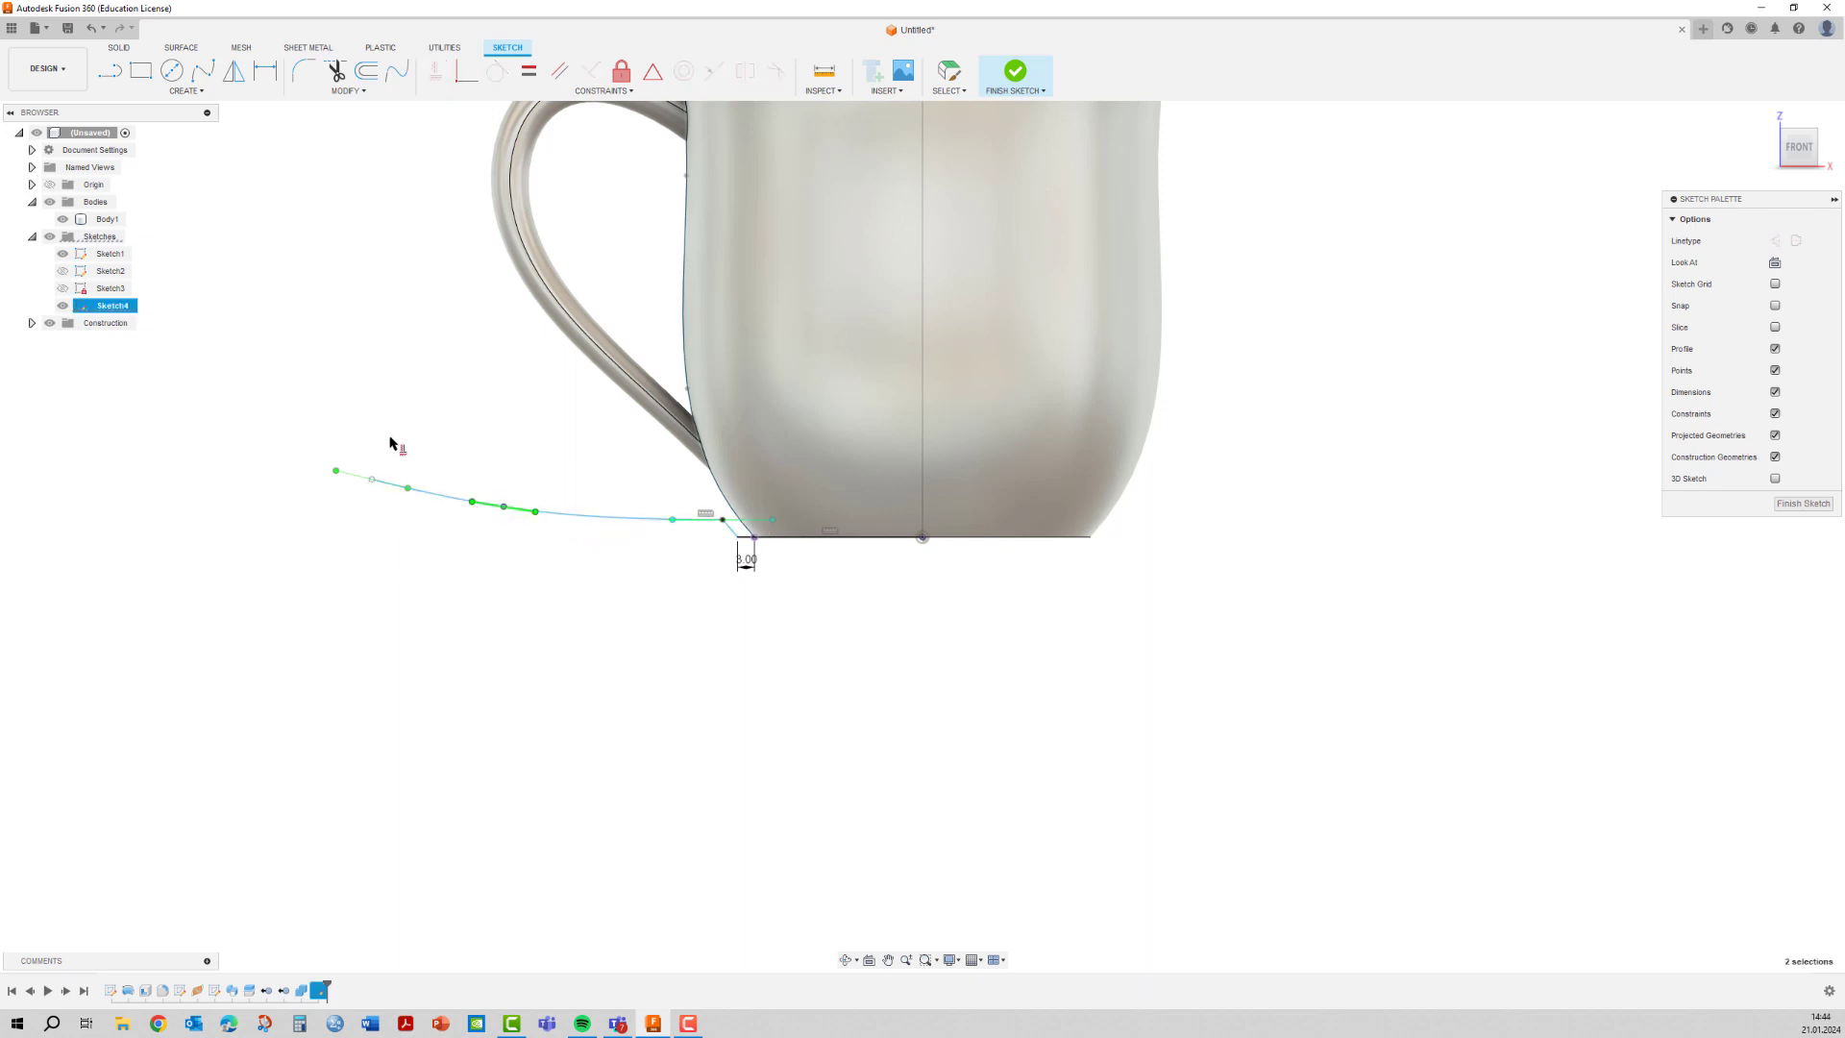
right_click(419, 431)
left_click(445, 432)
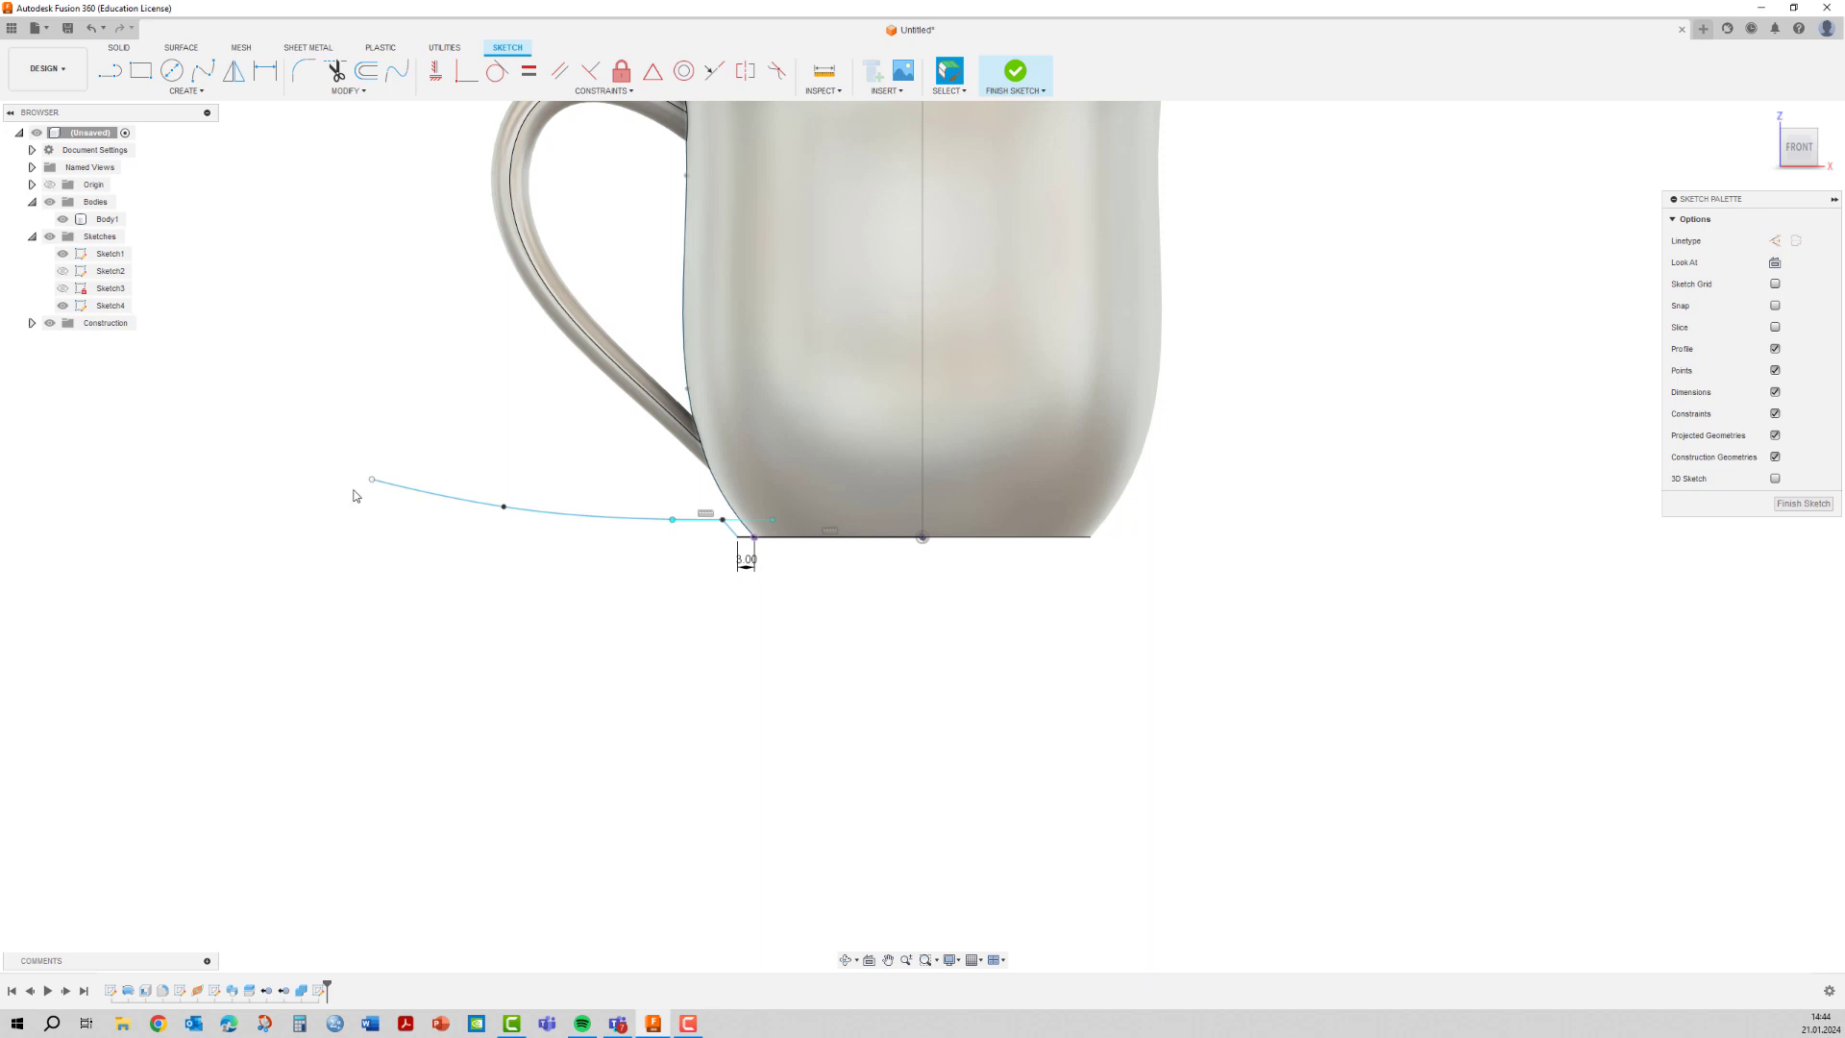
left_click_drag(371, 480, 370, 468)
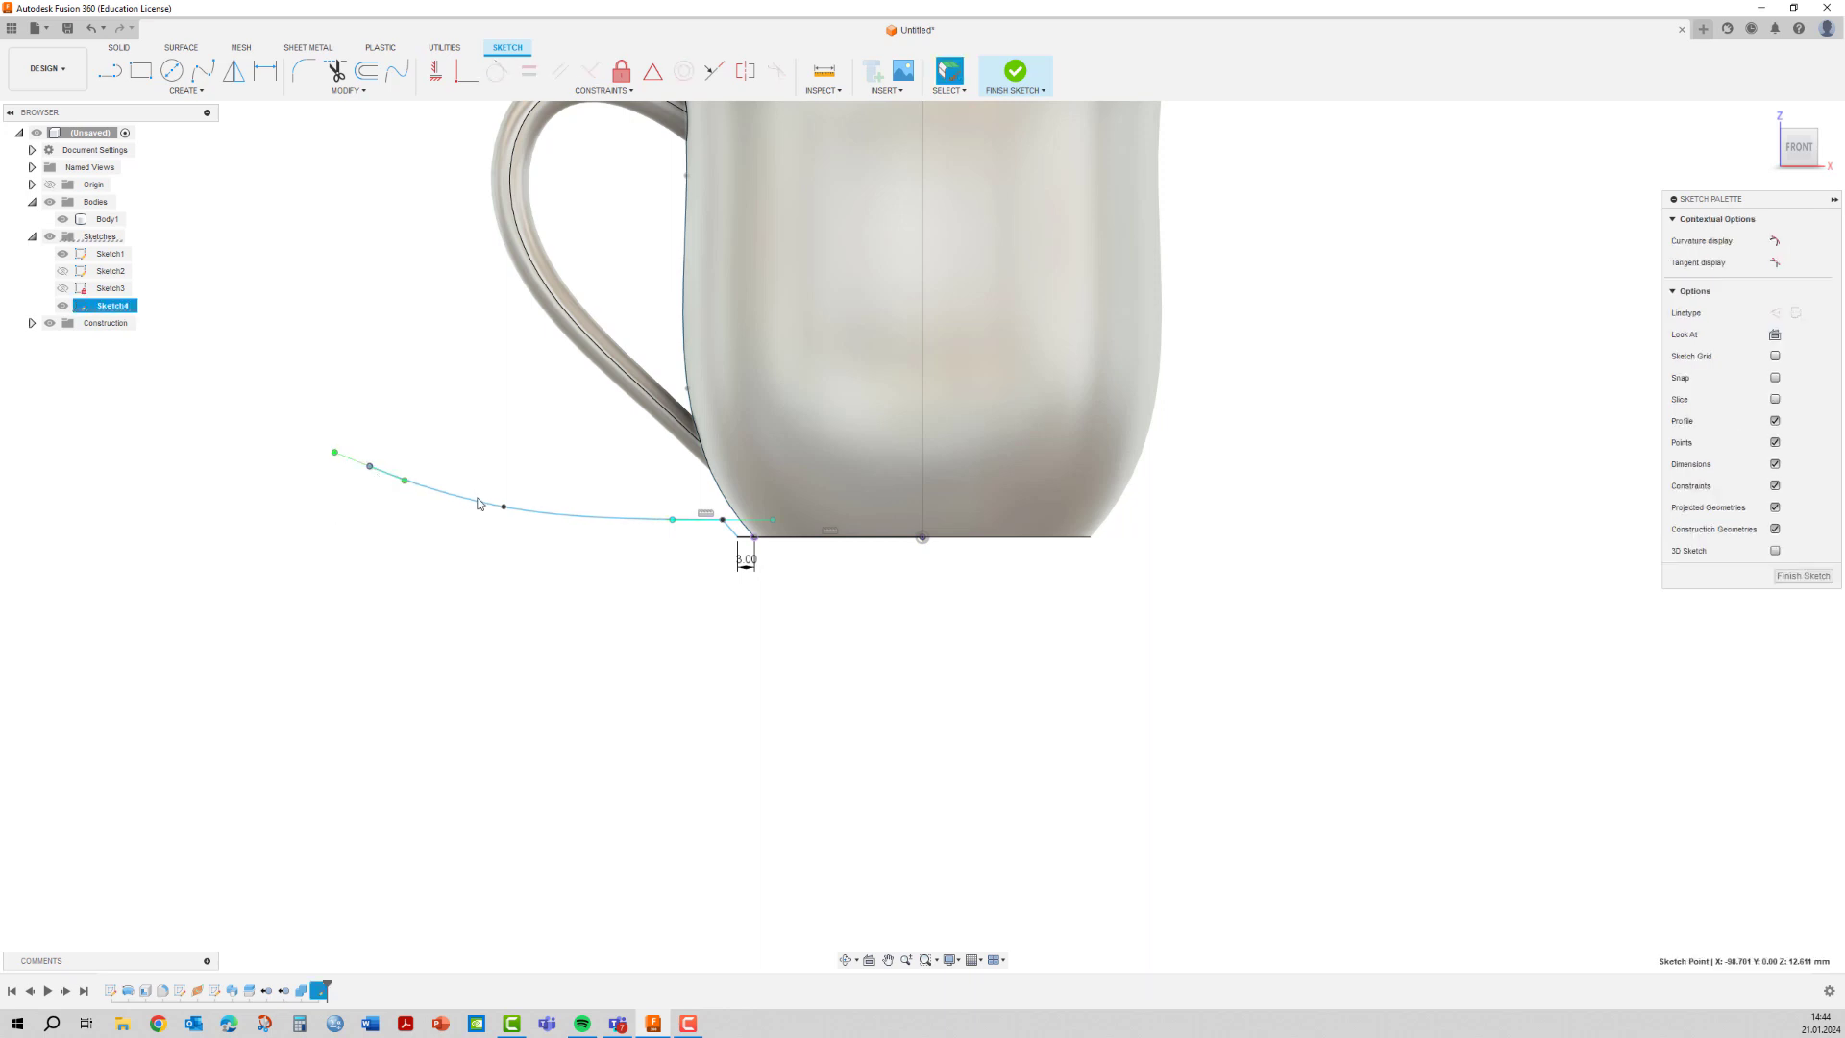
left_click_drag(501, 510, 493, 505)
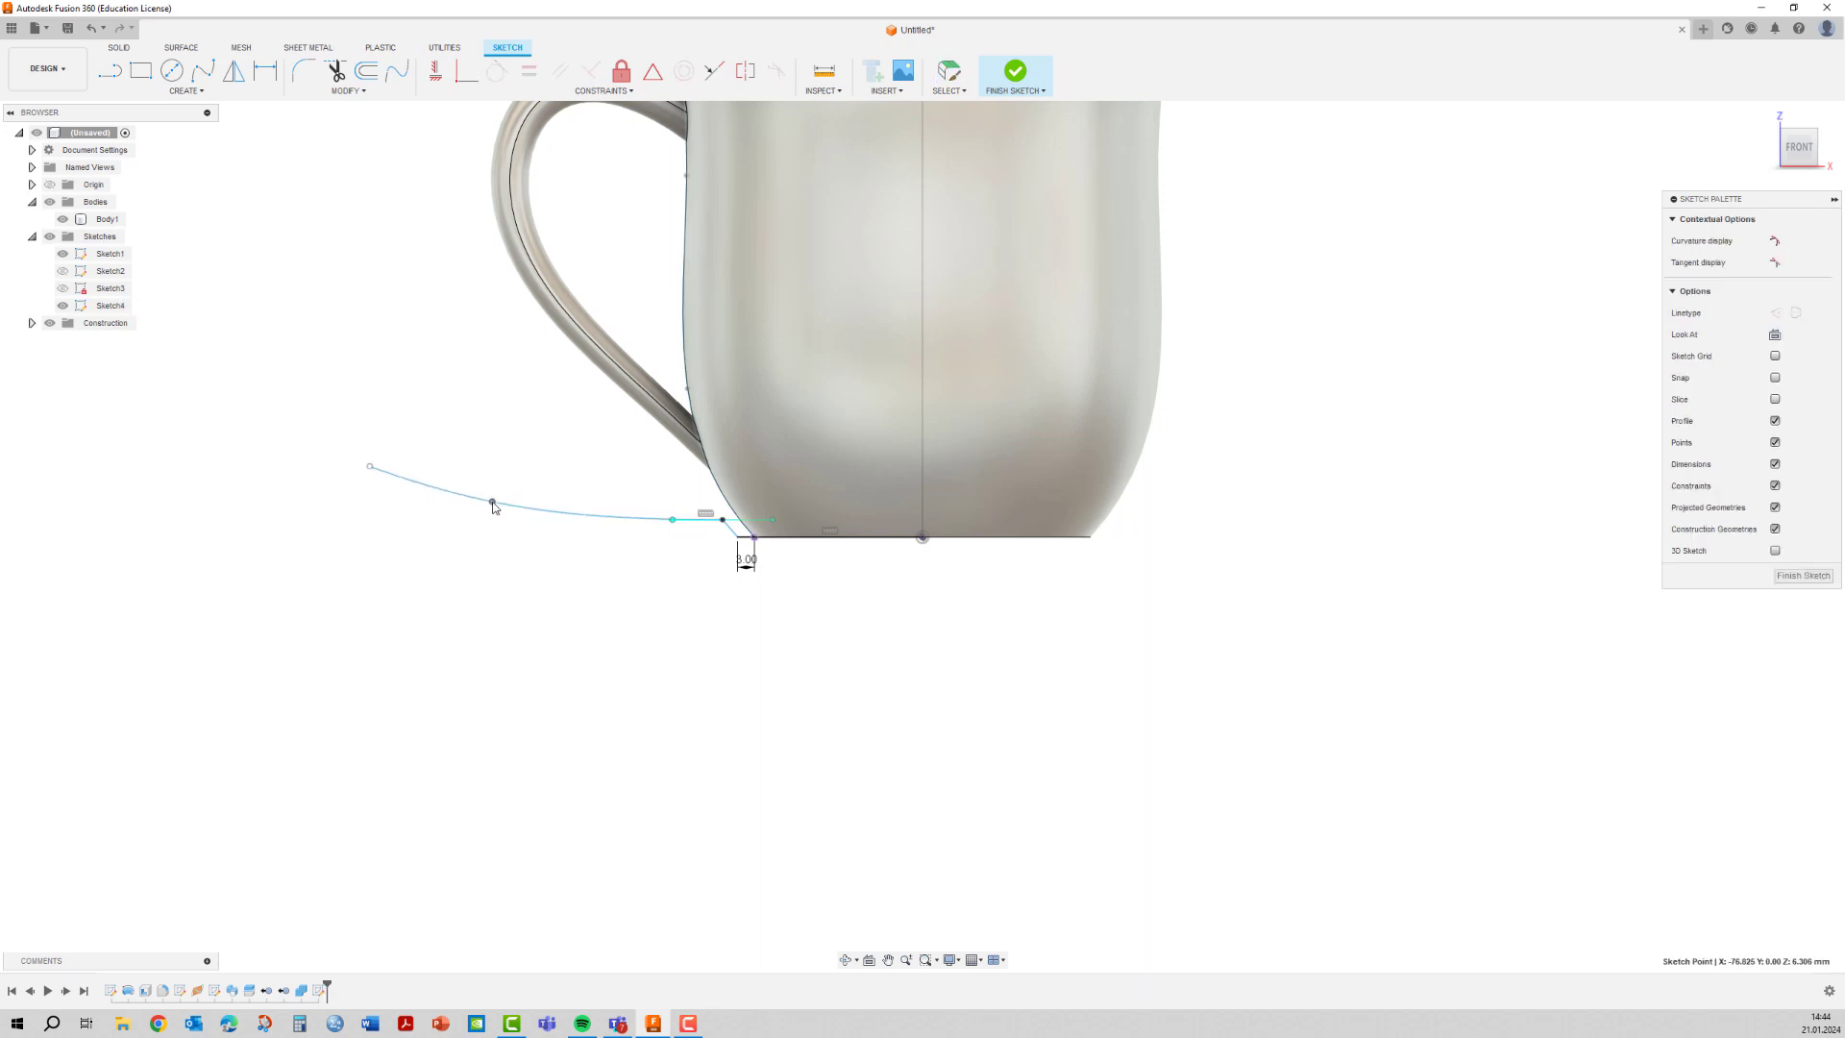
left_click(526, 564)
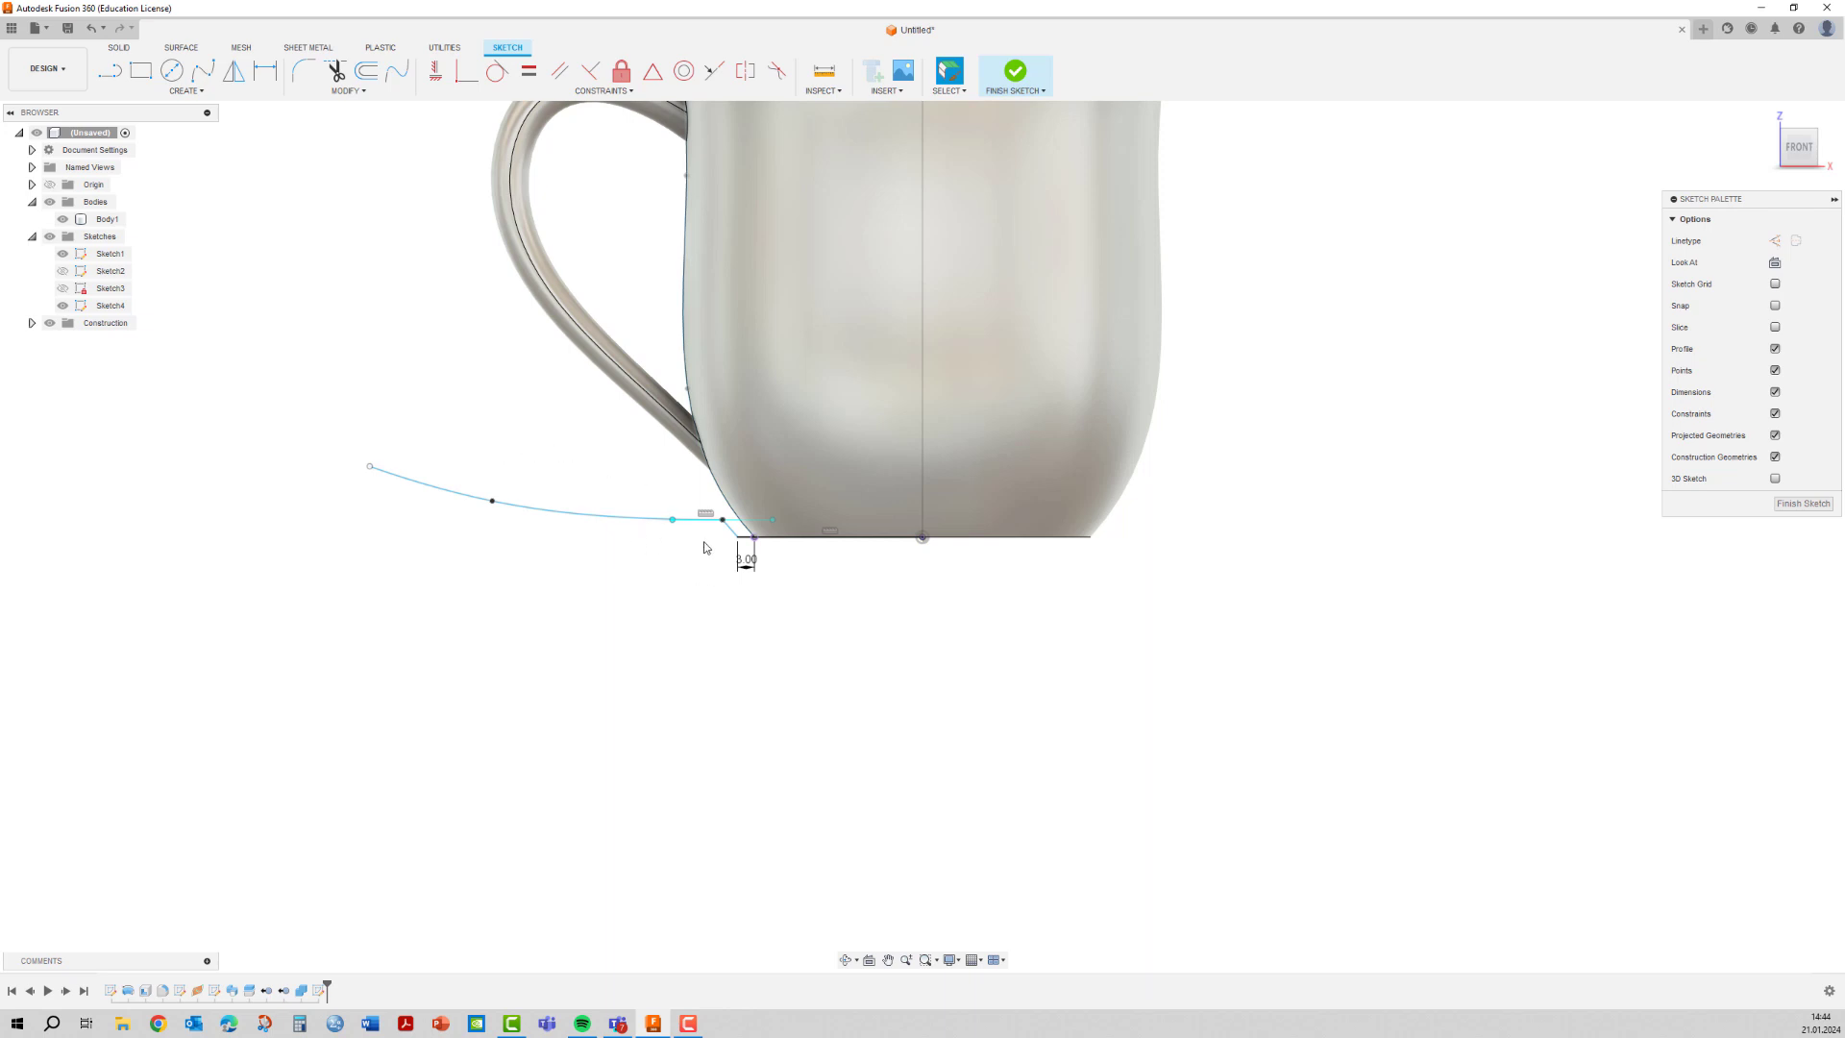
Offset the chained saucer curve and base line 4 mm below the original.
left_click(368, 68)
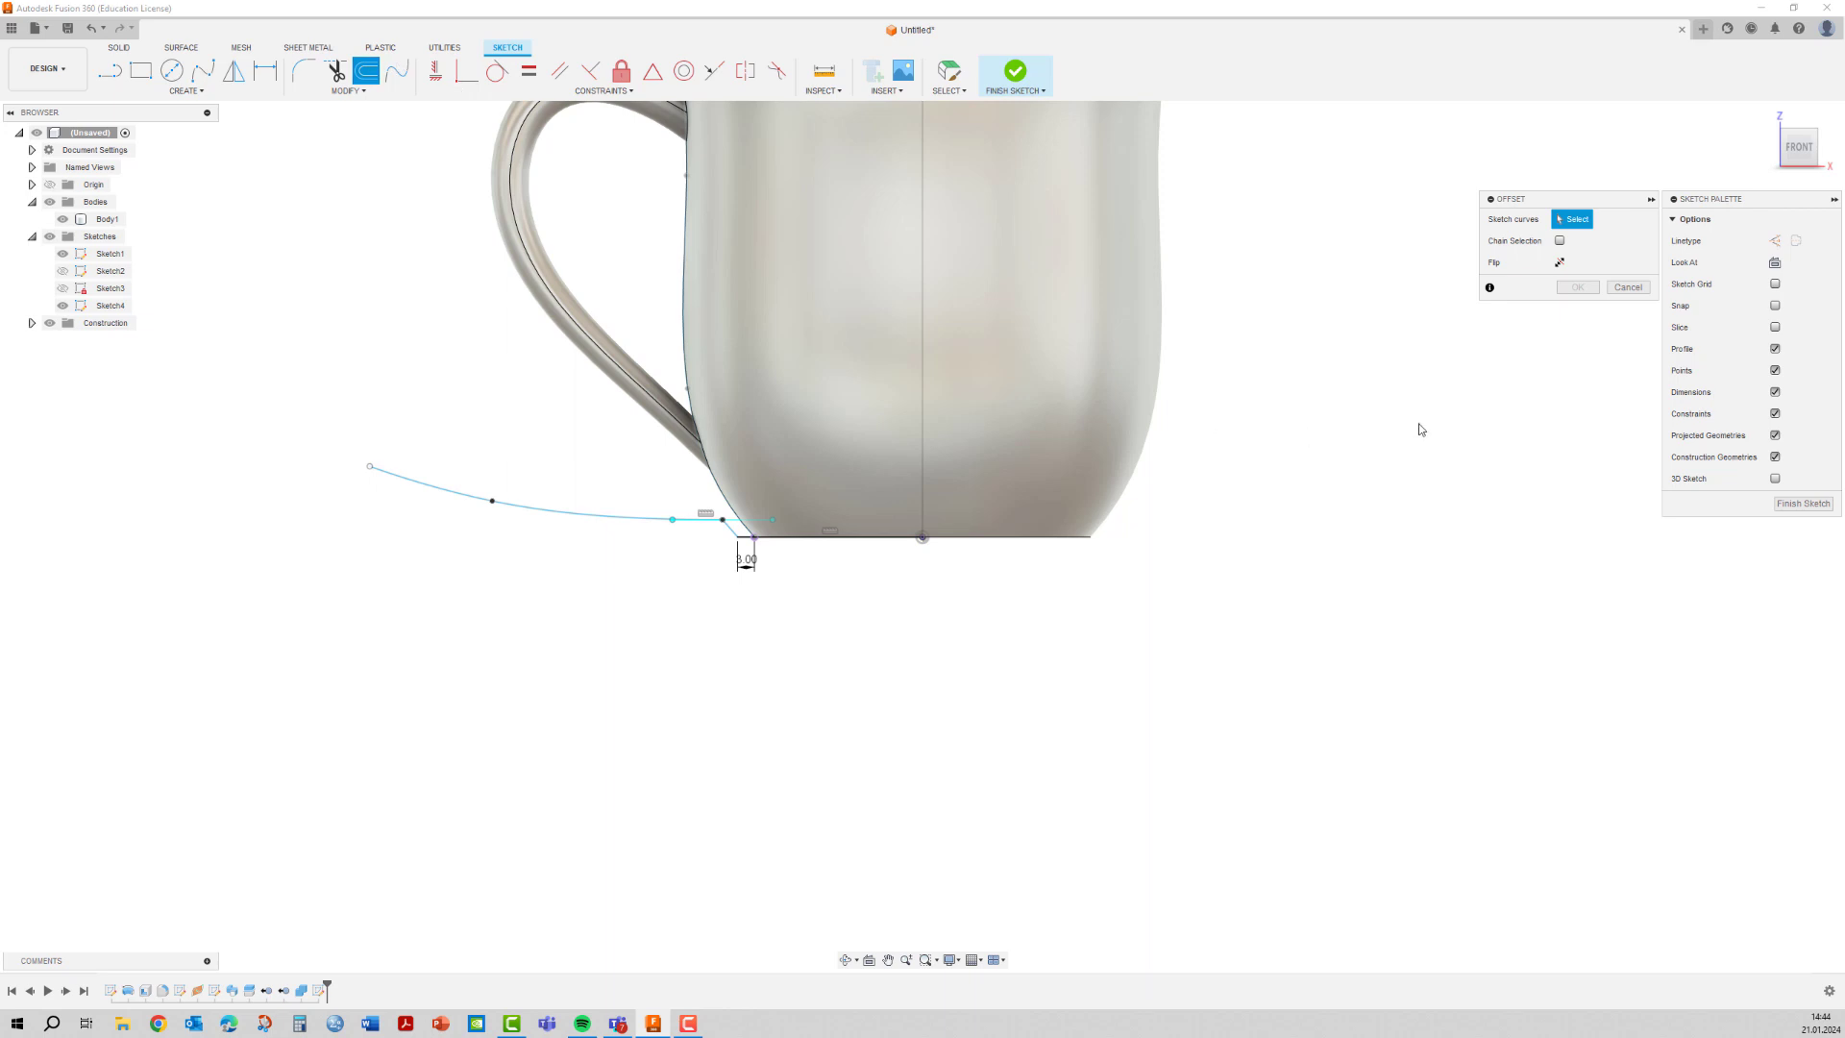
left_click(418, 486)
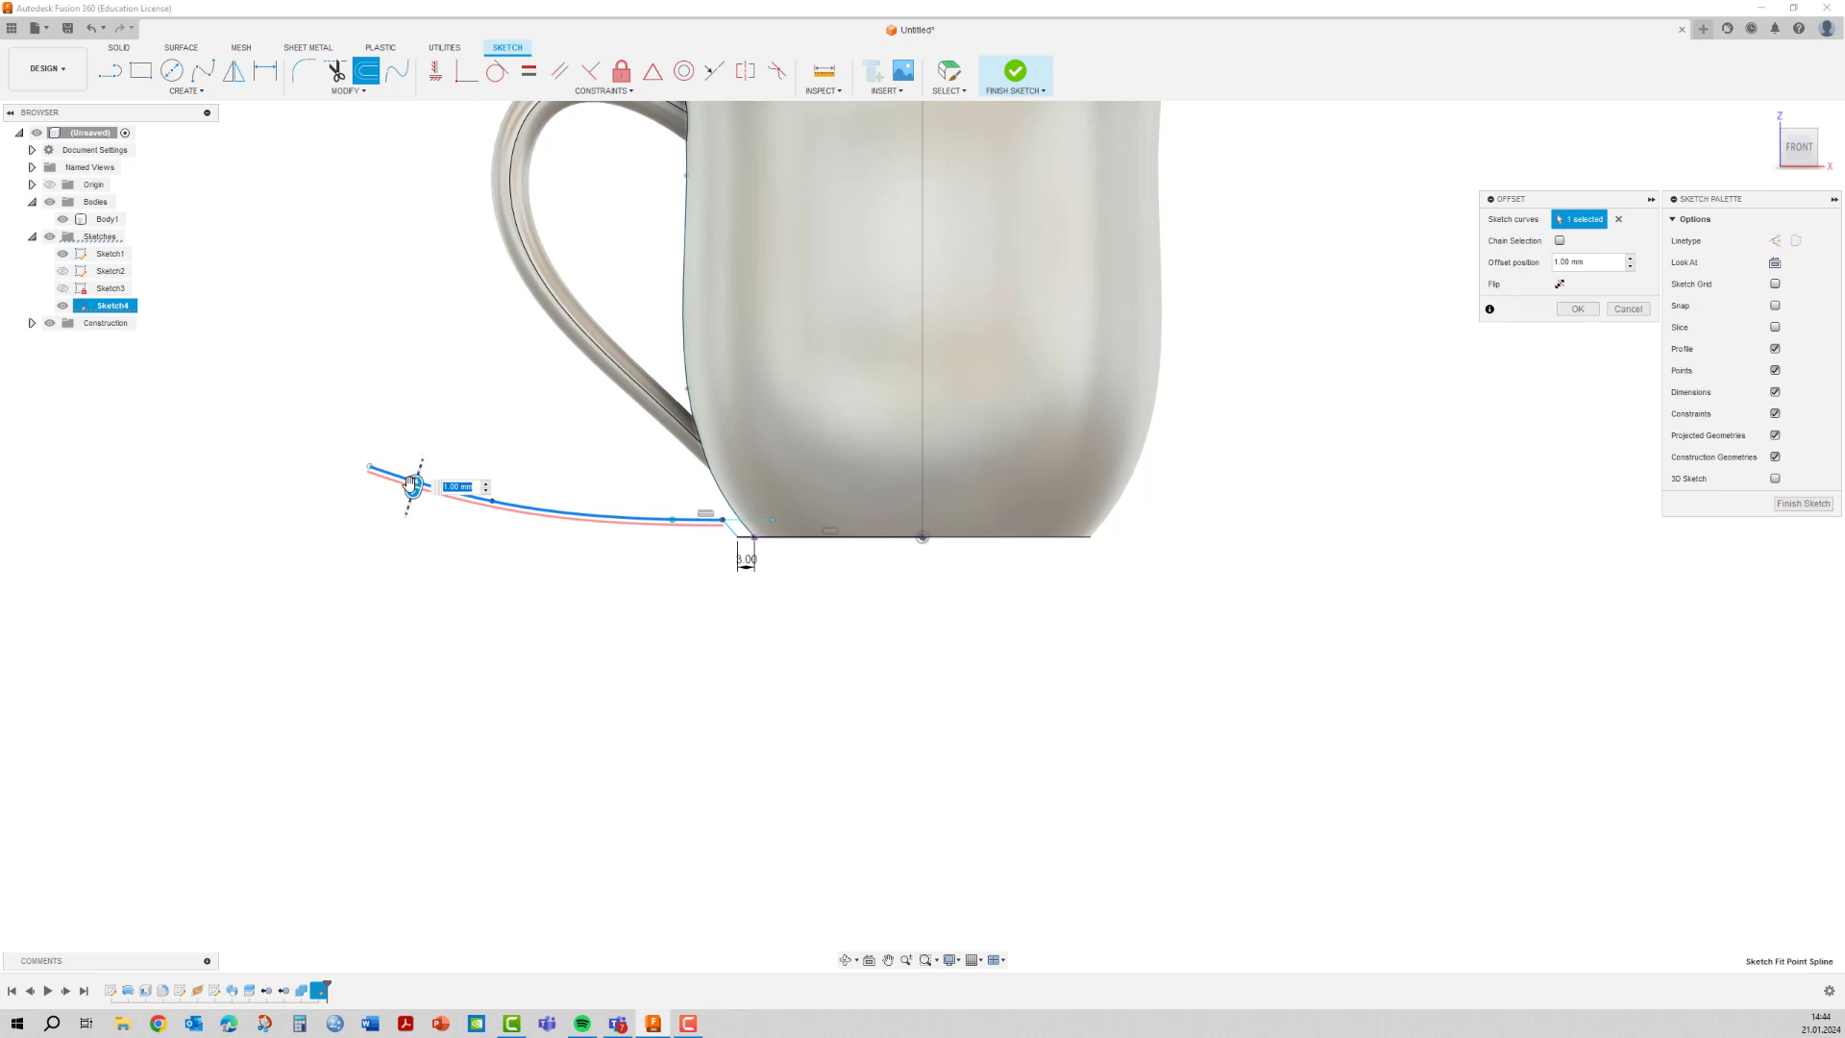
left_click_drag(413, 486, 497, 533)
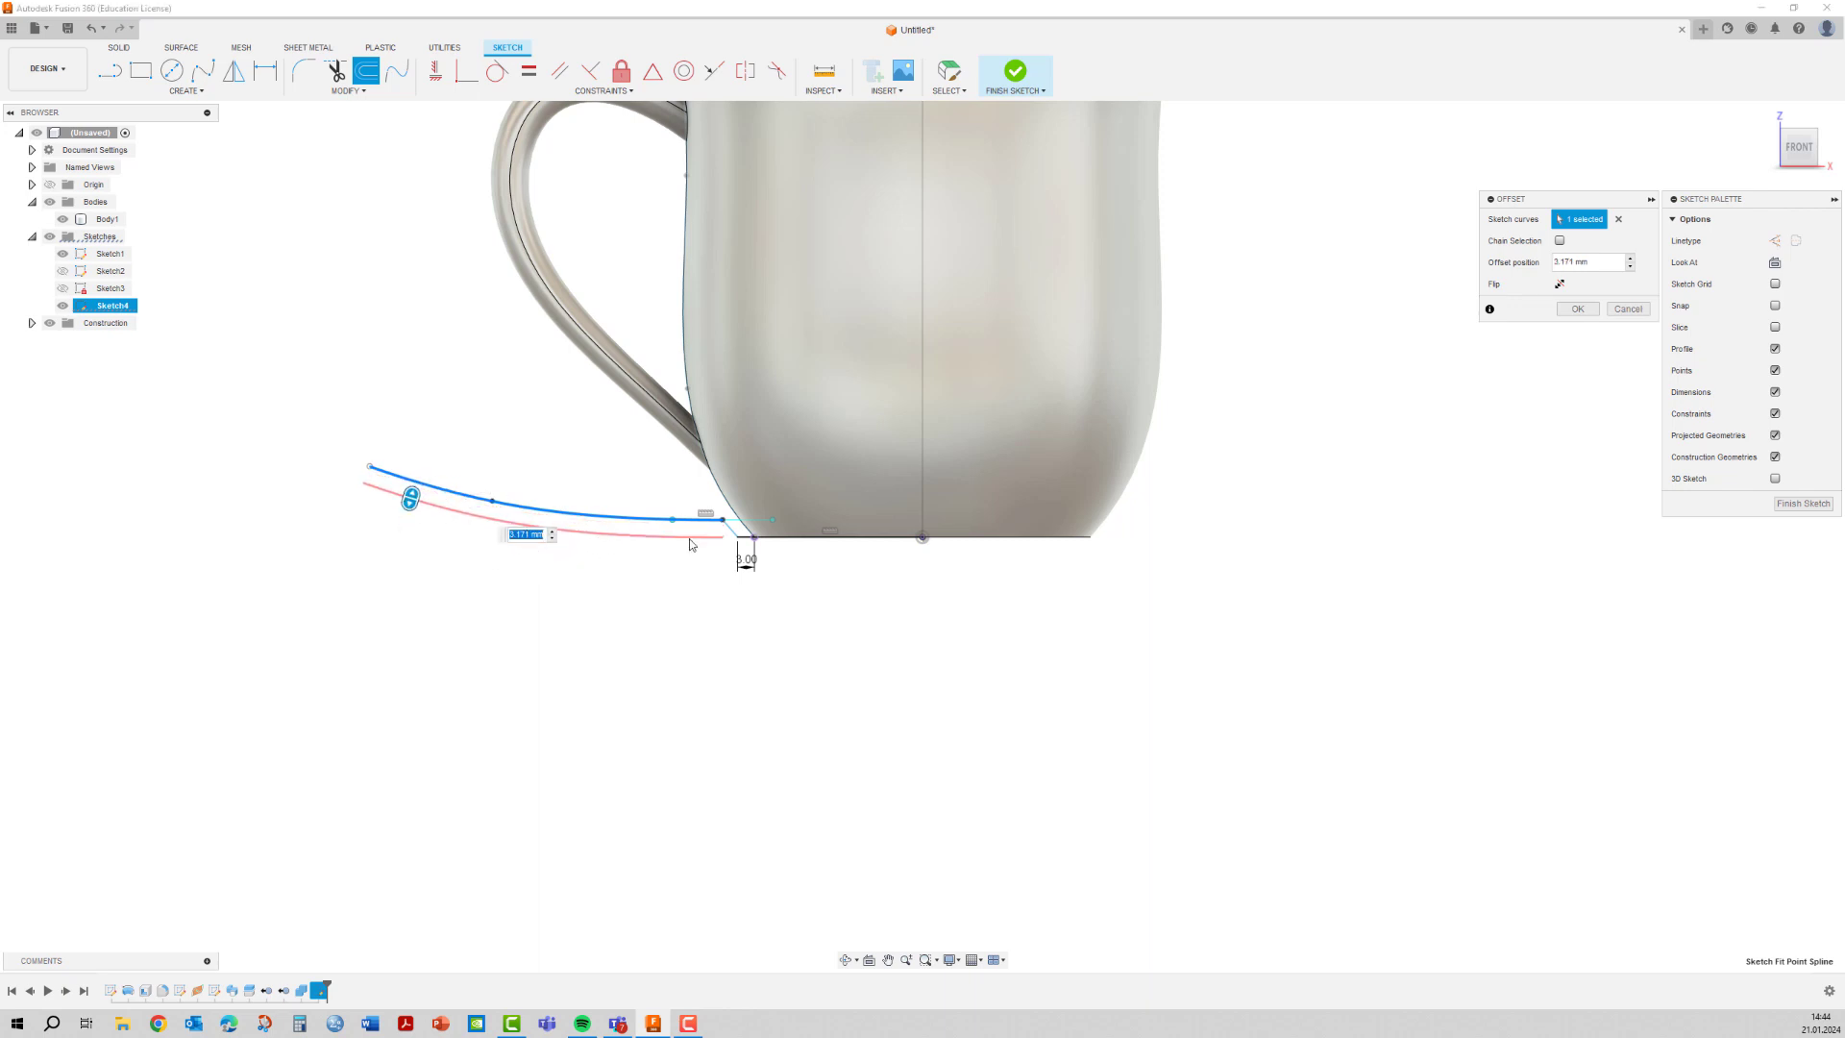
left_click(1618, 219)
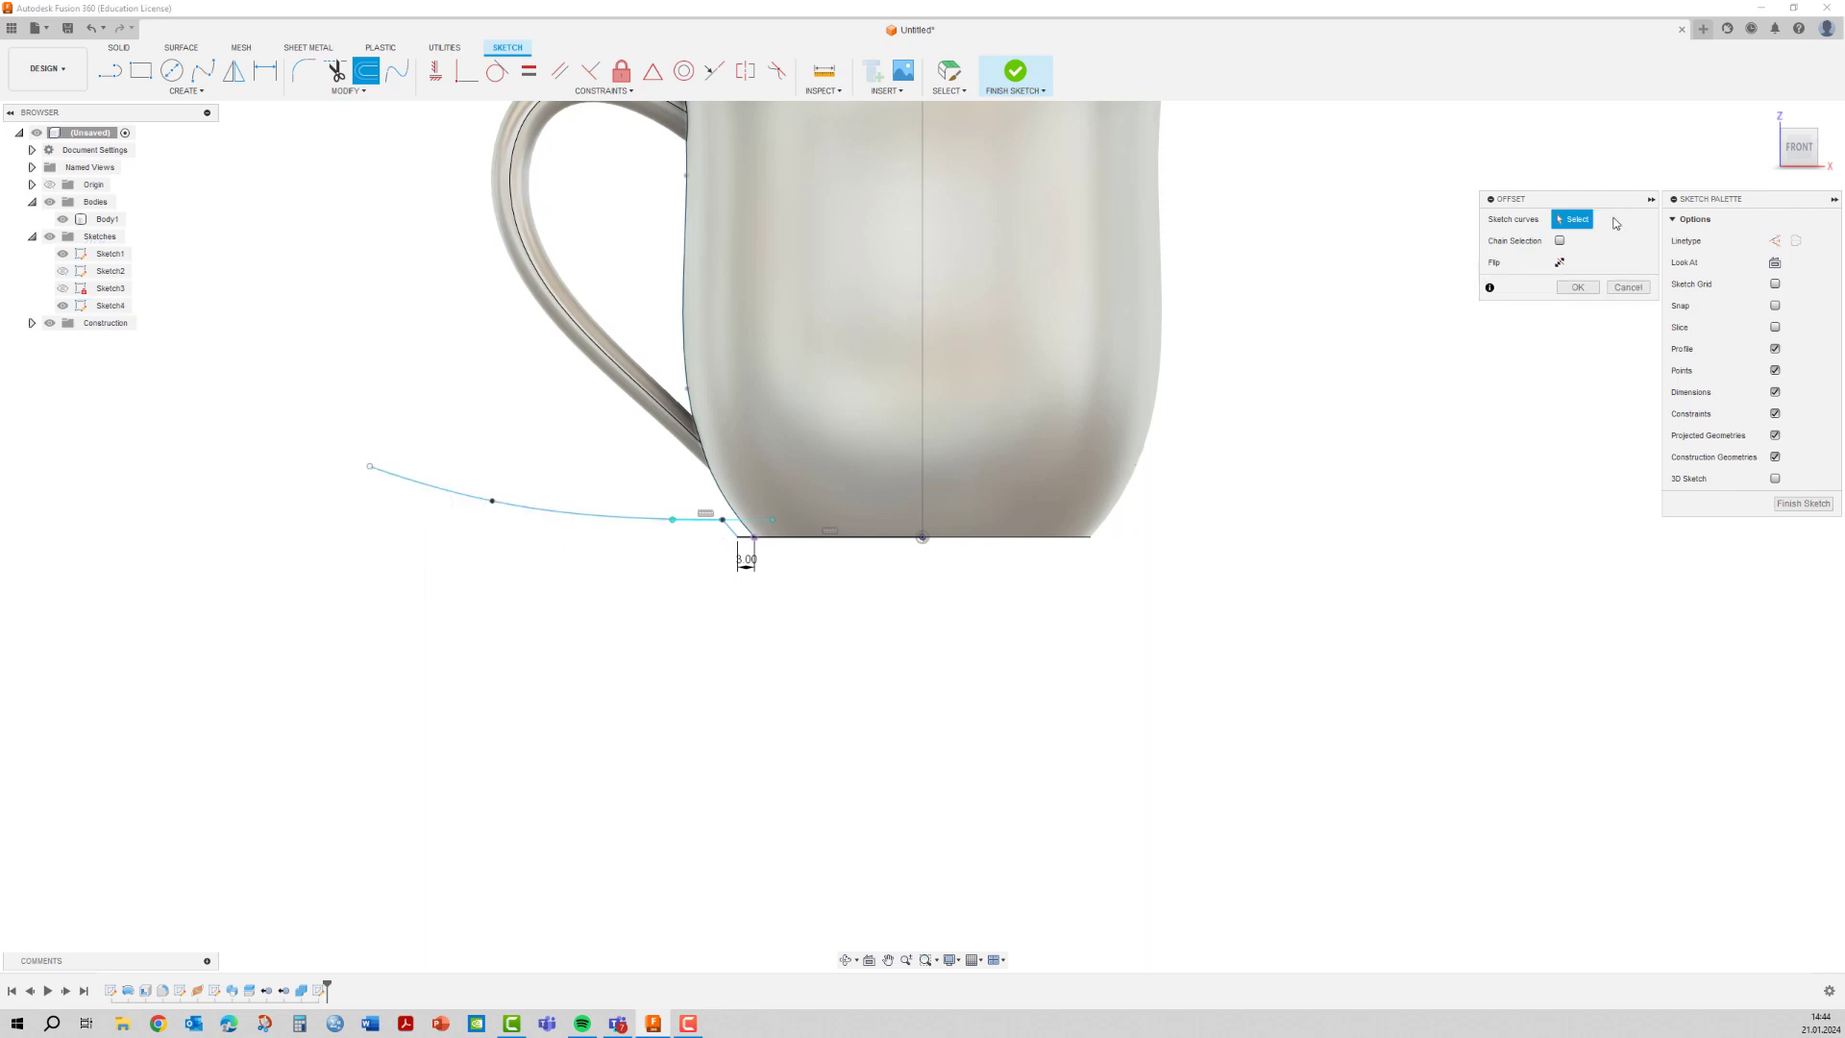
left_click(620, 519)
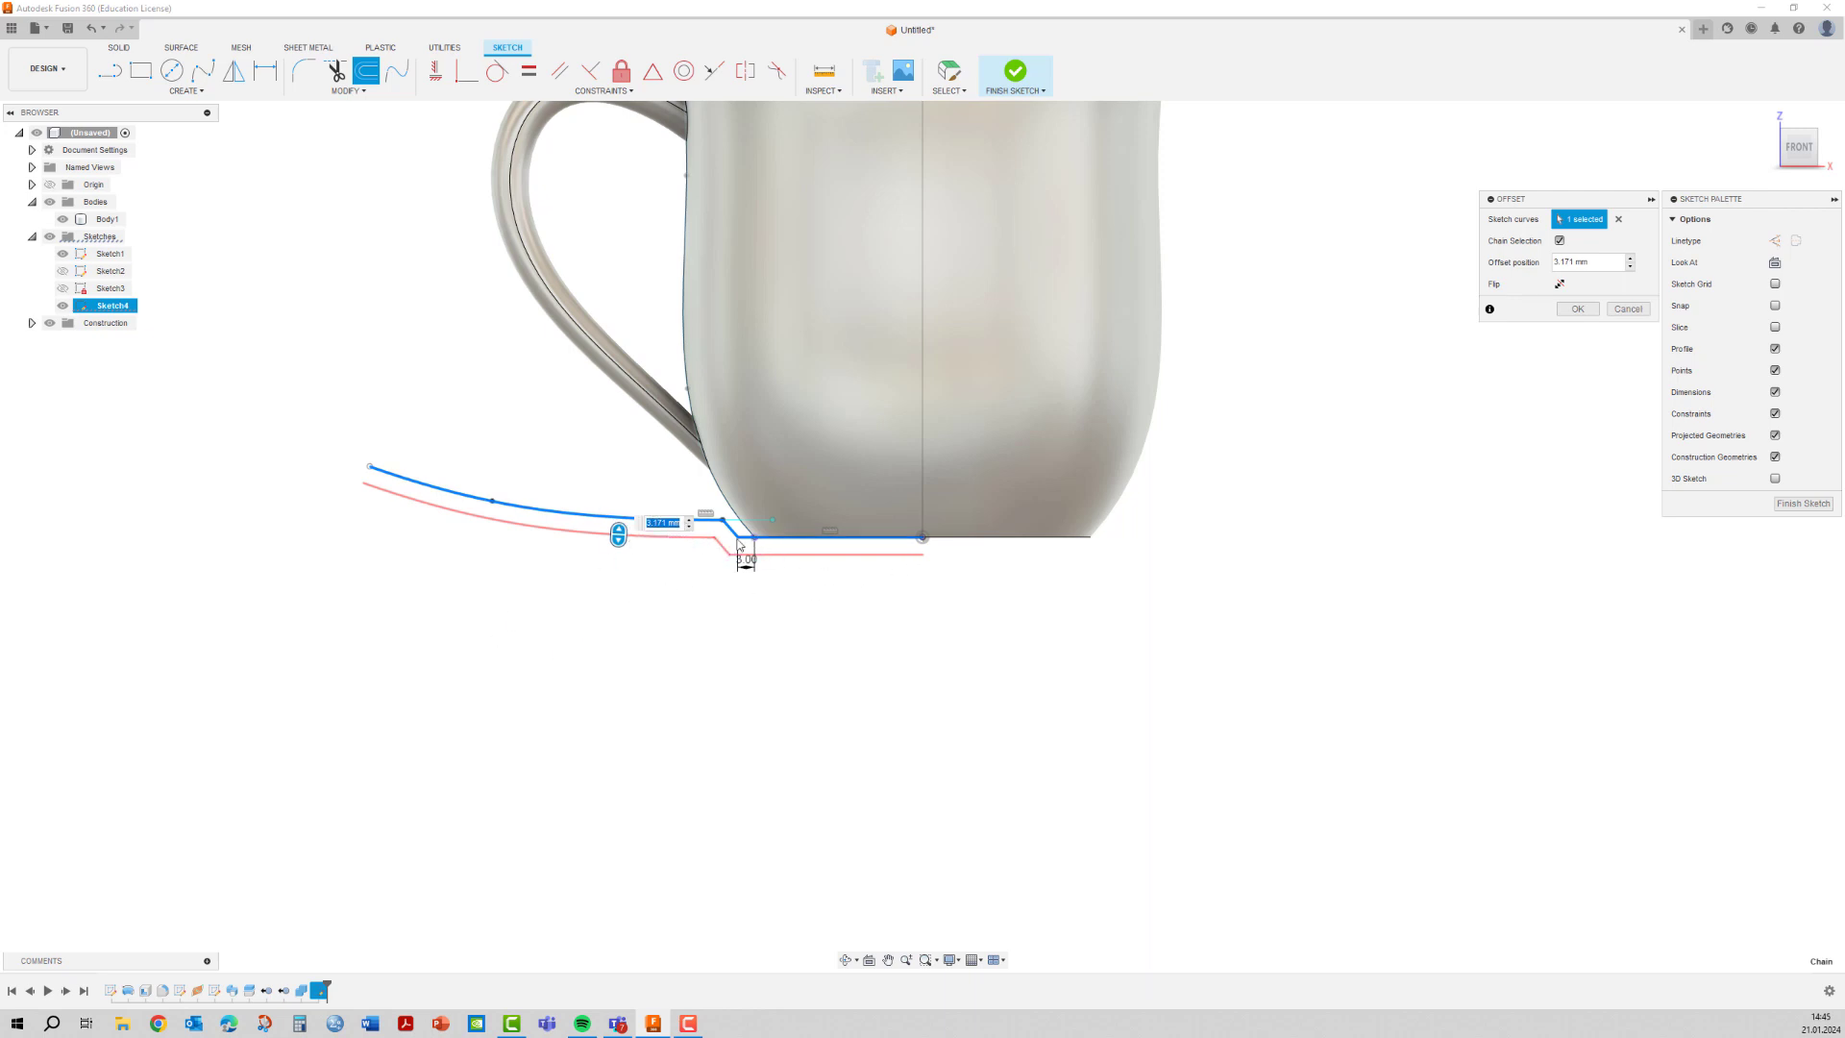
left_click_drag(1597, 260, 1537, 257)
type("4")
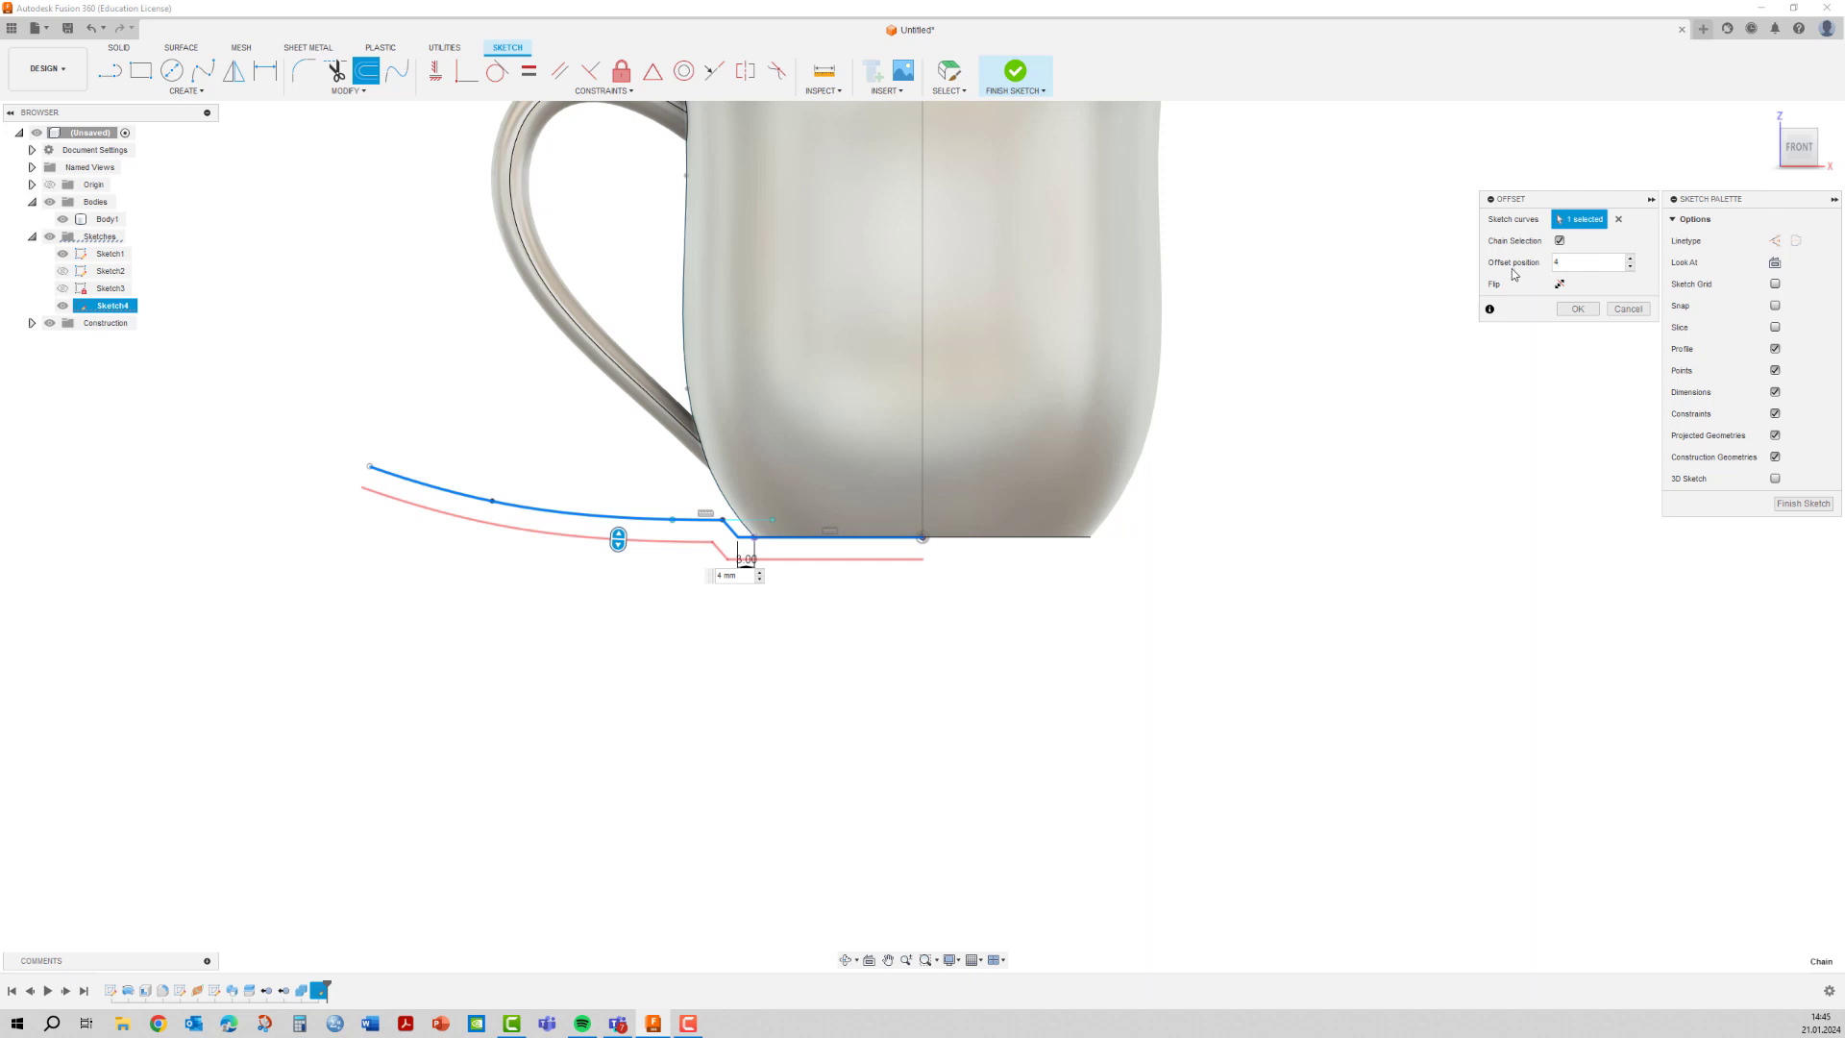
left_click(1573, 308)
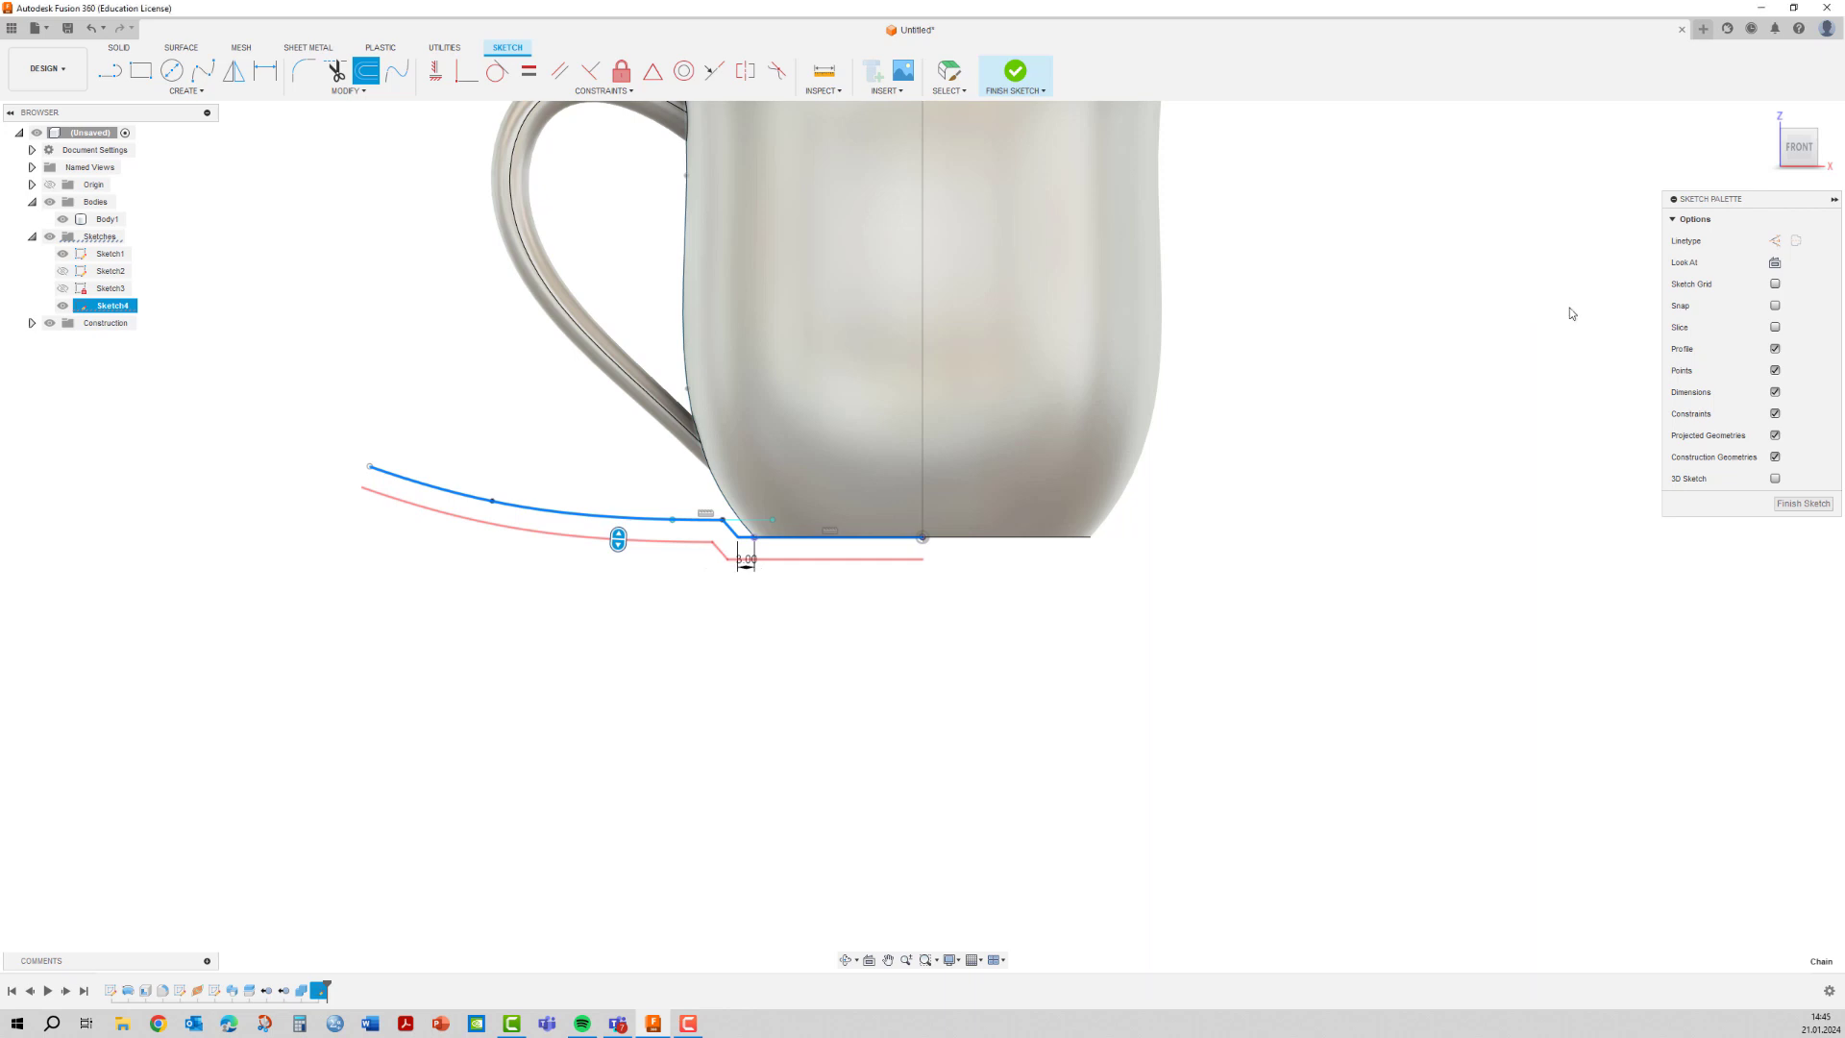
left_click(109, 70)
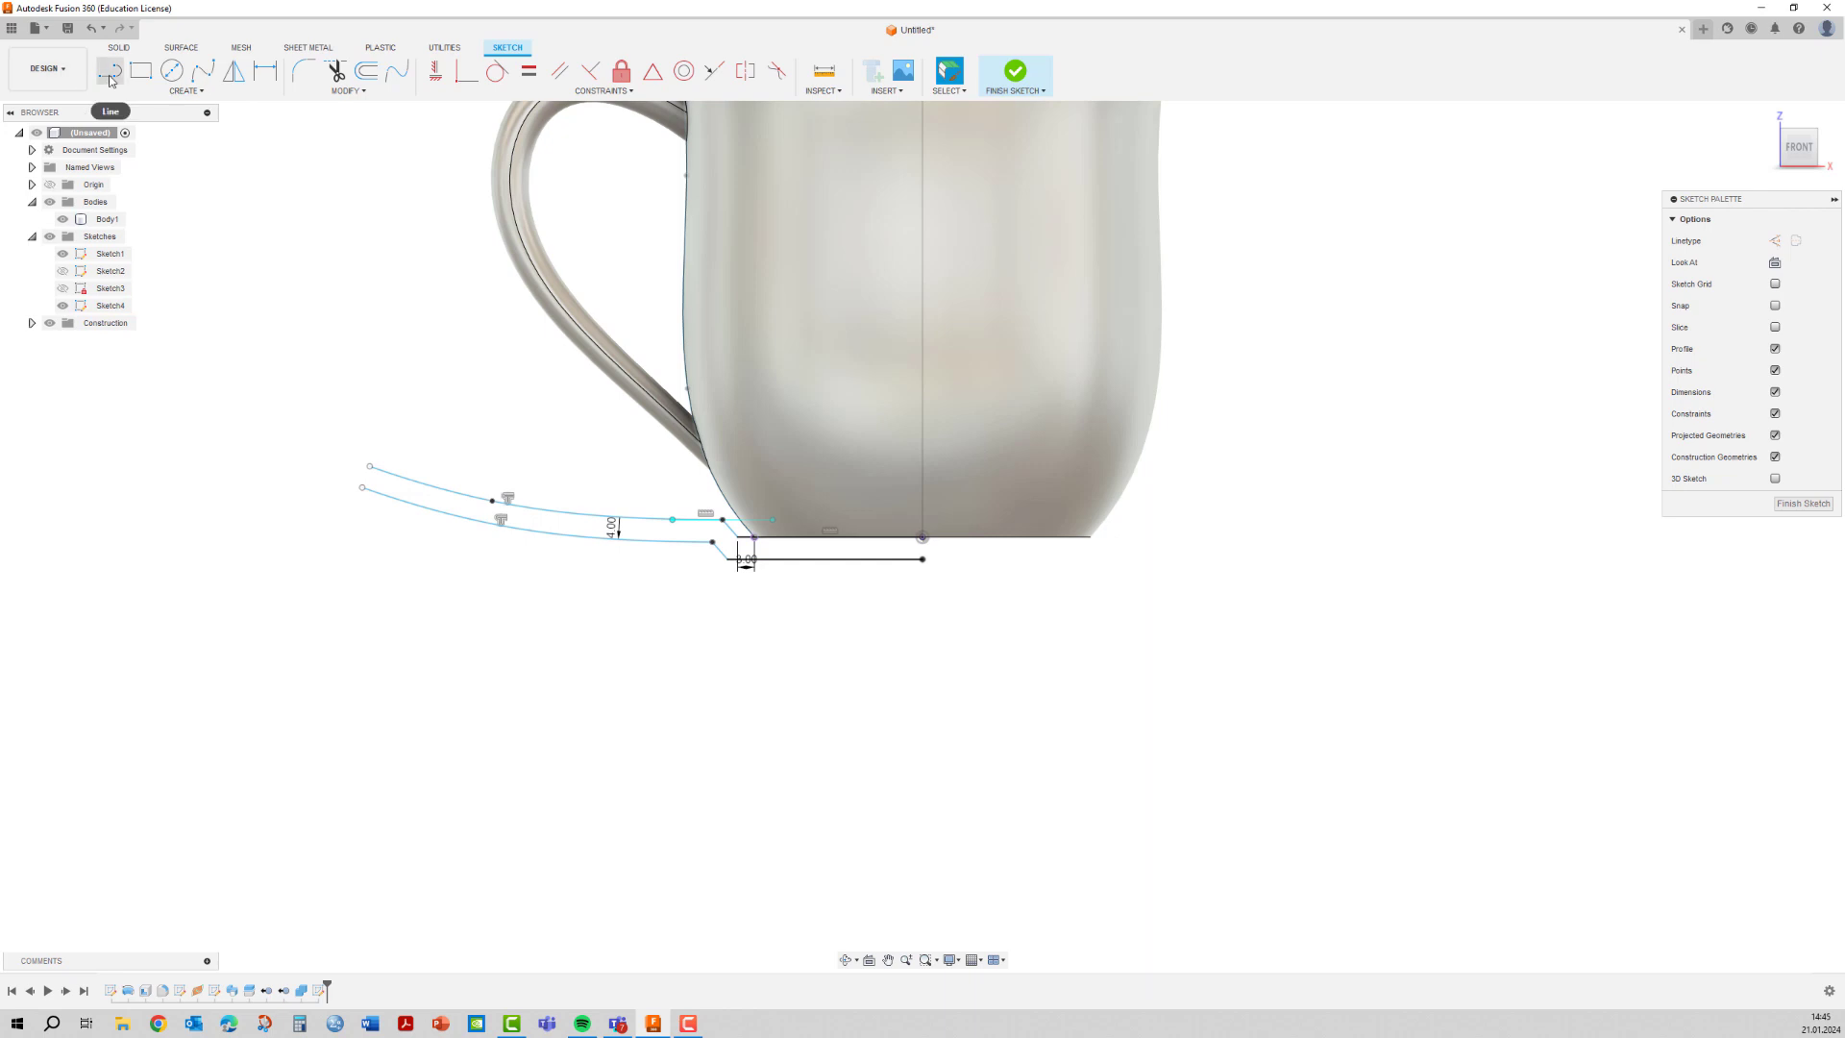
left_click(923, 538)
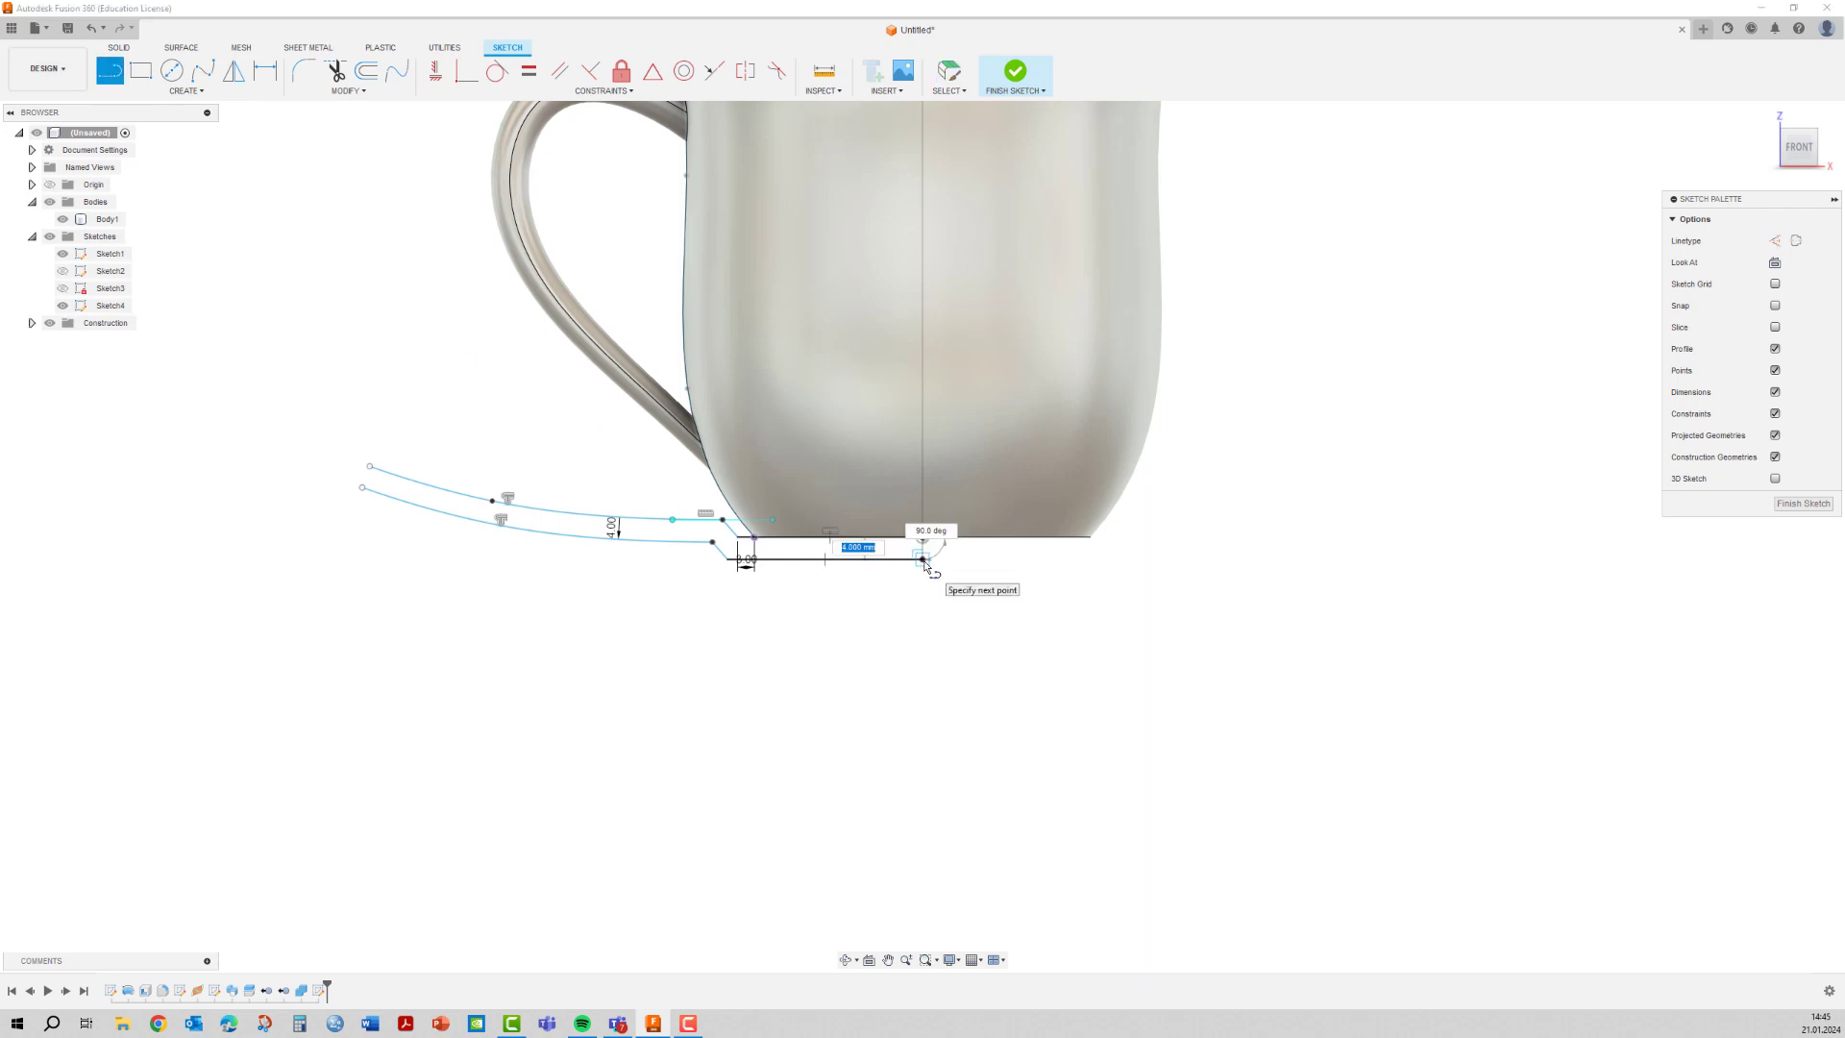
Close the saucer profile with an axis line and a 3-point arc end cap, then finish the sketch.
left_click(923, 562)
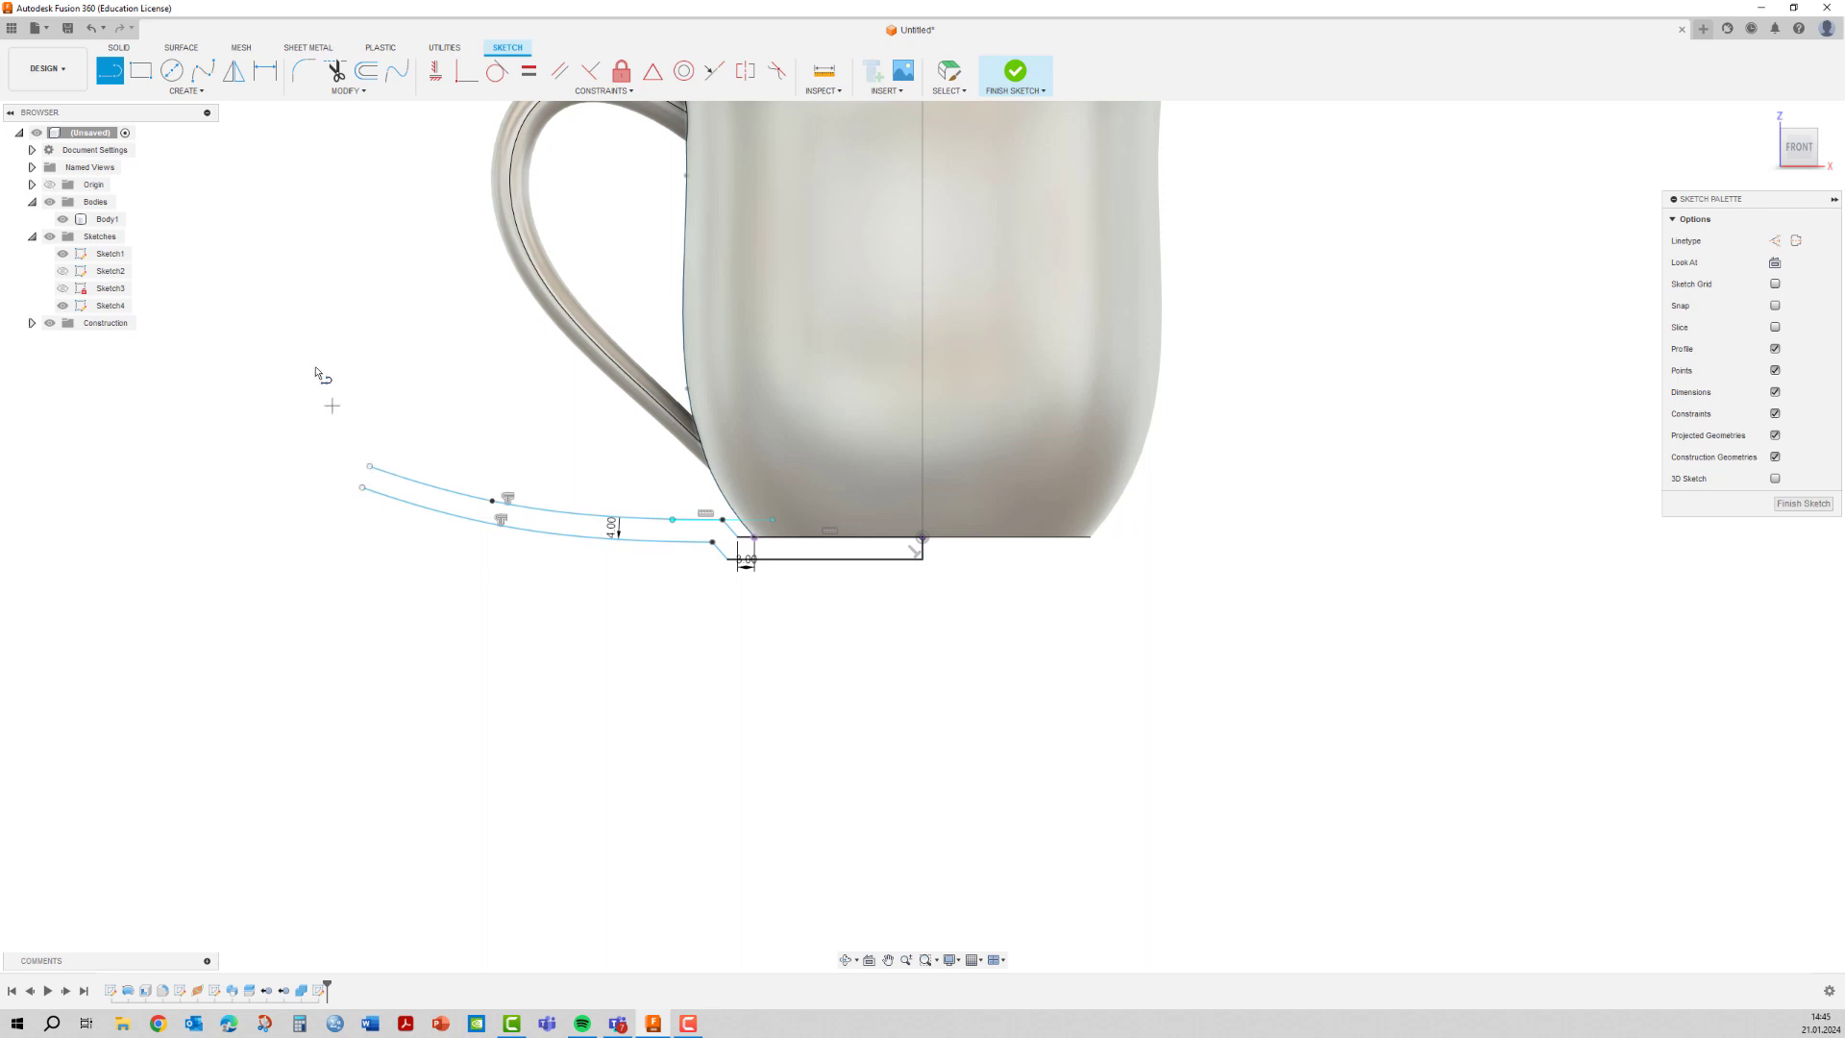
left_click(186, 91)
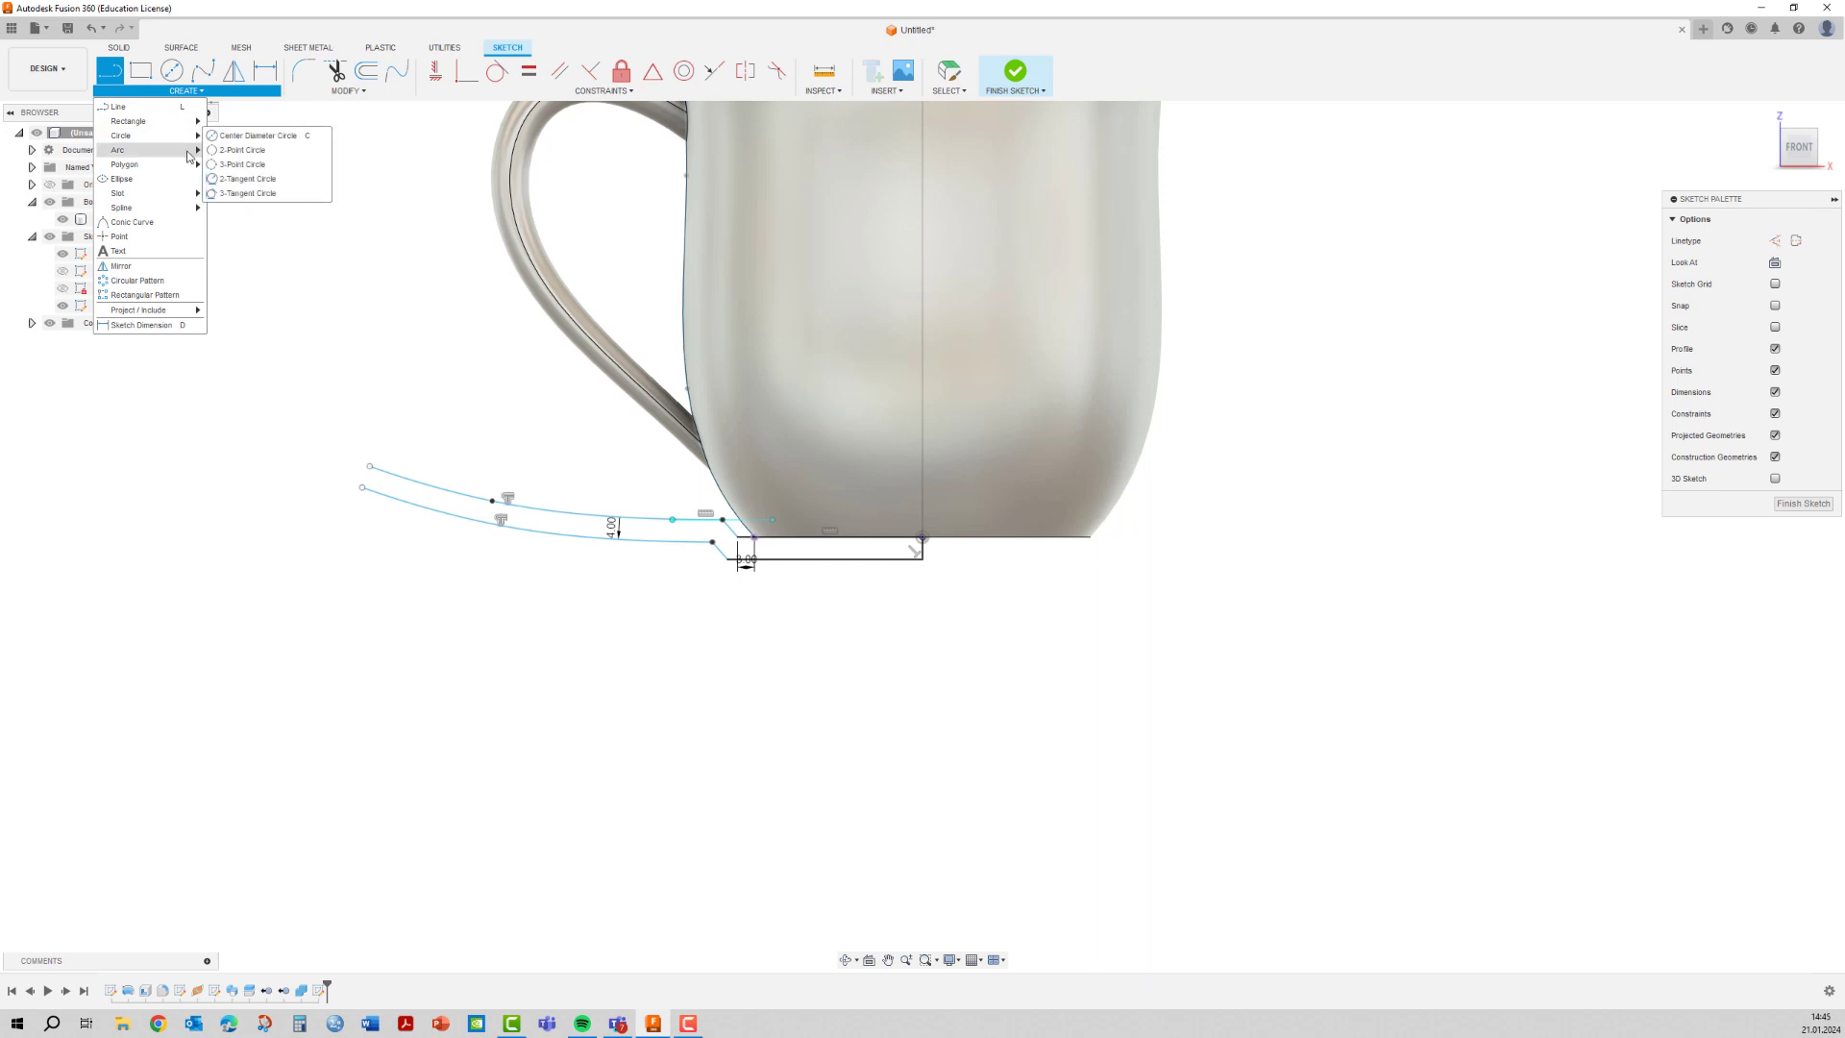
mouse_move(118, 150)
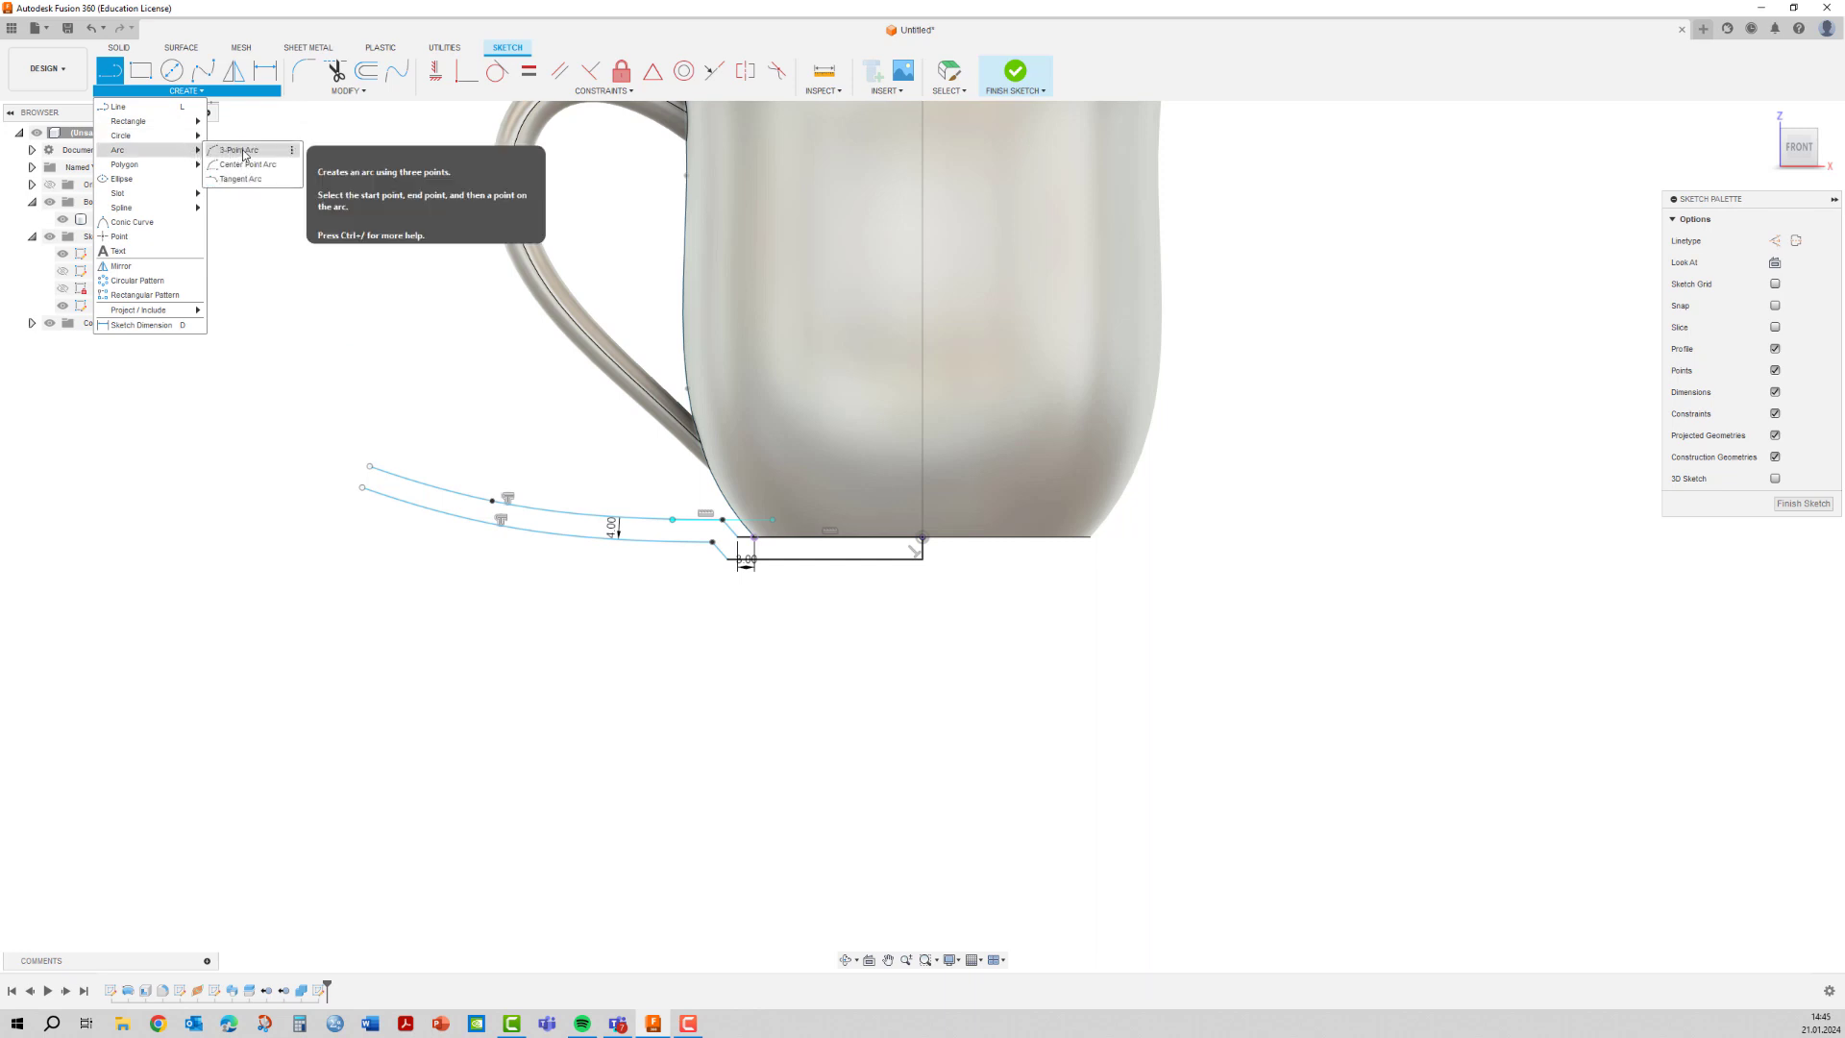
left_click(243, 155)
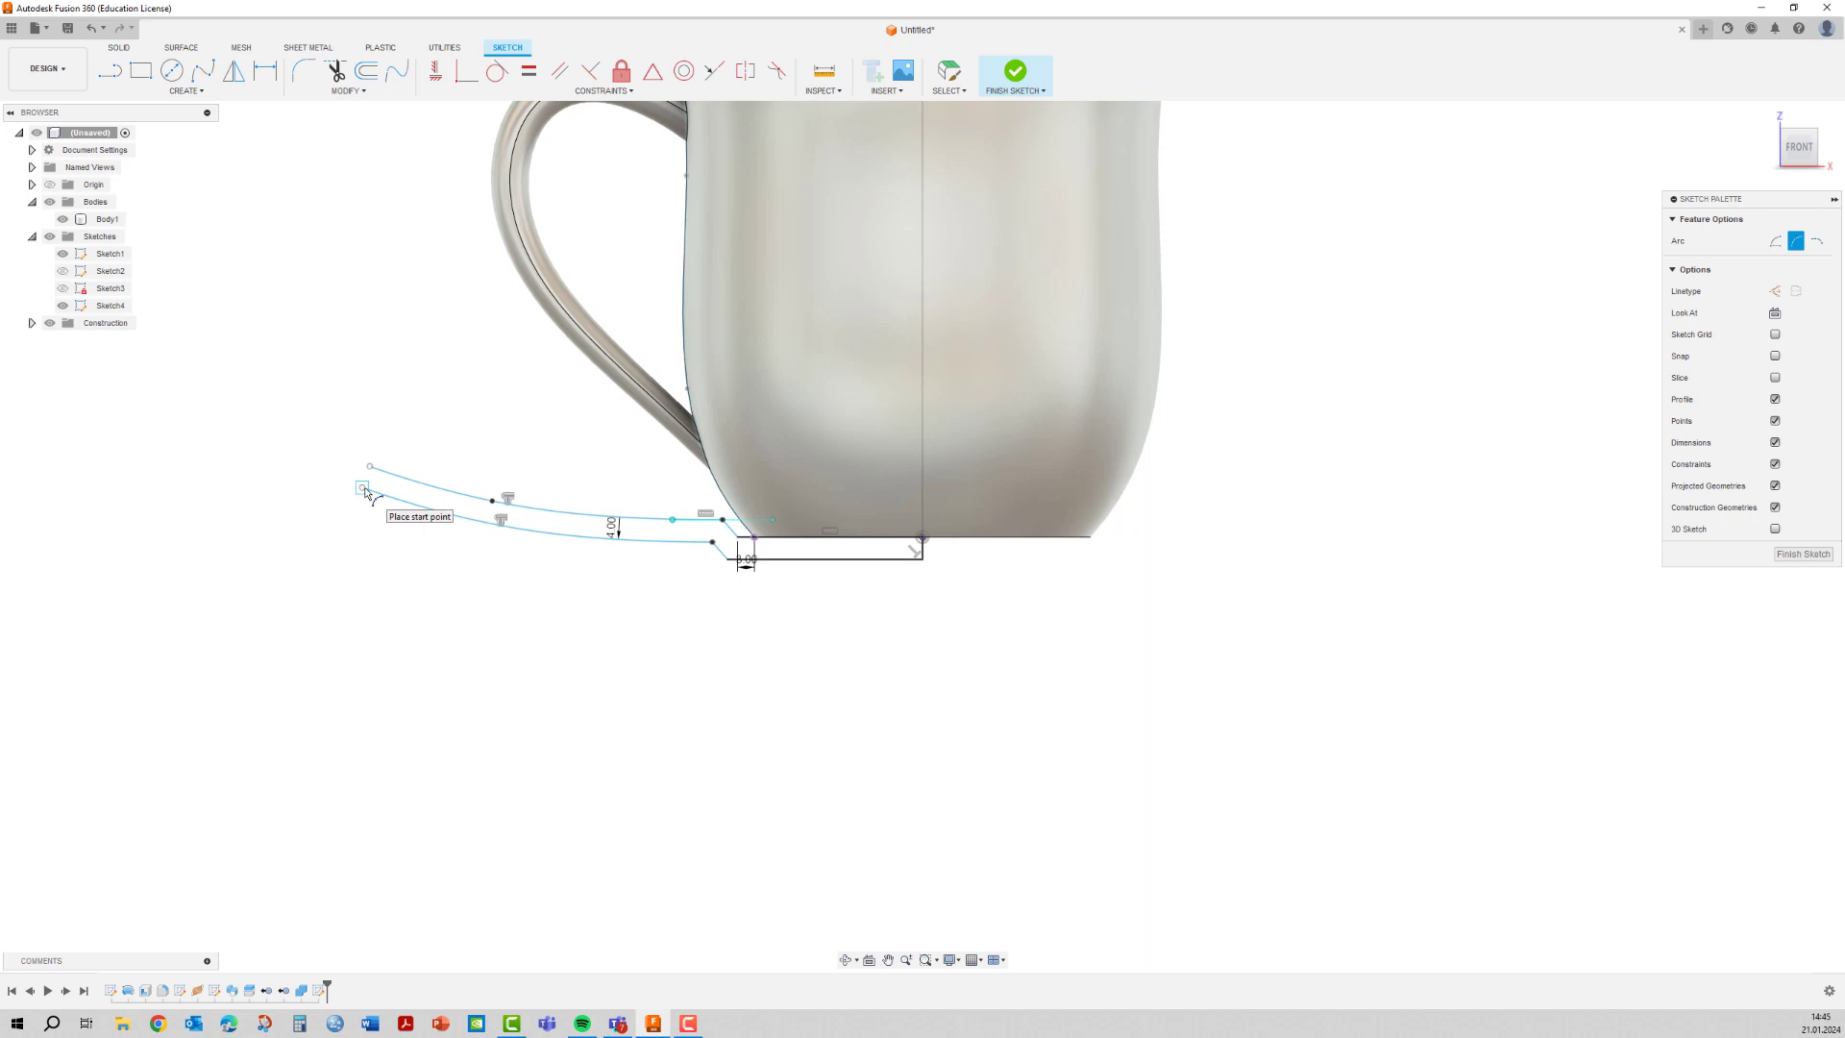
left_click(363, 489)
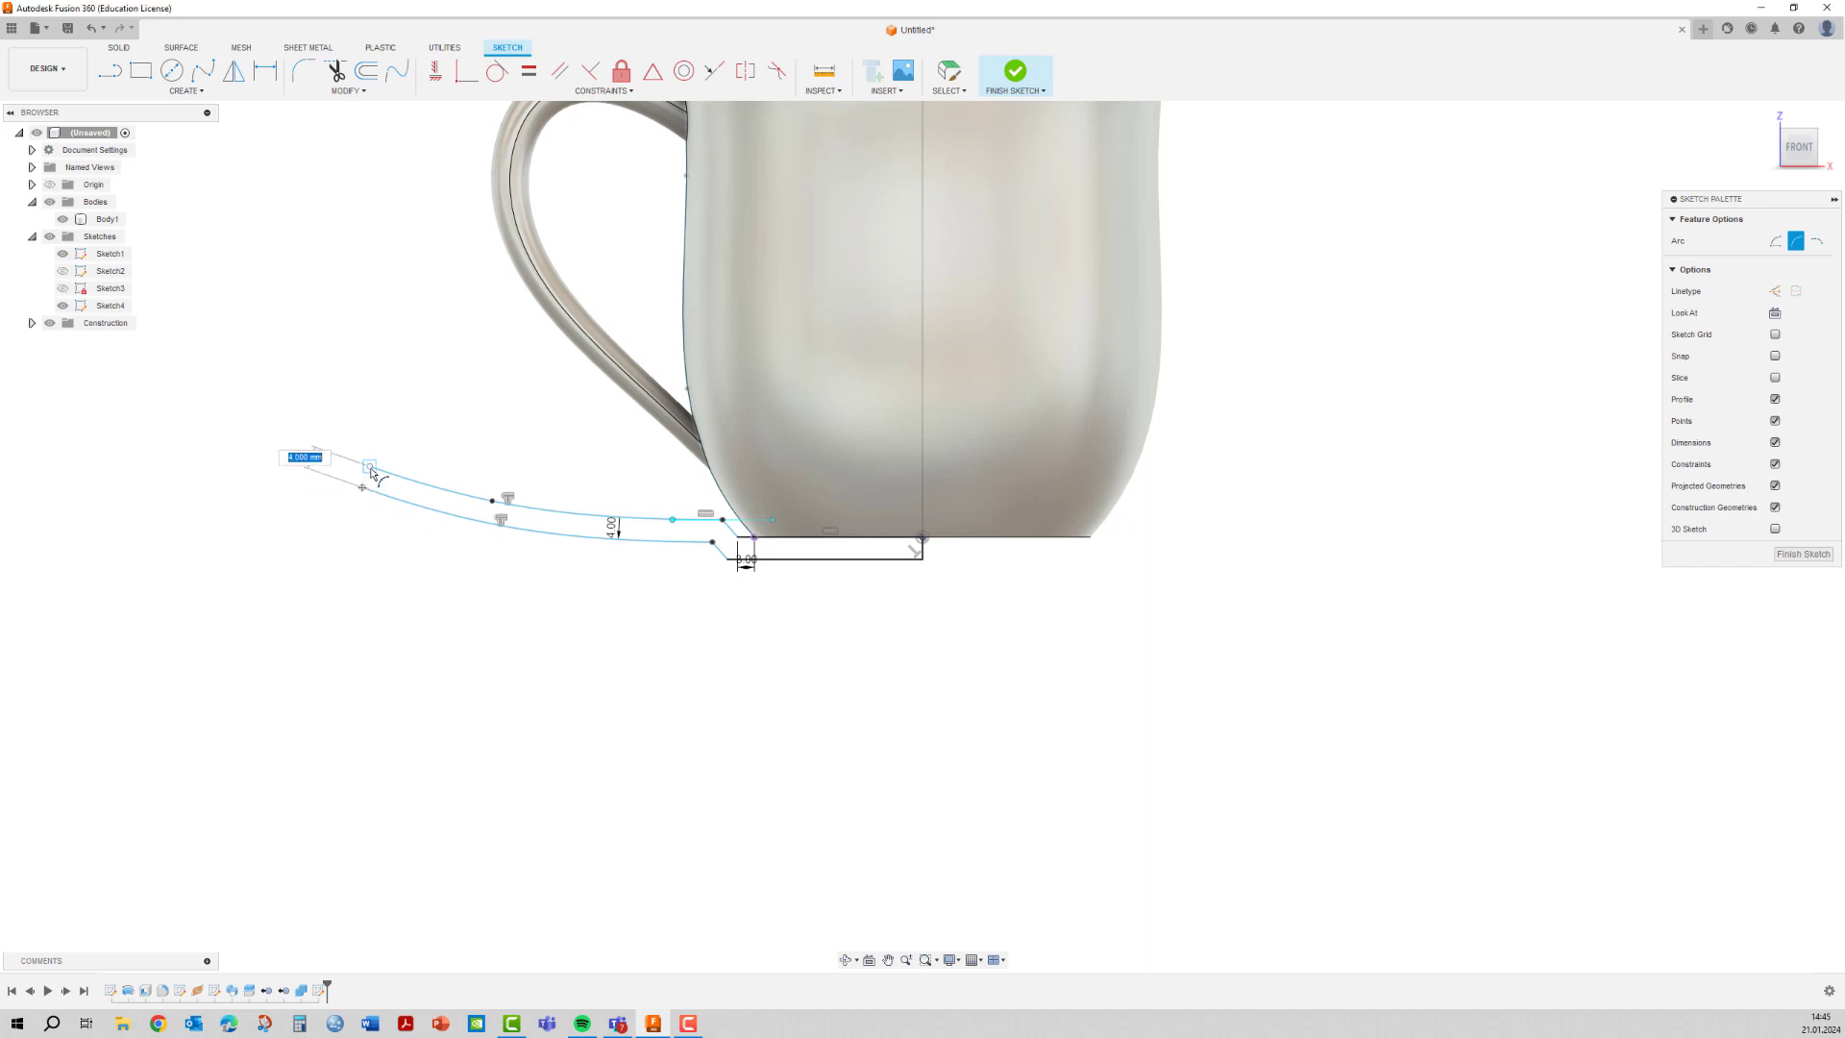
left_click(368, 468)
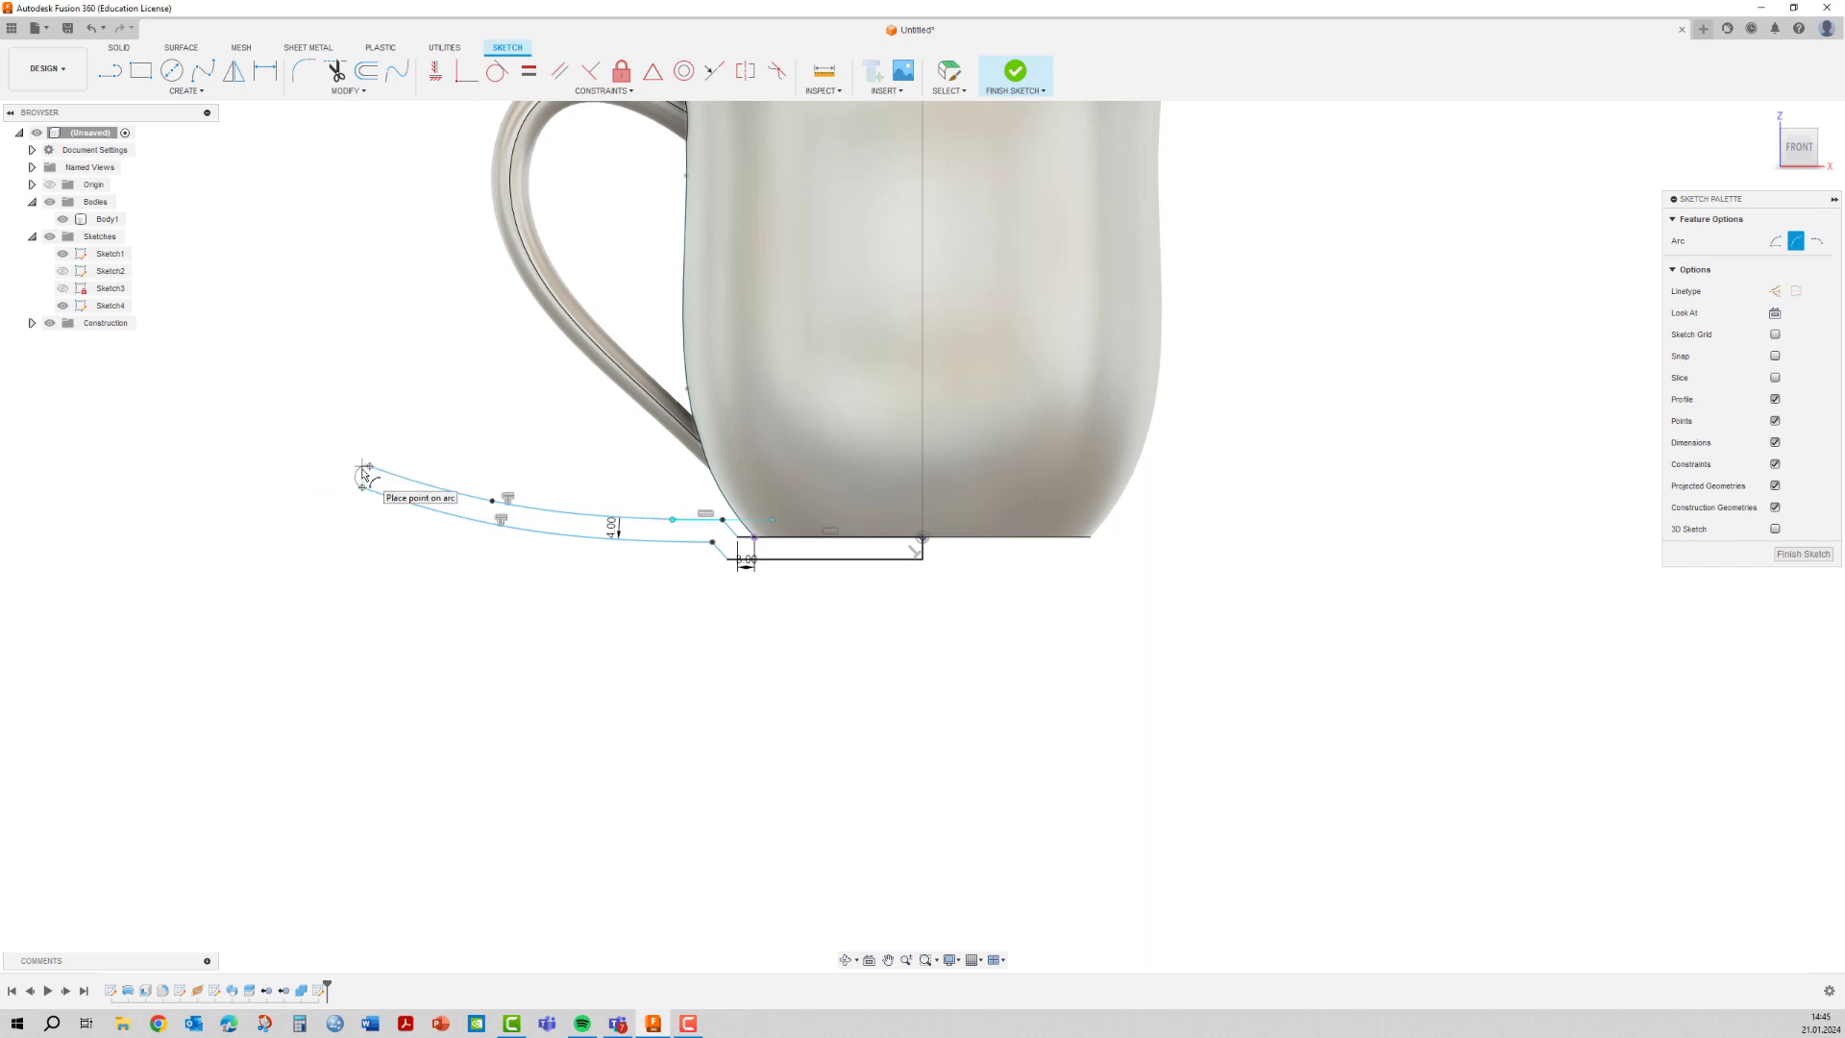
left_click(362, 471)
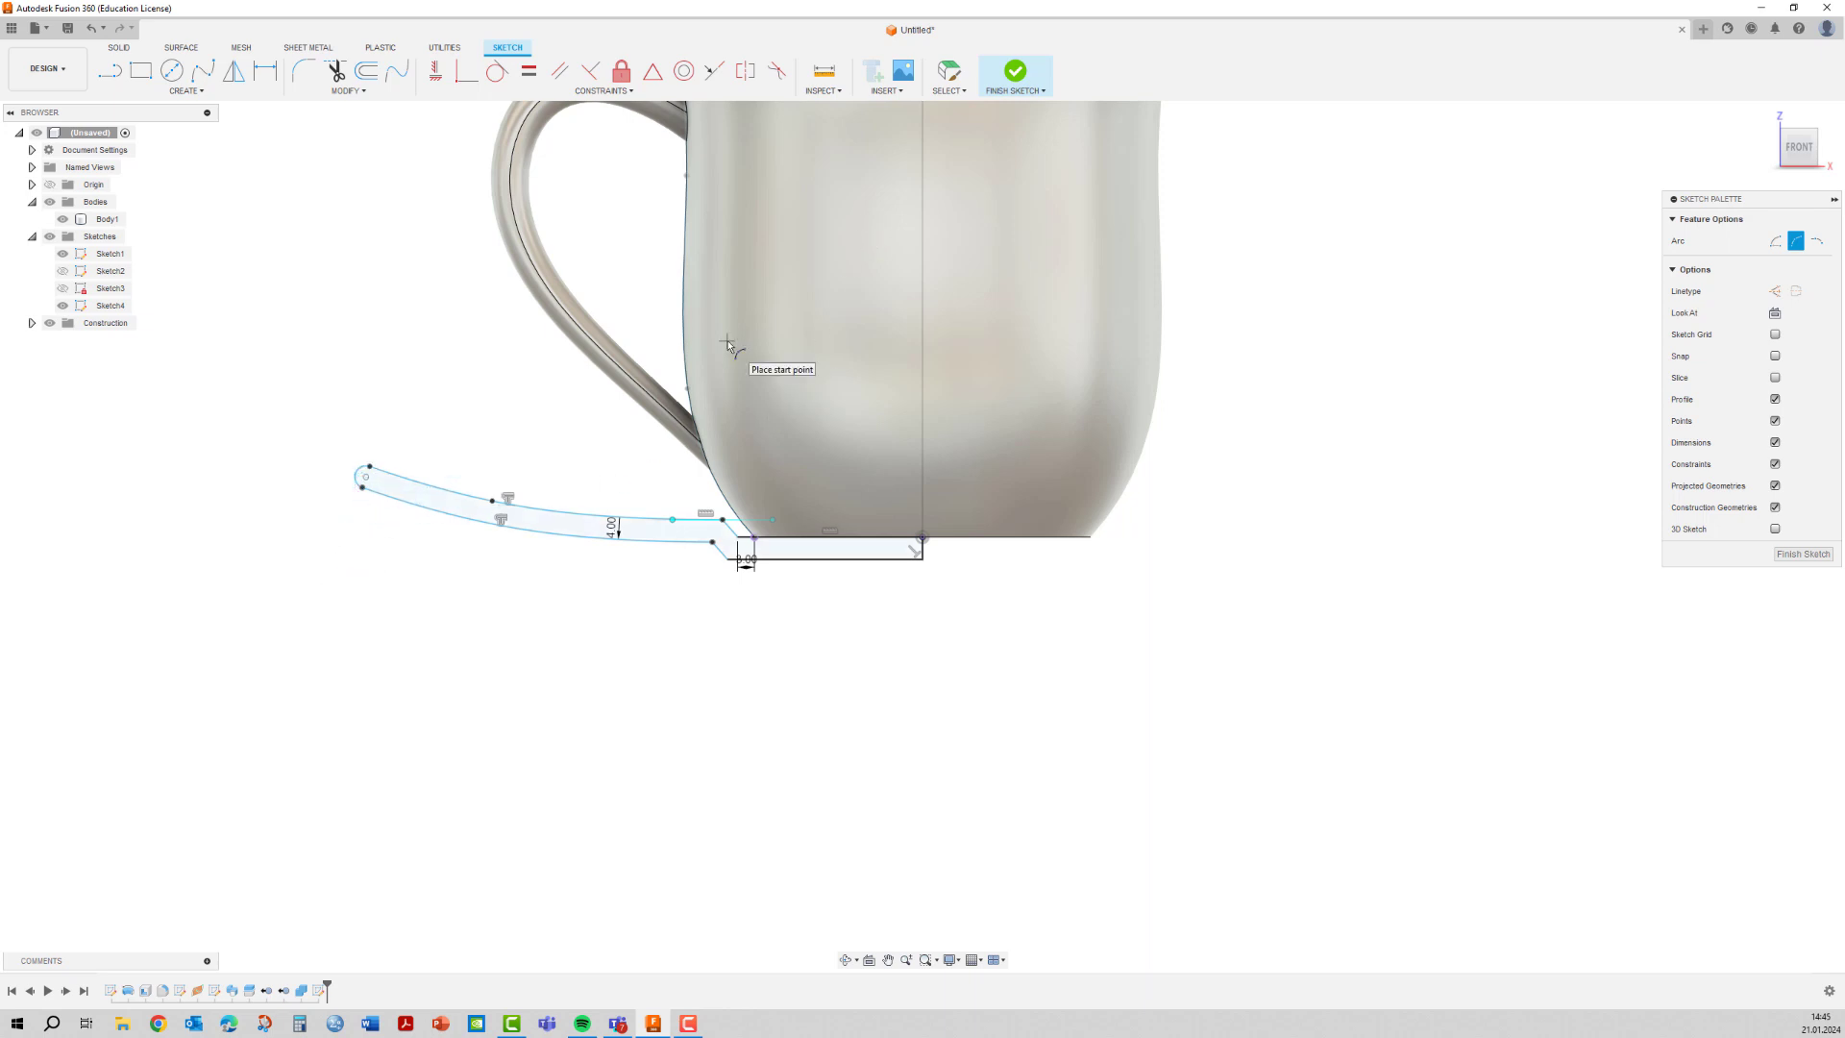
left_click(1015, 73)
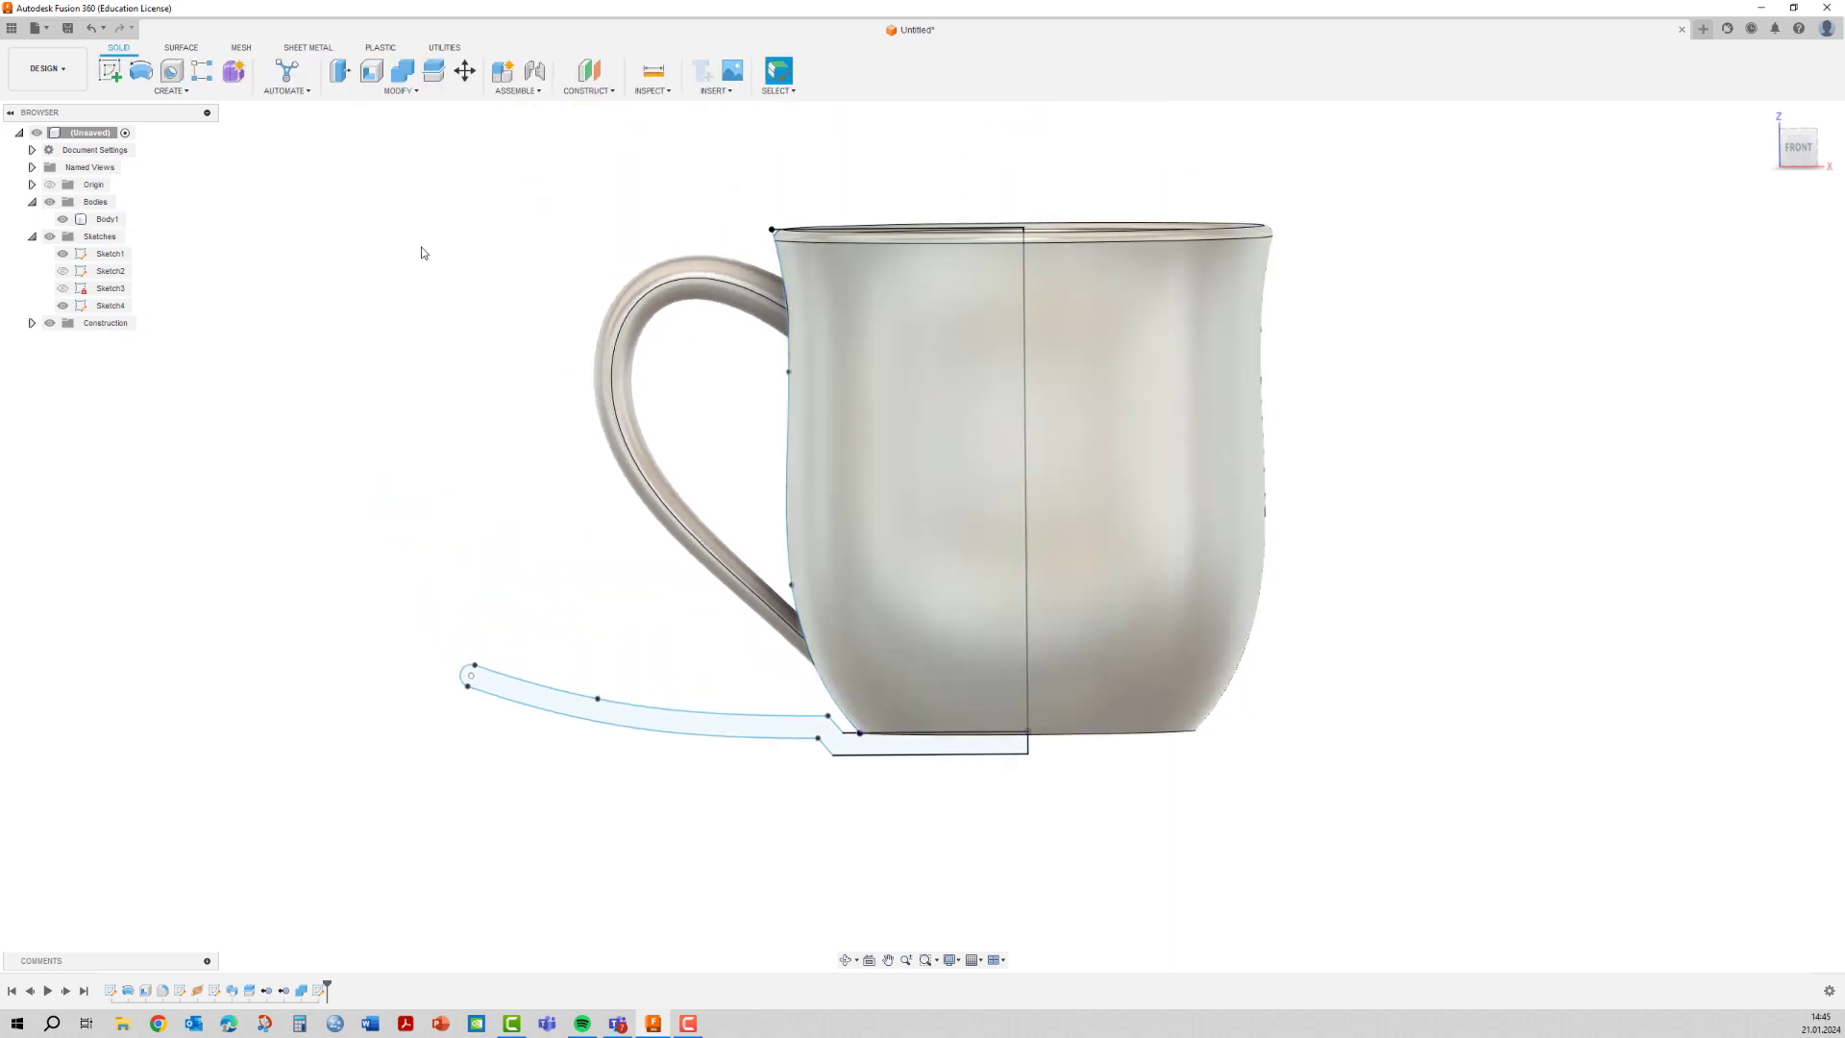
Revolve the saucer profile 360° about the centre line as a new body, Body6.
left_click(173, 90)
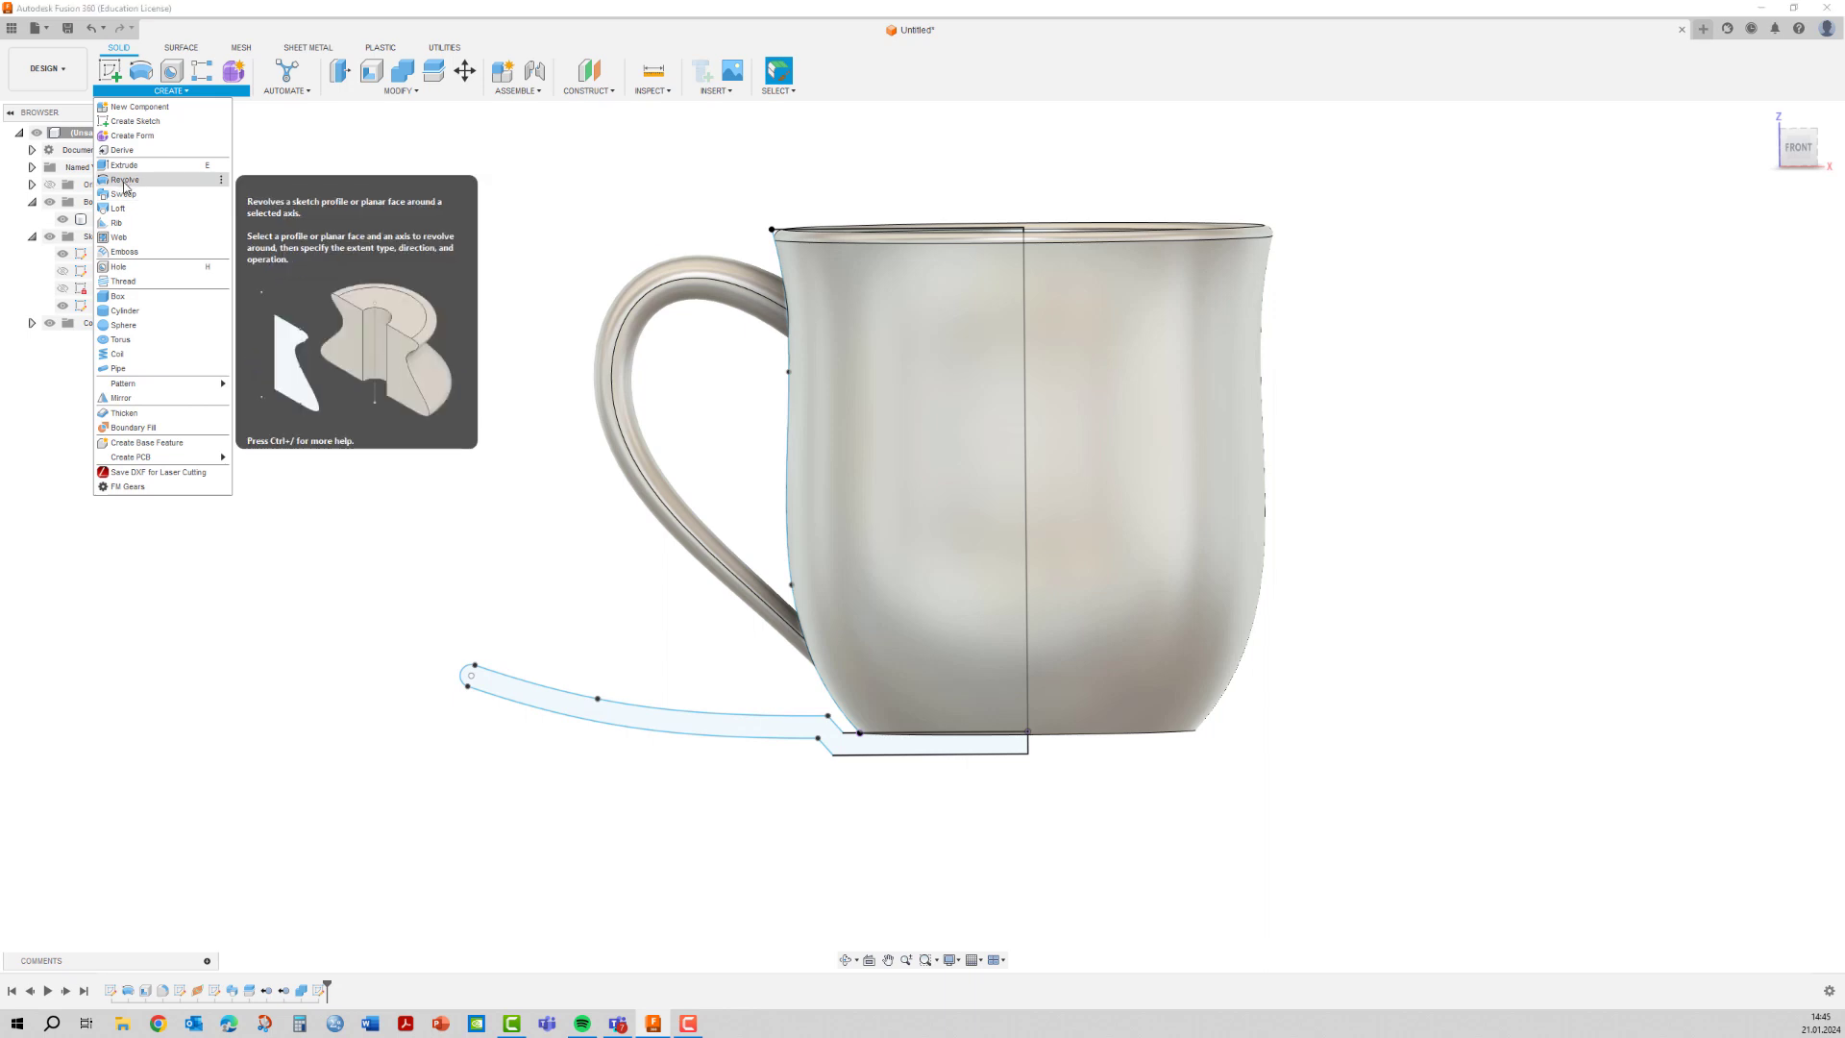
left_click(125, 180)
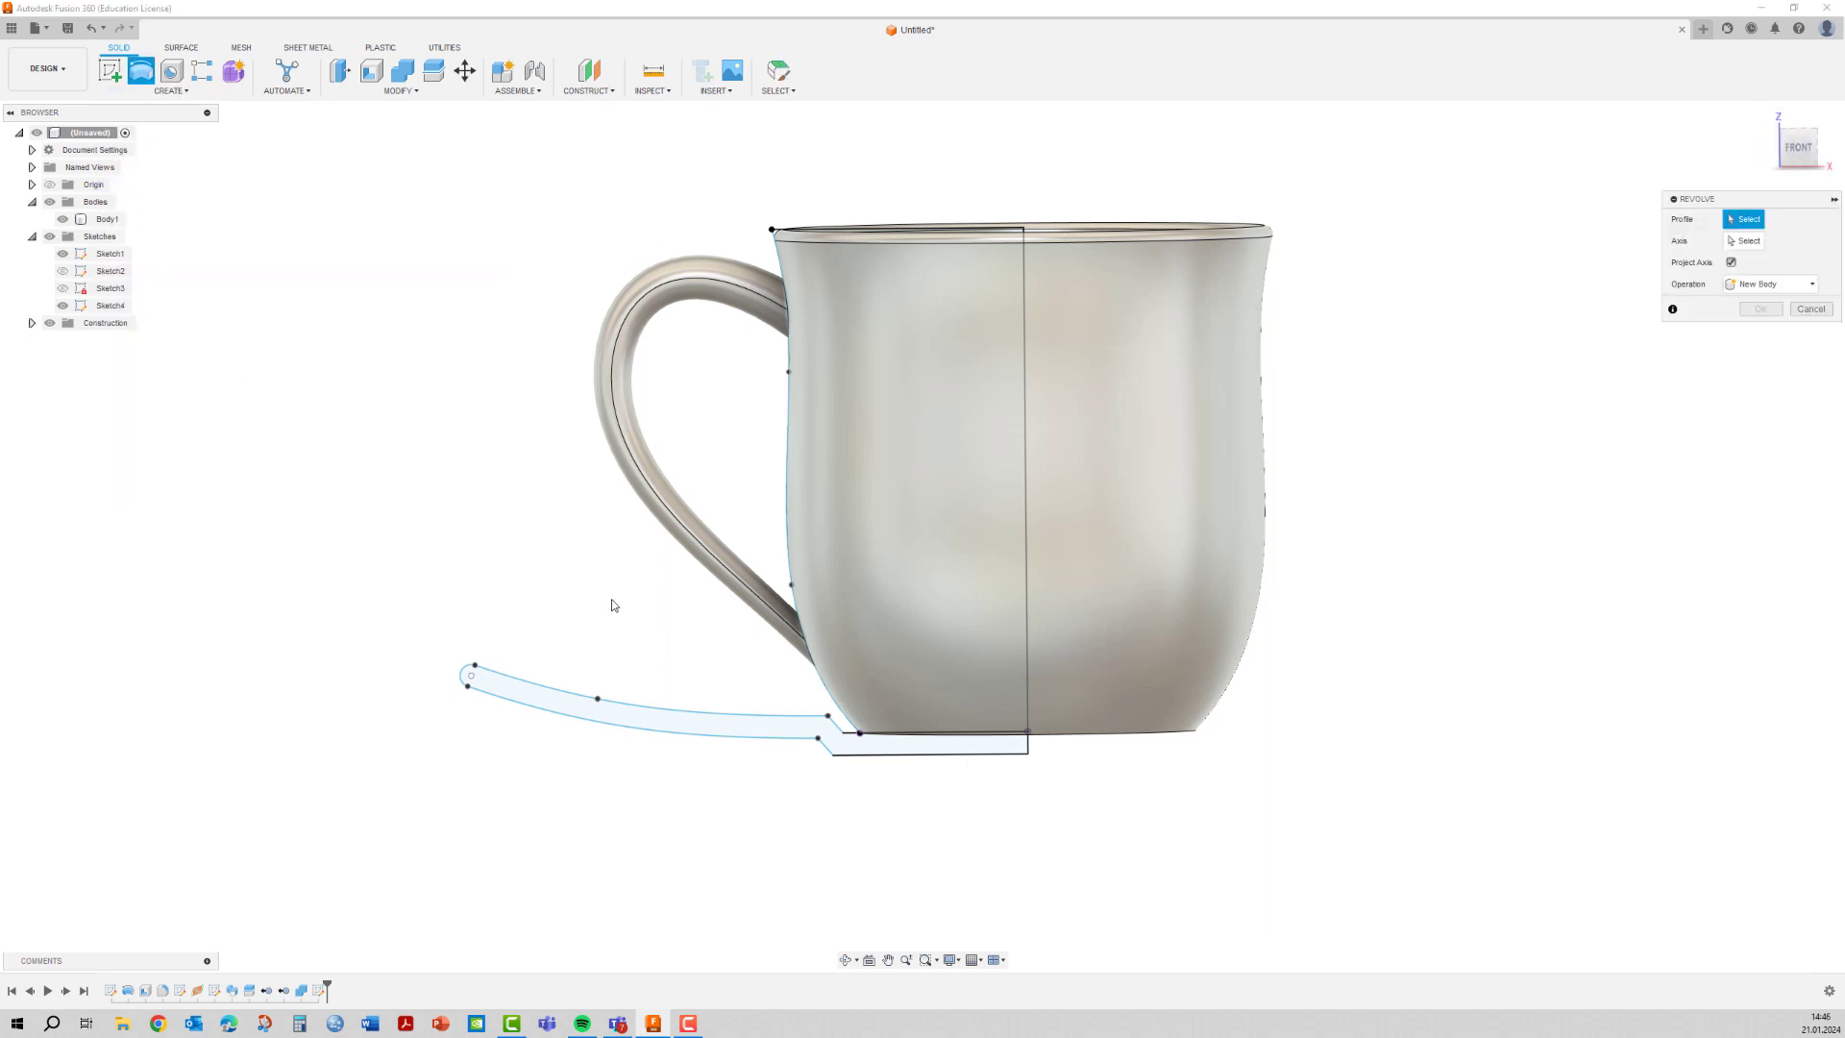
left_click(641, 728)
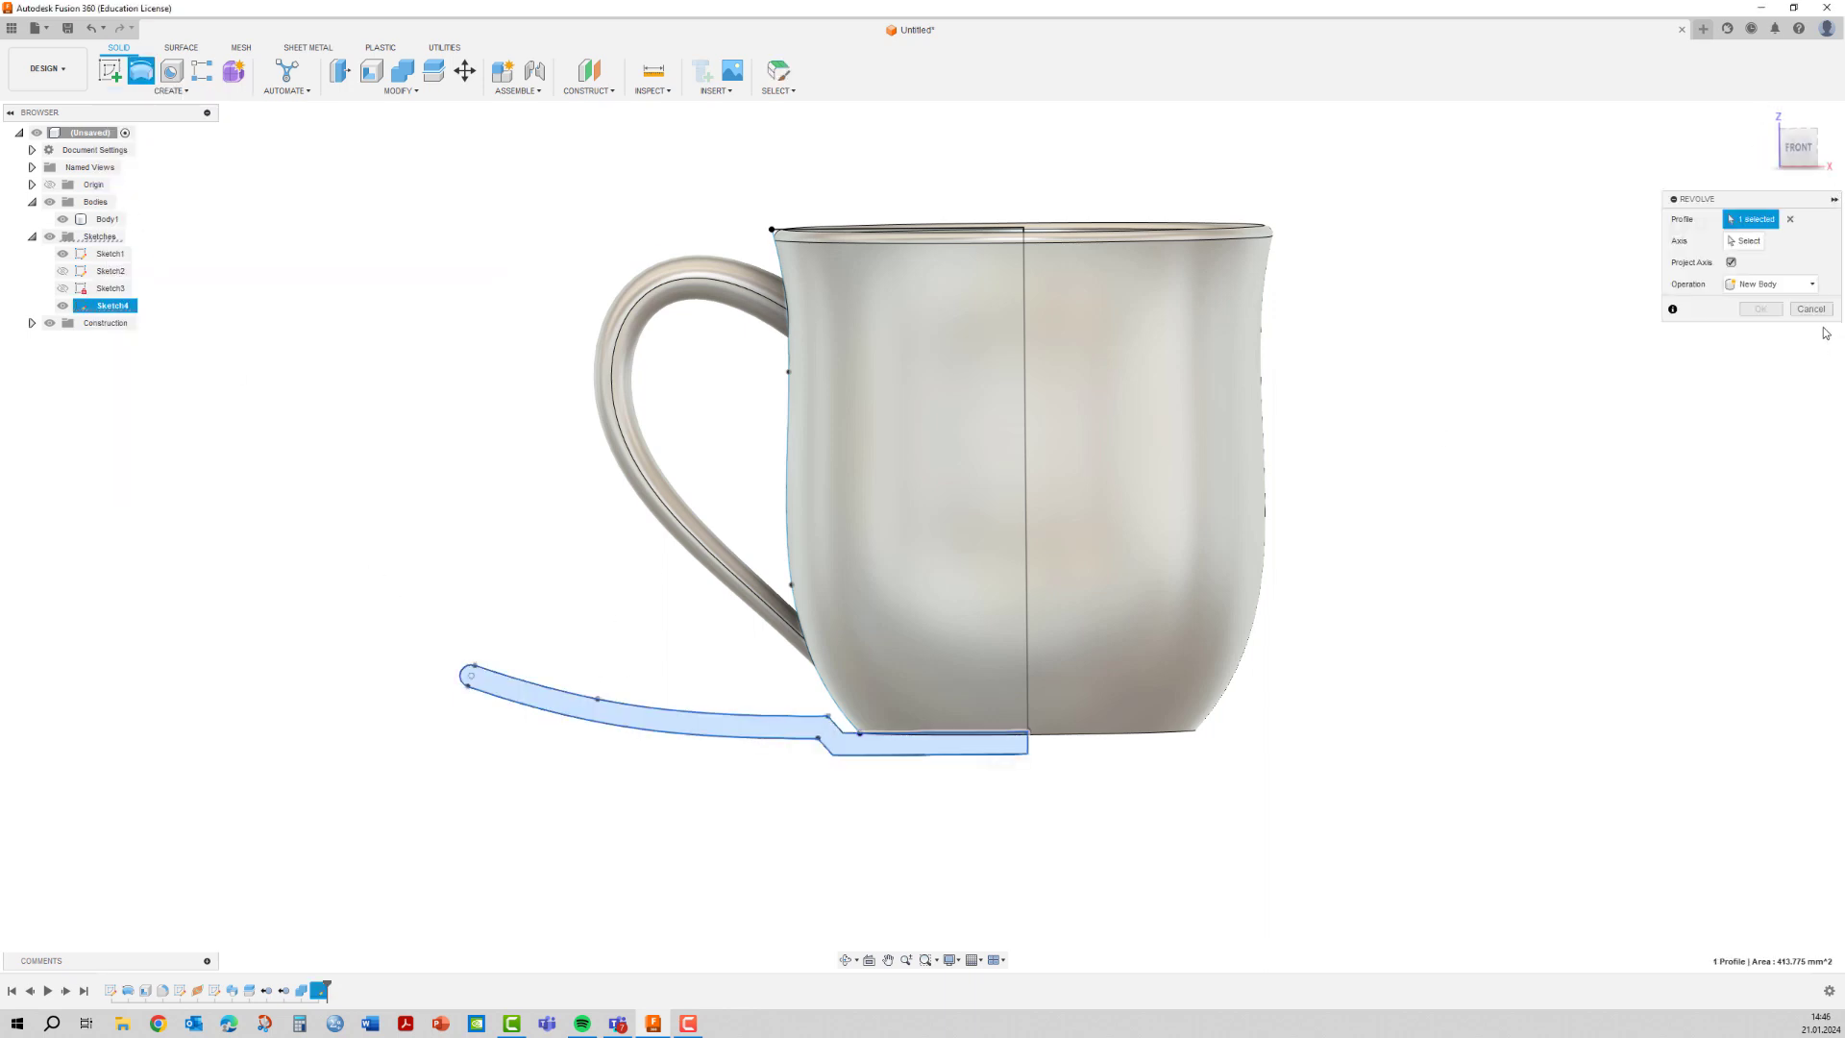
left_click(1746, 241)
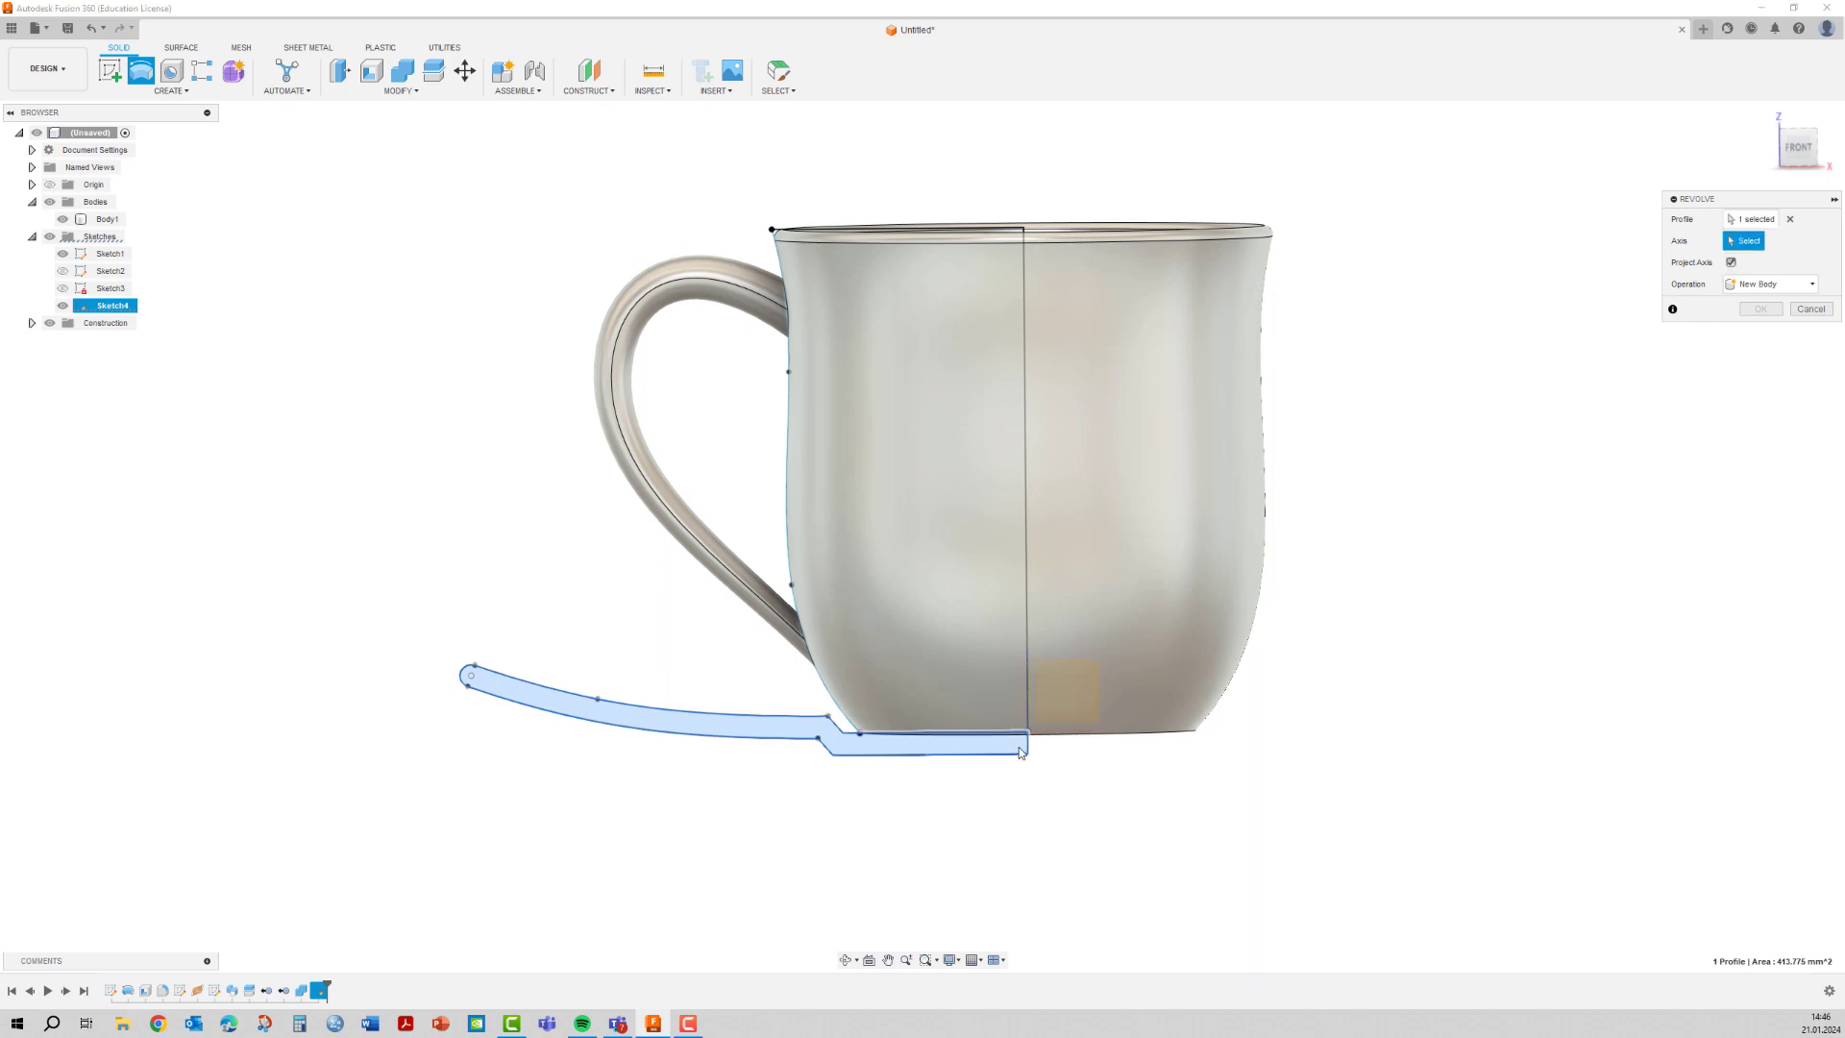
scroll(1033, 756, "up", 3)
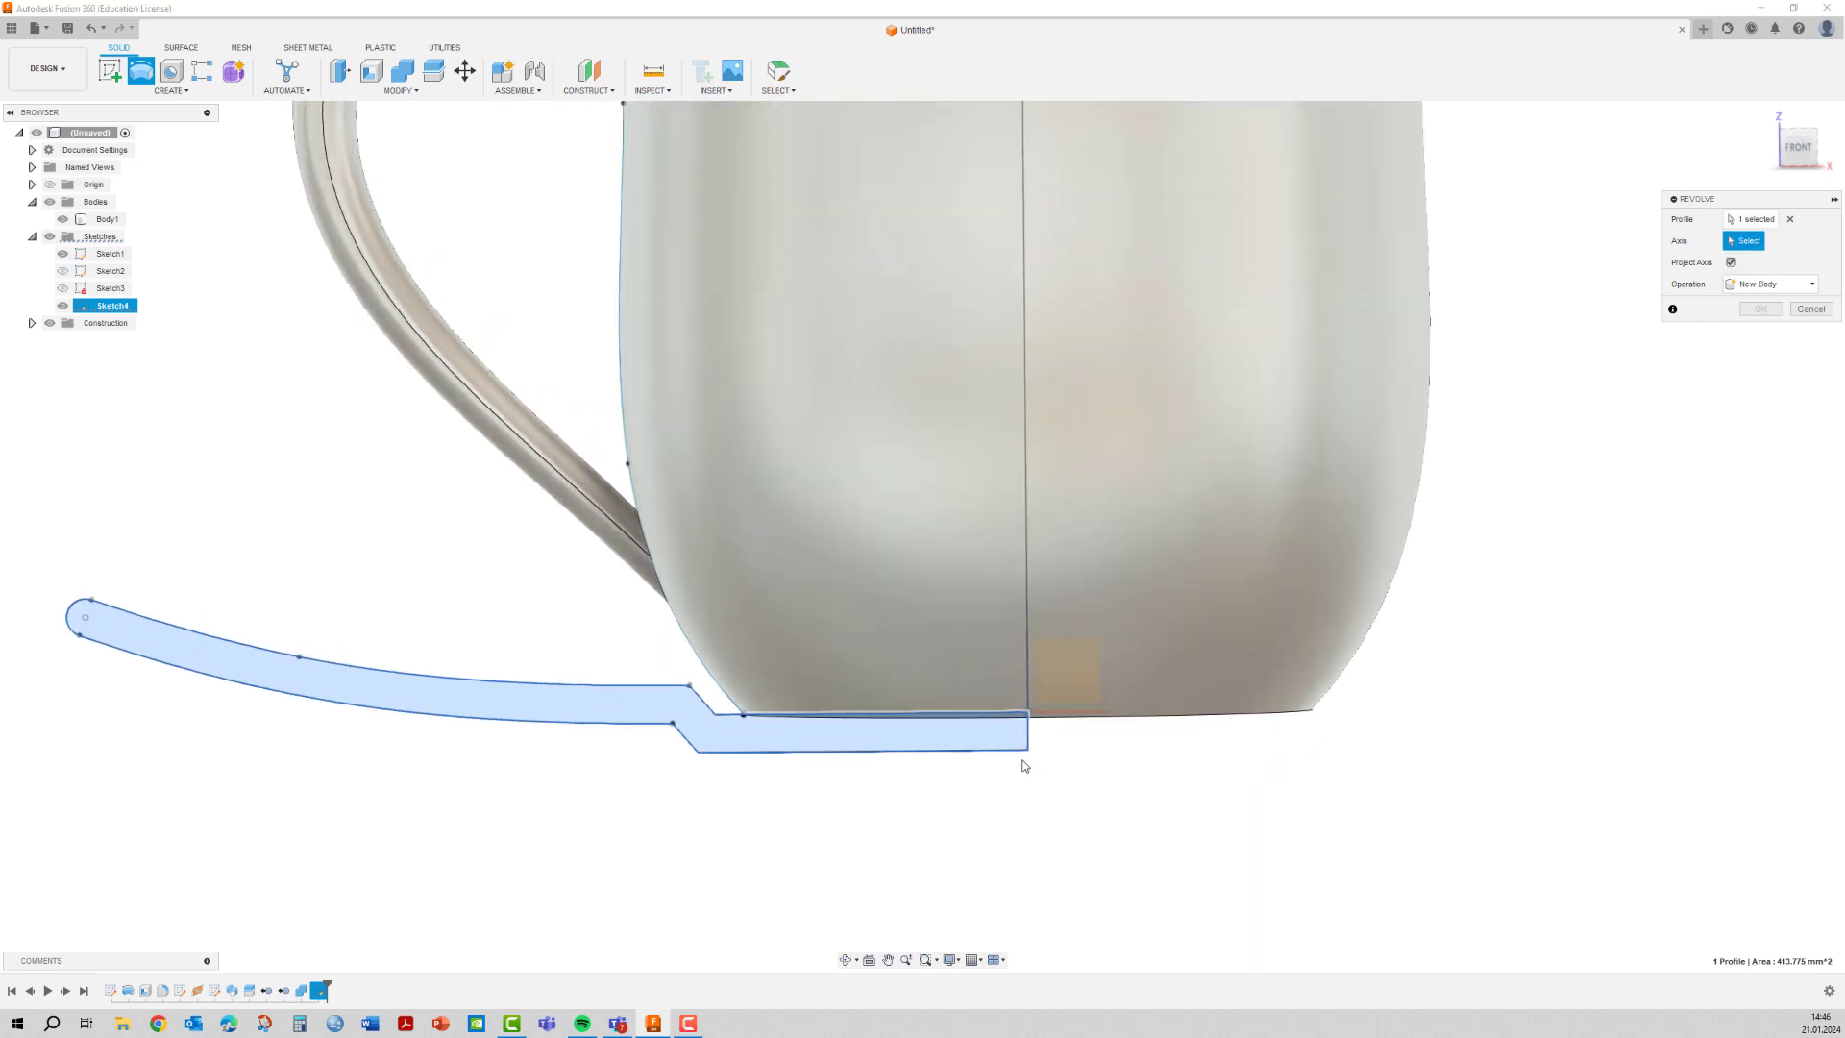
scroll(1033, 739, "up", 1)
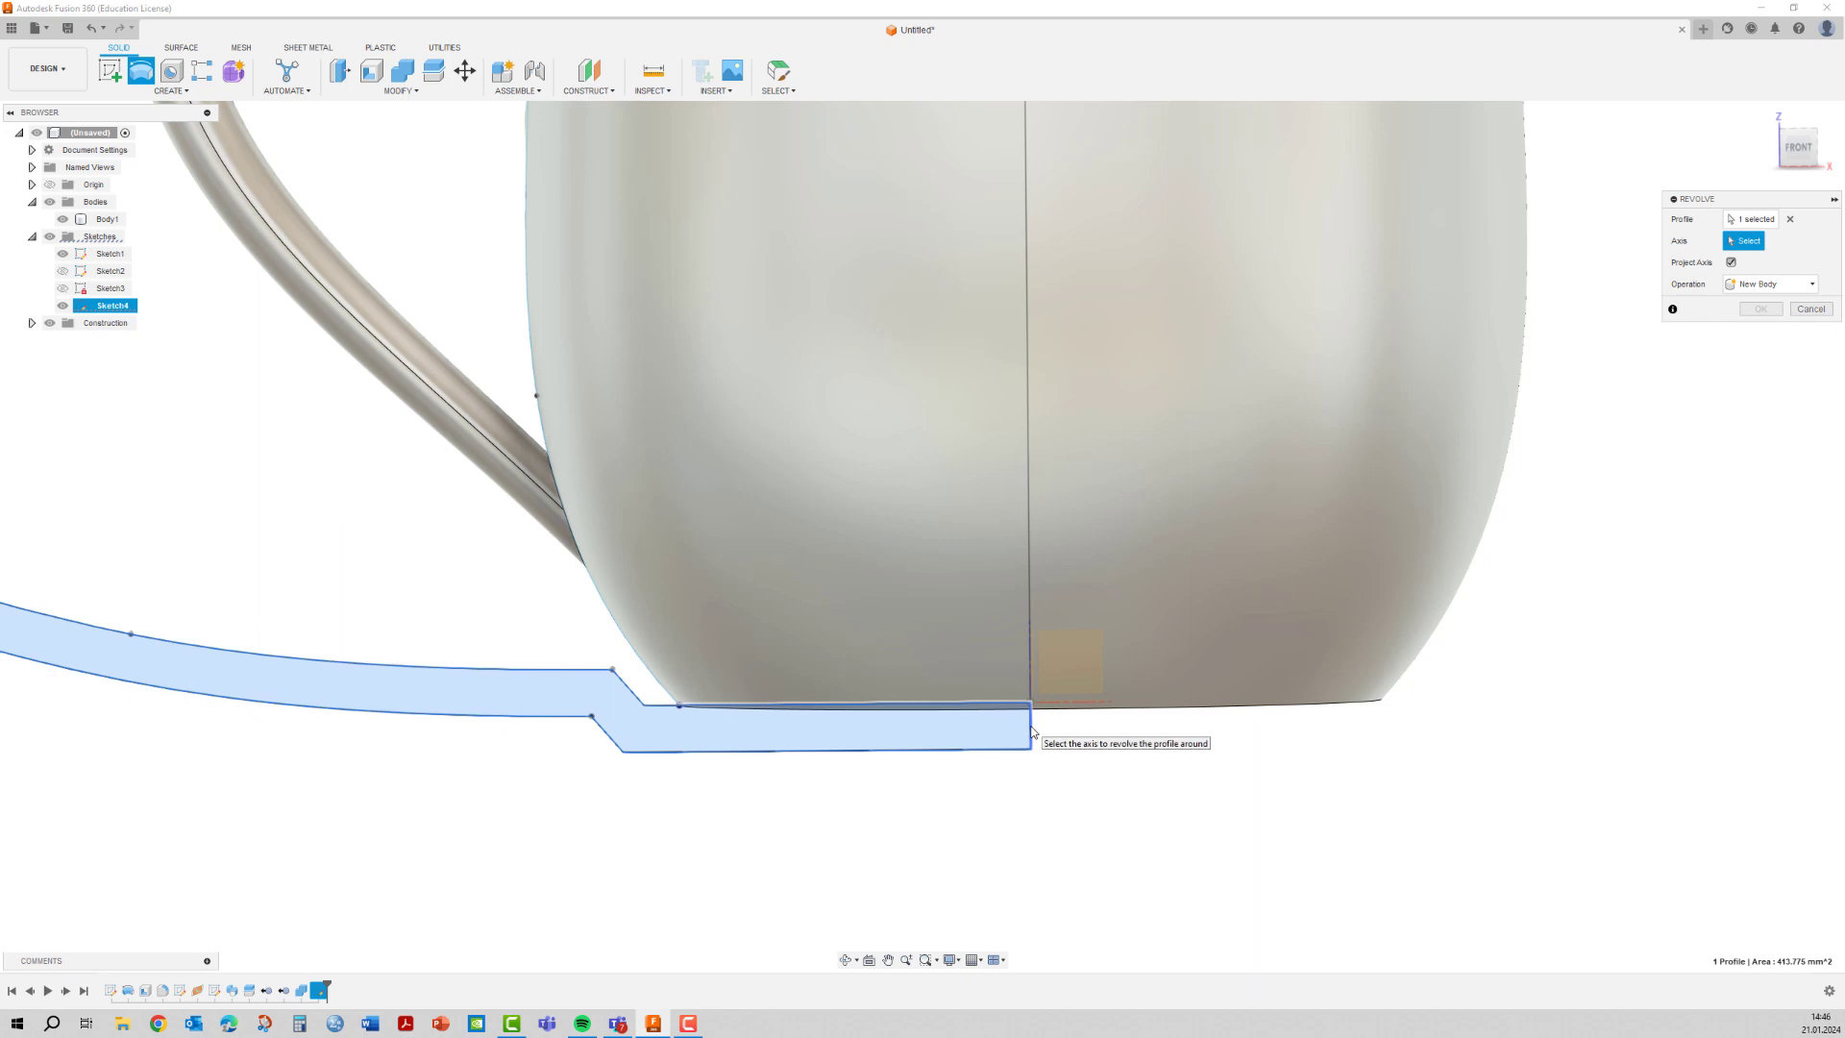
left_click(1032, 732)
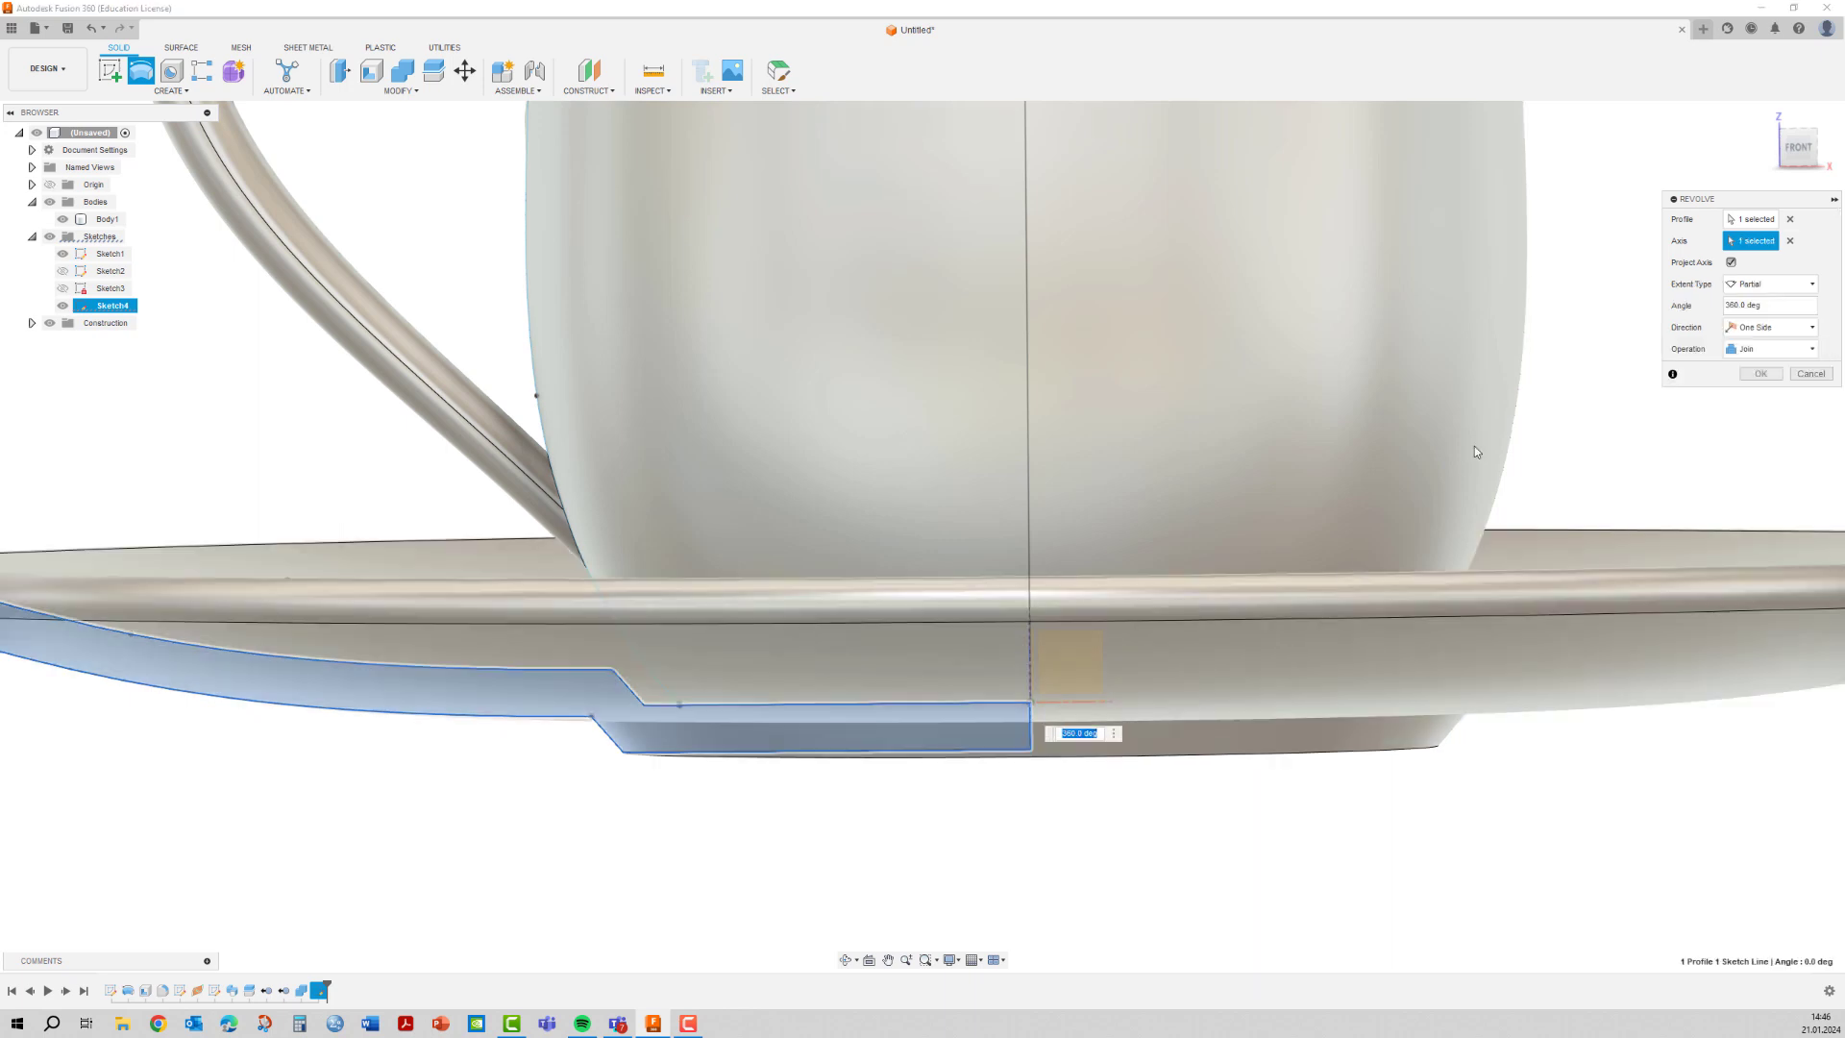
left_click(1755, 354)
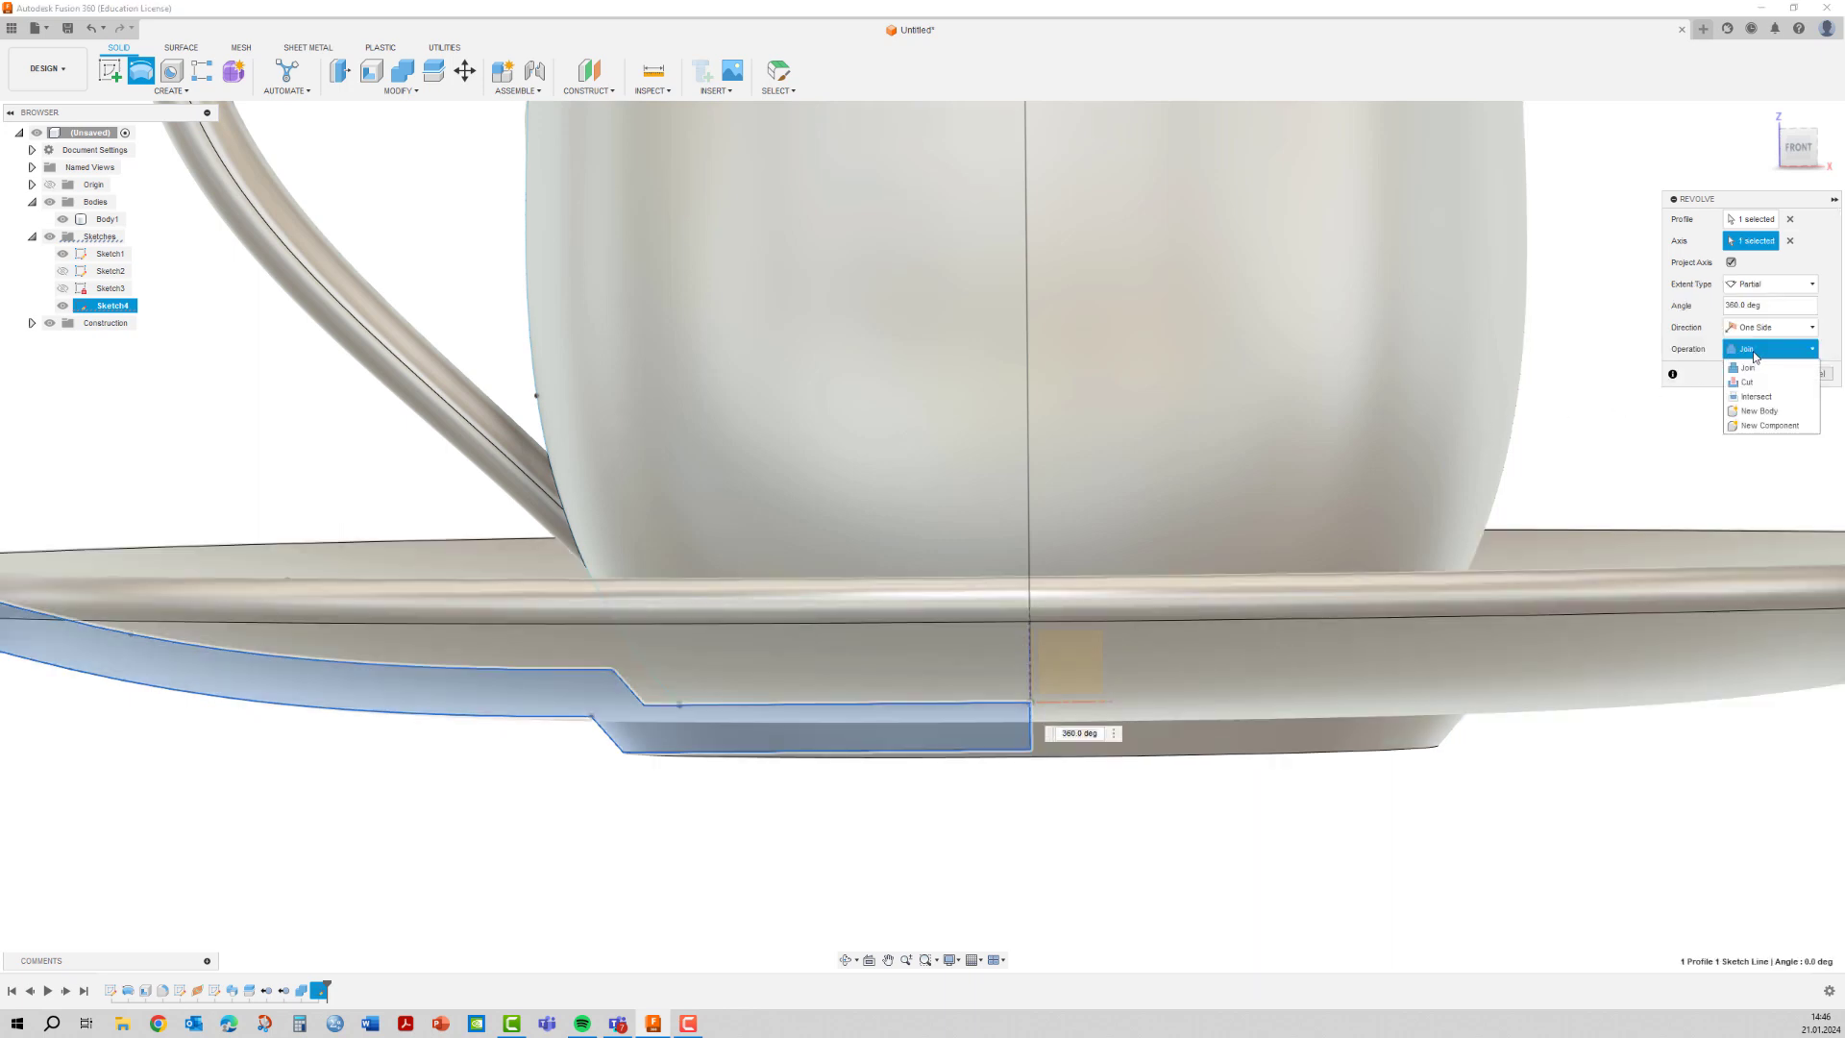
left_click(1743, 416)
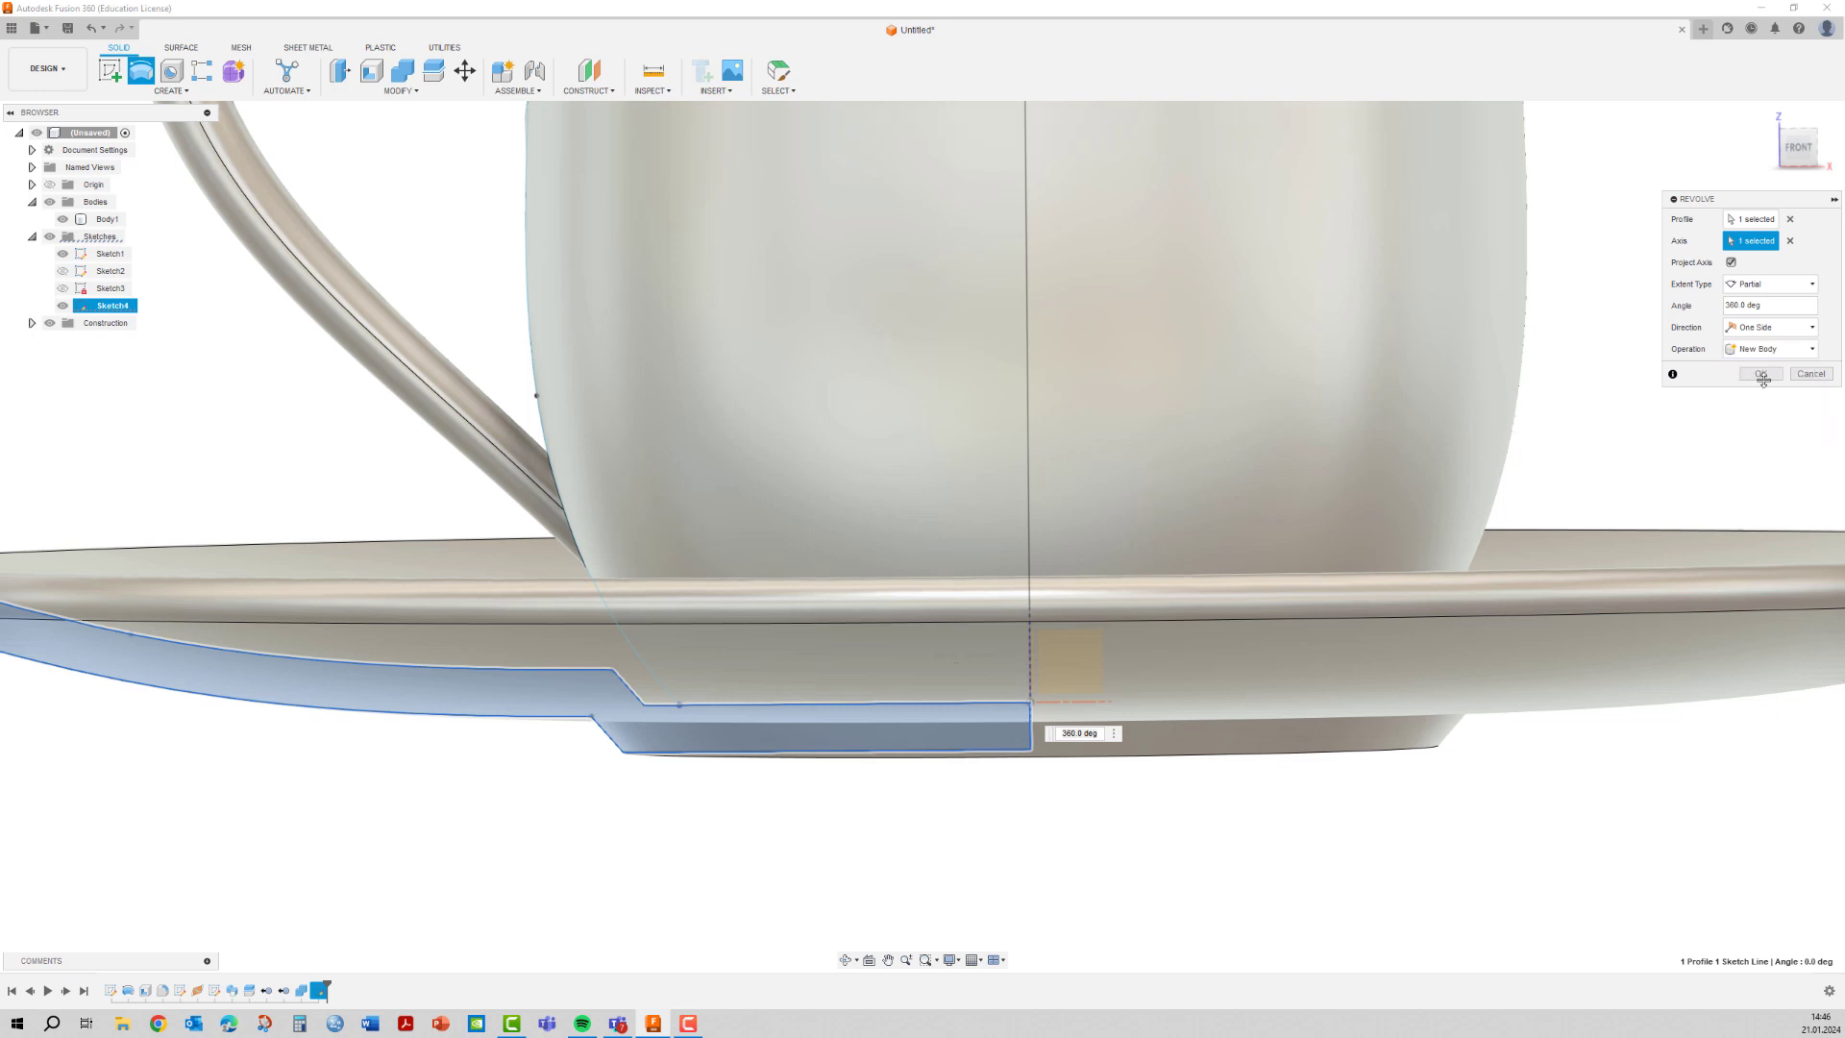
left_click(1756, 373)
Orbit around the saucer, selecting the saucer body Body6 and its profile sketch Sketch4.
scroll(1537, 455, "down", 3)
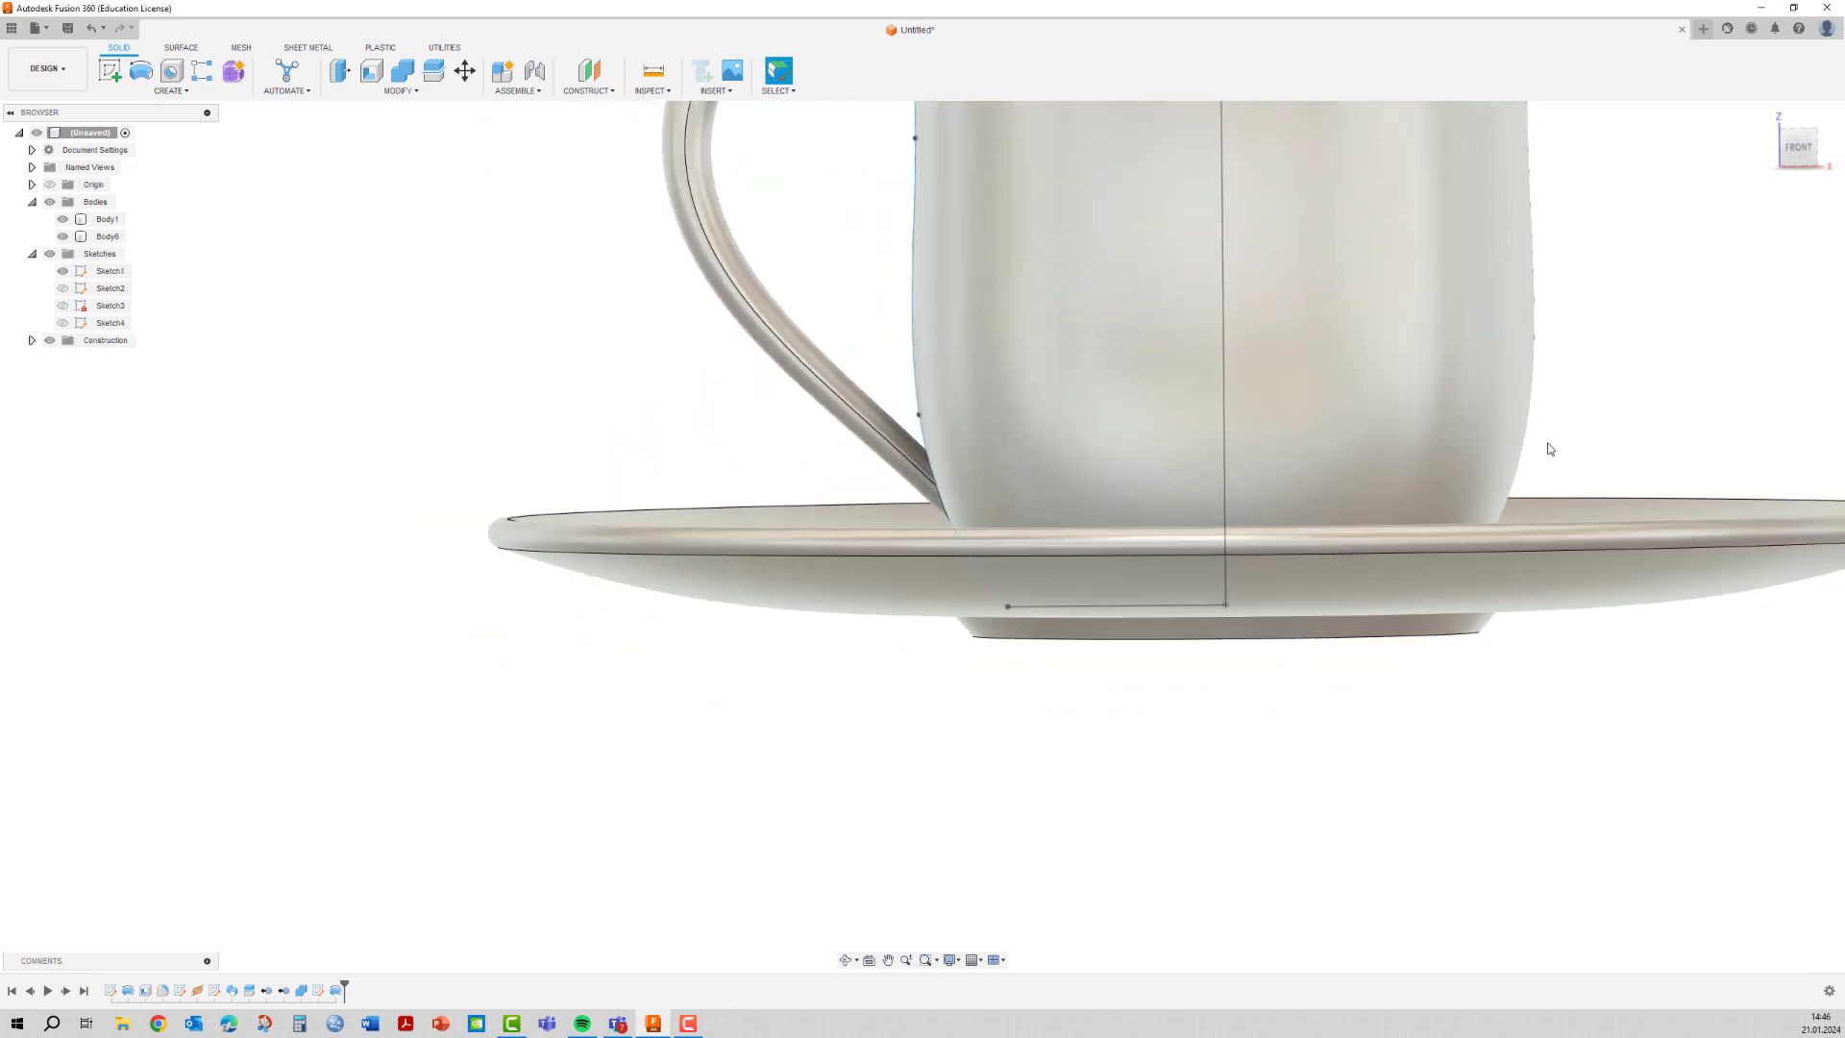
middle_click_drag(1541, 444, 1546, 423, "shift")
left_click(1546, 424)
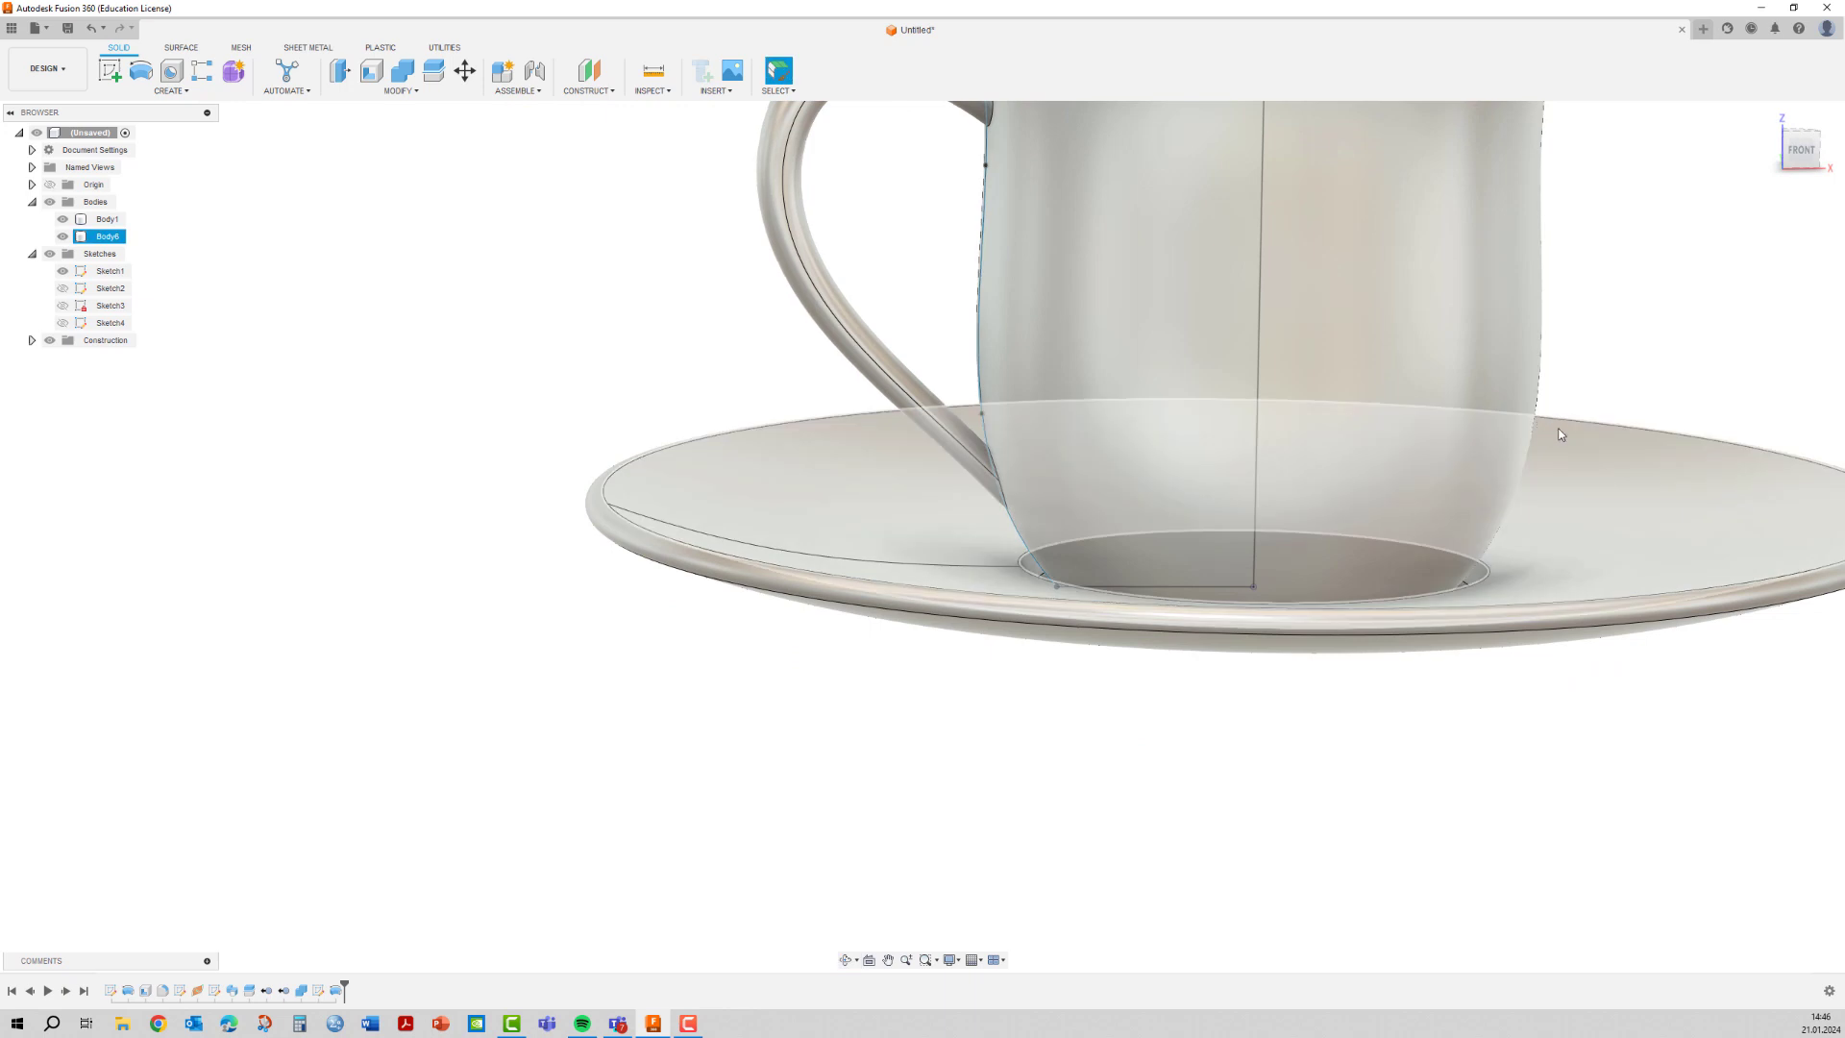
scroll(1268, 383, "down", 2)
mouse_move(1268, 384)
middle_mouse_down("shift")
mouse_move(1290, 432)
mouse_move(1279, 420)
mouse_move(1297, 416)
middle_mouse_up("shift")
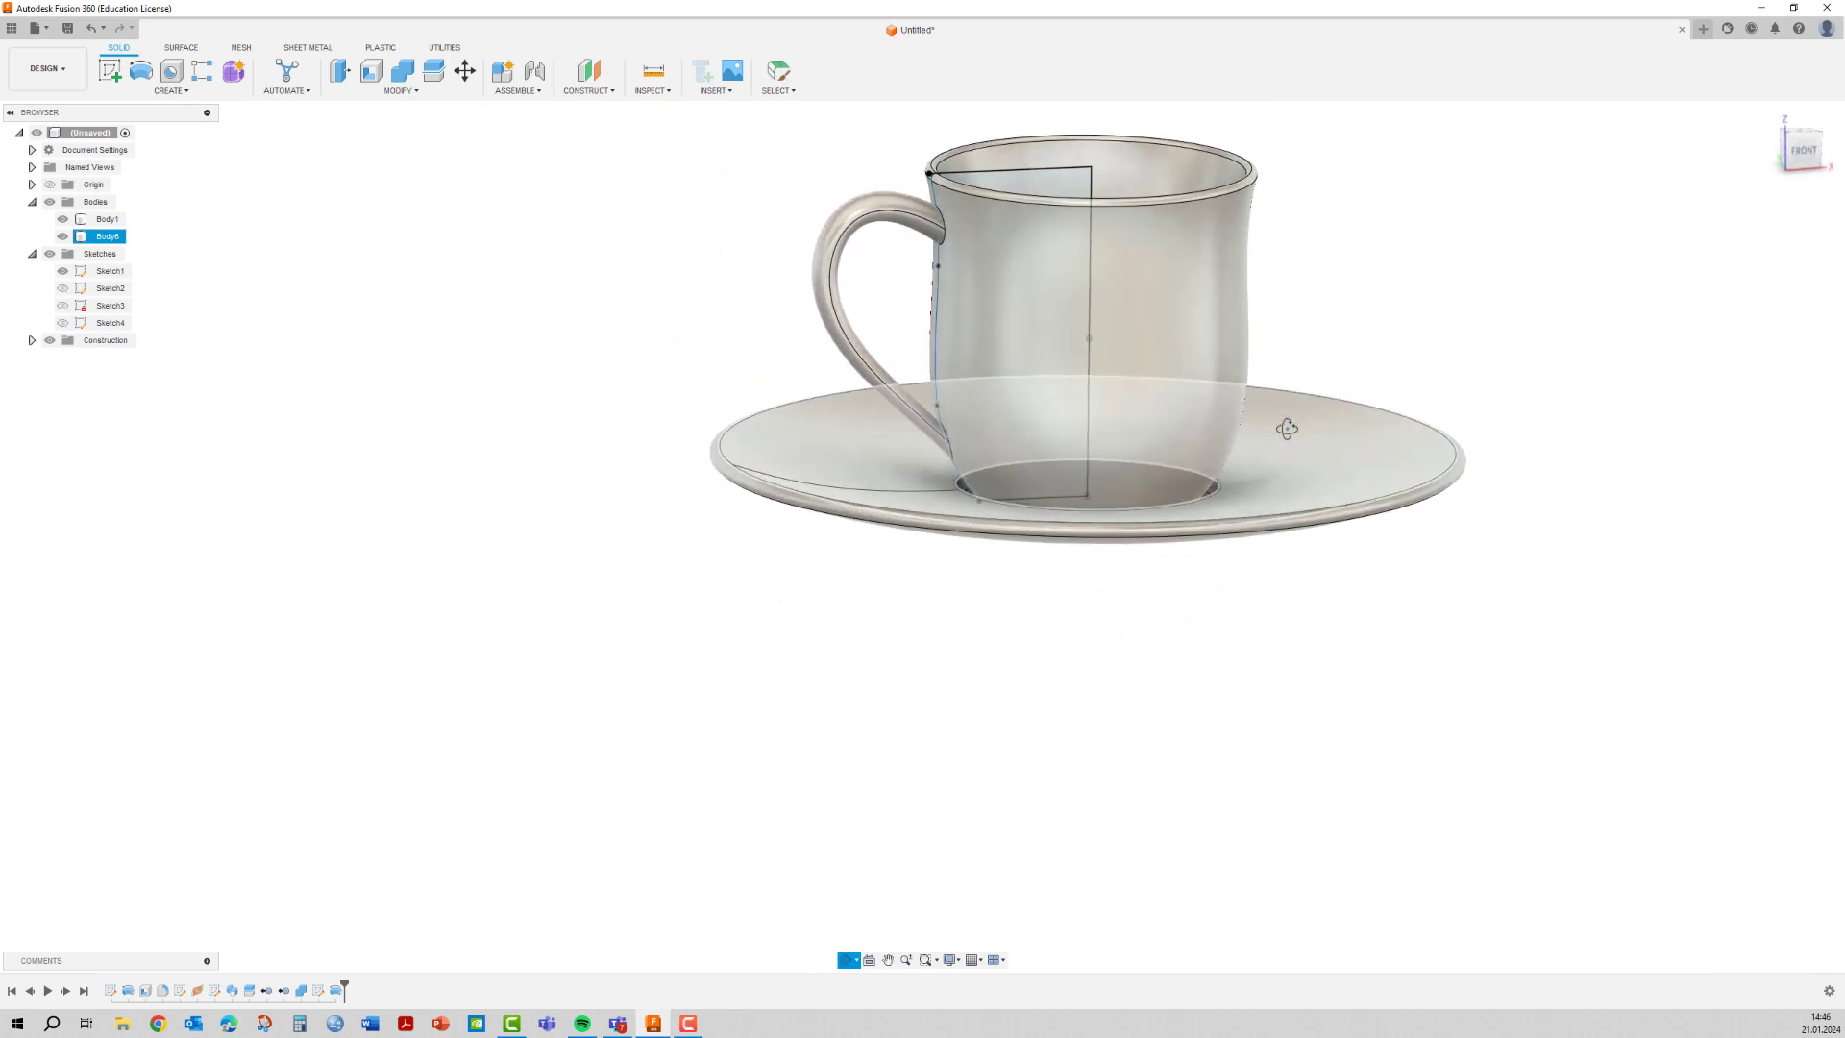
key("Escape")
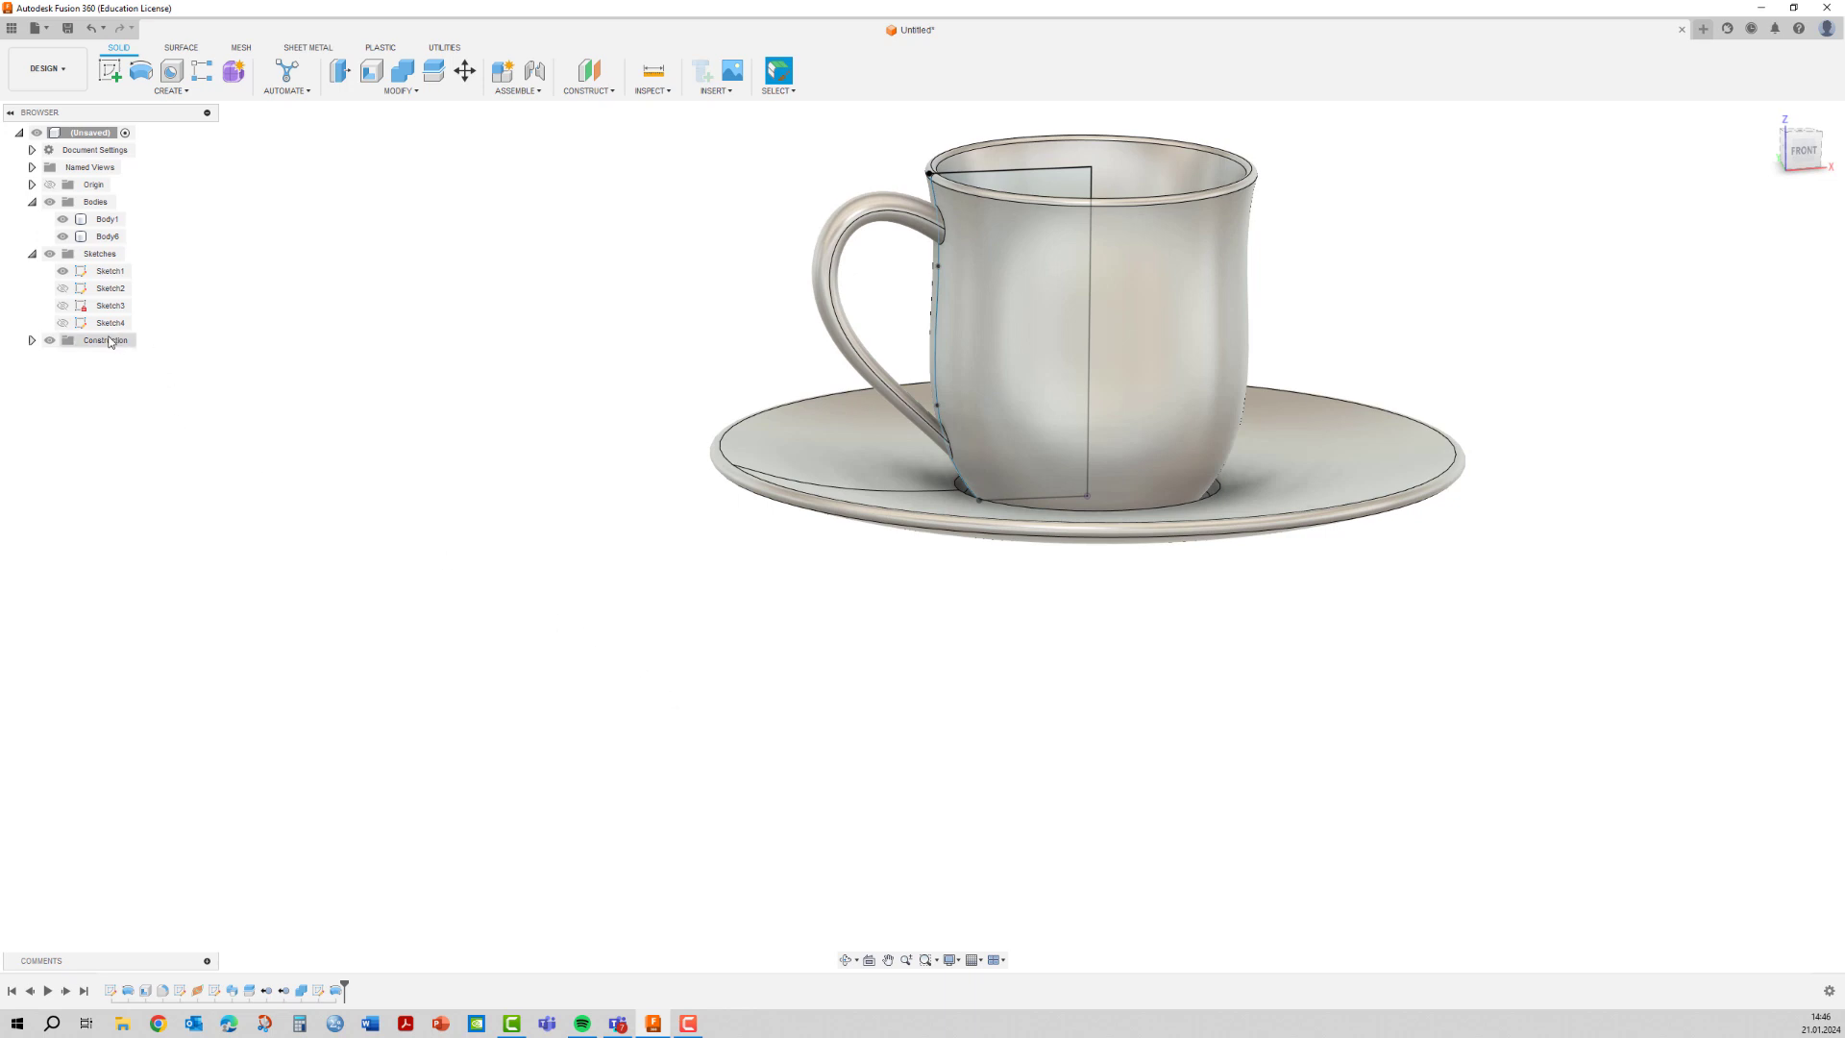
left_click(110, 323)
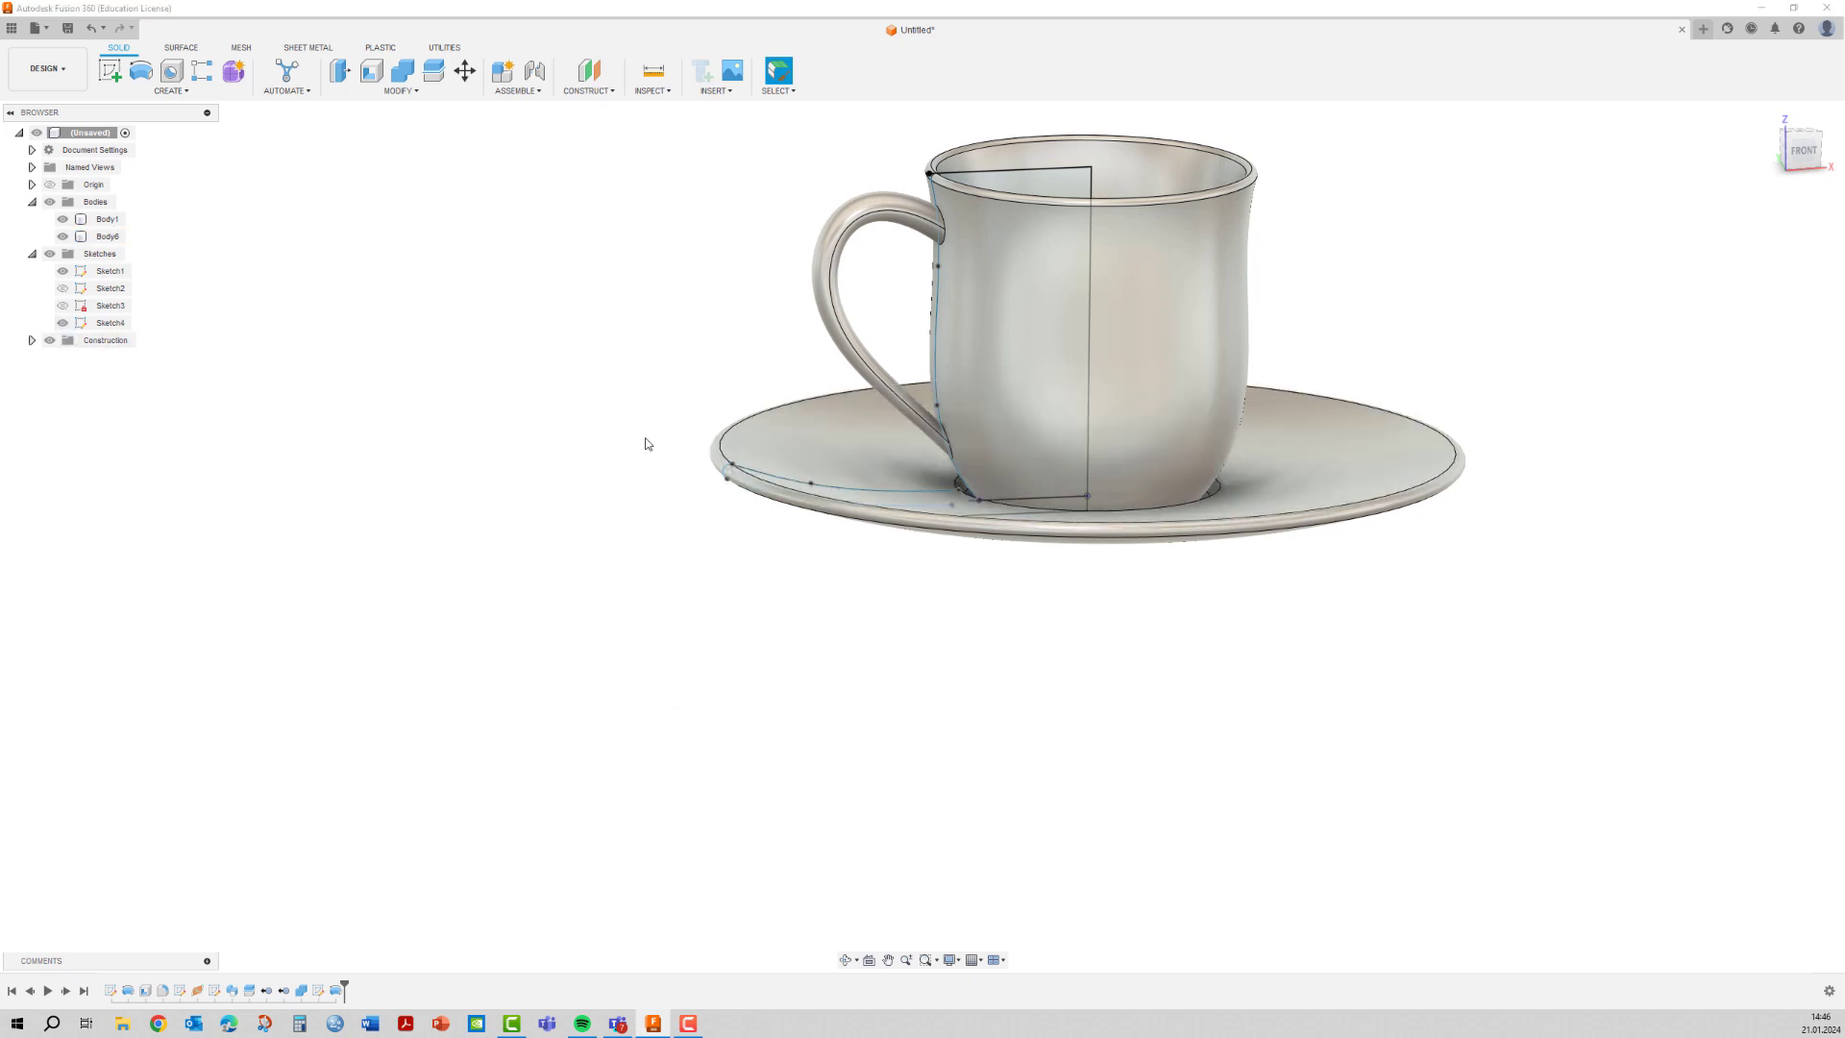
Select the cup body Body1 and orbit to a frontal view of the cup.
mouse_move(590, 427)
middle_mouse_down("shift")
mouse_move(548, 400)
mouse_move(580, 419)
middle_mouse_up("shift")
left_click(1006, 256)
scroll(1112, 288, "up", 2)
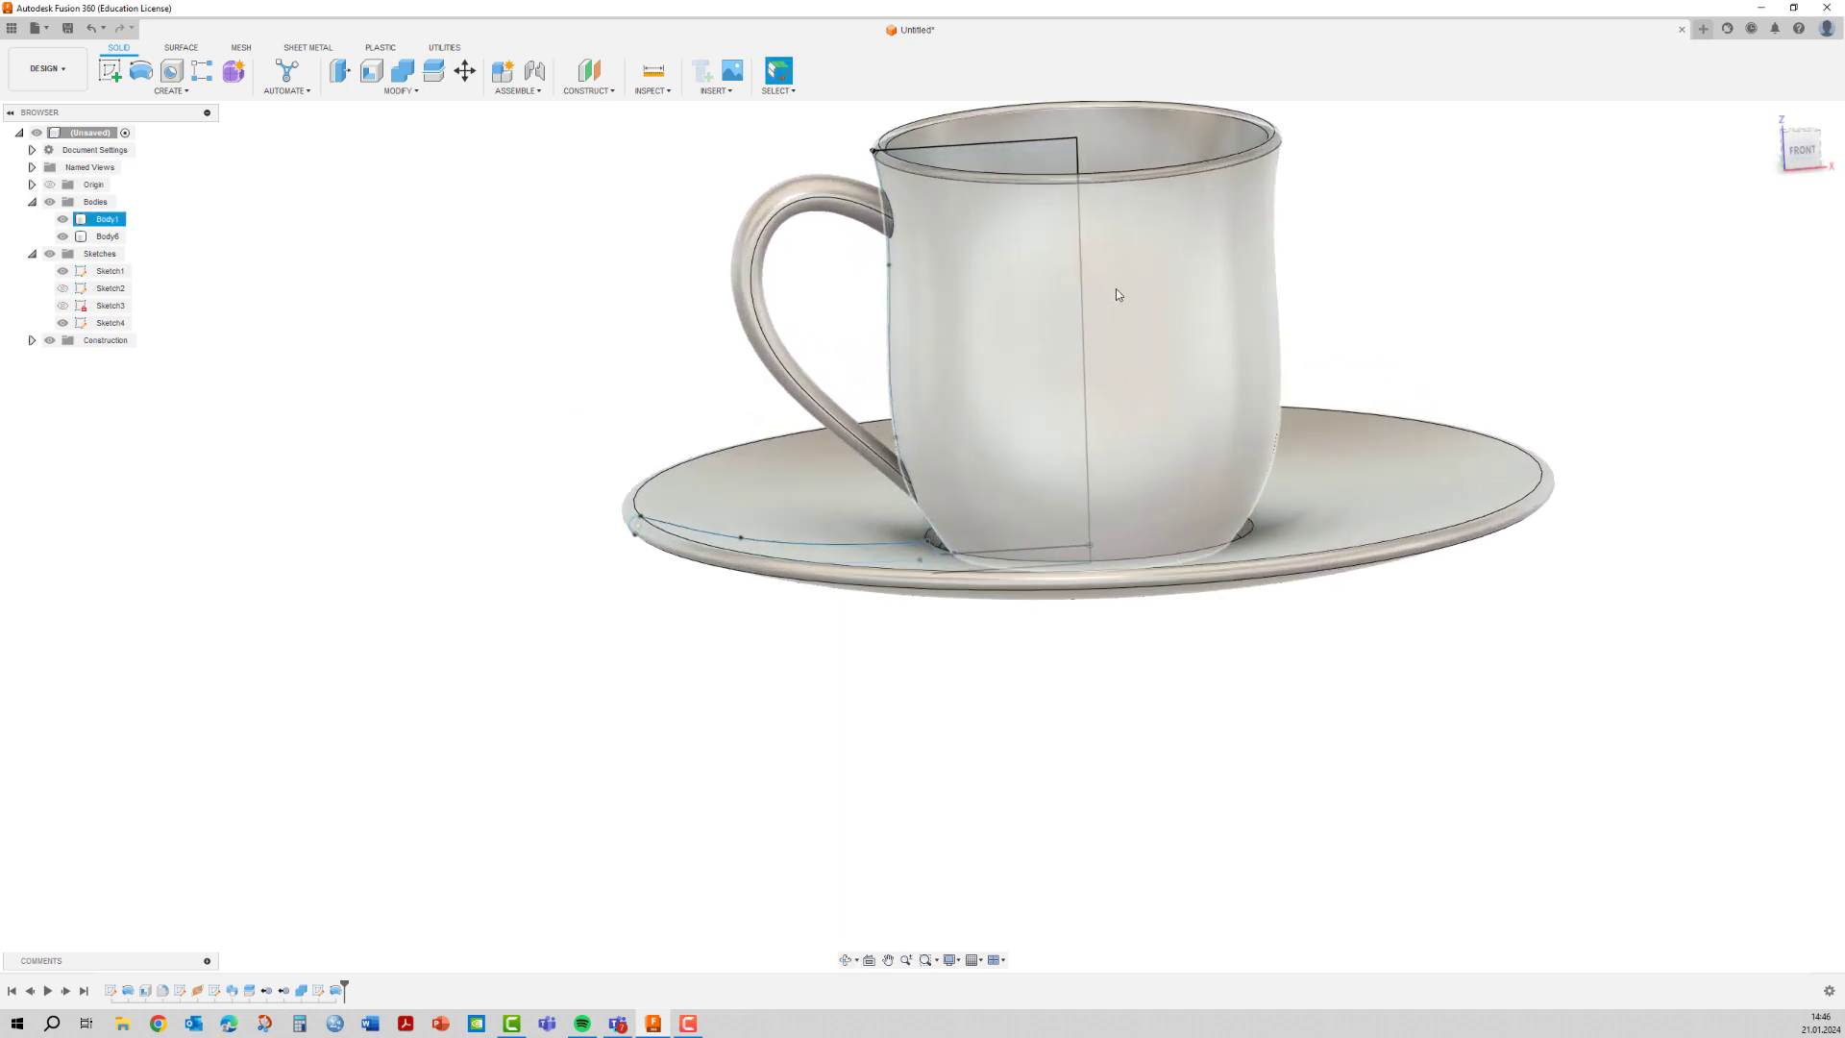
mouse_move(1108, 273)
middle_mouse_down("shift")
mouse_move(955, 330)
mouse_move(984, 326)
mouse_move(948, 313)
mouse_move(967, 334)
middle_mouse_up("shift")
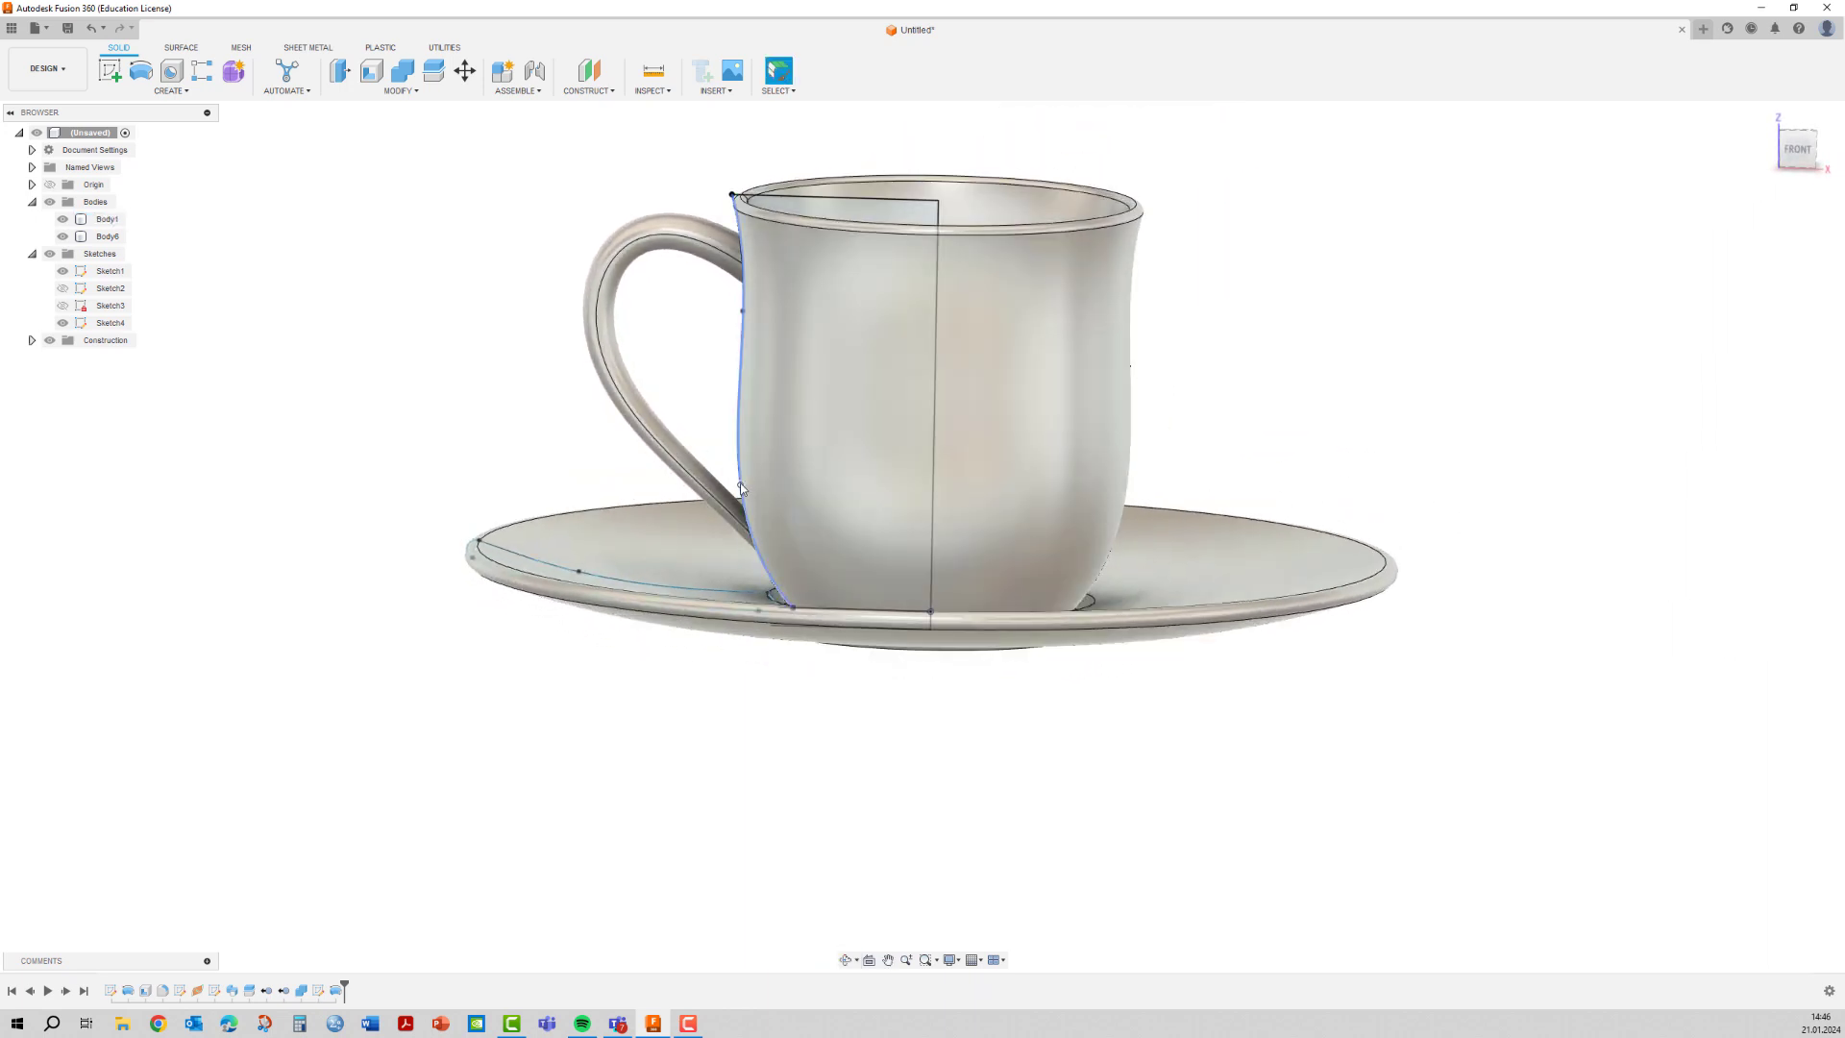
Drag Sketch1's left-edge profile points outward so the cup bulges into a barrel shape.
left_click(729, 479)
left_click_drag(728, 480, 731, 475)
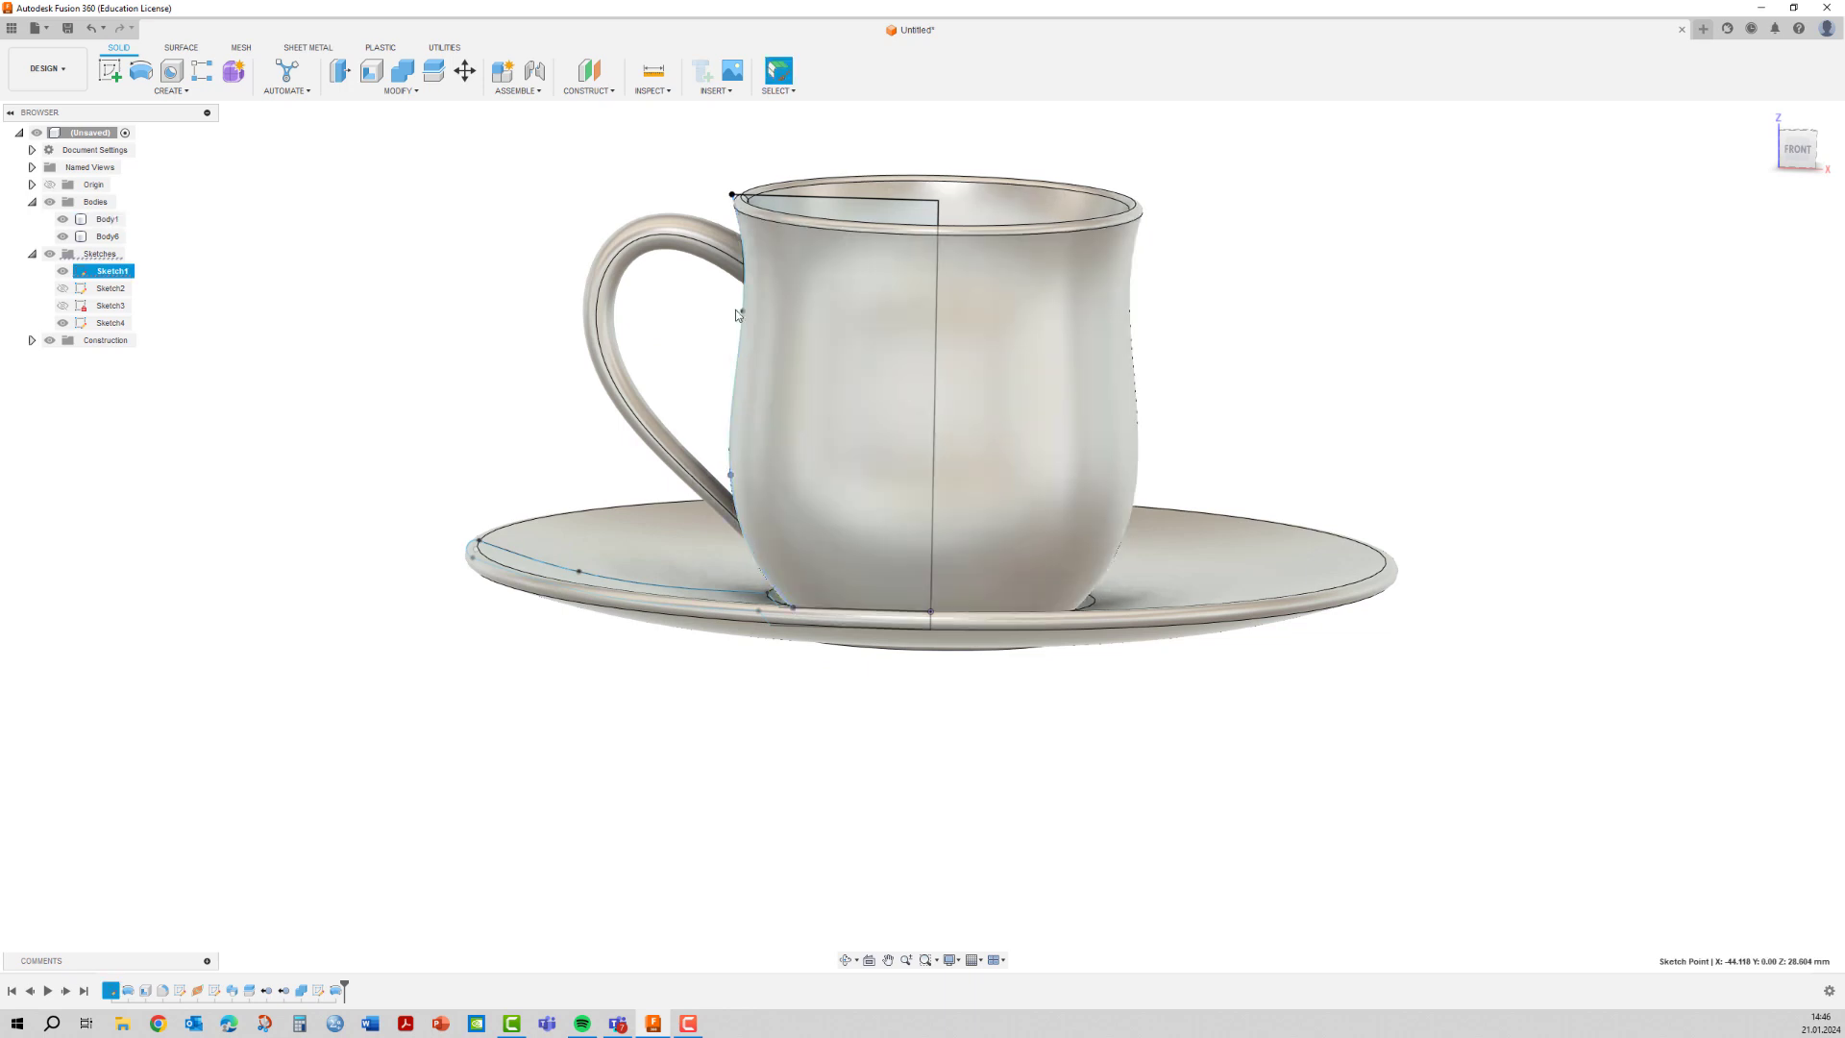
left_click_drag(739, 314, 710, 315)
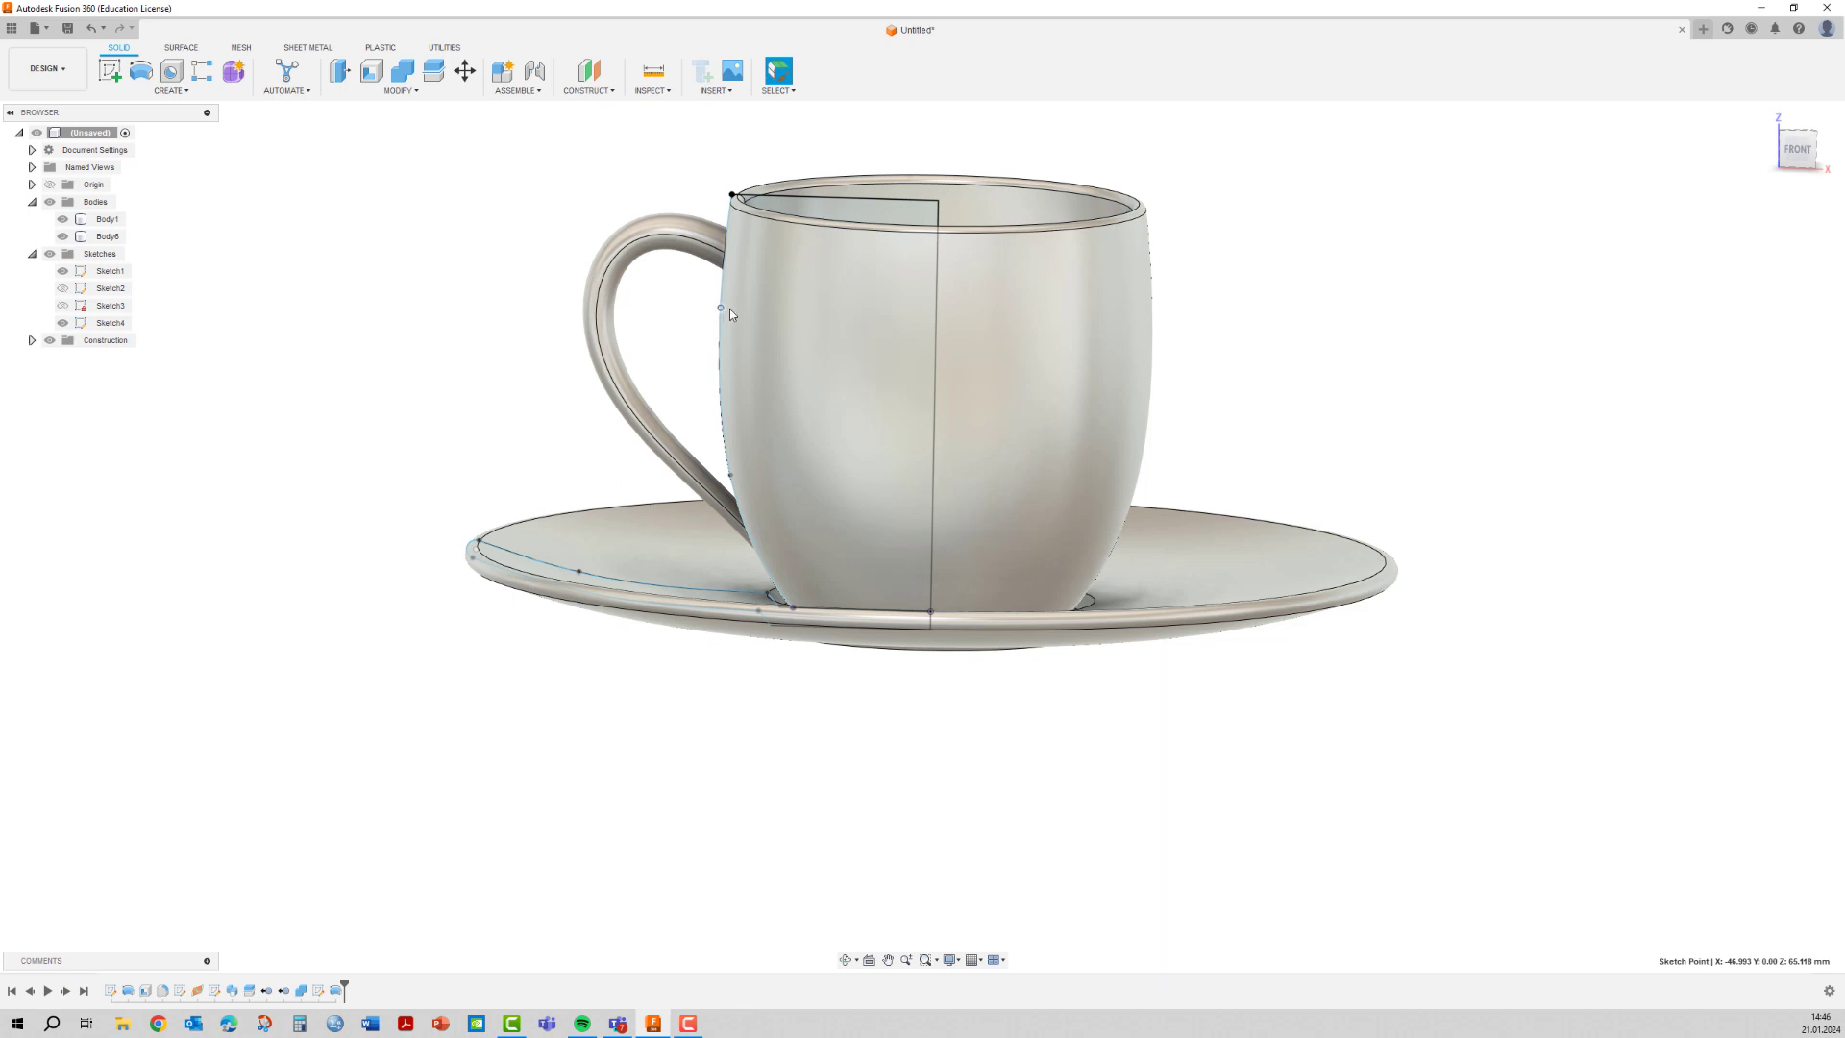
left_click_drag(730, 310, 718, 302)
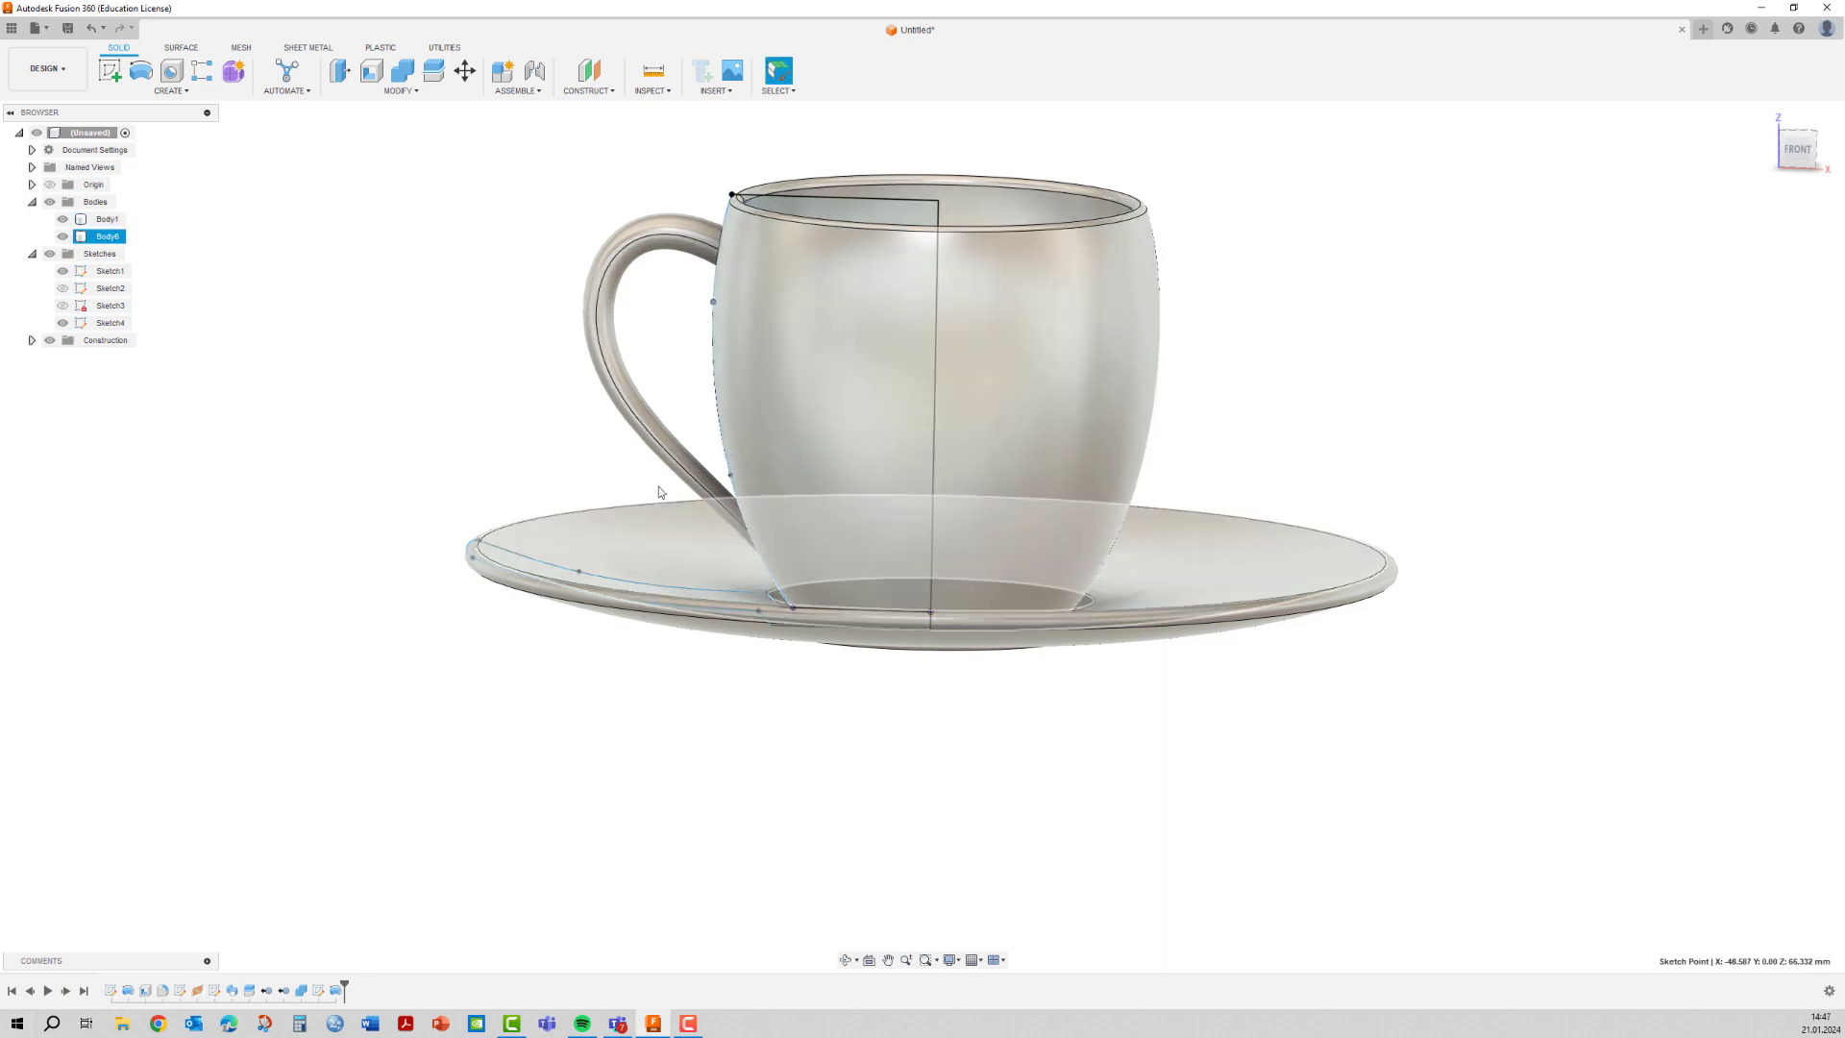
left_click_drag(716, 303, 716, 301)
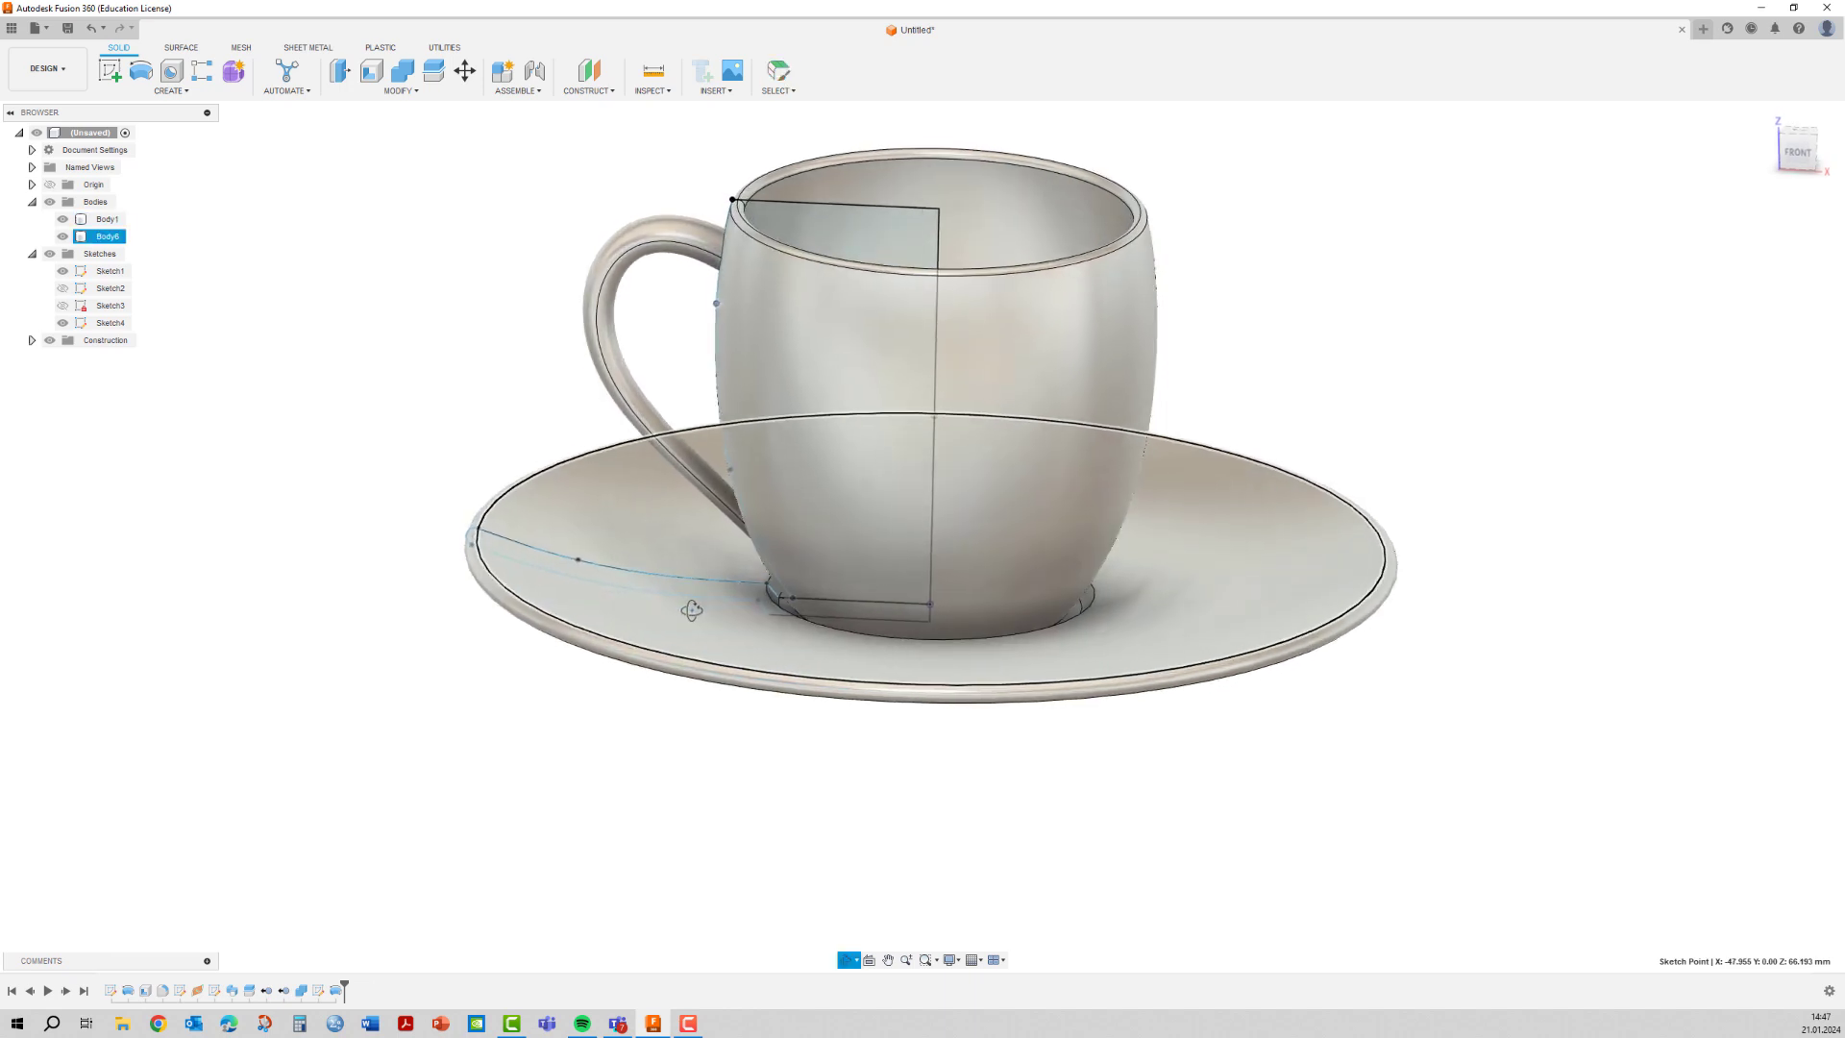
middle_click_drag(691, 597, 700, 614, "shift")
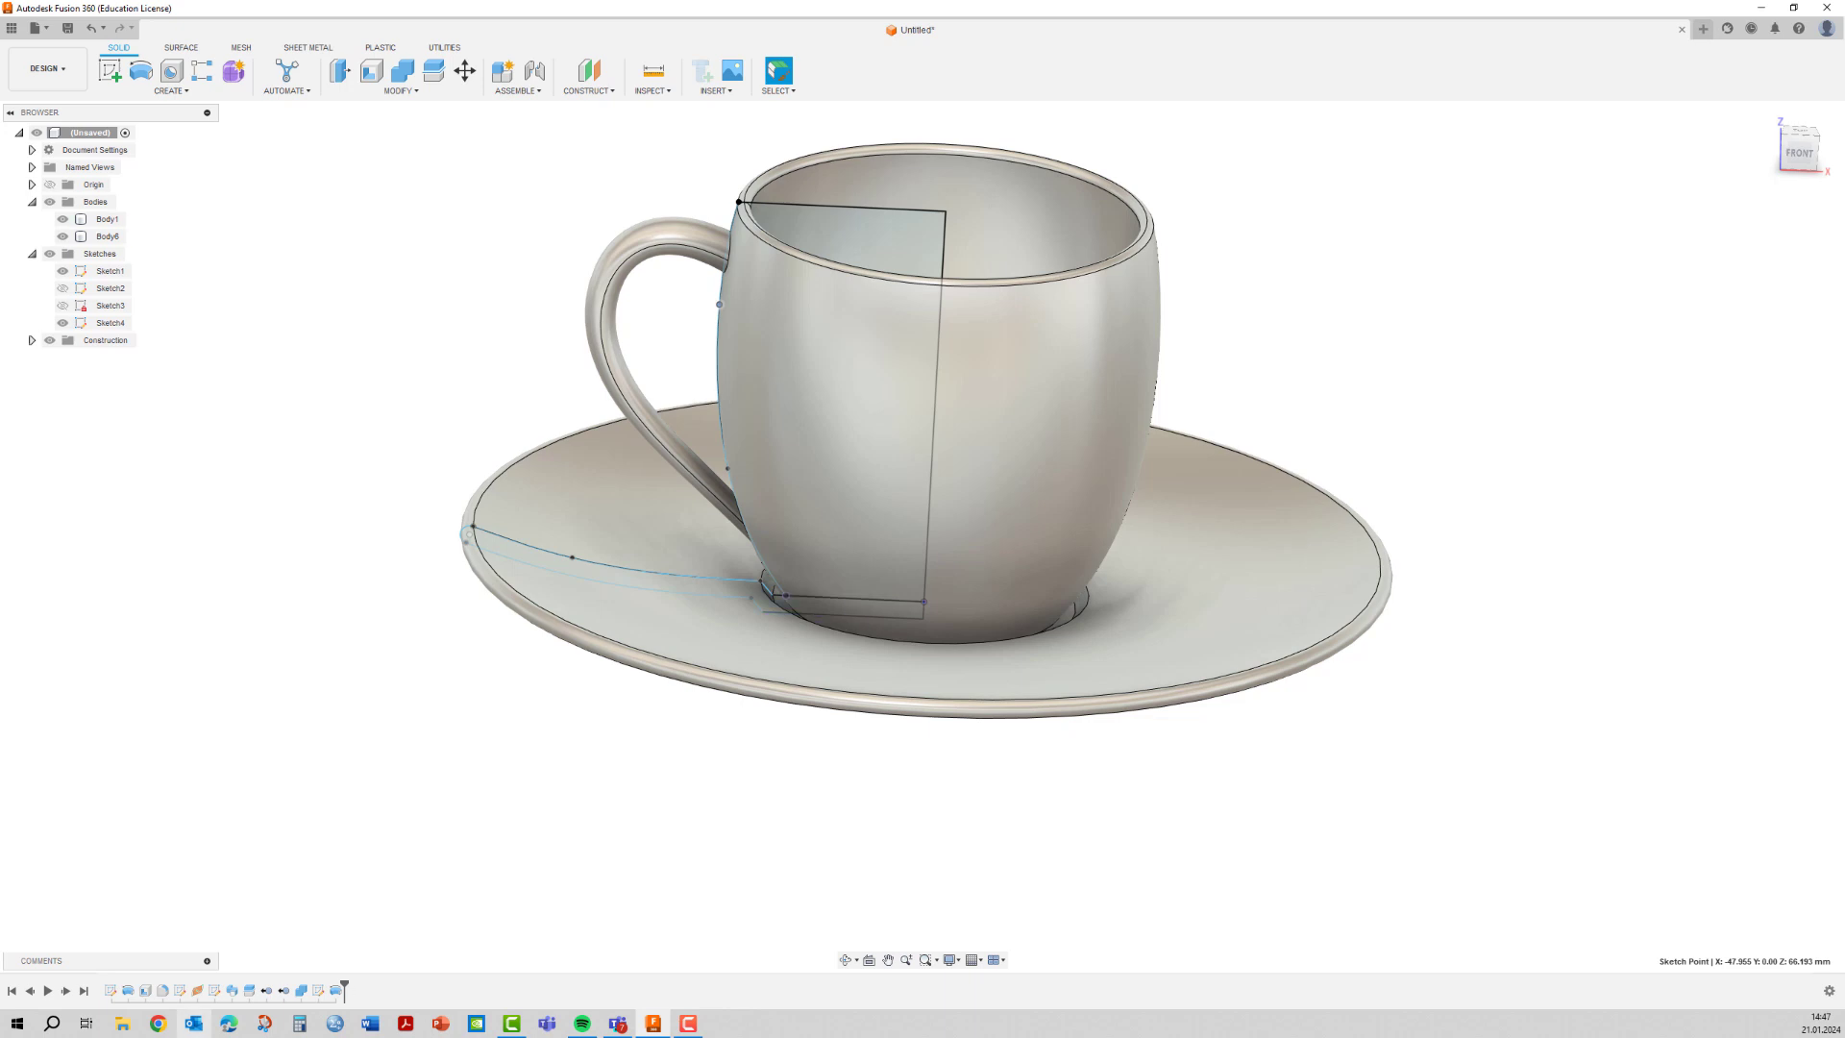
Edit Sketch1, change its 30.00 base-width dimension, and finish the sketch.
right_click(109, 990)
left_click(146, 849)
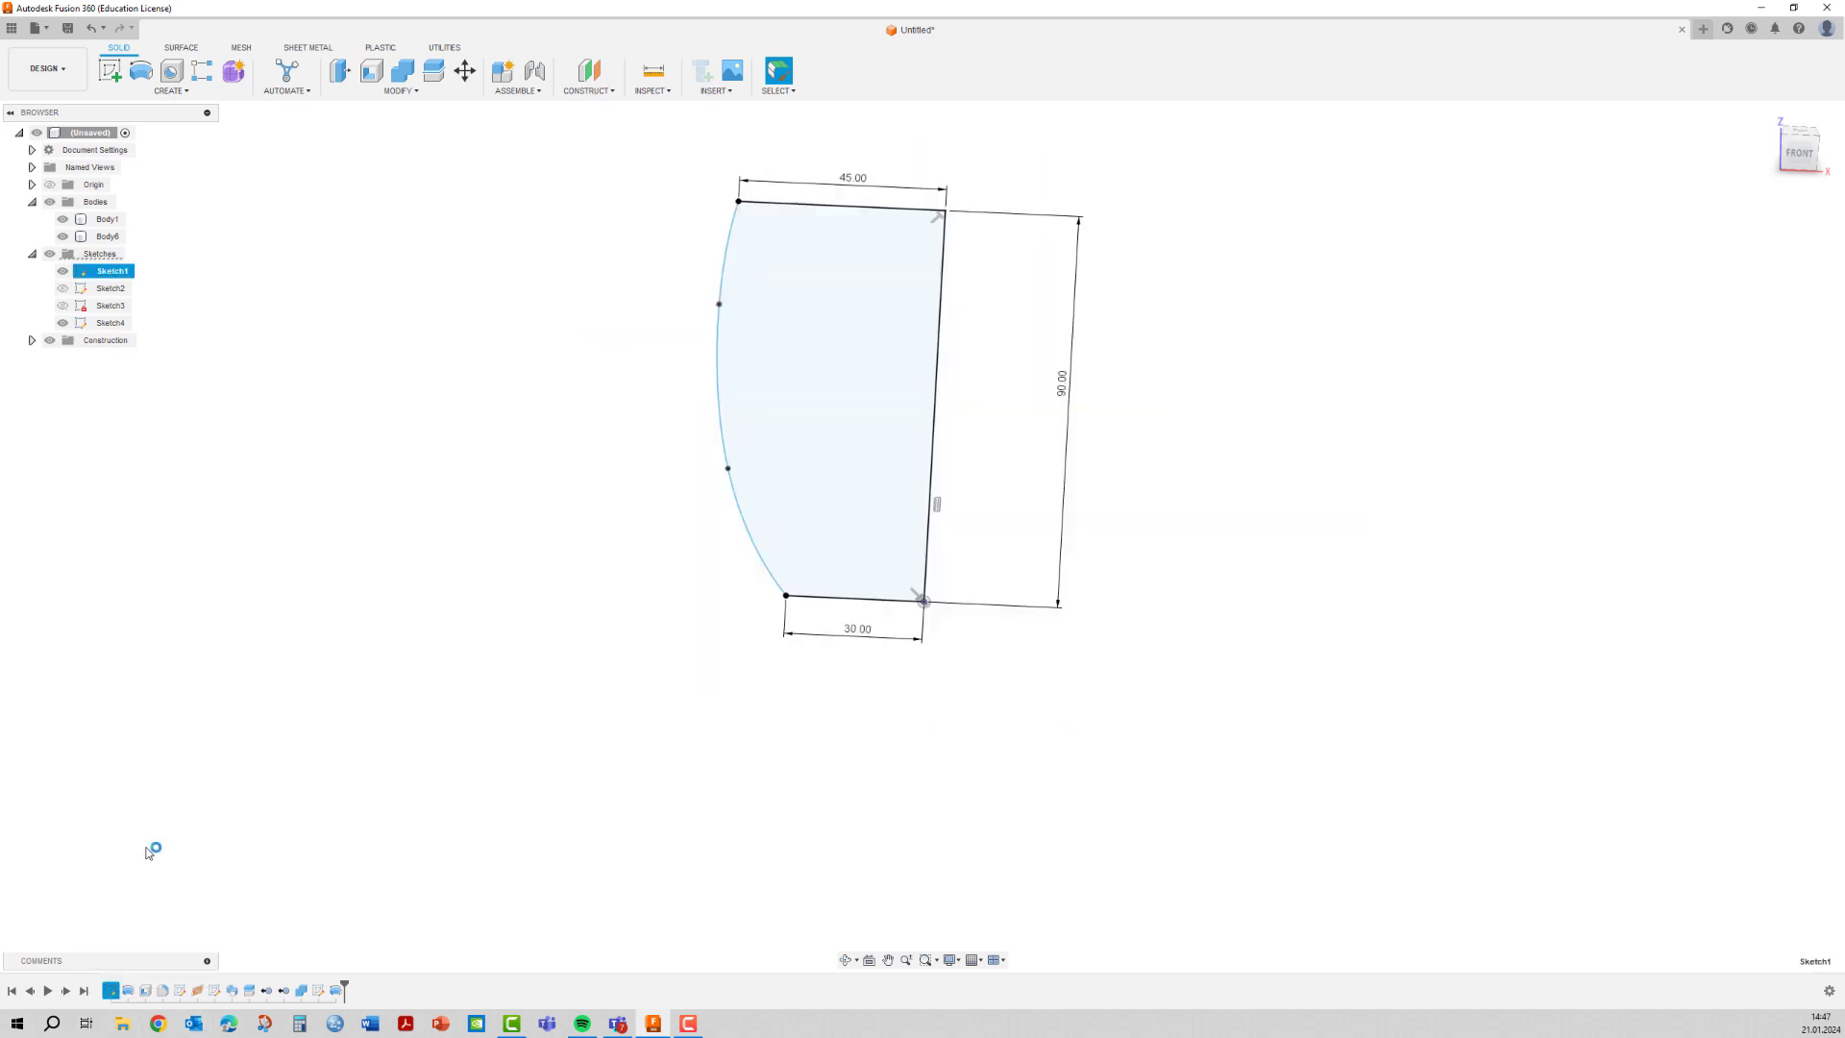
double_click(868, 635)
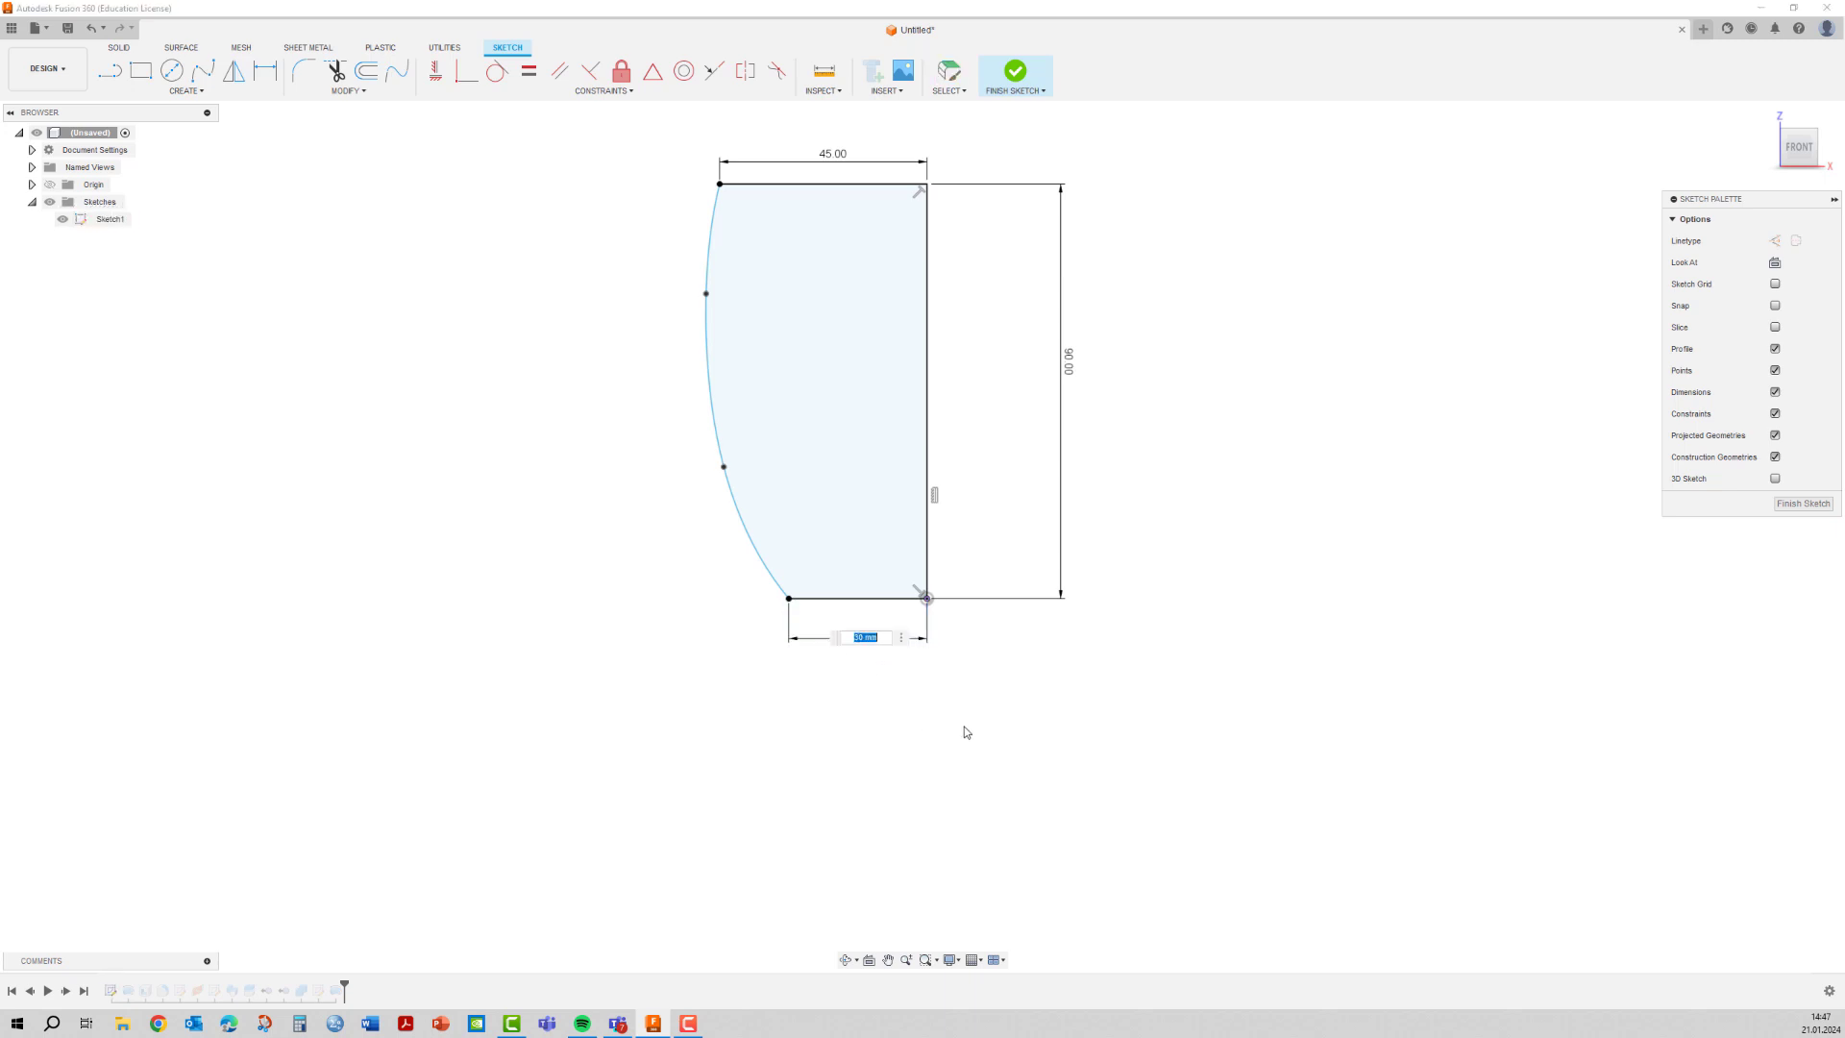
left_click(1796, 503)
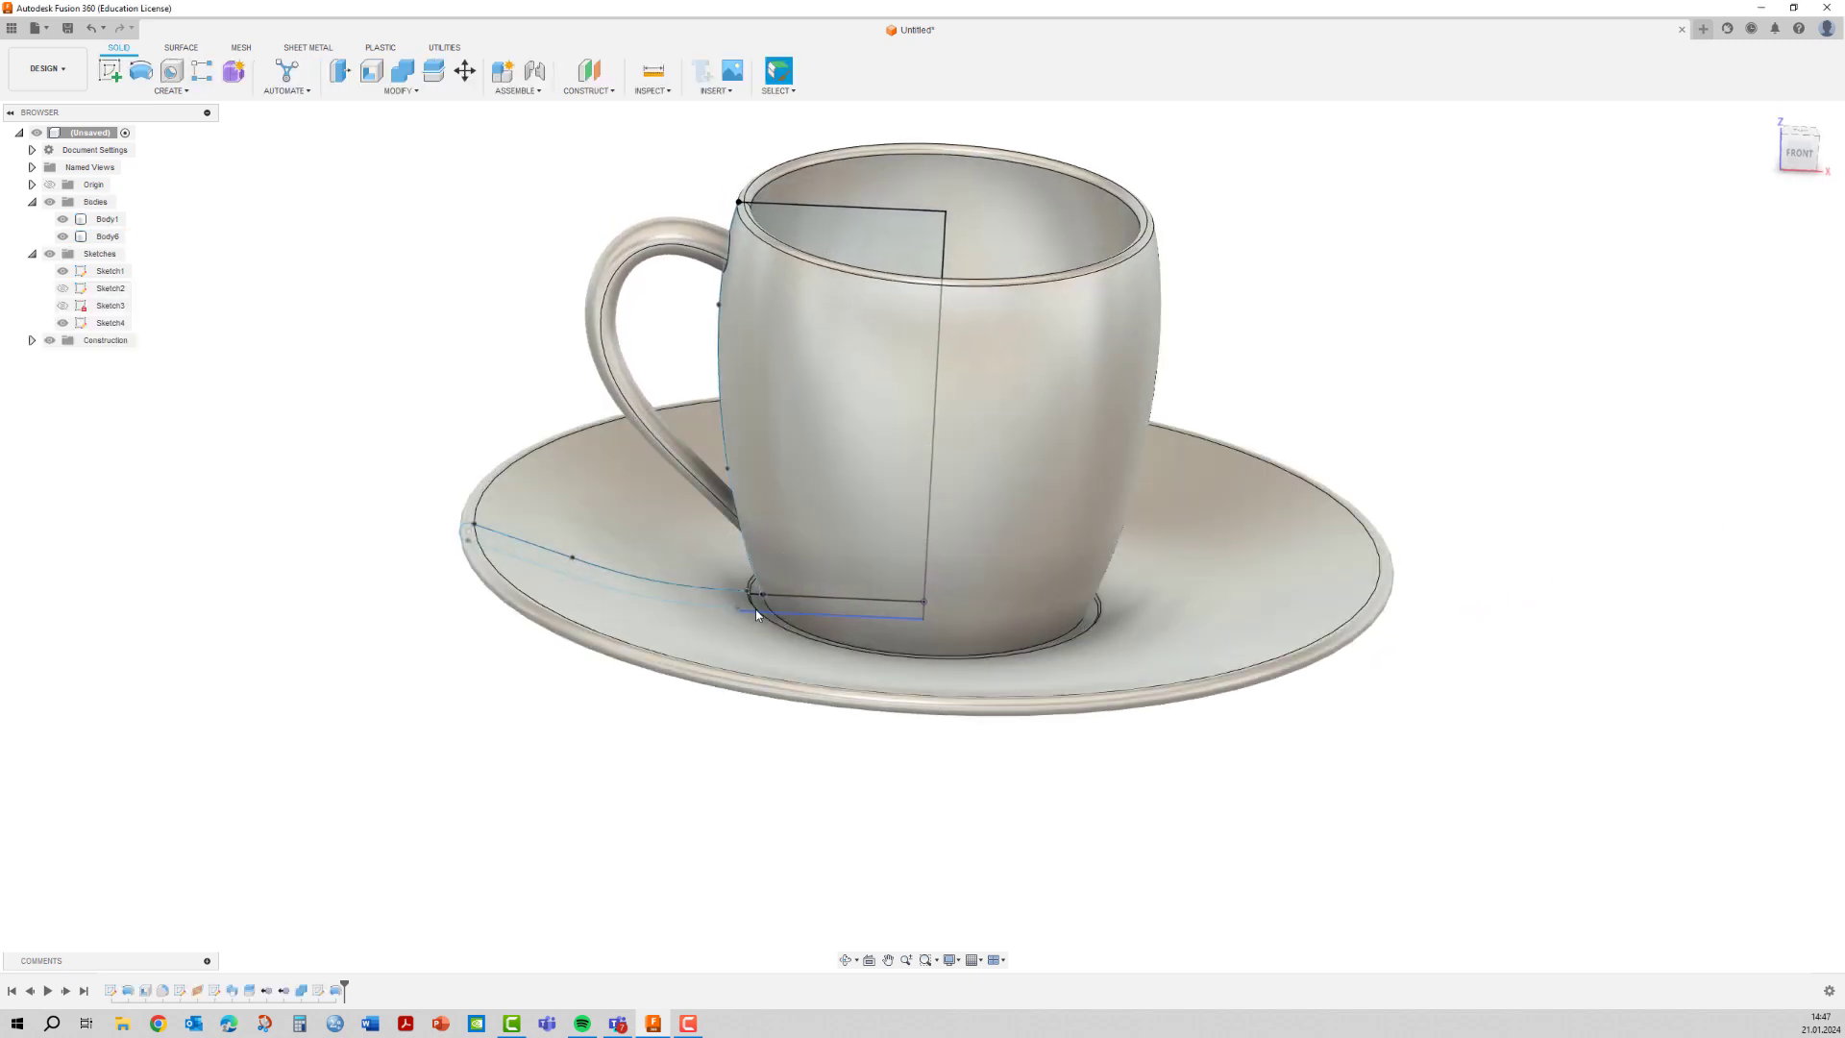
Hide the saucer profile sketch Sketch4 while orbiting around the updated mug.
middle_click_drag(793, 471, 805, 474, "shift")
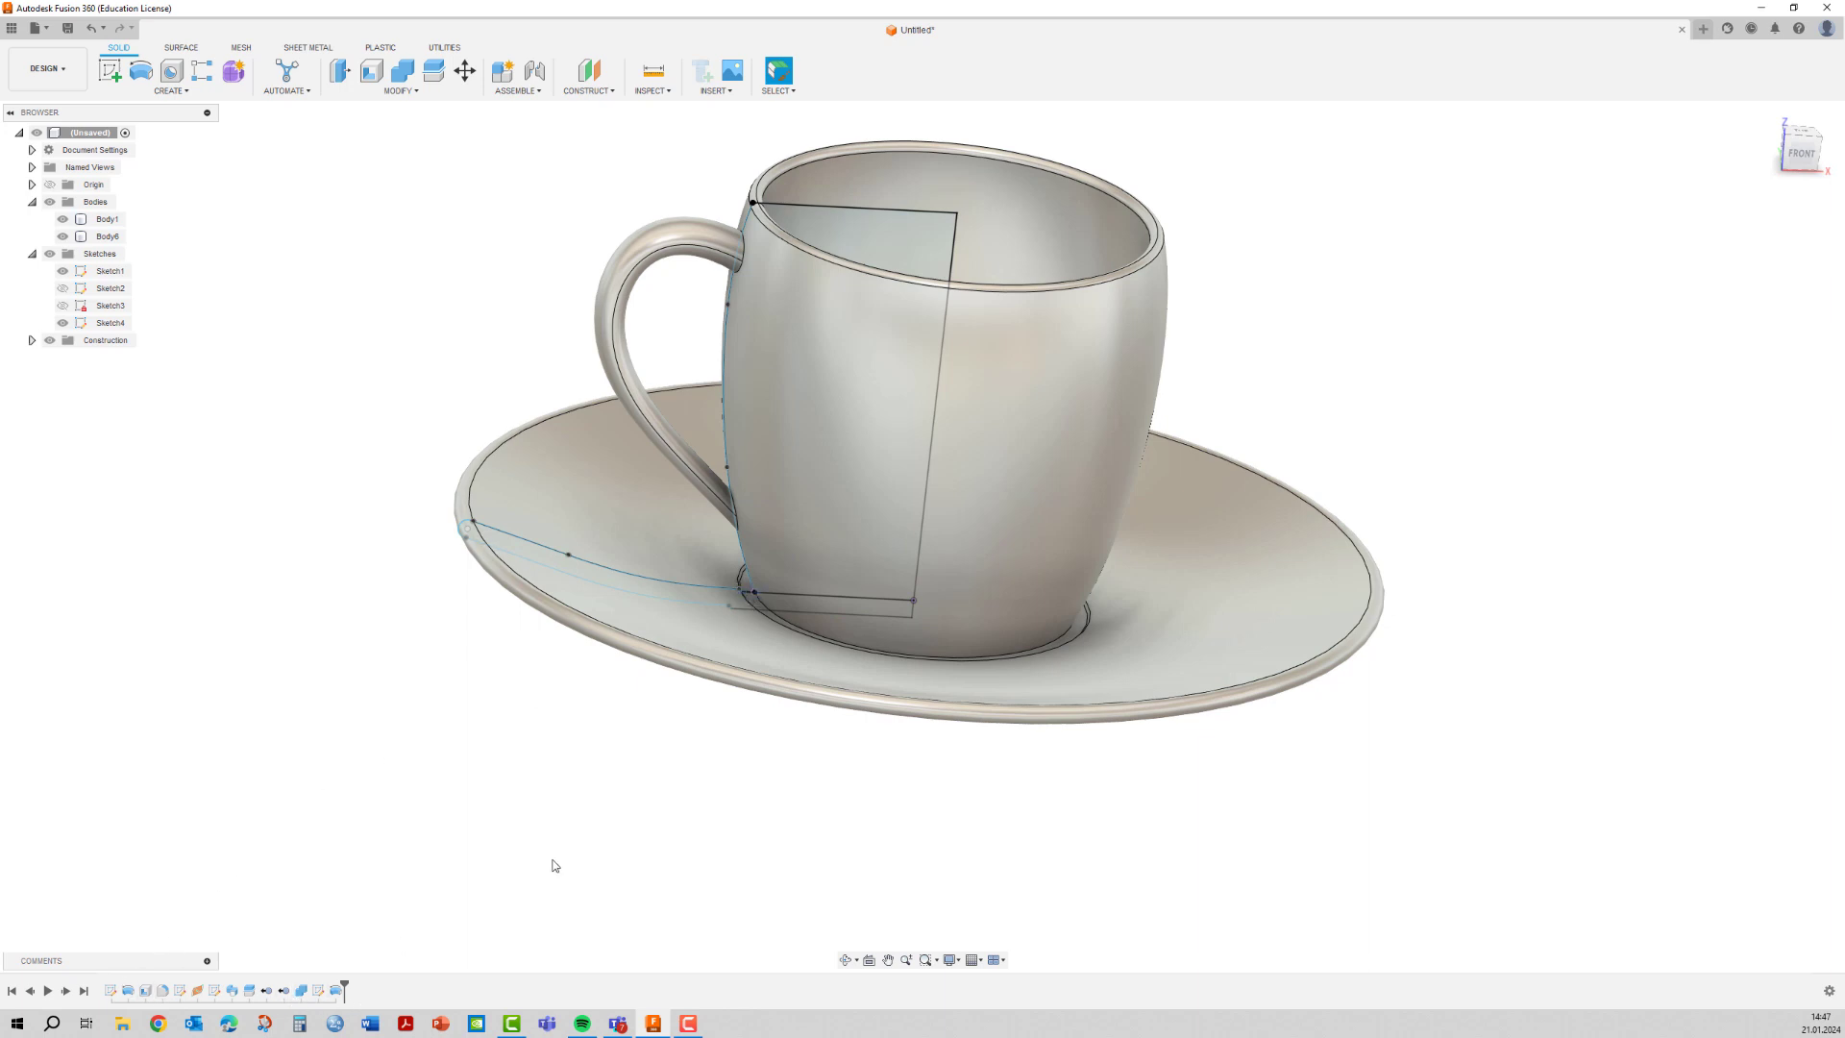
mouse_move(556, 865)
middle_mouse_down("shift")
mouse_move(567, 827)
mouse_move(527, 836)
mouse_move(548, 844)
middle_mouse_up("shift")
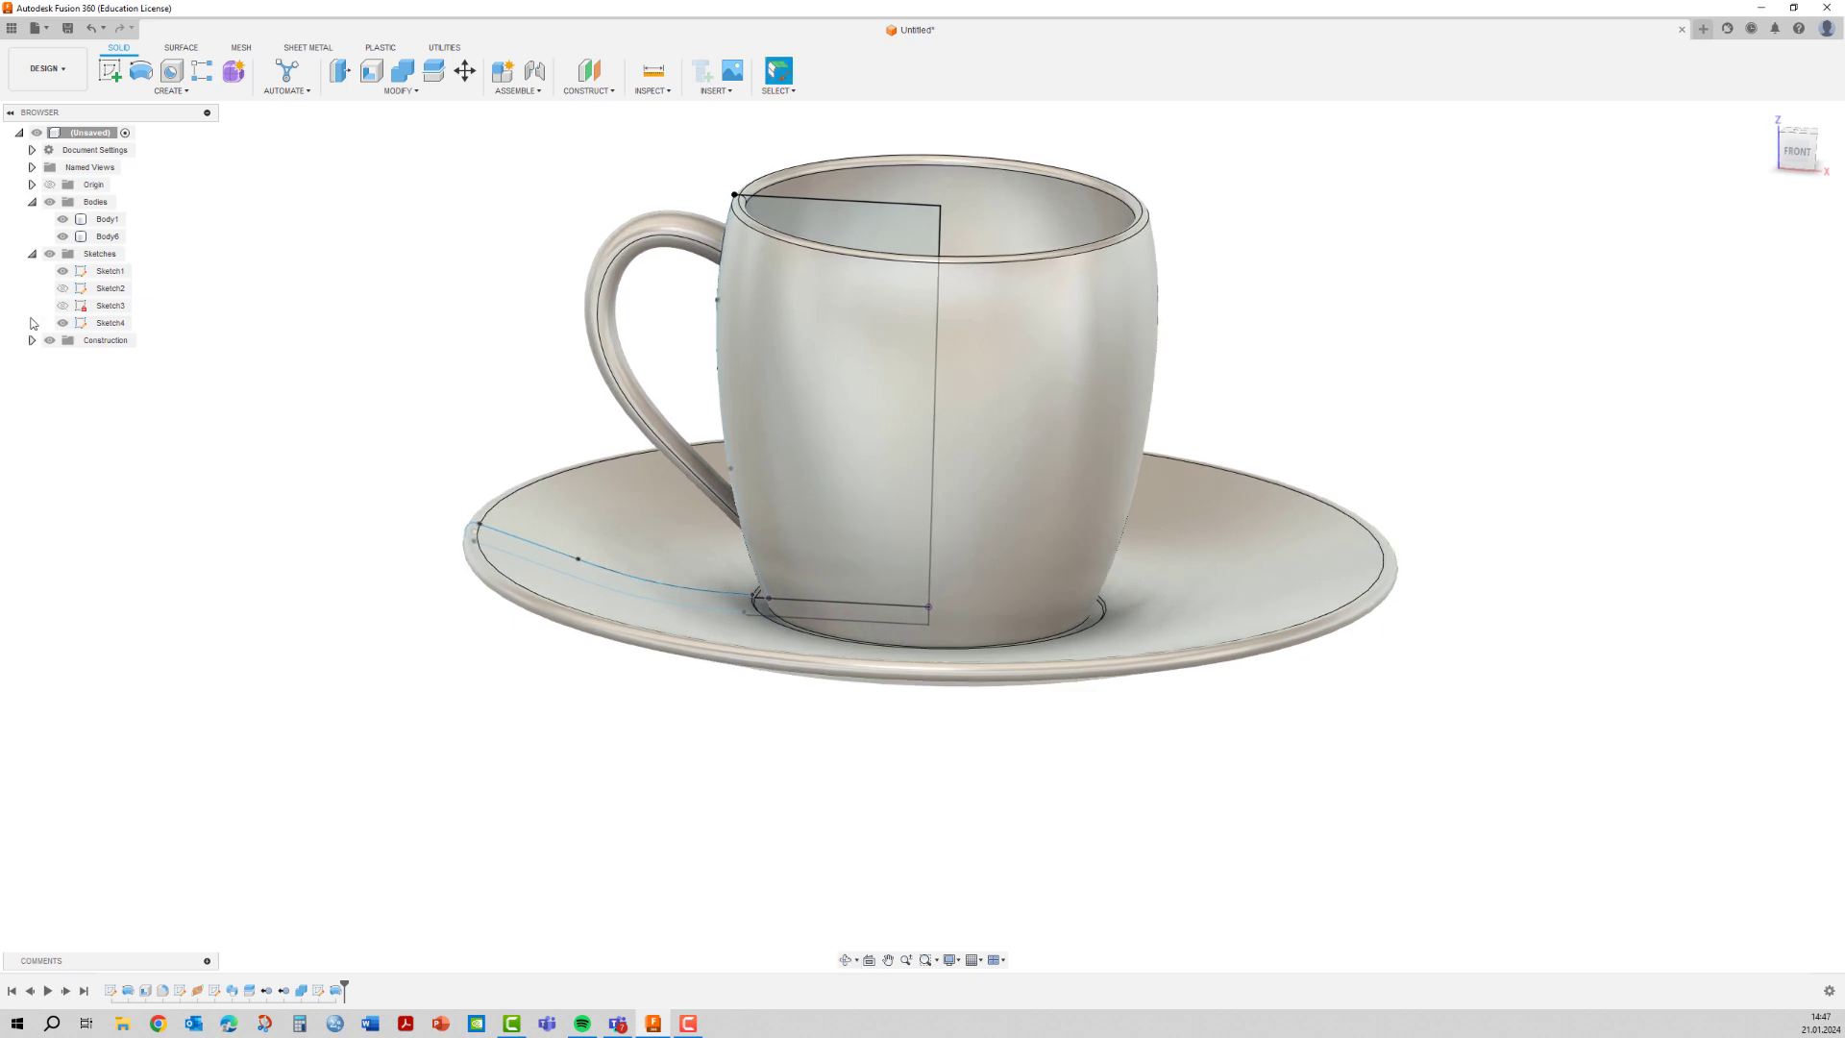
left_click(62, 323)
middle_click_drag(306, 413, 309, 408, "shift")
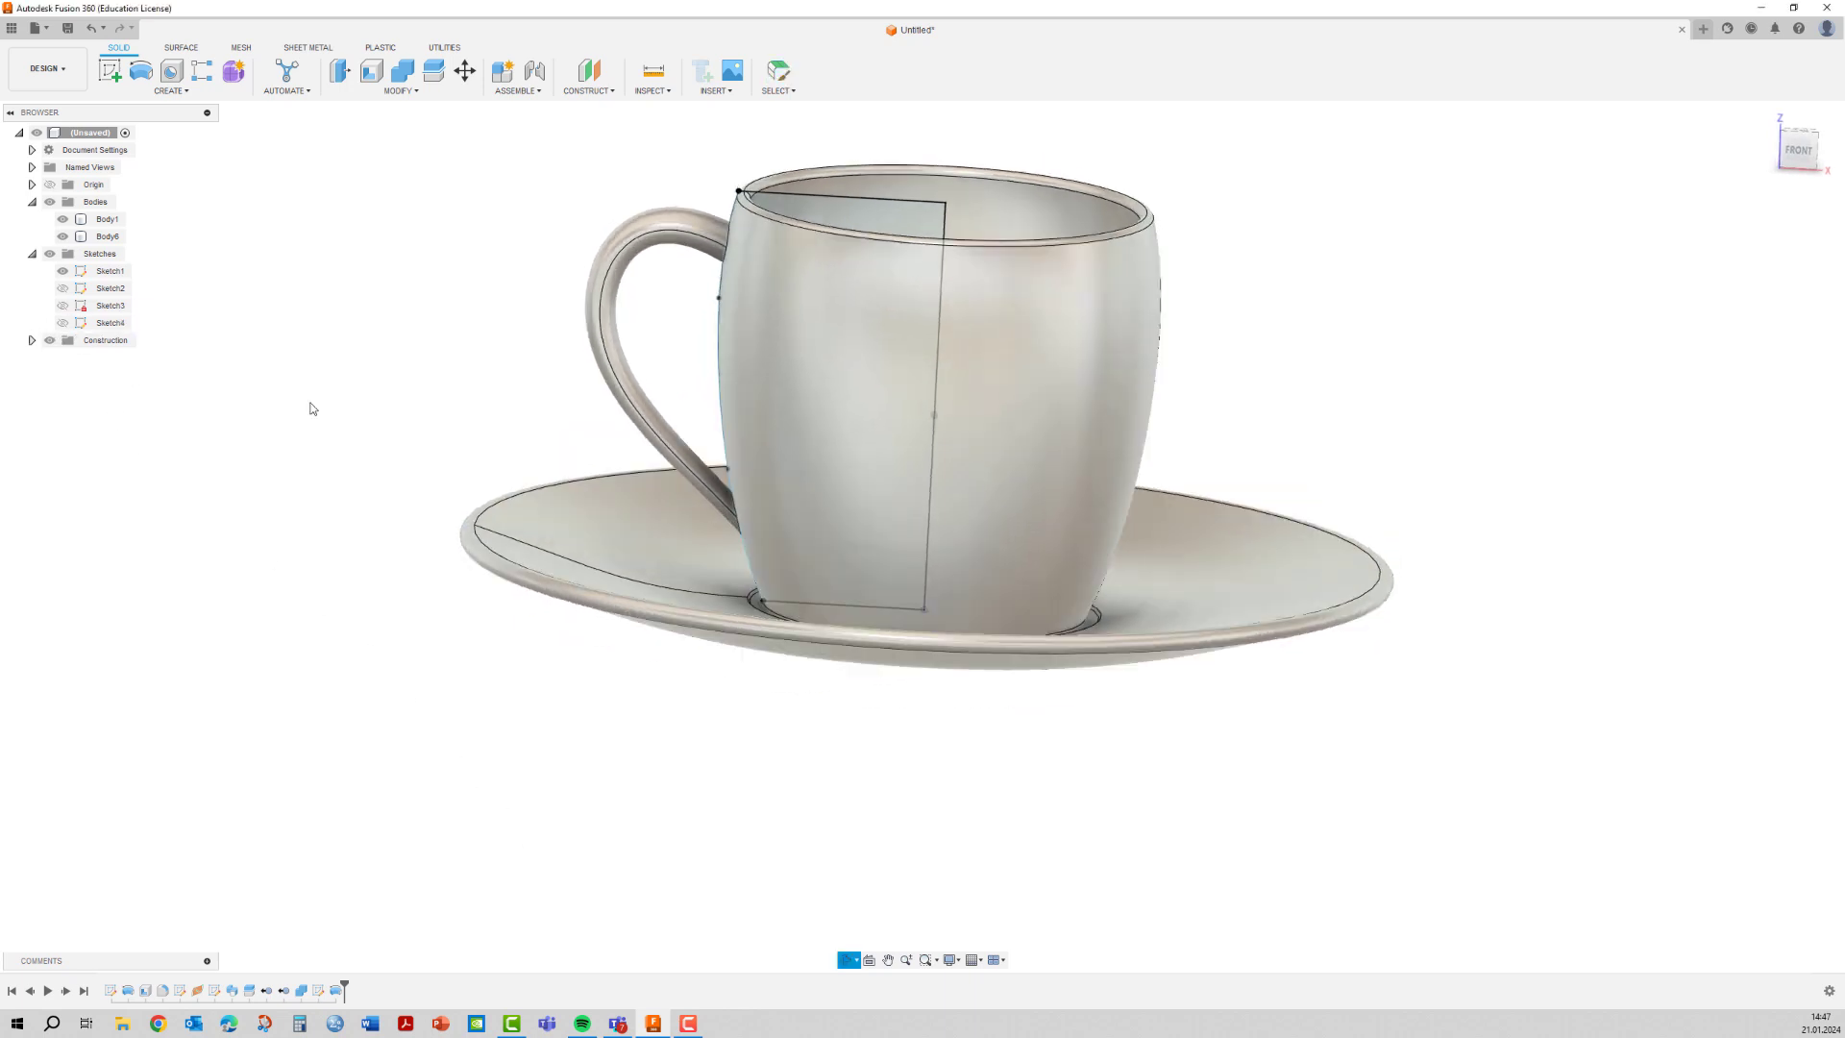
Hide Sketch1 and undo to bring its profile lines back, orbiting to a frontal view.
left_click(62, 271)
middle_click_drag(321, 308, 338, 317, "shift")
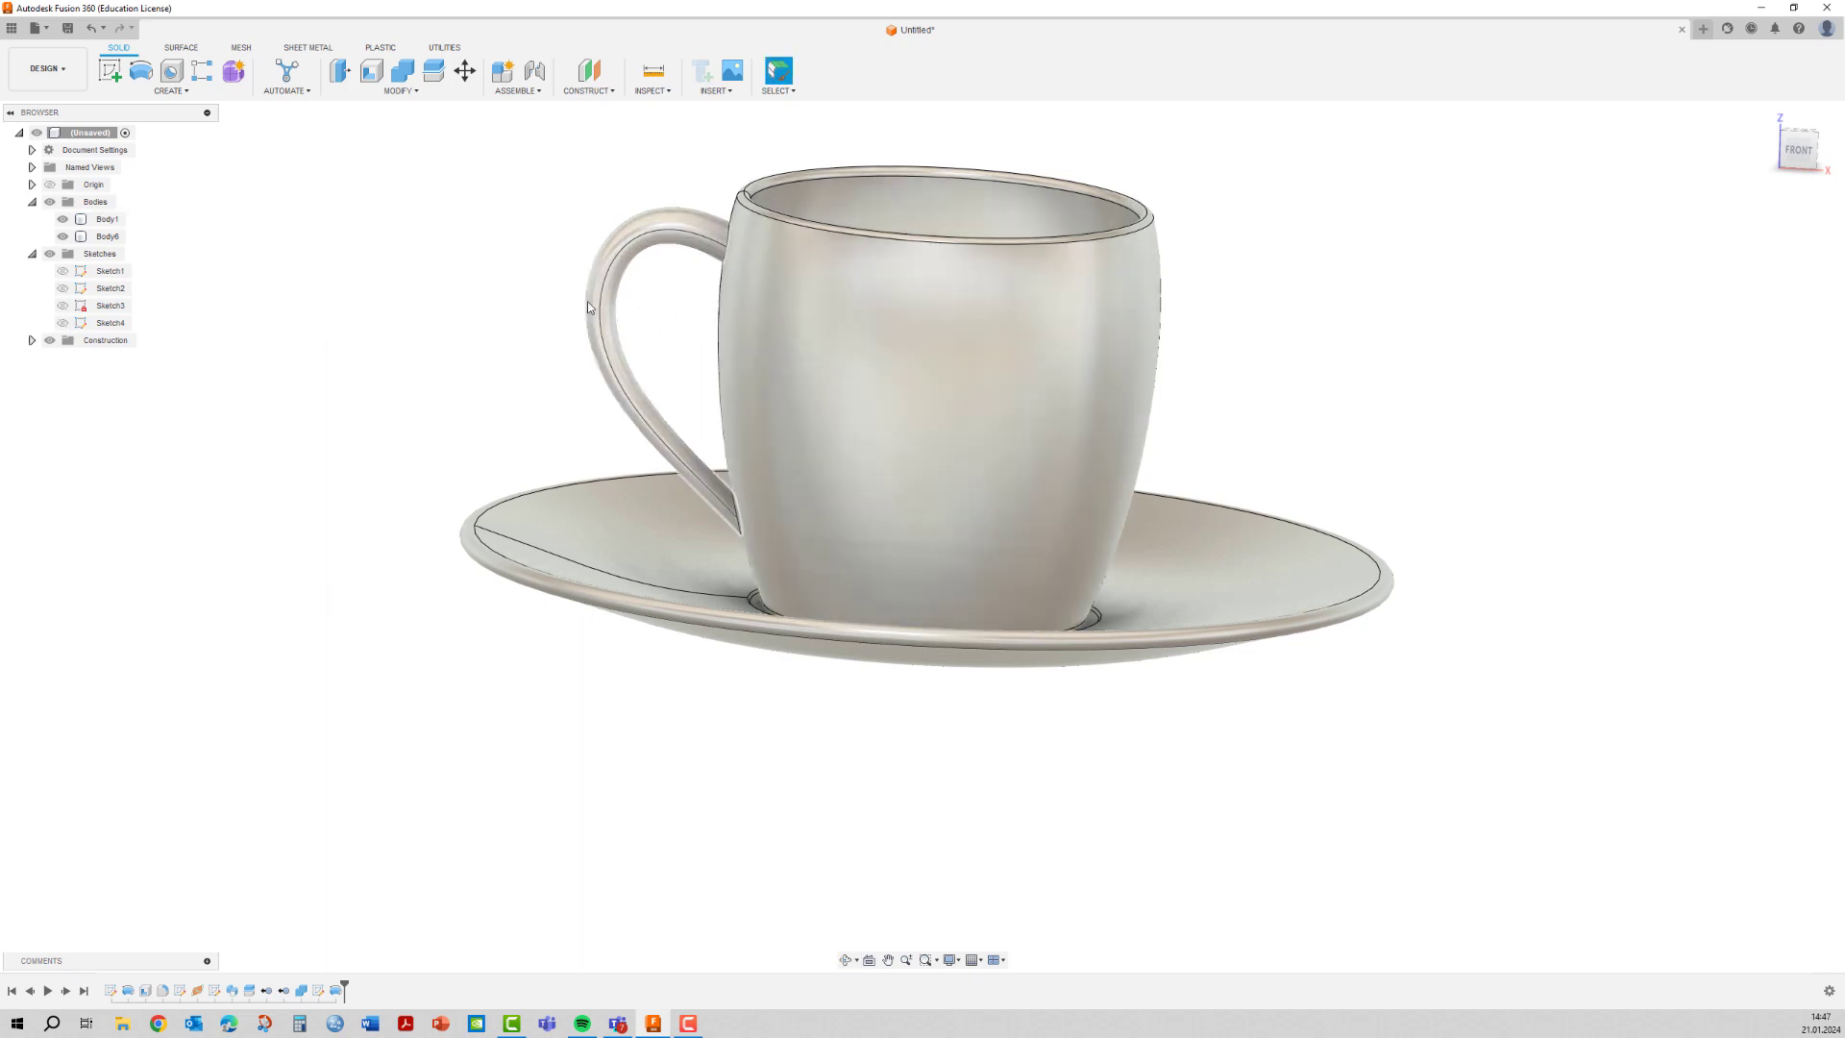
key("ctrl+z")
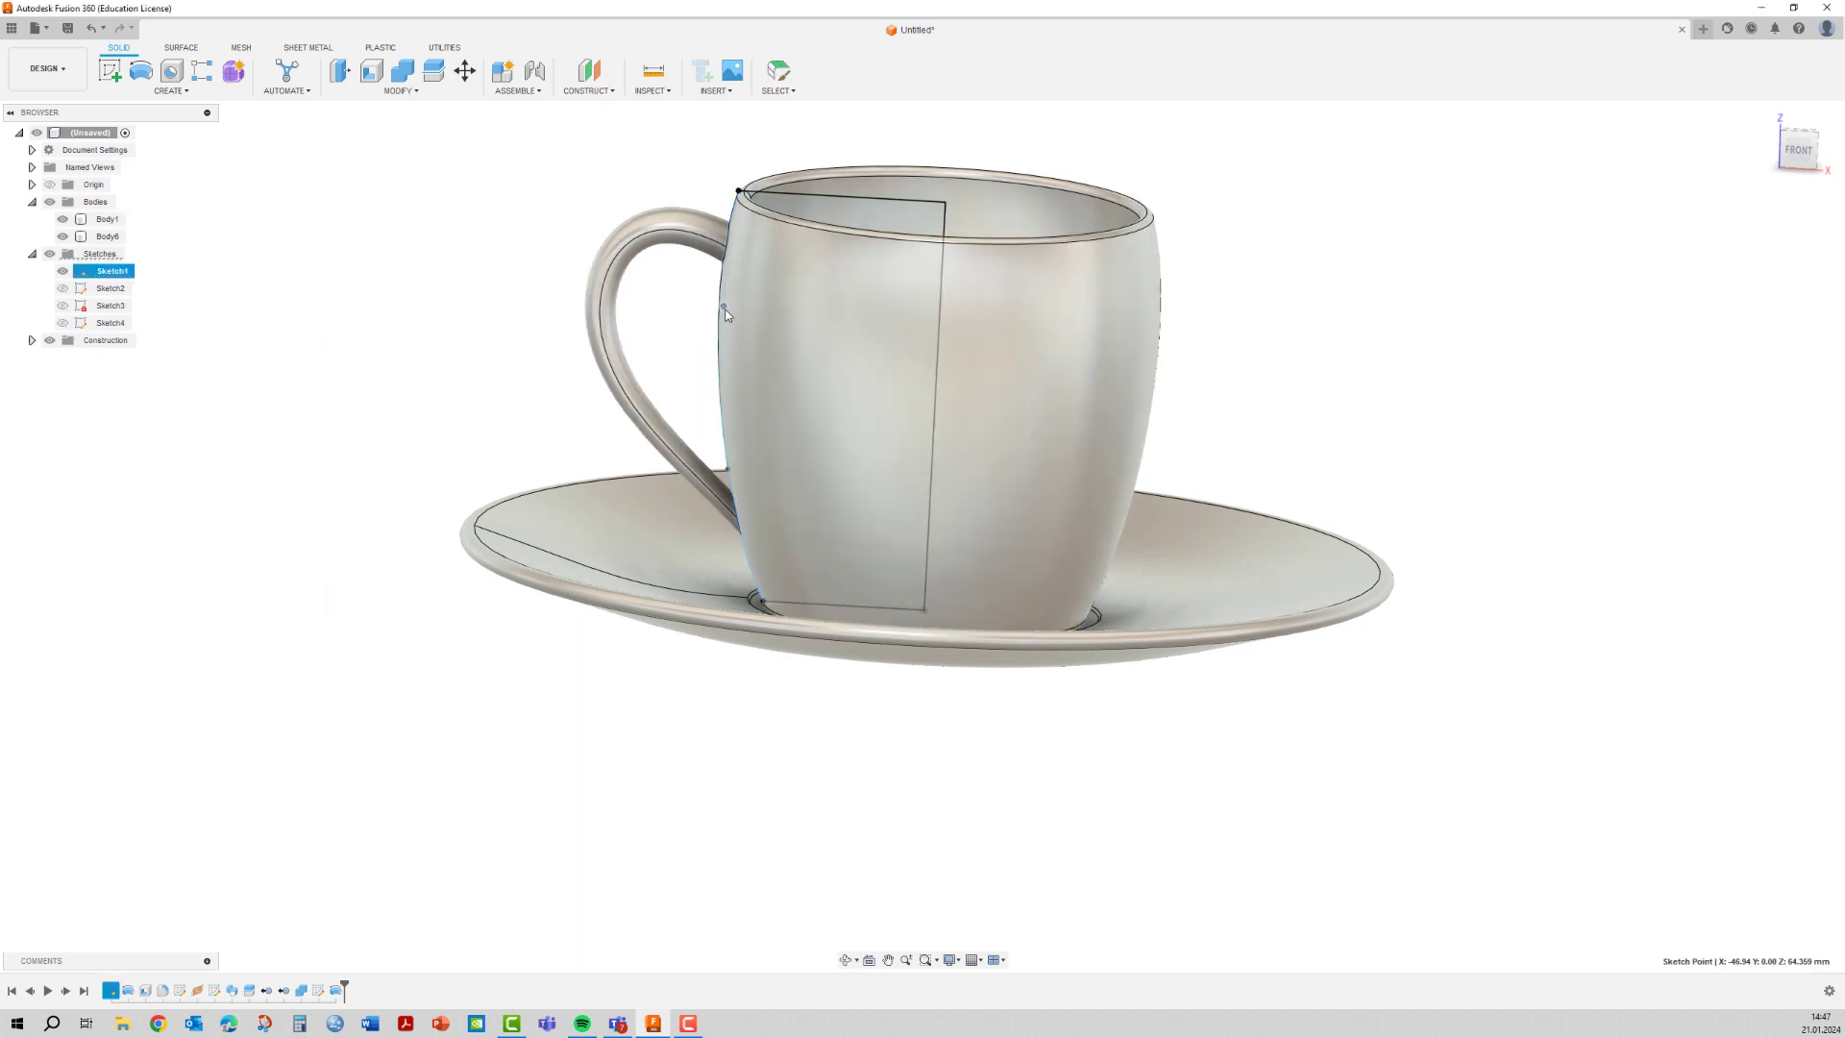
middle_click_drag(732, 317, 458, 345, "shift")
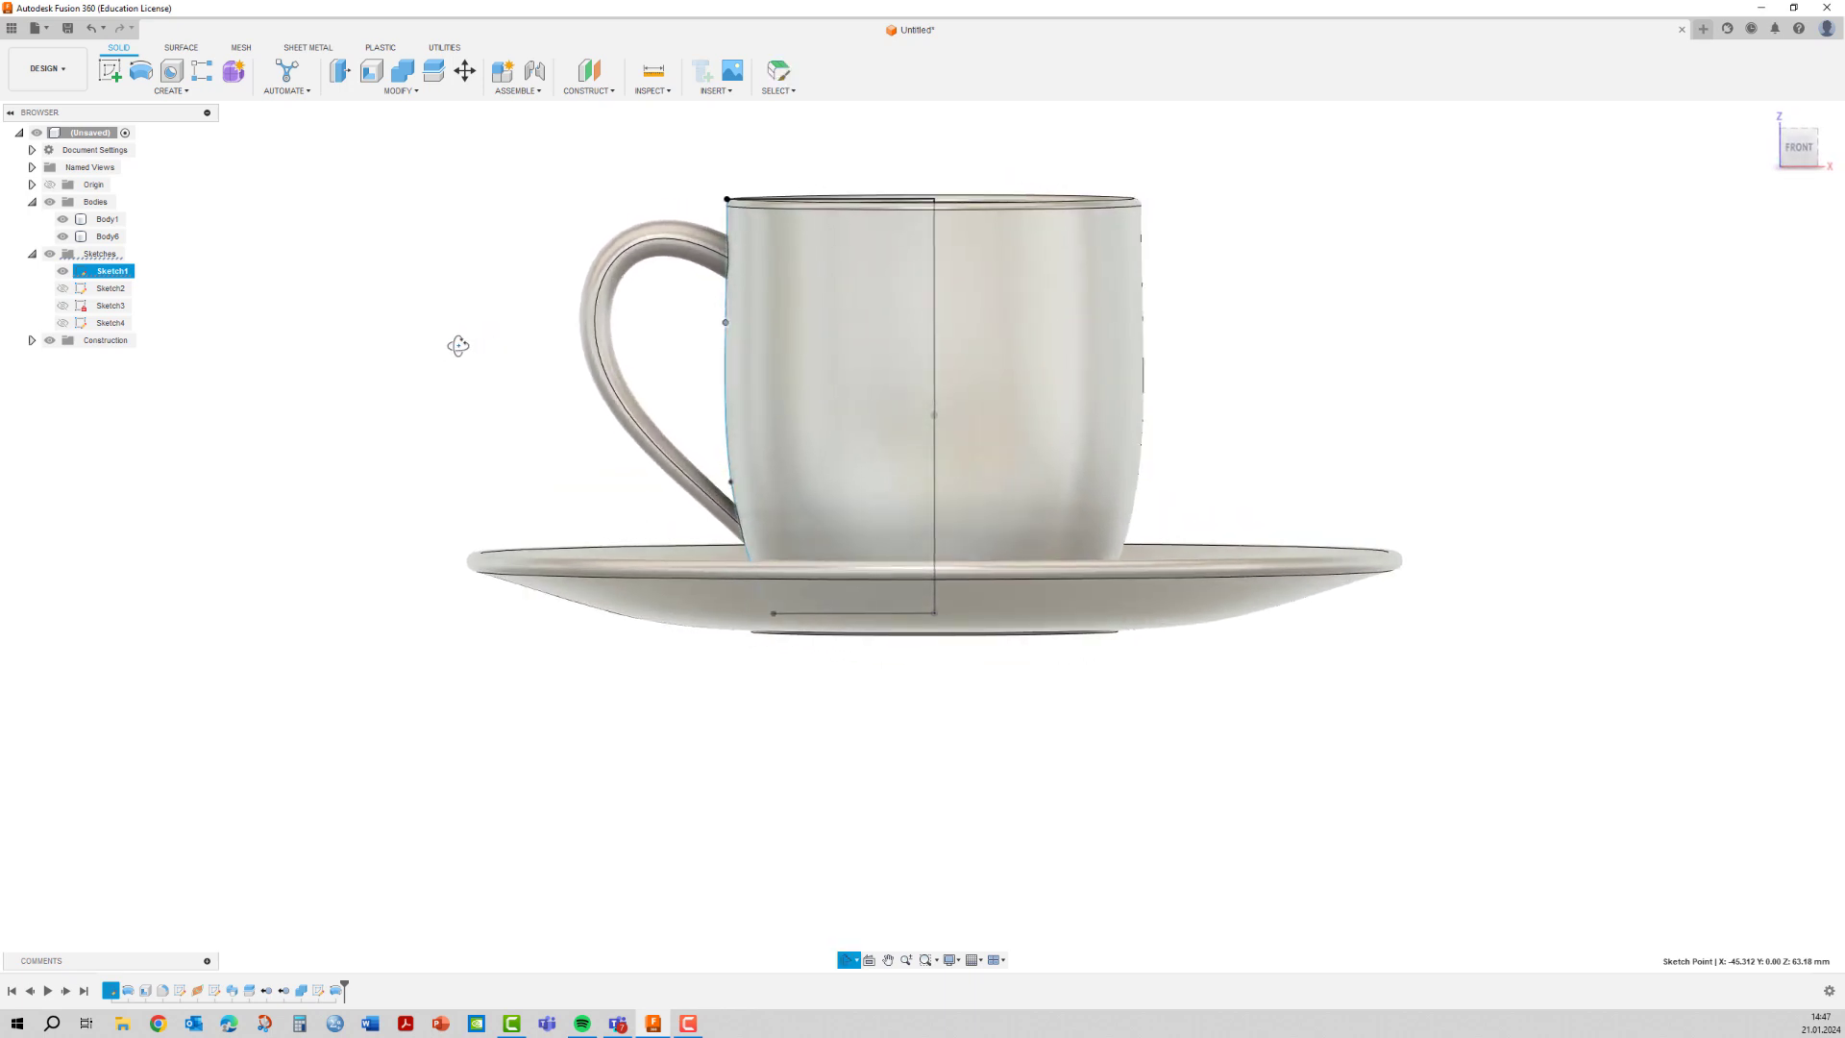
key("Escape")
Drag Sketch1's left-side profile points to straighten the mug wall.
left_click_drag(724, 325, 734, 290)
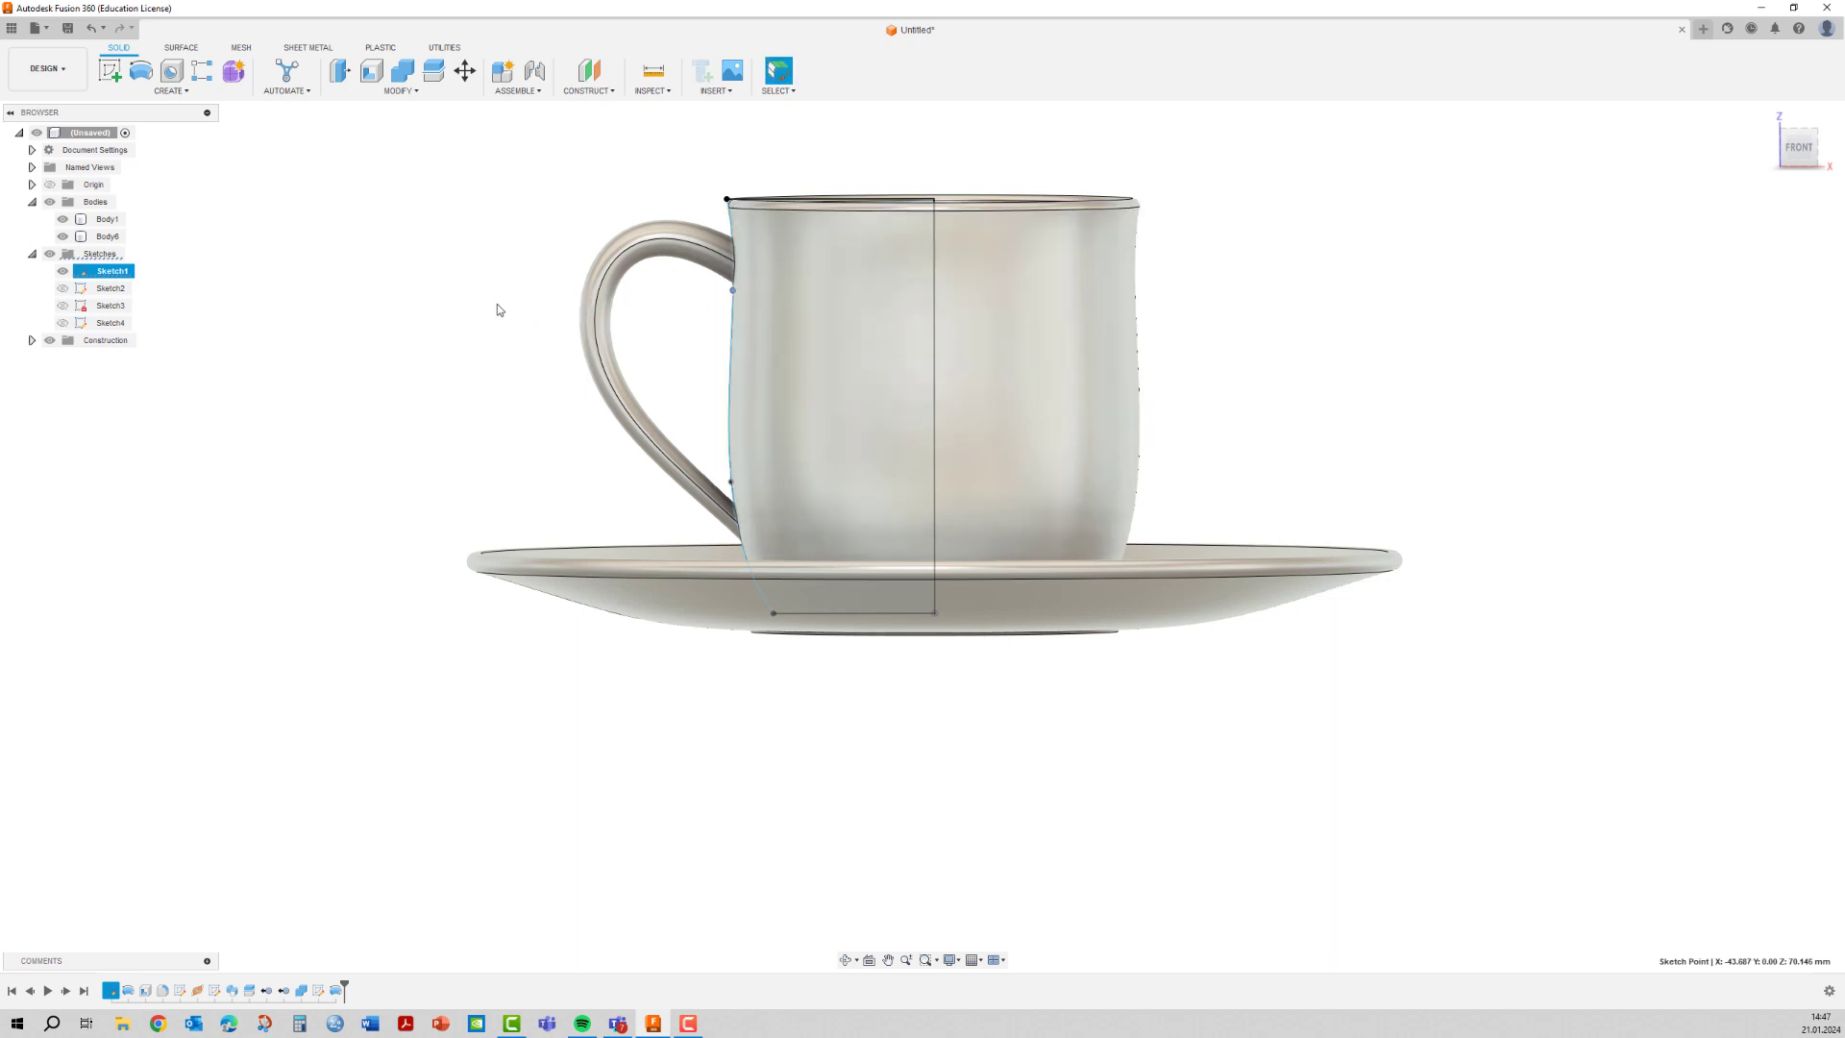
left_click_drag(732, 290, 725, 290)
middle_click_drag(522, 318, 550, 333, "shift")
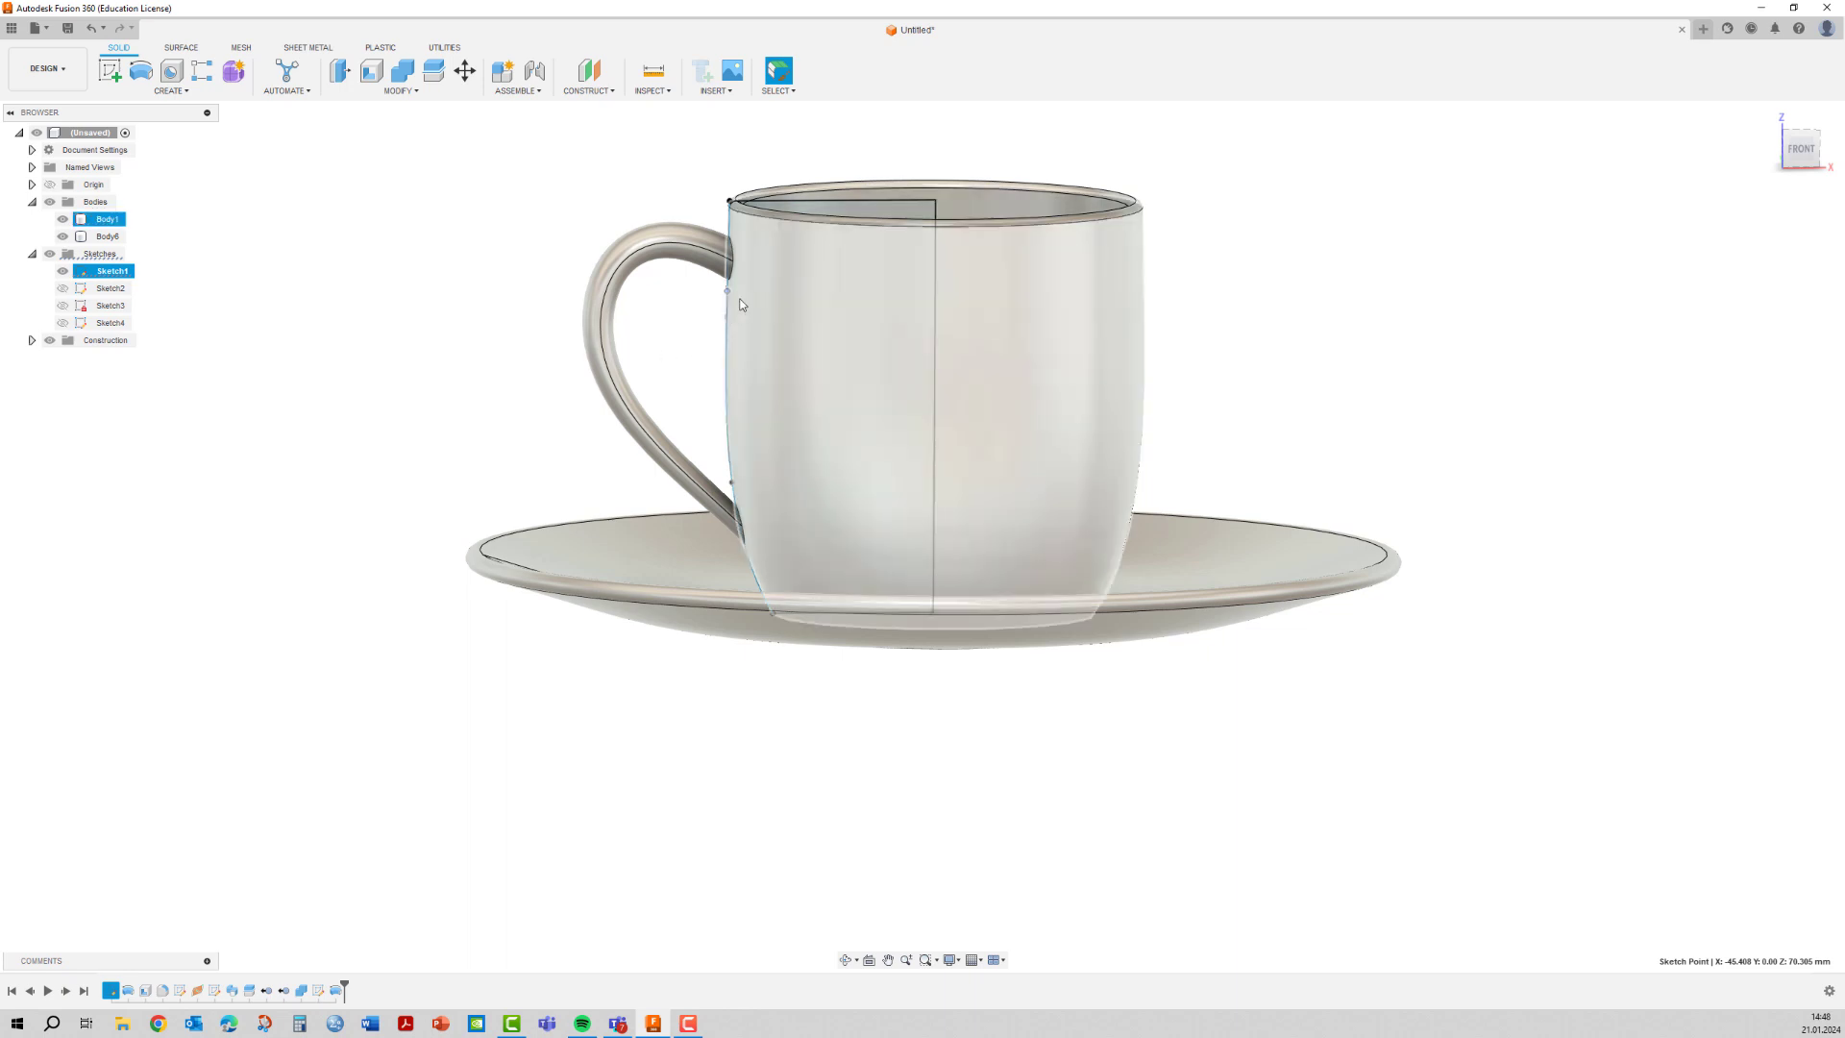
left_click_drag(735, 295, 729, 298)
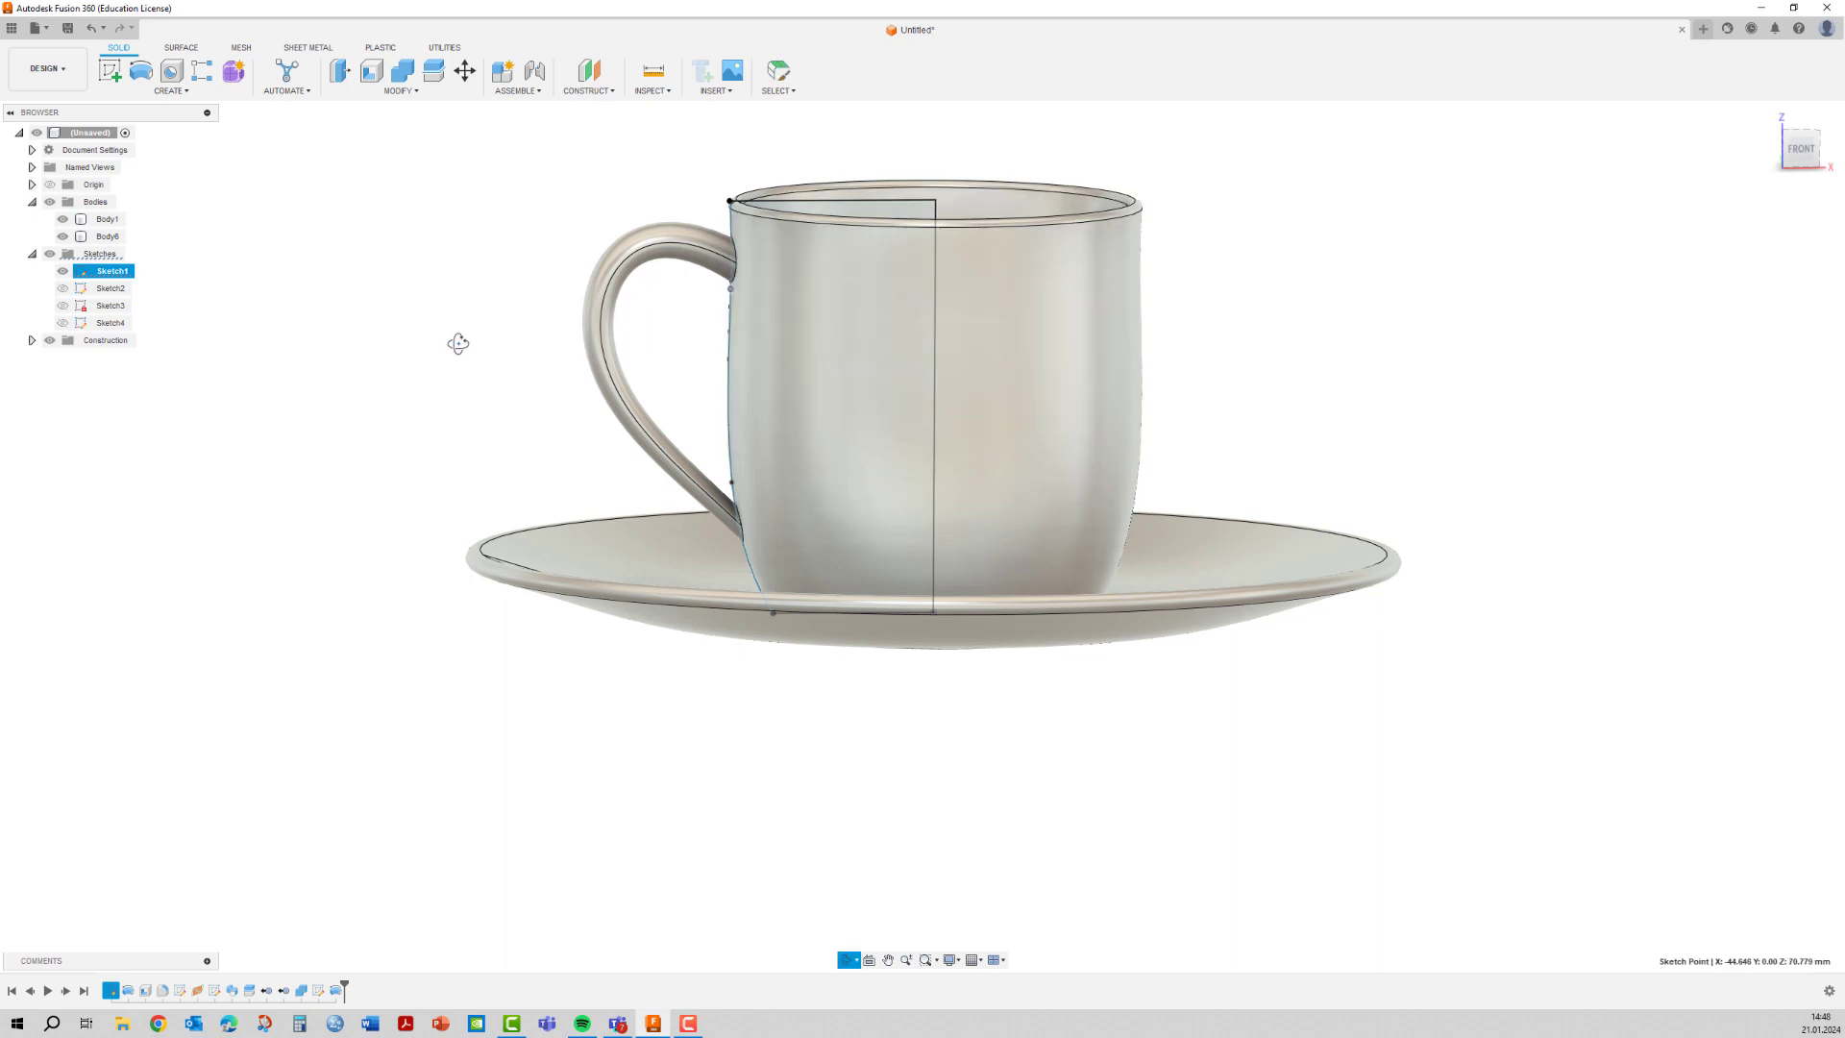
middle_click_drag(453, 342, 464, 340, "shift")
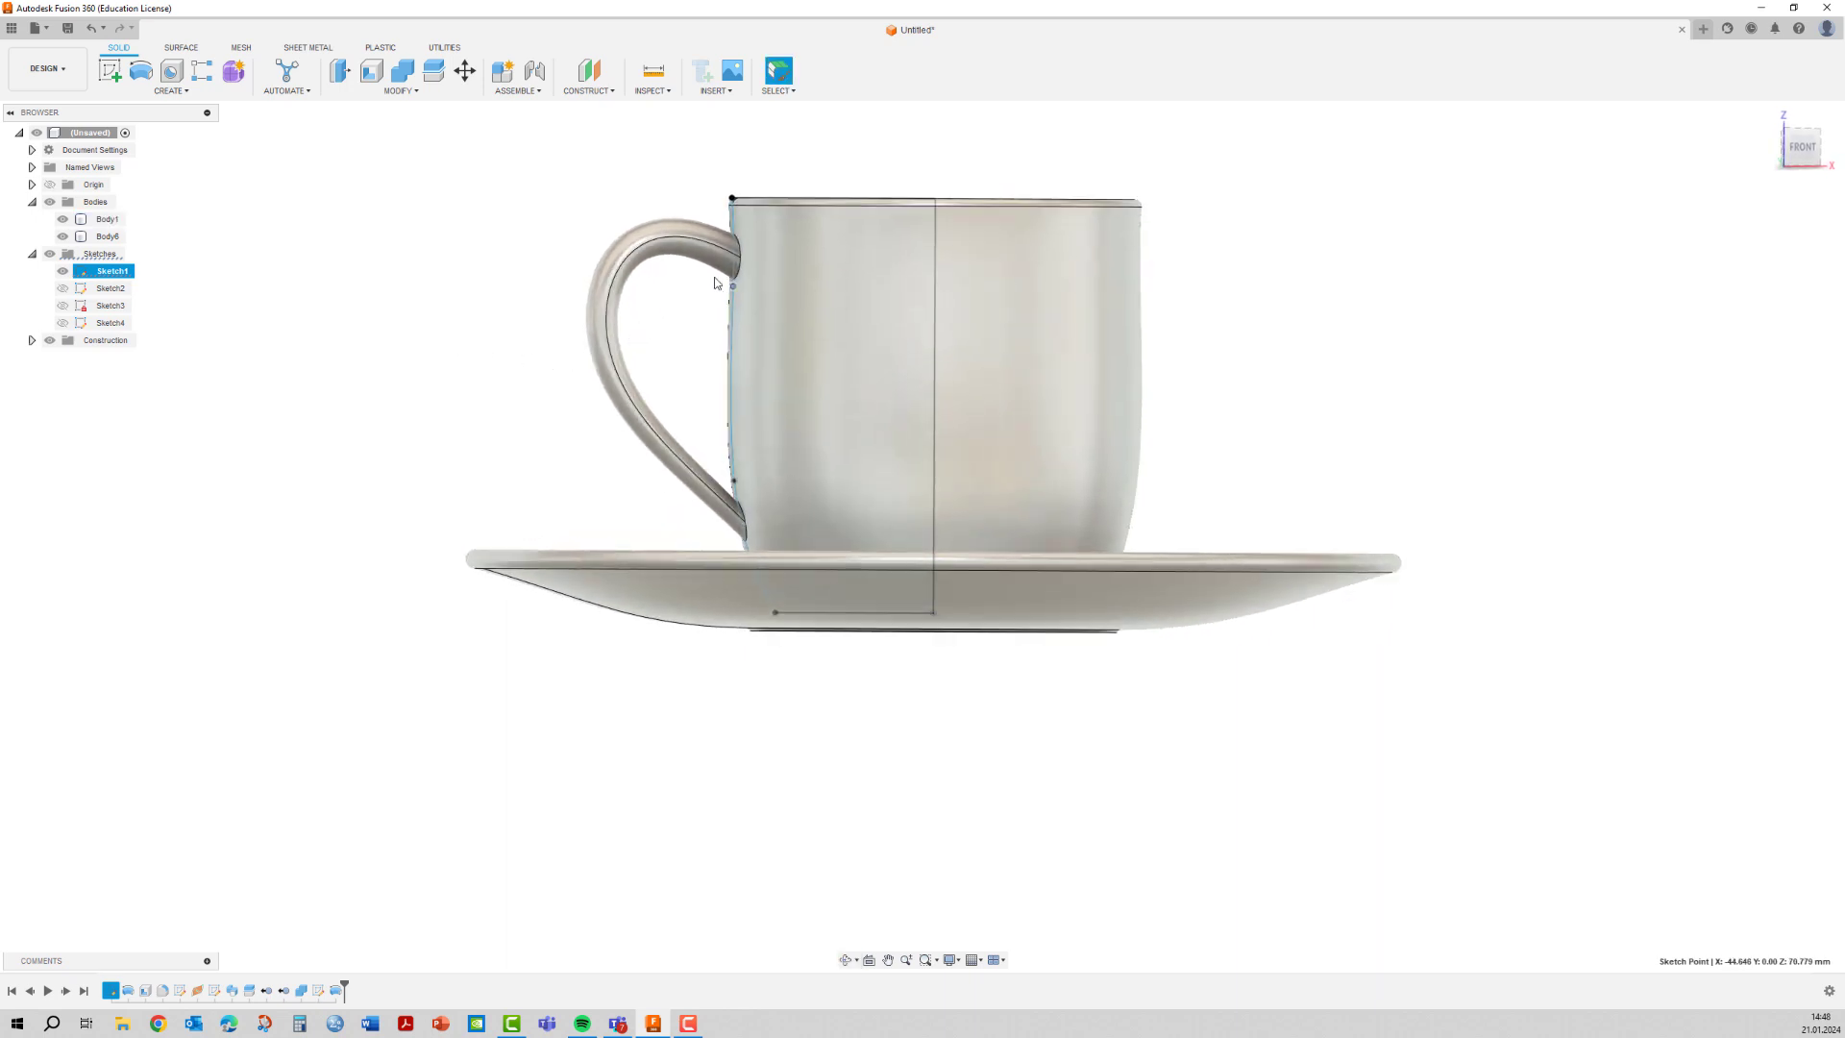
middle_click_drag(615, 278, 565, 276, "shift")
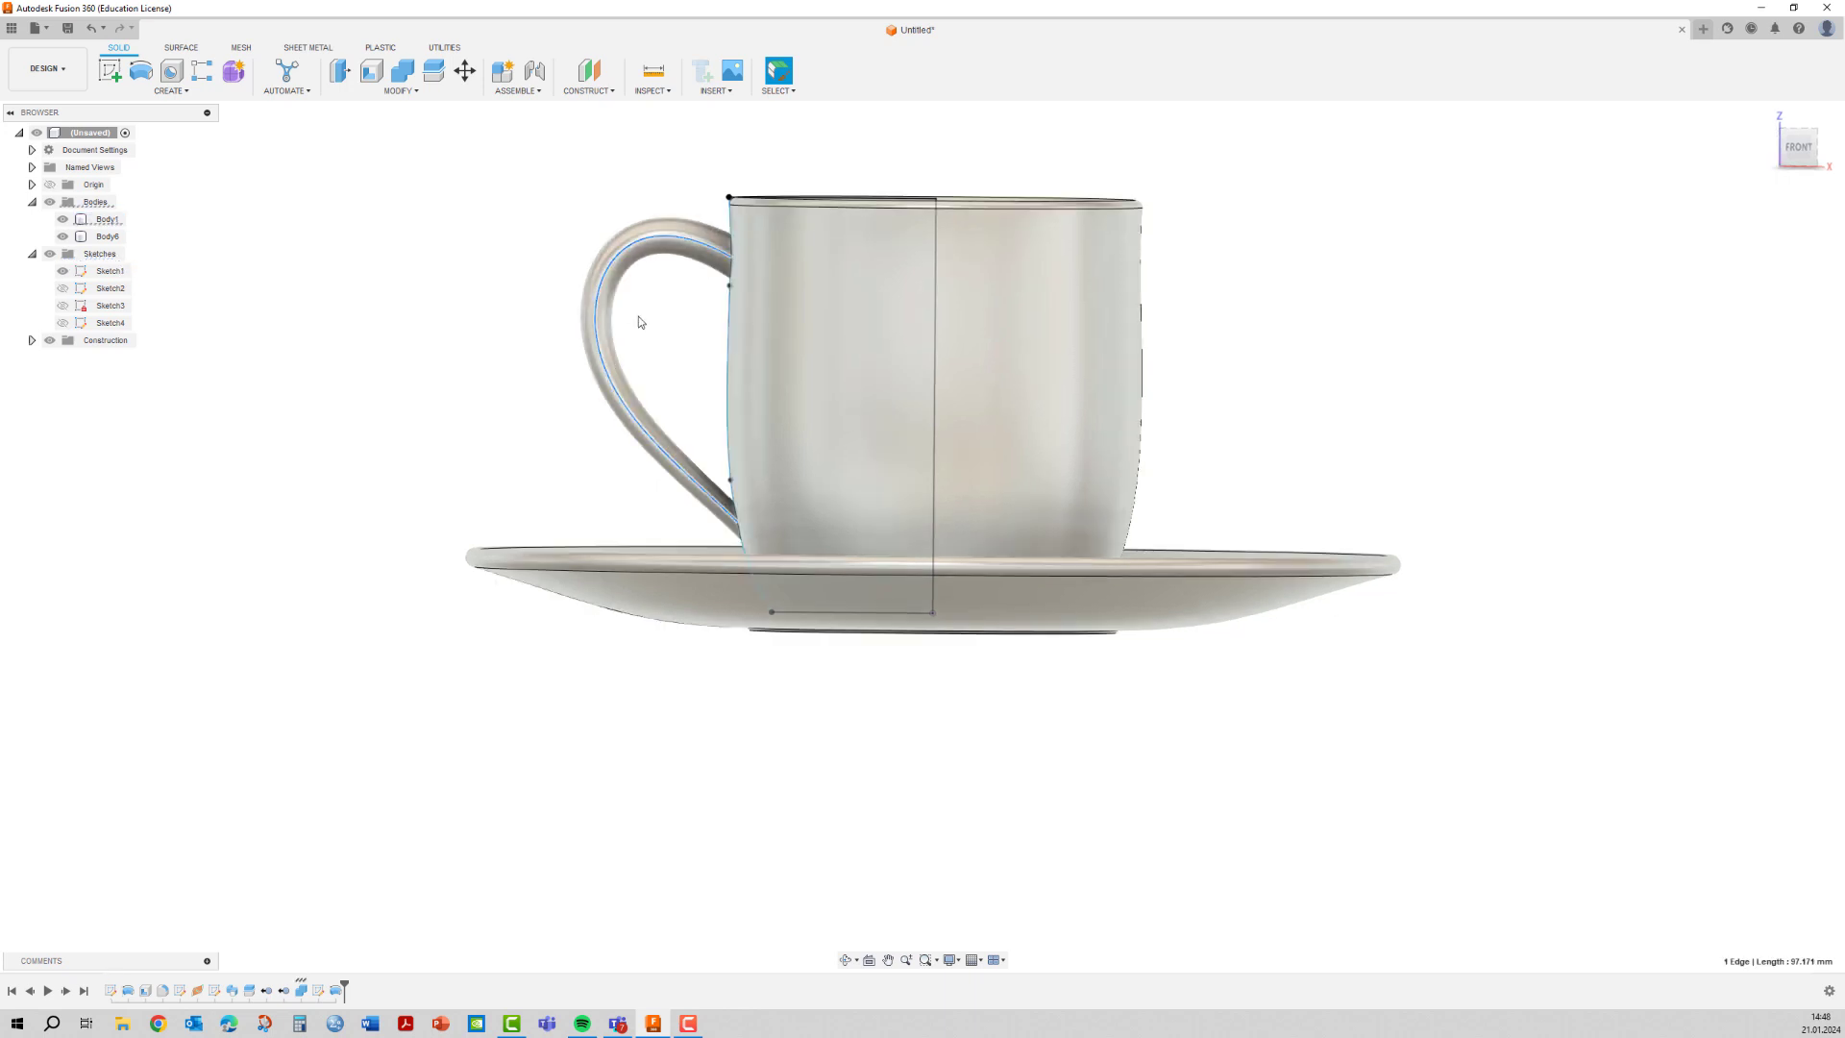